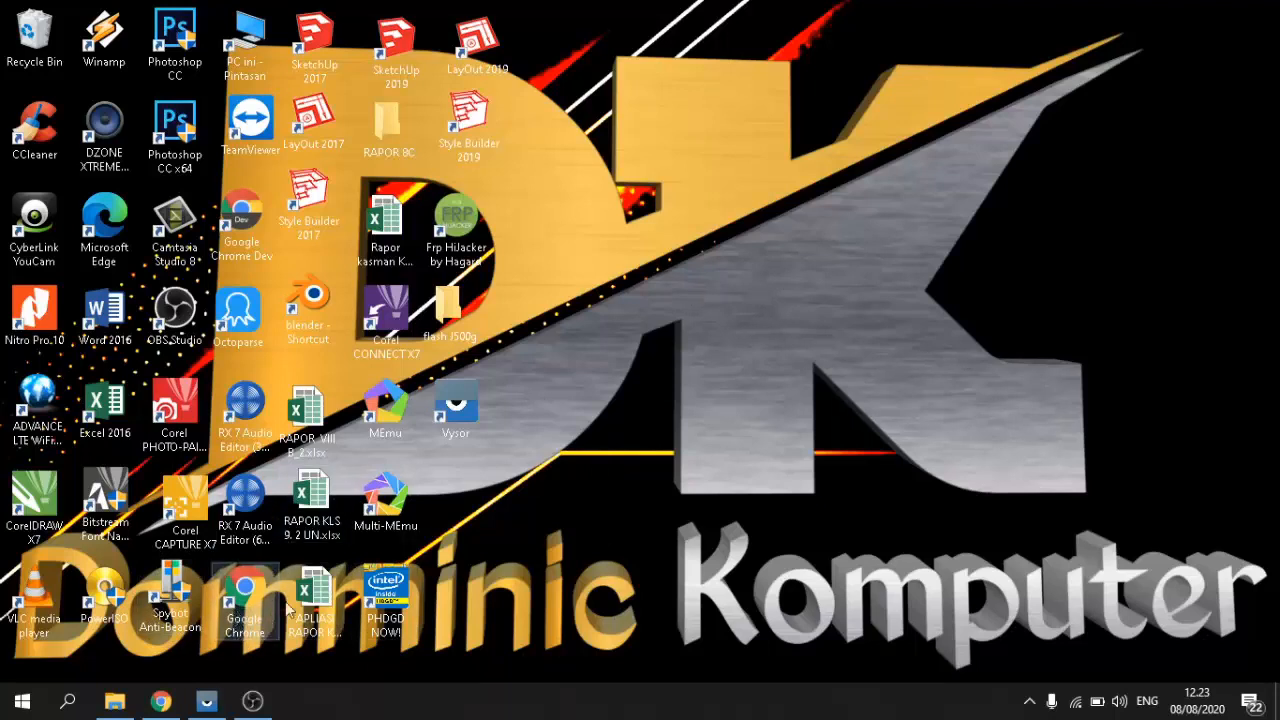
Step: Search Google for 'classroom google' in the restored incognito window, correcting typos
{"action": "mouse_move", "coordinate": [163, 706]}
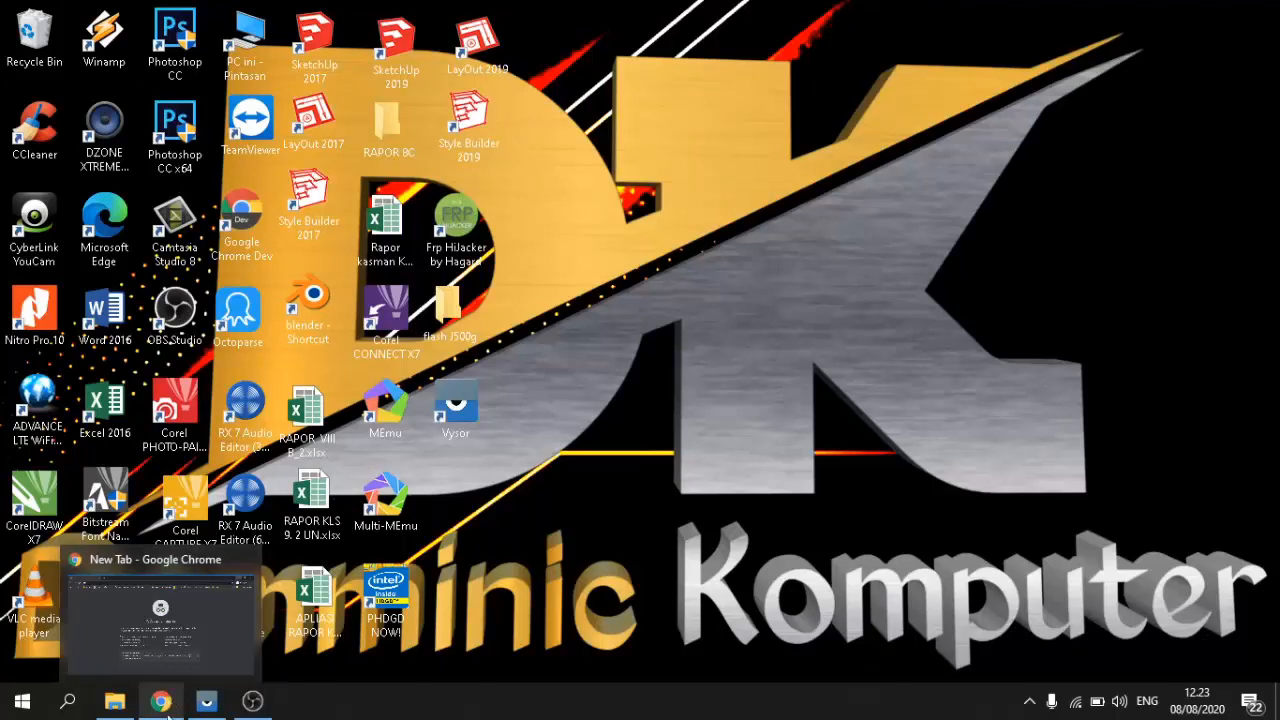
{"action": "left_click", "coordinate": [163, 703]}
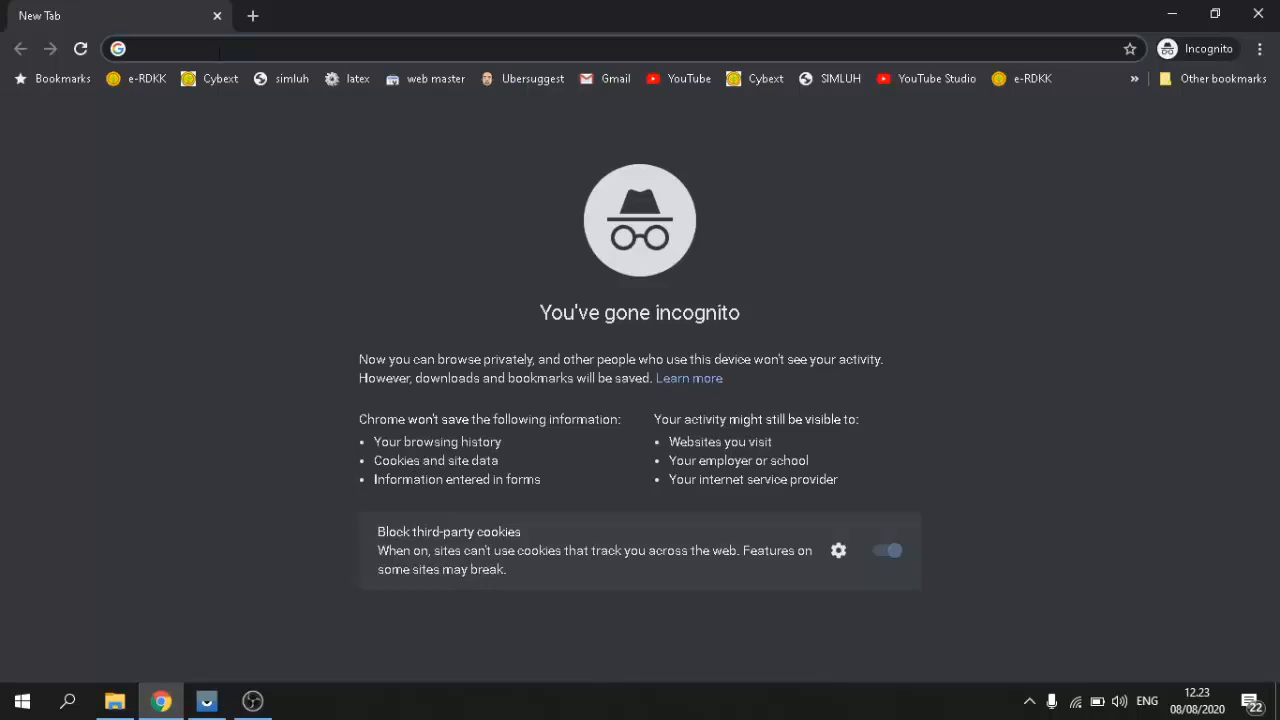
{"action": "type", "text": "class"}
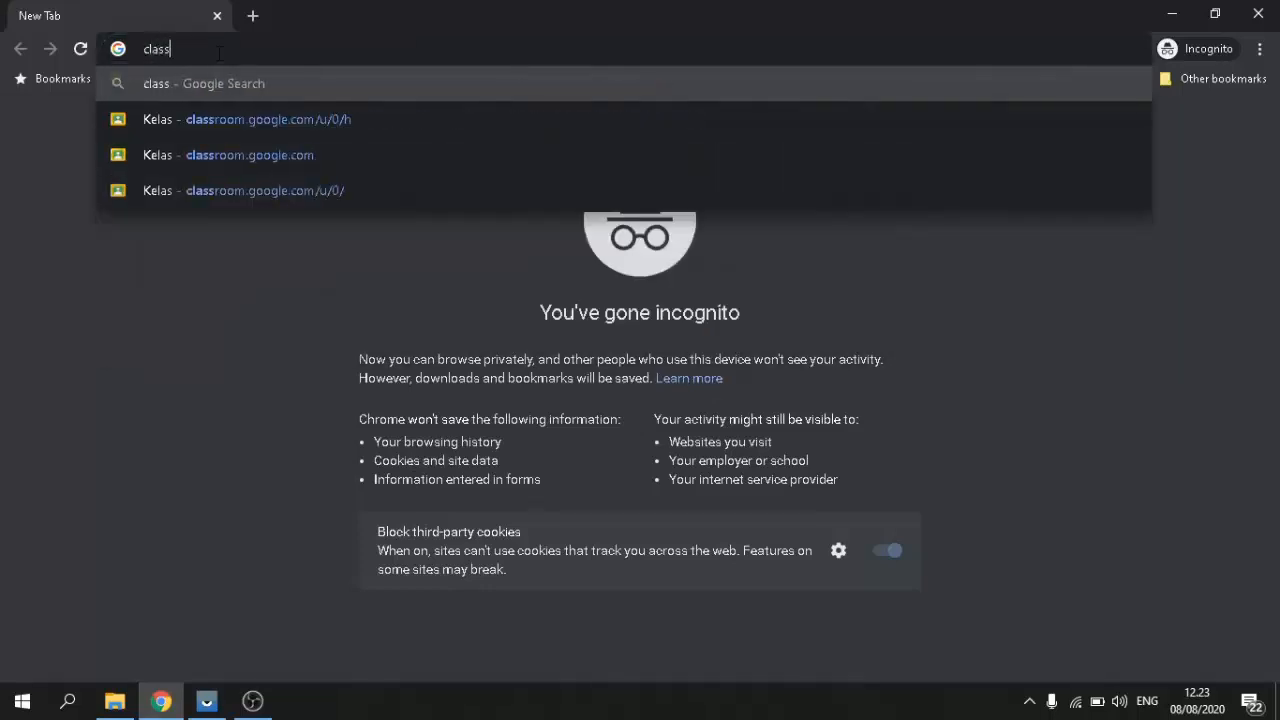
{"action": "type", "text": "romm"}
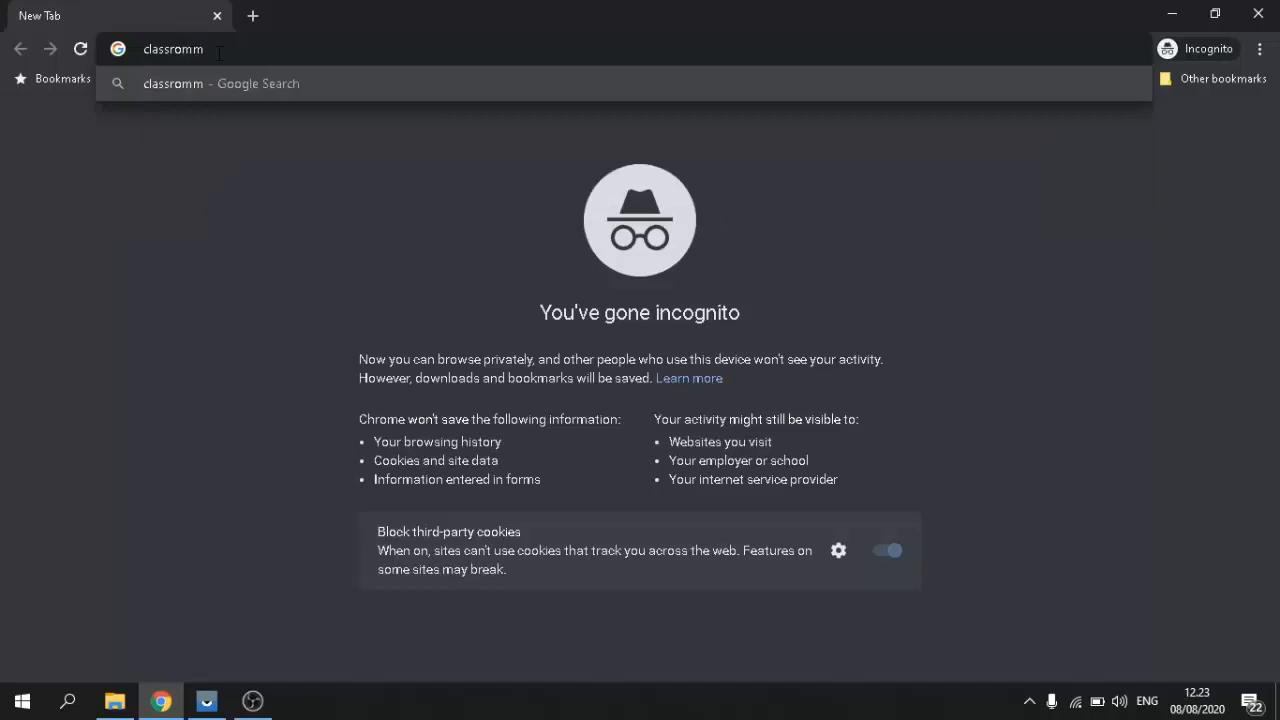
{"action": "key", "text": "BackSpace"}
{"action": "key", "text": "BackSpace"}
{"action": "type", "text": "o"}
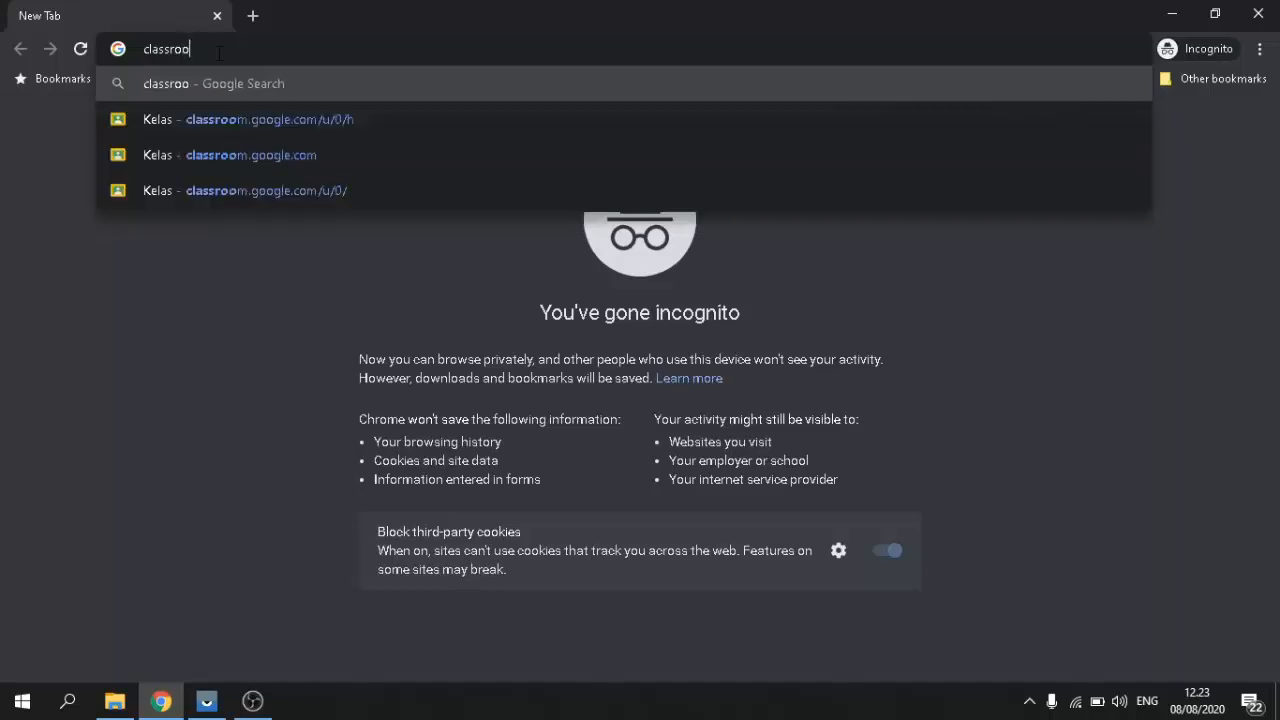
{"action": "type", "text": "m goo"}
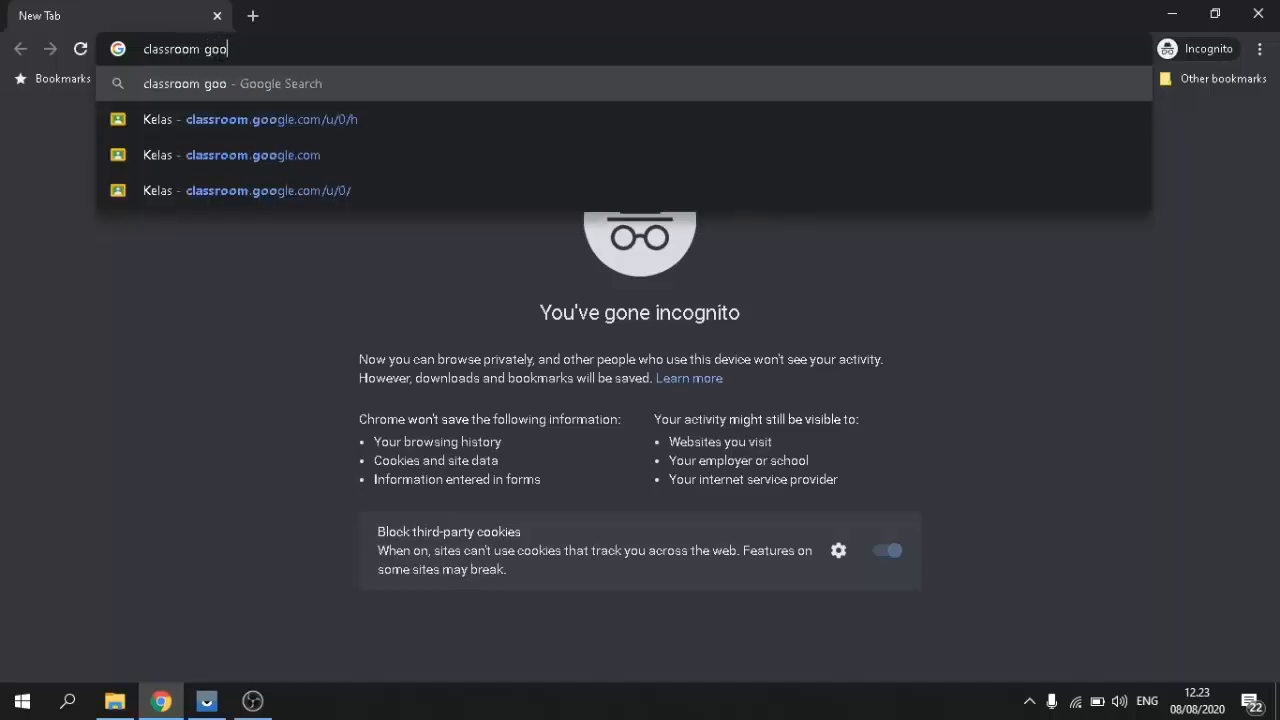
{"action": "type", "text": "le"}
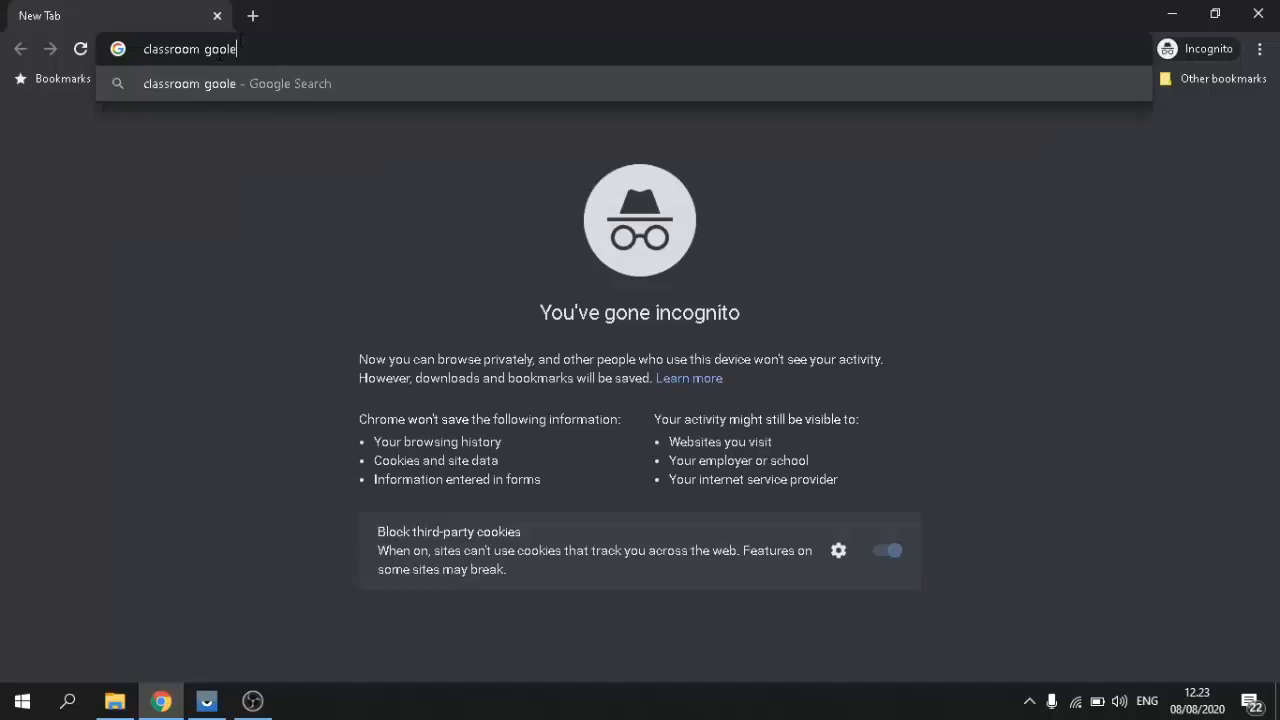
{"action": "key", "text": "BackSpace"}
{"action": "key", "text": "BackSpace"}
{"action": "type", "text": "gl"}
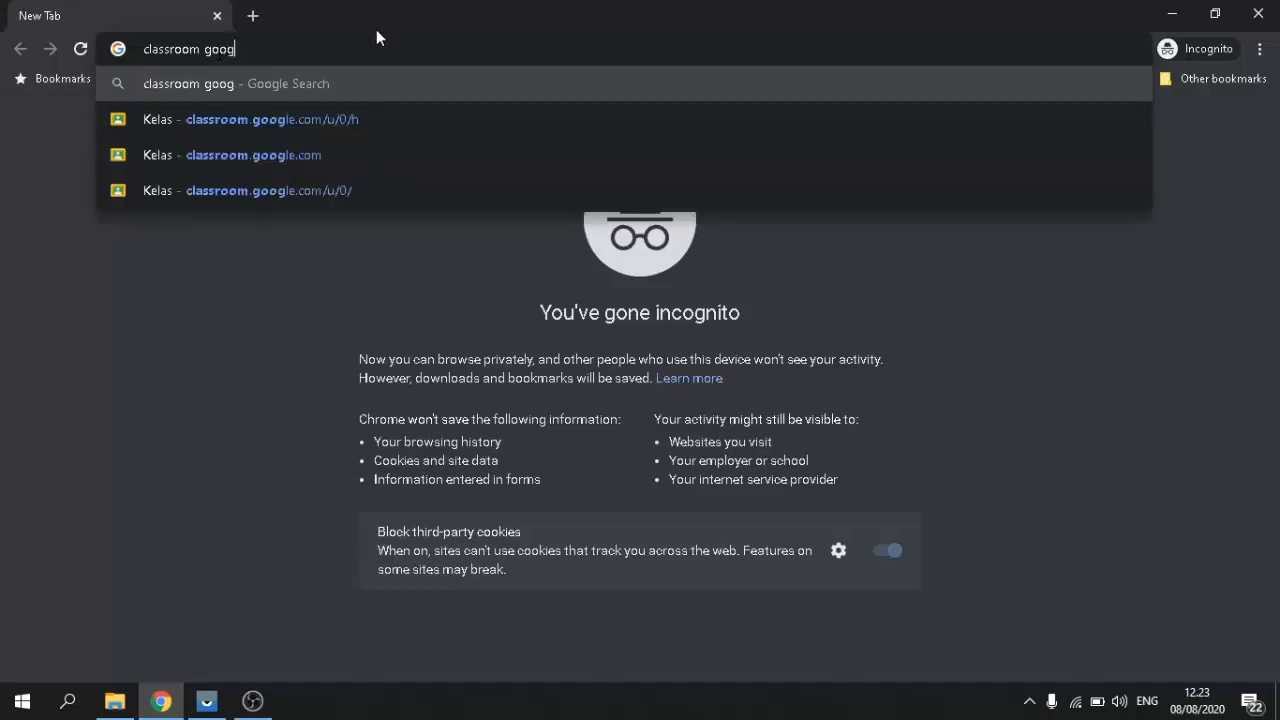
{"action": "type", "text": "e"}
{"action": "key", "text": "Return"}
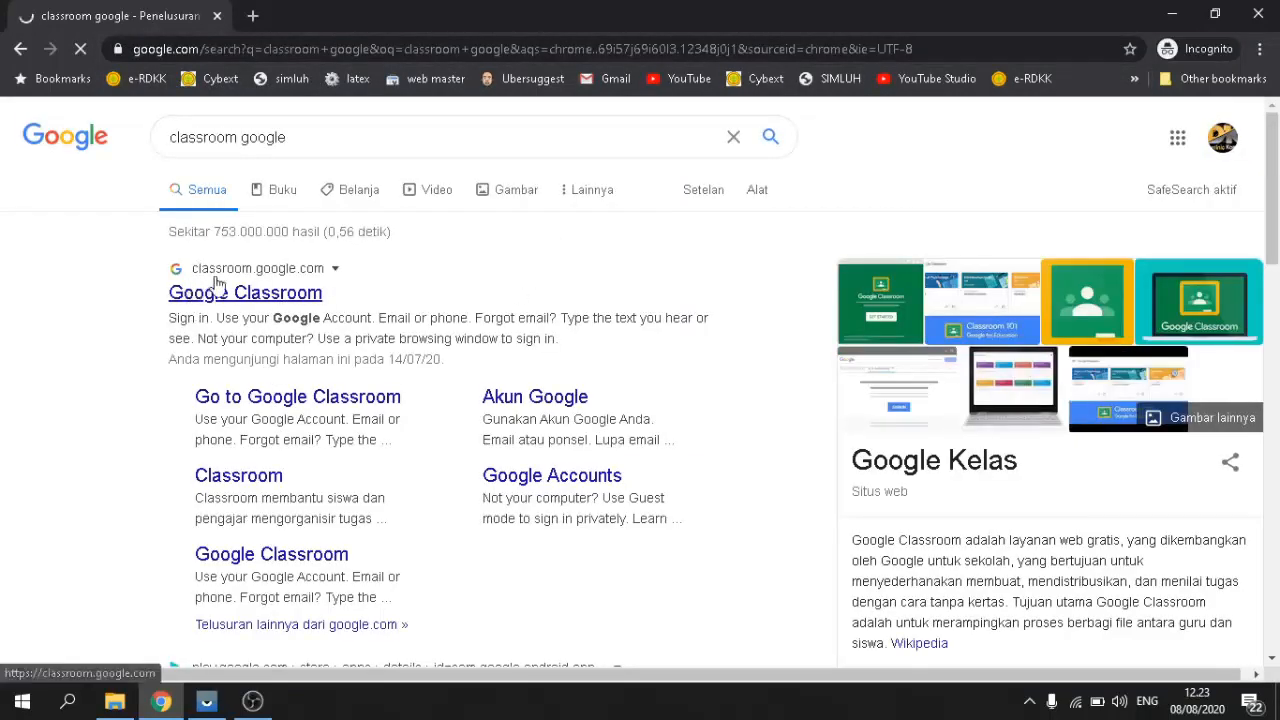
Step: Open the Google Classroom search result, landing on the empty 'Tidak ada kelas di sini!' page
{"action": "left_click", "coordinate": [314, 293]}
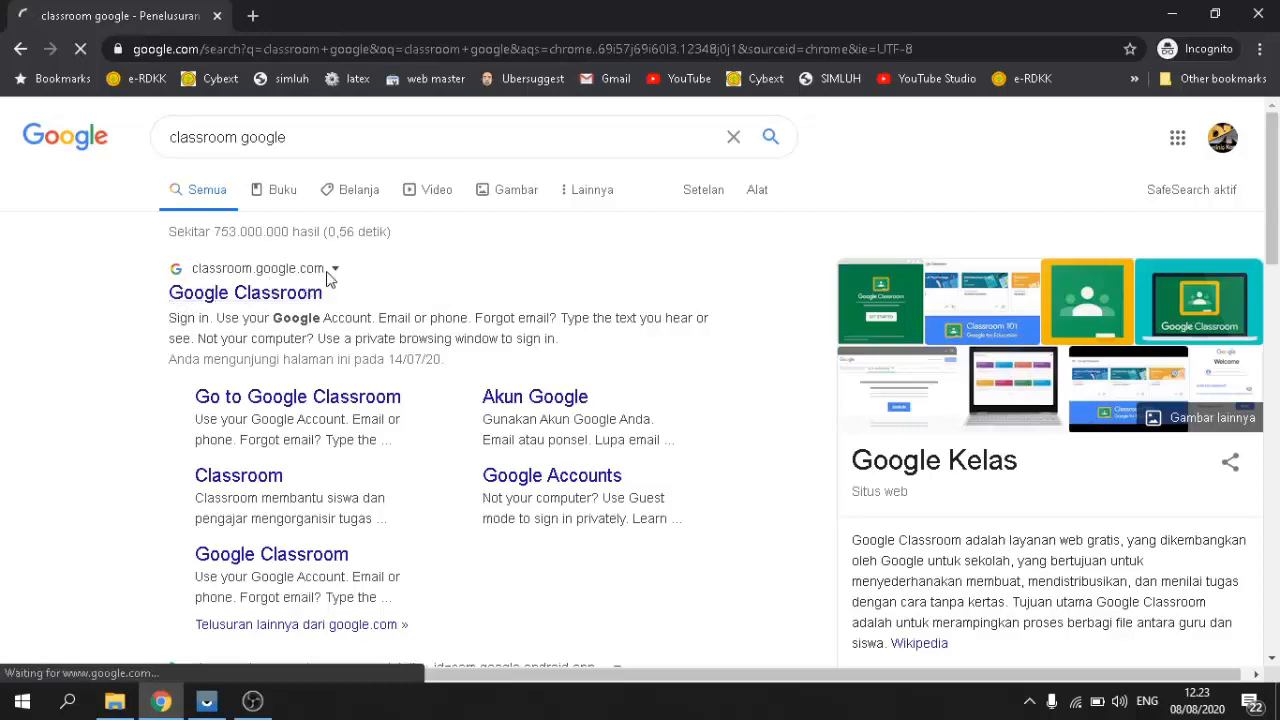
{"action": "left_click", "coordinate": [267, 297]}
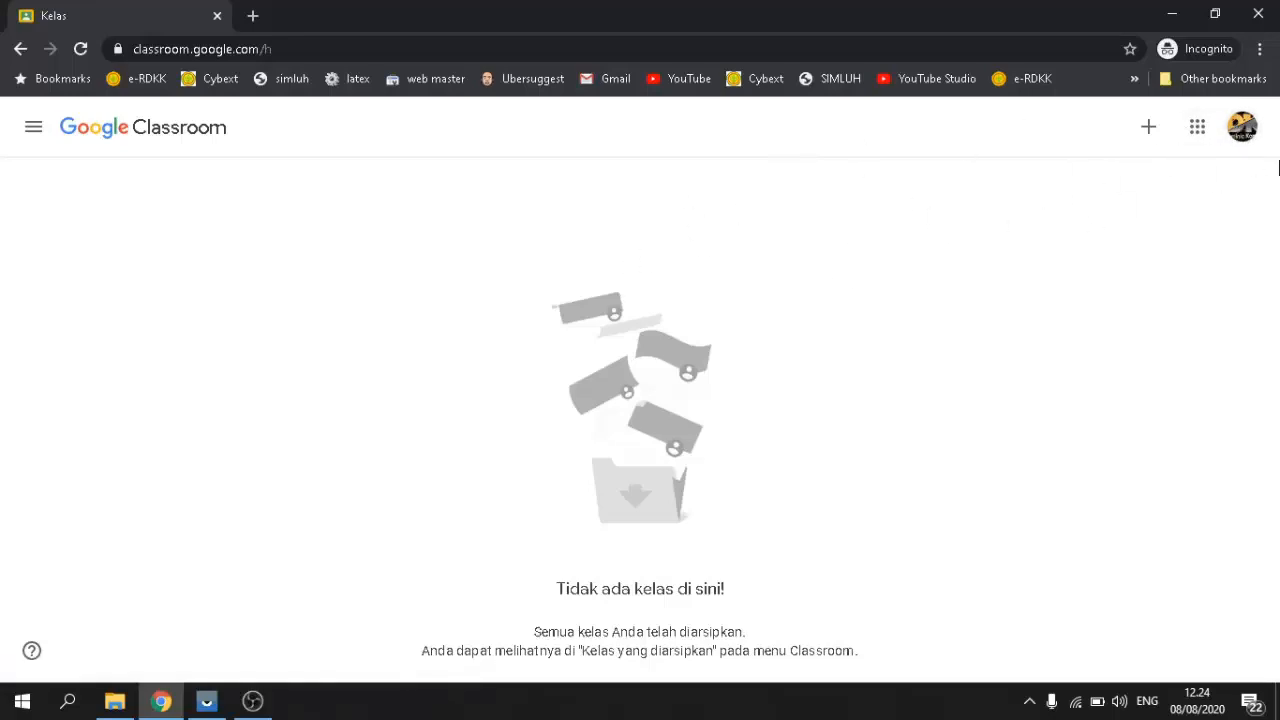
Step: Restart Chrome in a fresh incognito window and close the extra regular window
{"action": "left_click", "coordinate": [1258, 16]}
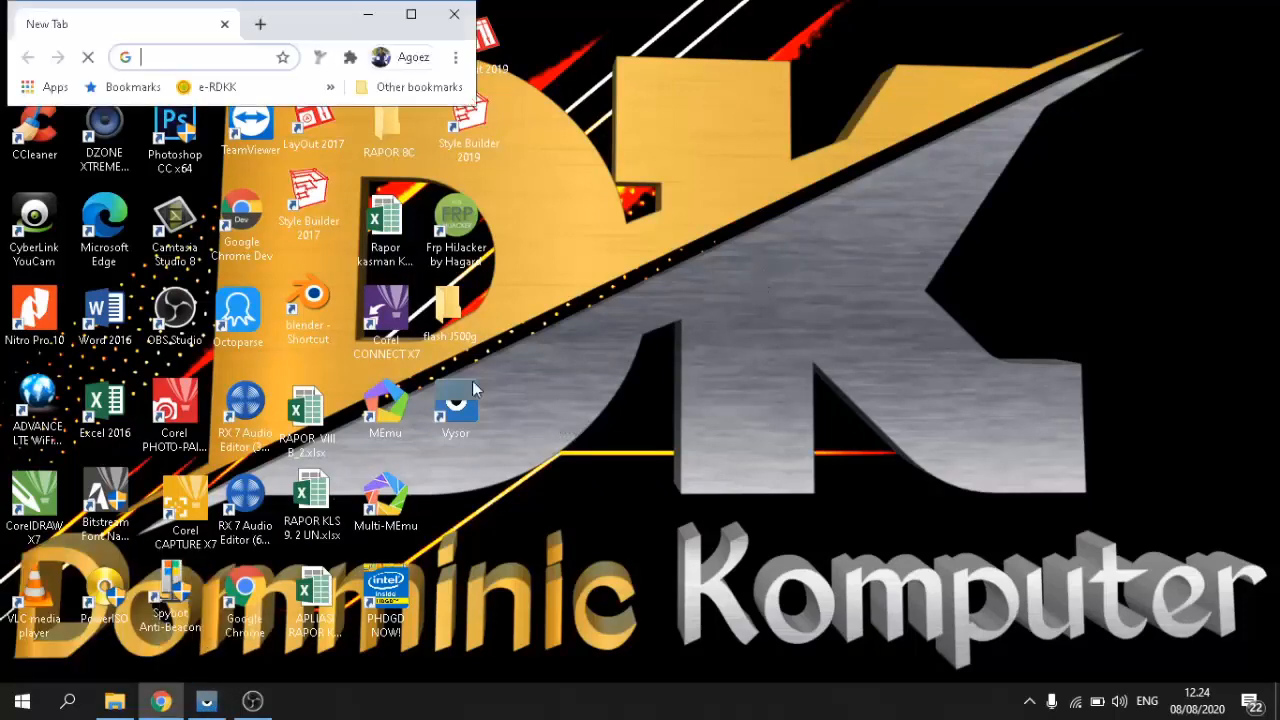
{"action": "left_click", "coordinate": [403, 7]}
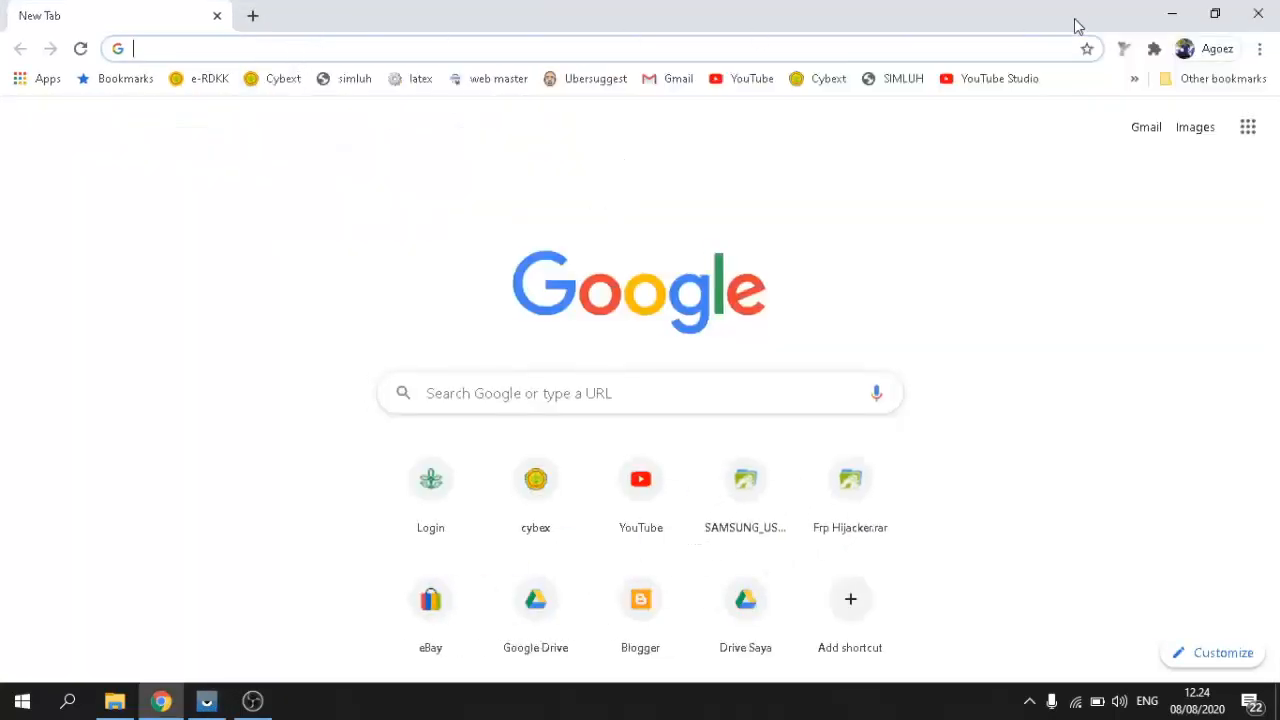
{"action": "left_click", "coordinate": [1260, 50]}
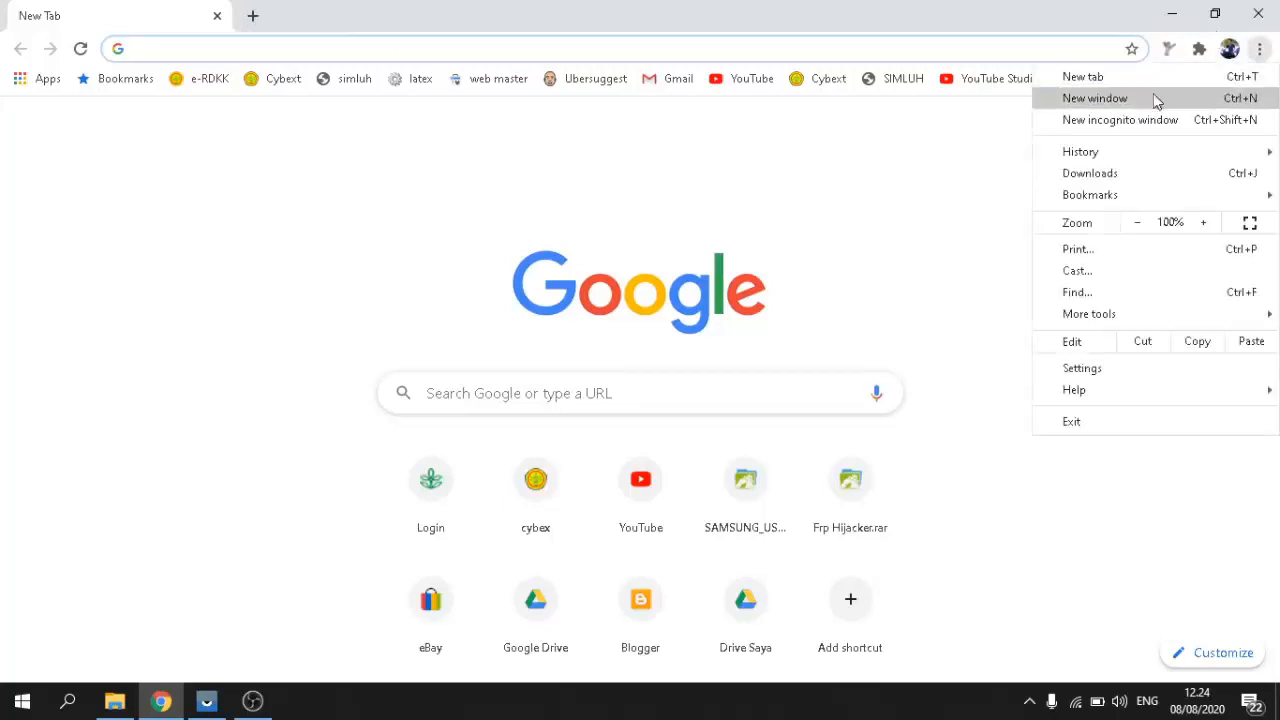
{"action": "left_click", "coordinate": [1100, 120]}
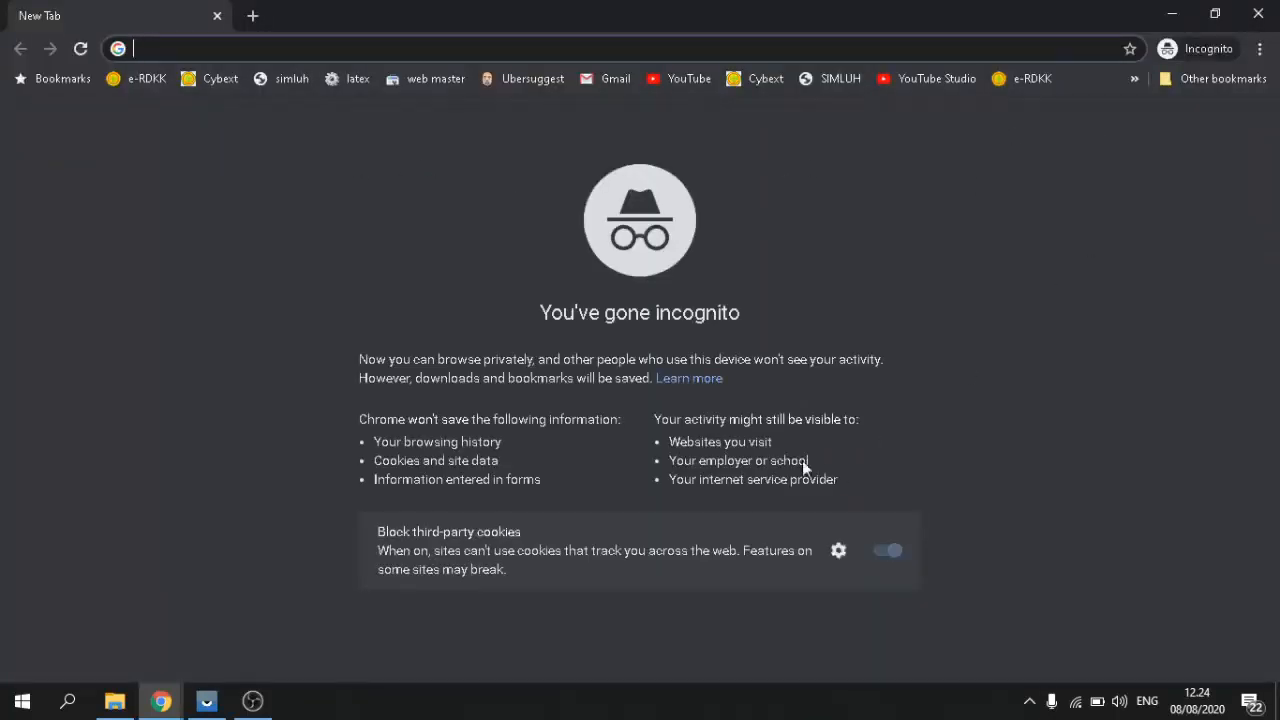
{"action": "left_click", "coordinate": [165, 704]}
{"action": "left_click", "coordinate": [186, 559]}
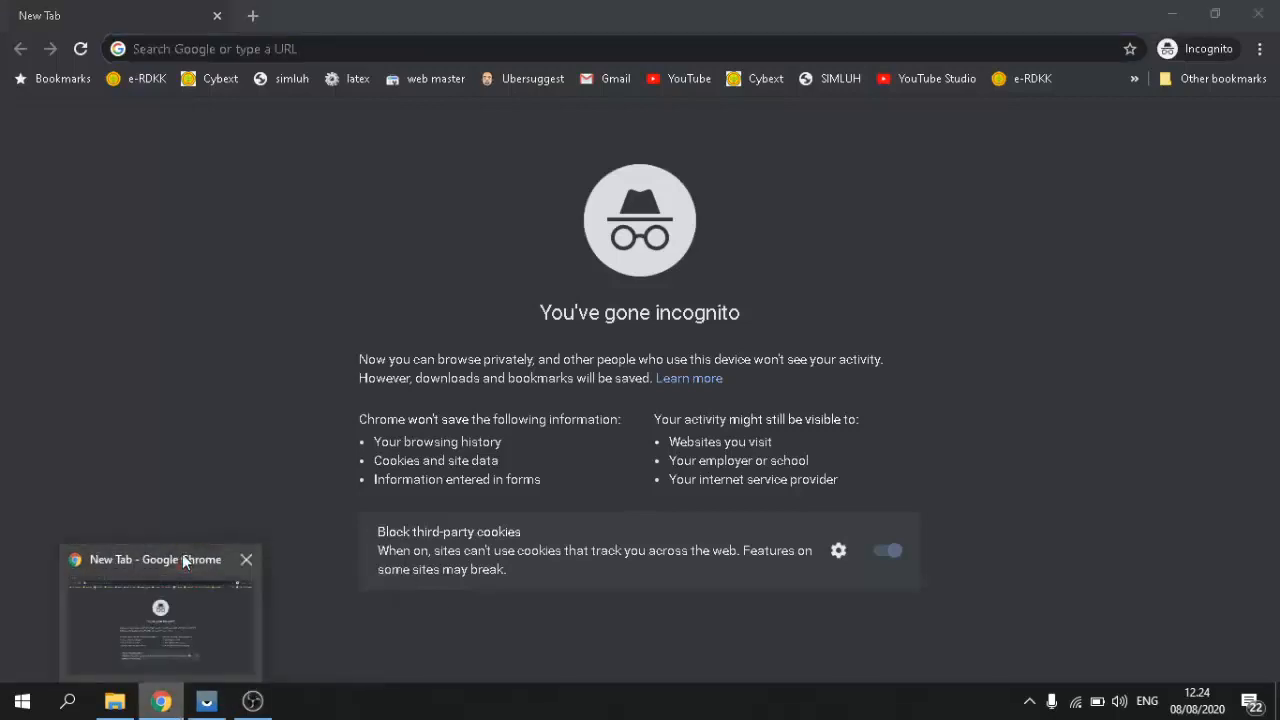
Step: Search Google for 'google classroom' using the address-bar suggestion
{"action": "left_click", "coordinate": [334, 49]}
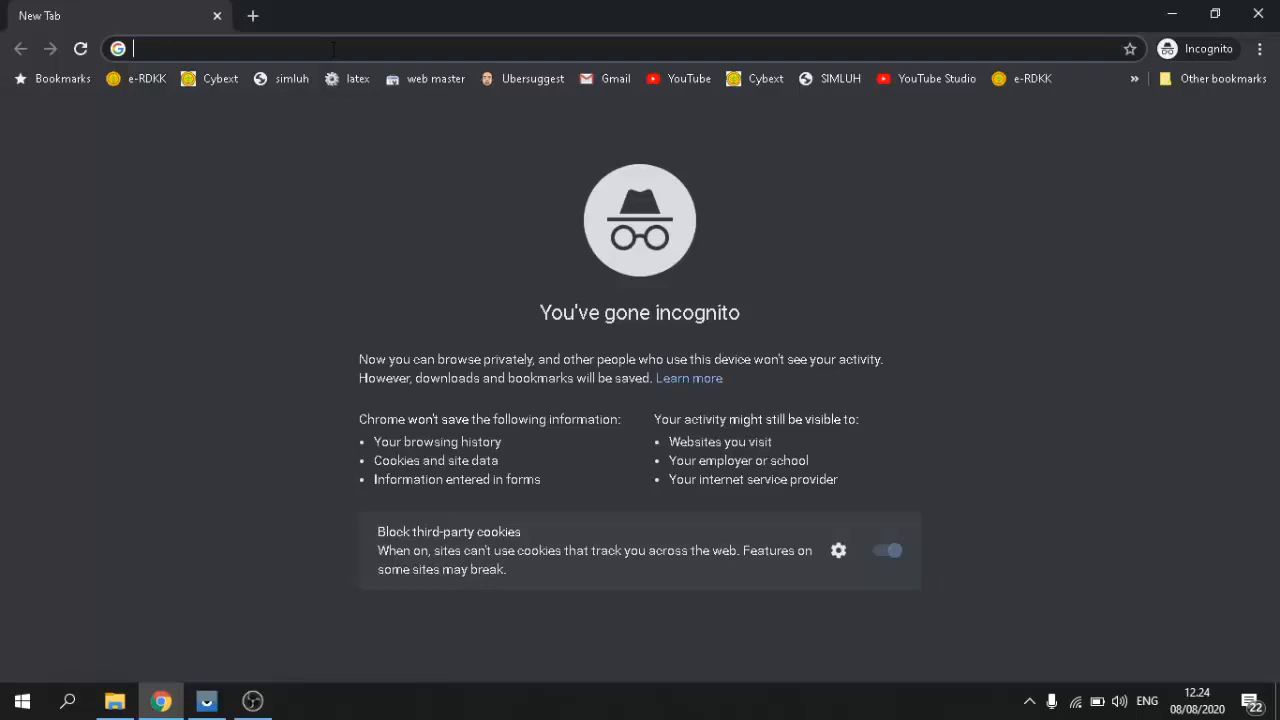
{"action": "type", "text": "g"}
{"action": "key", "text": "Return"}
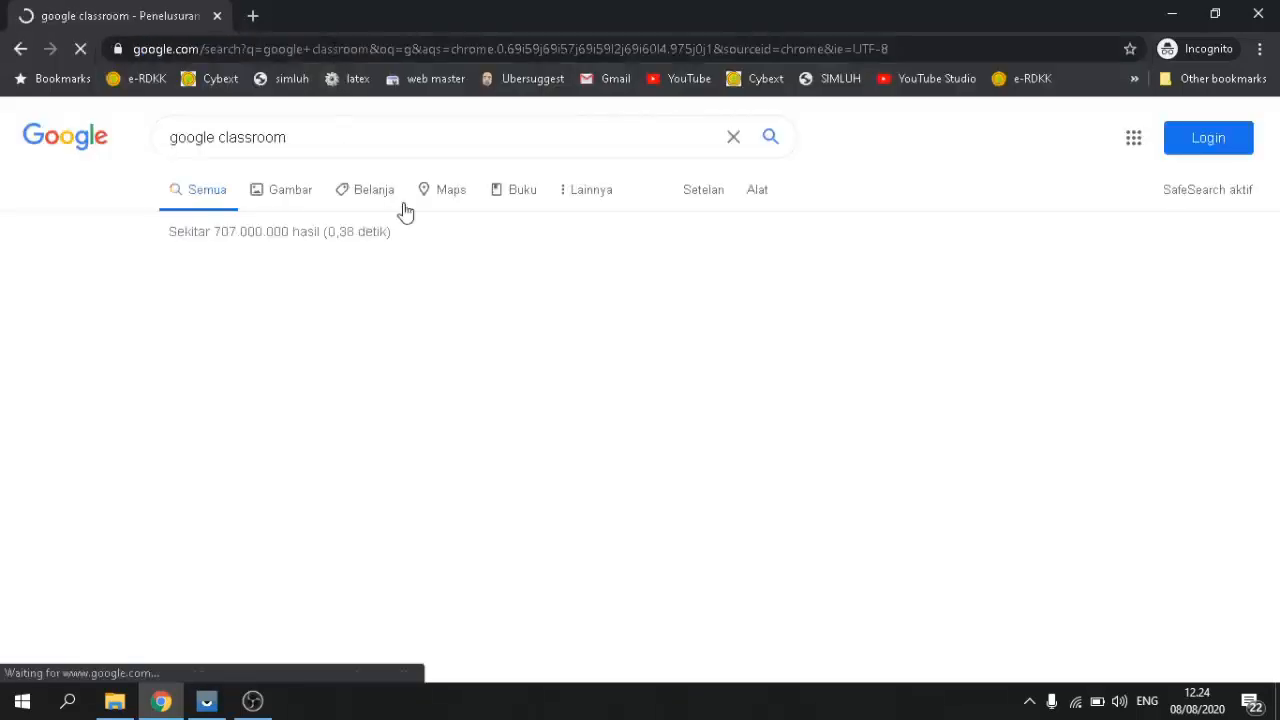
Step: Open the edu.google.com Classroom page and launch Classroom with 'Buka Classroom'
{"action": "left_click", "coordinate": [229, 300]}
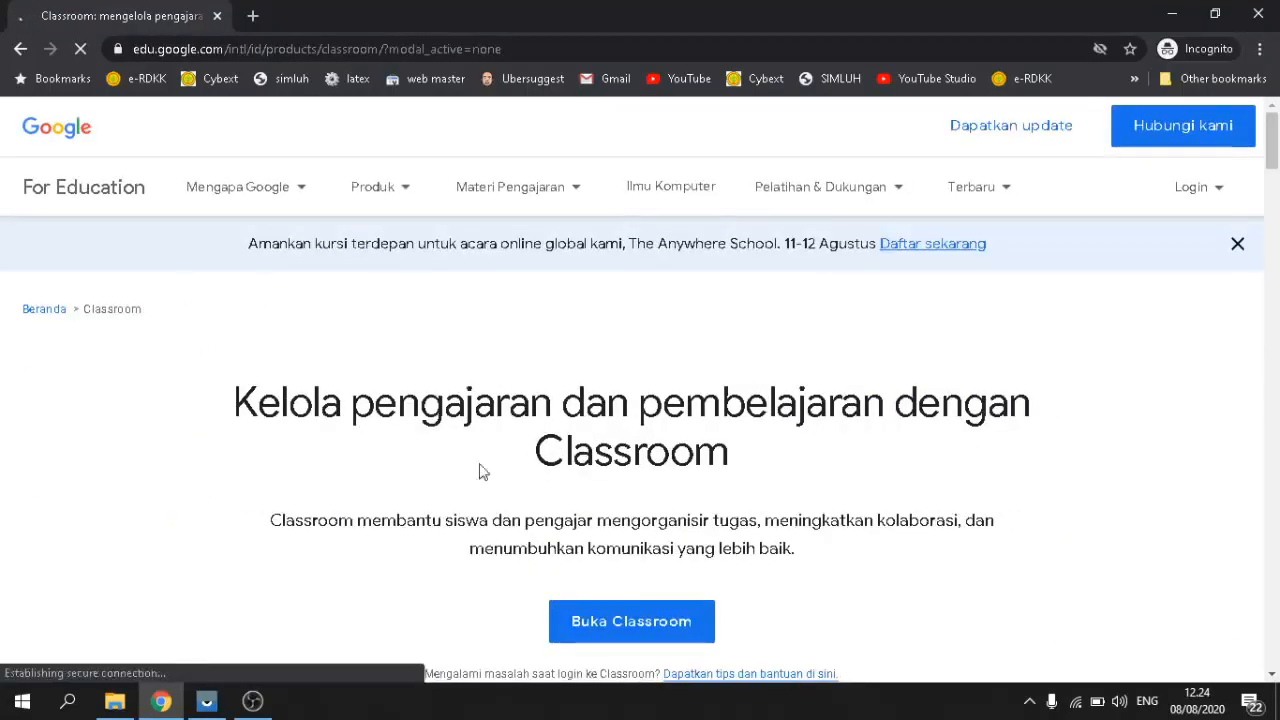
{"action": "scroll", "coordinate": [771, 360], "scroll_direction": "down", "scroll_amount": 3}
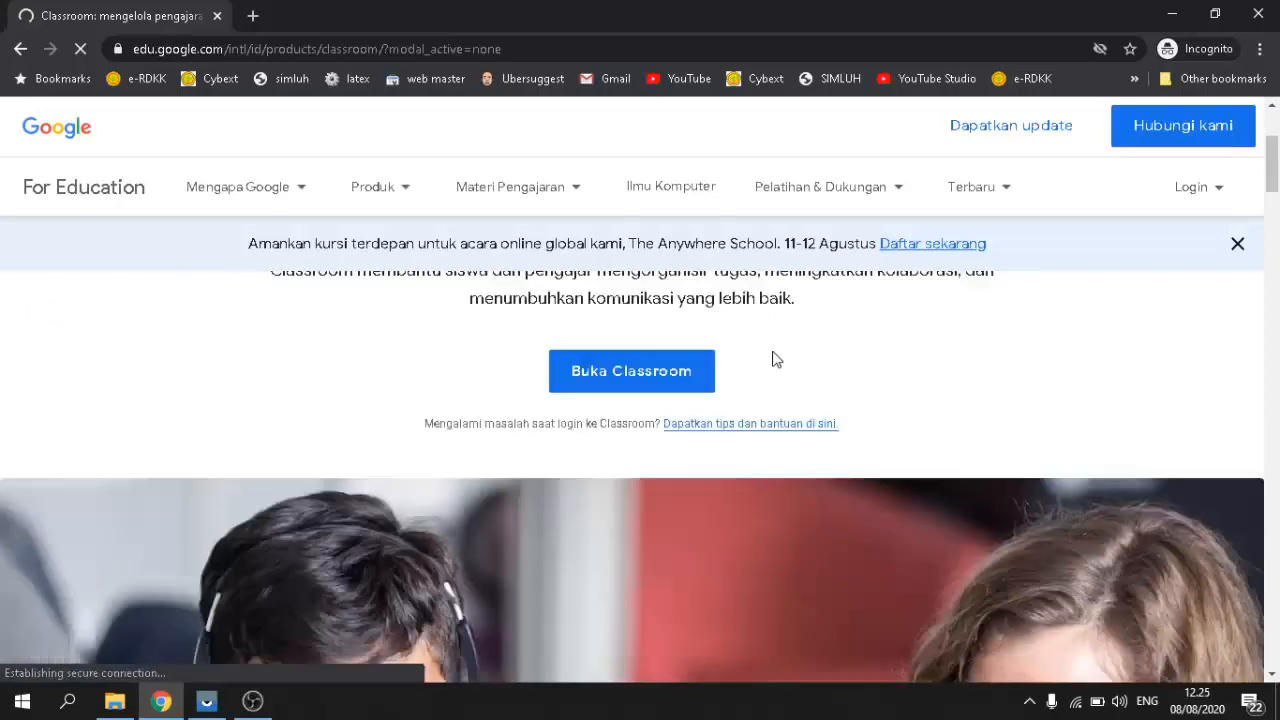
{"action": "scroll", "coordinate": [771, 360], "scroll_direction": "up", "scroll_amount": 3}
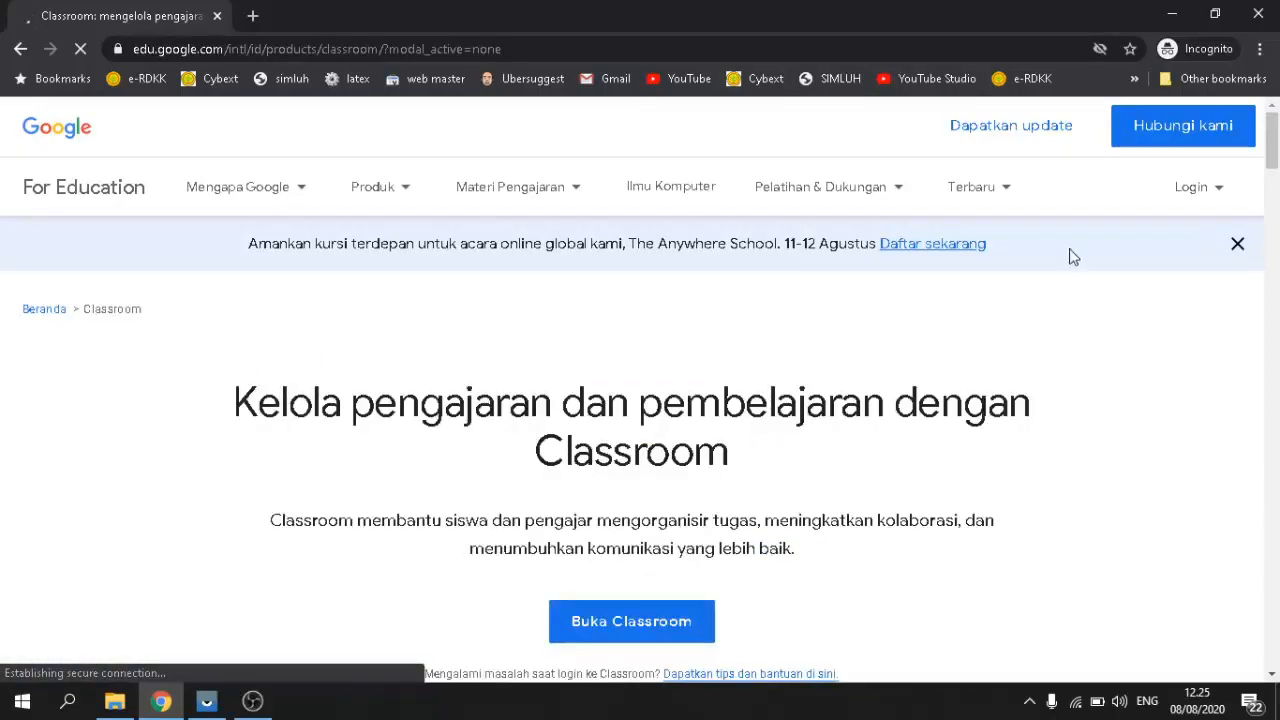
{"action": "scroll", "coordinate": [817, 463], "scroll_direction": "down", "scroll_amount": 3}
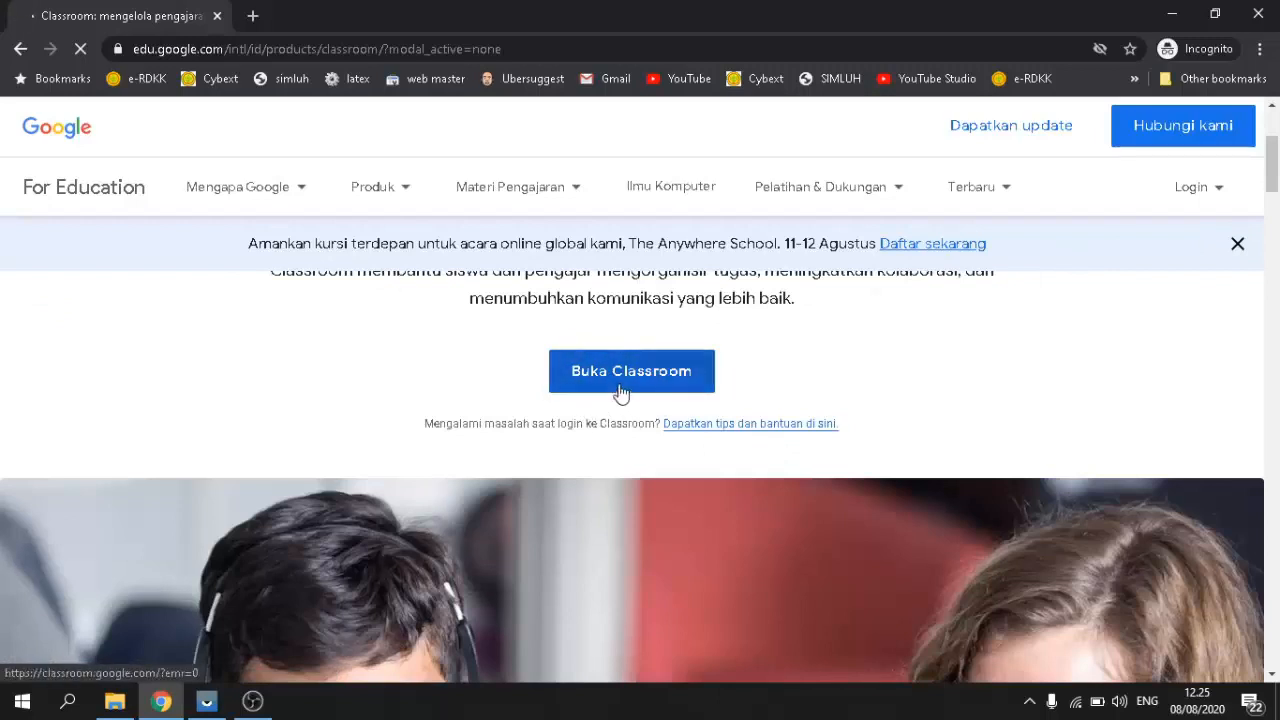
{"action": "left_click", "coordinate": [621, 391]}
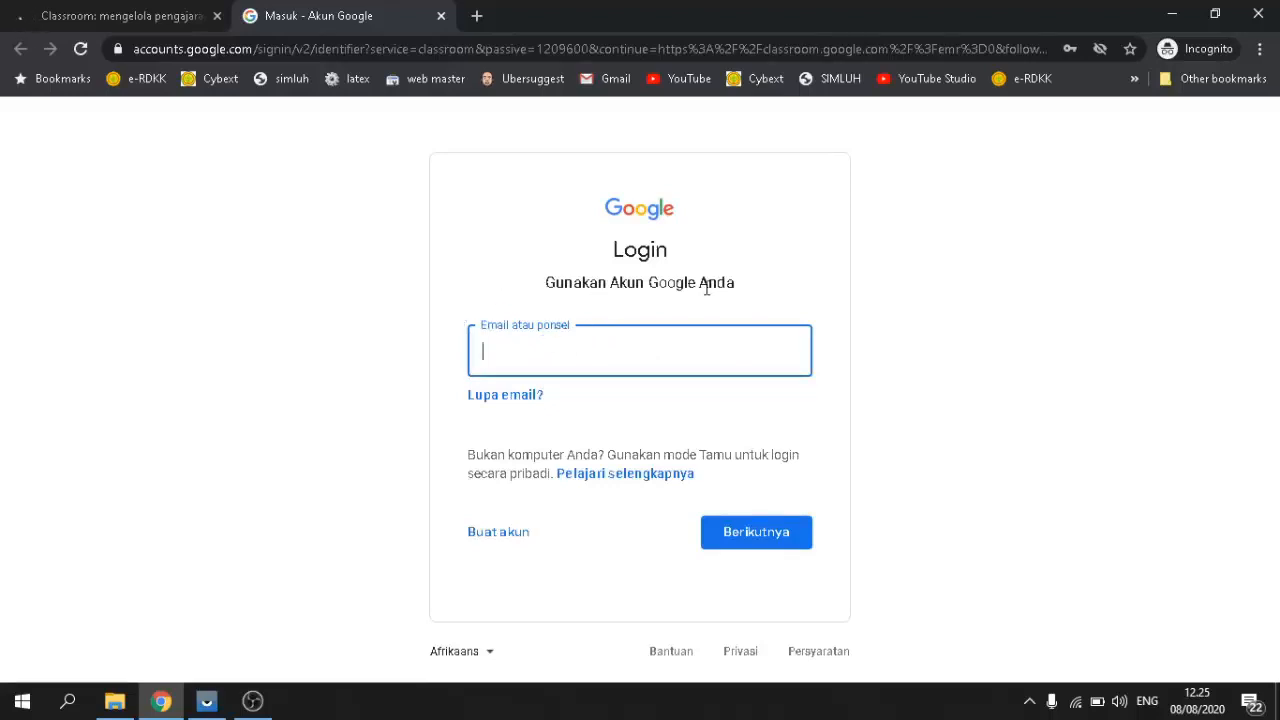
Step: Sign in using the saved Google account's email and the account password
{"action": "left_click", "coordinate": [532, 357]}
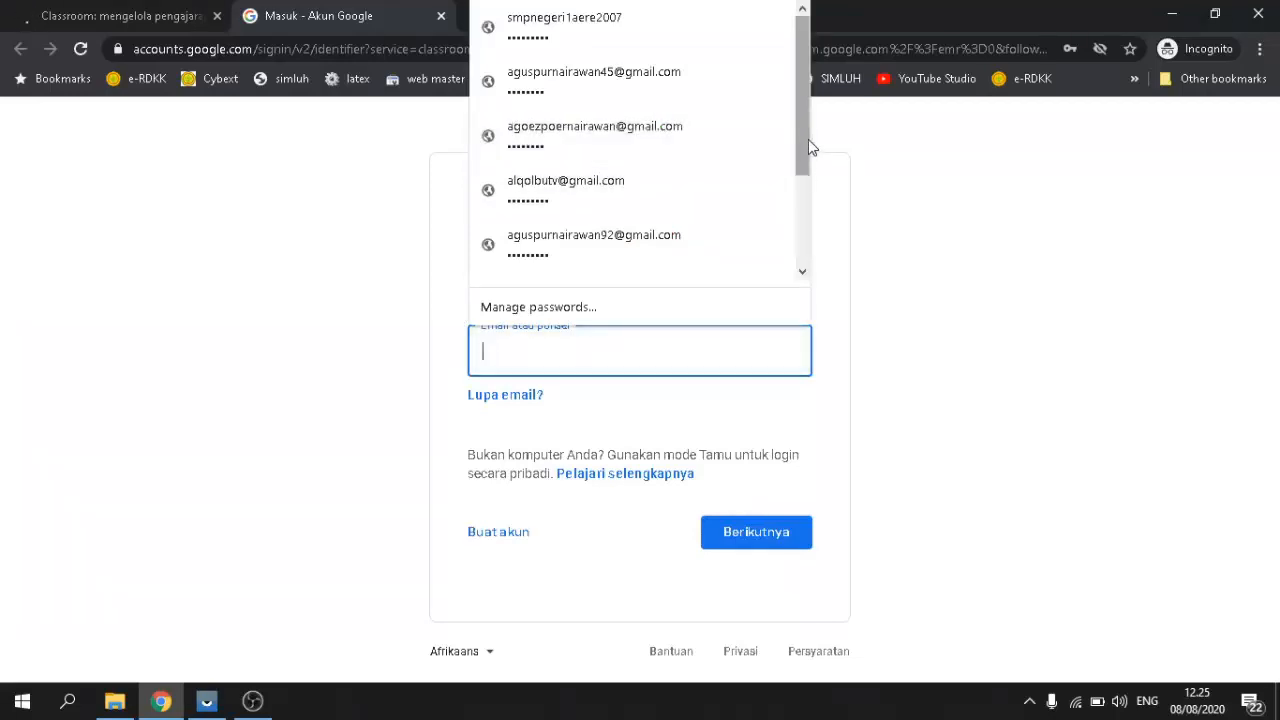
{"action": "left_click", "coordinate": [630, 66]}
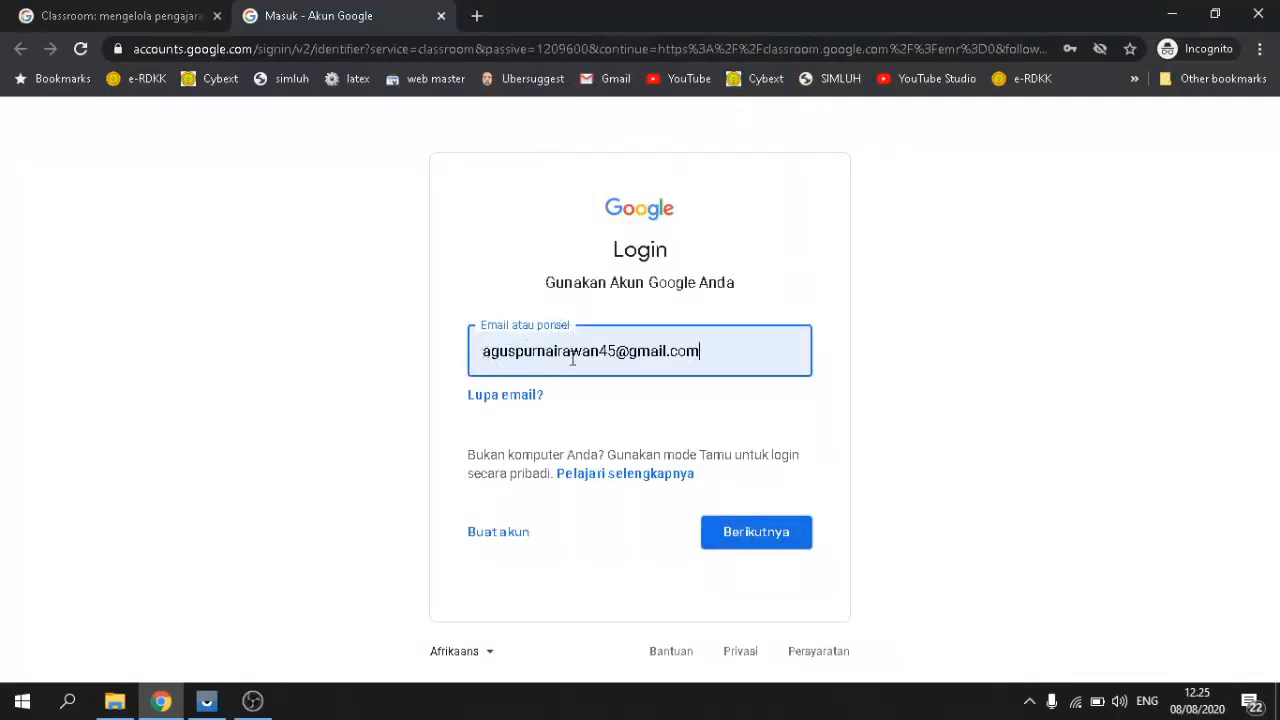
{"action": "left_click", "coordinate": [746, 537]}
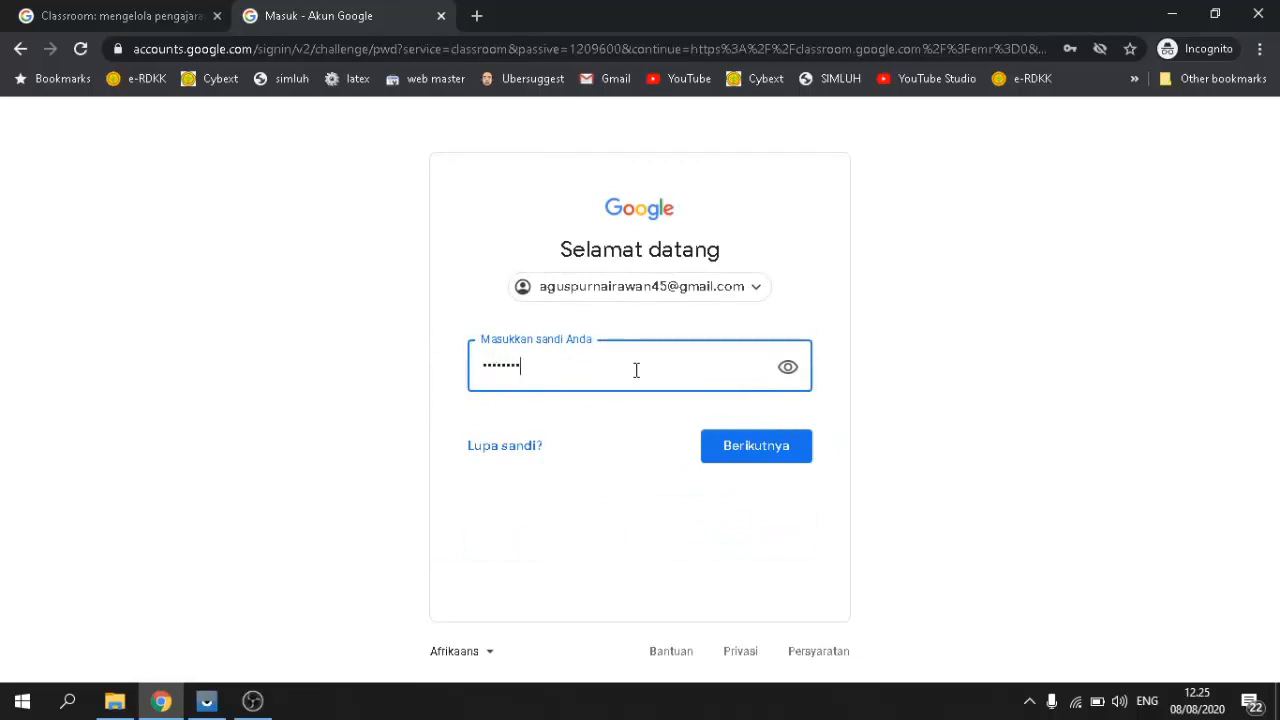
{"action": "left_click", "coordinate": [747, 457]}
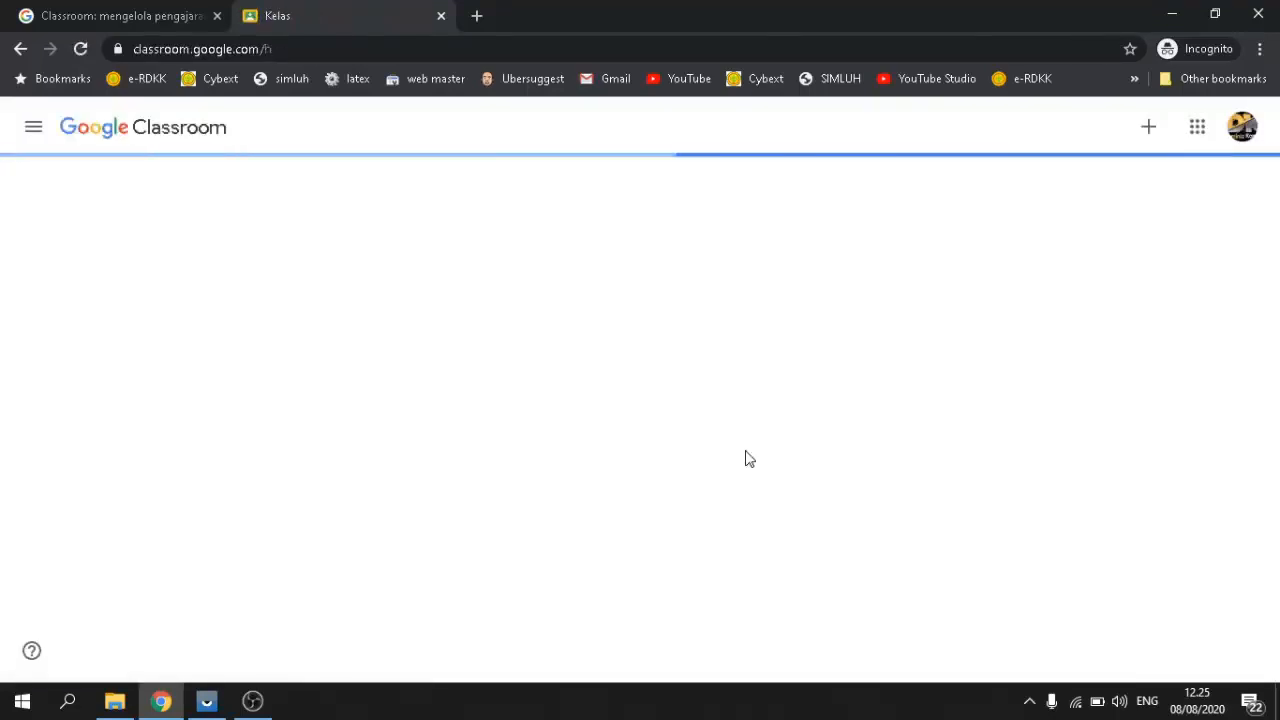
Step: Close the leftover product-page tab and show the join or create class options
{"action": "left_click", "coordinate": [216, 16]}
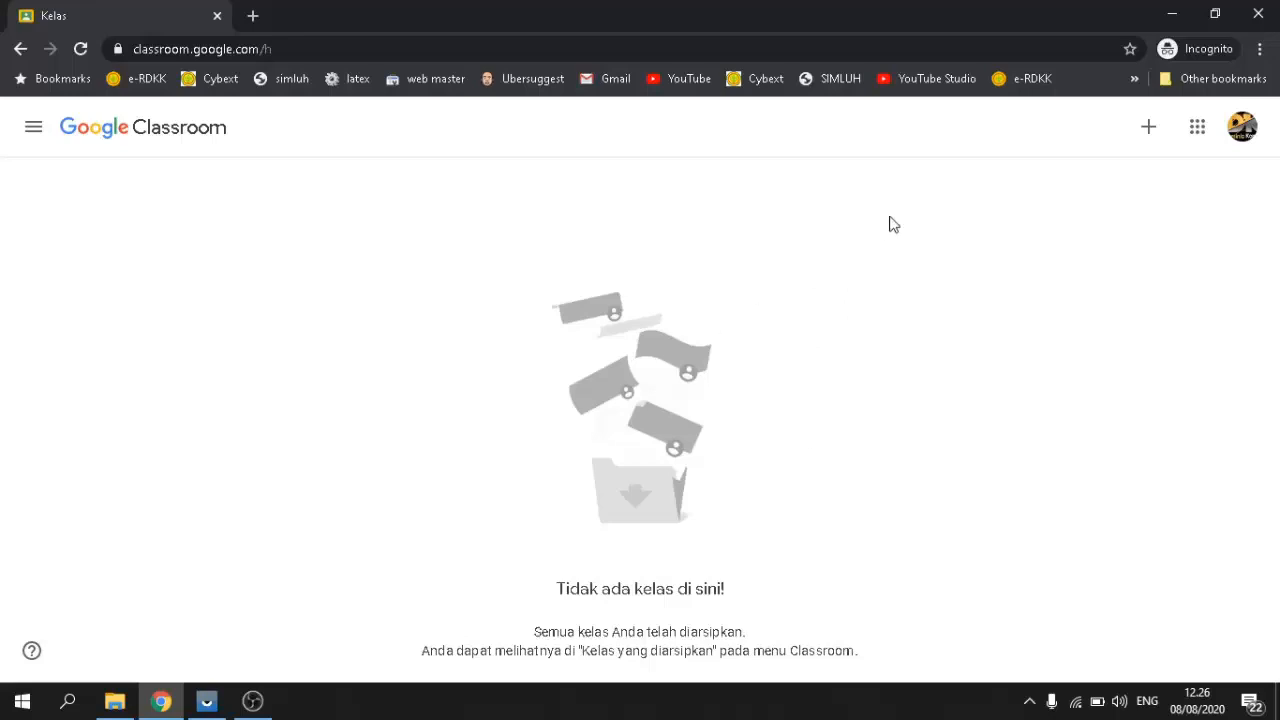
{"action": "left_click", "coordinate": [1150, 128]}
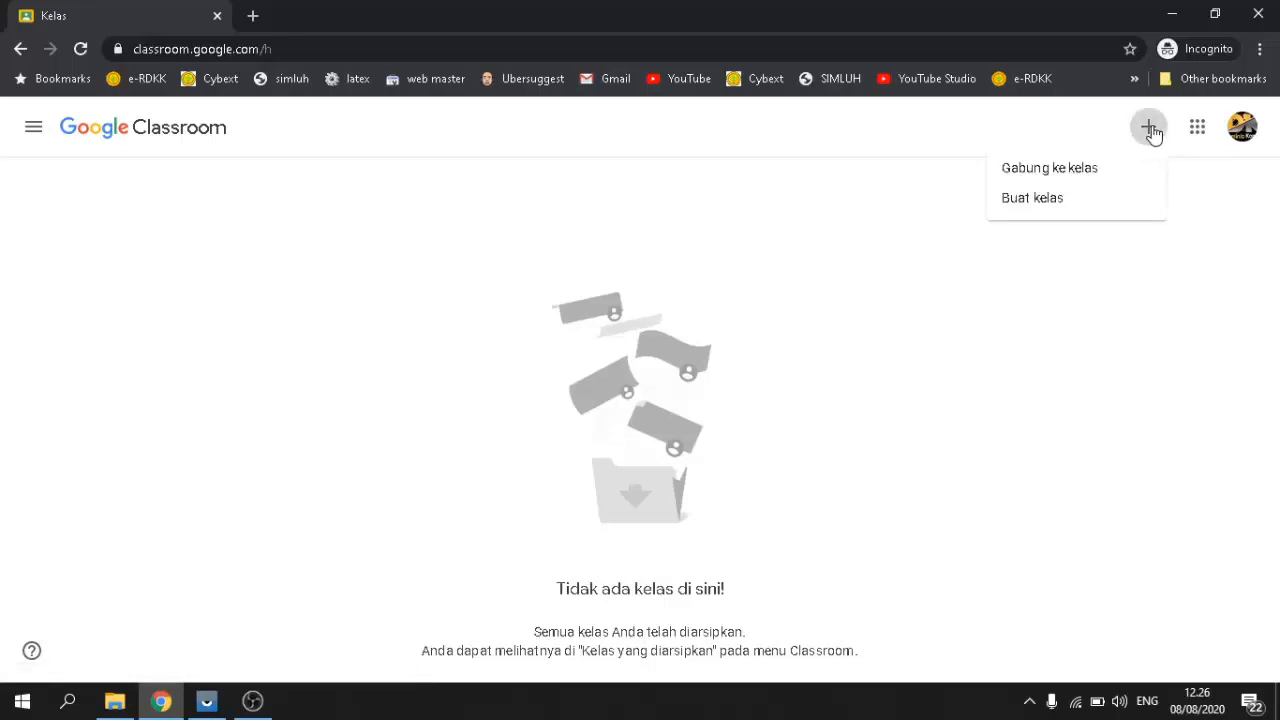
Step: Choose to create a class and accept the school-use notice to reach the Buat kelas form
{"action": "left_click", "coordinate": [1026, 202]}
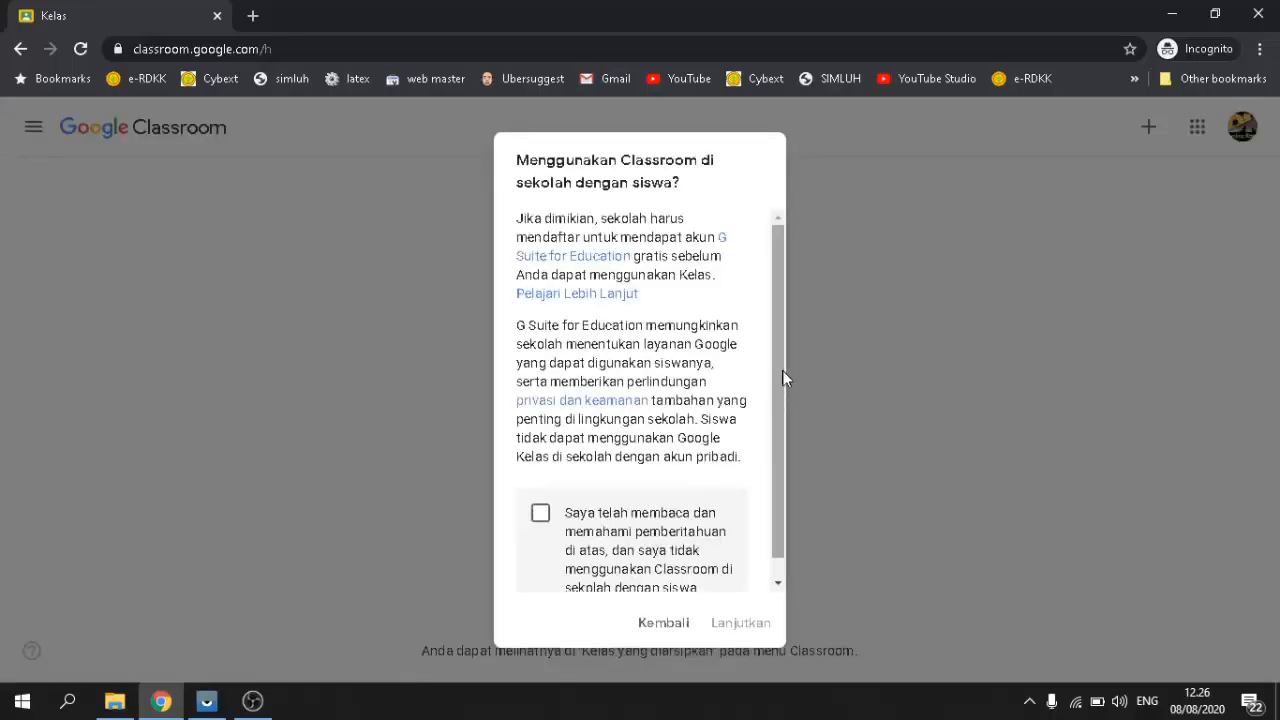
{"action": "scroll", "coordinate": [782, 370], "scroll_direction": "down", "scroll_amount": 1}
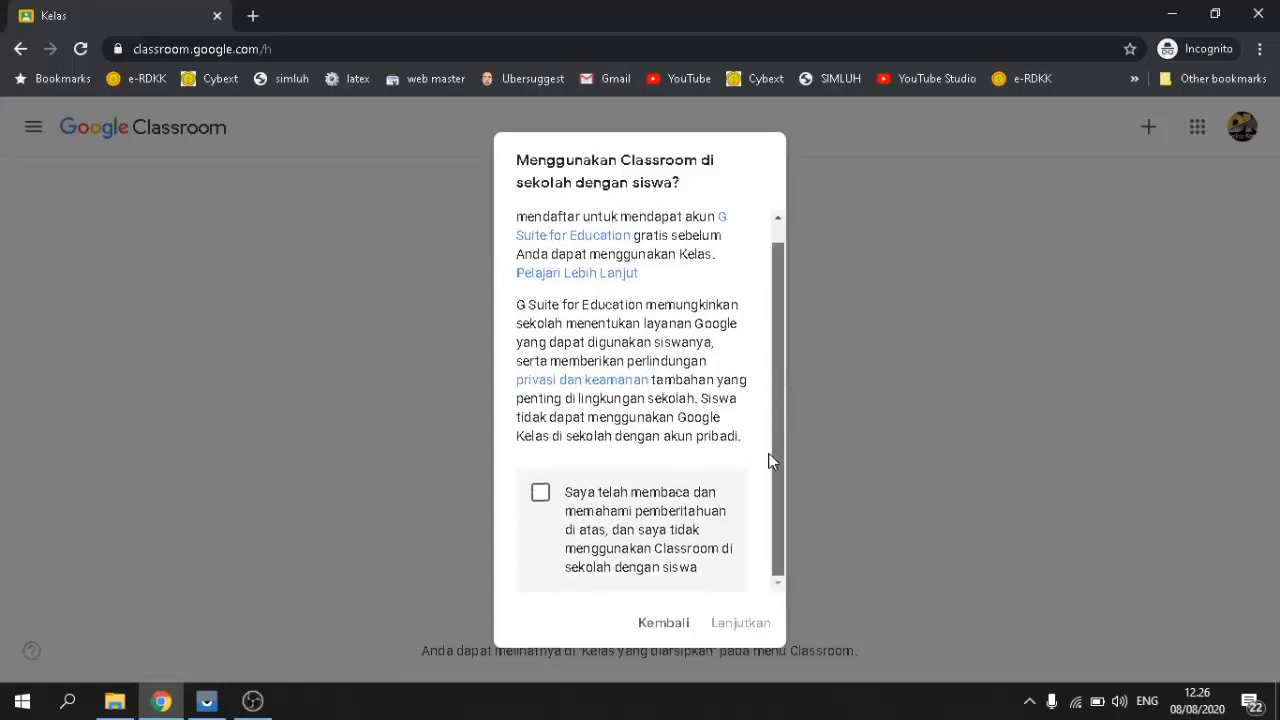
{"action": "left_click", "coordinate": [543, 497]}
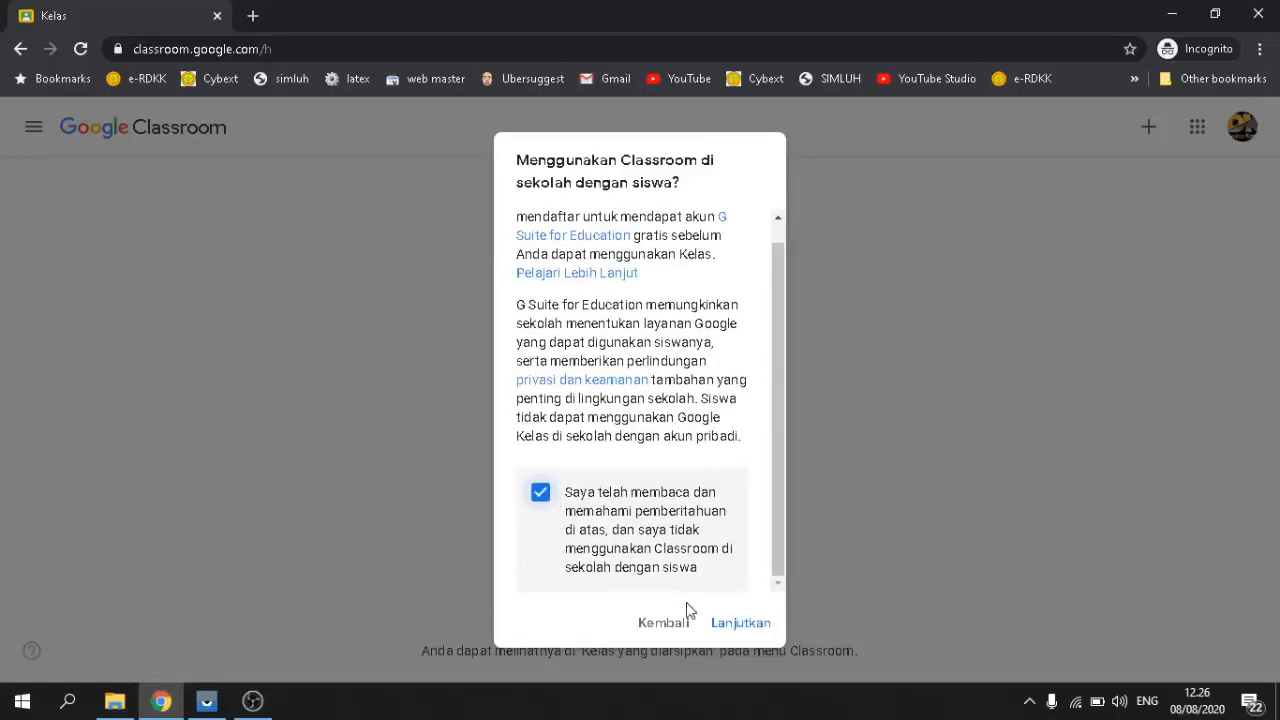
{"action": "left_click", "coordinate": [750, 628]}
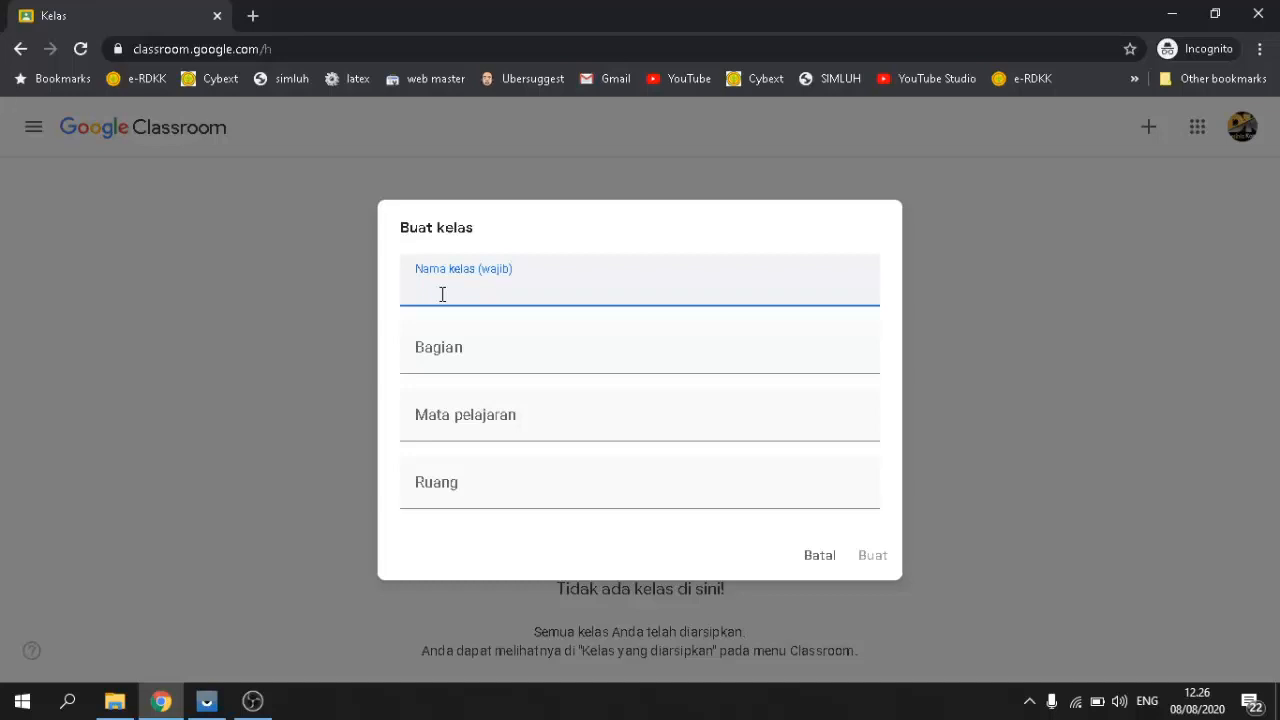
Step: Enter class name 'BAHASA INDONESIA' and section 'KELAS IX.A', then create the class
{"action": "type", "text": "BAHASA INDONESIA"}
{"action": "left_click", "coordinate": [484, 352]}
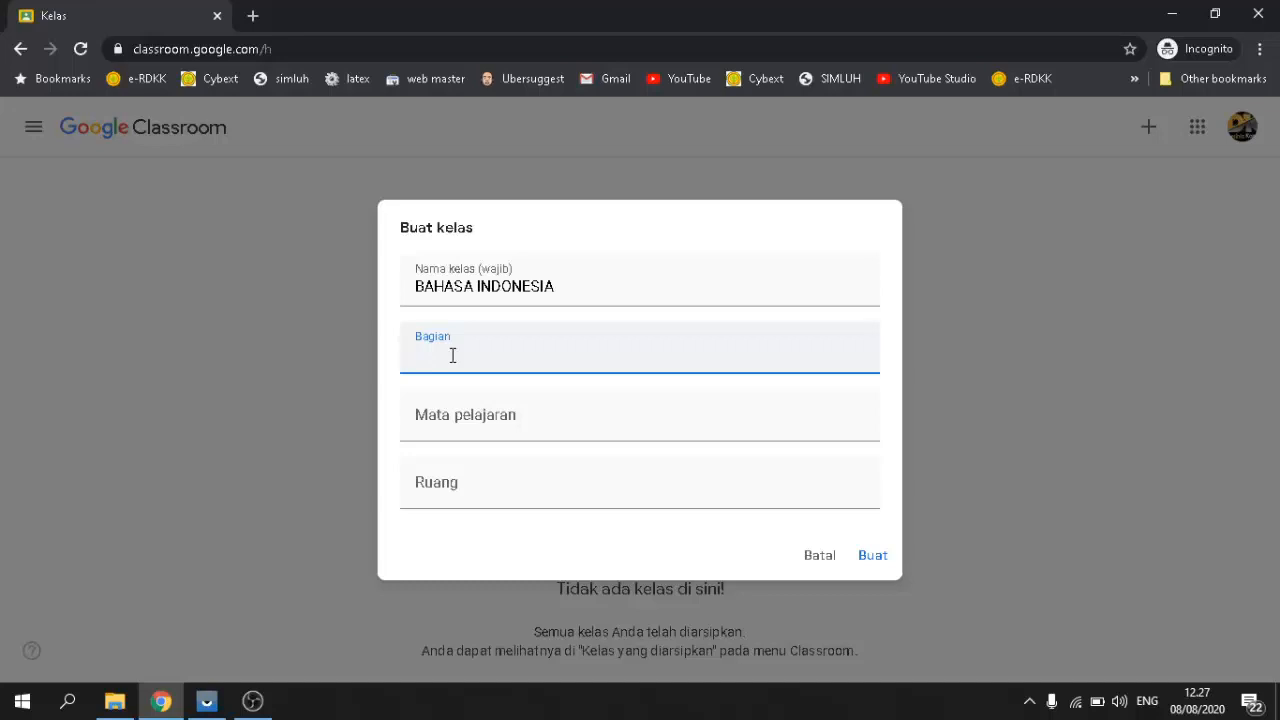
{"action": "type", "text": "KELAS IX.A"}
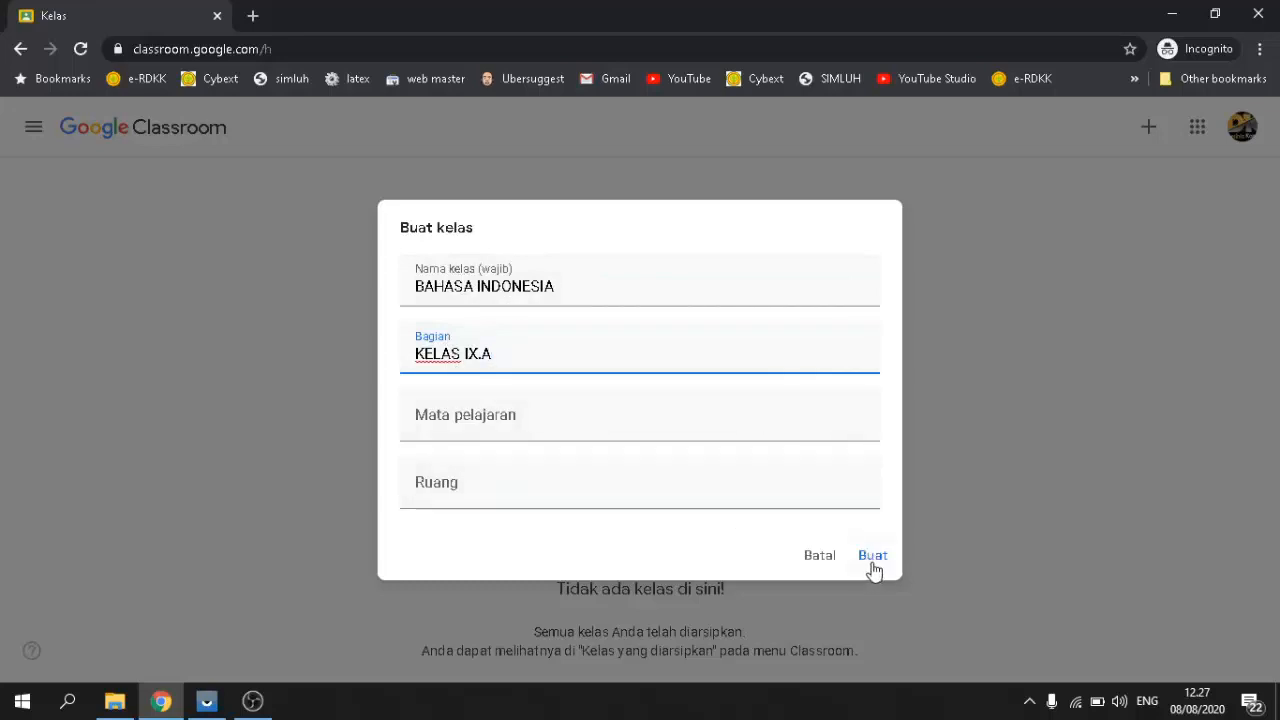
{"action": "left_click", "coordinate": [873, 558]}
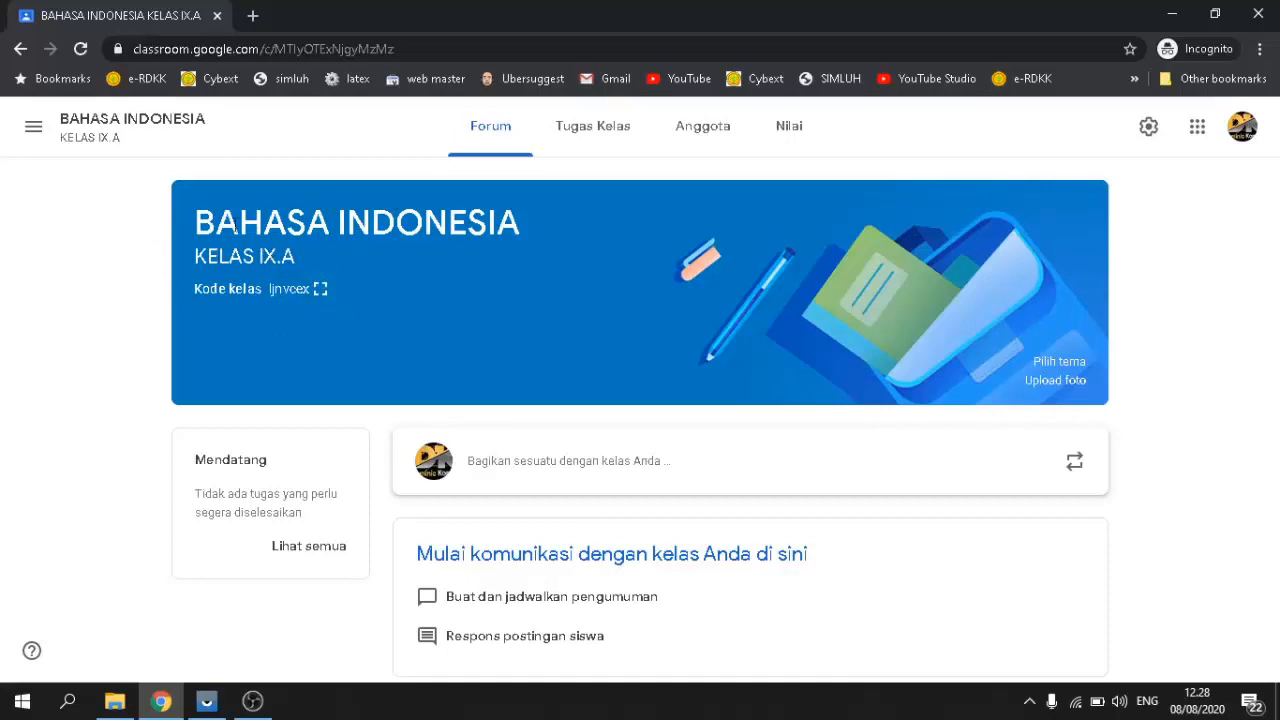
Step: Open the navigation menu once the KELAS IX.A class has finished being created
{"action": "left_click", "coordinate": [33, 126]}
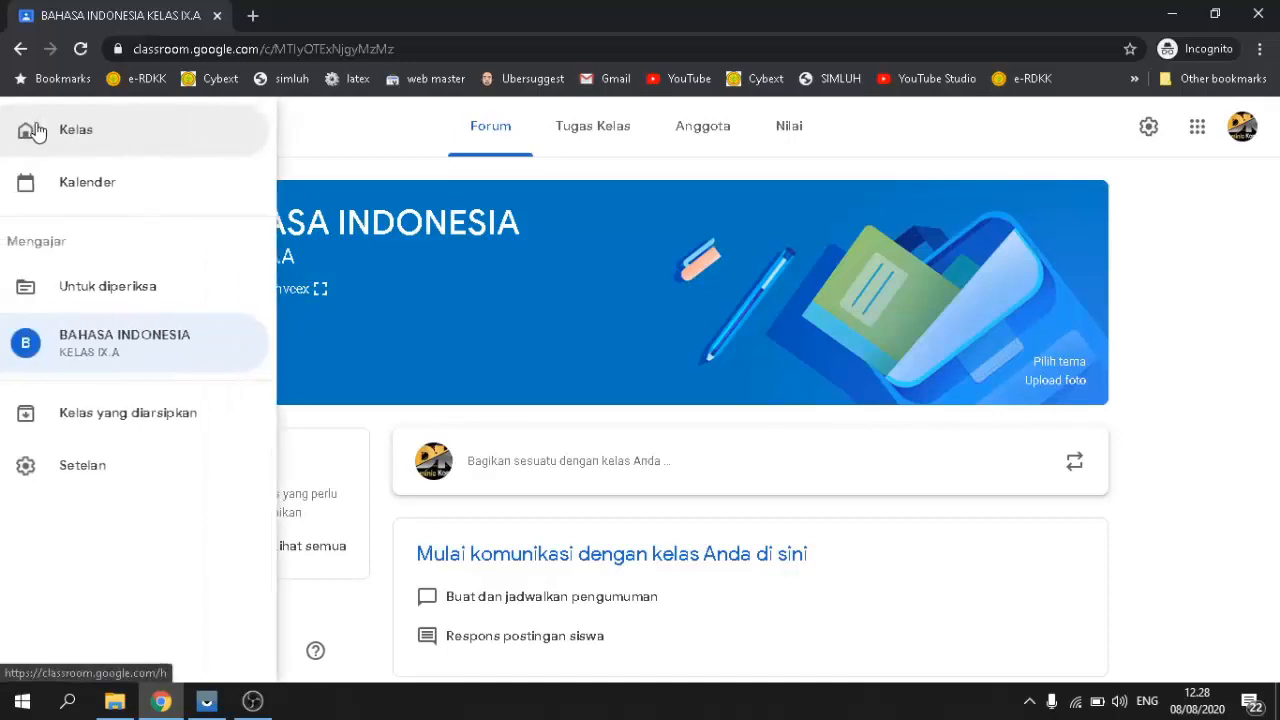
Step: Return to the Kelas home page and open a new Buat kelas form, accepting the notice
{"action": "left_click", "coordinate": [84, 137]}
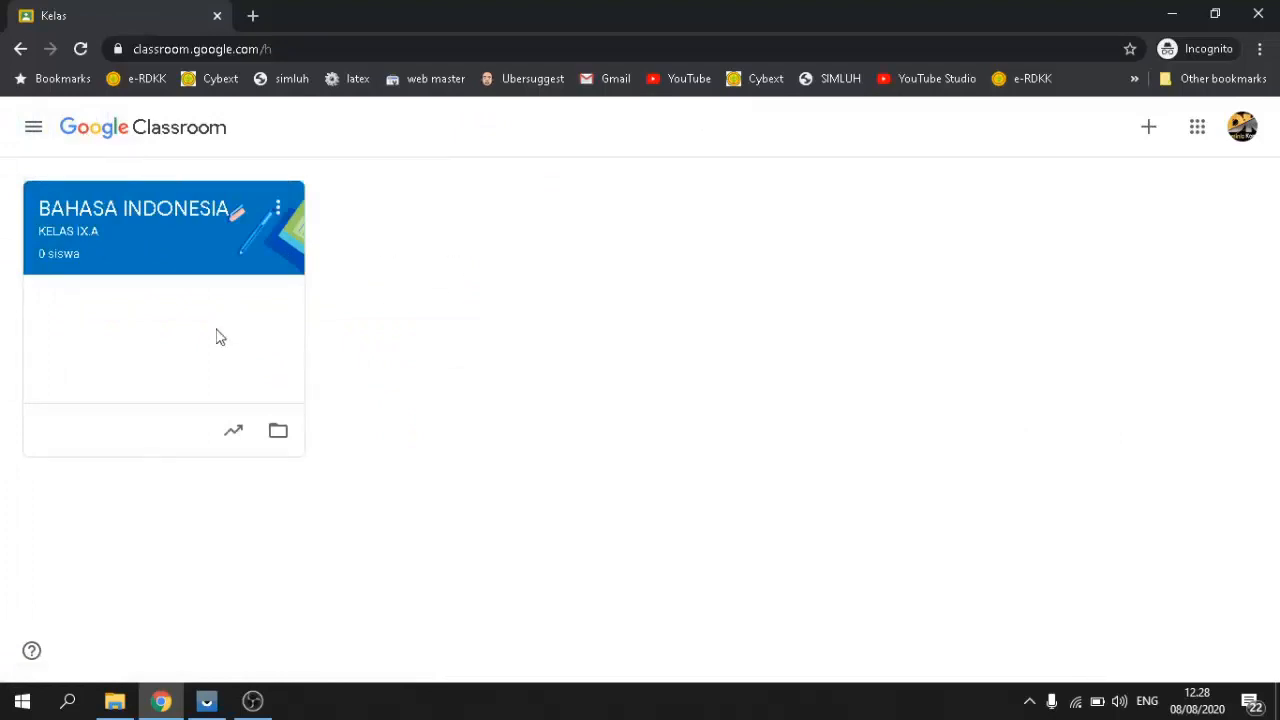
{"action": "left_click", "coordinate": [36, 127]}
{"action": "left_click", "coordinate": [40, 134]}
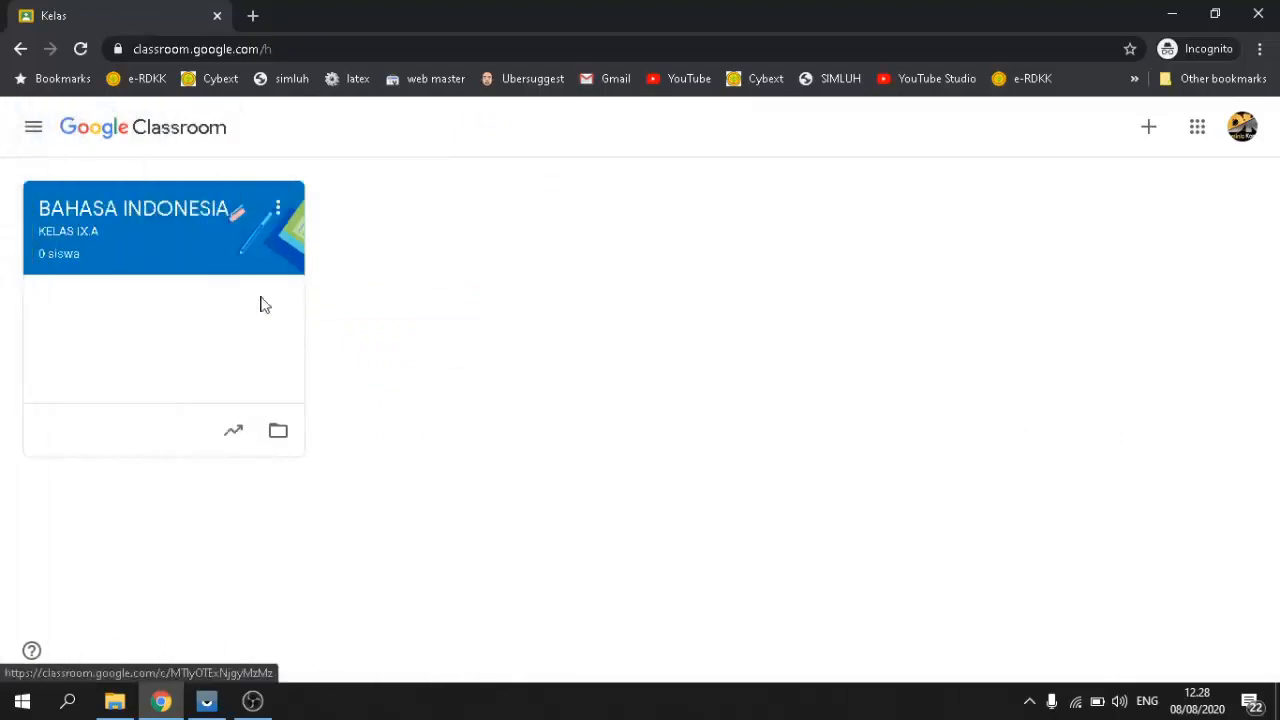
{"action": "left_click", "coordinate": [1149, 129]}
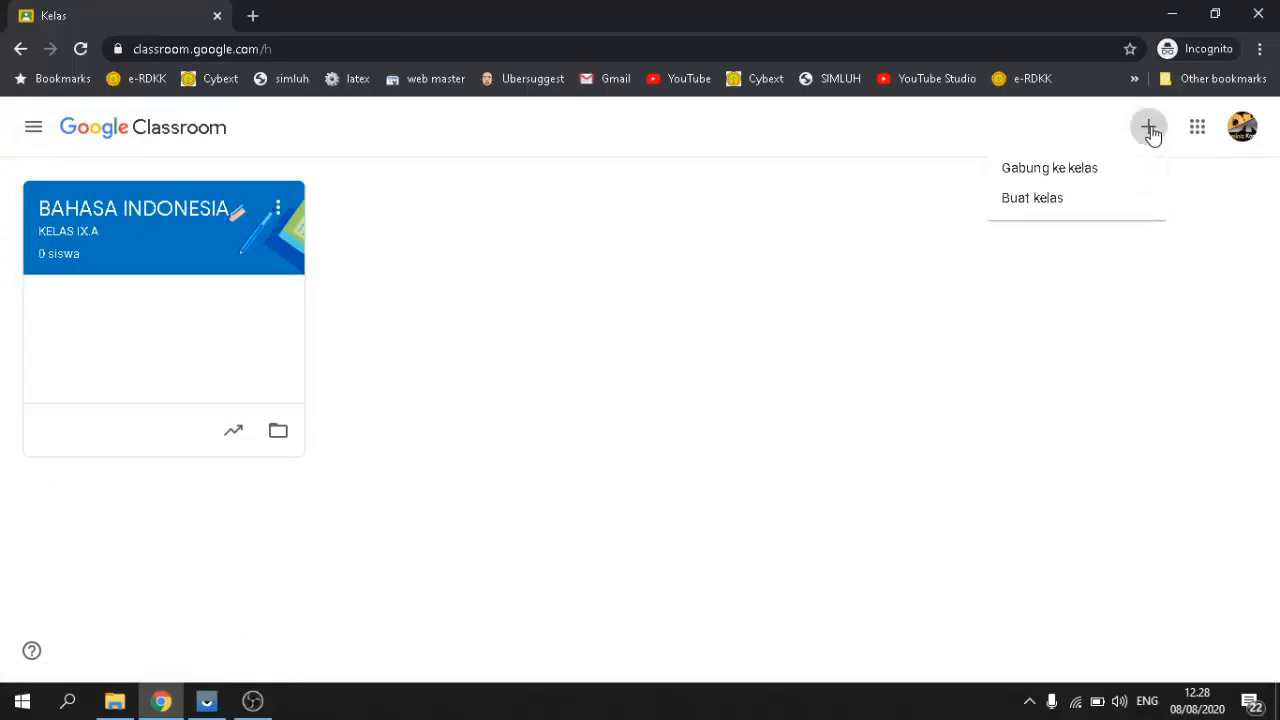
{"action": "left_click", "coordinate": [1018, 200]}
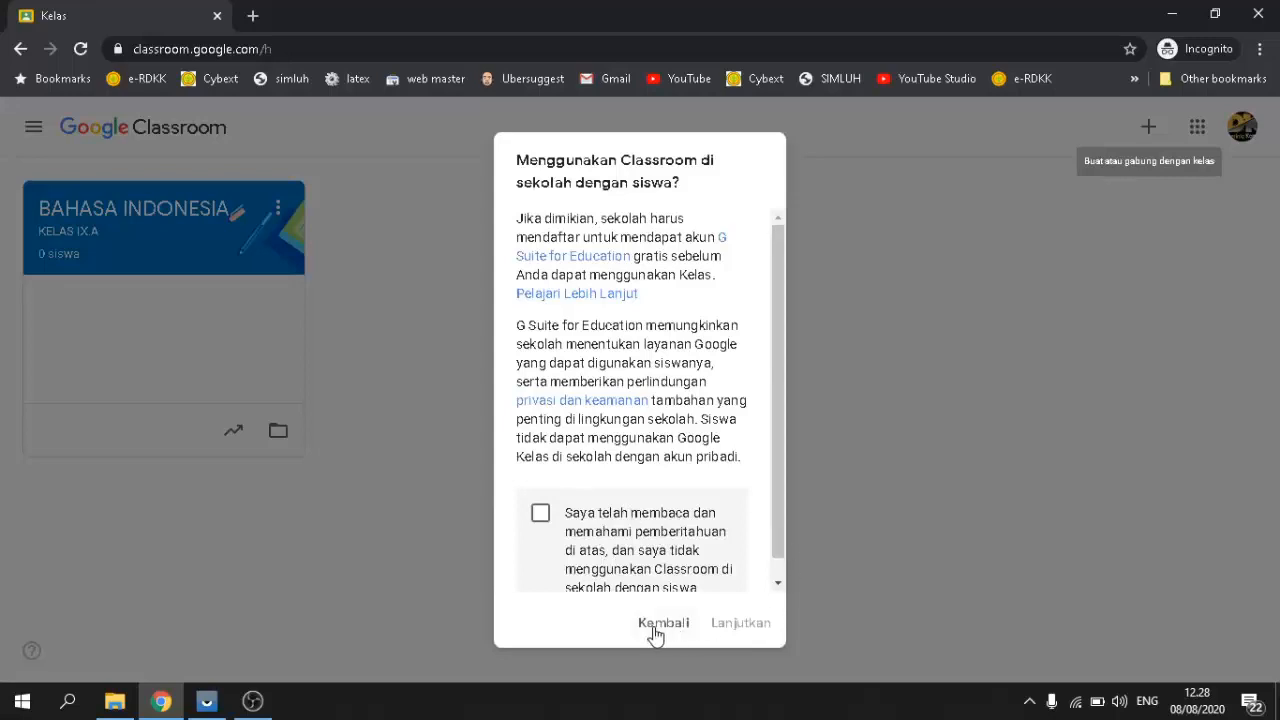
{"action": "left_click", "coordinate": [543, 515]}
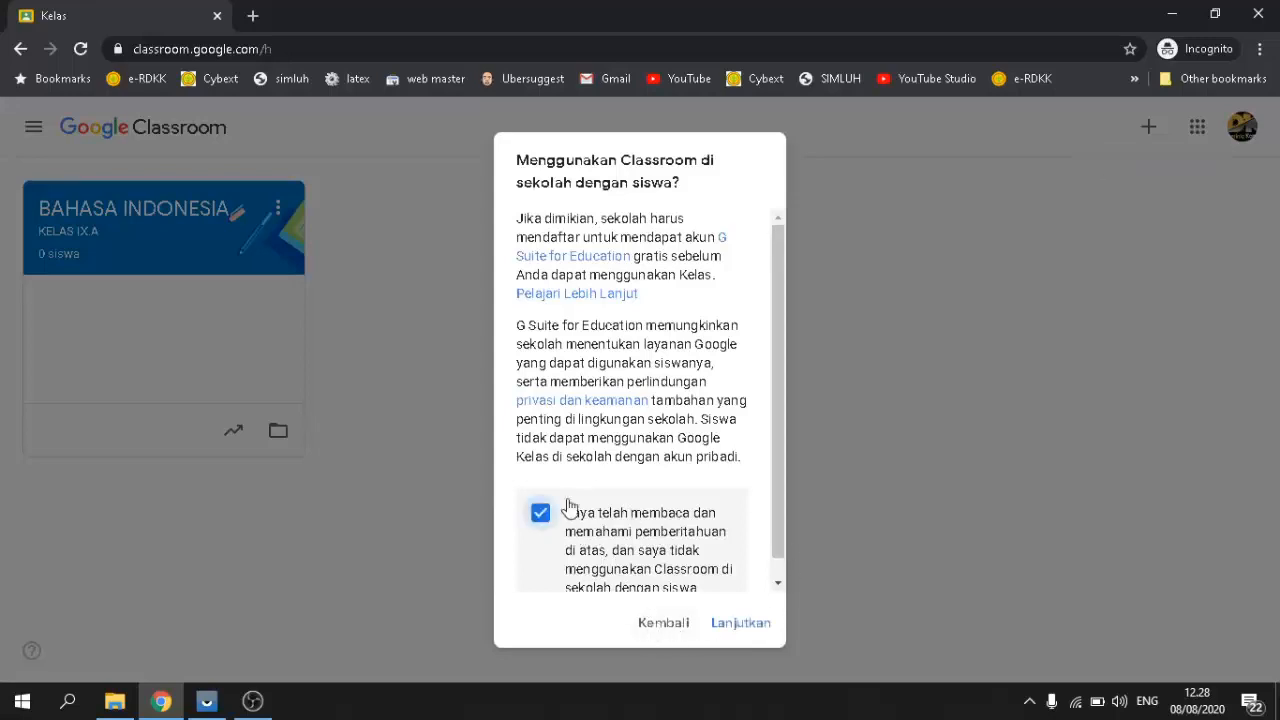
{"action": "left_click", "coordinate": [748, 624]}
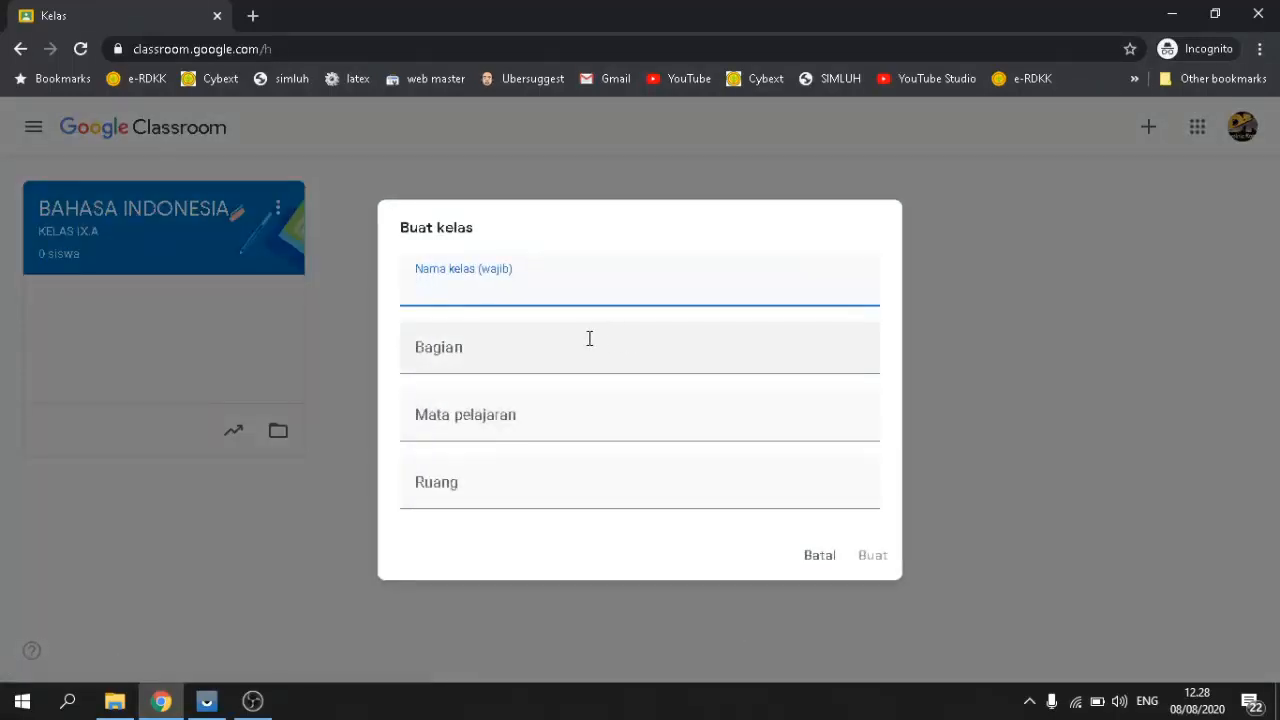
Step: Create class 'BAHASA INDONESIA' with section 'KELAS IX.B'
{"action": "type", "text": "BAHASA INDONESIA"}
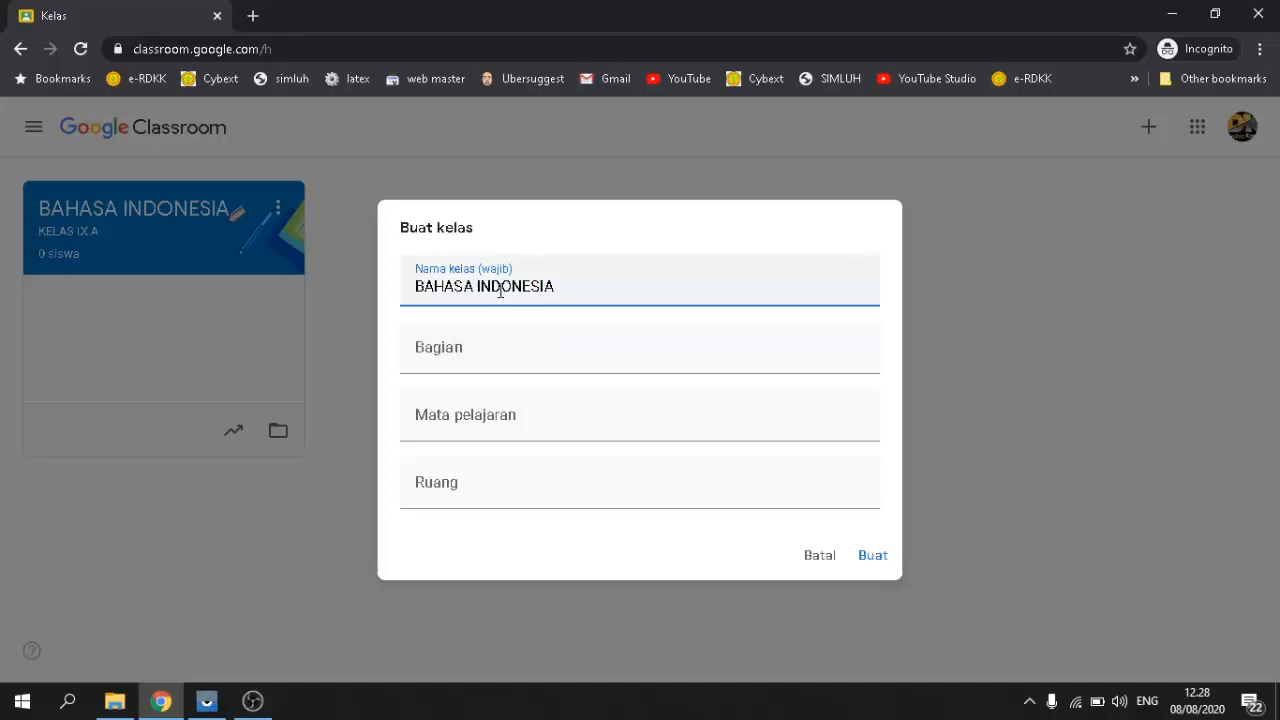
{"action": "left_click", "coordinate": [512, 358]}
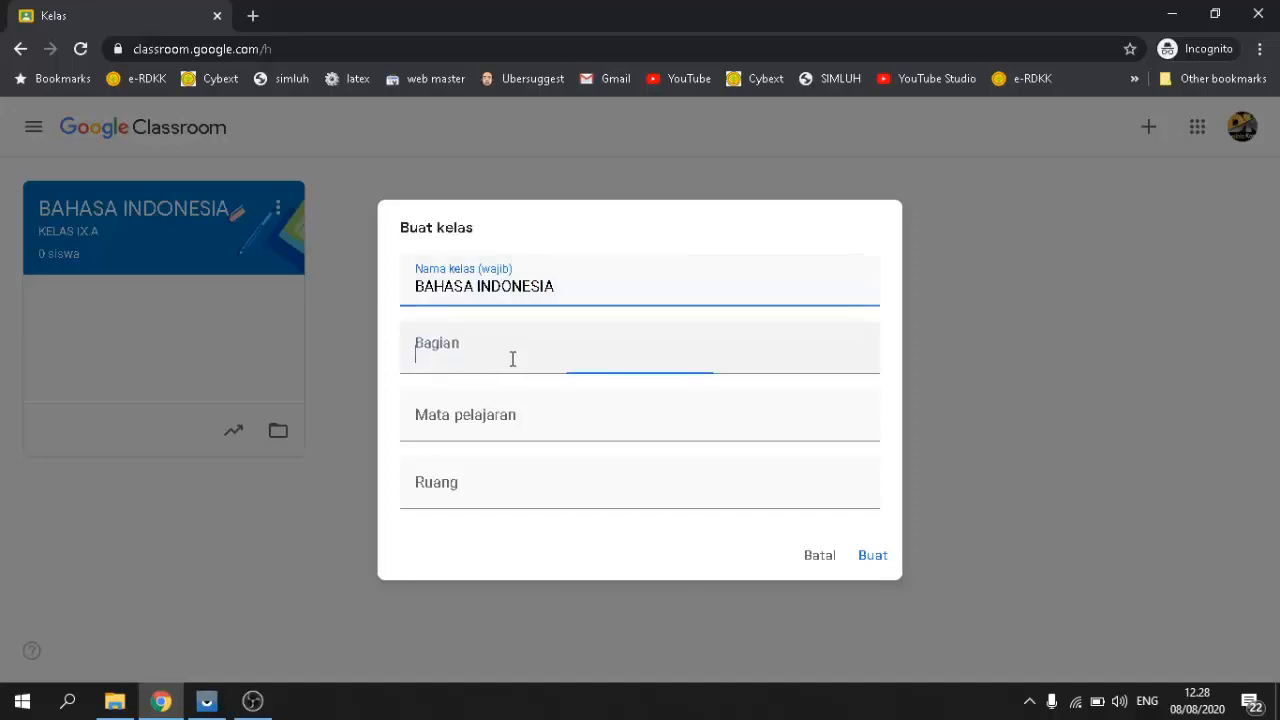
{"action": "type", "text": "KELAS "}
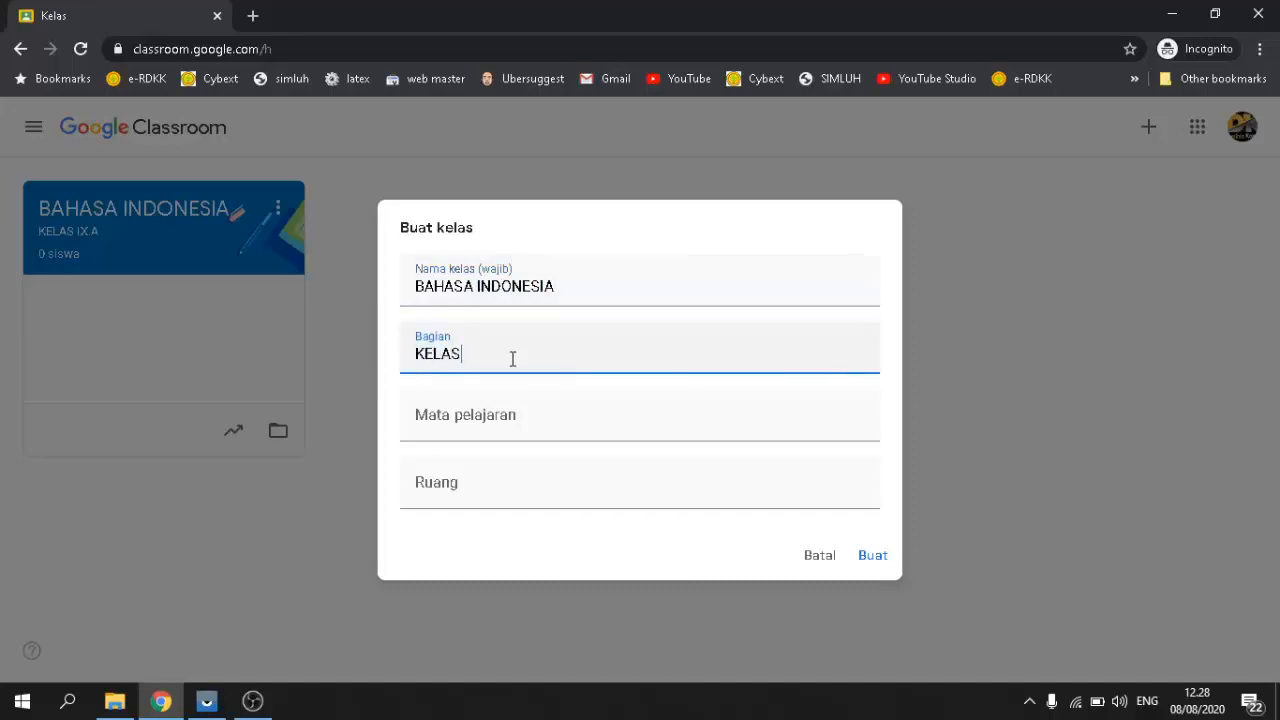
{"action": "type", "text": "IX.B"}
{"action": "left_click", "coordinate": [875, 557]}
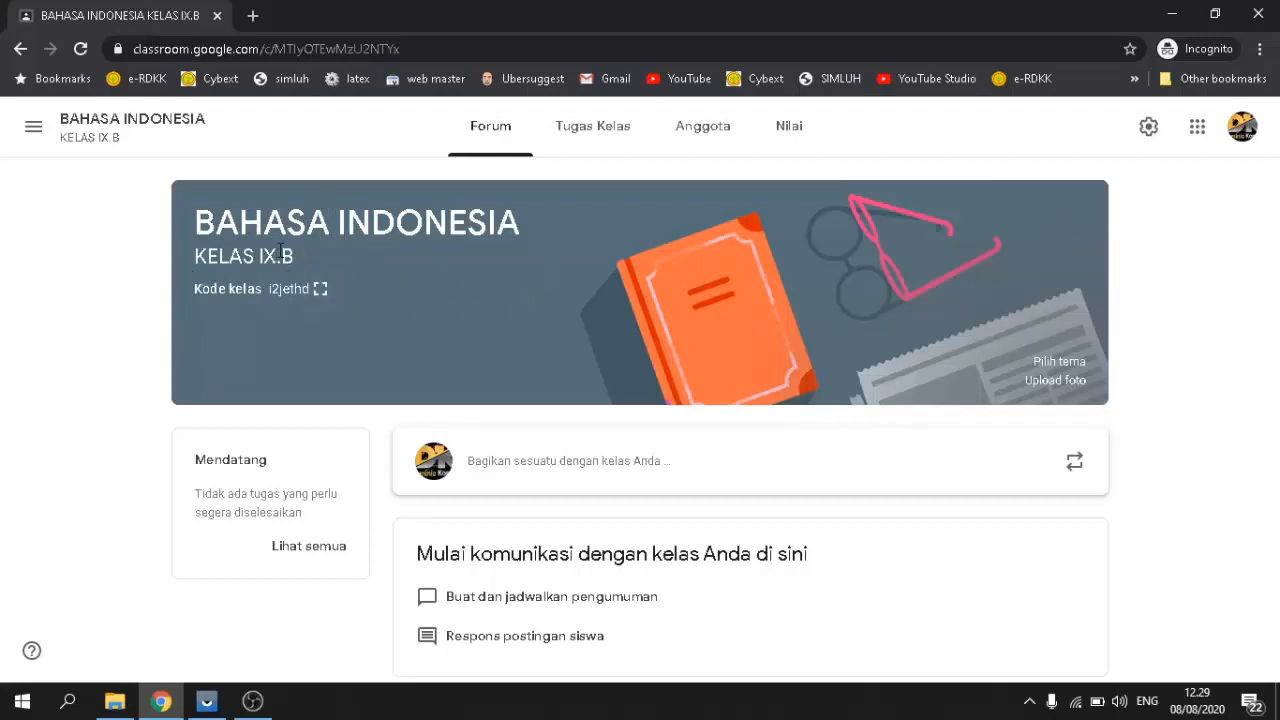
Step: Move through the class list, briefly visiting KELAS IX.B, then open BAHASA INDONESIA KELAS IX.A
{"action": "left_click", "coordinate": [32, 130]}
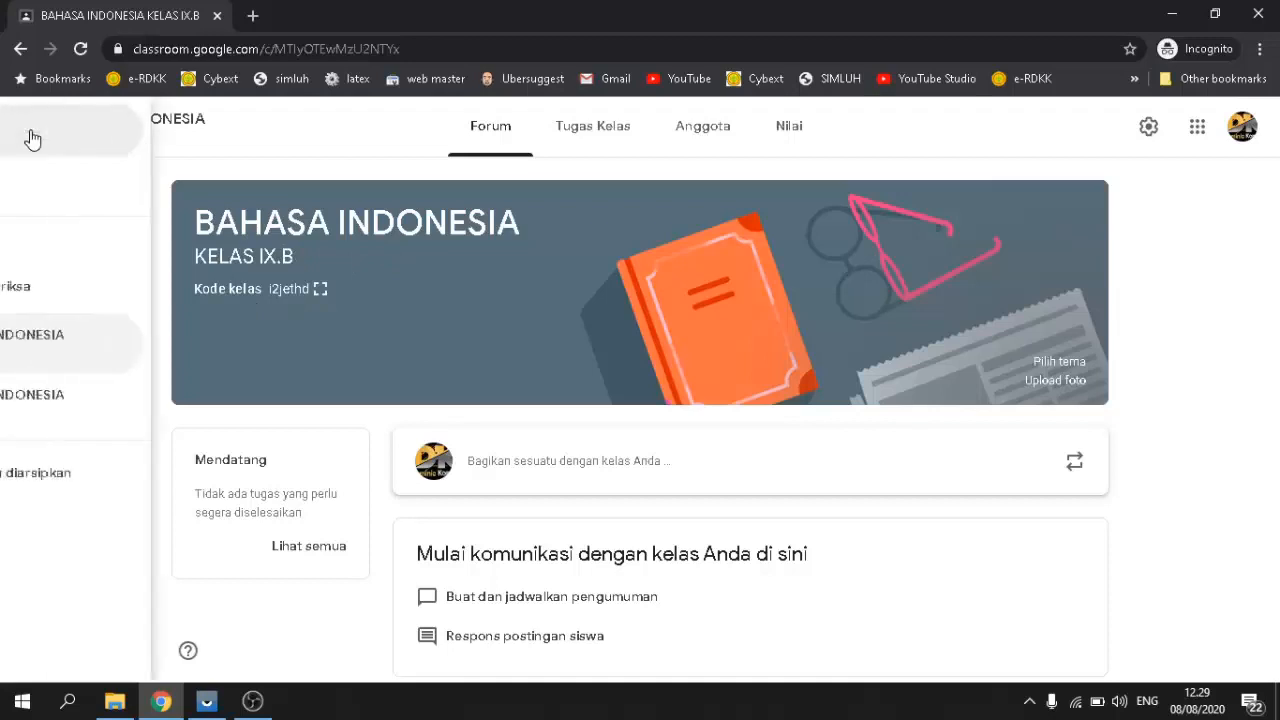
{"action": "left_click", "coordinate": [46, 148]}
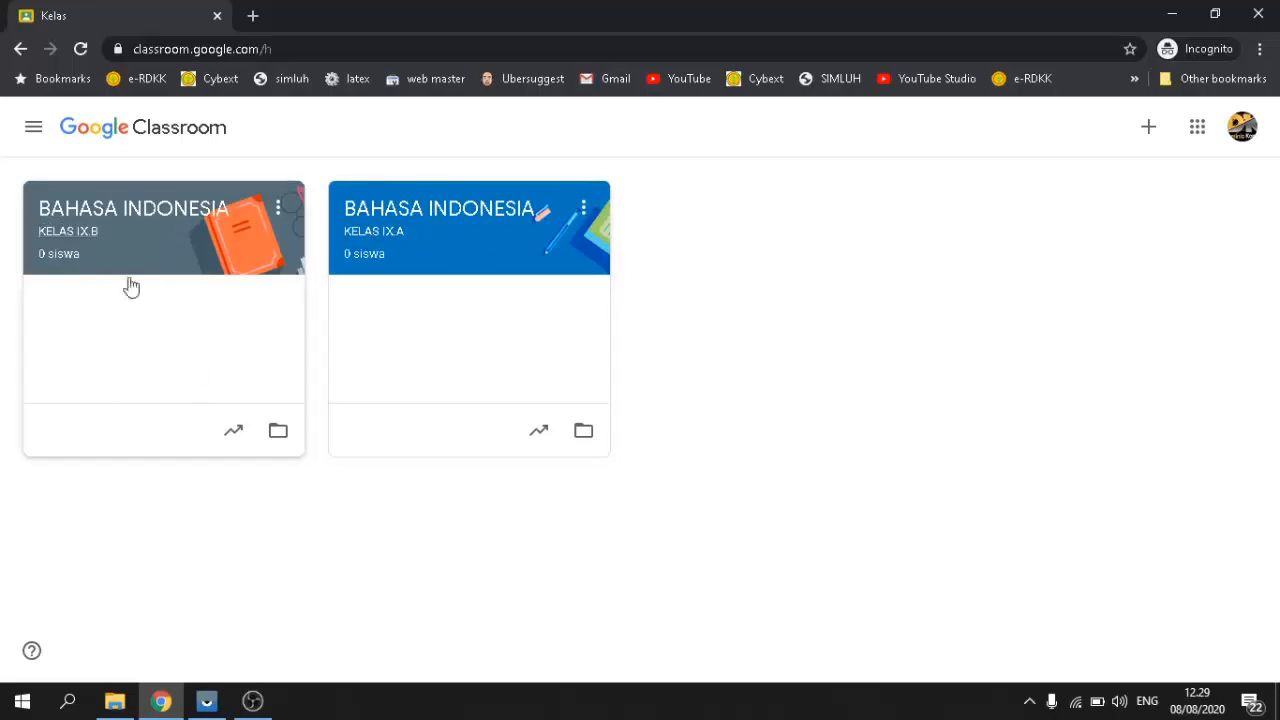
{"action": "left_click", "coordinate": [101, 226]}
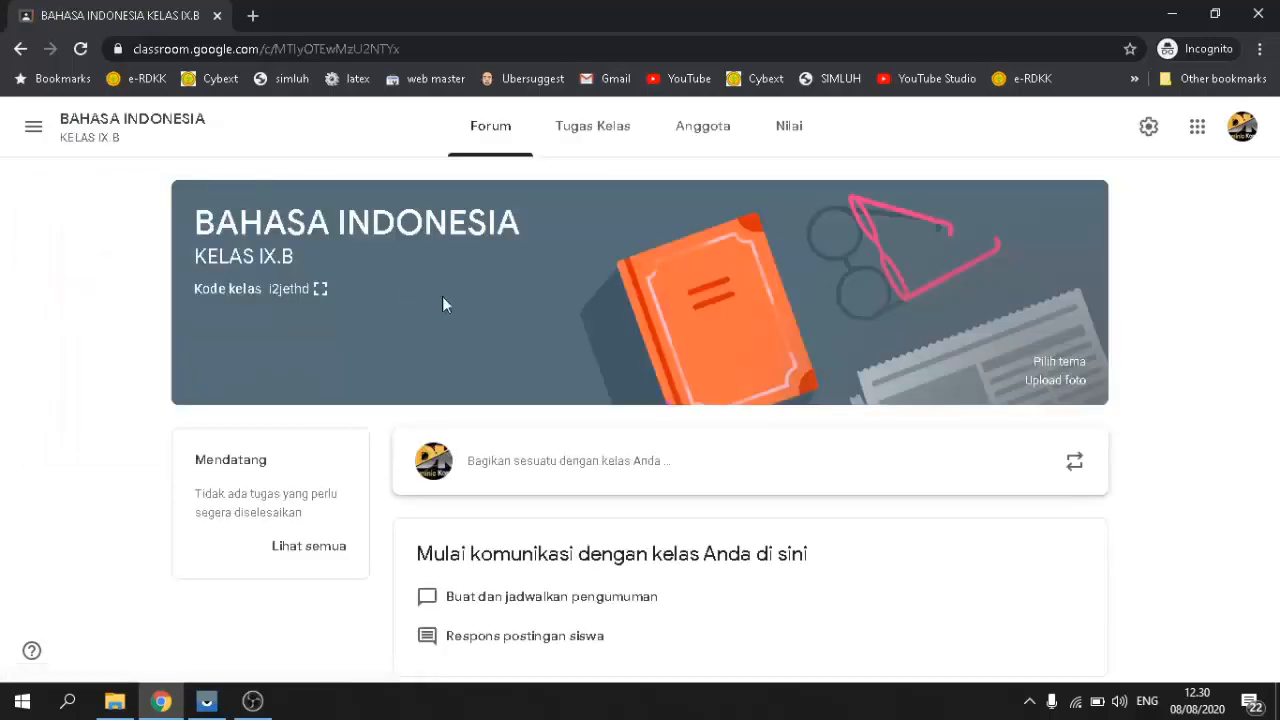
{"action": "left_click", "coordinate": [33, 126]}
{"action": "left_click", "coordinate": [86, 136]}
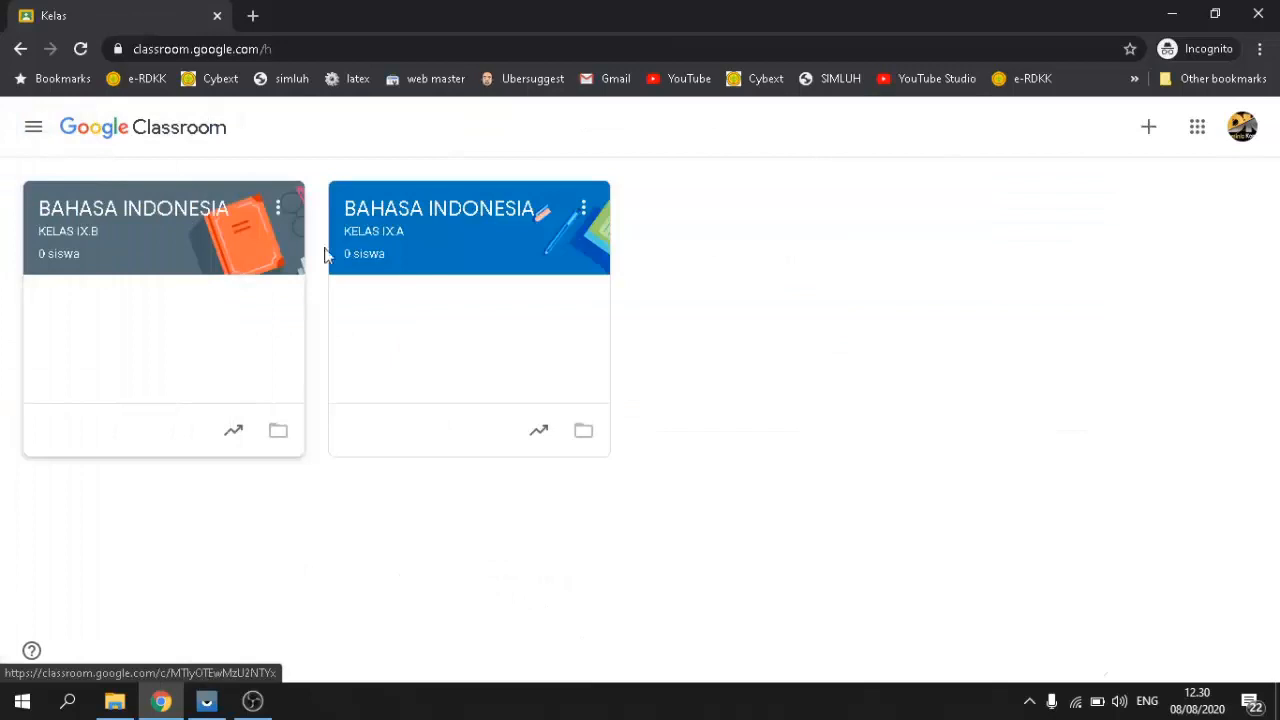
{"action": "left_click", "coordinate": [386, 224]}
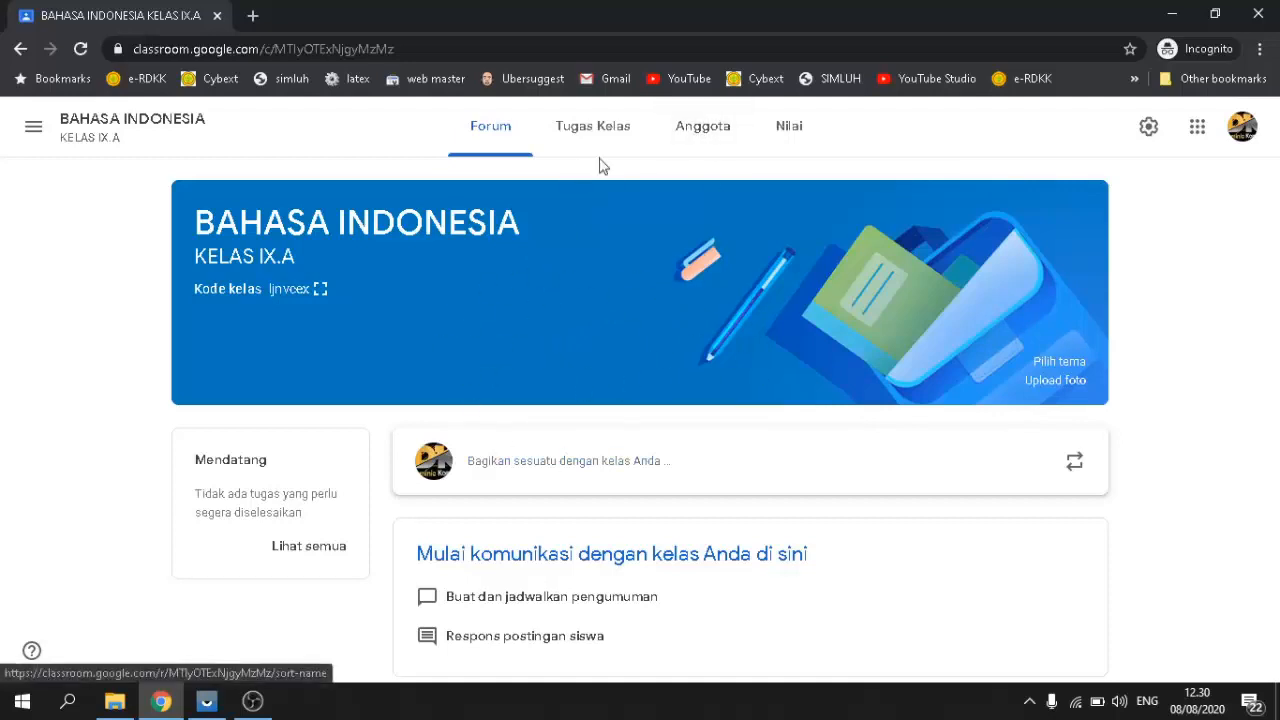
Step: Show the KELAS IX.A Anggota list and bring up the Undang siswa dialog
{"action": "left_click", "coordinate": [697, 135]}
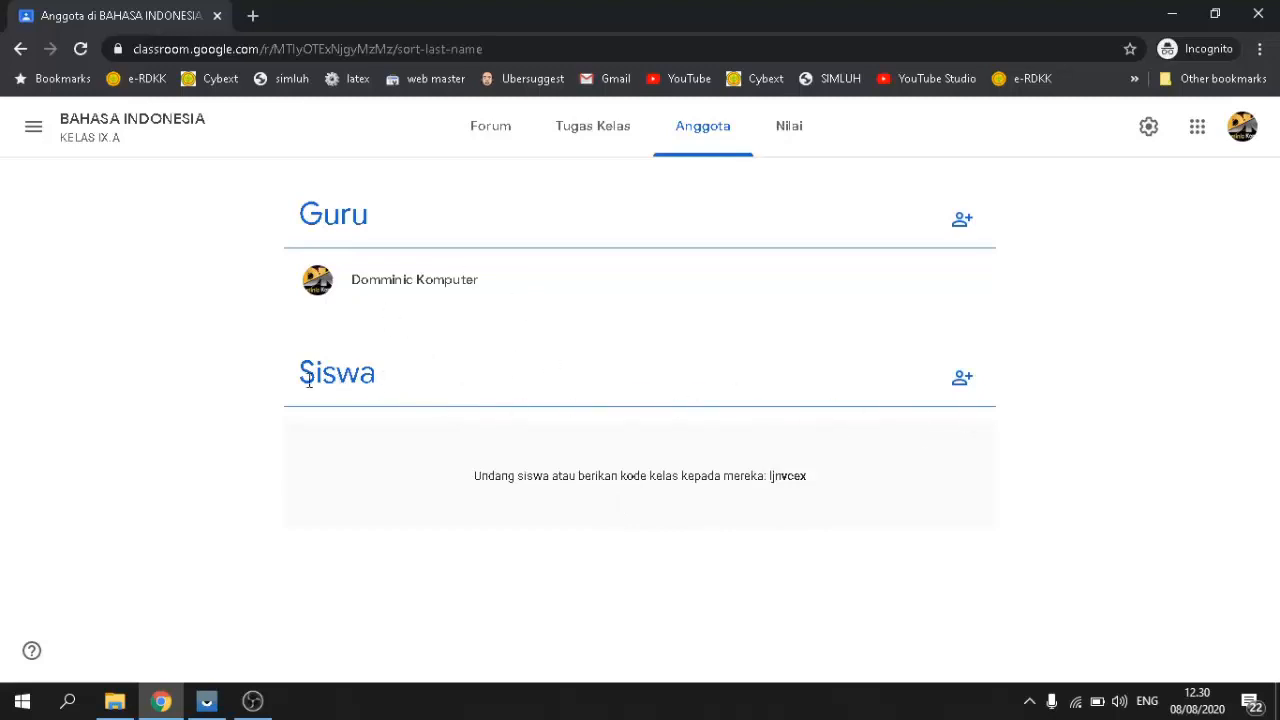
{"action": "left_click", "coordinate": [962, 382]}
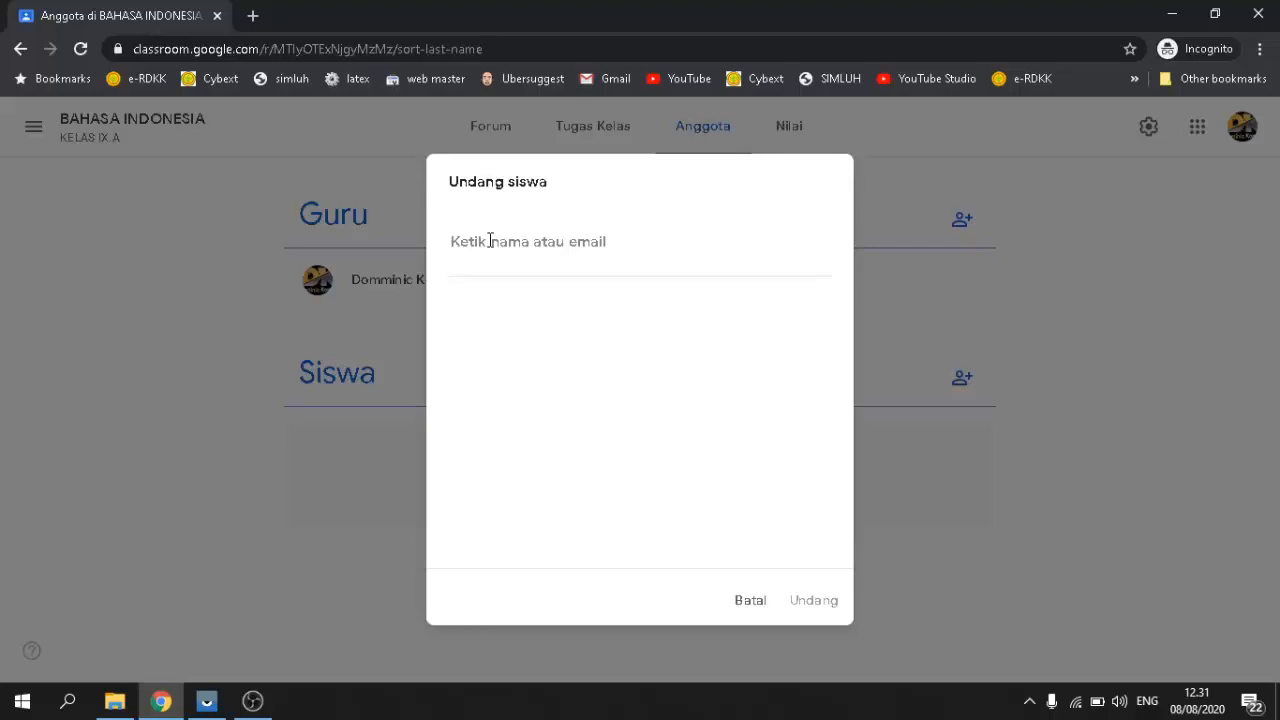
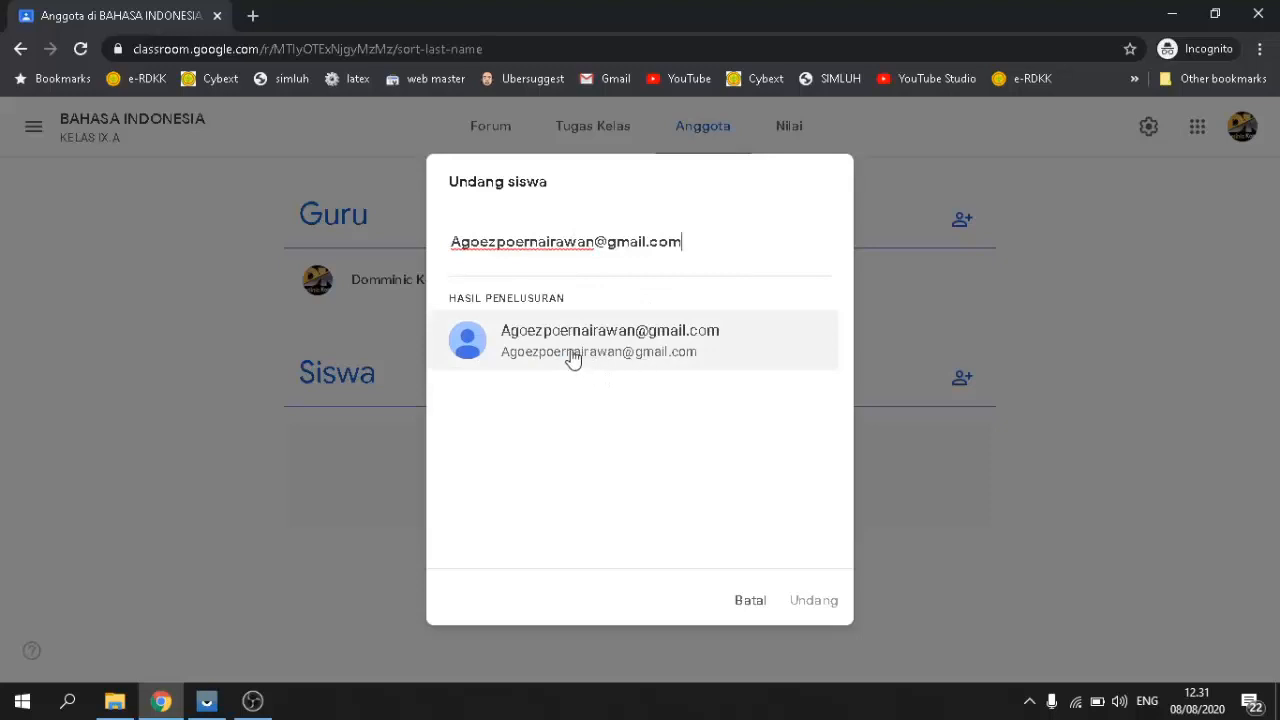
Step: Invite the student by their e-mail address, then bring the Vysor phone mirror forward
{"action": "left_click", "coordinate": [478, 345]}
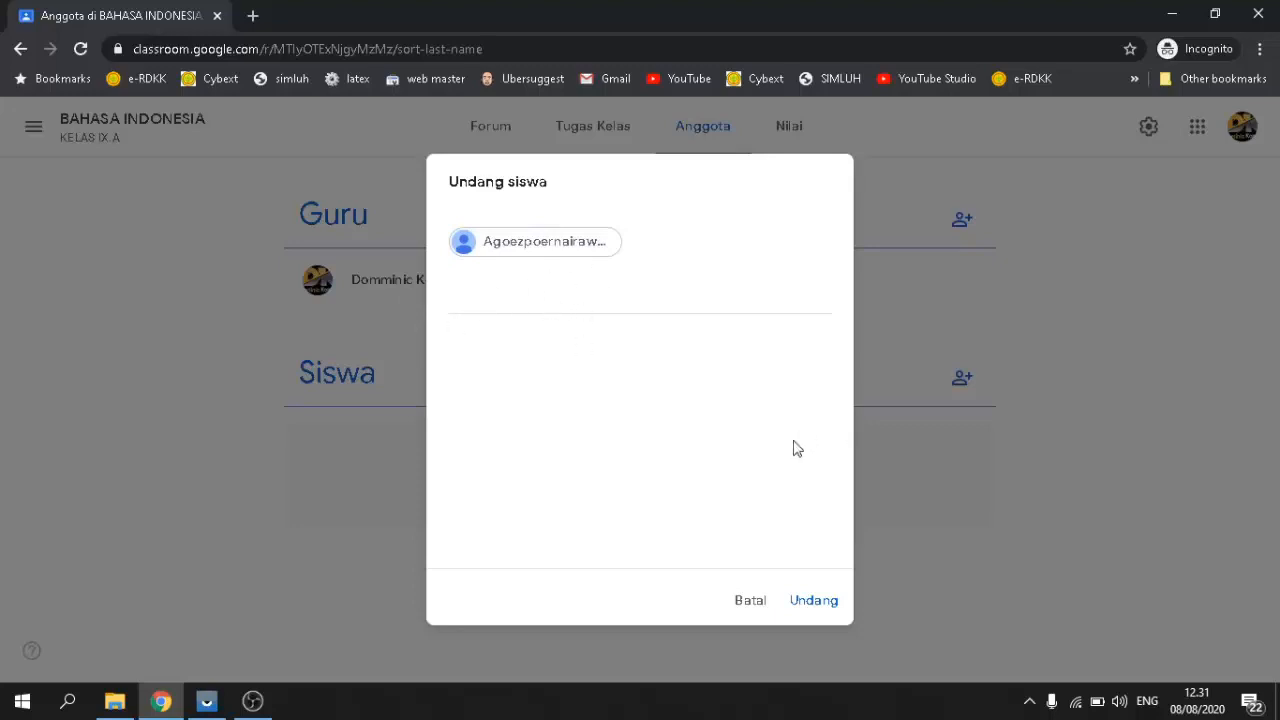
{"action": "left_click", "coordinate": [815, 612]}
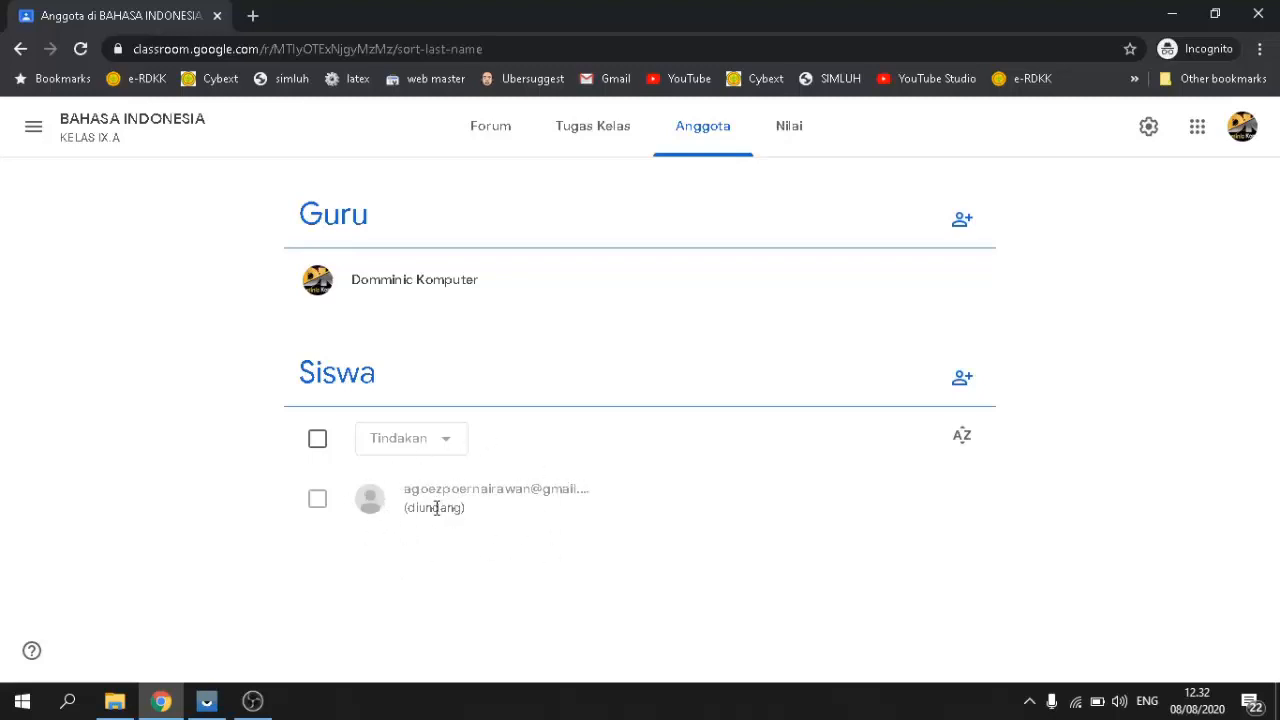
{"action": "left_click", "coordinate": [205, 700]}
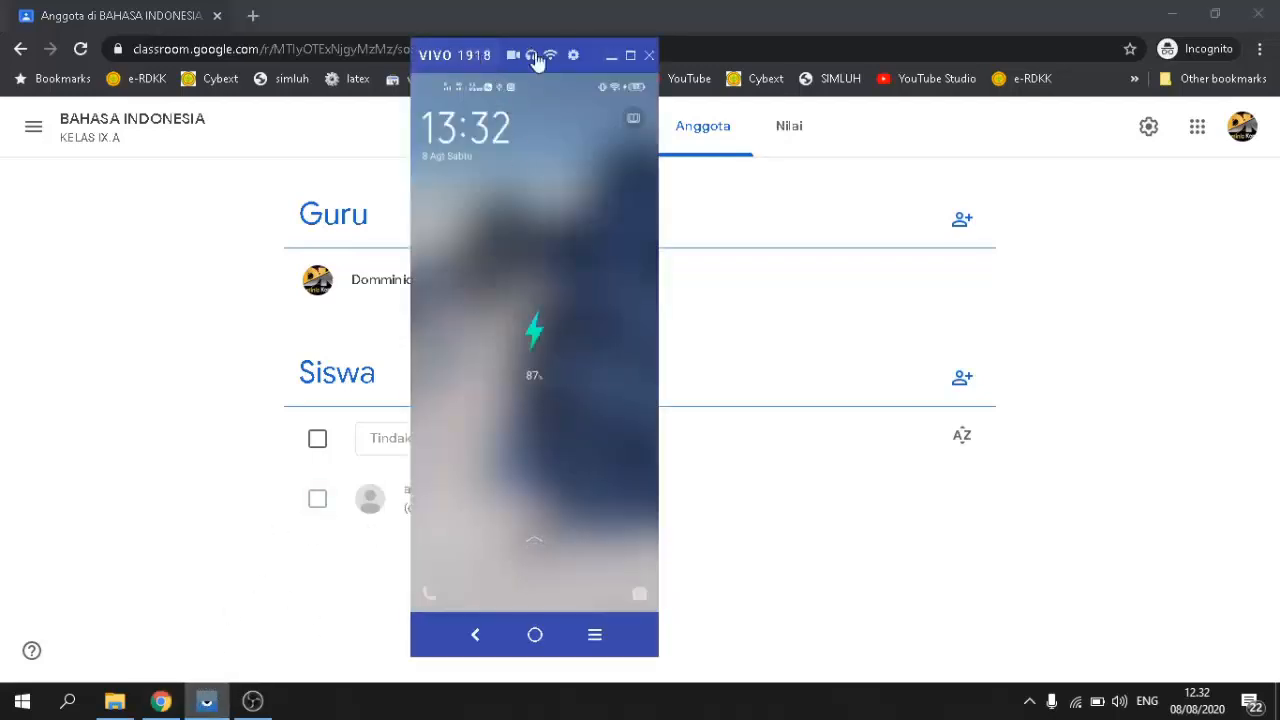
Step: Move the Vysor window aside and open the phone's Classroom invitation email, scrolling through it
{"action": "left_click_drag", "start_coordinate": [606, 52], "coordinate": [1220, 104]}
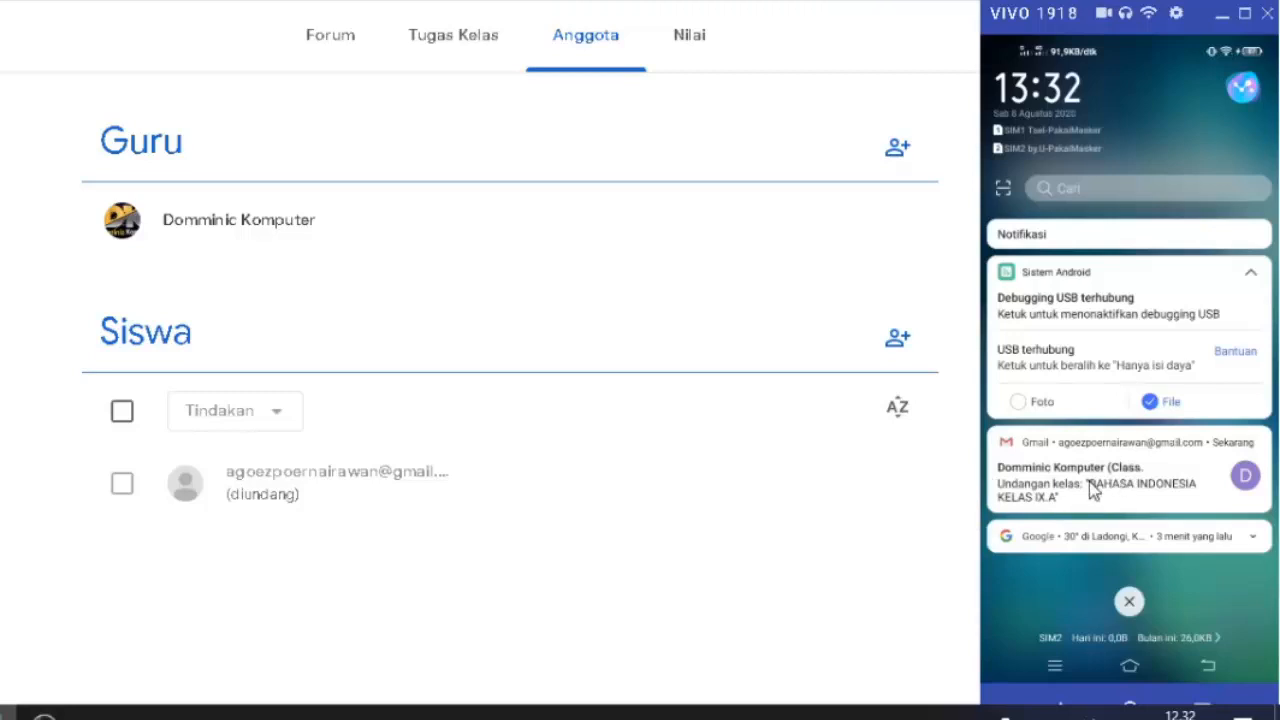
{"action": "left_click_drag", "start_coordinate": [1212, 8], "coordinate": [1202, 0]}
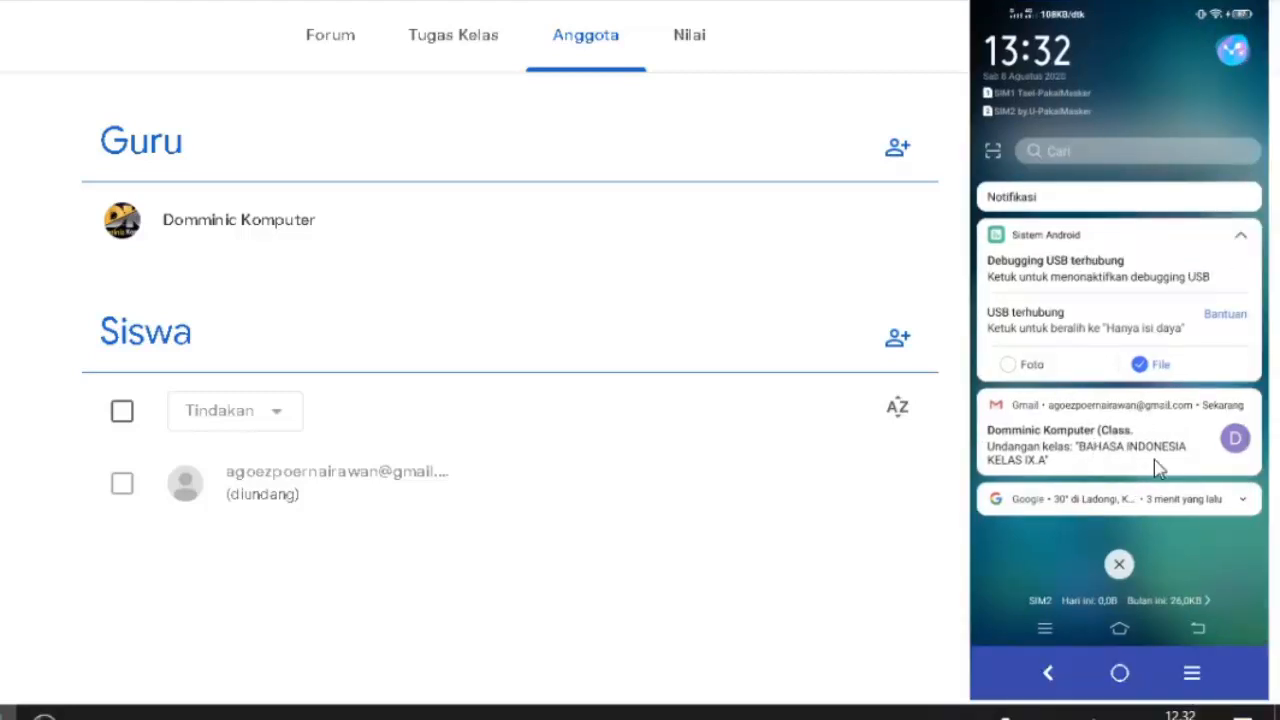
{"action": "left_click", "coordinate": [1082, 458]}
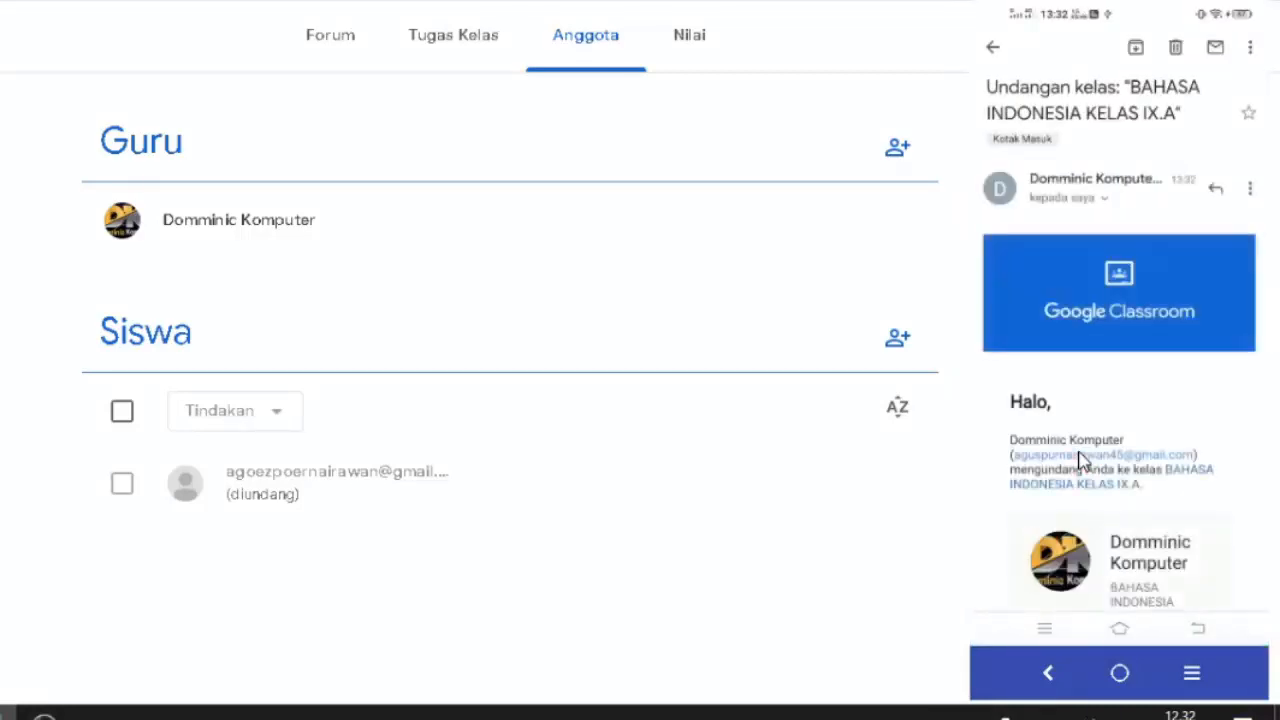
{"action": "scroll", "coordinate": [1082, 458], "scroll_direction": "down", "scroll_amount": 5}
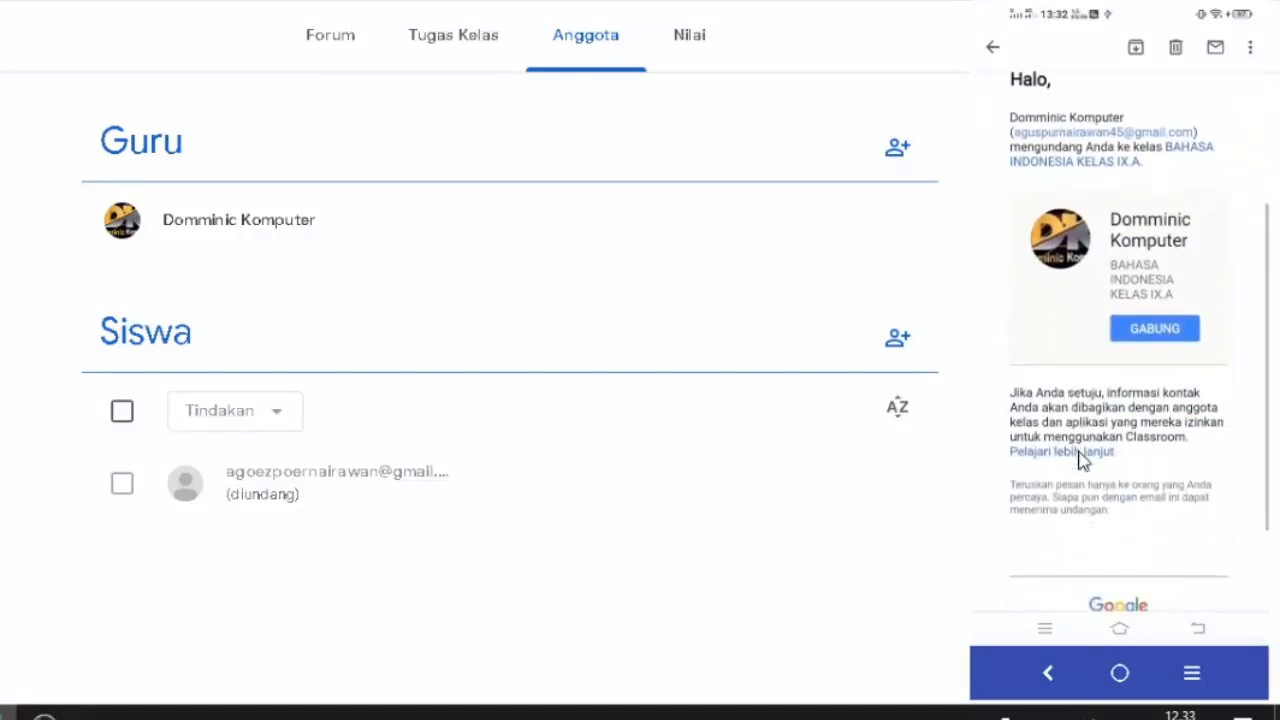
{"action": "scroll", "coordinate": [1082, 460], "scroll_direction": "up", "scroll_amount": 3}
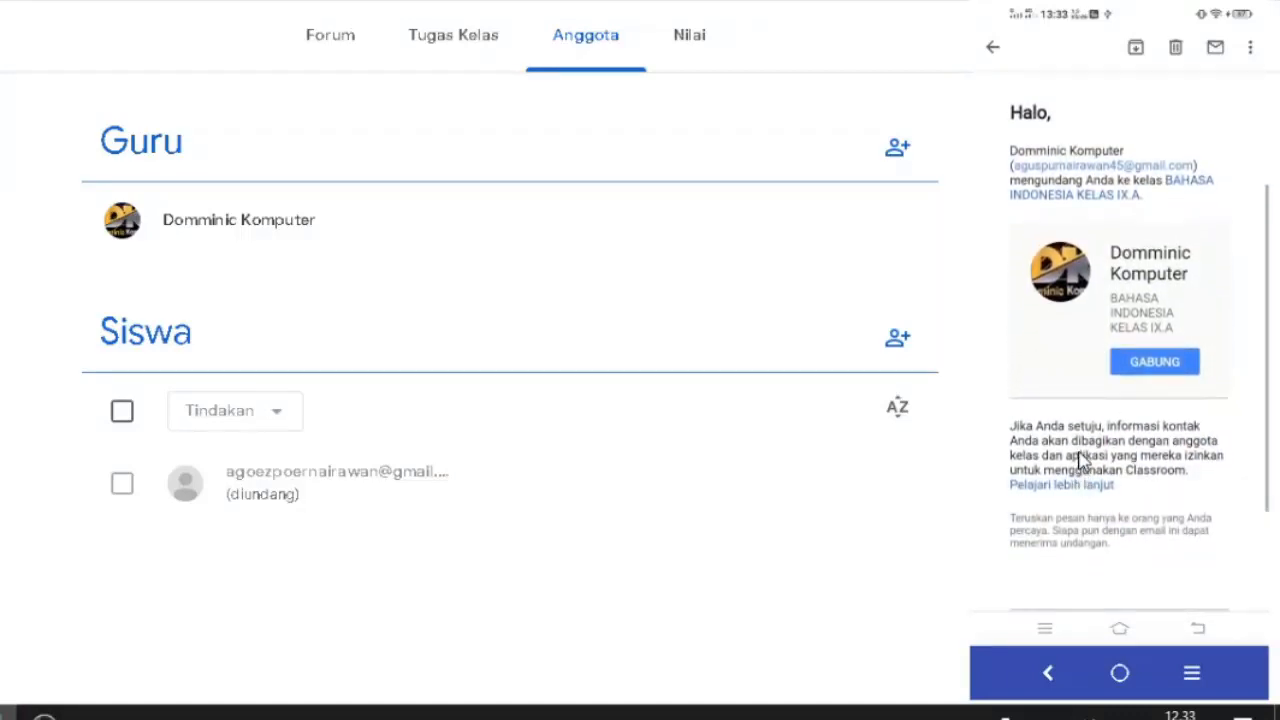
{"action": "scroll", "coordinate": [1082, 460], "scroll_direction": "down", "scroll_amount": 3}
{"action": "scroll", "coordinate": [1082, 460], "scroll_direction": "down", "scroll_amount": 2}
{"action": "scroll", "coordinate": [1082, 460], "scroll_direction": "up", "scroll_amount": 3}
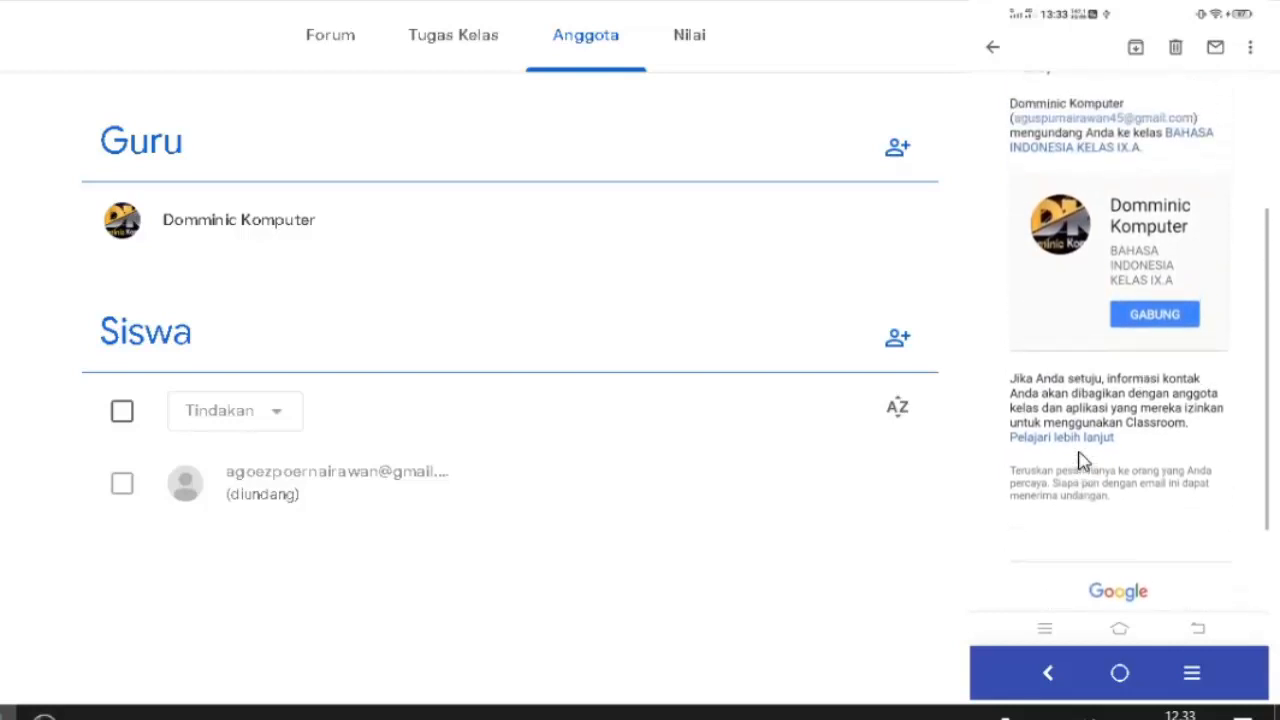
{"action": "scroll", "coordinate": [1082, 458], "scroll_direction": "down", "scroll_amount": 4}
{"action": "scroll", "coordinate": [1082, 460], "scroll_direction": "up", "scroll_amount": 2}
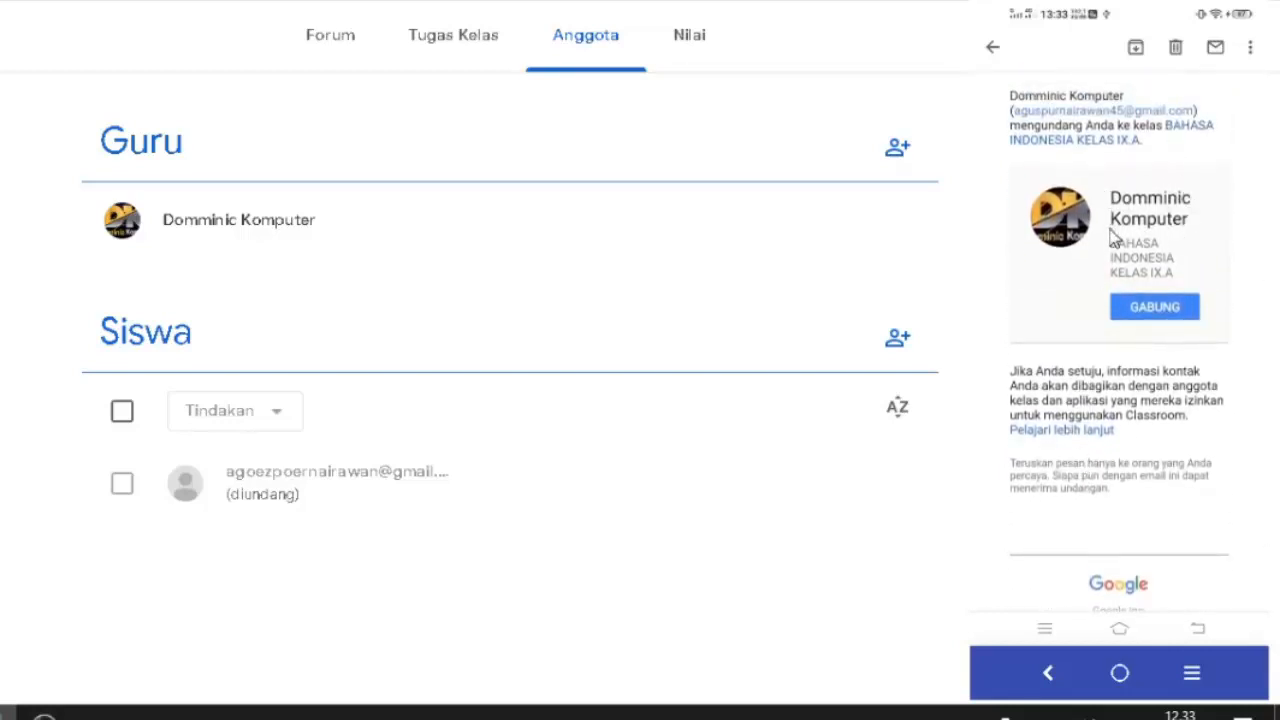
Step: Accept the invitation via GABUNG and confirm joining, then check the class members and assignments on the phone
{"action": "left_click", "coordinate": [1179, 316]}
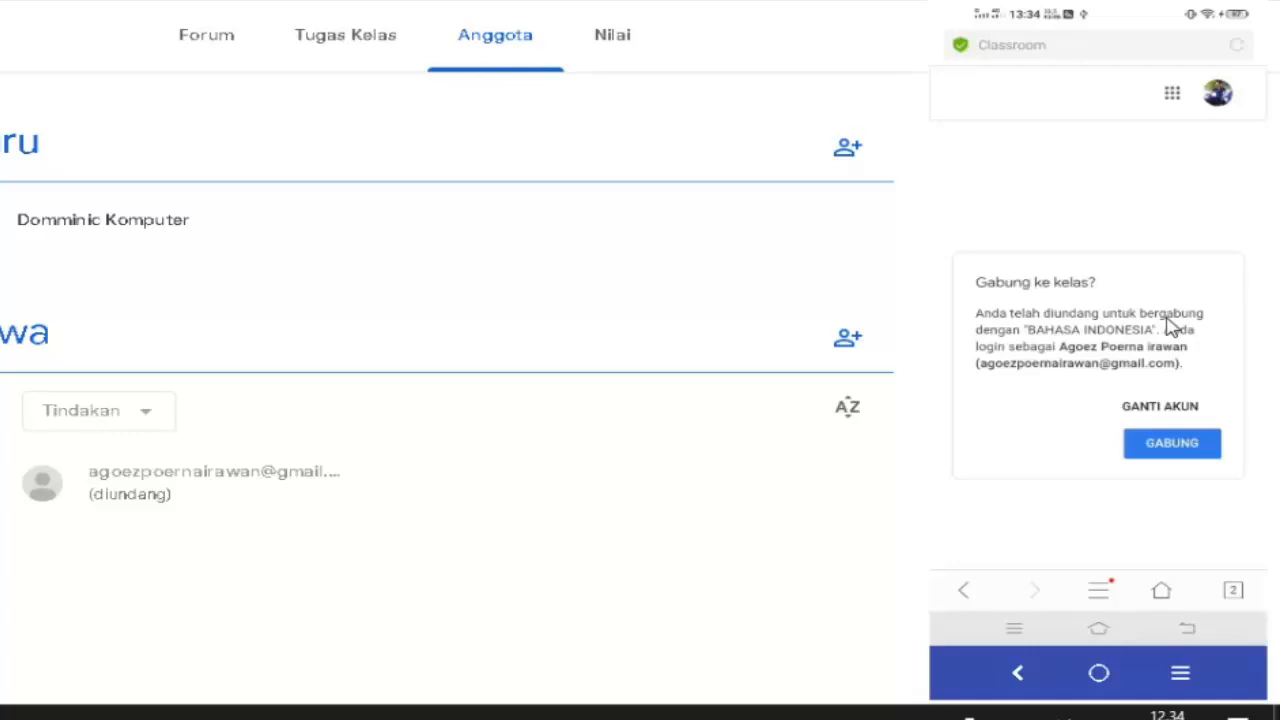
{"action": "left_click", "coordinate": [1186, 455]}
{"action": "left_click", "coordinate": [1163, 453]}
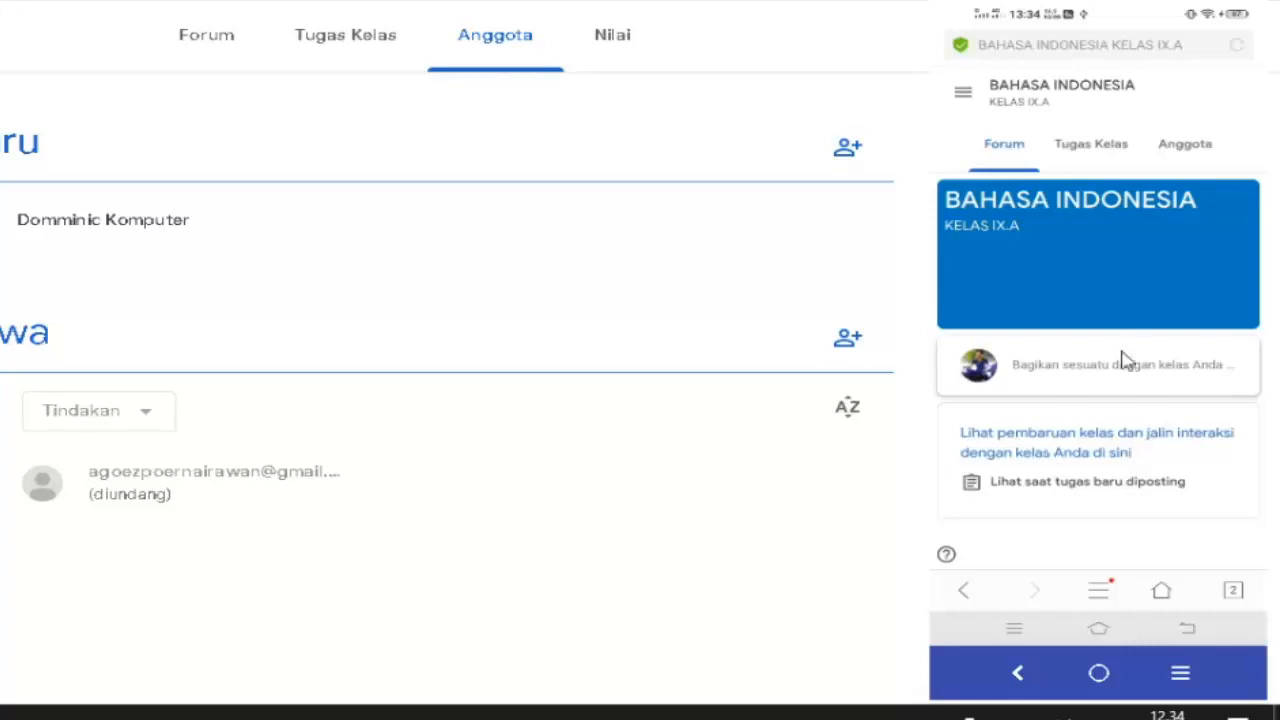
{"action": "left_click", "coordinate": [1188, 150]}
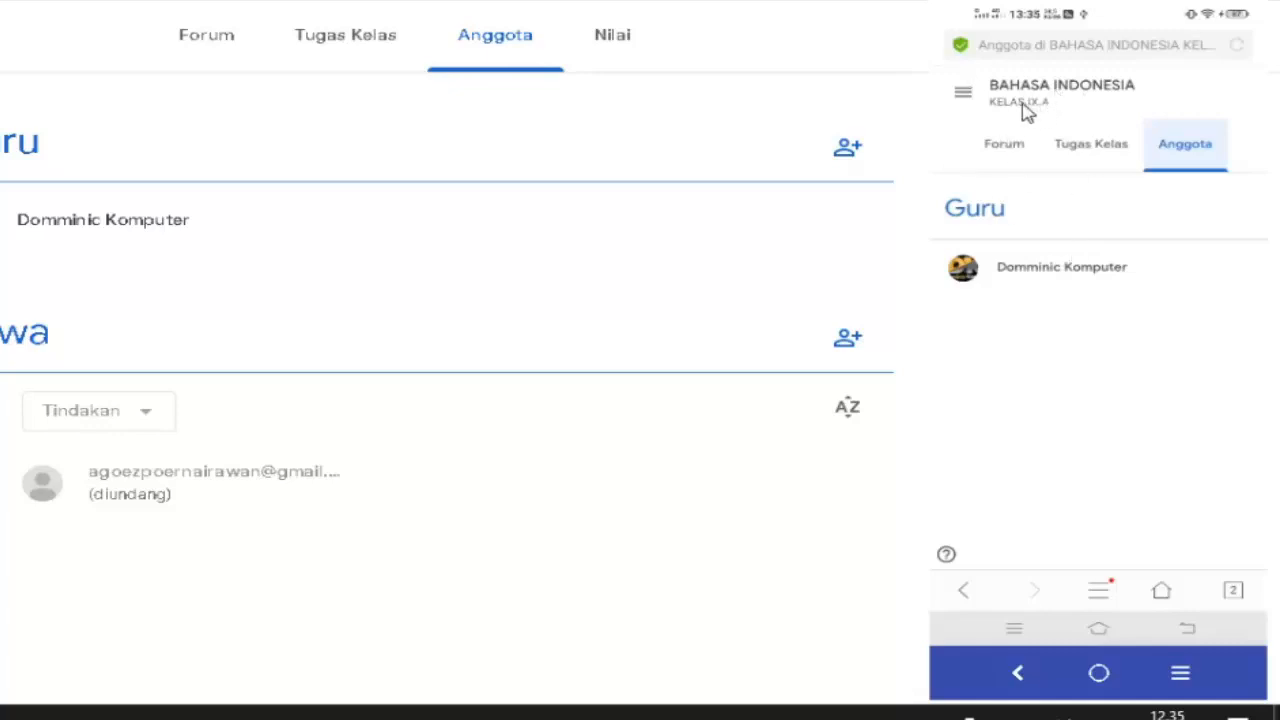
{"action": "left_click", "coordinate": [1100, 153]}
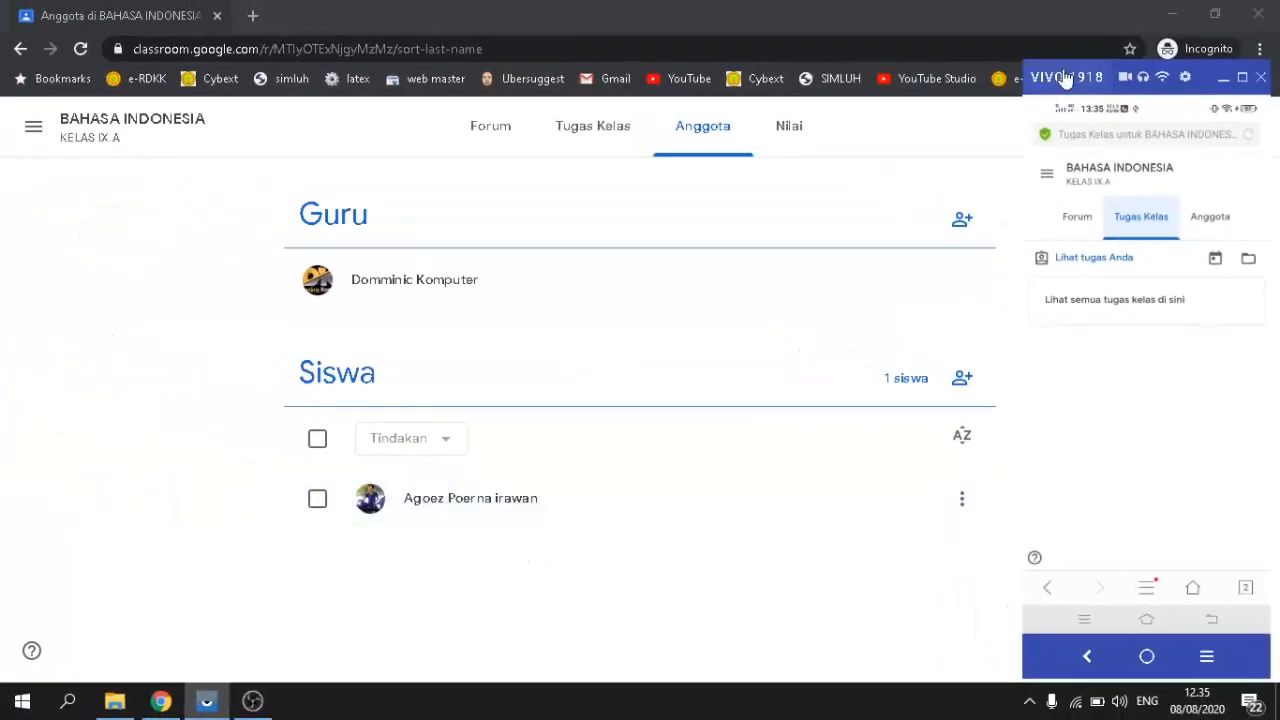
Step: Check the joined student on the desktop list, then show the class Forum on phone and desktop
{"action": "left_click_drag", "start_coordinate": [1212, 67], "coordinate": [224, 120]}
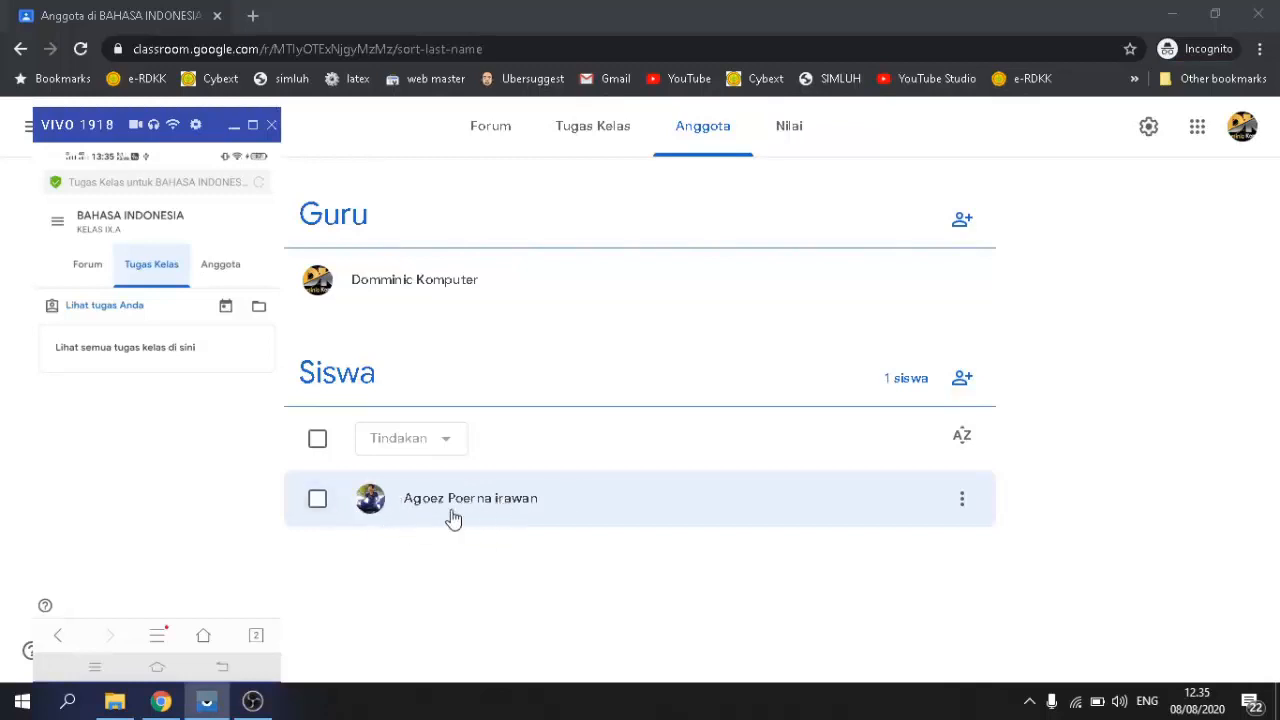
{"action": "left_click", "coordinate": [317, 500]}
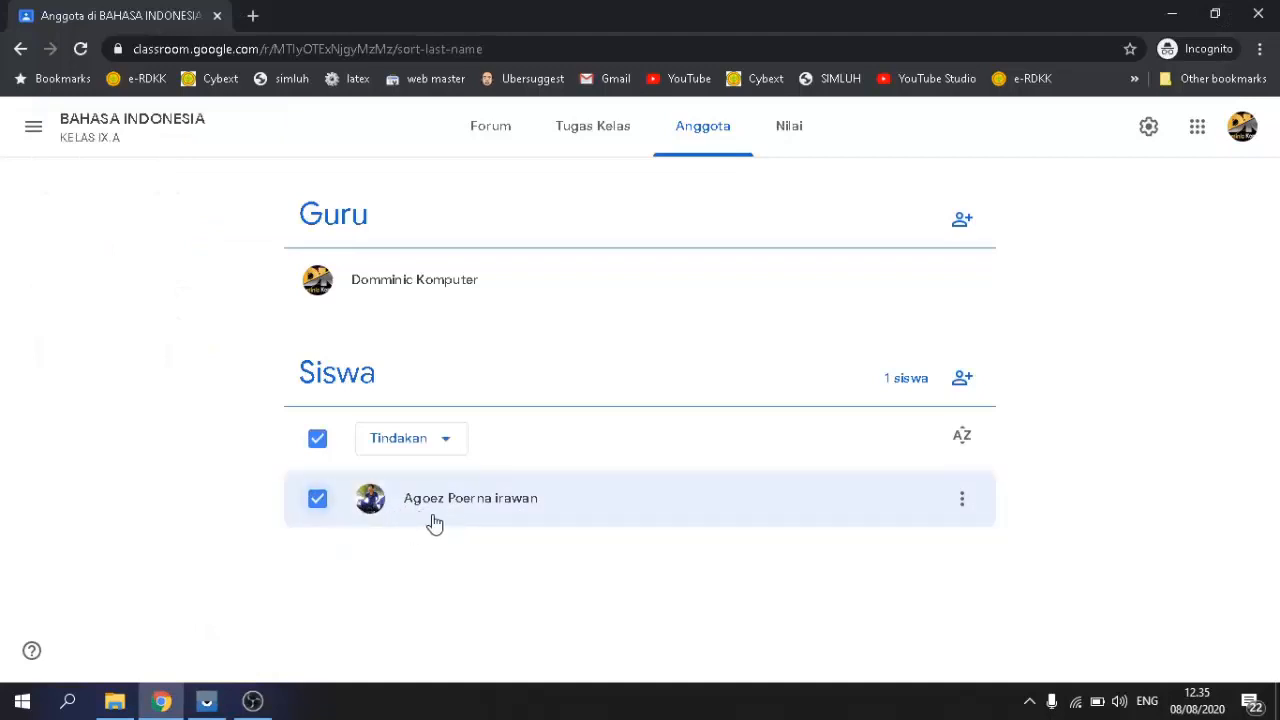
{"action": "left_click", "coordinate": [317, 500]}
{"action": "left_click", "coordinate": [206, 701]}
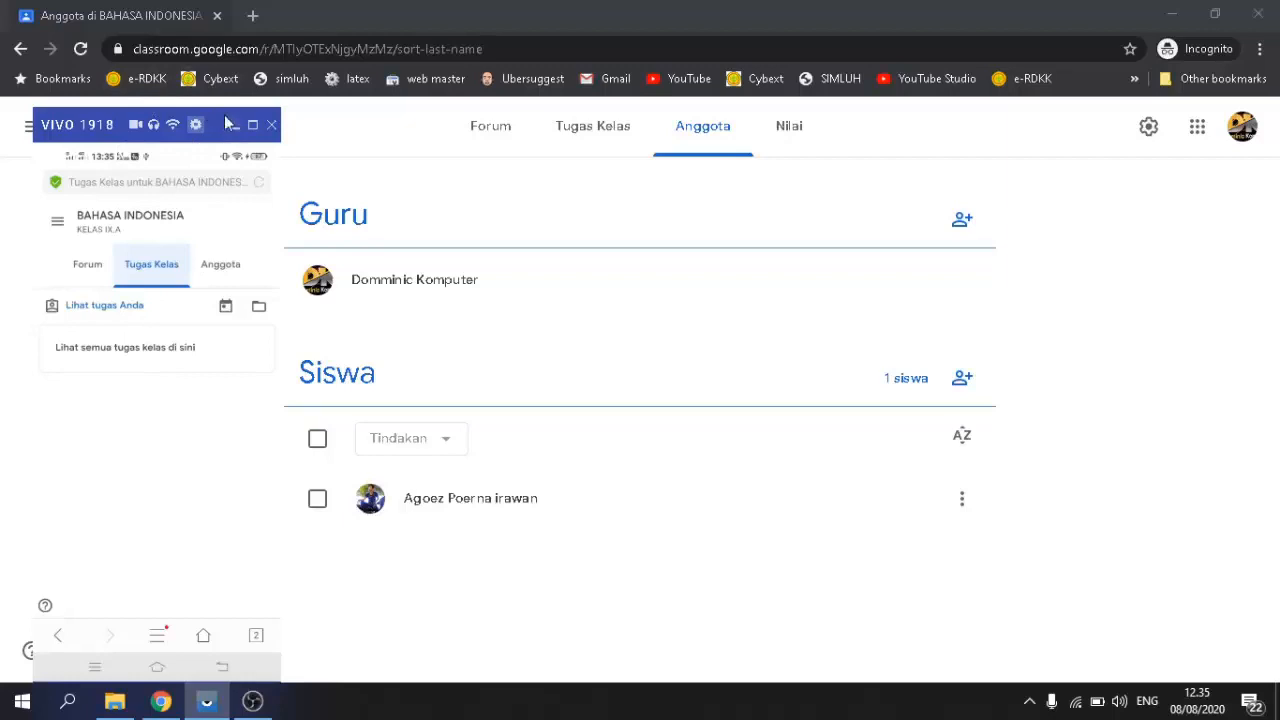
{"action": "left_click_drag", "start_coordinate": [238, 110], "coordinate": [1239, 100]}
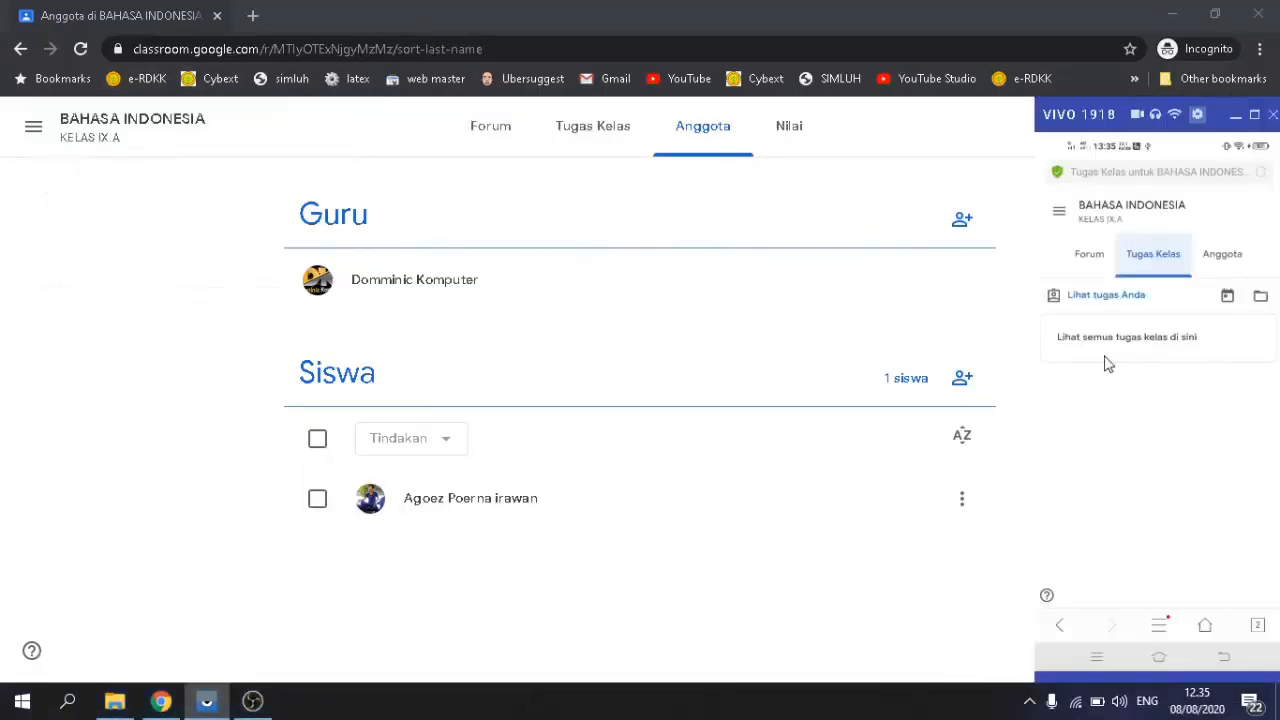
{"action": "left_click", "coordinate": [1092, 256]}
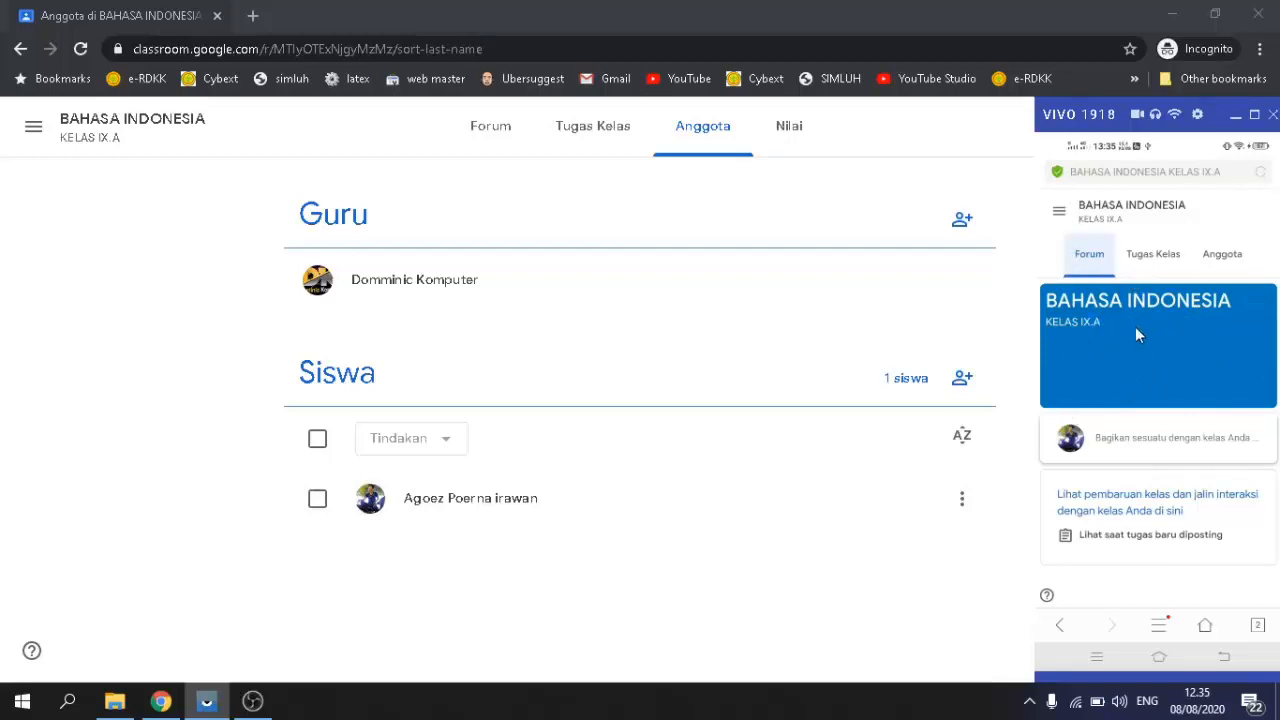
{"action": "left_click", "coordinate": [1236, 114]}
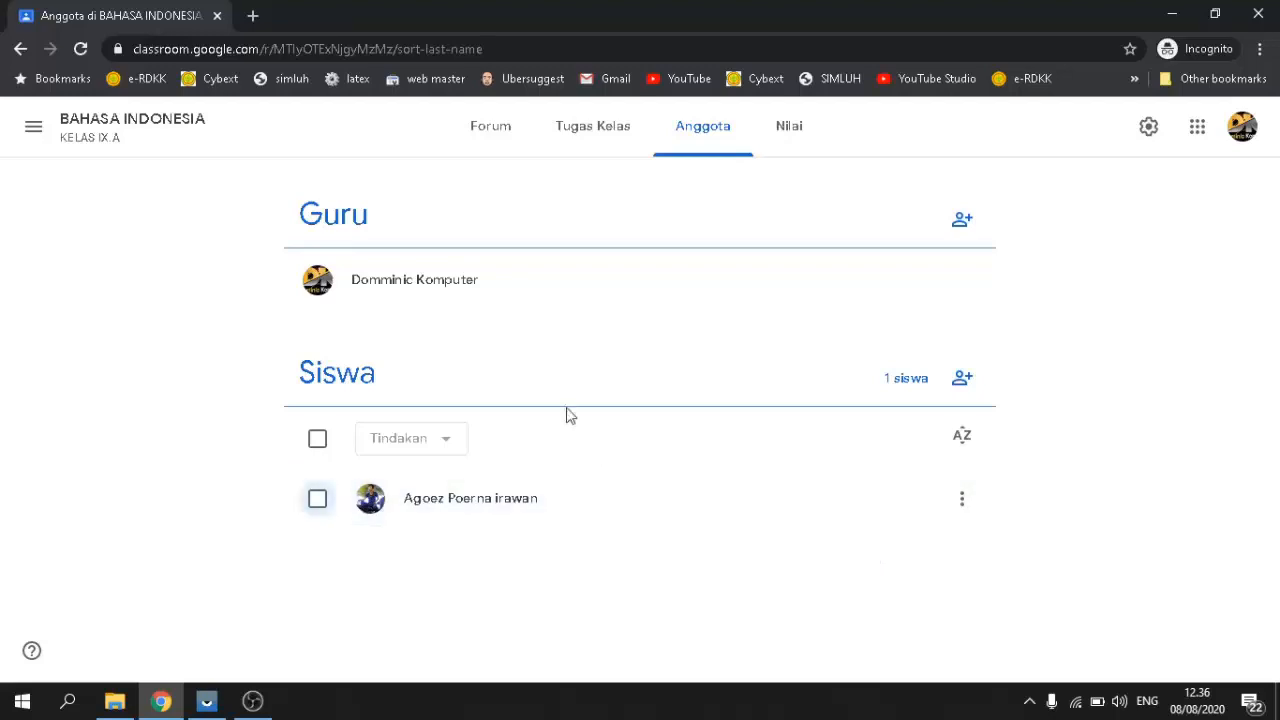
{"action": "left_click", "coordinate": [524, 142]}
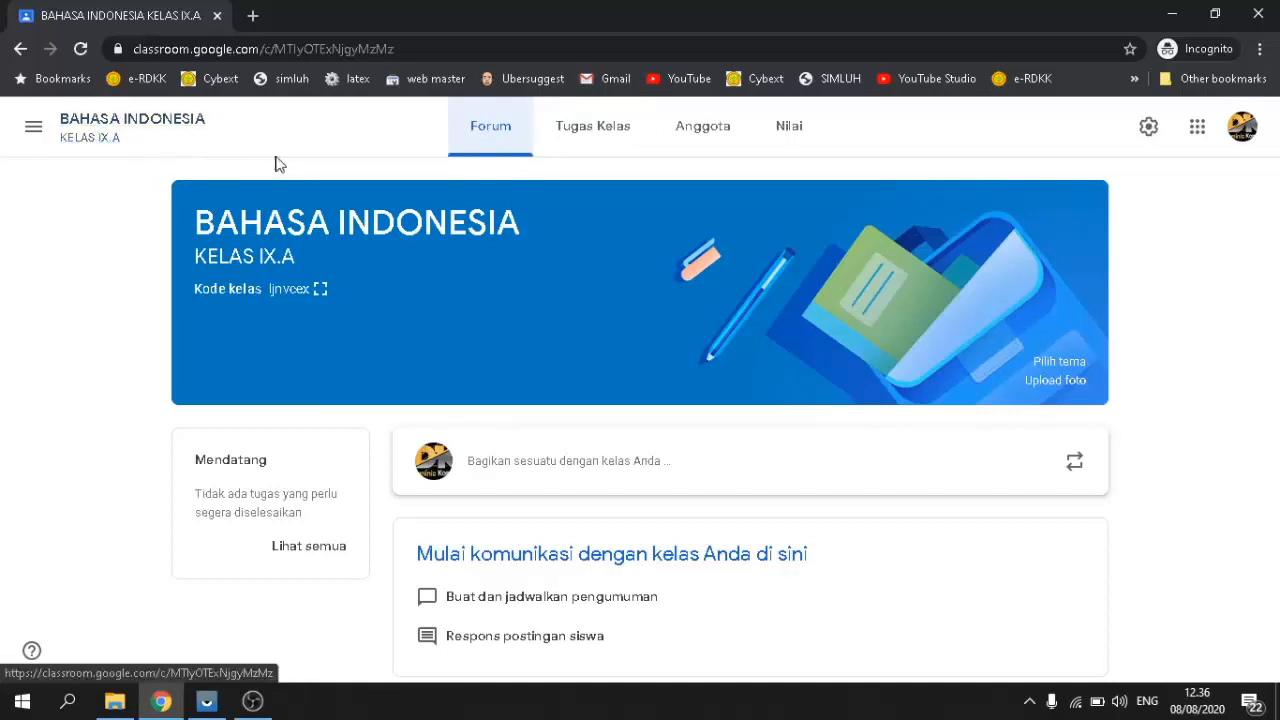
Step: Display the KELAS IX.A class code enlarged and bring the phone mirror back up
{"action": "left_click", "coordinate": [485, 145]}
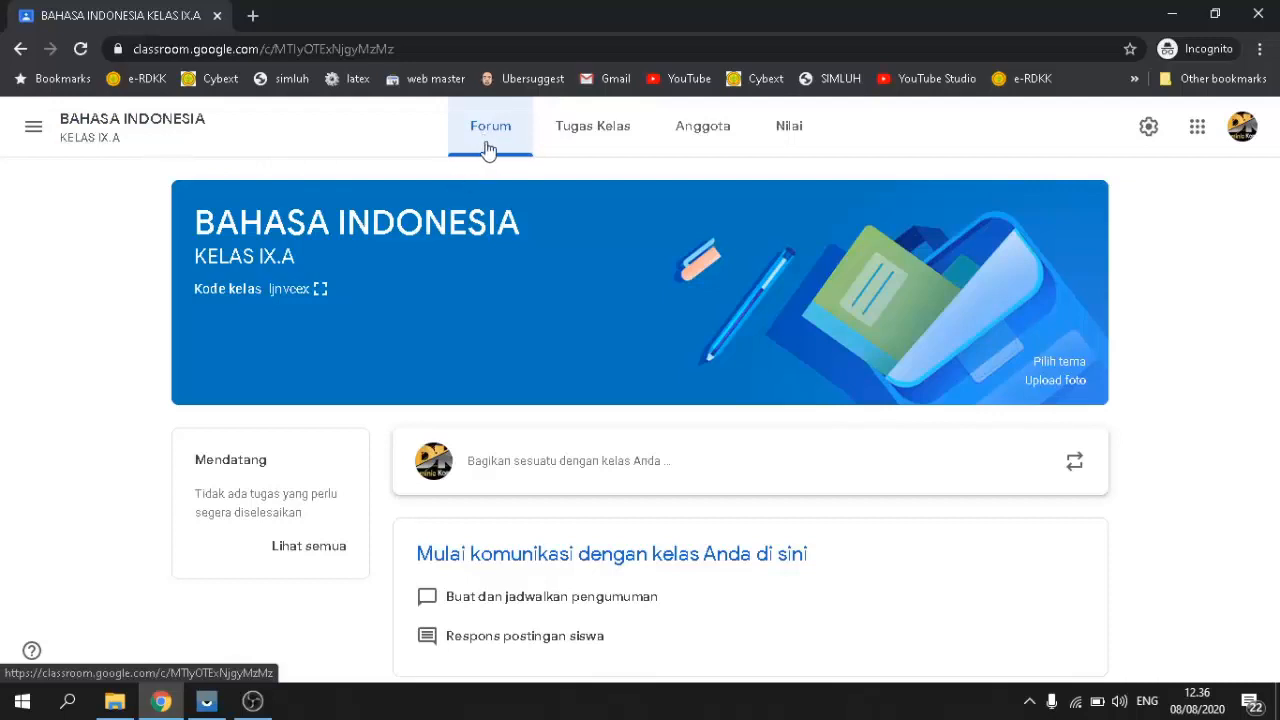
{"action": "left_click", "coordinate": [326, 298]}
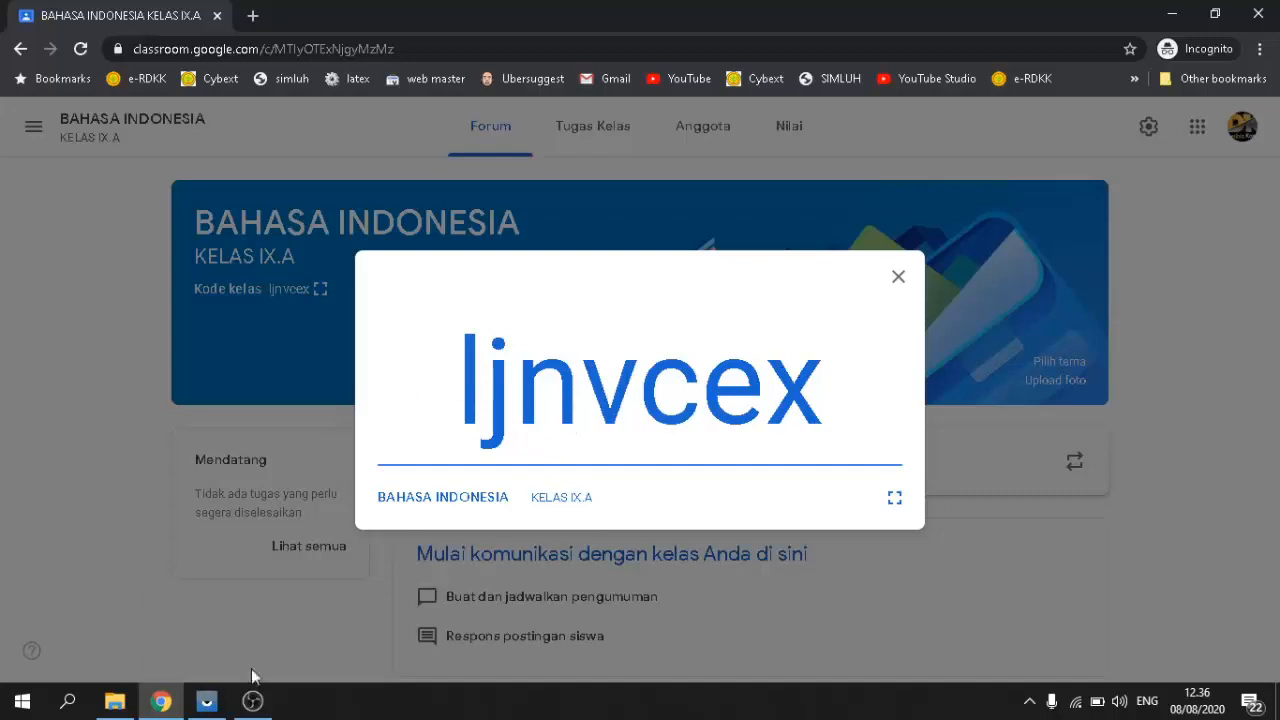
{"action": "left_click", "coordinate": [206, 700]}
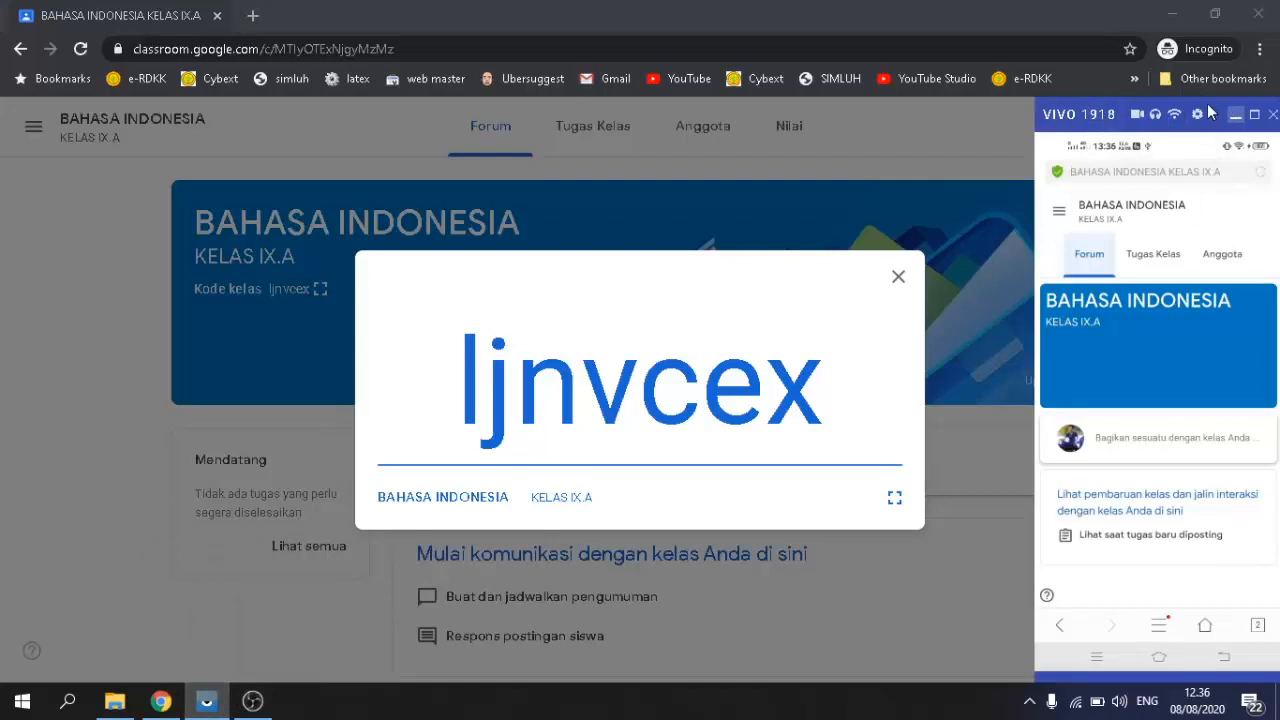
Step: On the phone, search 'google cla', open classroom.google.com and continue with the phone's account
{"action": "left_click_drag", "start_coordinate": [1210, 112], "coordinate": [1044, 130]}
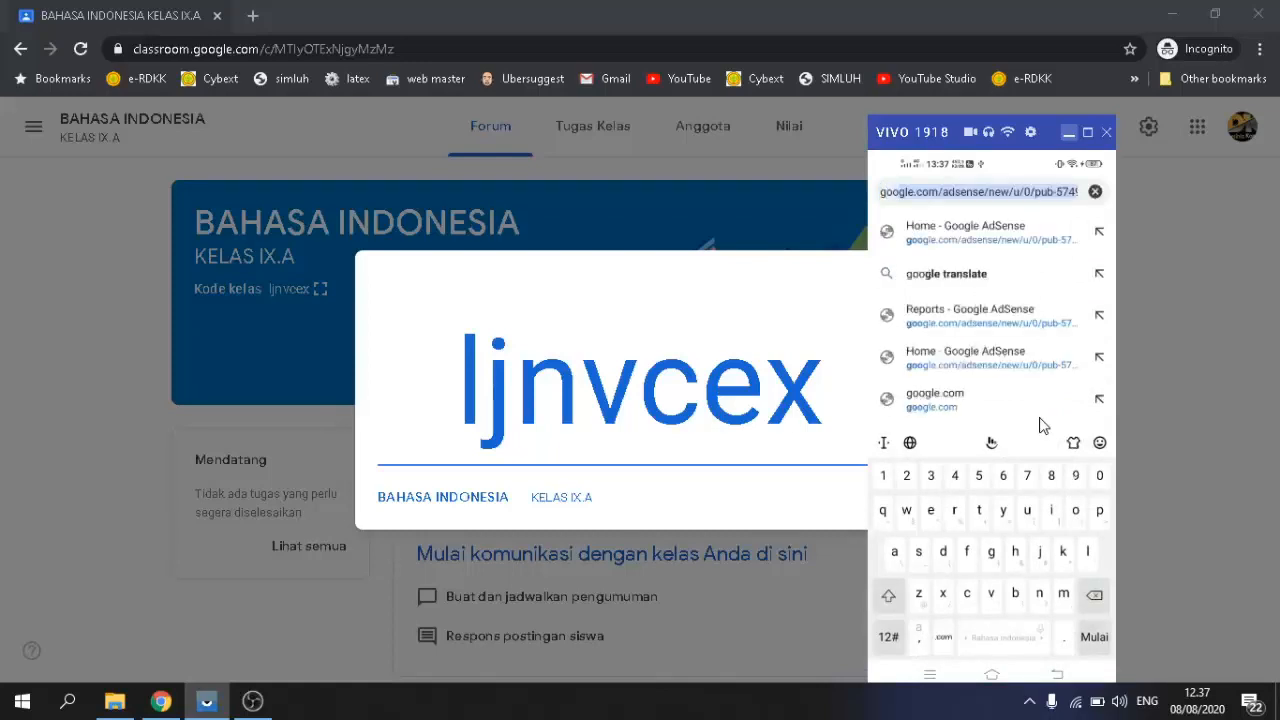
{"action": "type", "text": "google cl"}
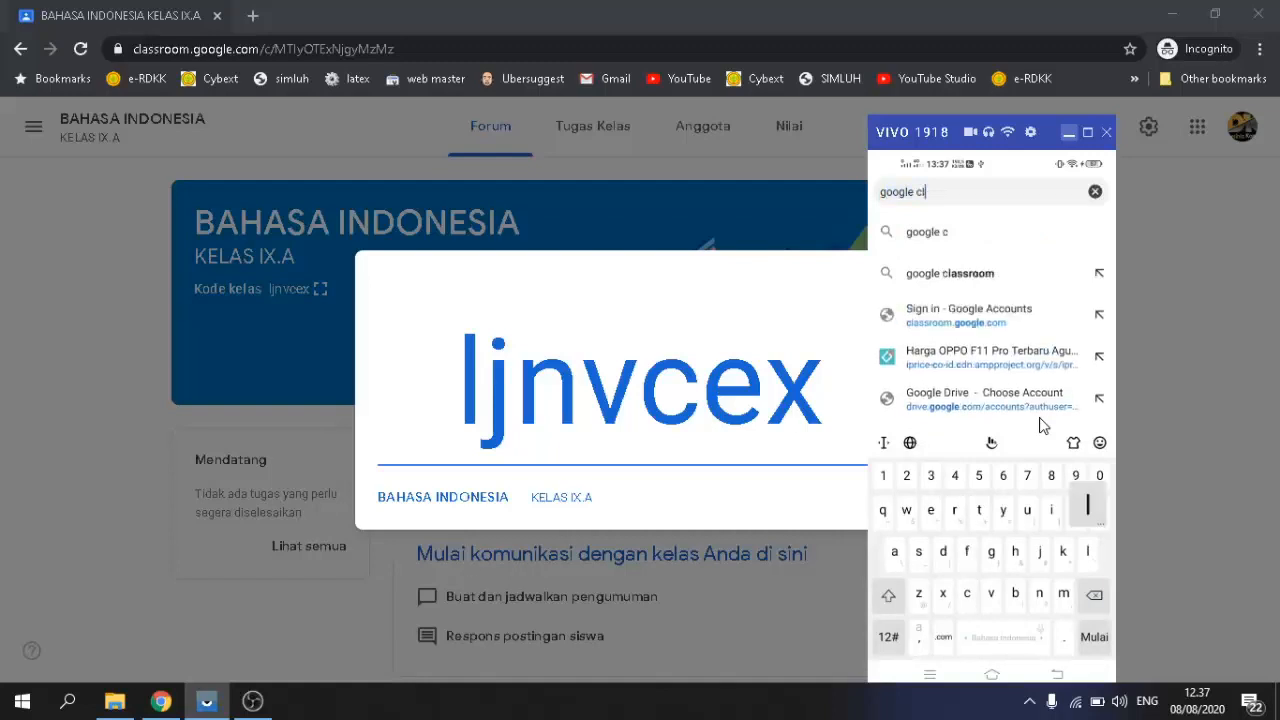
{"action": "type", "text": "a"}
{"action": "key", "text": "Return"}
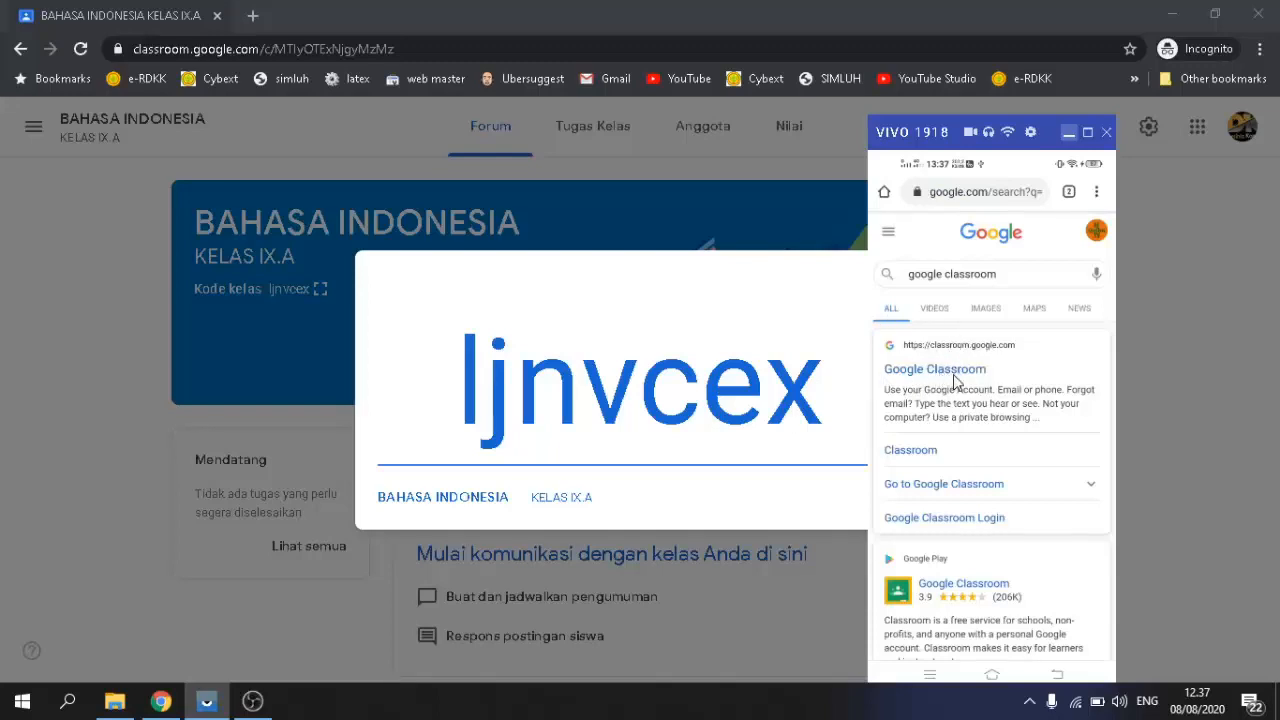
{"action": "left_click", "coordinate": [954, 377]}
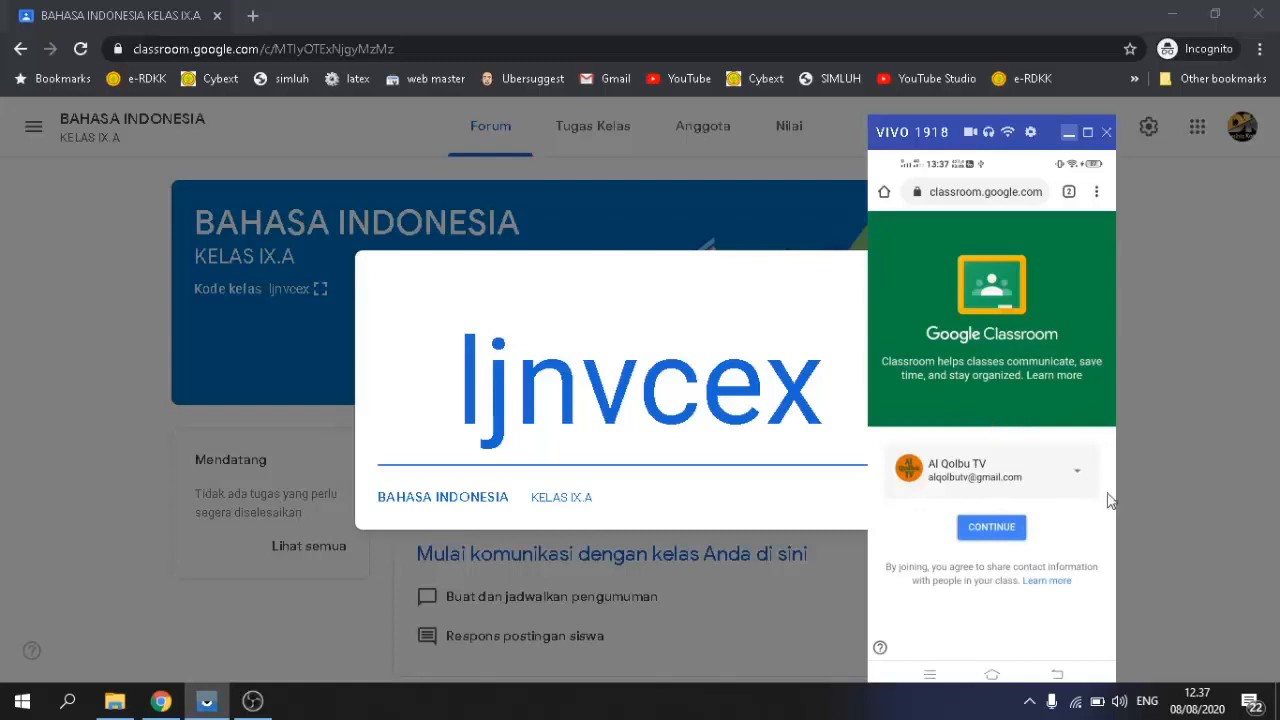
{"action": "left_click", "coordinate": [1004, 529]}
{"action": "left_click", "coordinate": [993, 530]}
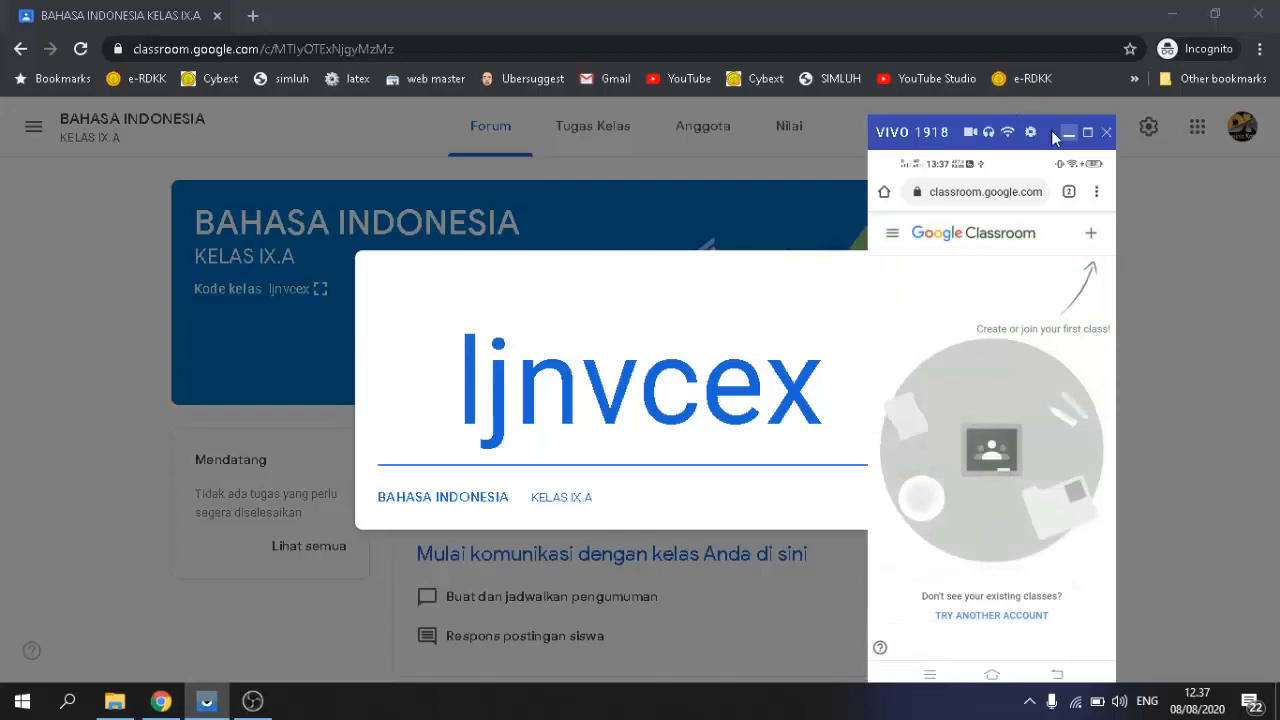
Step: Reposition and widen the phone mirror, then bring up the join-or-create class options
{"action": "left_click_drag", "start_coordinate": [1048, 126], "coordinate": [1035, 36]}
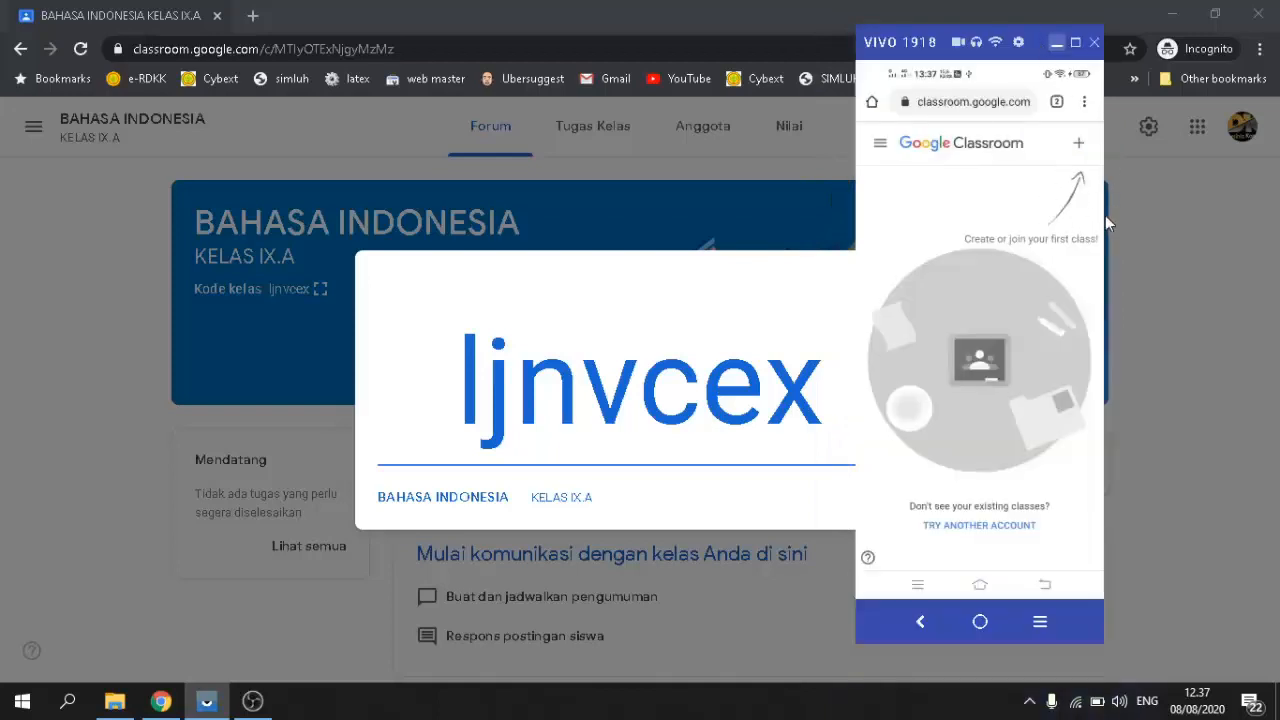
{"action": "left_click_drag", "start_coordinate": [1104, 215], "coordinate": [1173, 235]}
{"action": "left_click", "coordinate": [1080, 147]}
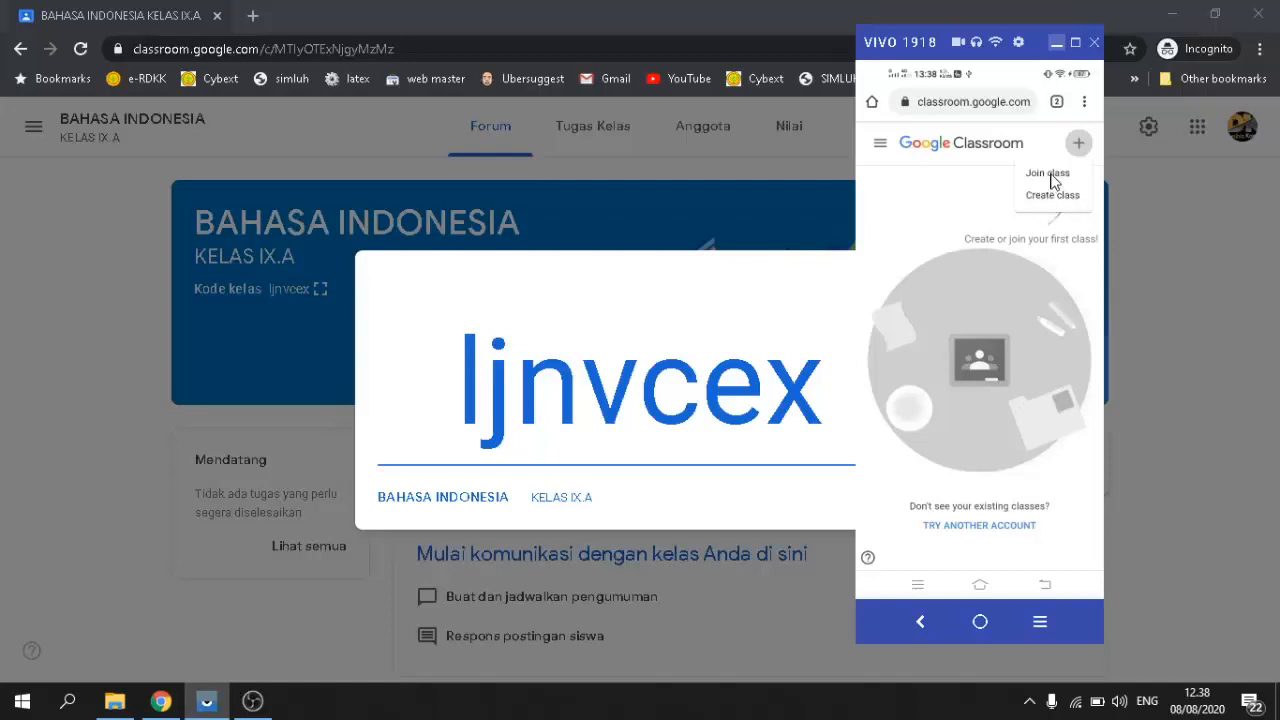
Step: On the phone, enter the class code in the Class code field and join the class
{"action": "left_click", "coordinate": [1050, 175]}
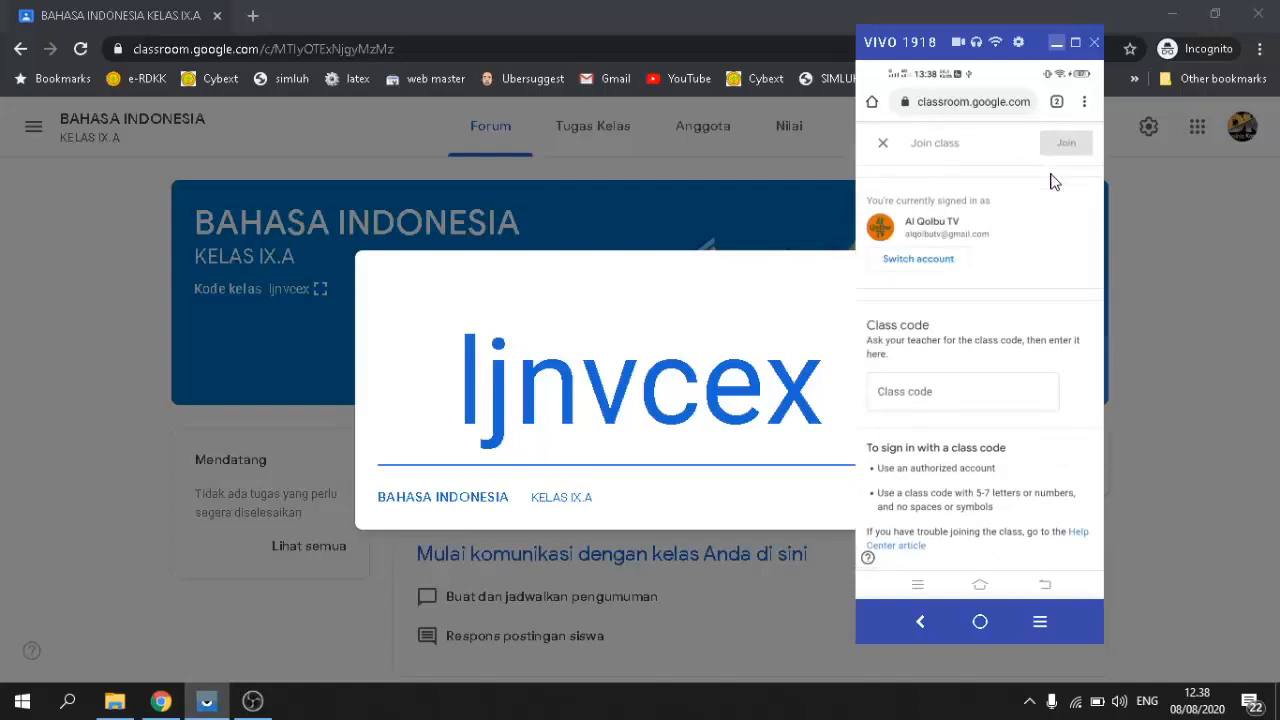
{"action": "left_click", "coordinate": [911, 396]}
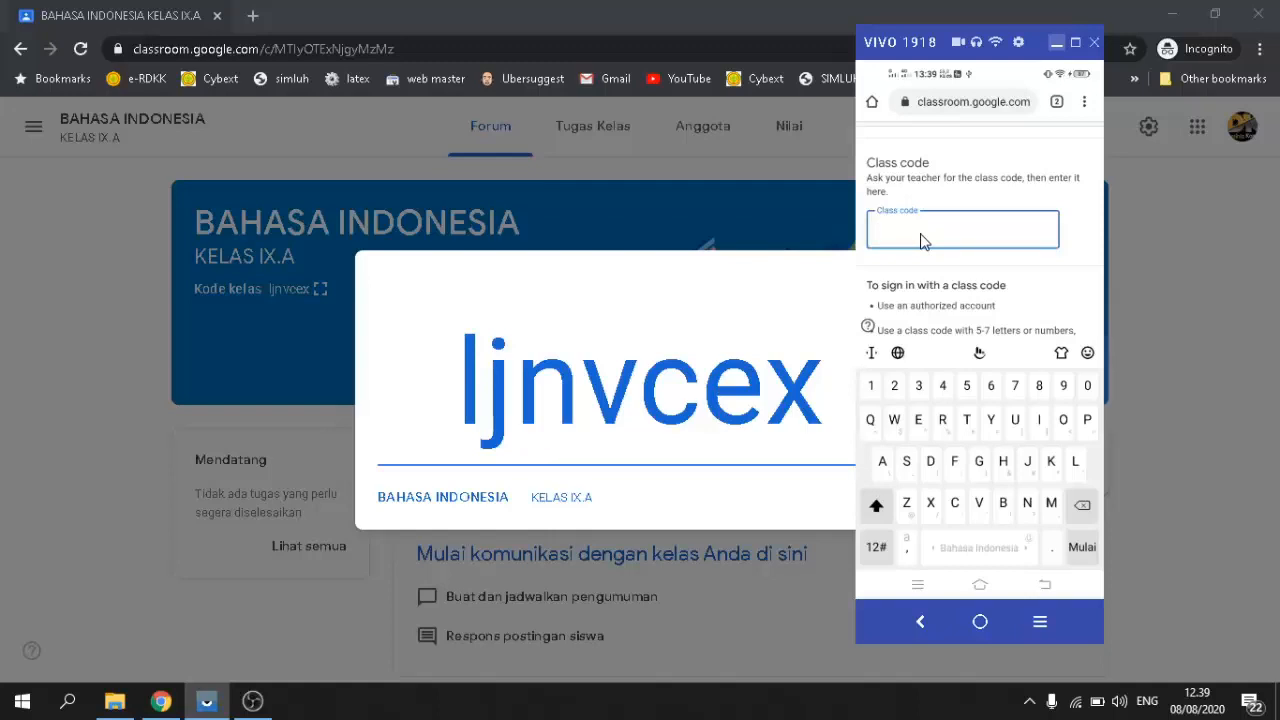
{"action": "type", "text": "L"}
{"action": "key", "text": "BackSpace"}
{"action": "key", "text": "shift"}
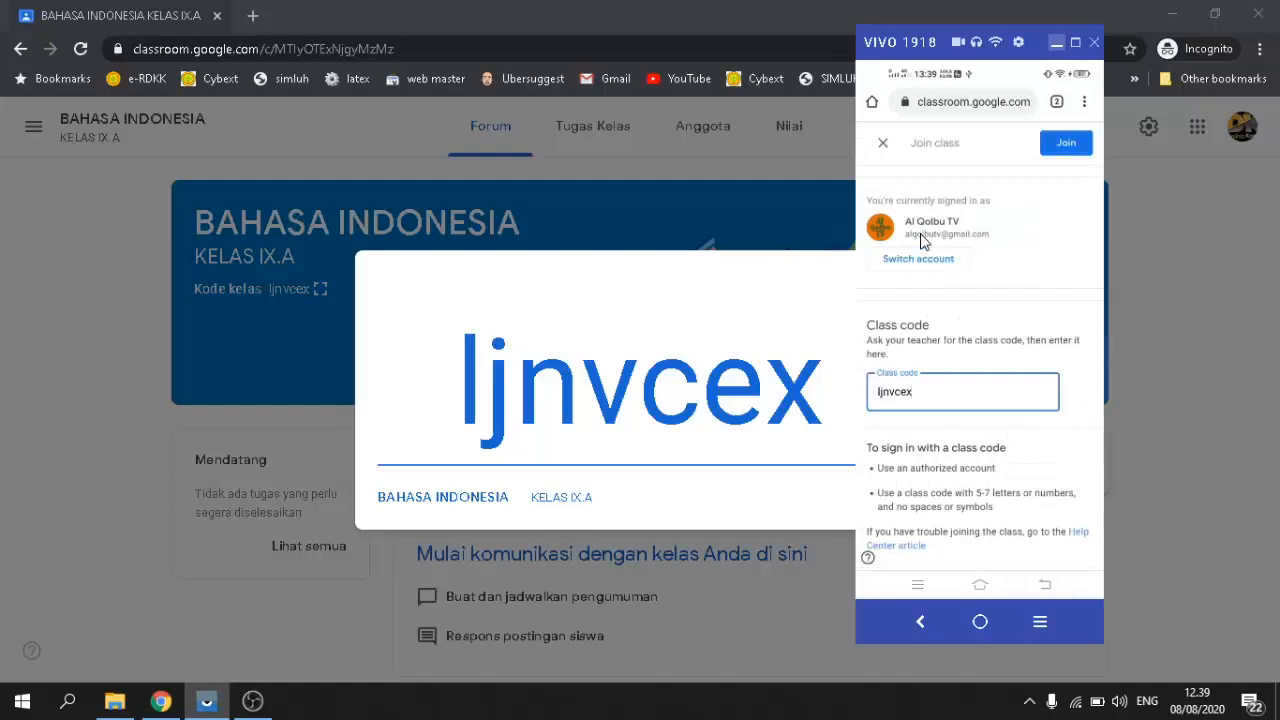
{"action": "left_click", "coordinate": [1066, 150]}
{"action": "left_click", "coordinate": [1066, 146]}
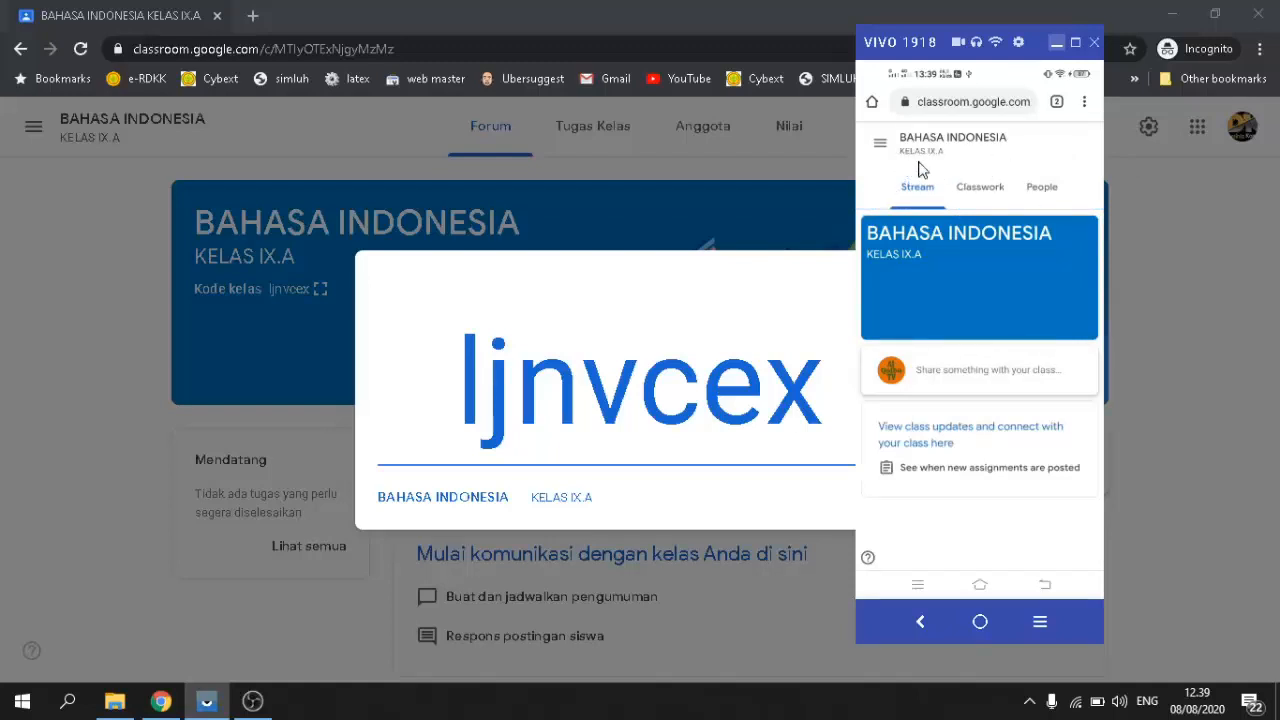
Step: Check the joined class's Classwork and People tabs on the phone, then hide the Vysor window
{"action": "left_click", "coordinate": [978, 198]}
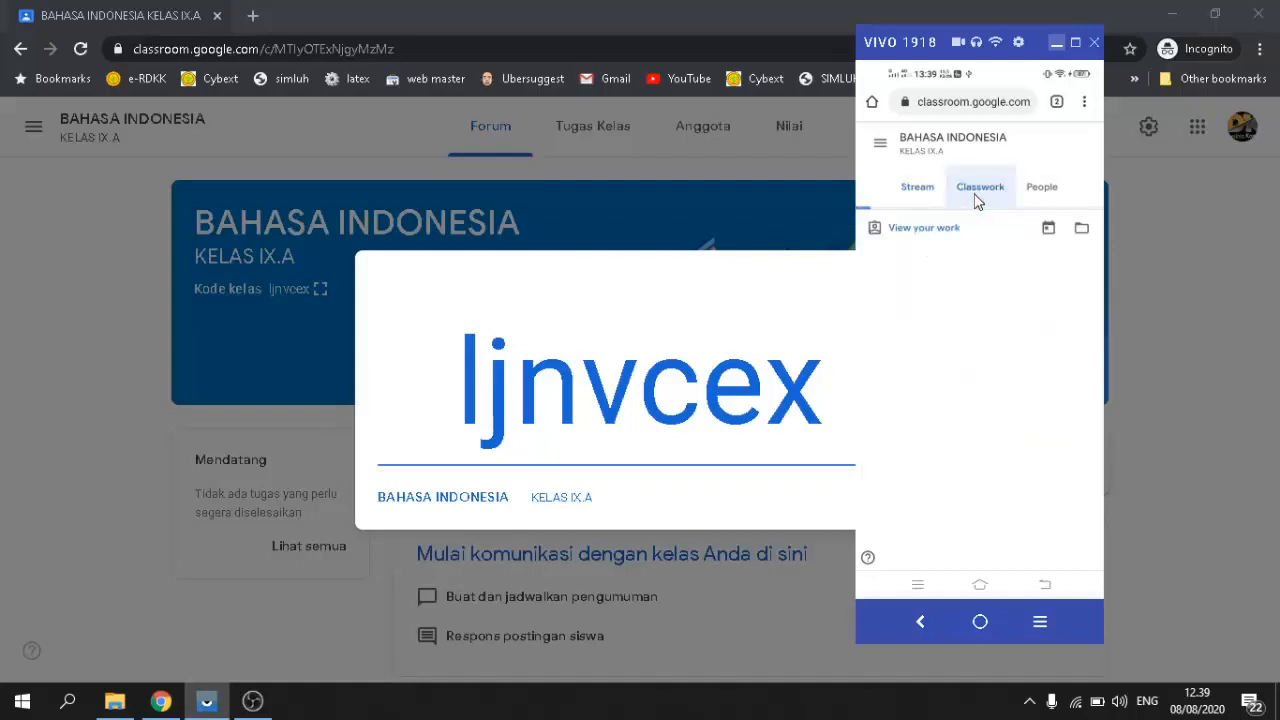
{"action": "left_click", "coordinate": [1041, 194]}
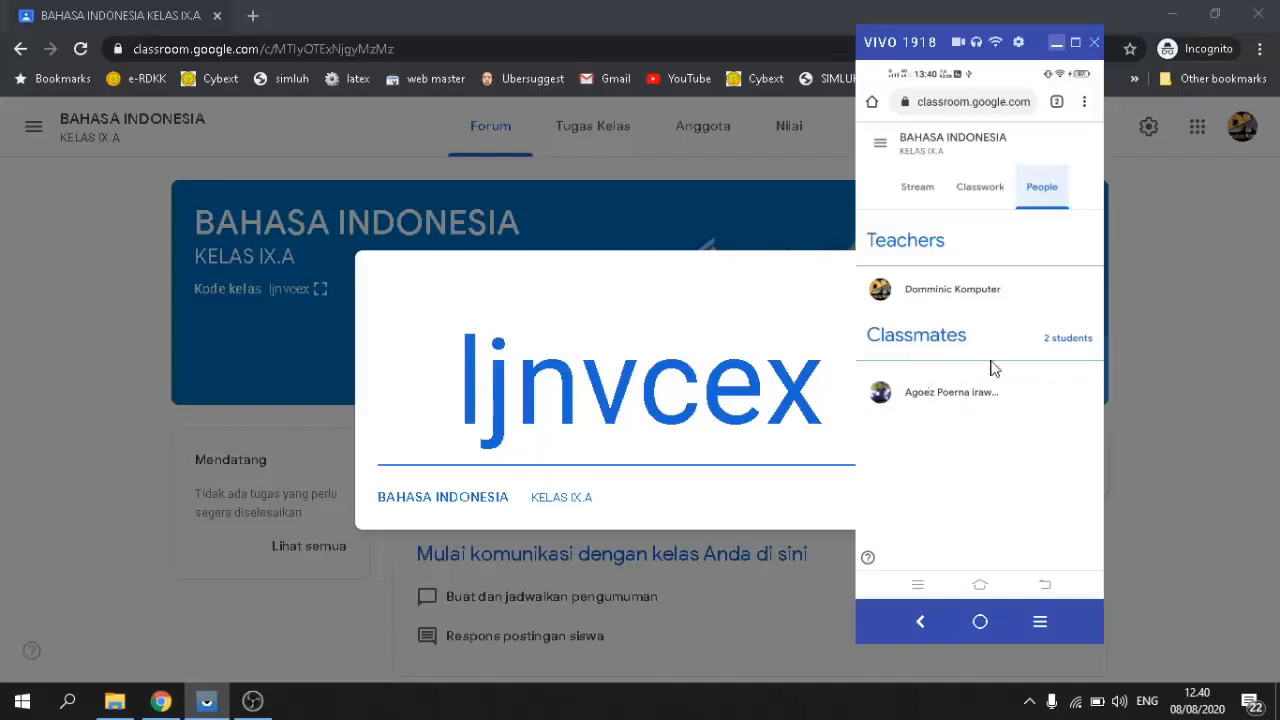
{"action": "left_click", "coordinate": [1056, 42]}
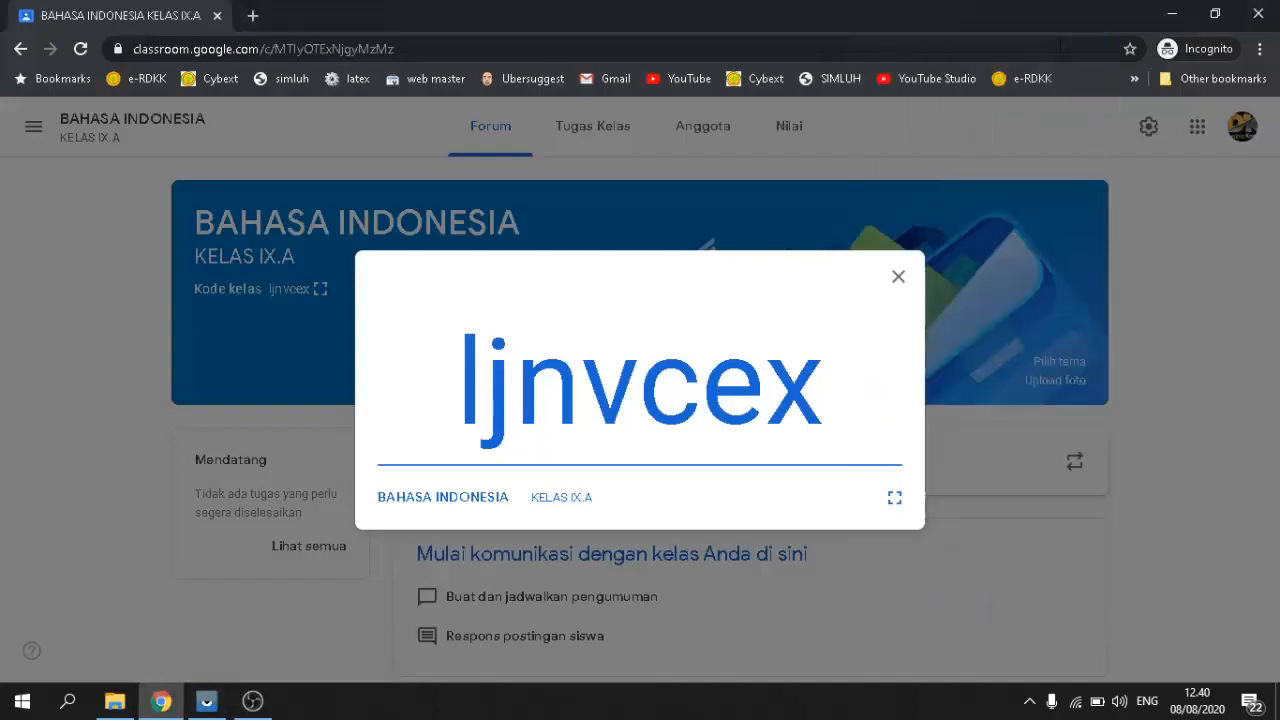
Step: Close the enlarged class code, review the Anggota list with 2 students, and go back to Forum
{"action": "left_click", "coordinate": [898, 279]}
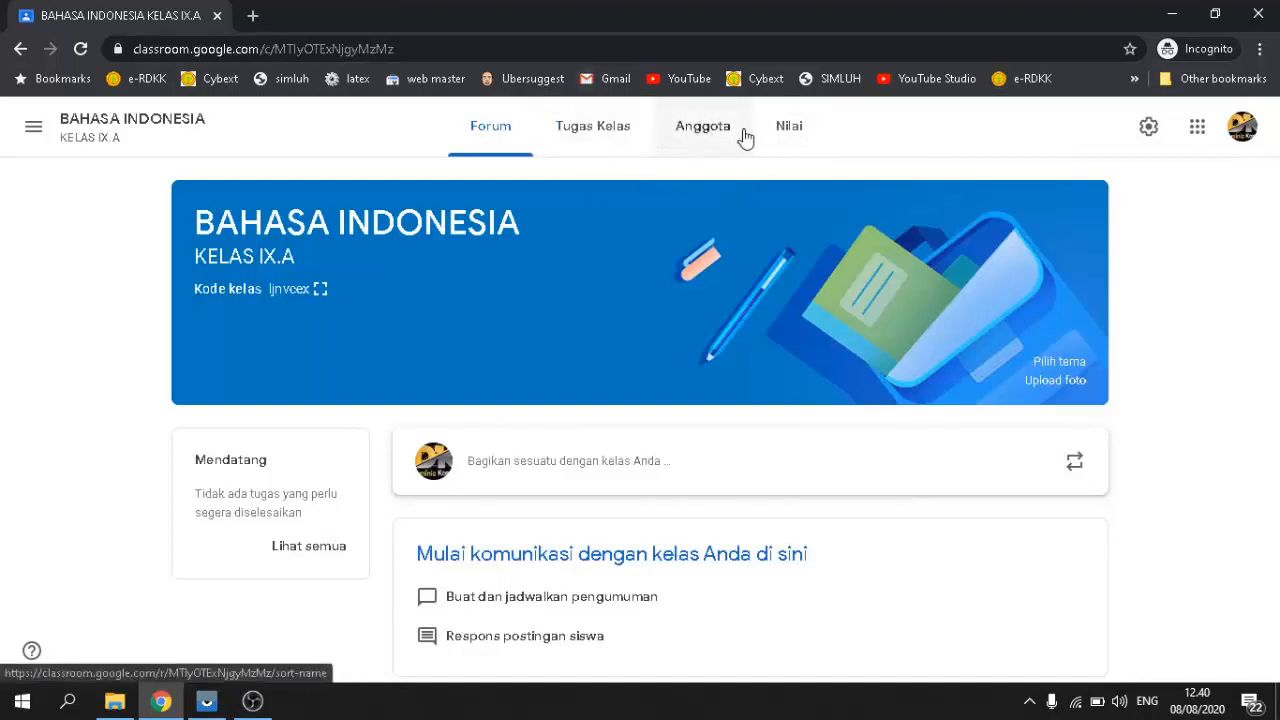
{"action": "left_click", "coordinate": [706, 139]}
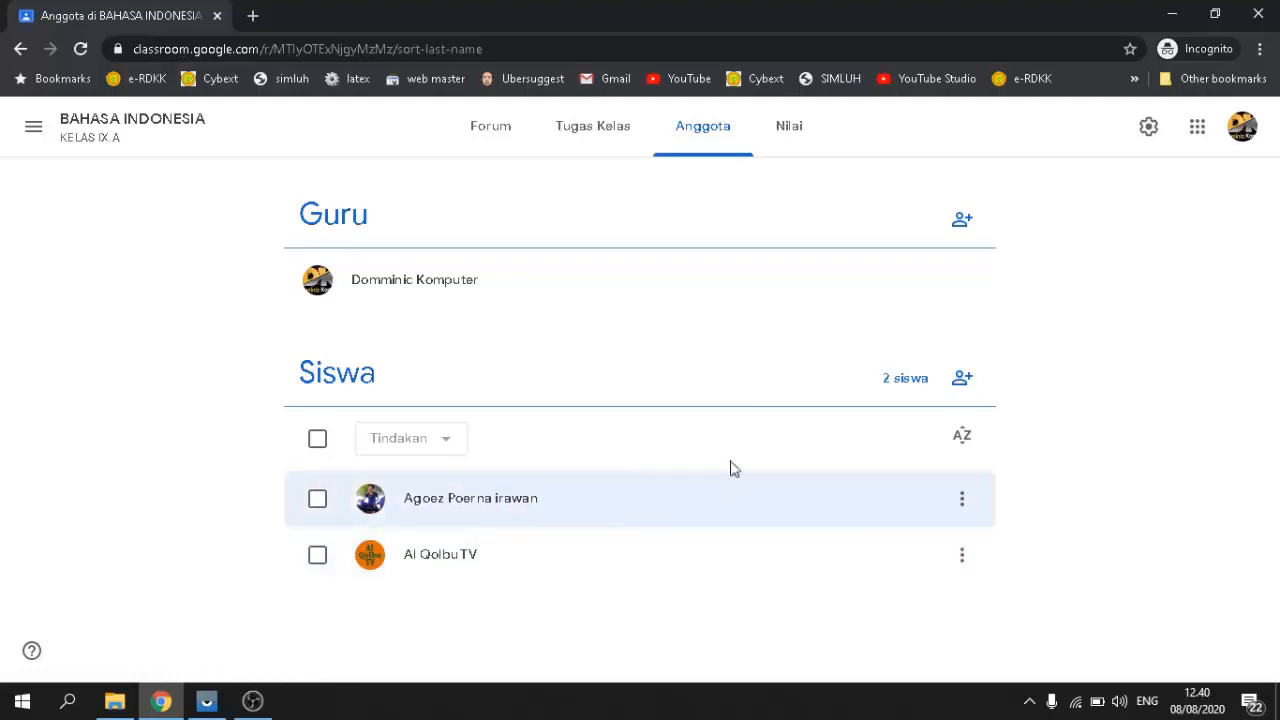
{"action": "left_click", "coordinate": [960, 385]}
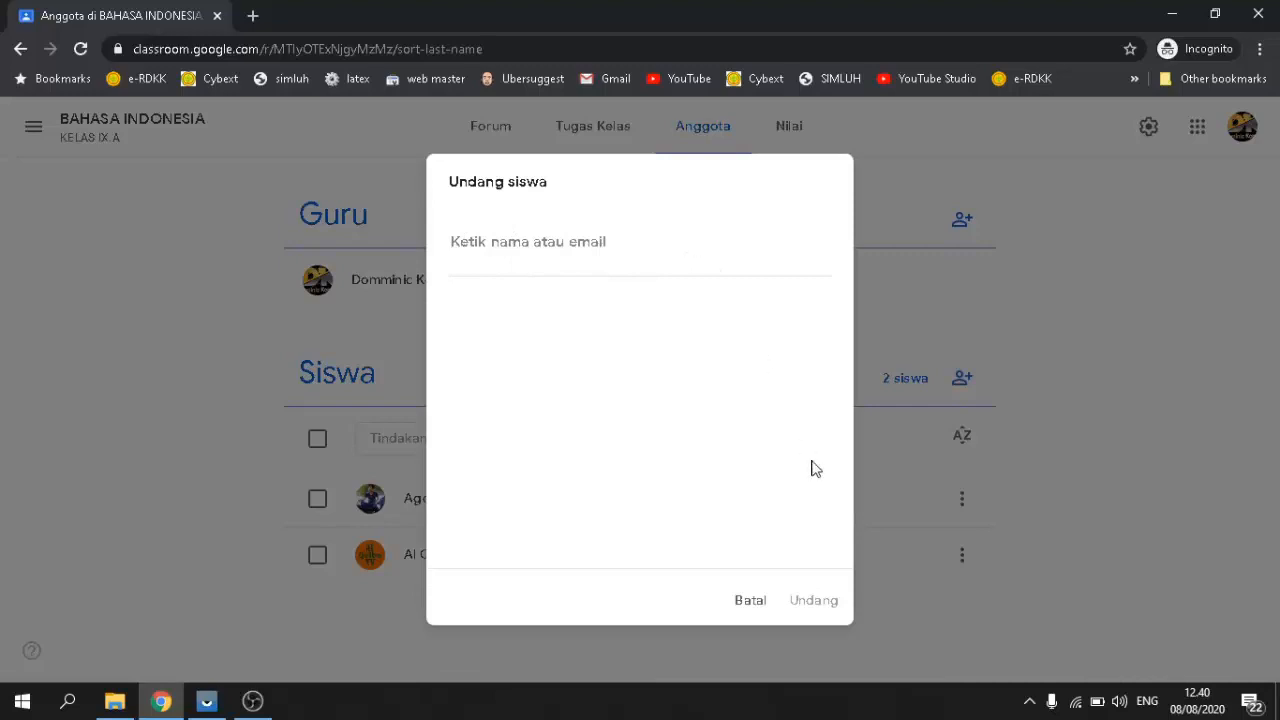
{"action": "left_click", "coordinate": [748, 607]}
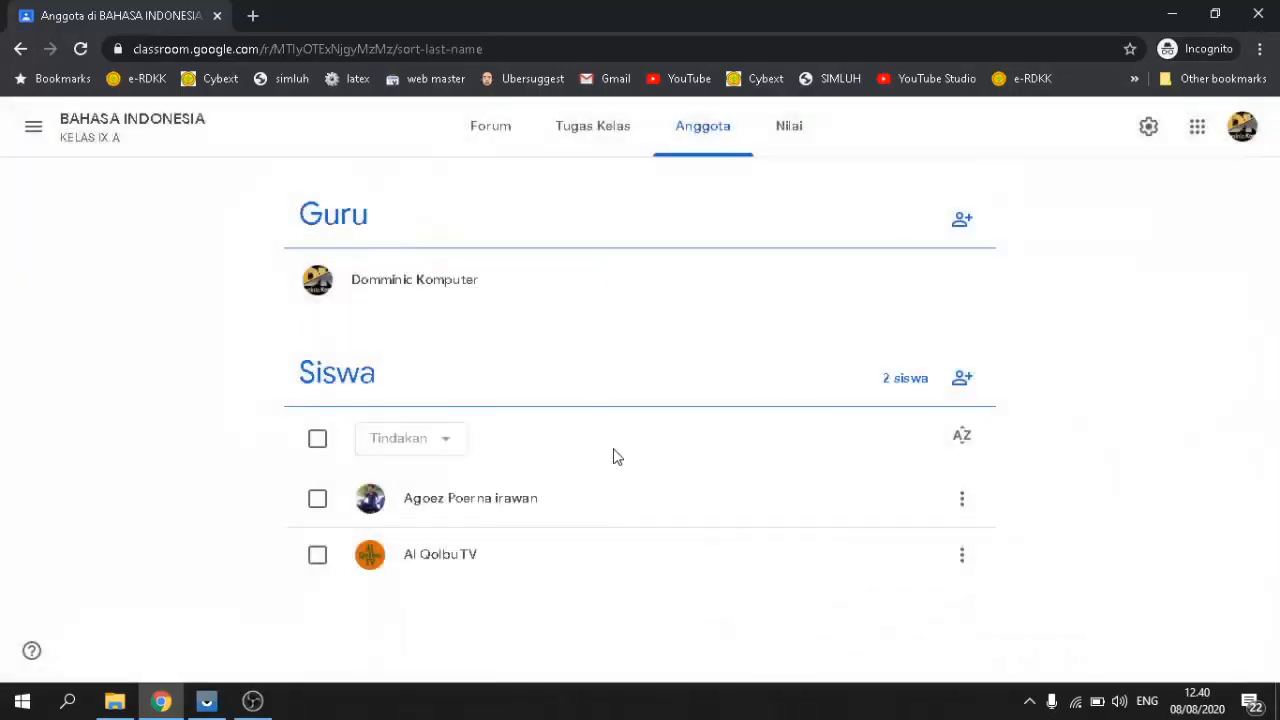
{"action": "left_click", "coordinate": [483, 136]}
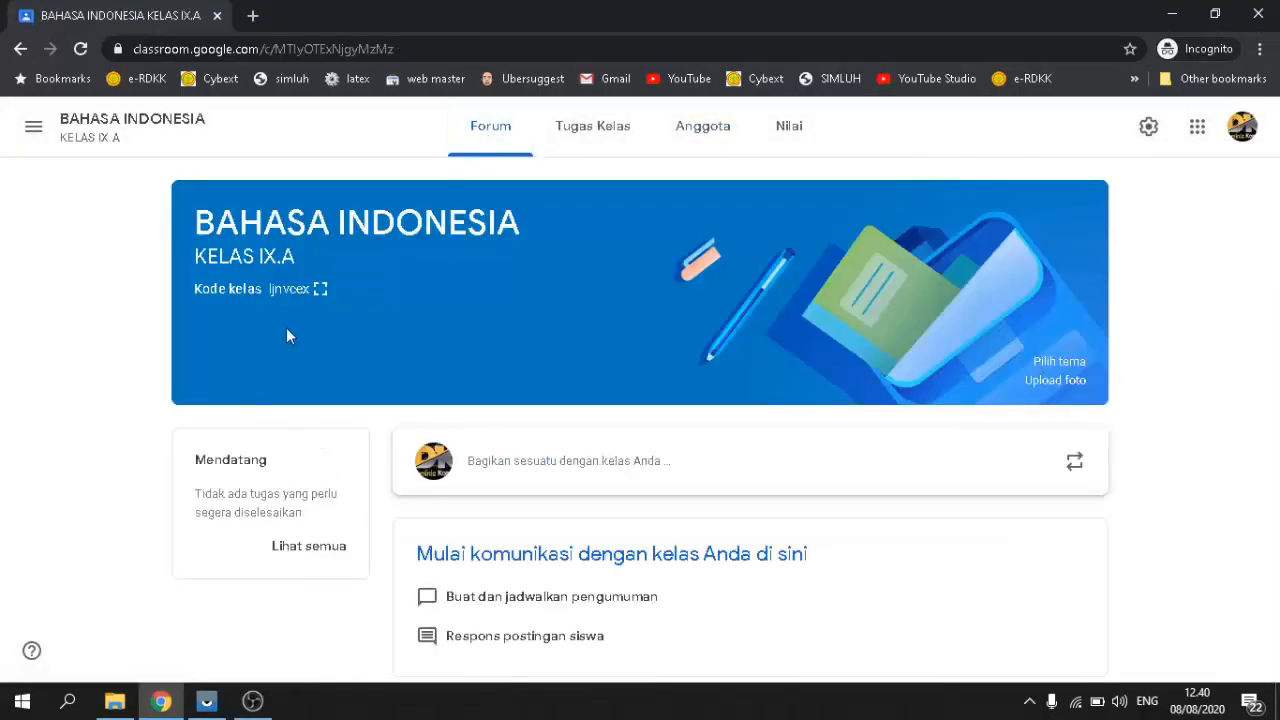
Step: Show the Kode kelas class code enlarged, close it, and go to the Anggota member list
{"action": "left_click", "coordinate": [321, 290]}
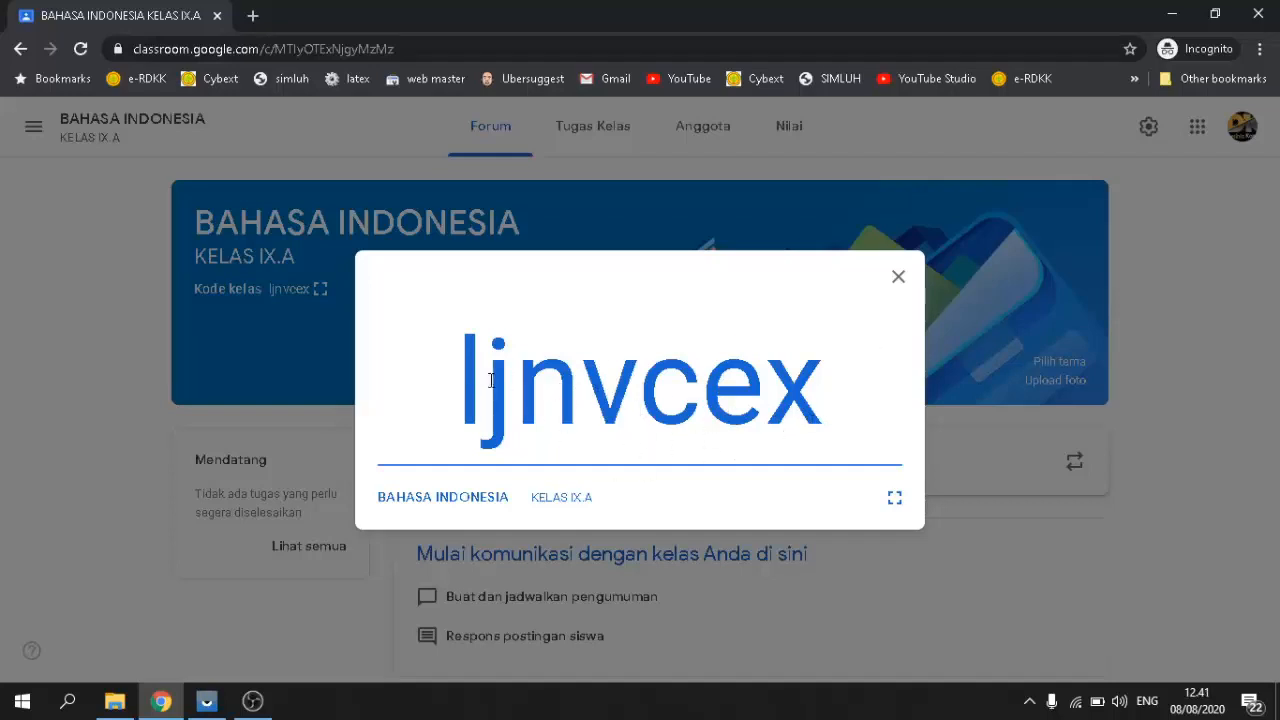
{"action": "left_click", "coordinate": [898, 280]}
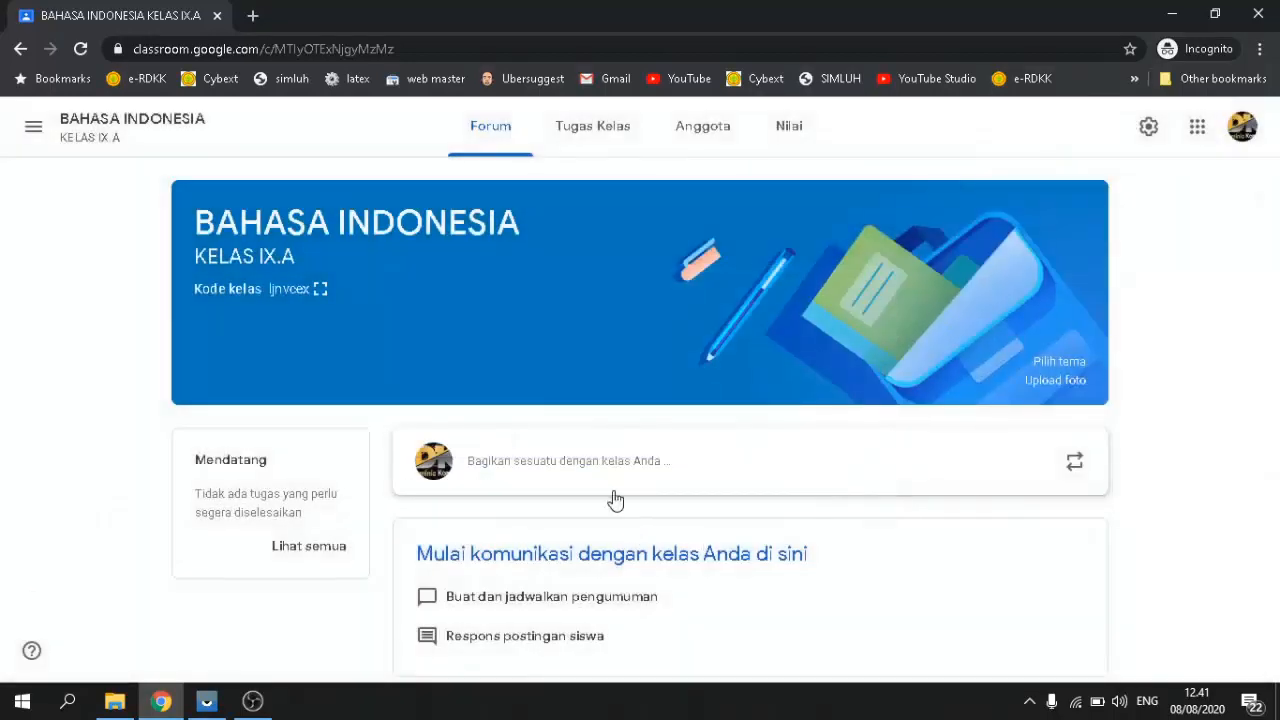
{"action": "left_click", "coordinate": [708, 127]}
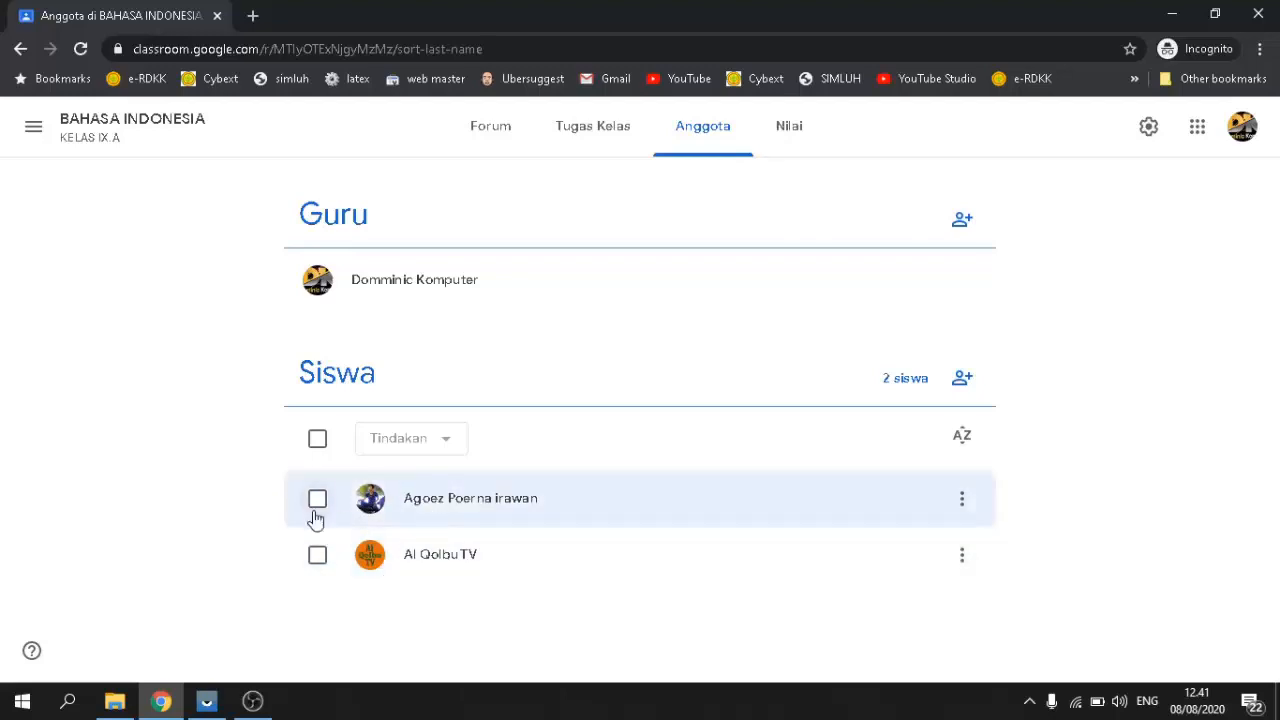
Step: Select and deselect both students in the Siswa list, then go to Tugas Kelas
{"action": "left_click", "coordinate": [317, 438]}
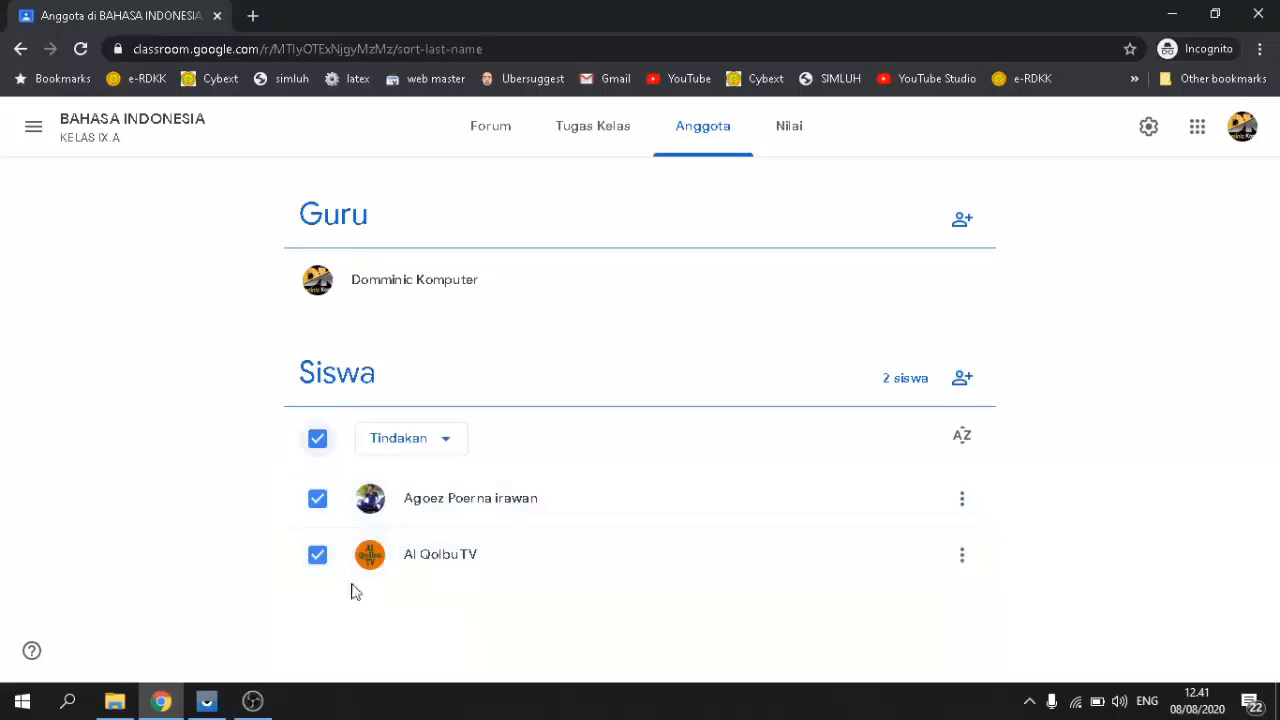
{"action": "left_click", "coordinate": [316, 442]}
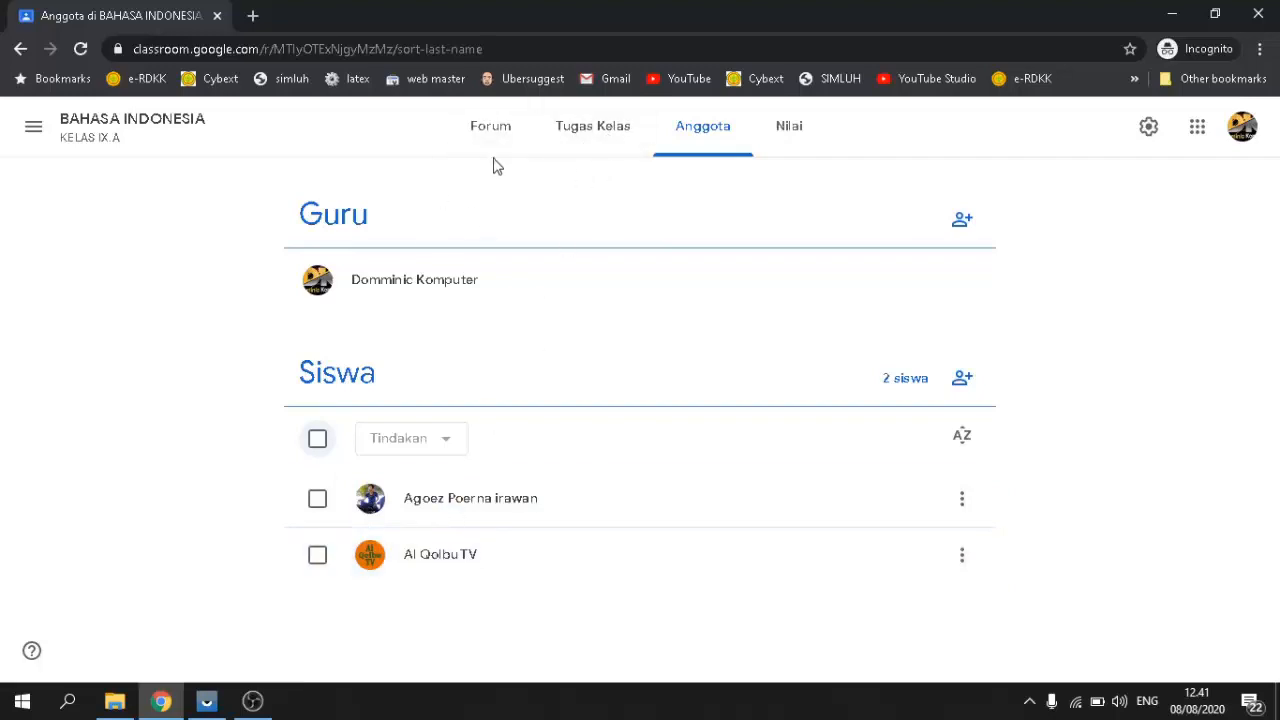
{"action": "left_click", "coordinate": [590, 150]}
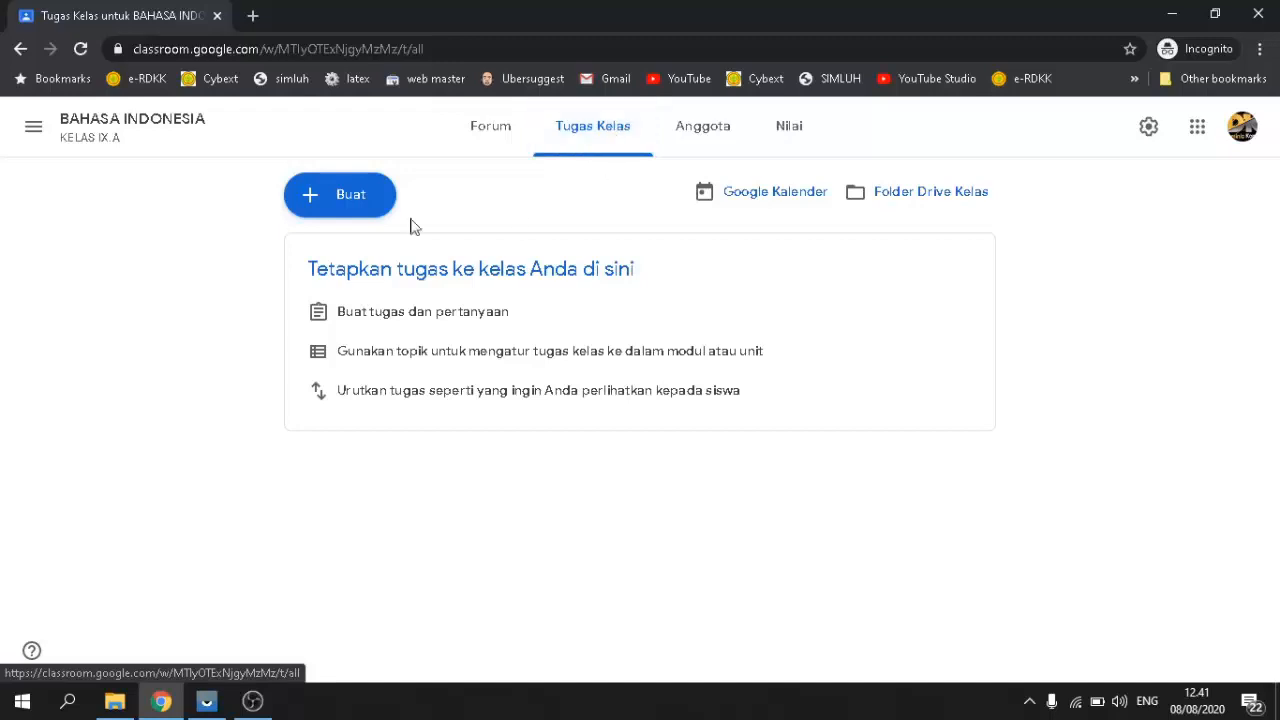
Step: Start a new Materi post from the Buat menu
{"action": "left_click", "coordinate": [341, 198]}
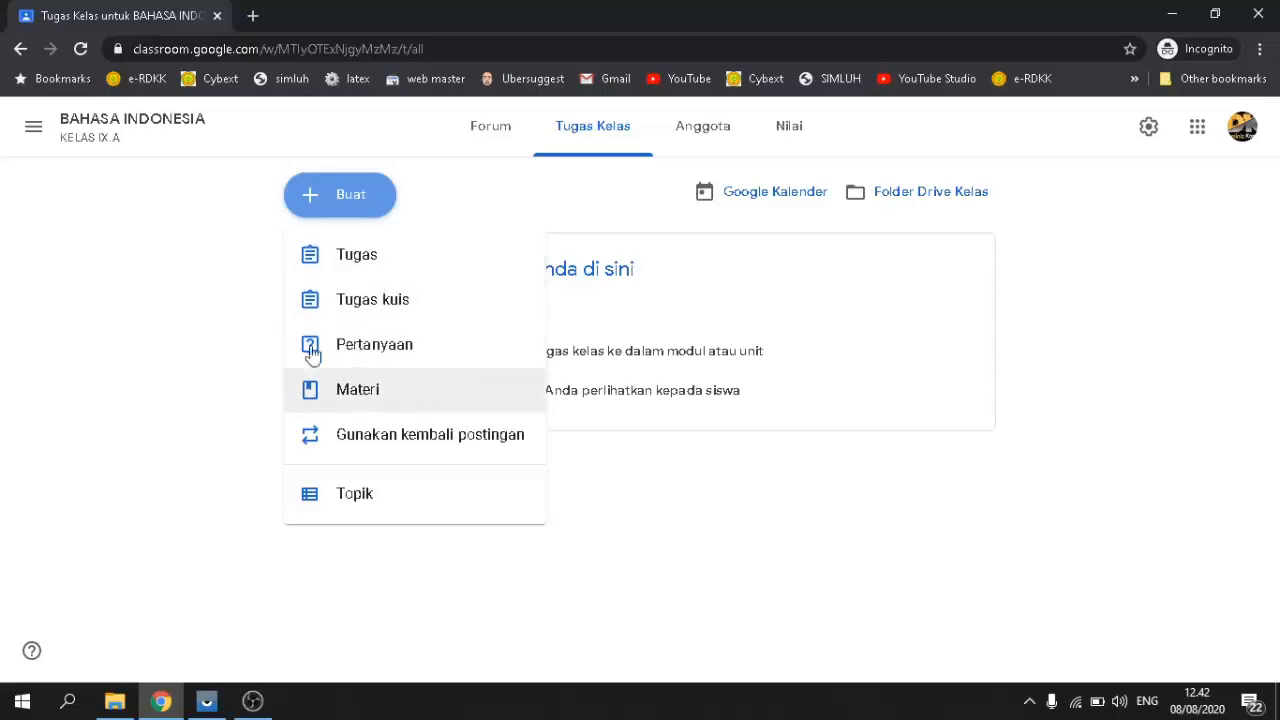
{"action": "left_click", "coordinate": [328, 393]}
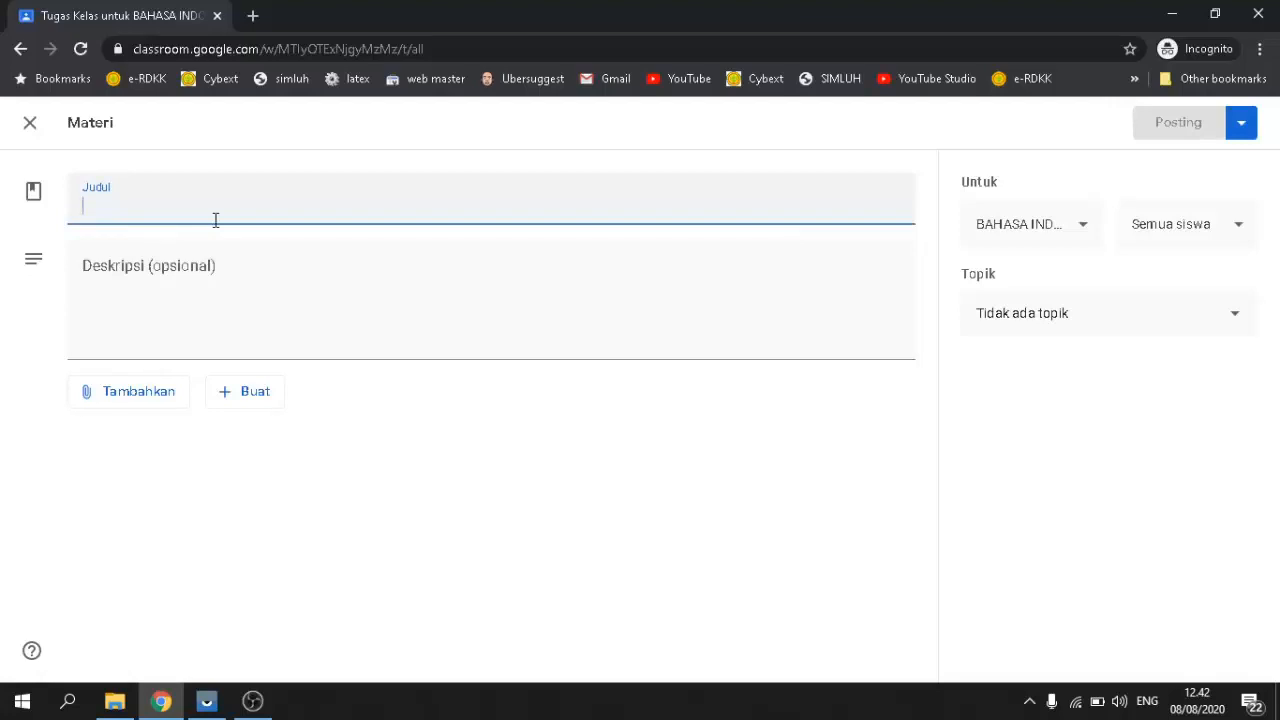
Step: Enter 'teks deskriptif' as the material post's title
{"action": "type", "text": "teks "}
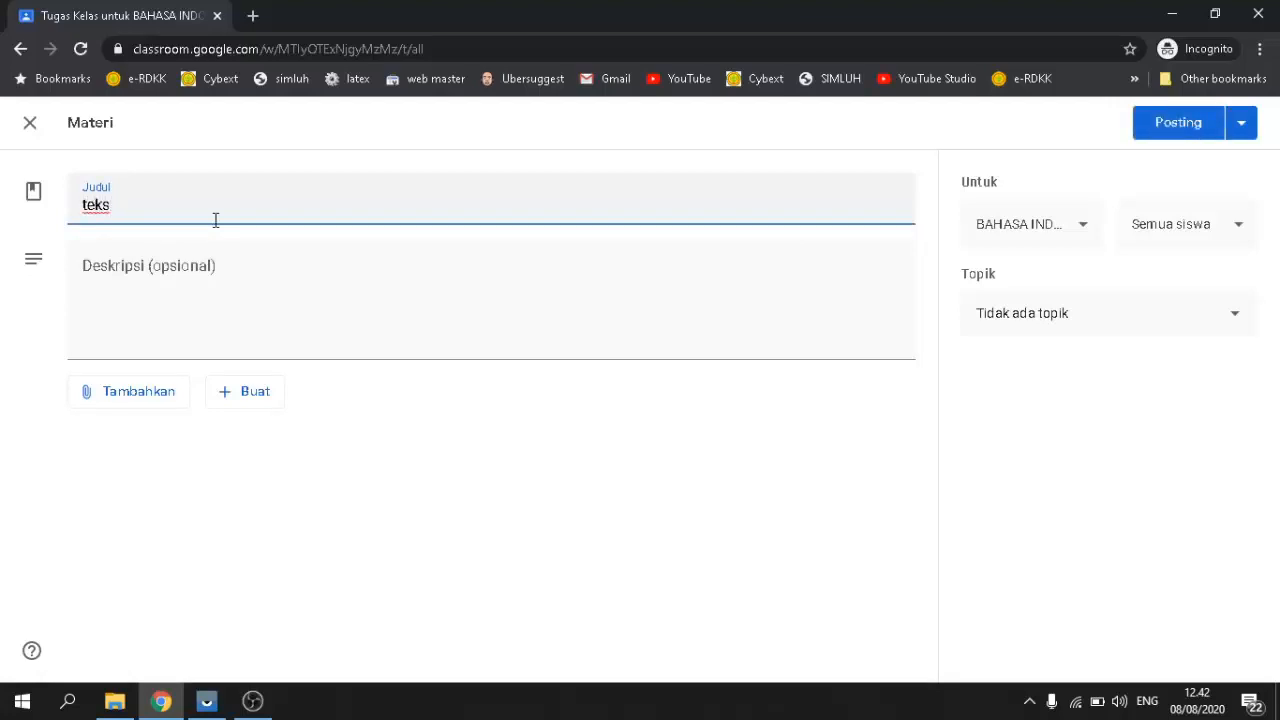
{"action": "type", "text": "deskriptif"}
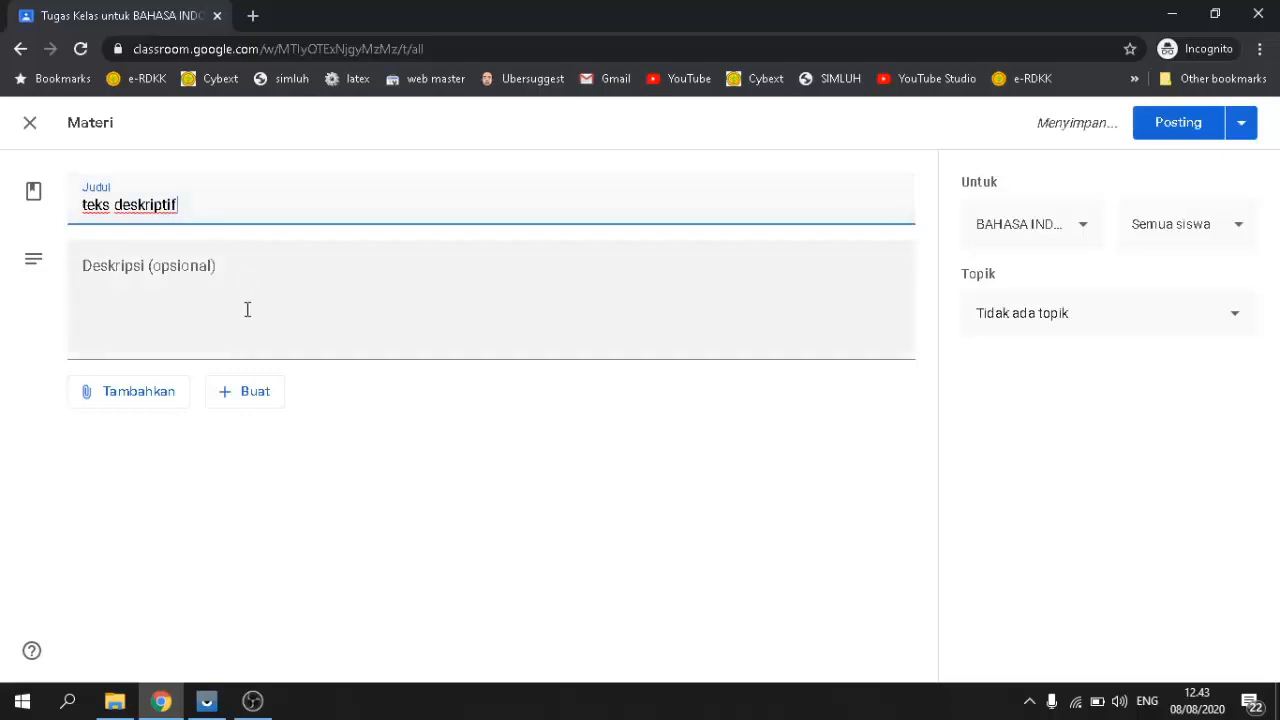
{"action": "left_click", "coordinate": [187, 276]}
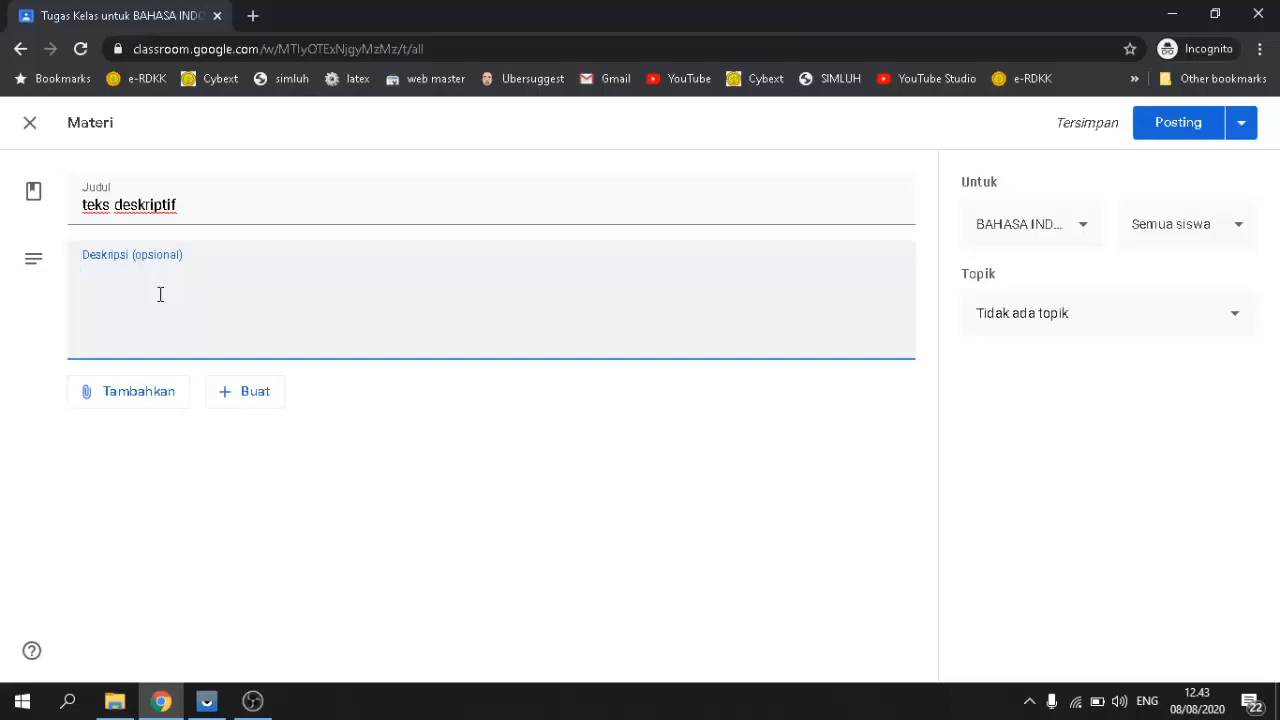
Step: Write the description 'catatlah materi berikut dibuku catatan kalian masing-masing.' and open the attachment options
{"action": "type", "text": "catatlah"}
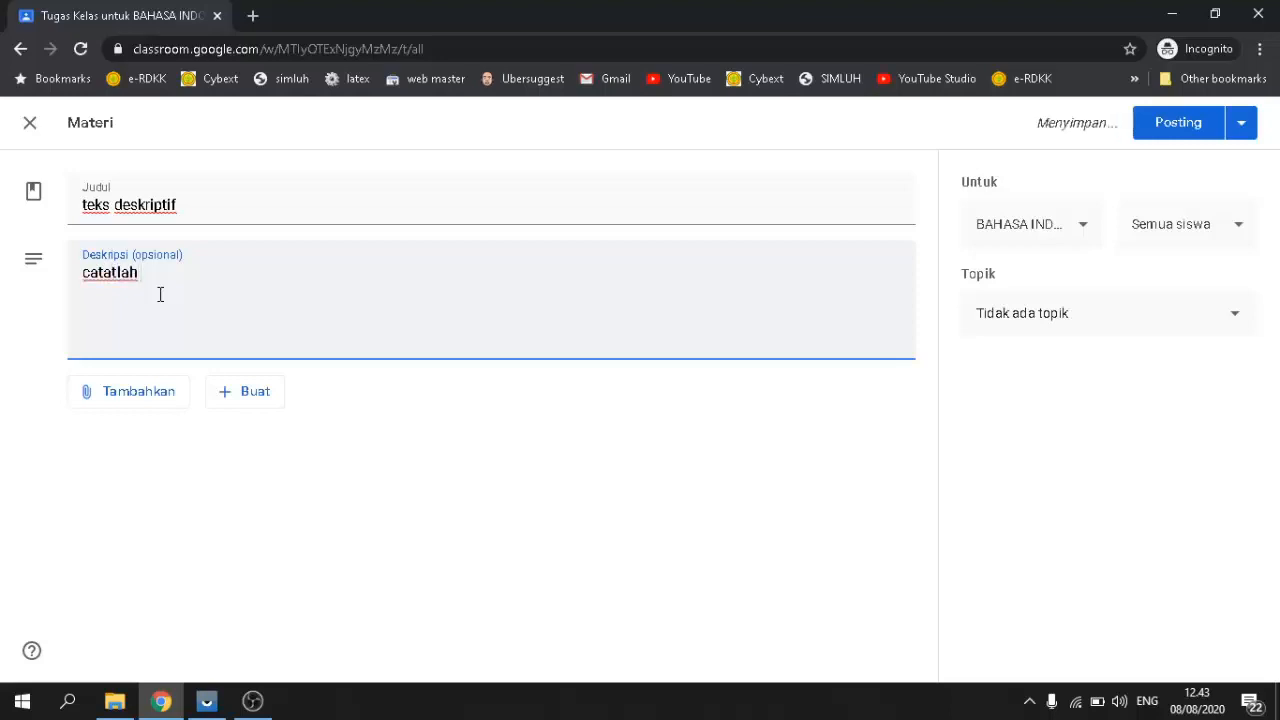
{"action": "type", "text": " materi berikut dib"}
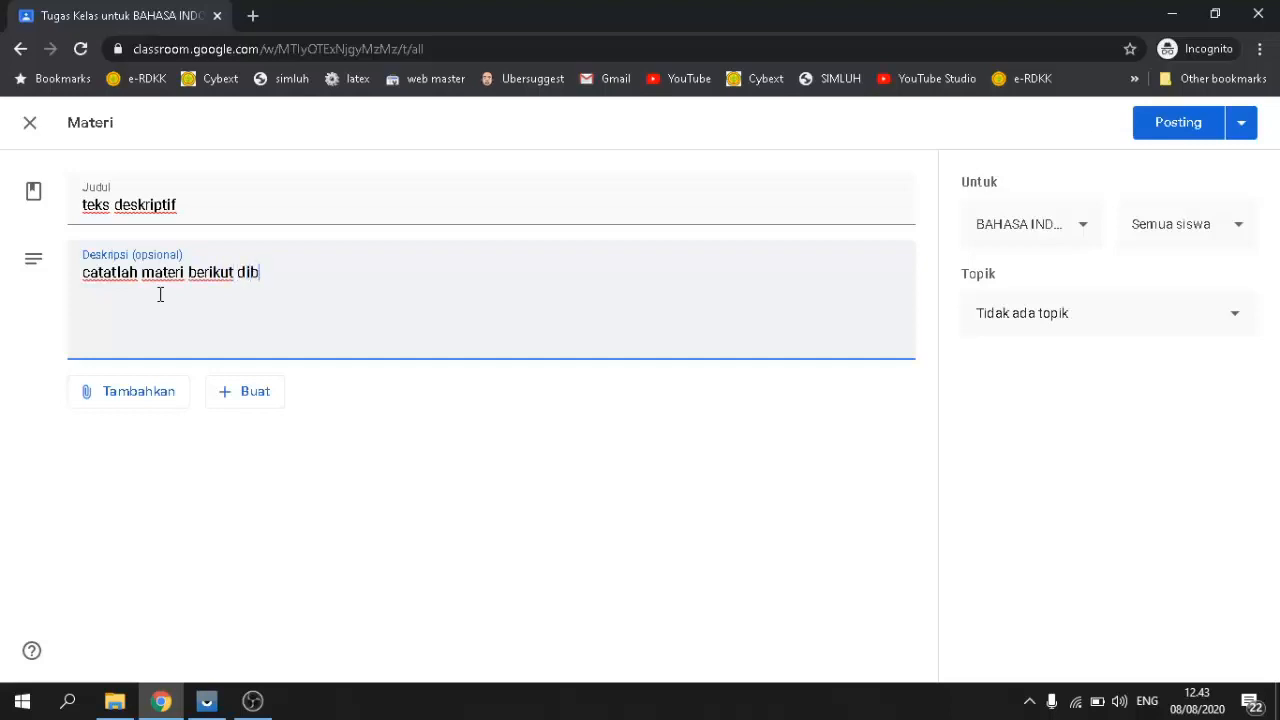
{"action": "type", "text": "uku "}
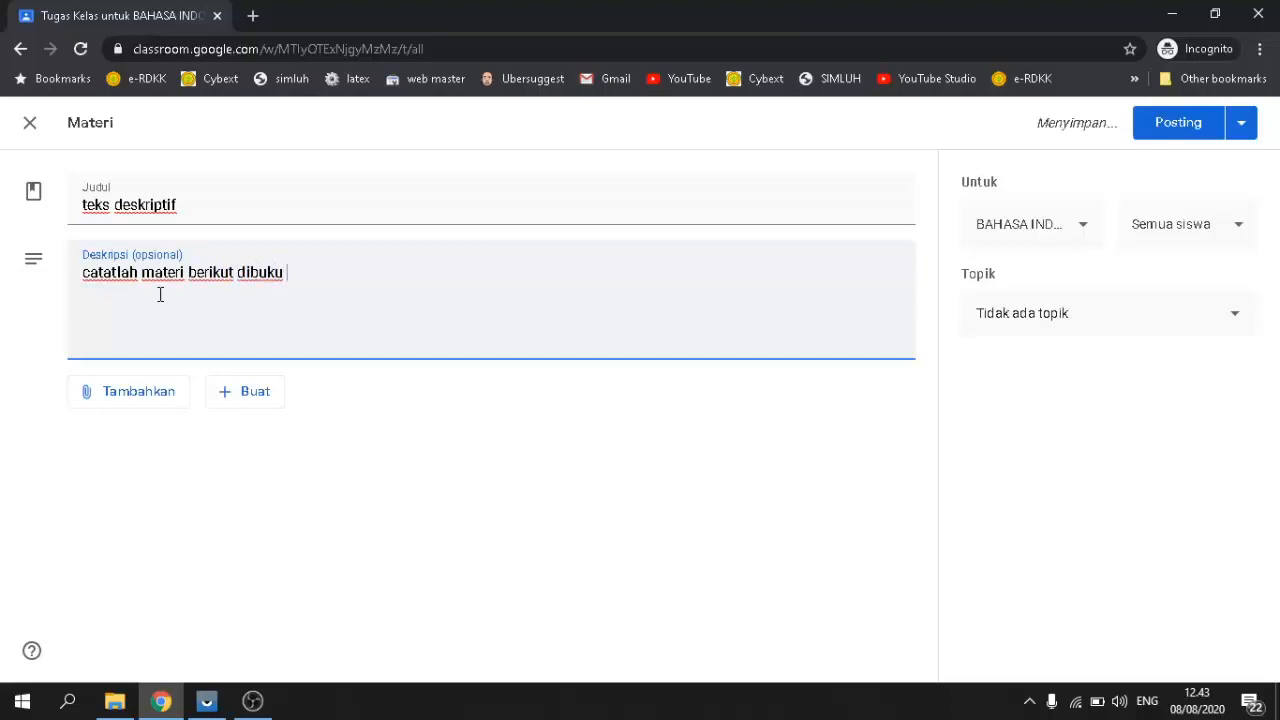
{"action": "type", "text": "catata"}
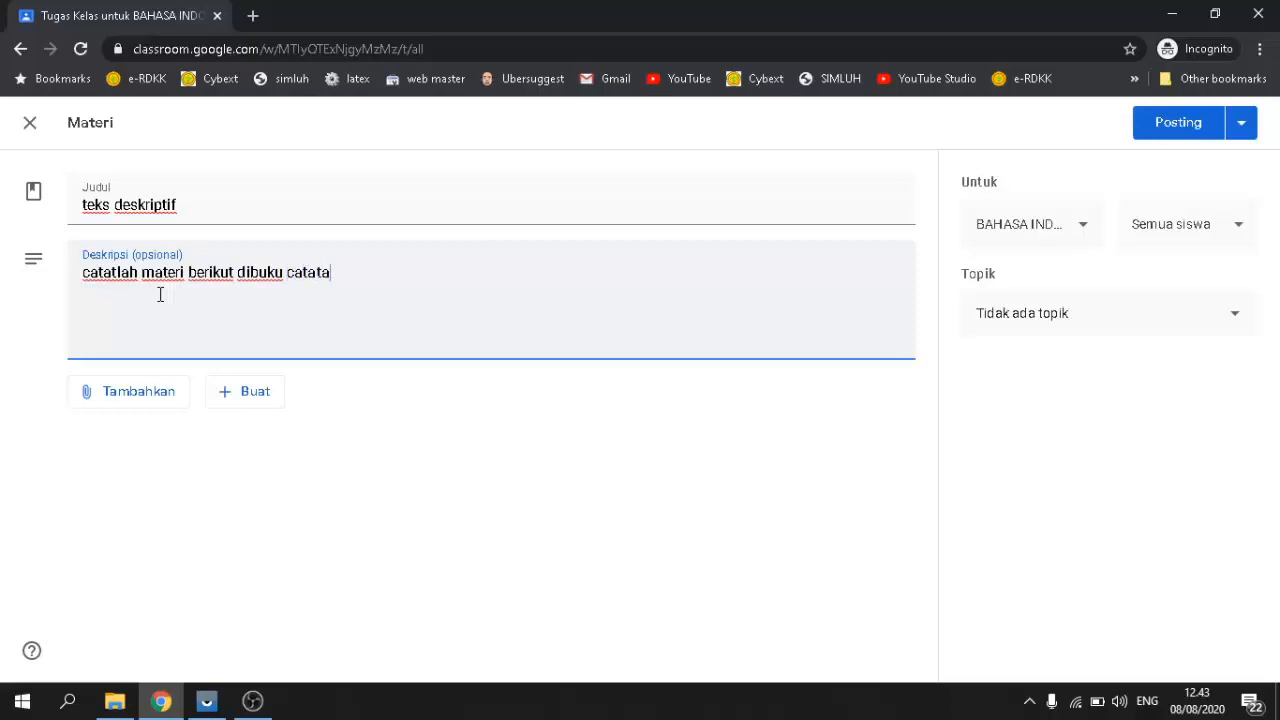
{"action": "type", "text": "n kalian masing="}
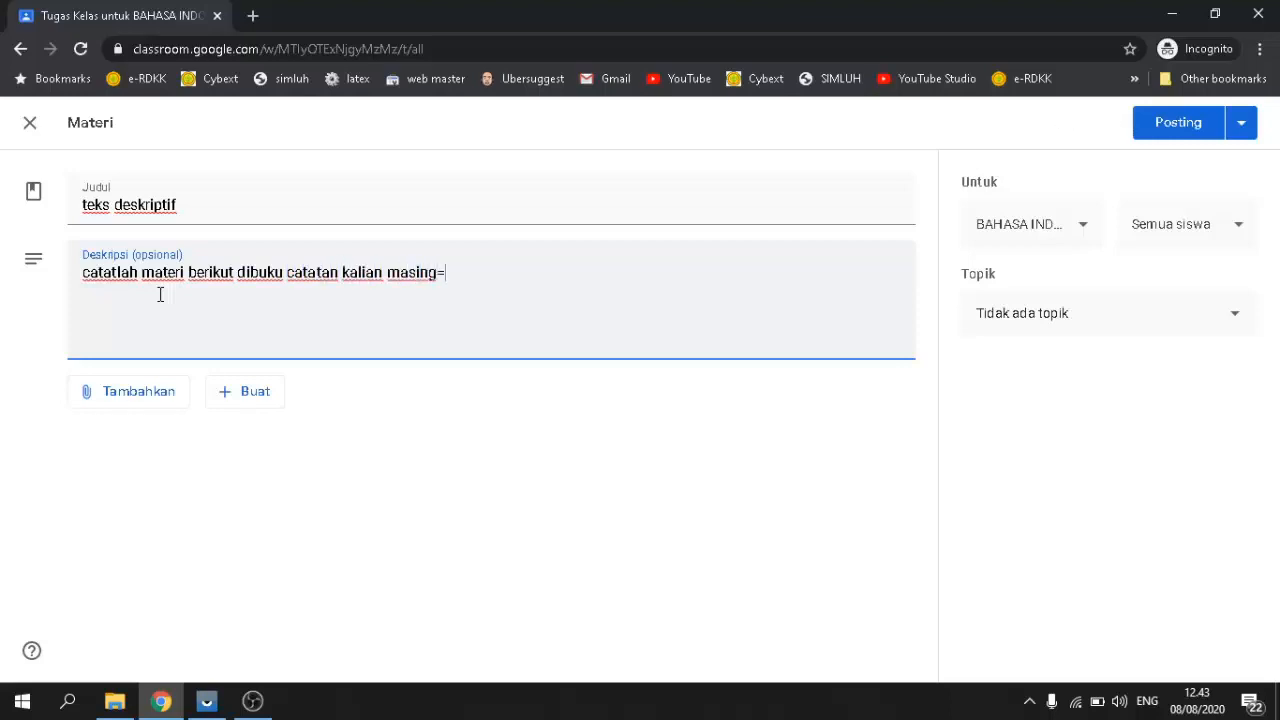
{"action": "key", "text": "BackSpace"}
{"action": "type", "text": "-masi"}
{"action": "type", "text": "ng."}
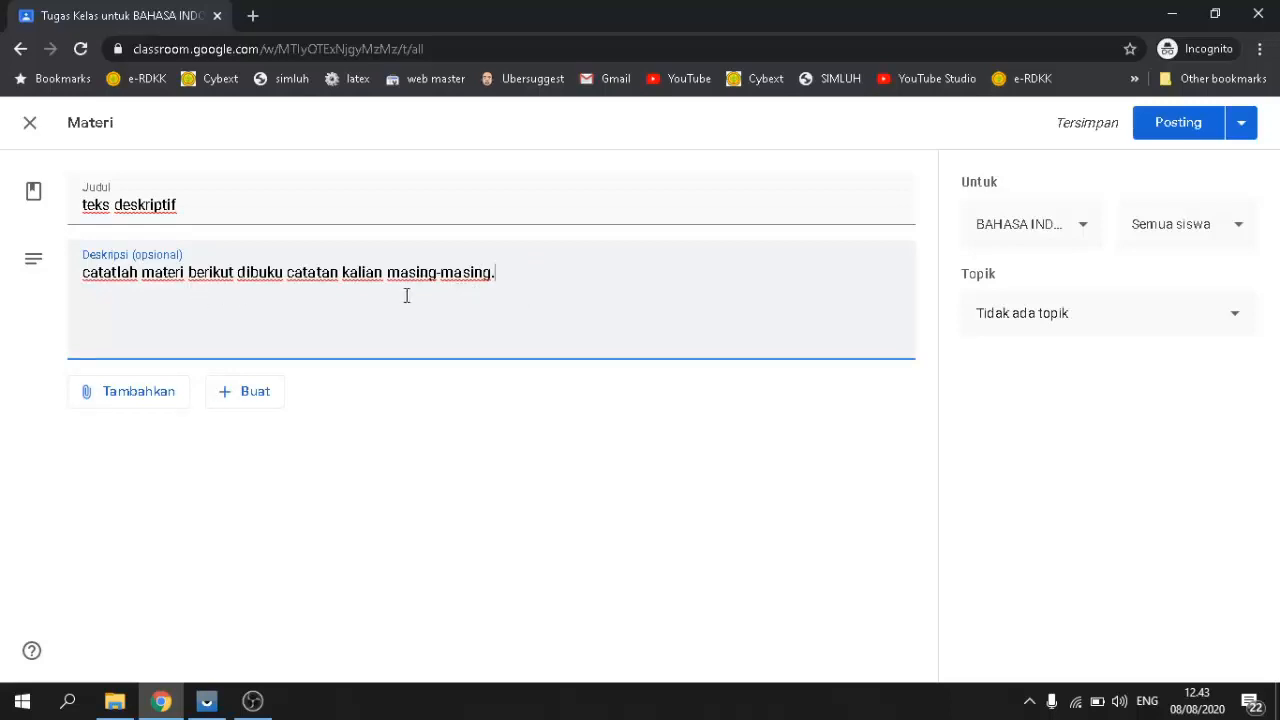
{"action": "left_click", "coordinate": [107, 398]}
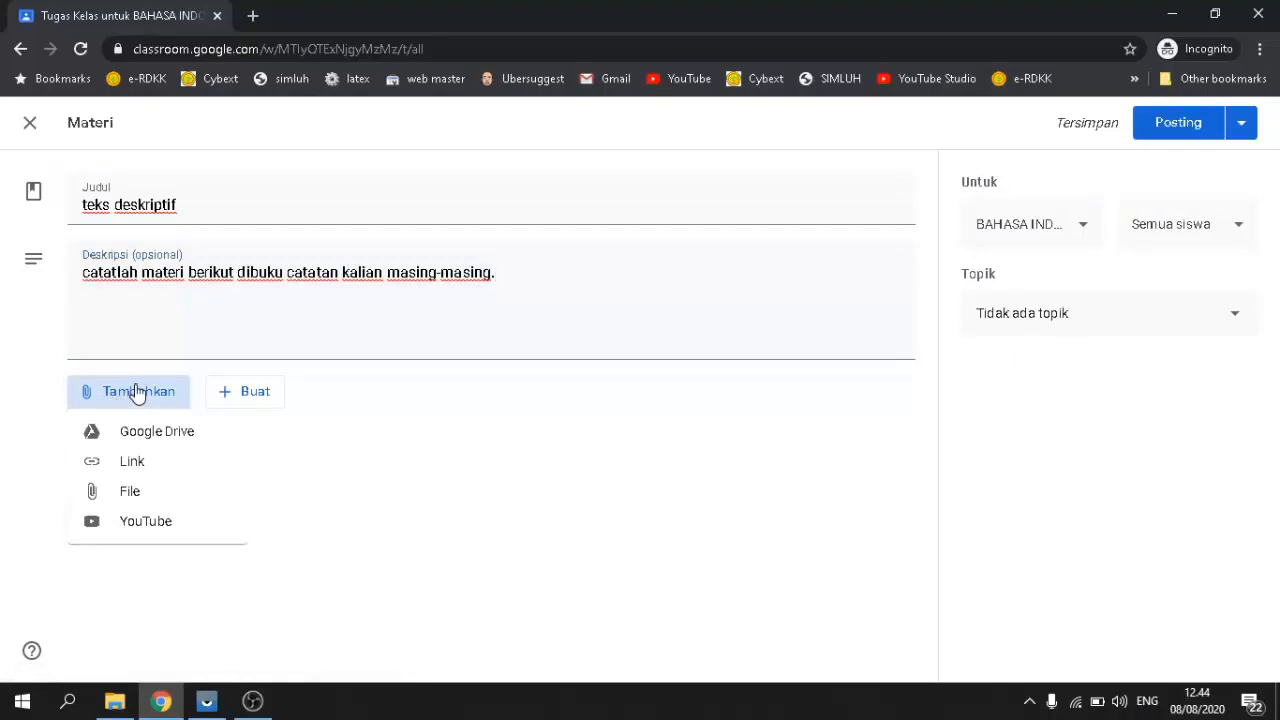
Step: Choose to attach a file uploaded from the computer via the UPLOAD tab's BROWSE button
{"action": "left_click", "coordinate": [122, 500]}
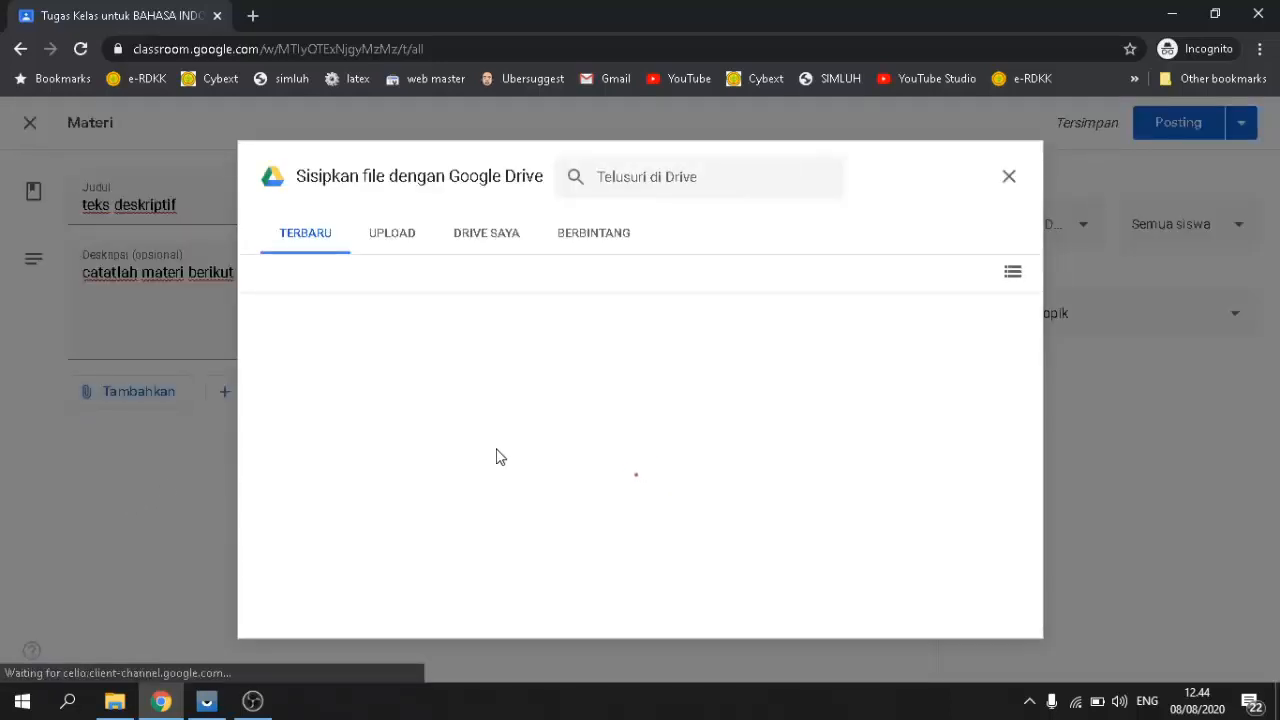
{"action": "left_click", "coordinate": [391, 240]}
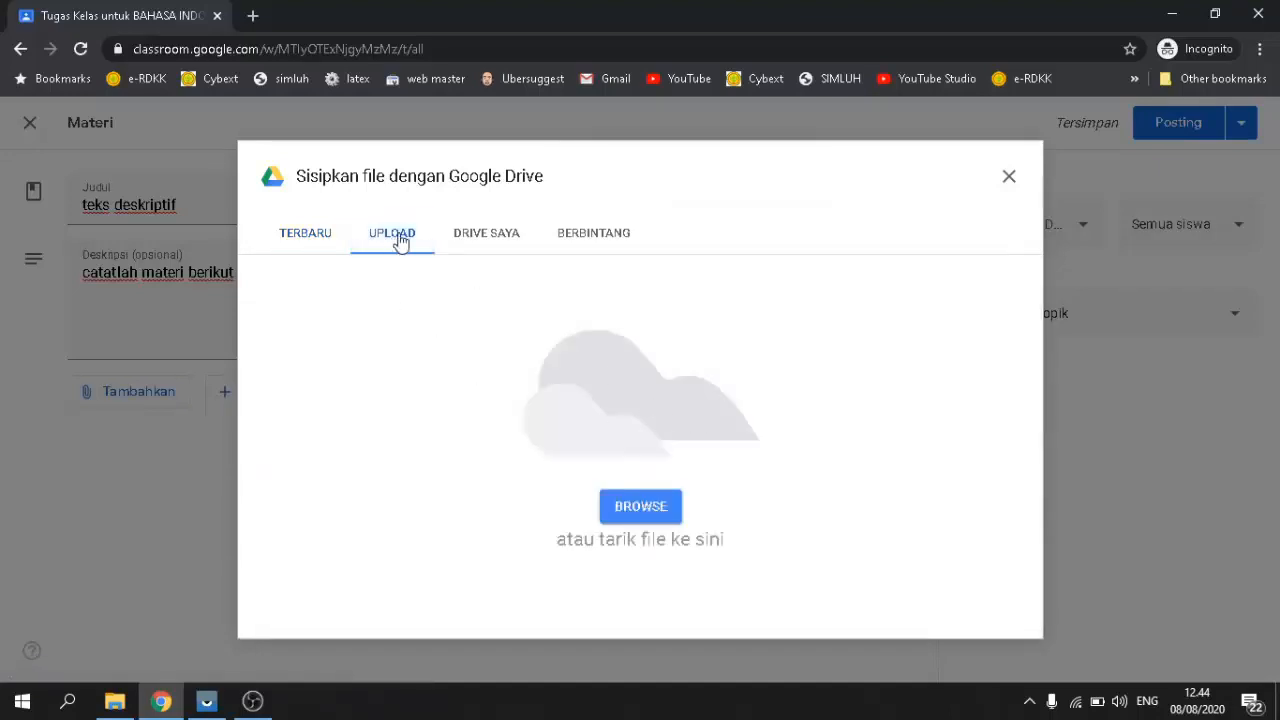
{"action": "left_click", "coordinate": [638, 512]}
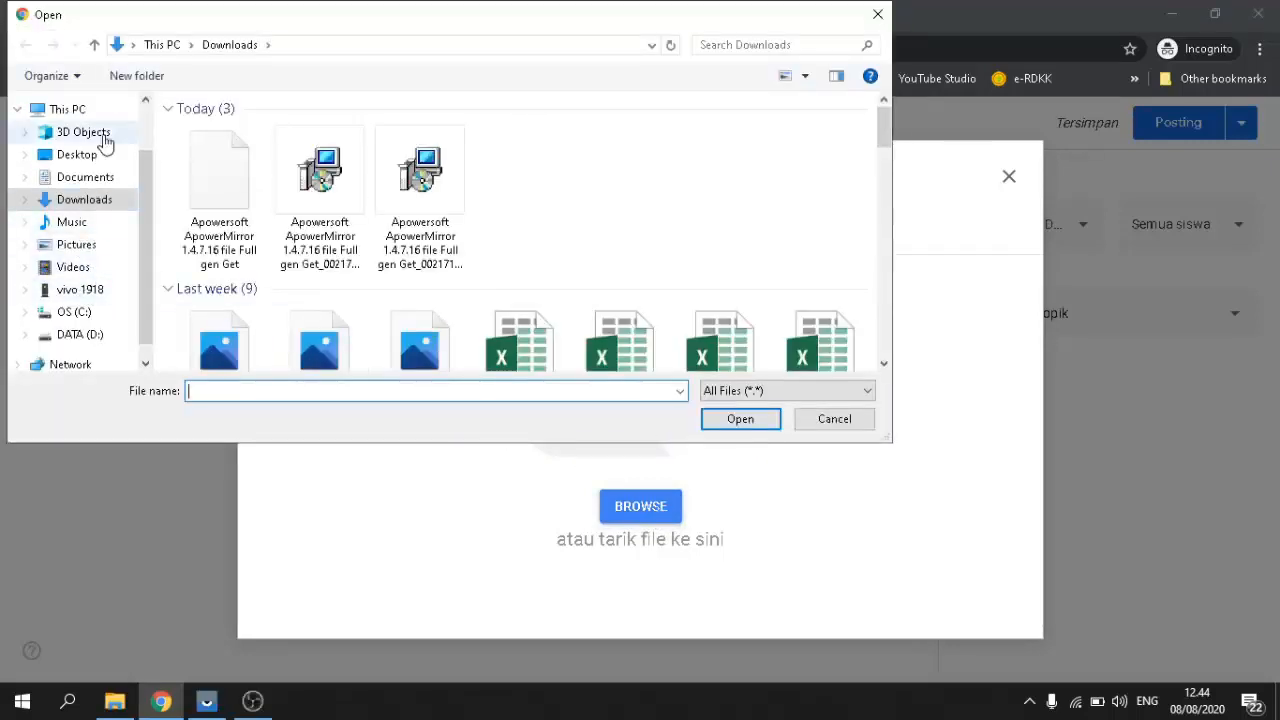
Step: Navigate to This PC > DATA (D:) > SMP 1 LAMBANDIA > PRAKARYA folder
{"action": "left_click", "coordinate": [45, 108]}
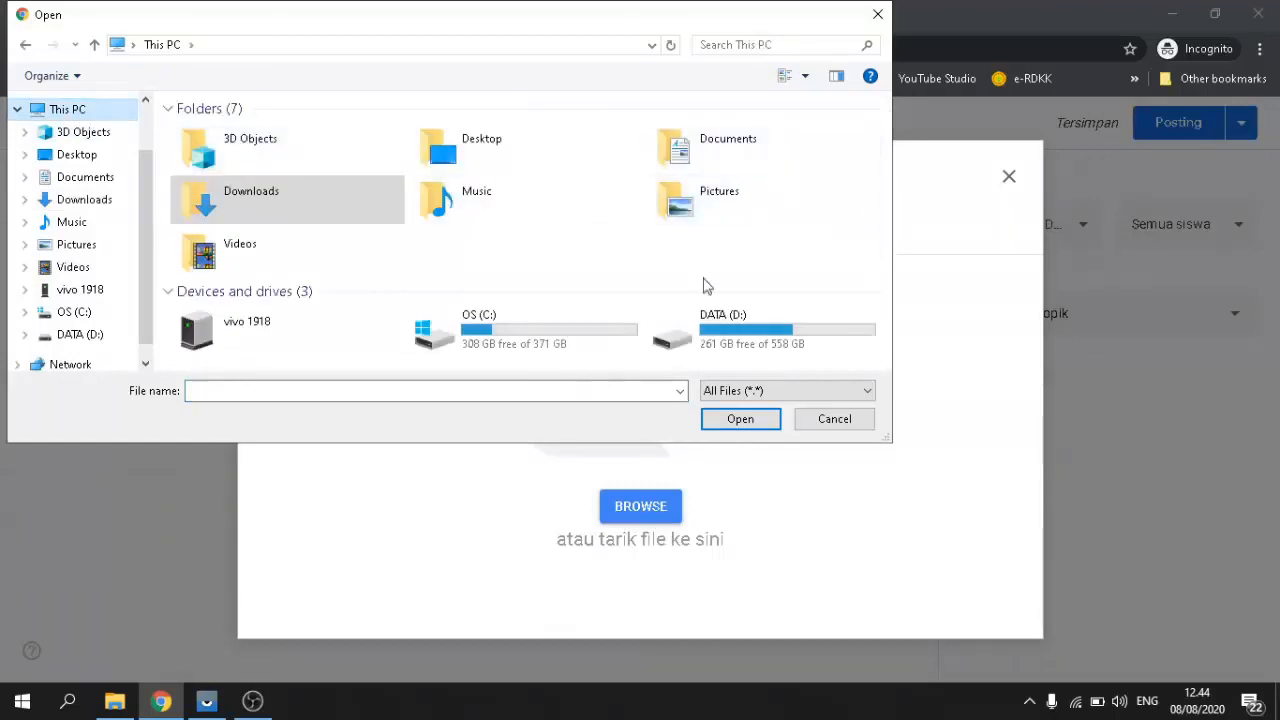
{"action": "left_click", "coordinate": [758, 321]}
{"action": "double_click", "coordinate": [757, 318]}
{"action": "scroll", "coordinate": [420, 297], "scroll_direction": "down", "scroll_amount": 6}
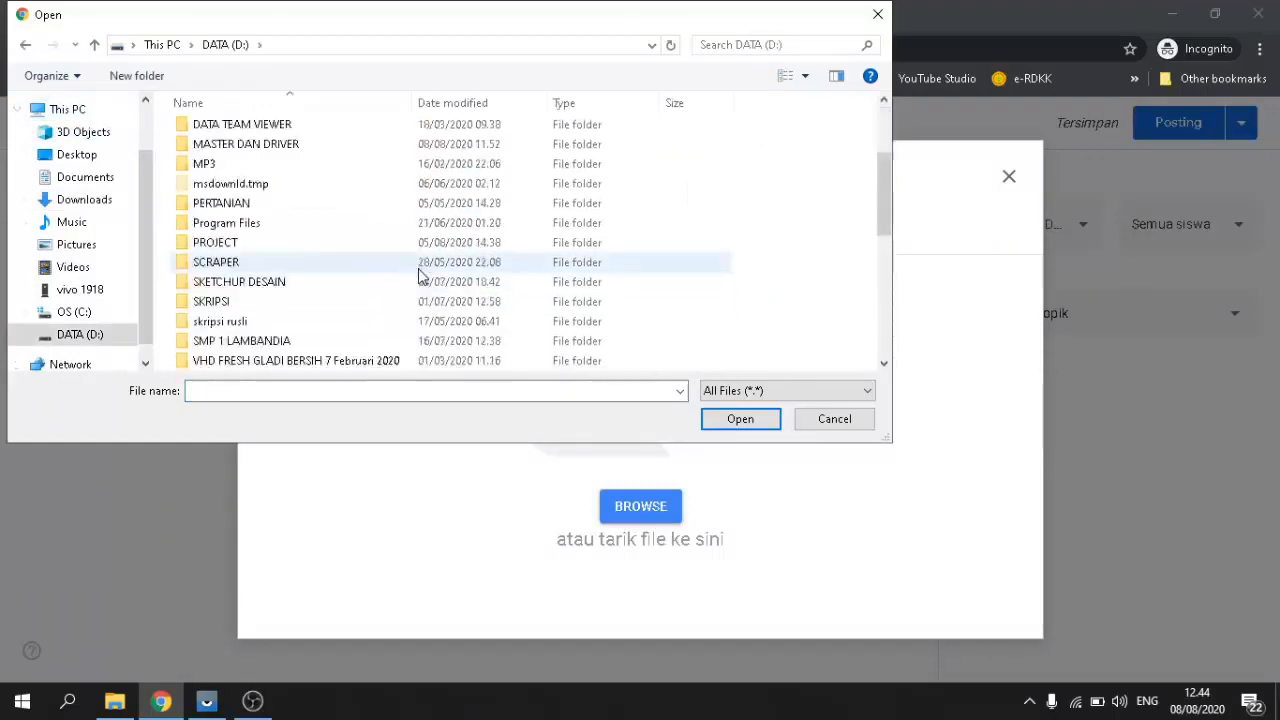
{"action": "scroll", "coordinate": [420, 280], "scroll_direction": "up", "scroll_amount": 5}
{"action": "scroll", "coordinate": [420, 276], "scroll_direction": "up", "scroll_amount": 1}
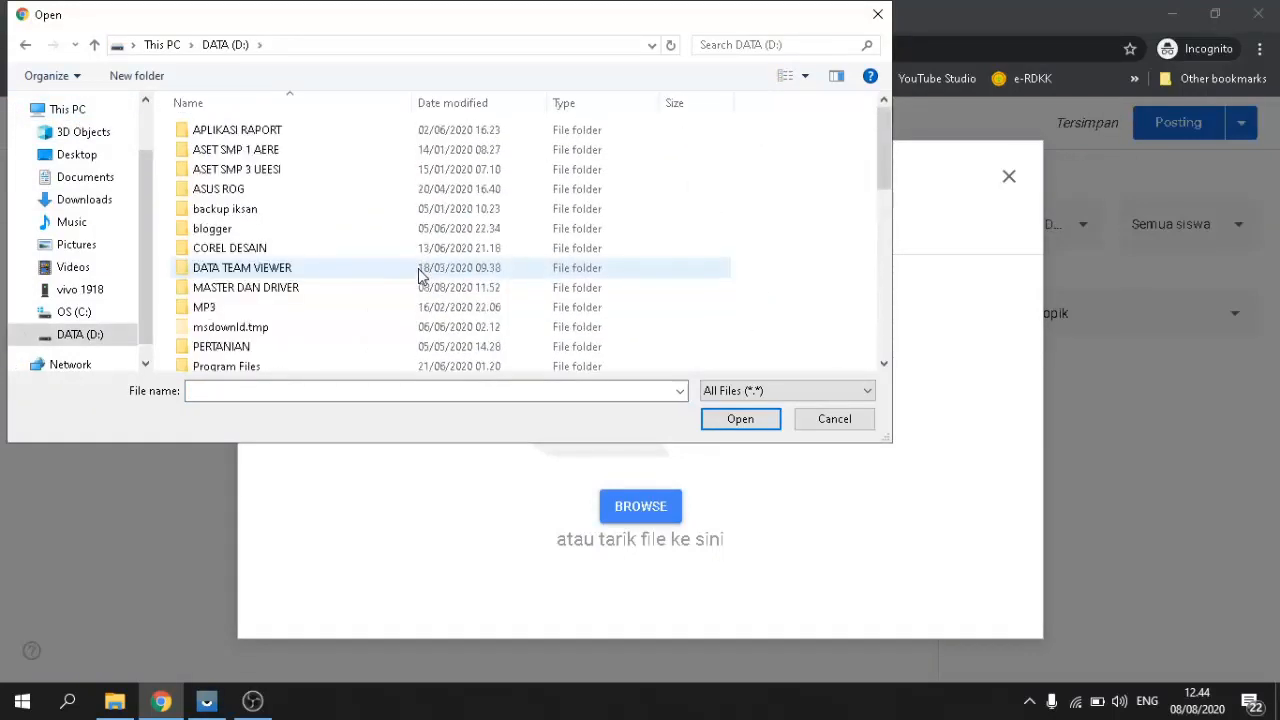
{"action": "scroll", "coordinate": [268, 277], "scroll_direction": "down", "scroll_amount": 3}
{"action": "double_click", "coordinate": [257, 341]}
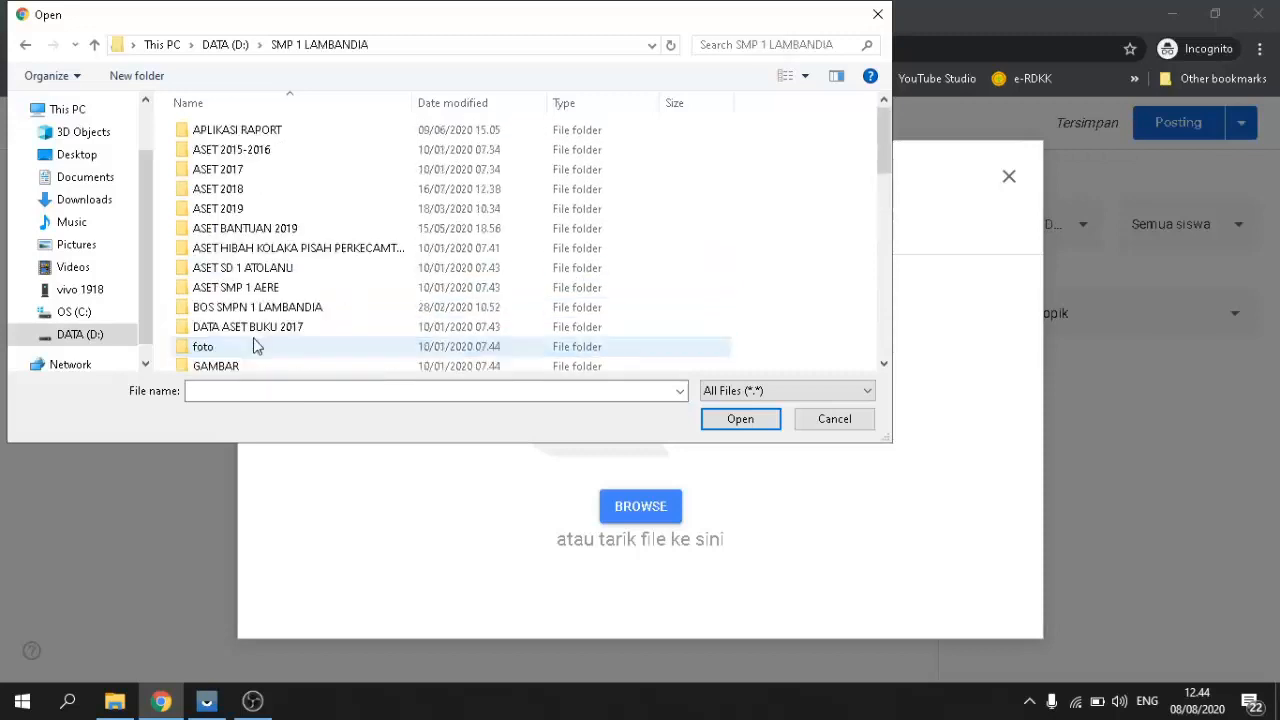
{"action": "scroll", "coordinate": [270, 290], "scroll_direction": "down", "scroll_amount": 4}
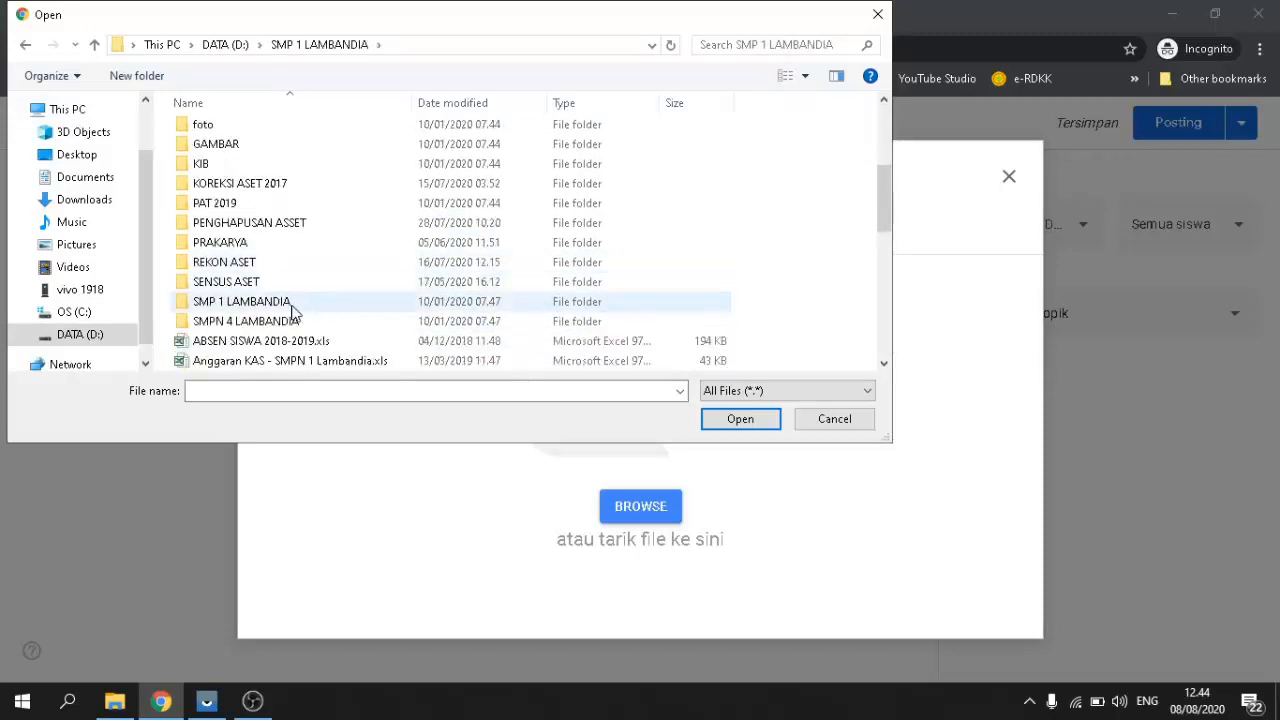
{"action": "double_click", "coordinate": [252, 243]}
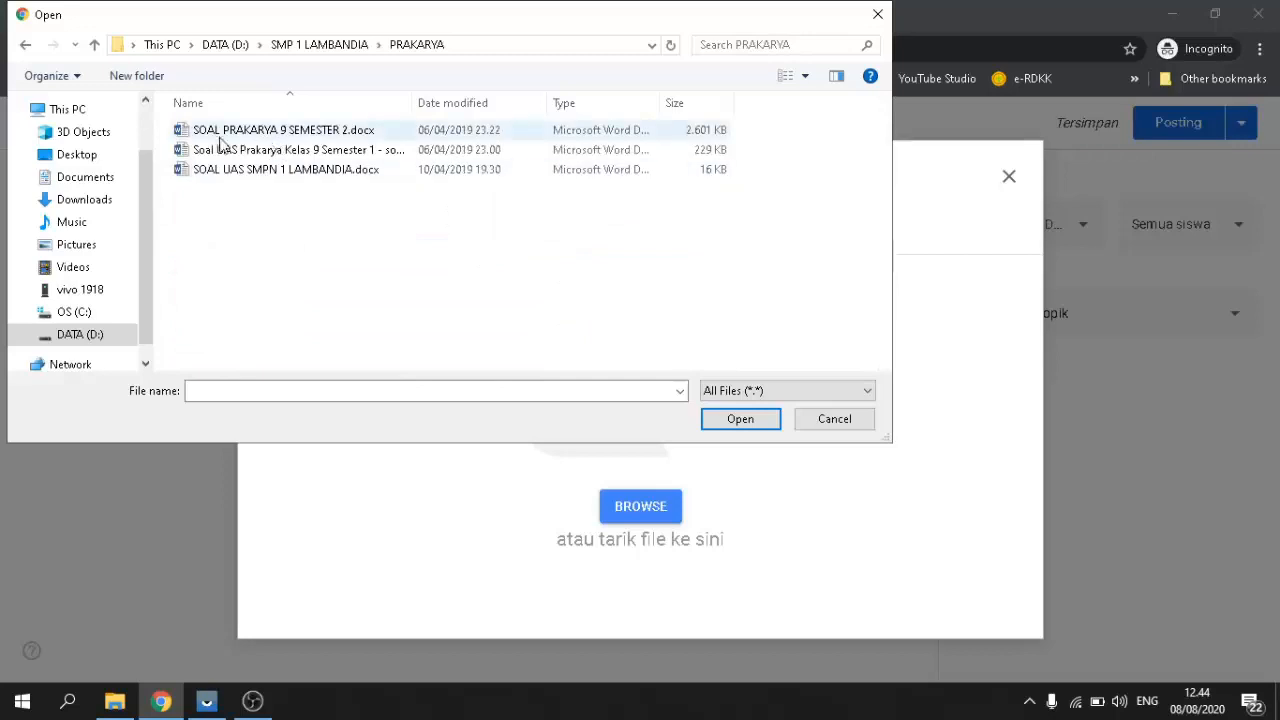
{"action": "left_click", "coordinate": [26, 47]}
{"action": "scroll", "coordinate": [266, 305], "scroll_direction": "down", "scroll_amount": 3}
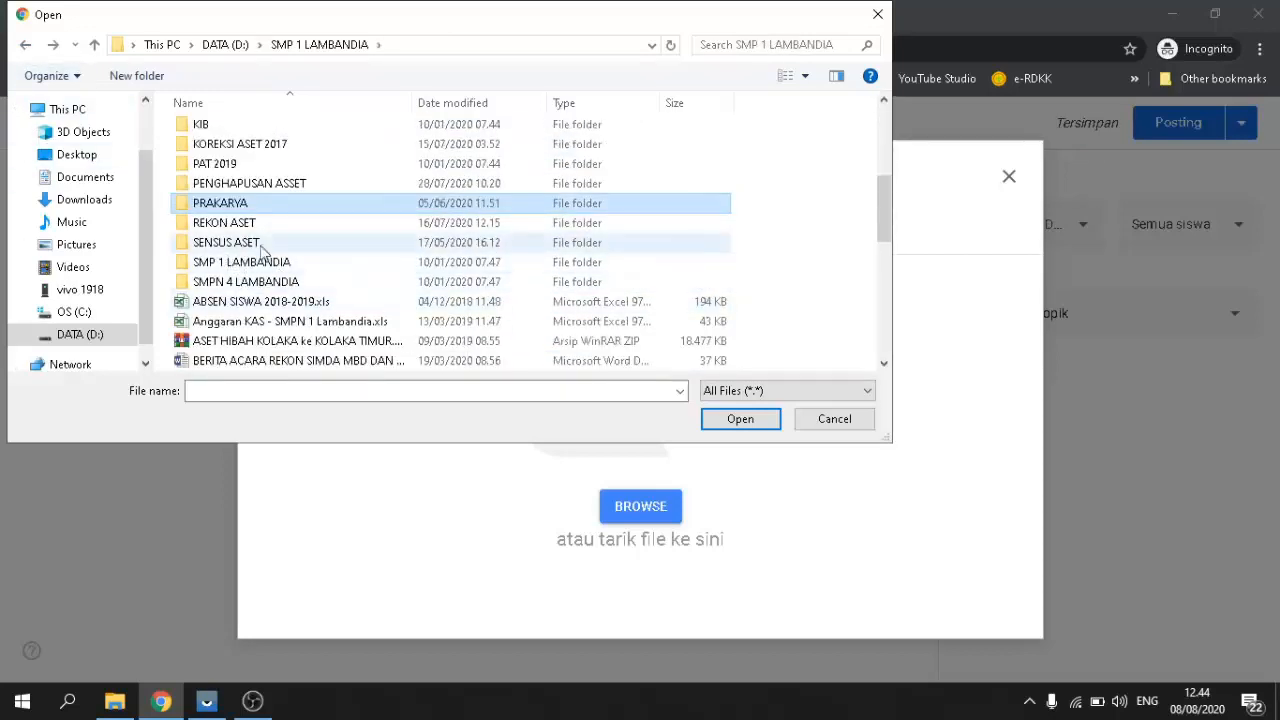
{"action": "scroll", "coordinate": [236, 242], "scroll_direction": "up", "scroll_amount": 2}
{"action": "scroll", "coordinate": [236, 242], "scroll_direction": "up", "scroll_amount": 3}
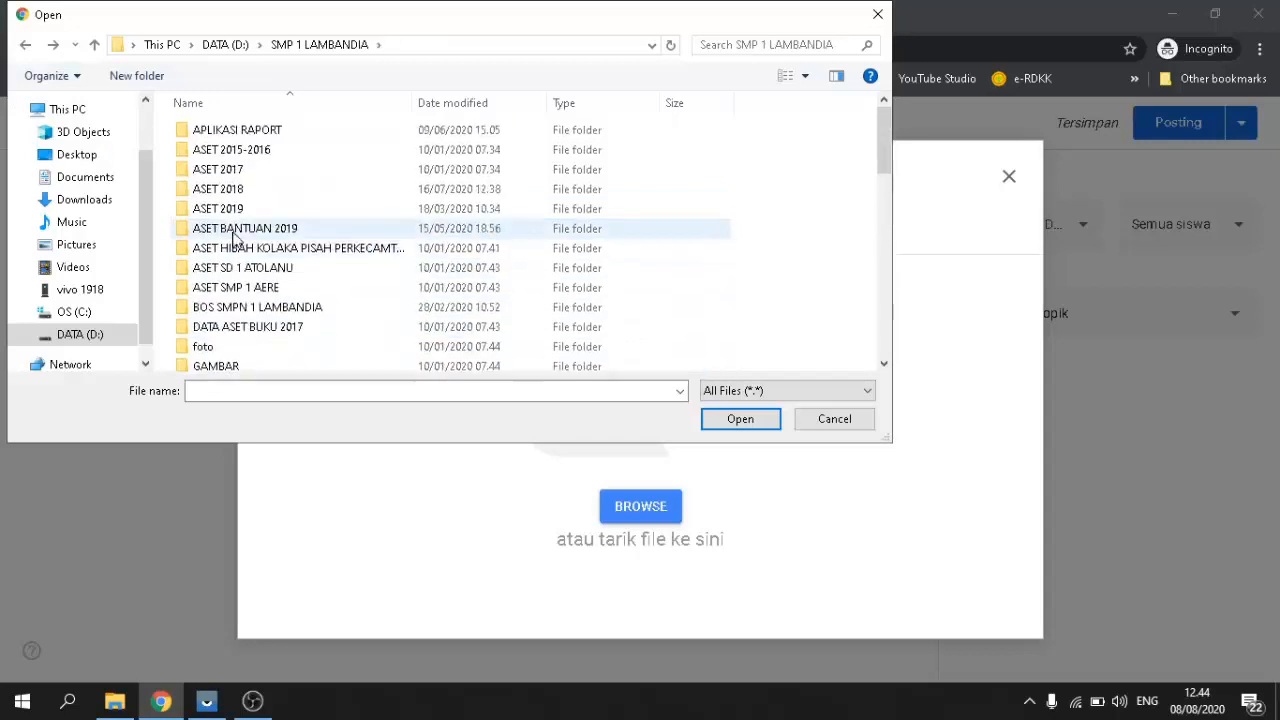
{"action": "scroll", "coordinate": [236, 242], "scroll_direction": "down", "scroll_amount": 3}
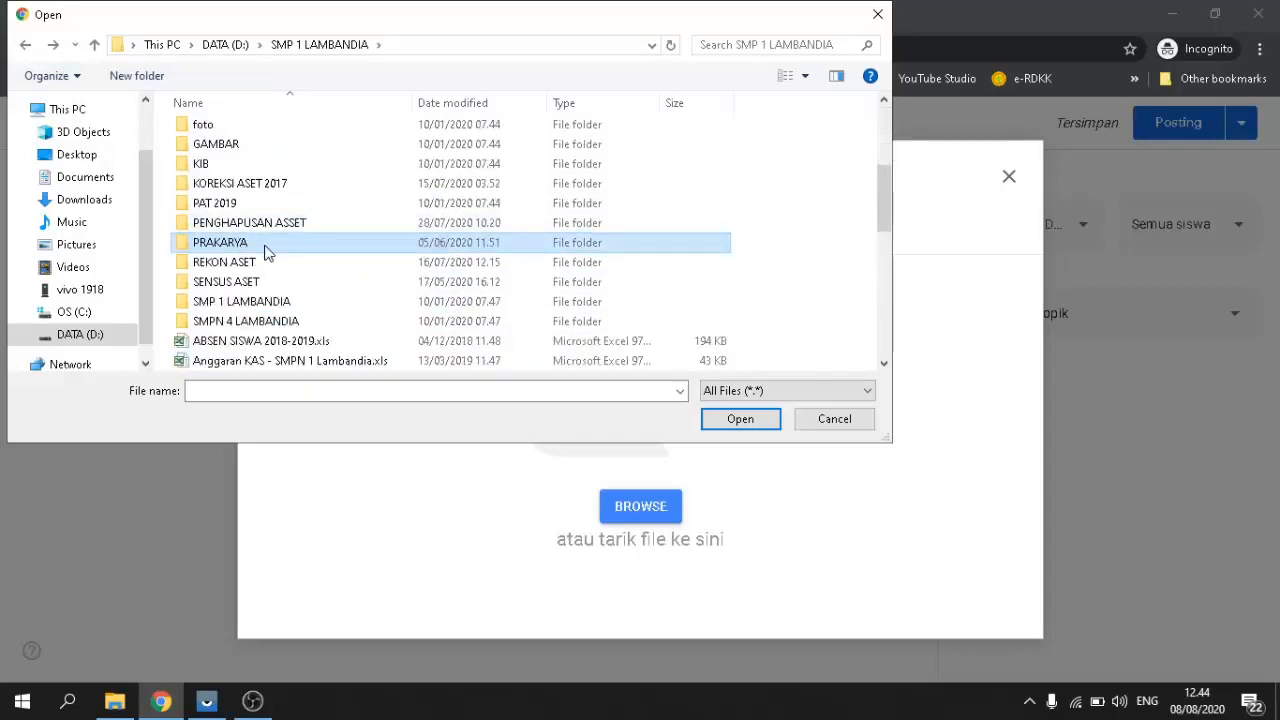
{"action": "double_click", "coordinate": [266, 253]}
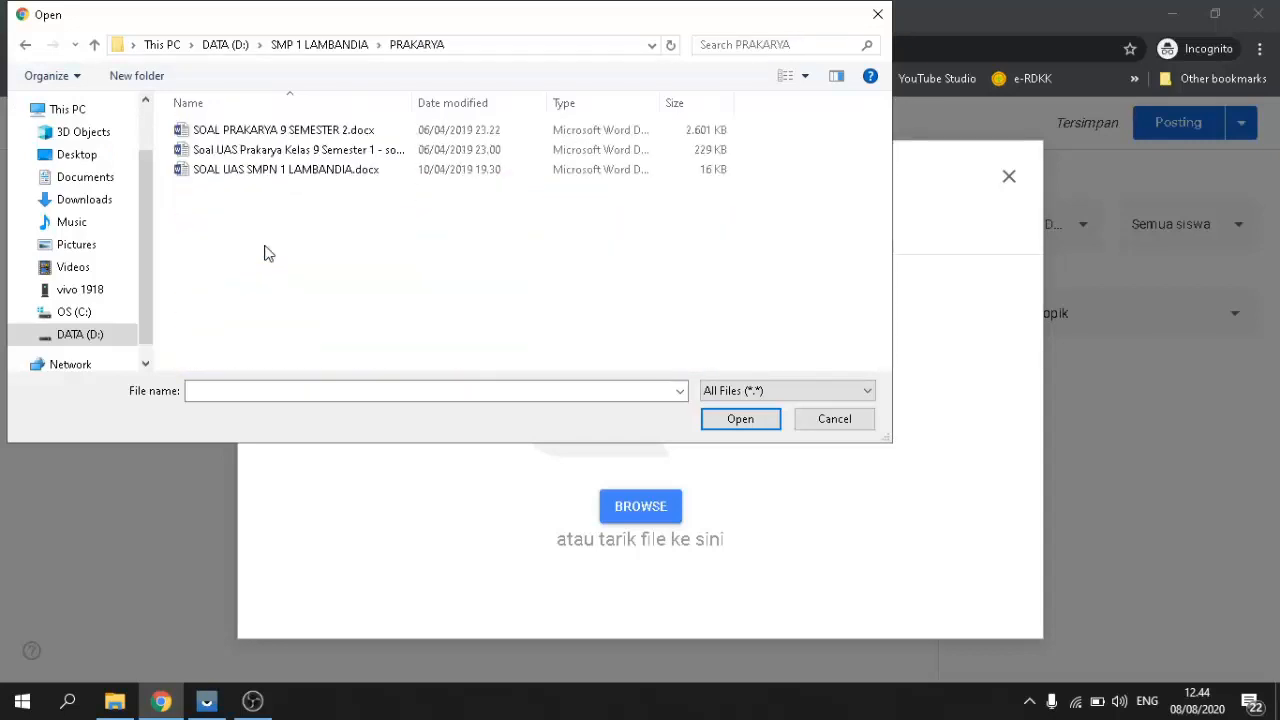
Step: Rename SOAL PRAKARYA 9 SEMESTER 2.docx to MATERI.docx and upload it
{"action": "left_click", "coordinate": [228, 132]}
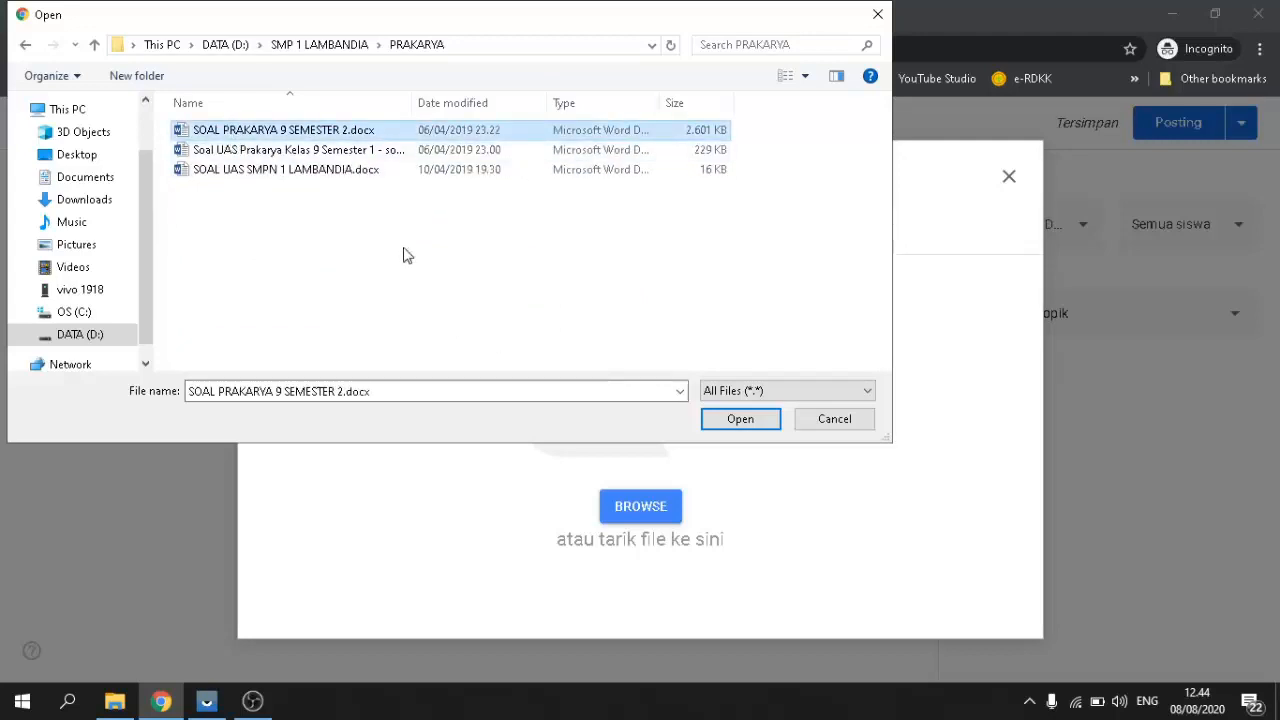
{"action": "left_click", "coordinate": [262, 131]}
{"action": "right_click", "coordinate": [262, 131]}
{"action": "key", "text": "Escape"}
{"action": "key", "text": "F2"}
{"action": "type", "text": "mater"}
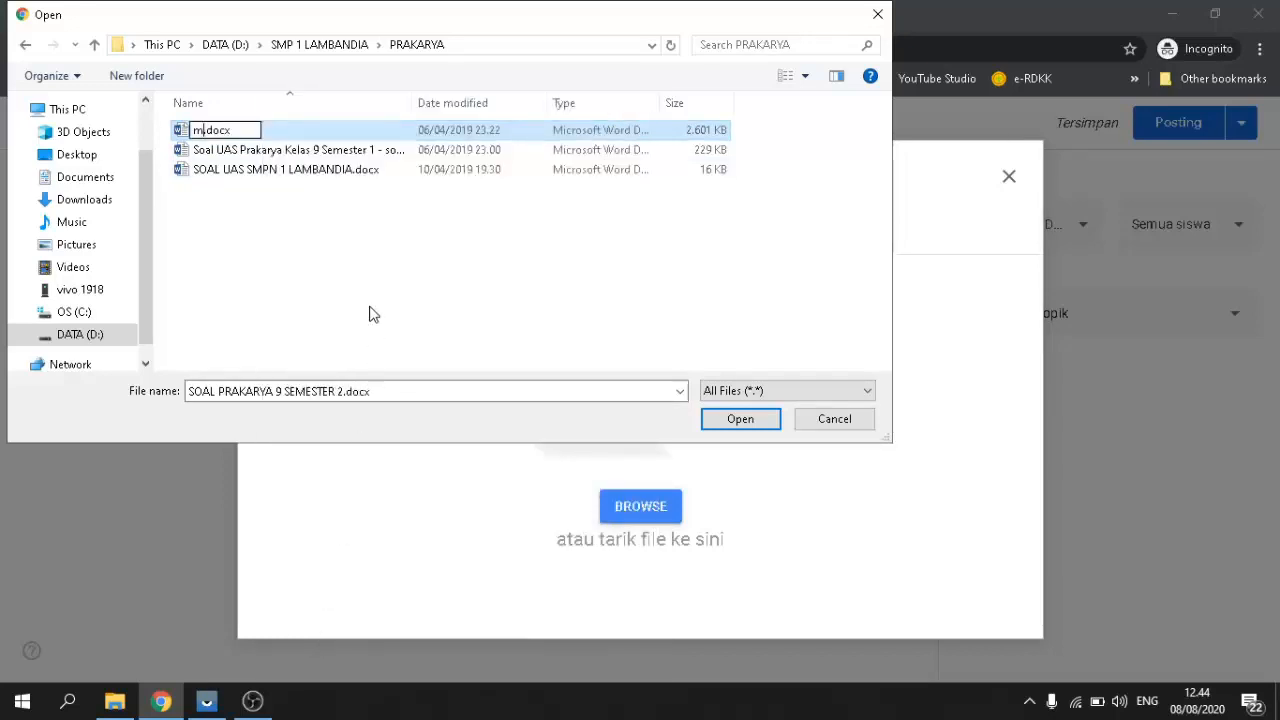
{"action": "key", "text": "BackSpace"}
{"action": "key", "text": "BackSpace"}
{"action": "key", "text": "BackSpace"}
{"action": "key", "text": "BackSpace"}
{"action": "key", "text": "BackSpace"}
{"action": "type", "text": "MATER"}
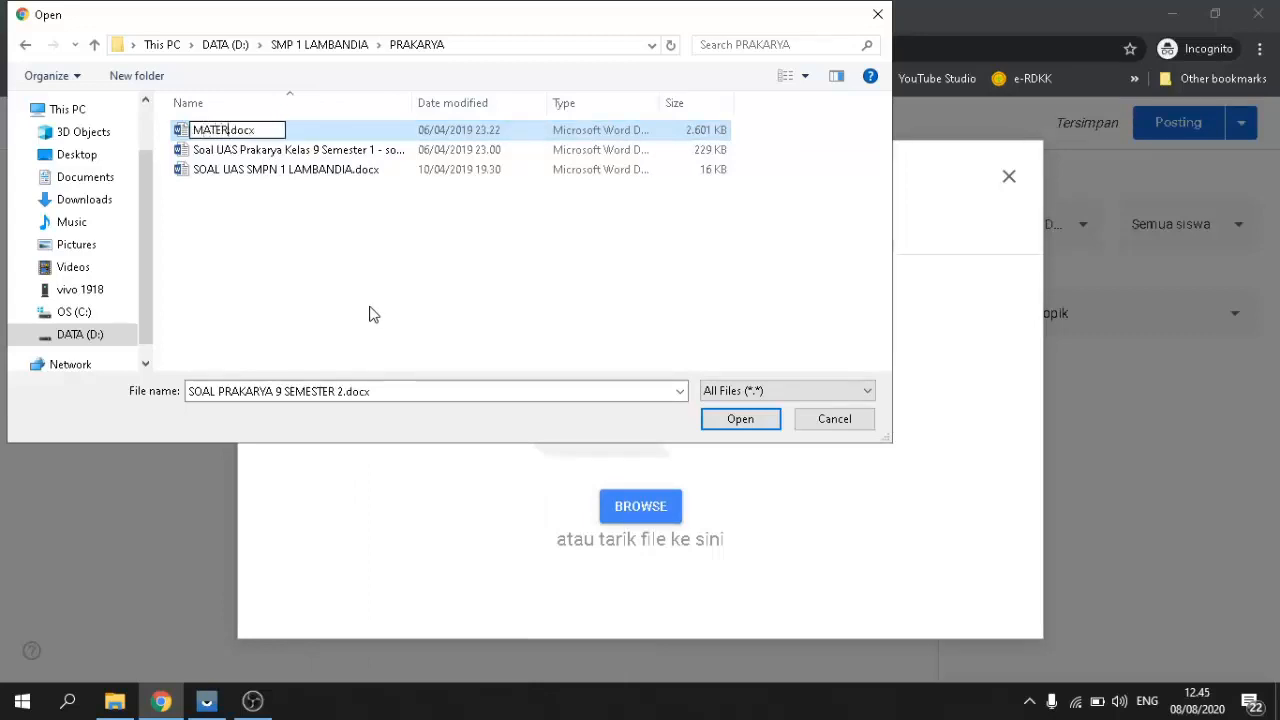
{"action": "type", "text": "I"}
{"action": "key", "text": "Return"}
{"action": "left_click", "coordinate": [226, 130]}
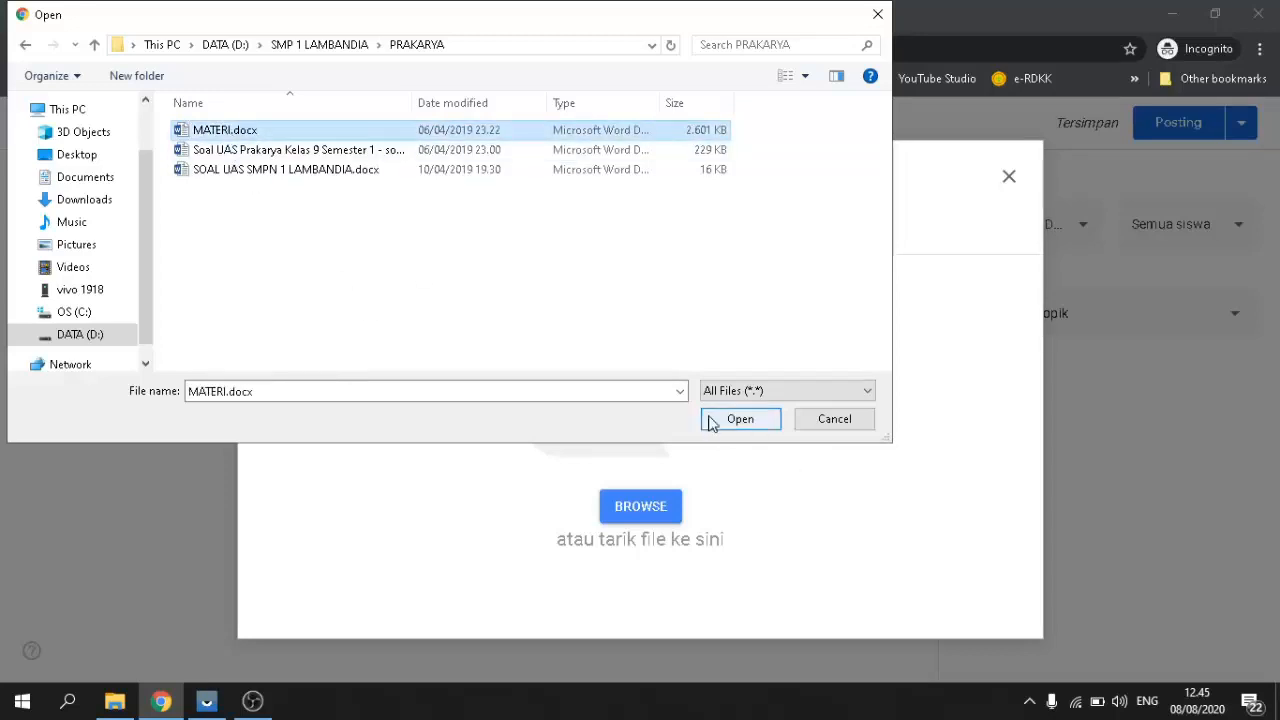
{"action": "left_click", "coordinate": [740, 425]}
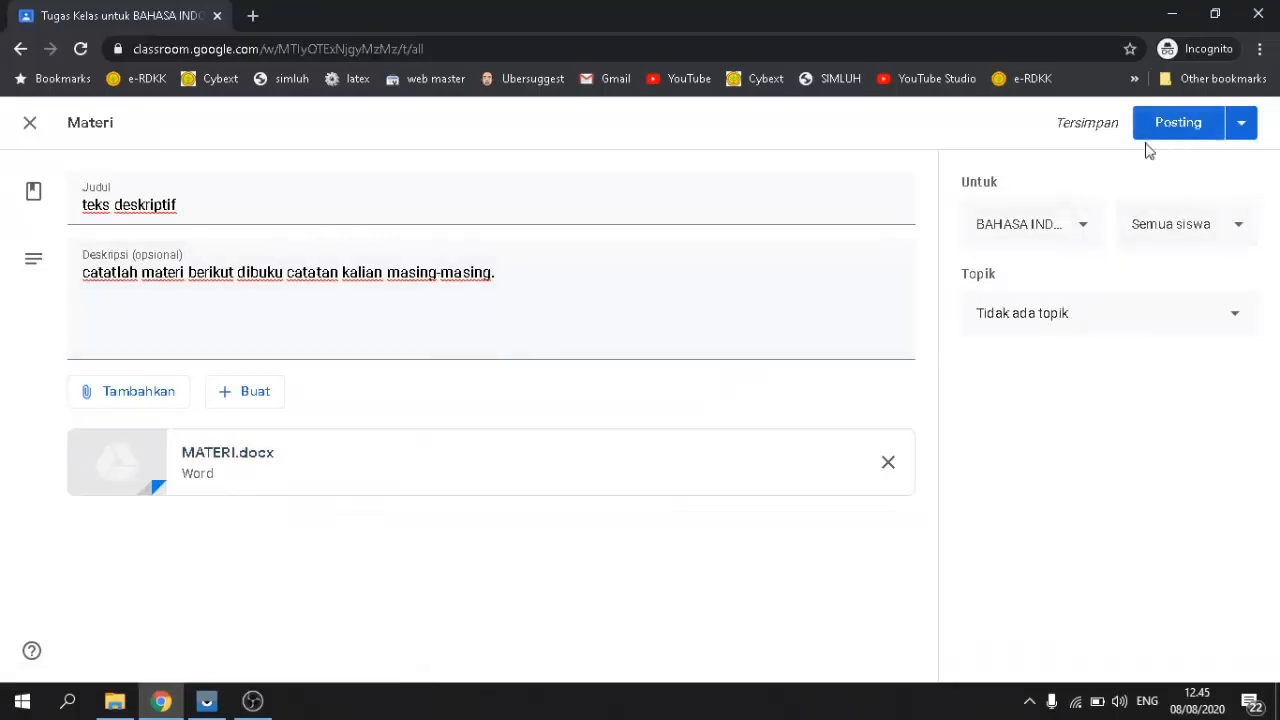
Step: Post the teks deskriptif material and view it on the class Forum stream
{"action": "left_click", "coordinate": [1178, 128]}
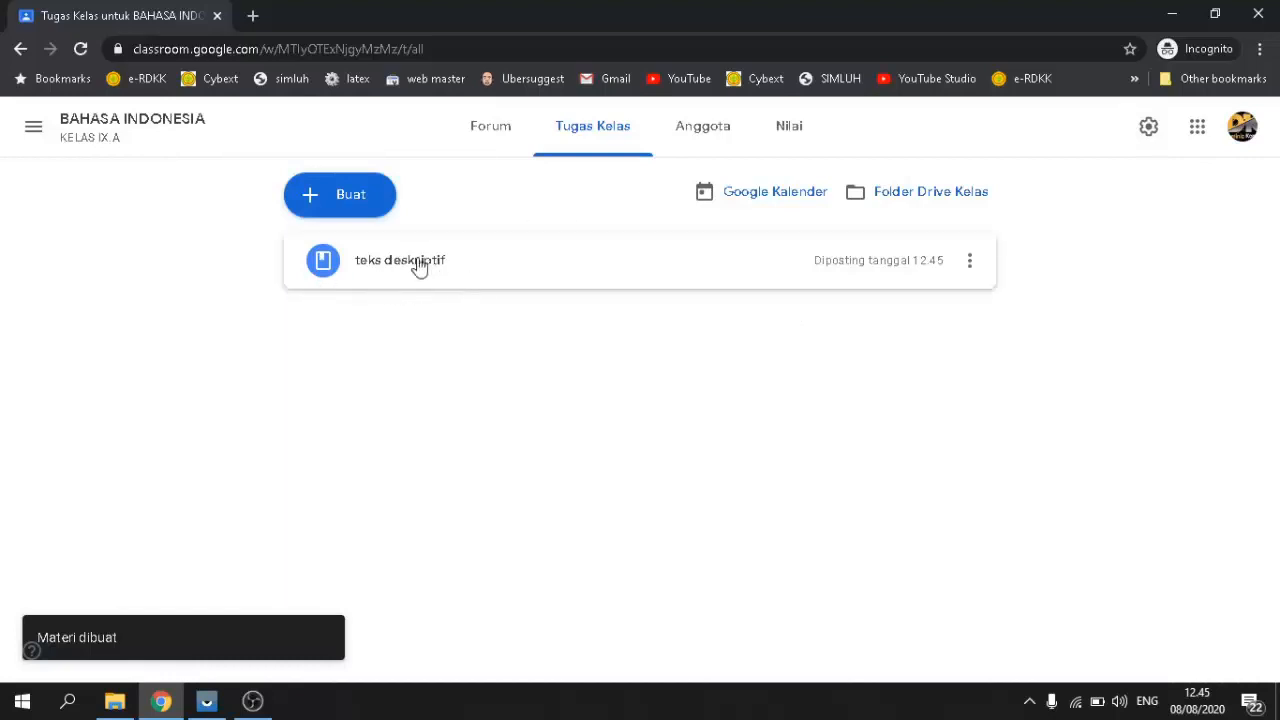
{"action": "left_click", "coordinate": [478, 136]}
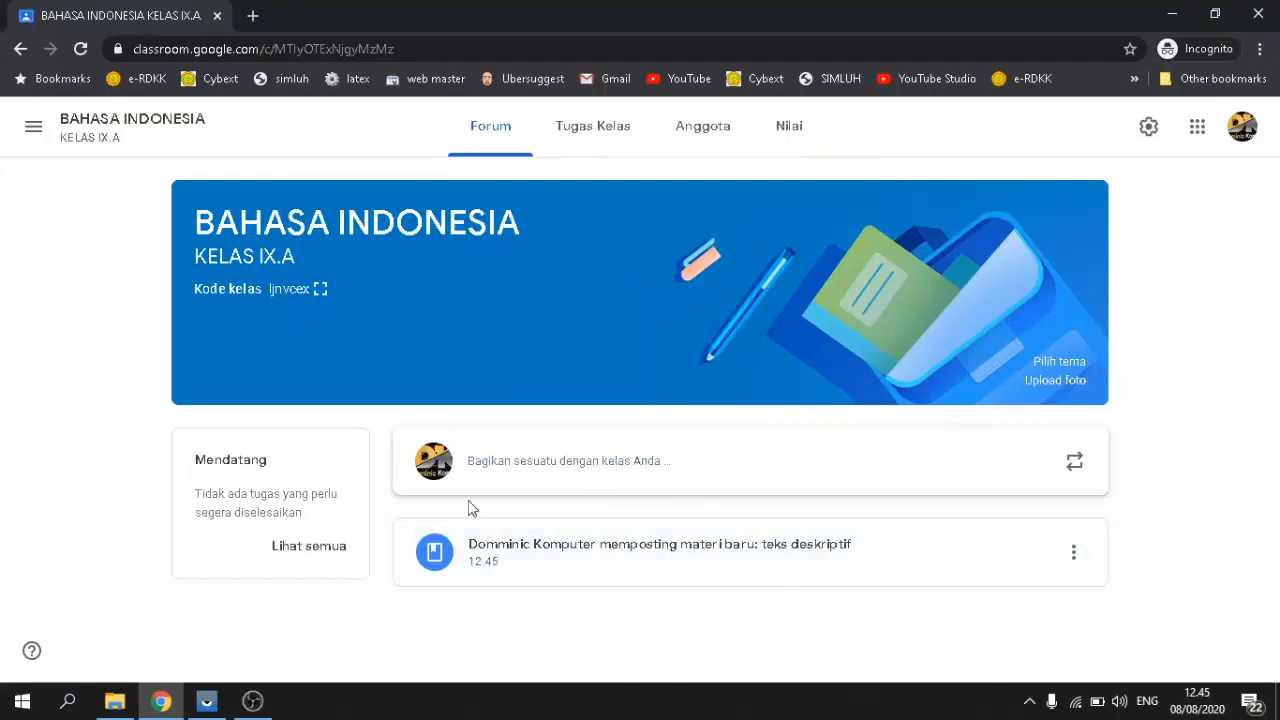
Step: Bring the mirrored VIVO 1918 phone window showing Gmail to the front
{"action": "left_click", "coordinate": [210, 698]}
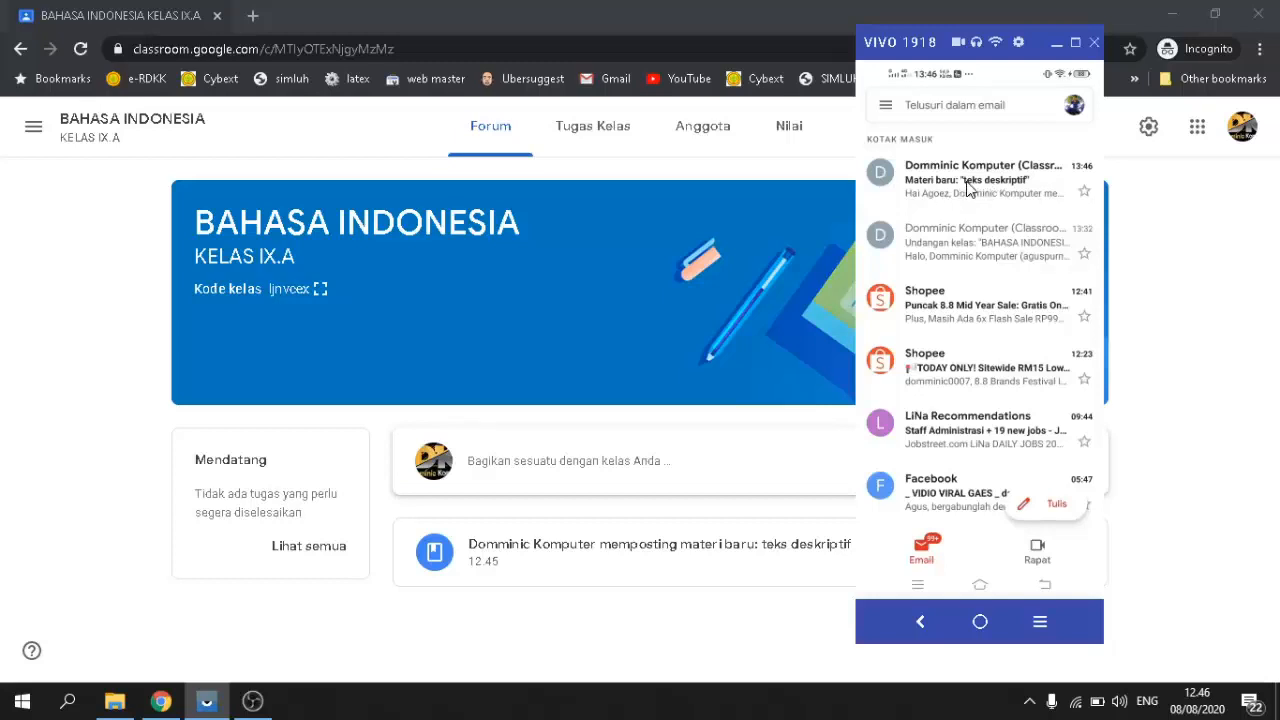
Step: On the phone, open the 'Materi baru: teks deskriptif' email, follow BUKA, and open MATERI.docx
{"action": "left_click", "coordinate": [967, 188]}
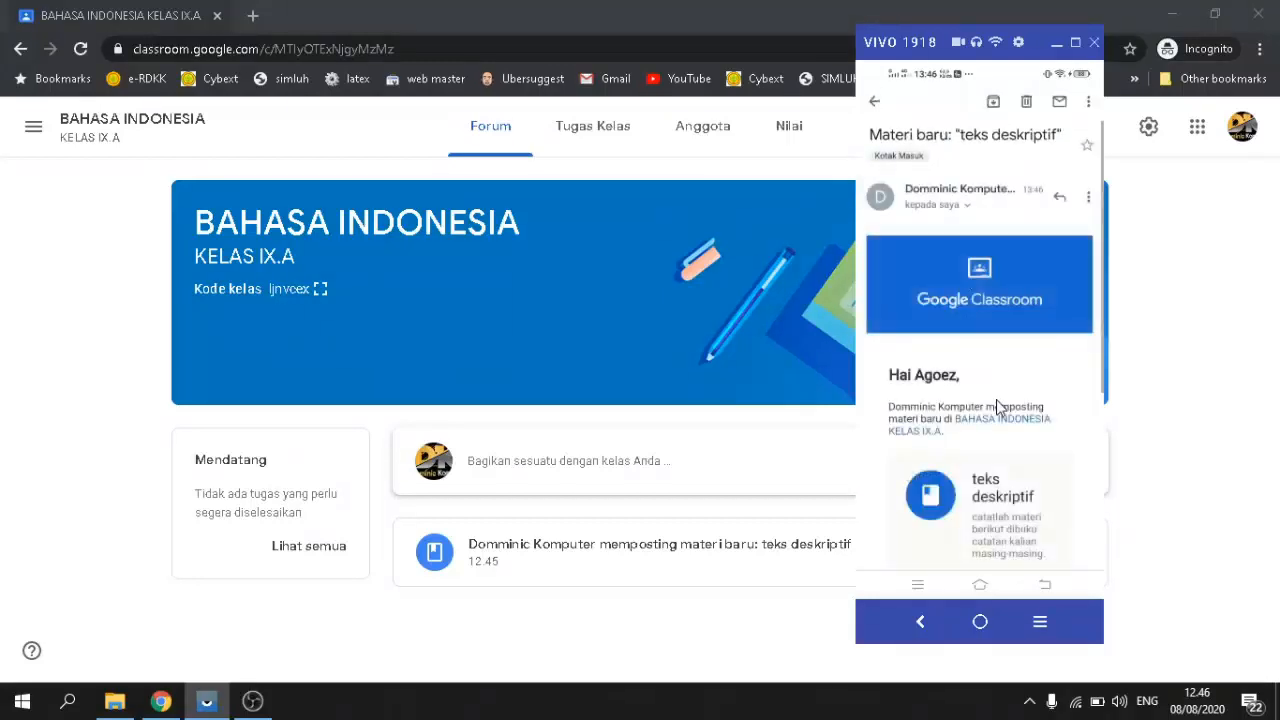
{"action": "scroll", "coordinate": [996, 406], "scroll_direction": "down", "scroll_amount": 5}
{"action": "scroll", "coordinate": [1044, 430], "scroll_direction": "up", "scroll_amount": 2}
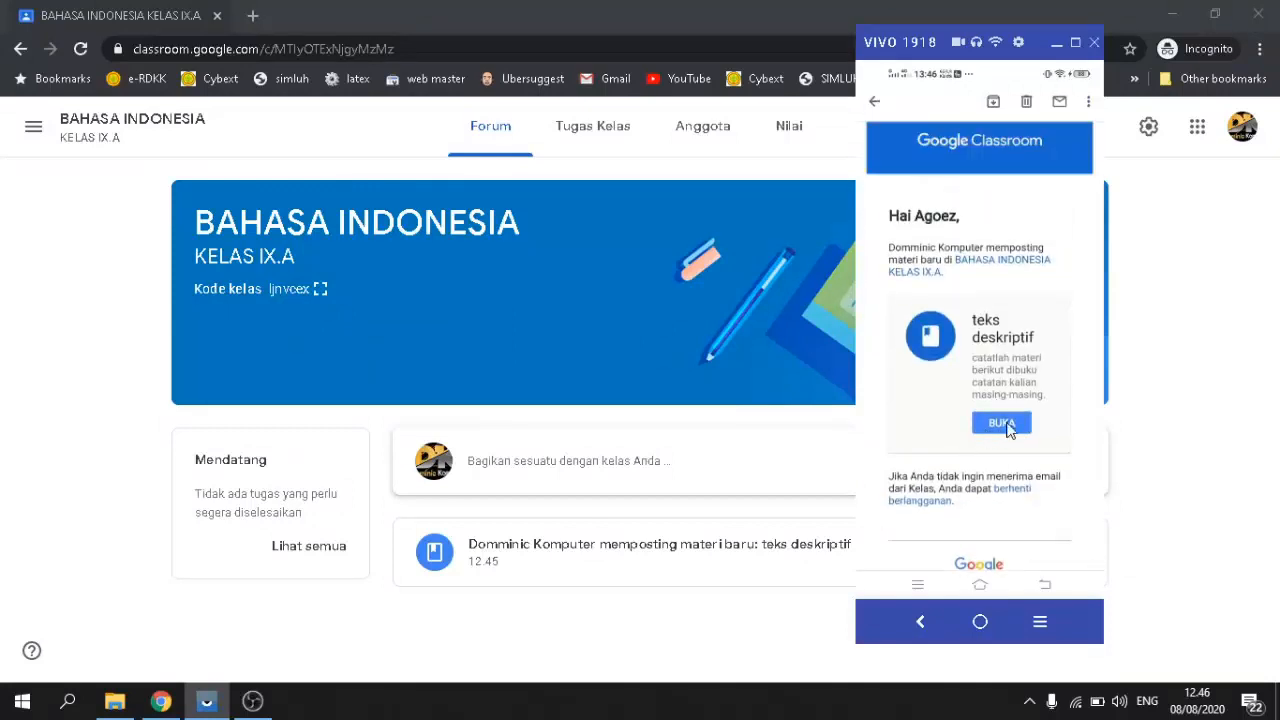
{"action": "scroll", "coordinate": [1008, 428], "scroll_direction": "down", "scroll_amount": 3}
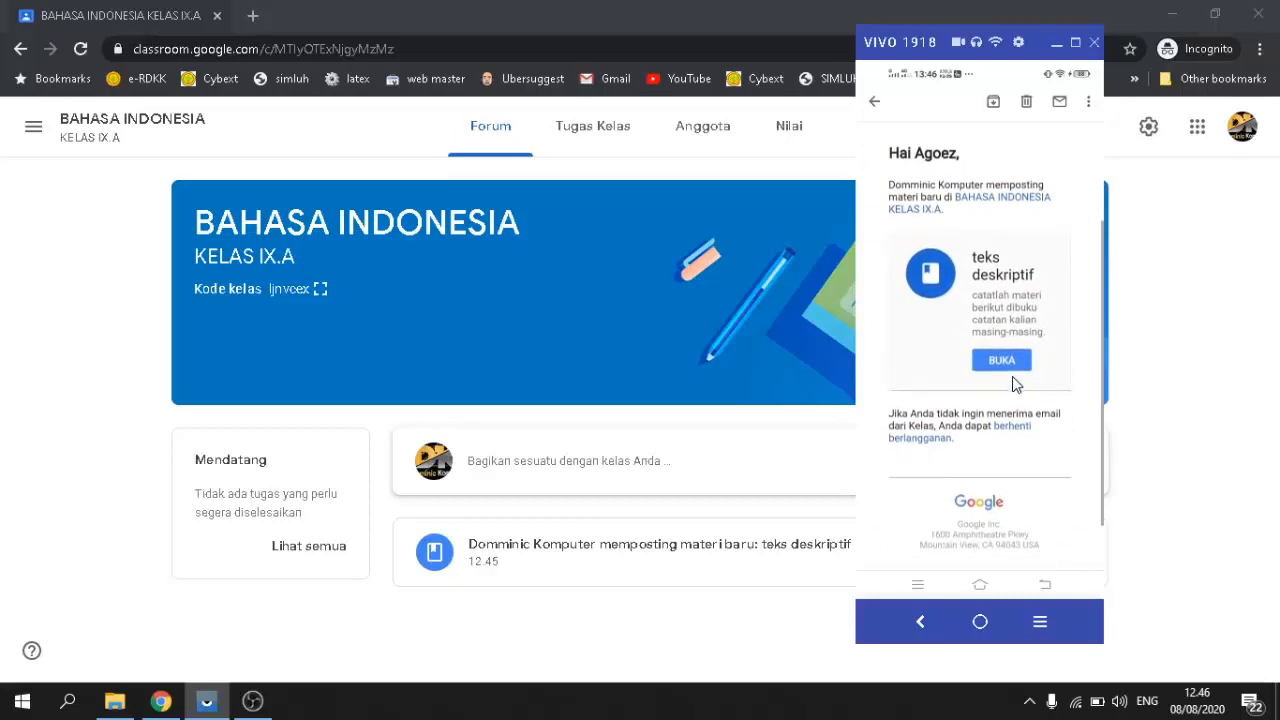
{"action": "scroll", "coordinate": [1005, 340], "scroll_direction": "up", "scroll_amount": 1}
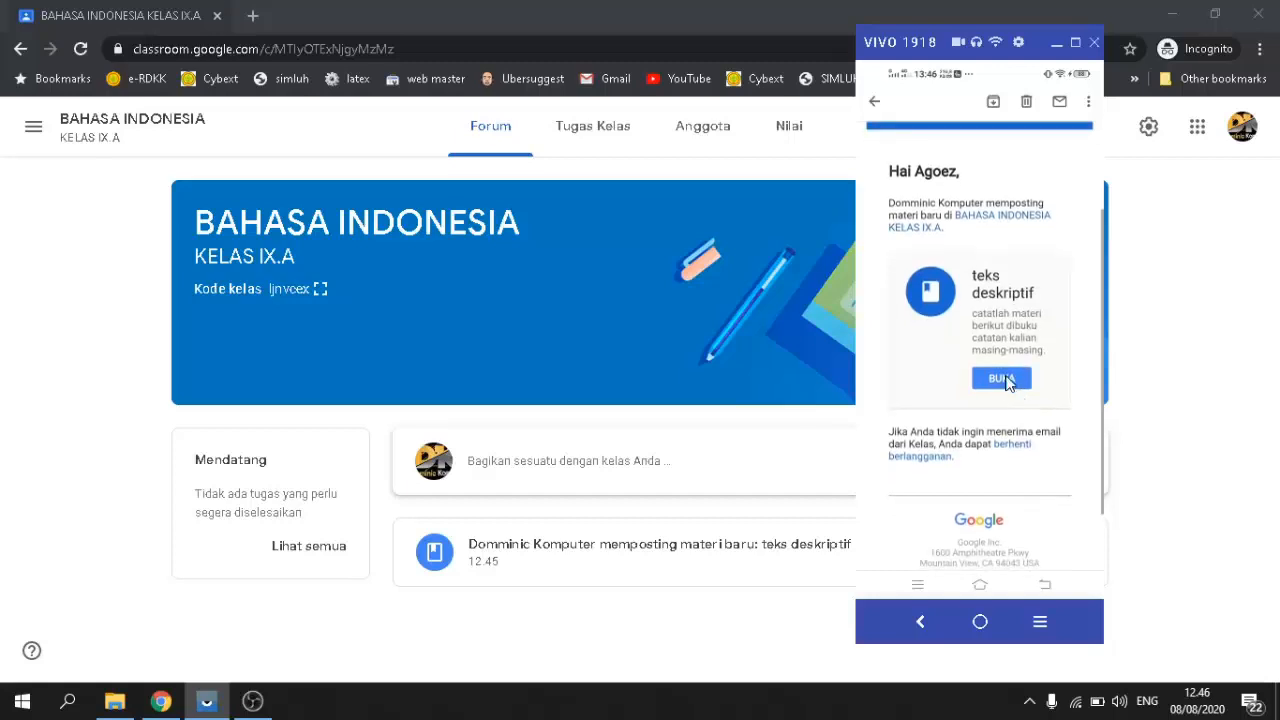
{"action": "left_click", "coordinate": [1002, 391]}
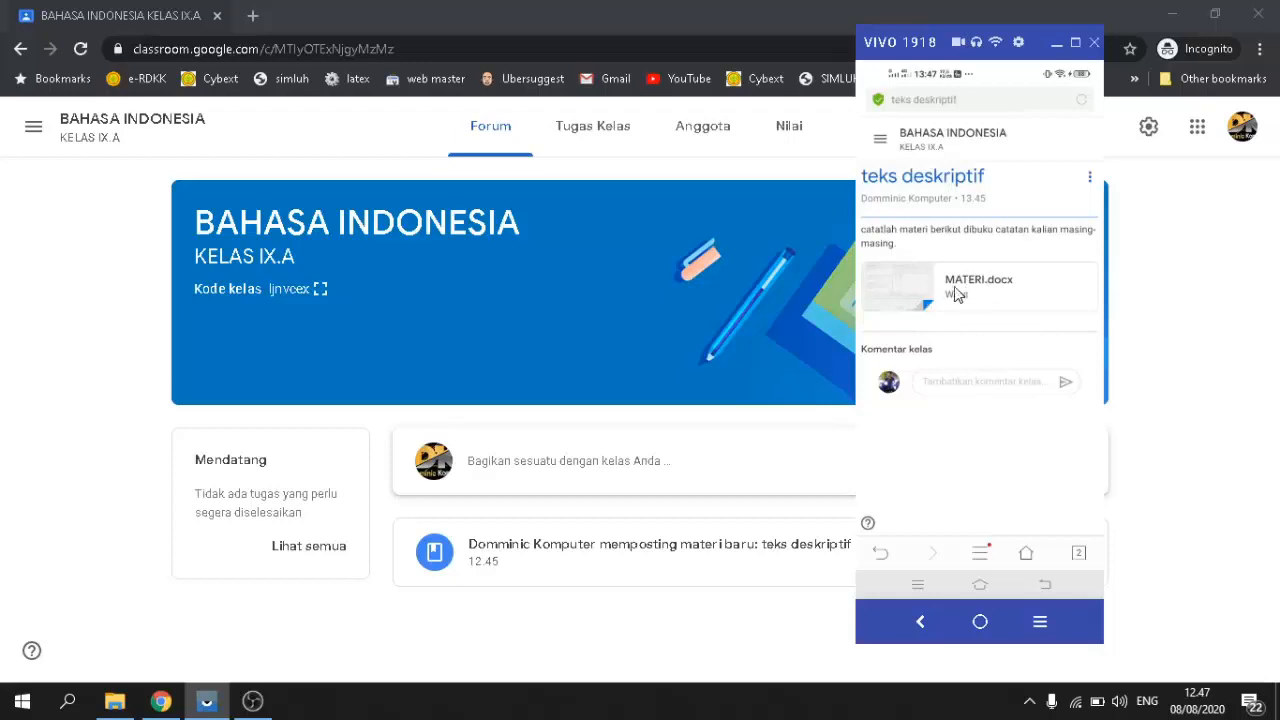
{"action": "left_click", "coordinate": [933, 285]}
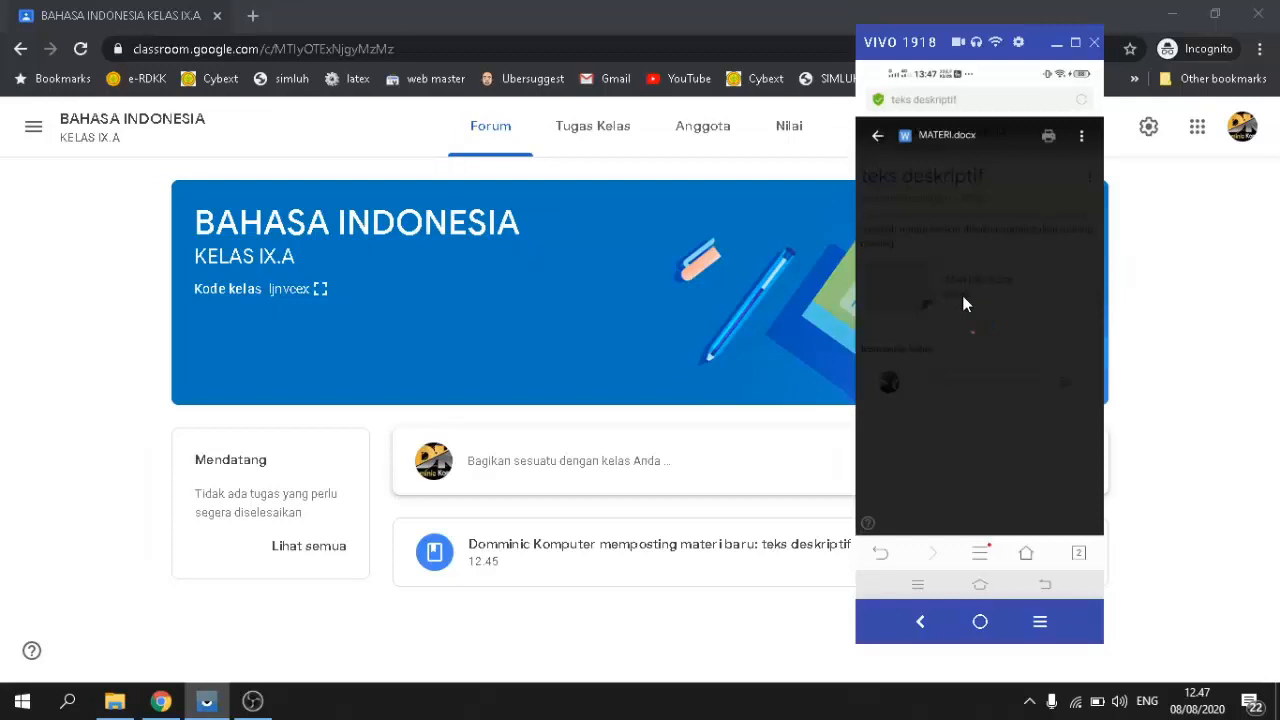
Step: Scroll the mirrored MATERI.docx back to its first page, then minimize the ApowerMirror window
{"action": "scroll", "coordinate": [993, 325], "scroll_direction": "down", "scroll_amount": 5}
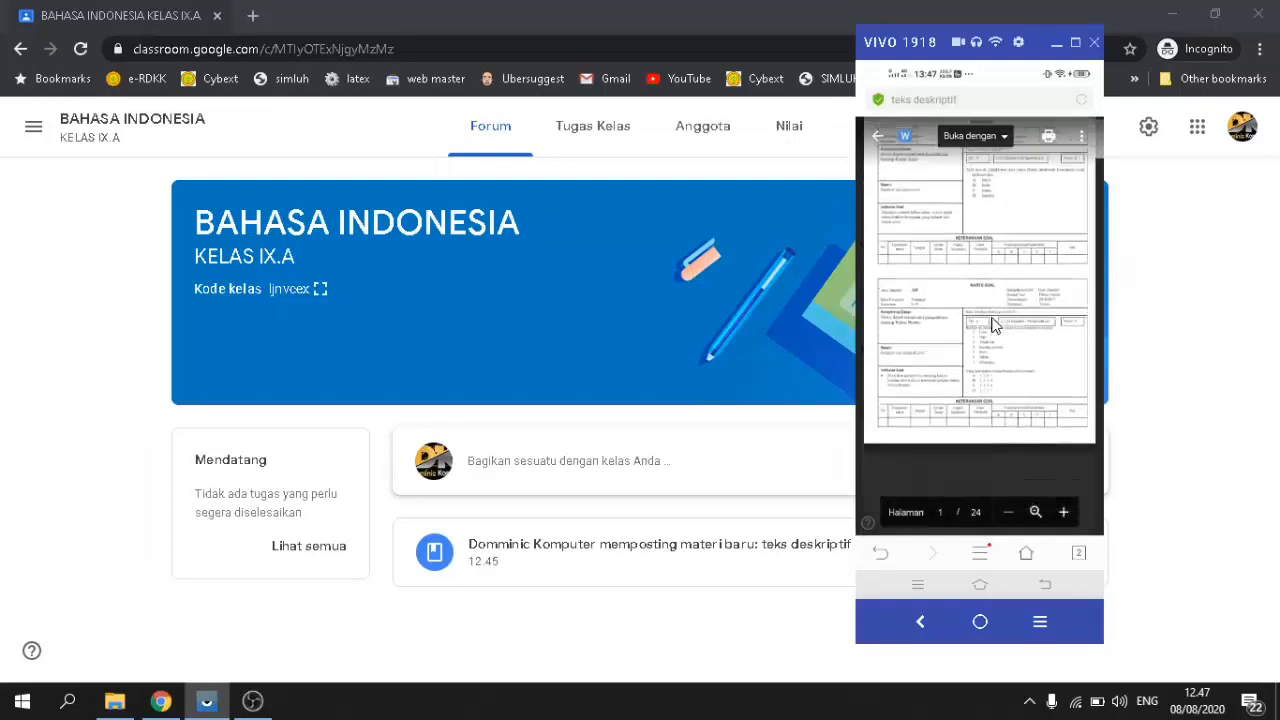
{"action": "scroll", "coordinate": [993, 325], "scroll_direction": "down", "scroll_amount": 8}
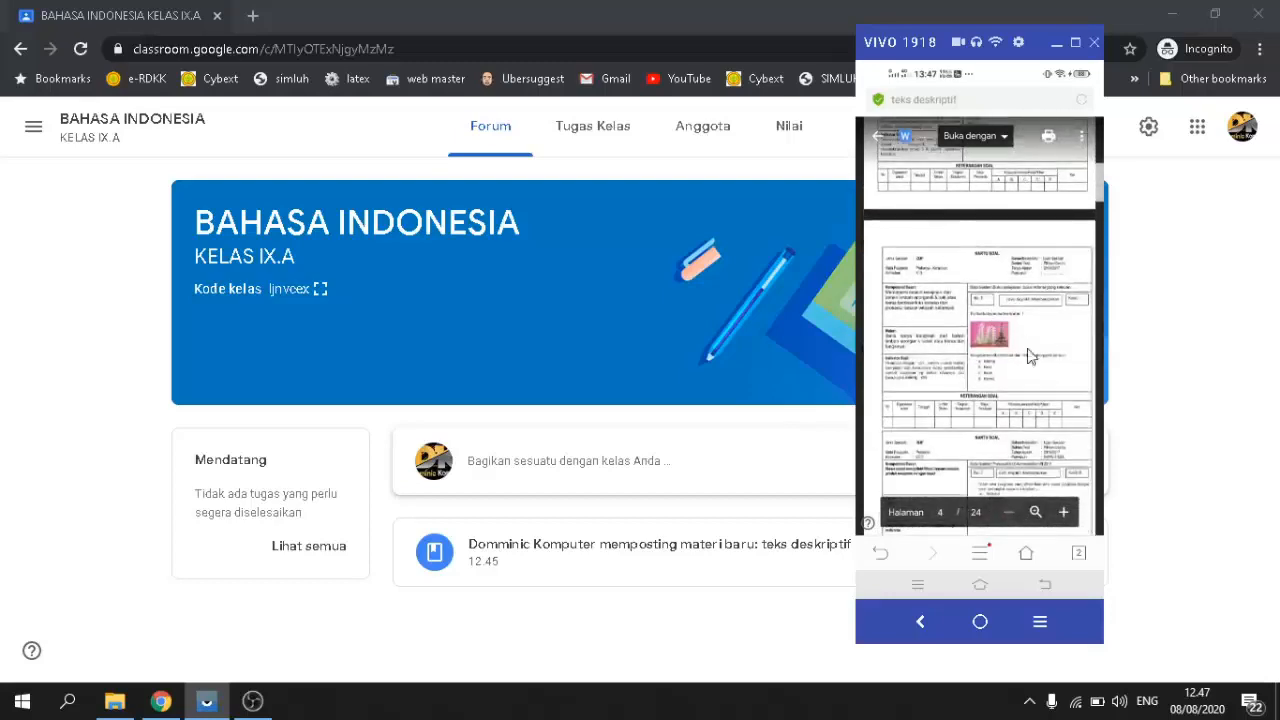
{"action": "scroll", "coordinate": [990, 328], "scroll_direction": "down", "scroll_amount": 5}
{"action": "scroll", "coordinate": [988, 331], "scroll_direction": "down", "scroll_amount": 15}
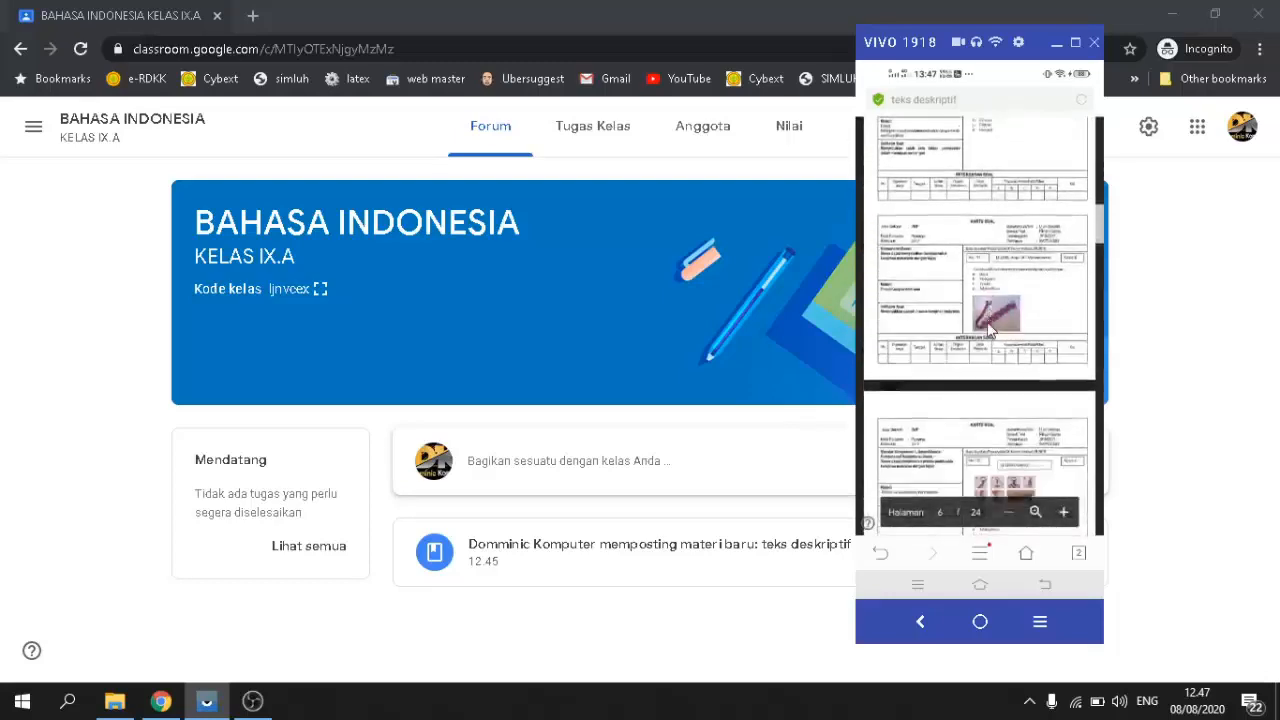
{"action": "scroll", "coordinate": [988, 331], "scroll_direction": "down", "scroll_amount": 12}
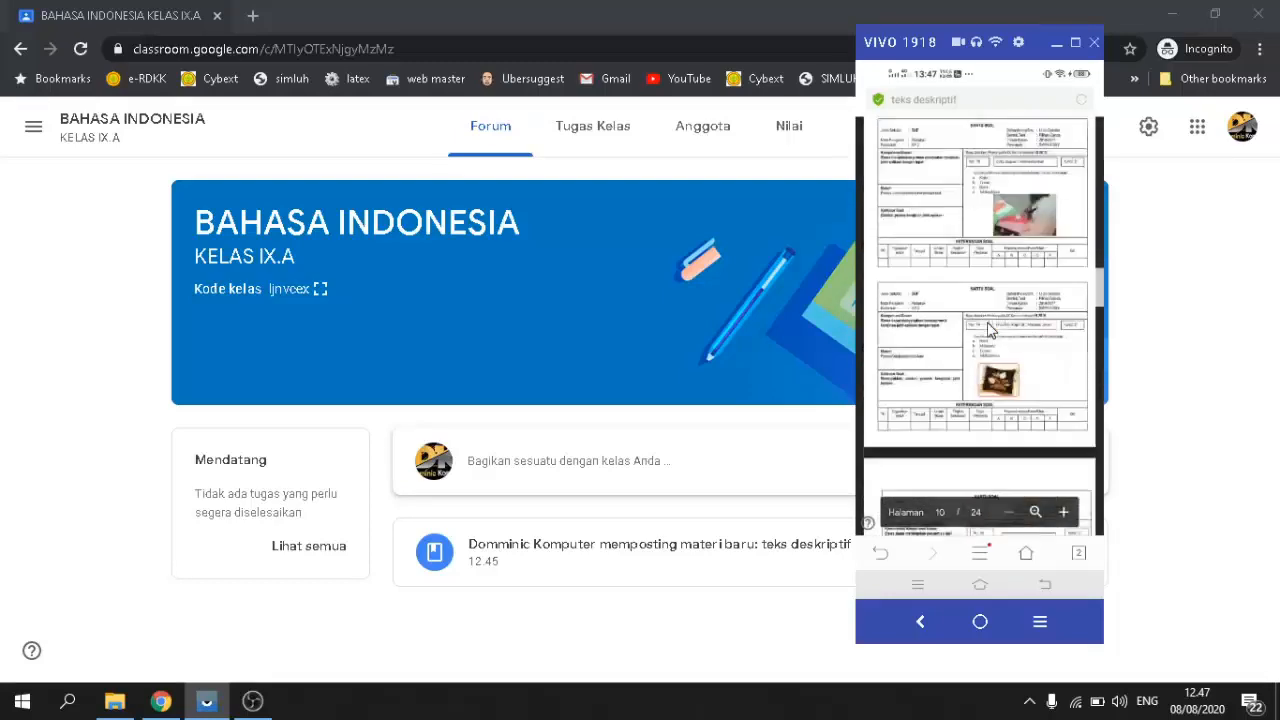
{"action": "scroll", "coordinate": [988, 331], "scroll_direction": "down", "scroll_amount": 12}
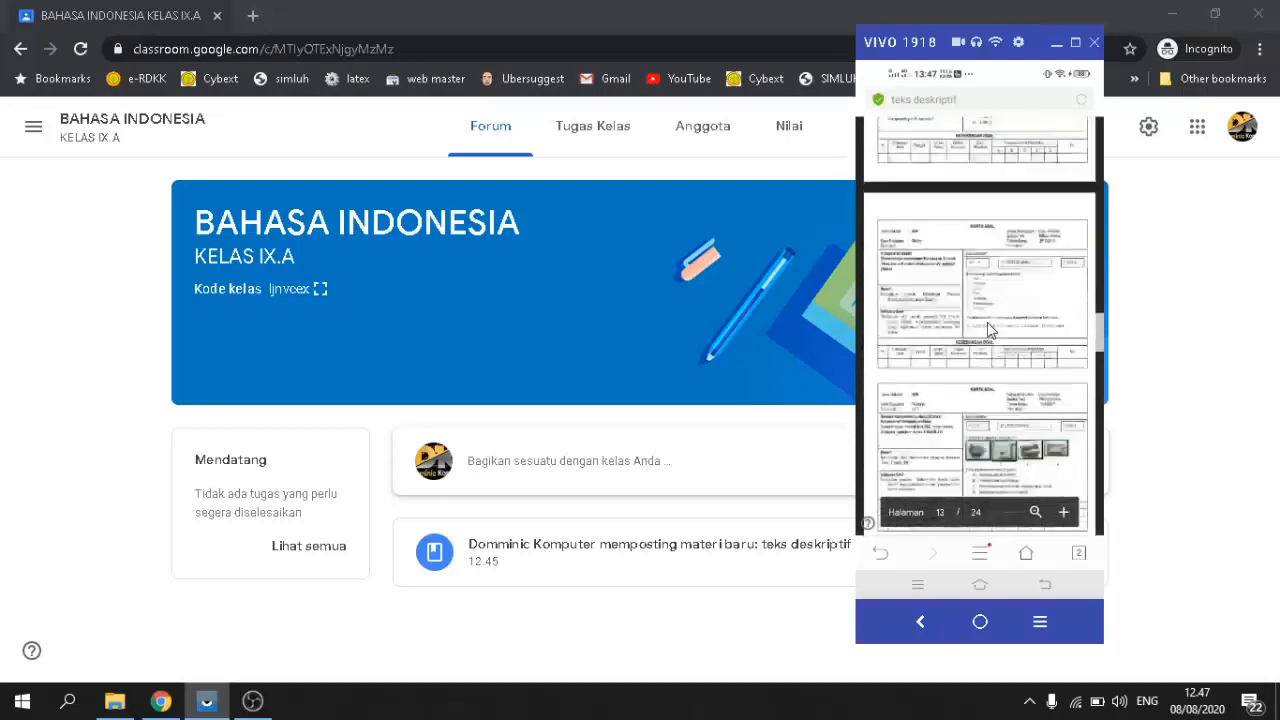
{"action": "scroll", "coordinate": [988, 331], "scroll_direction": "down", "scroll_amount": 5}
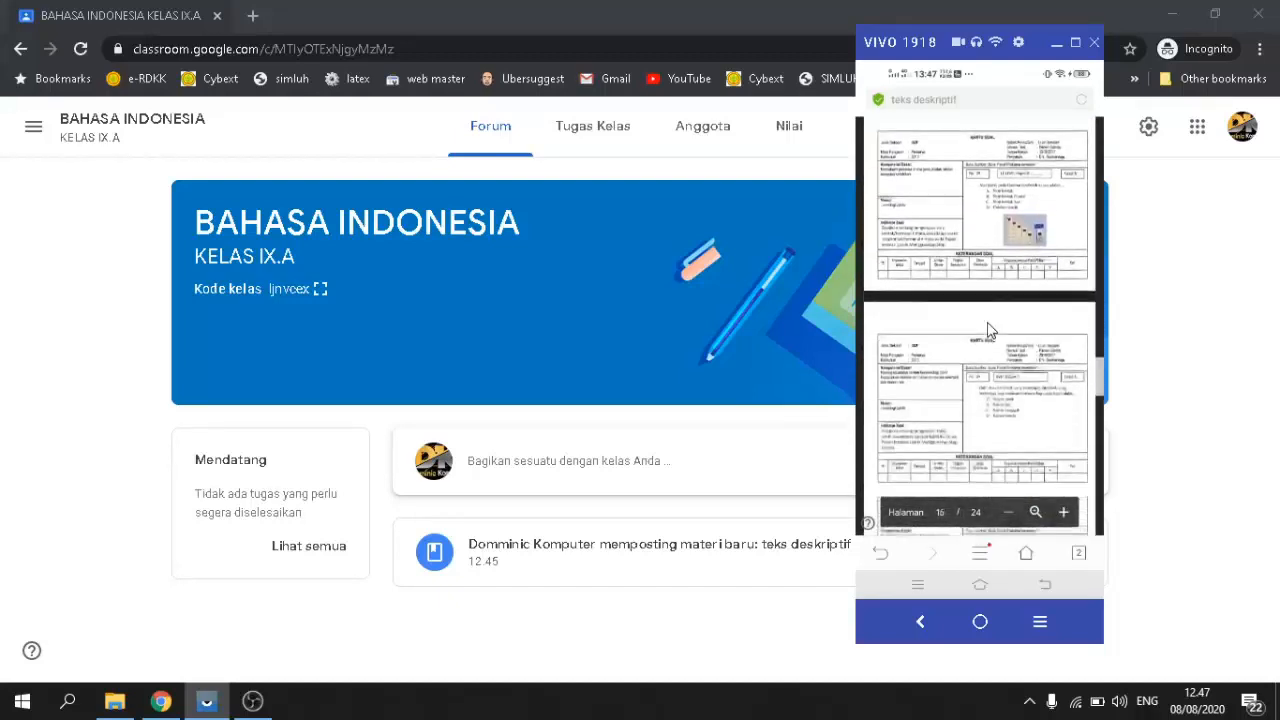
{"action": "scroll", "coordinate": [988, 331], "scroll_direction": "down", "scroll_amount": 5}
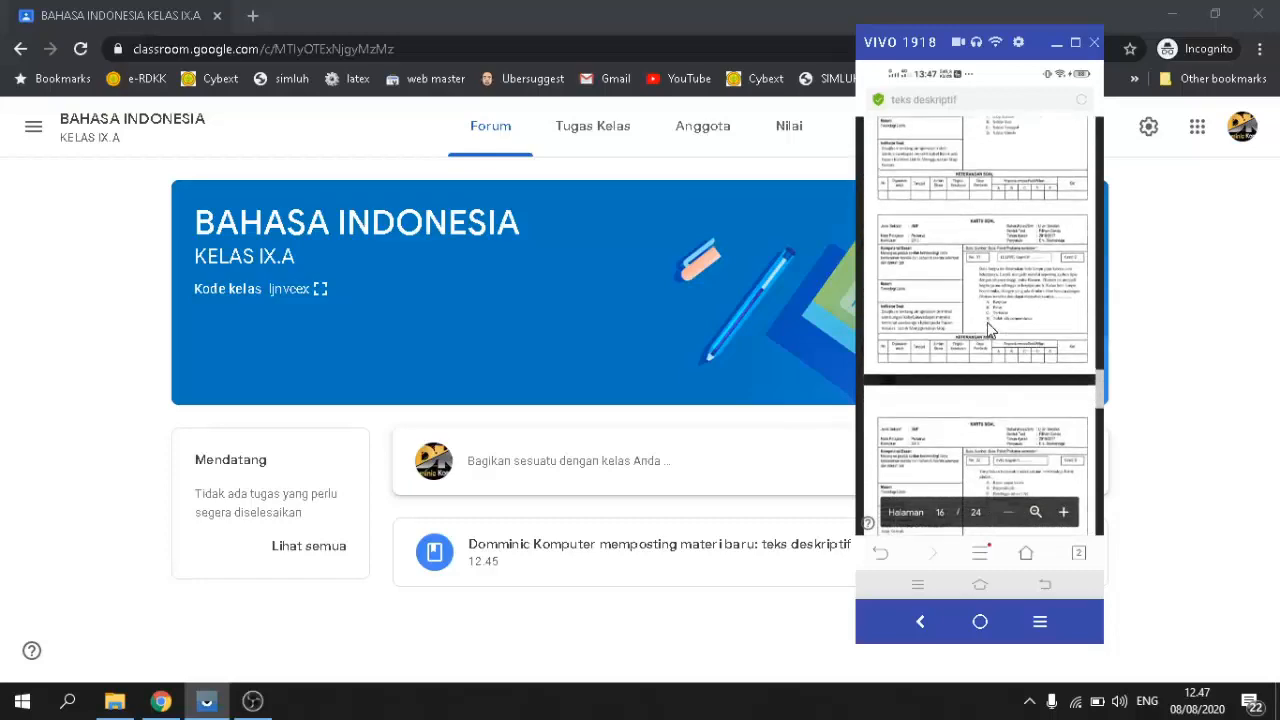
{"action": "scroll", "coordinate": [987, 322], "scroll_direction": "up", "scroll_amount": 10}
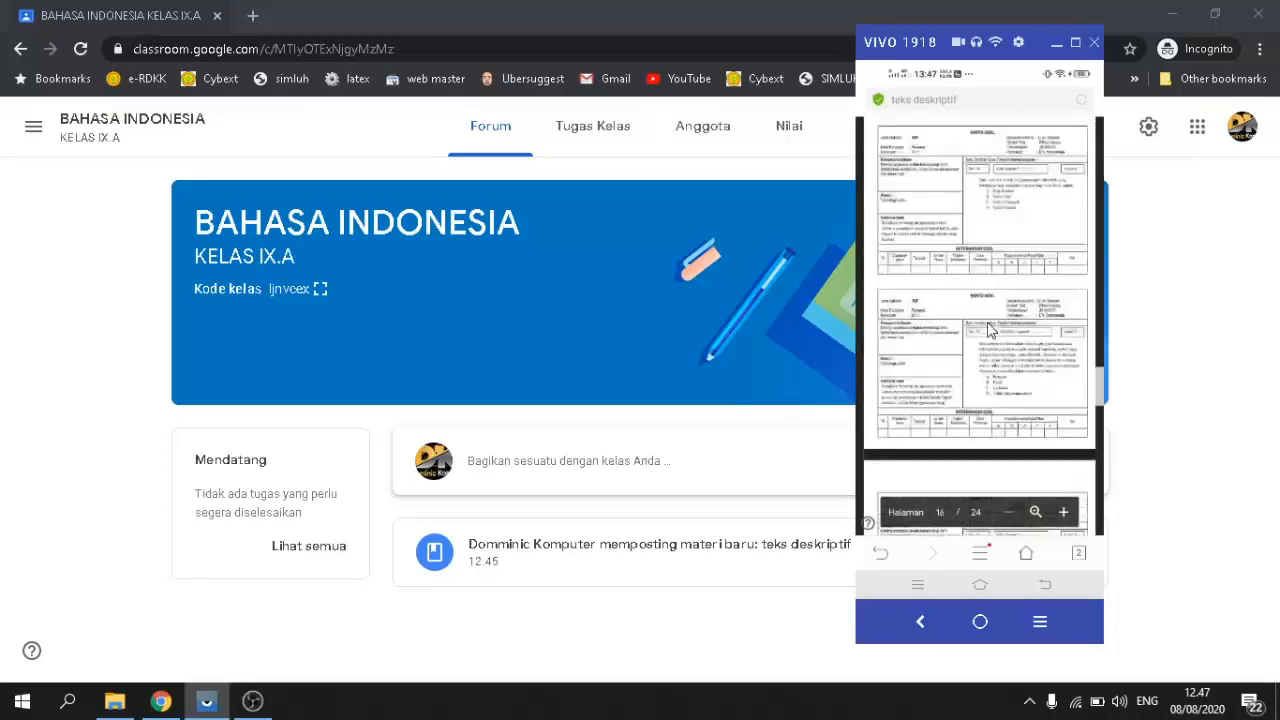
{"action": "scroll", "coordinate": [987, 325], "scroll_direction": "up", "scroll_amount": 15}
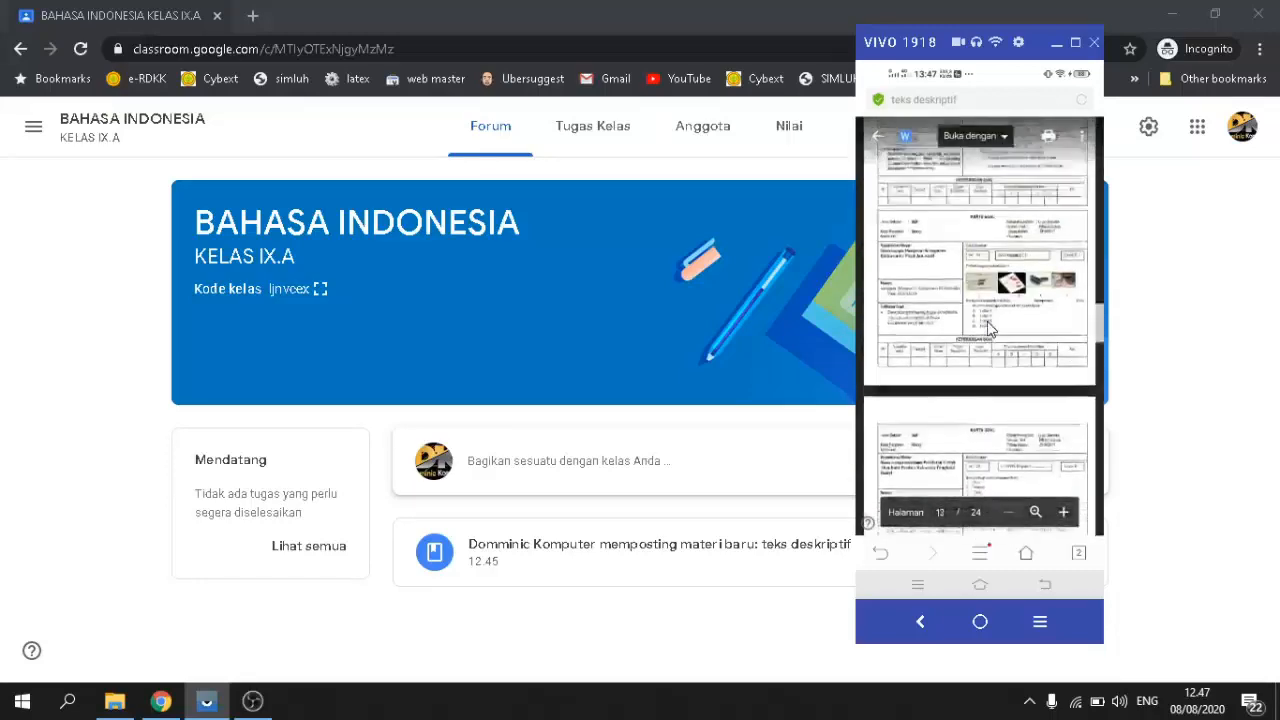
{"action": "scroll", "coordinate": [988, 328], "scroll_direction": "up", "scroll_amount": 9}
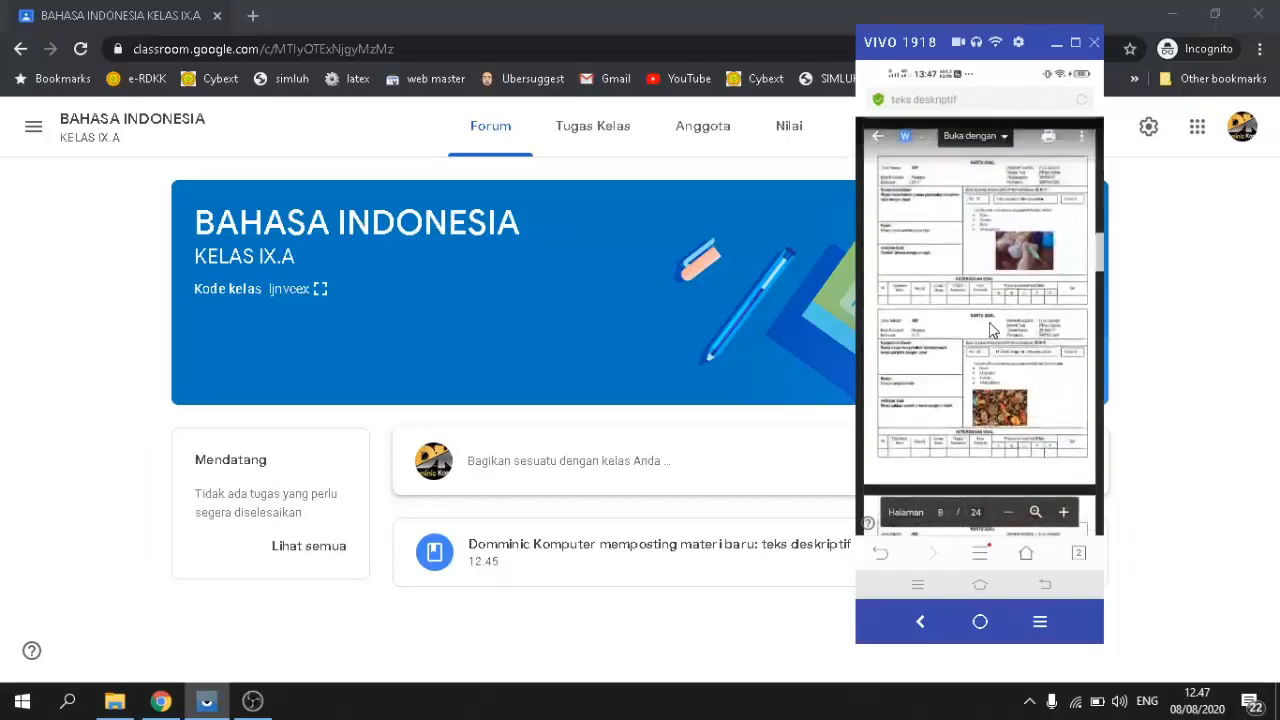
{"action": "scroll", "coordinate": [990, 332], "scroll_direction": "up", "scroll_amount": 12}
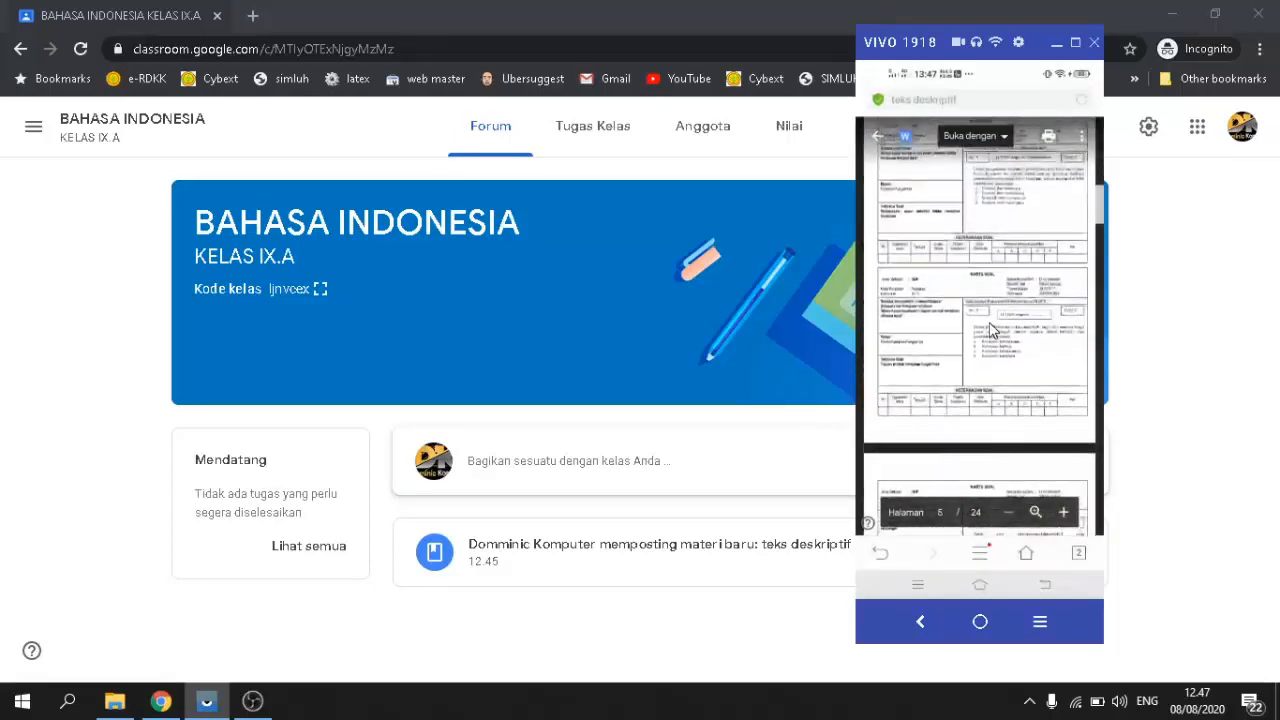
{"action": "scroll", "coordinate": [990, 332], "scroll_direction": "up", "scroll_amount": 4}
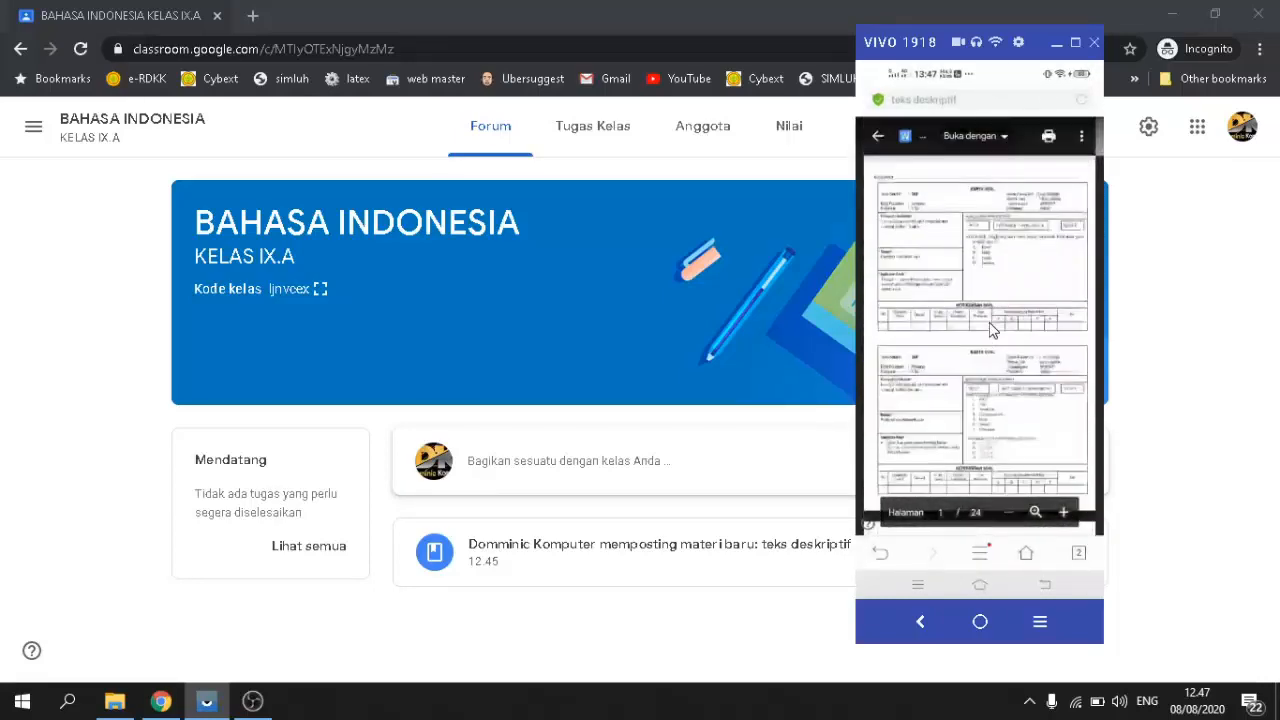
{"action": "scroll", "coordinate": [990, 332], "scroll_direction": "down", "scroll_amount": 5}
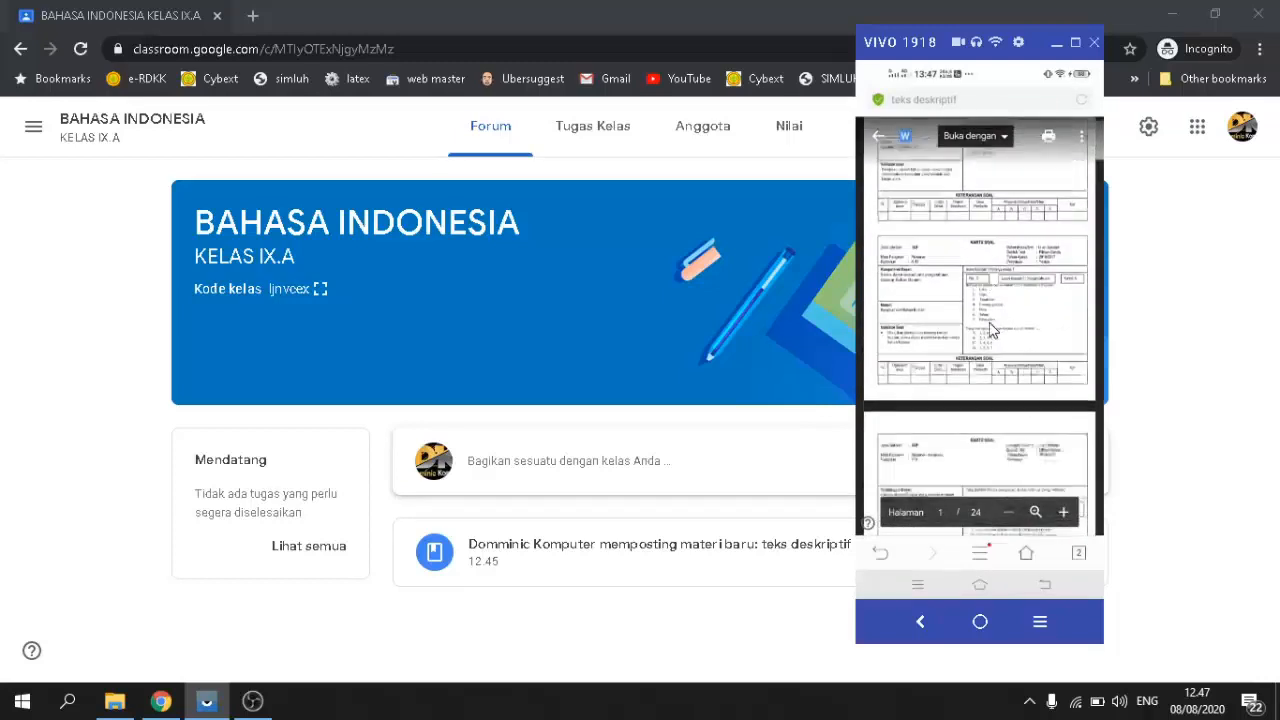
{"action": "scroll", "coordinate": [990, 332], "scroll_direction": "up", "scroll_amount": 3}
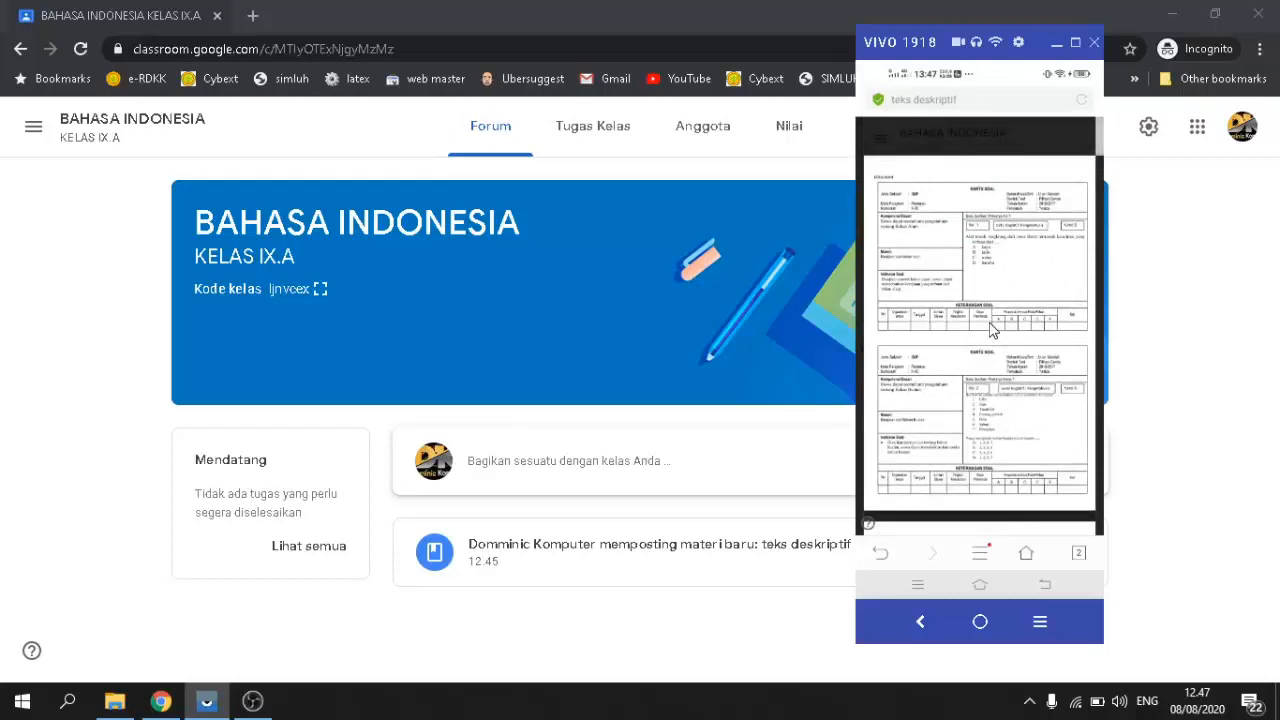
{"action": "left_click", "coordinate": [1056, 47]}
Step: From the Tugas Kelas page, start a new Tugas assignment via Buat
{"action": "left_click", "coordinate": [594, 134]}
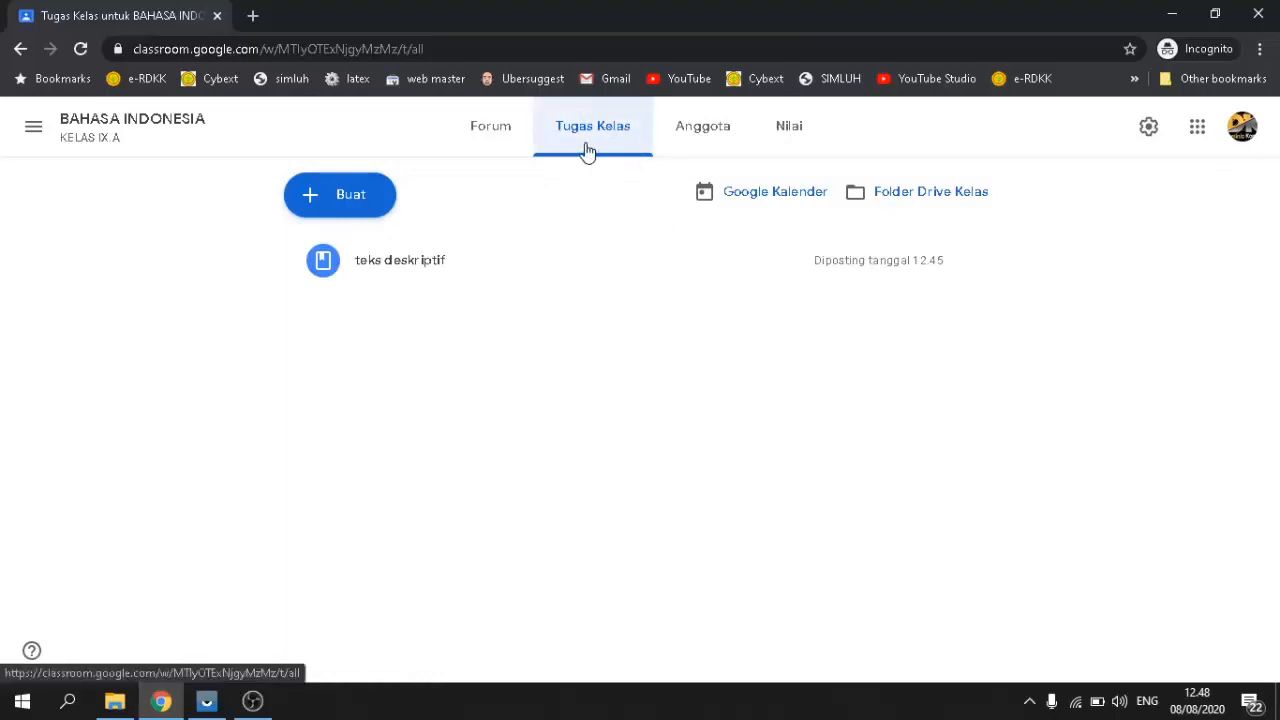
{"action": "left_click", "coordinate": [342, 198]}
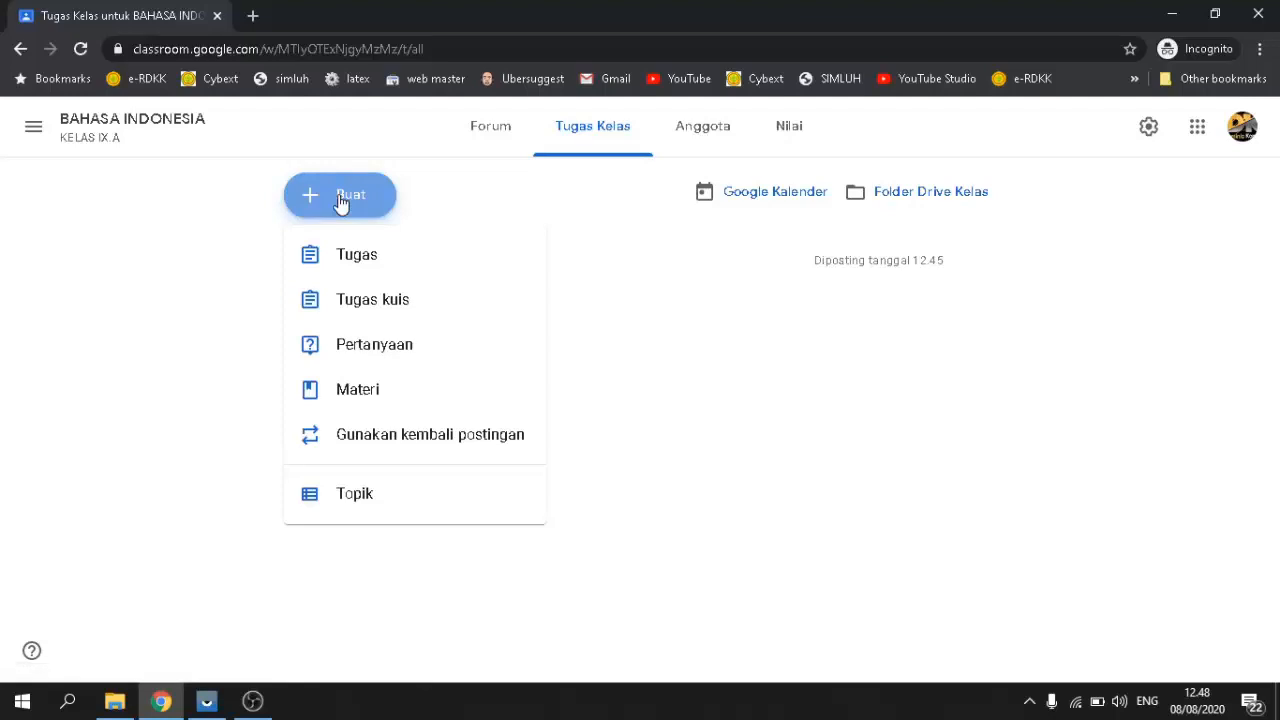
{"action": "left_click", "coordinate": [351, 270]}
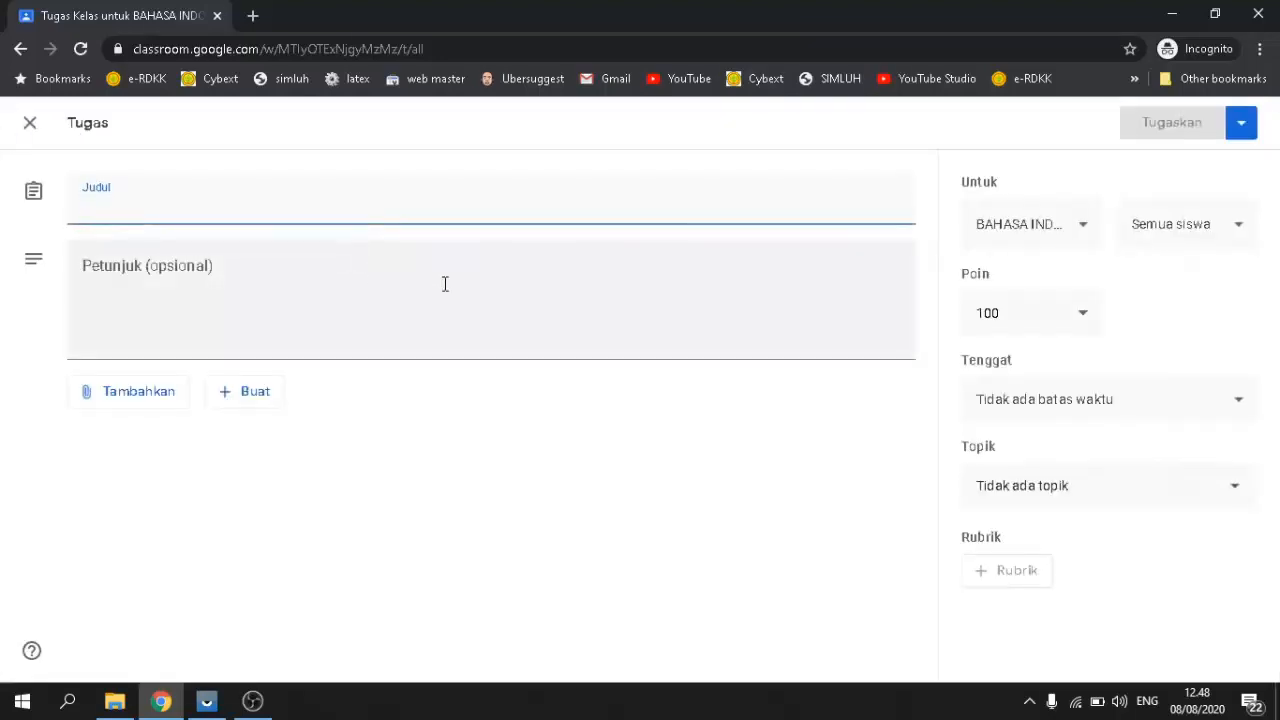
Step: Give the assignment the title 'tugas pertama'
{"action": "left_click", "coordinate": [254, 347]}
{"action": "left_click", "coordinate": [185, 198]}
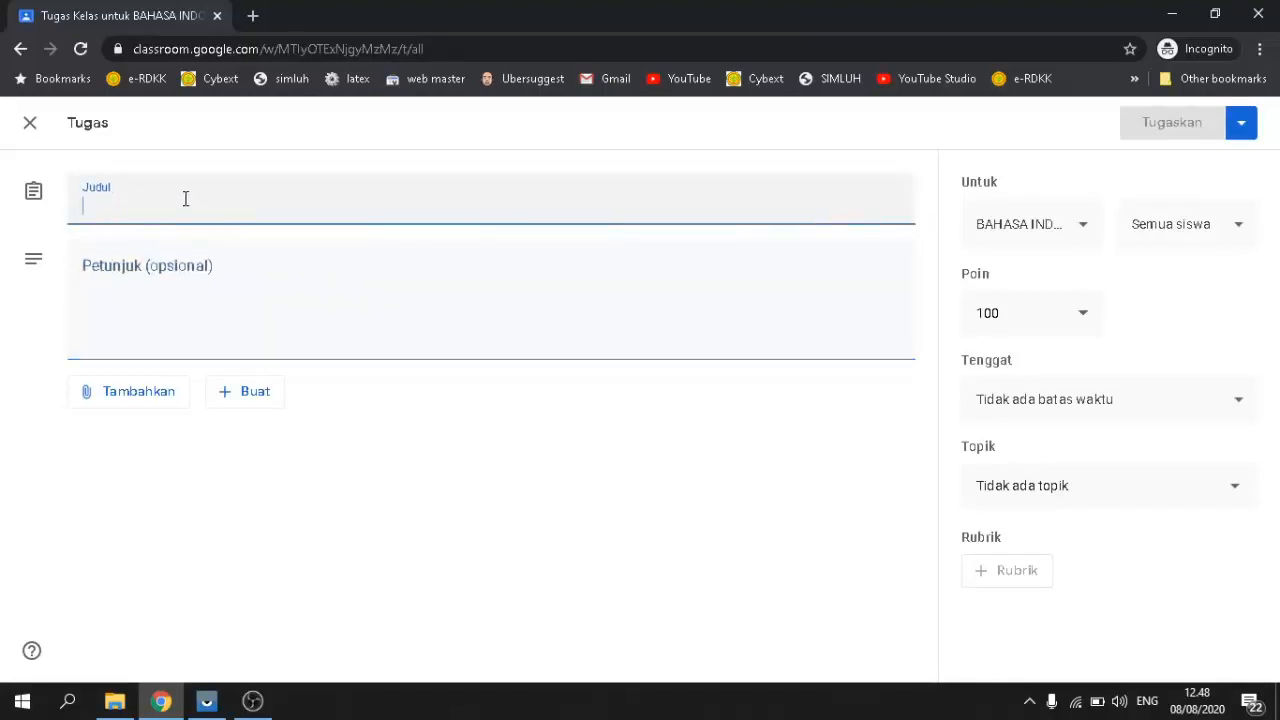
{"action": "type", "text": "tugas pertama"}
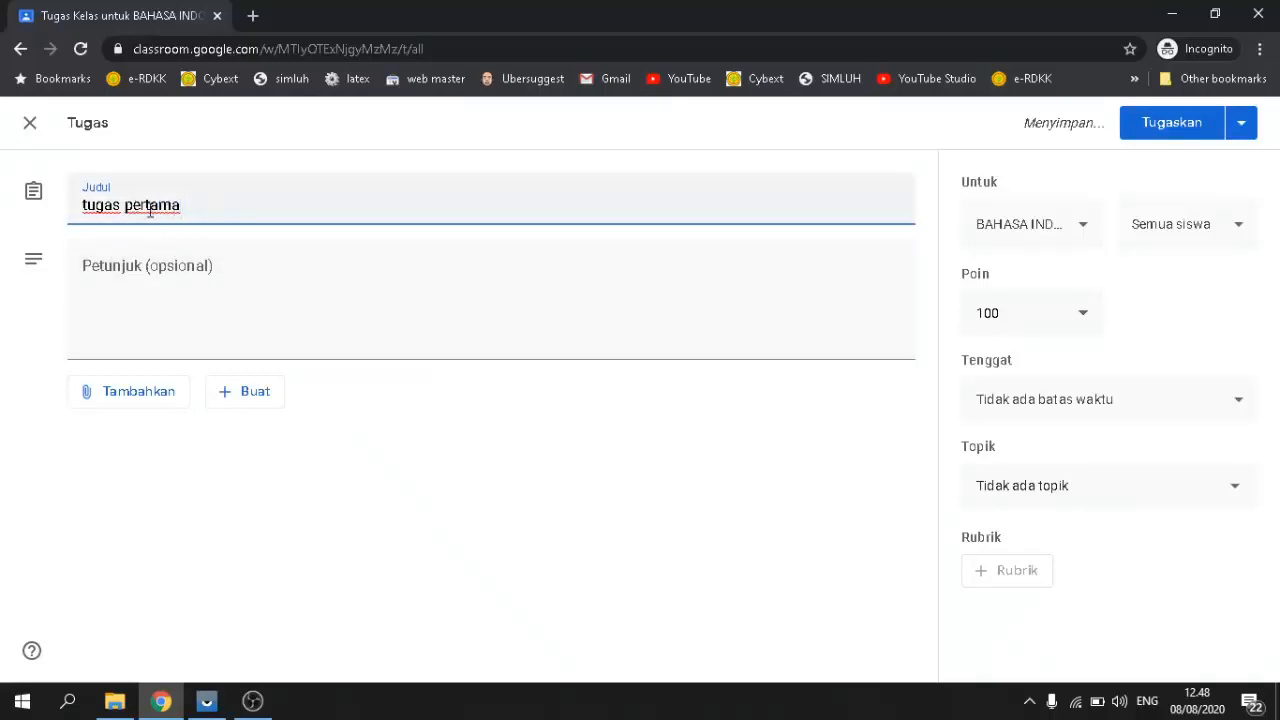
{"action": "double_click", "coordinate": [150, 206]}
{"action": "left_click", "coordinate": [206, 206]}
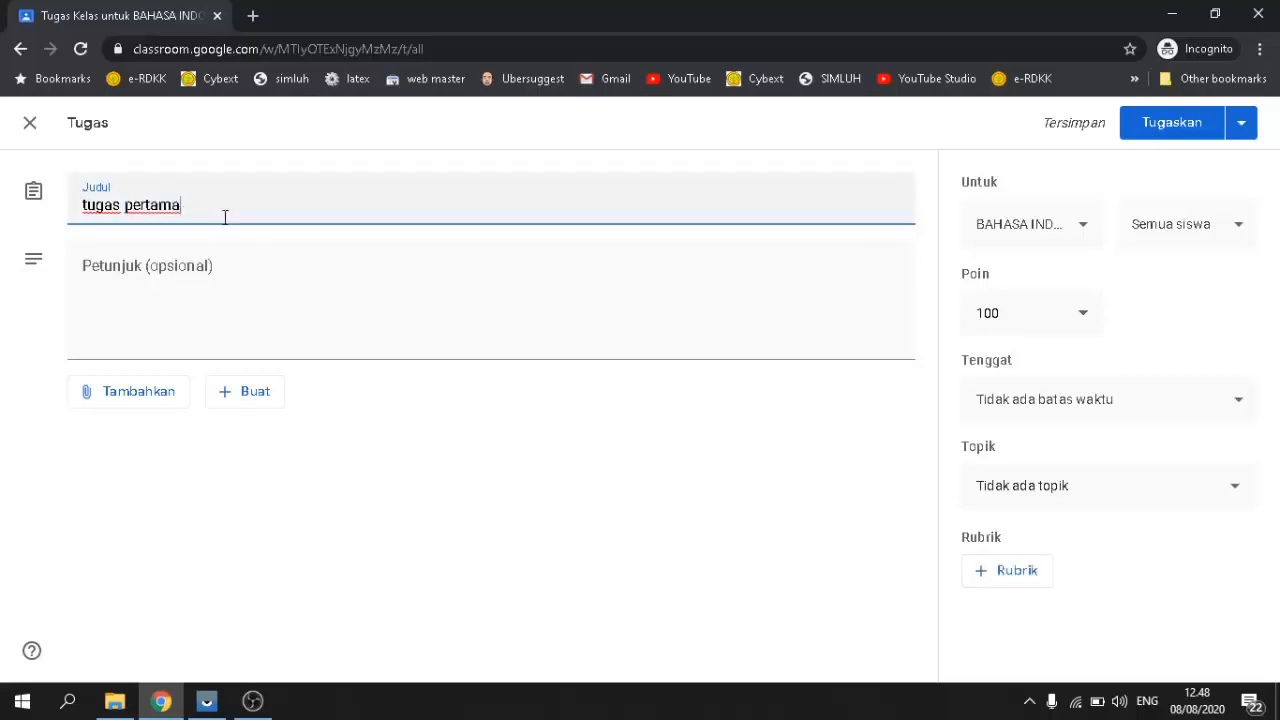
Step: Enter the instructions 'Jawablah pertanyaan berikut dengan benar dan tepat!'
{"action": "left_click", "coordinate": [176, 268]}
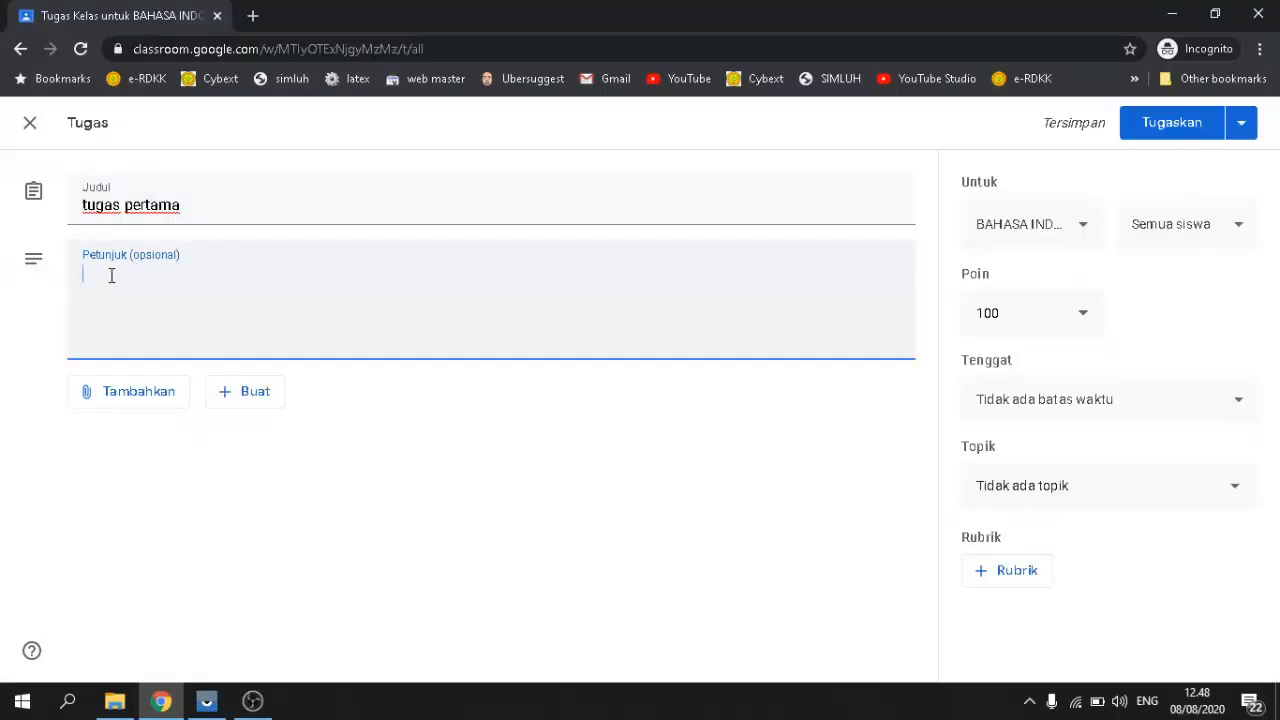
{"action": "type", "text": "Jawab"}
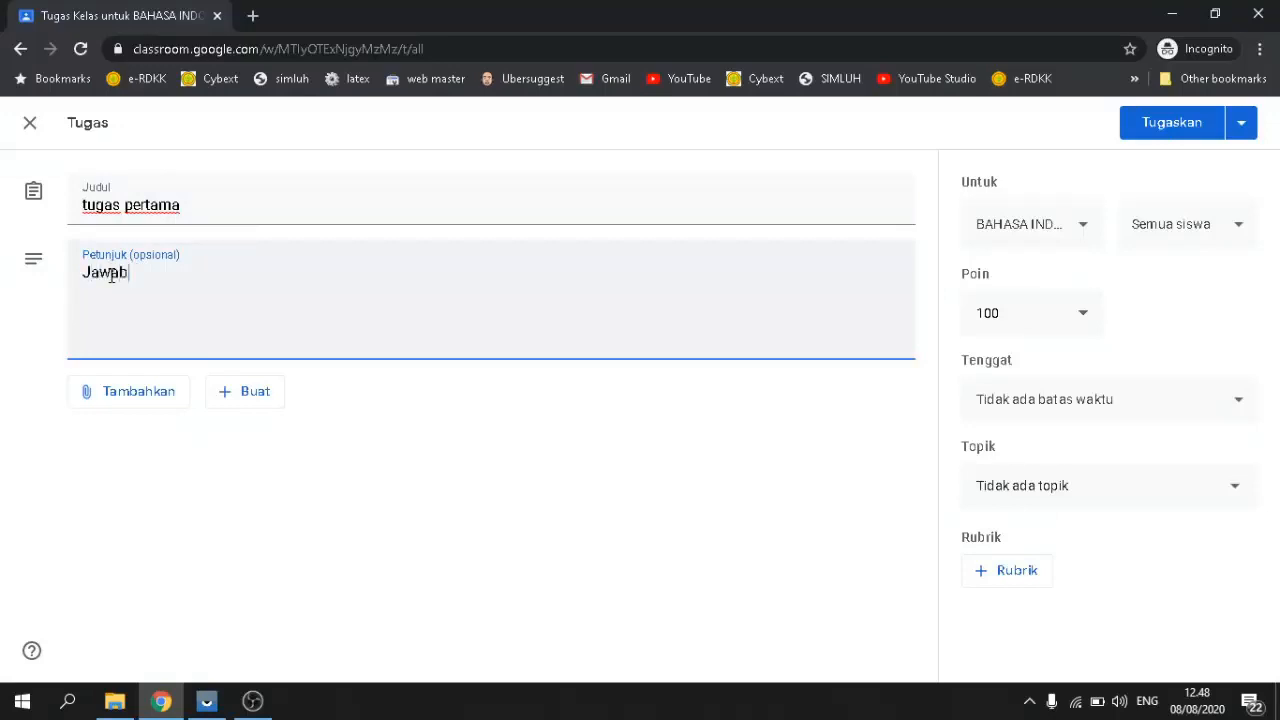
{"action": "type", "text": "lah pertanyaan berikut denag"}
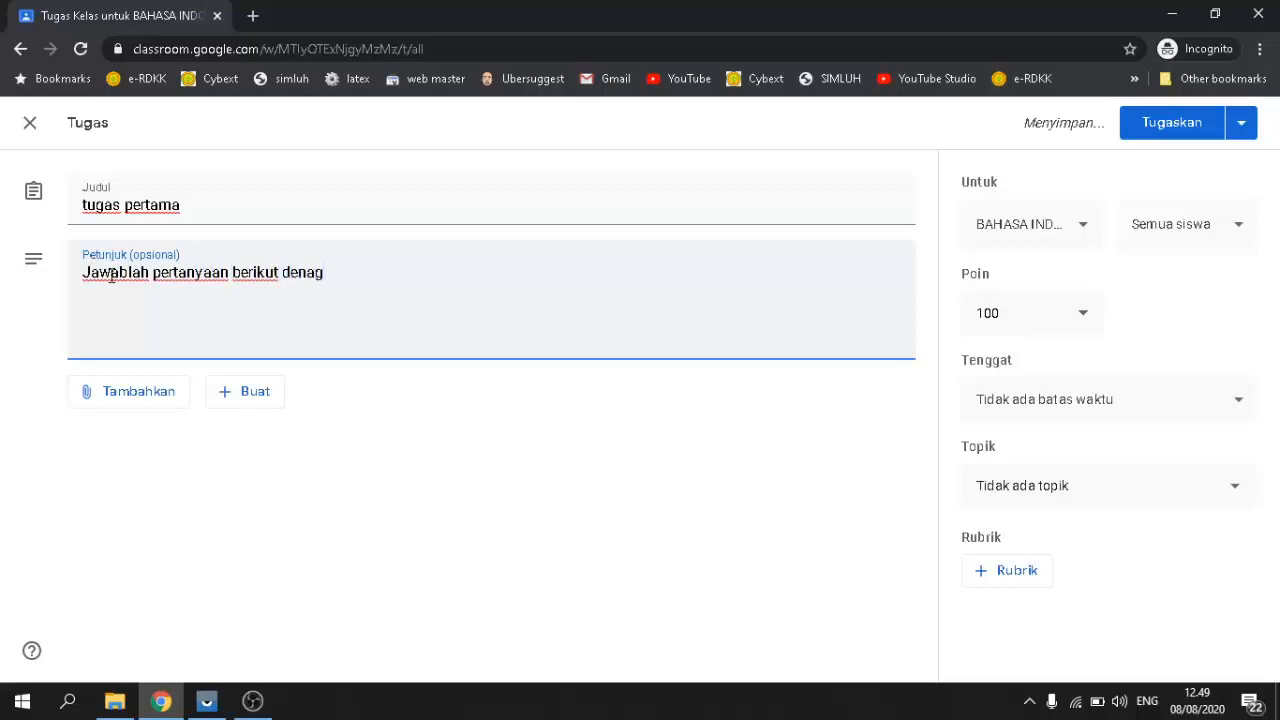
{"action": "key", "text": "BackSpace"}
{"action": "key", "text": "BackSpace"}
{"action": "type", "text": "gan"}
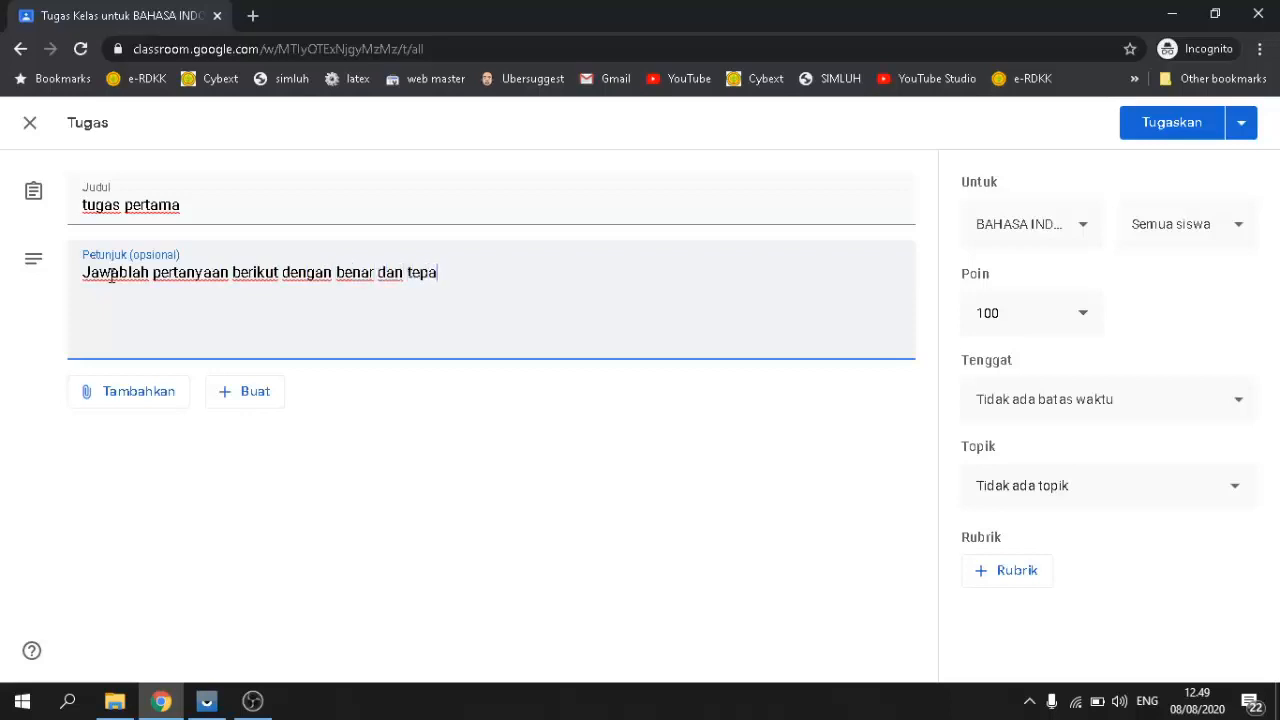
{"action": "type", "text": "benar dan tepat!"}
Step: Upload the Soal UAS Prakarya Kelas 9 Semester 1 .docx from the computer as an attachment
{"action": "left_click", "coordinate": [121, 404]}
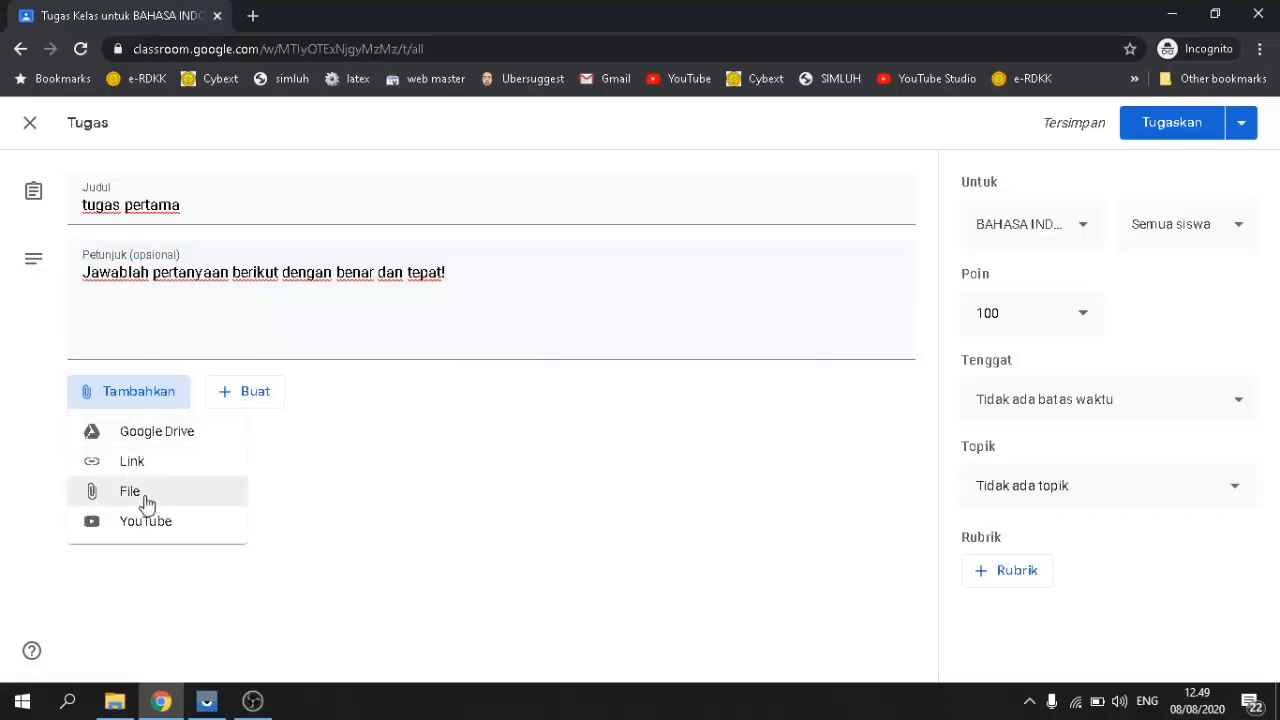
{"action": "left_click", "coordinate": [124, 503]}
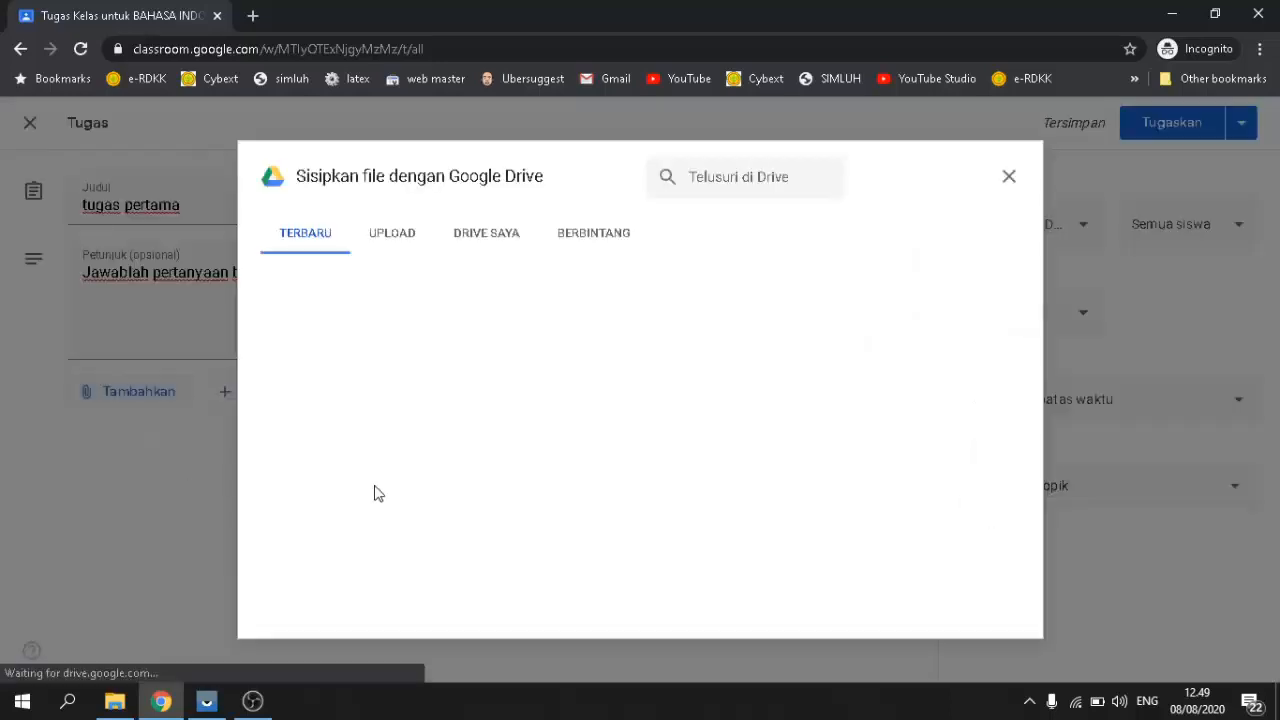
{"action": "left_click", "coordinate": [394, 237]}
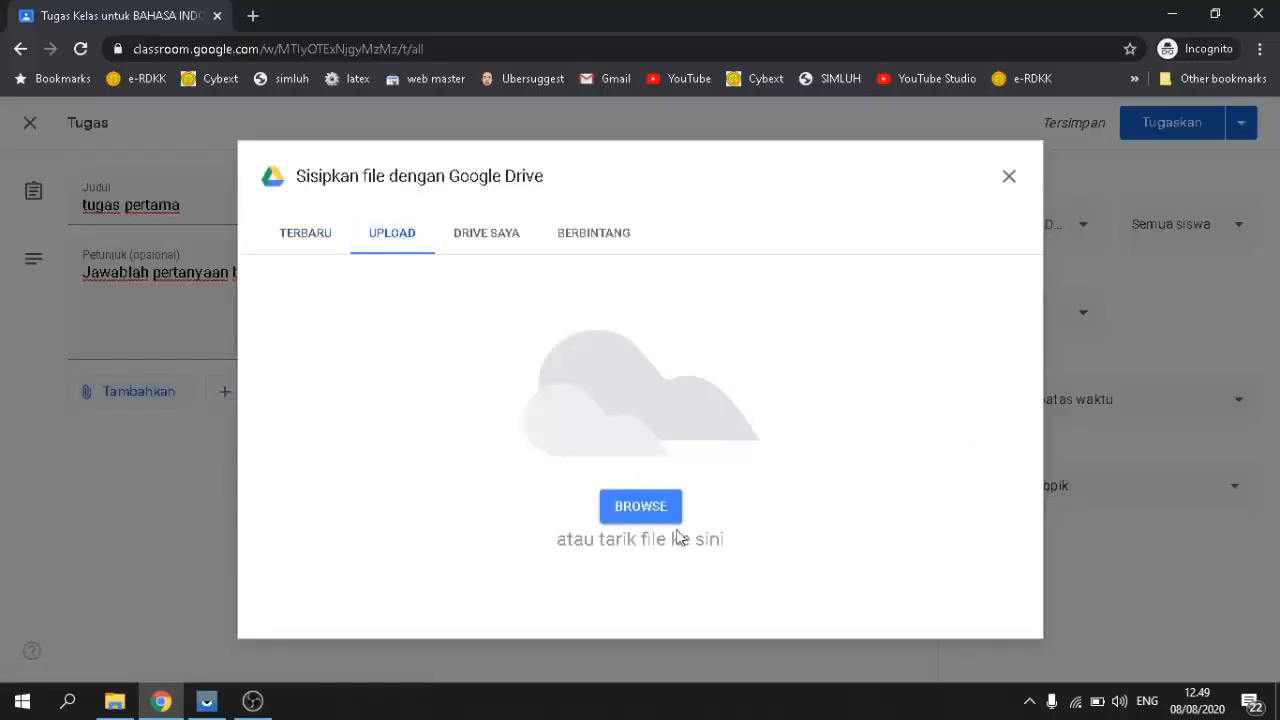
{"action": "left_click", "coordinate": [651, 512]}
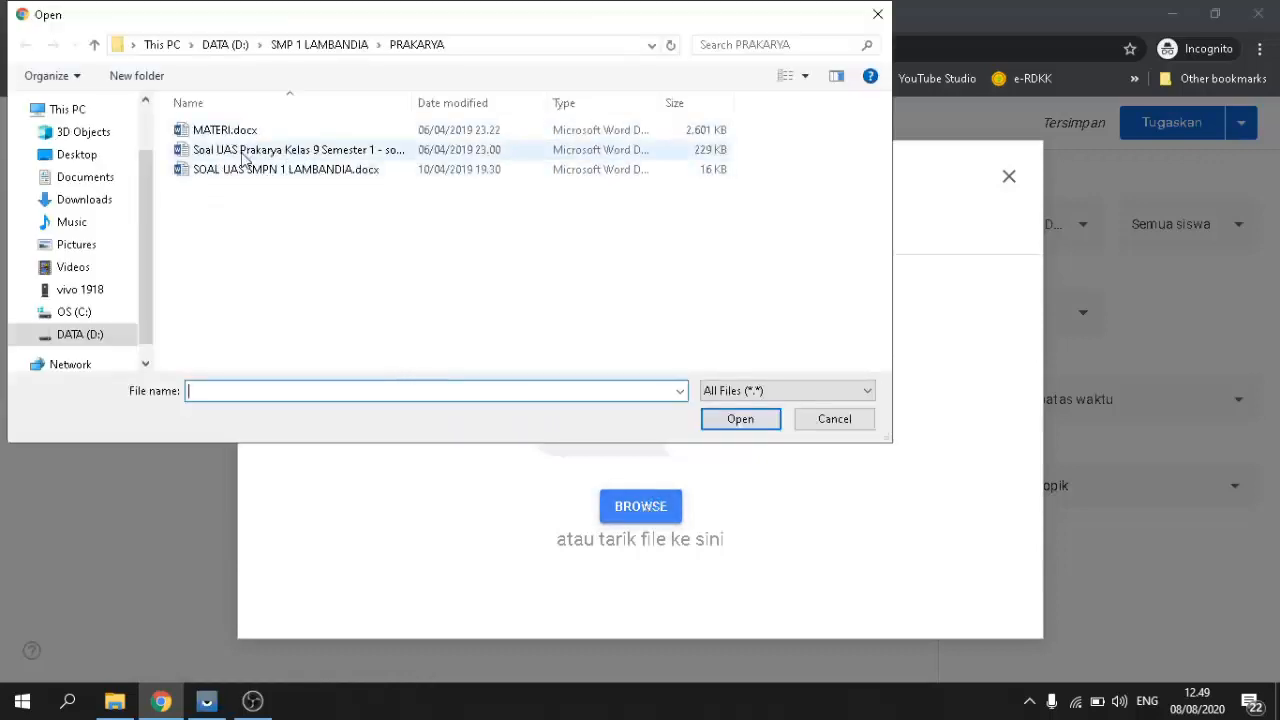
{"action": "left_click", "coordinate": [244, 160]}
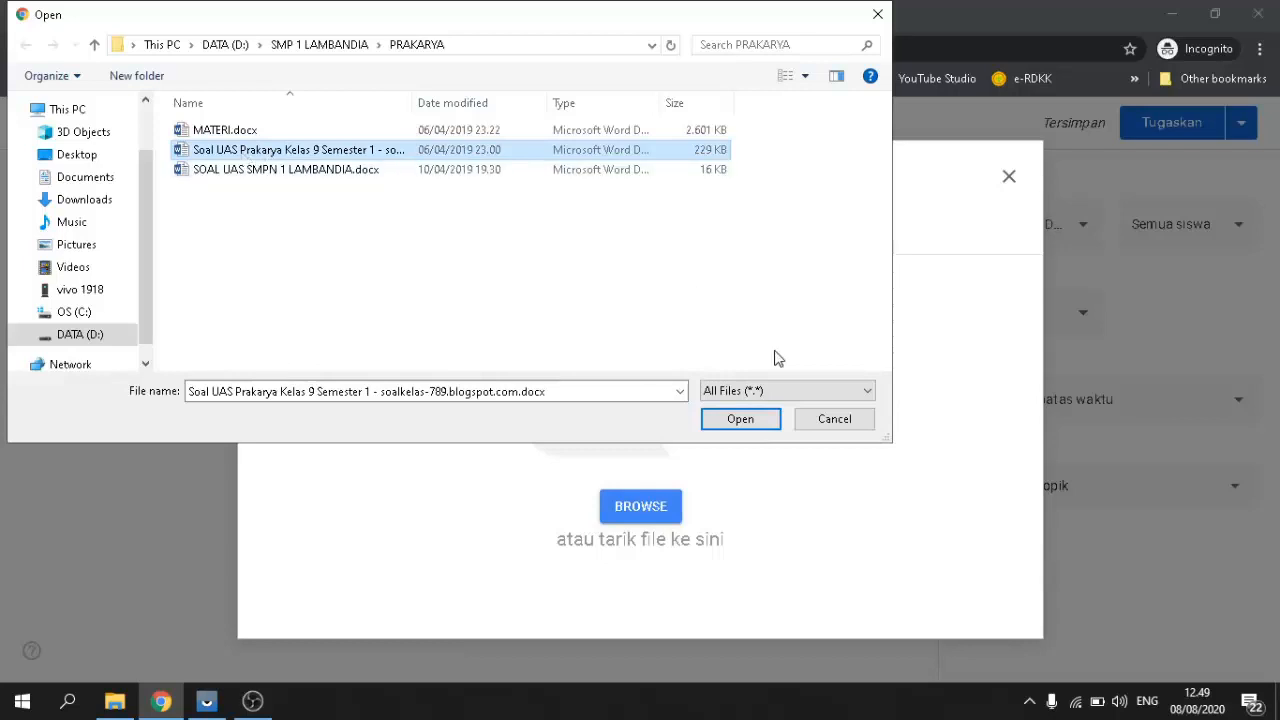
{"action": "left_click", "coordinate": [754, 427]}
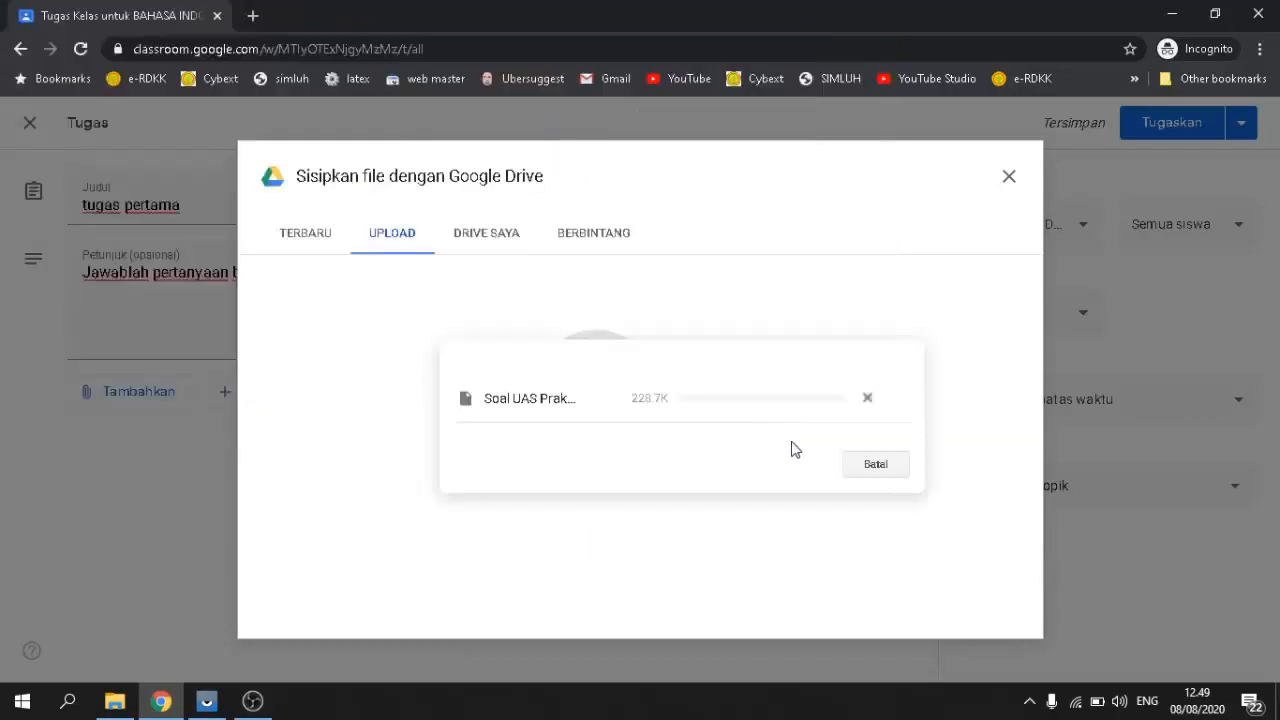
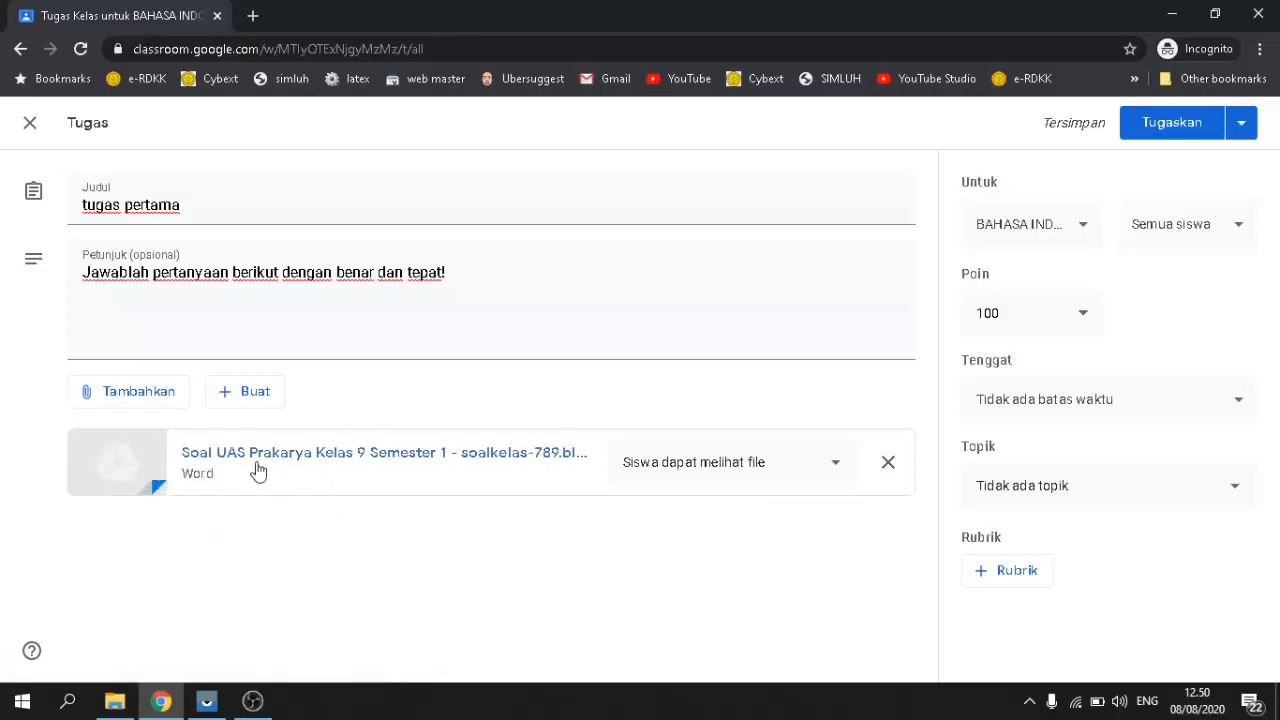
Step: Remove the attached Soal UAS Prakarya Word file and add a blank line after the instructions
{"action": "left_click", "coordinate": [888, 465]}
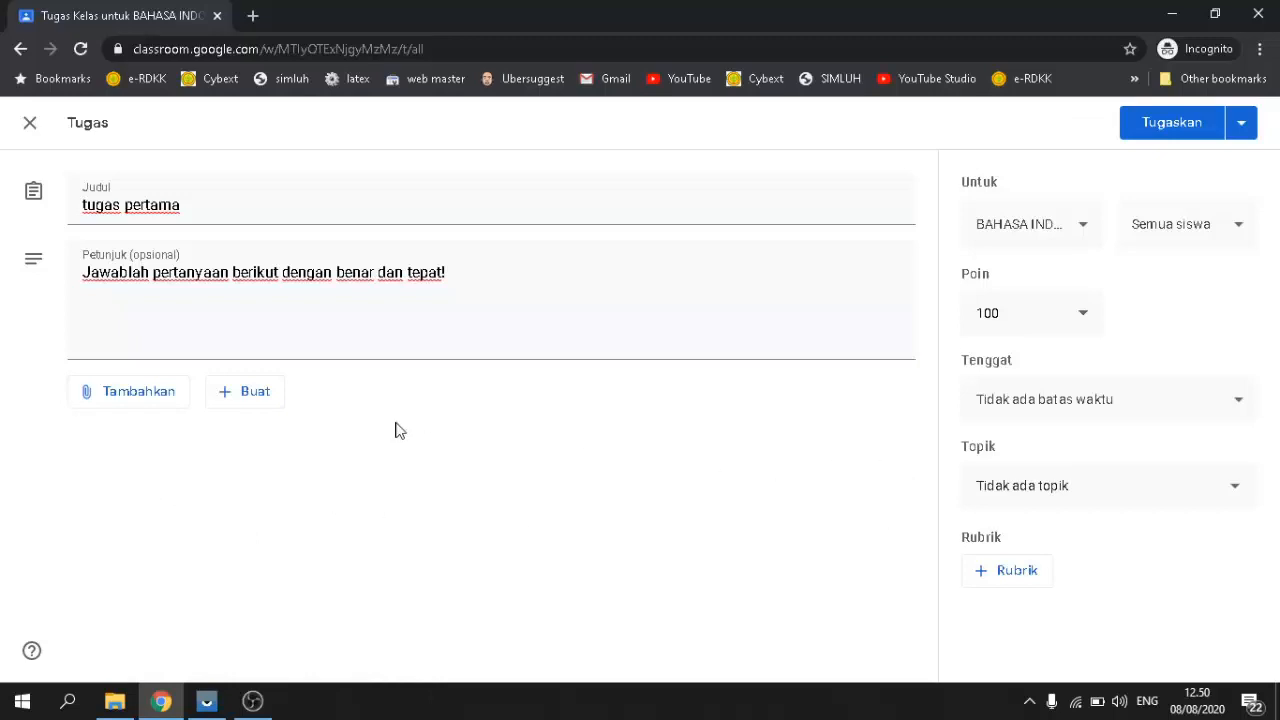
{"action": "left_click", "coordinate": [149, 351]}
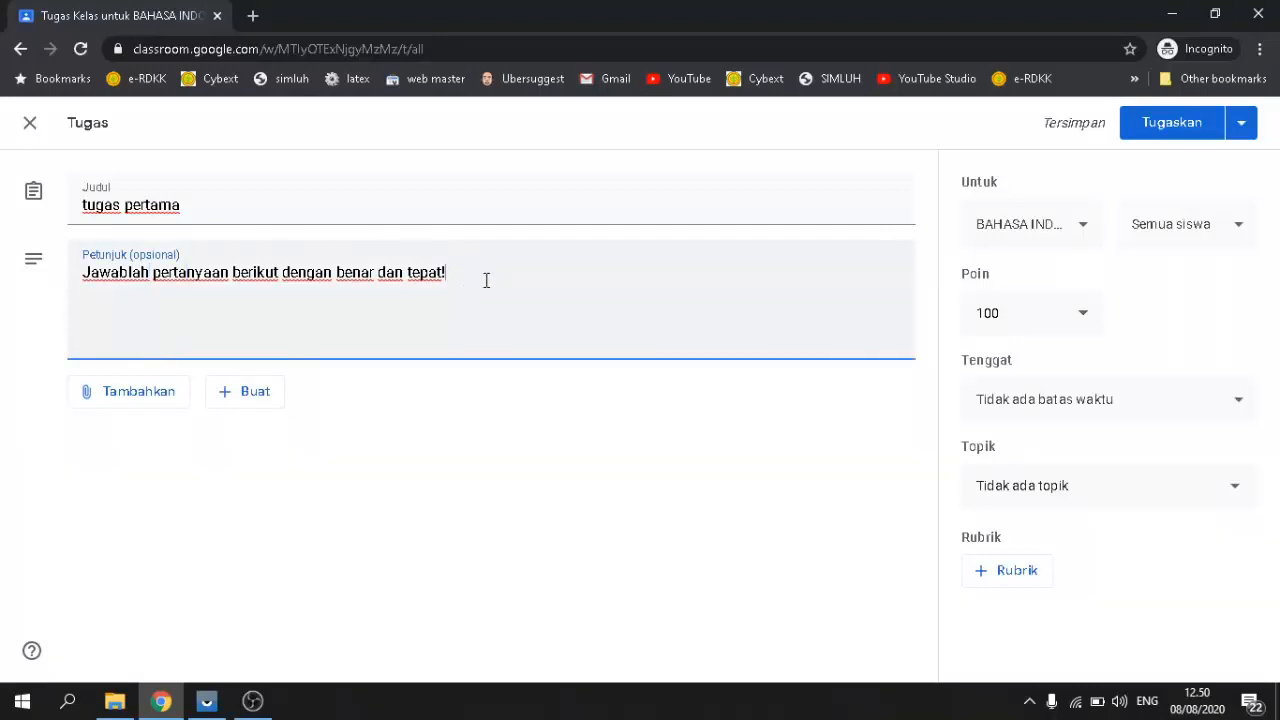
{"action": "key", "text": "Return"}
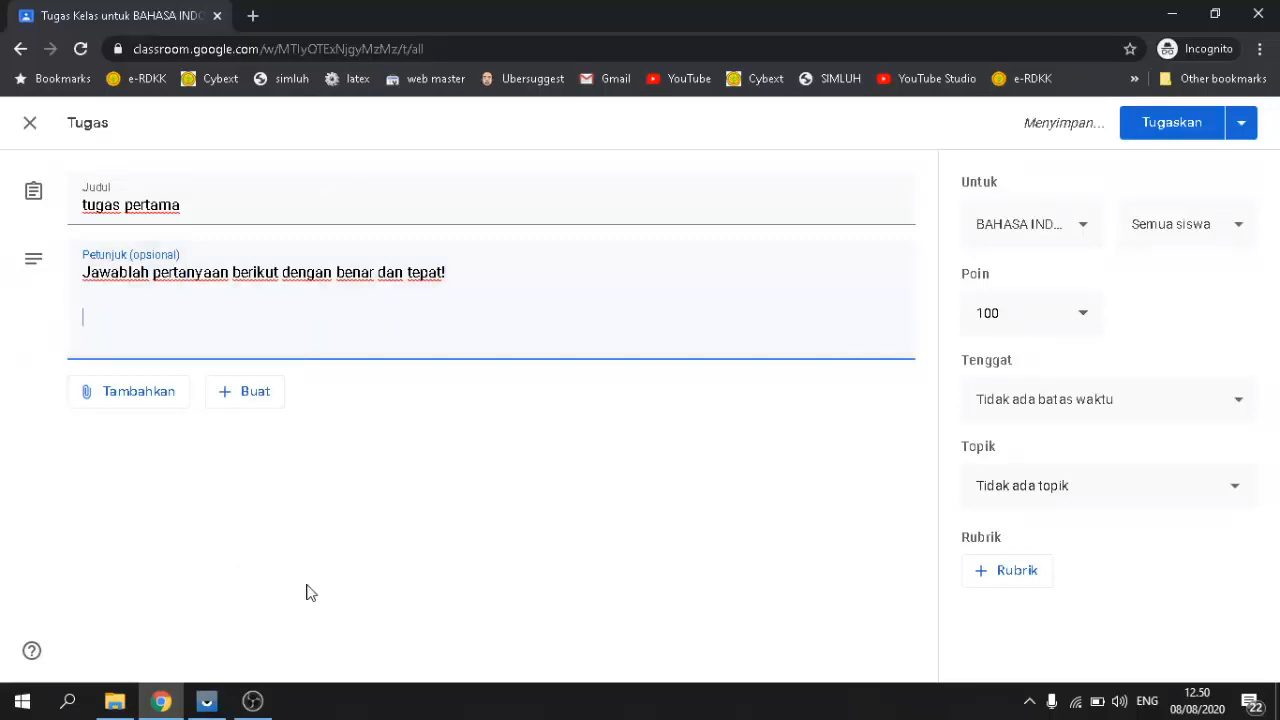
{"action": "left_click", "coordinate": [114, 700]}
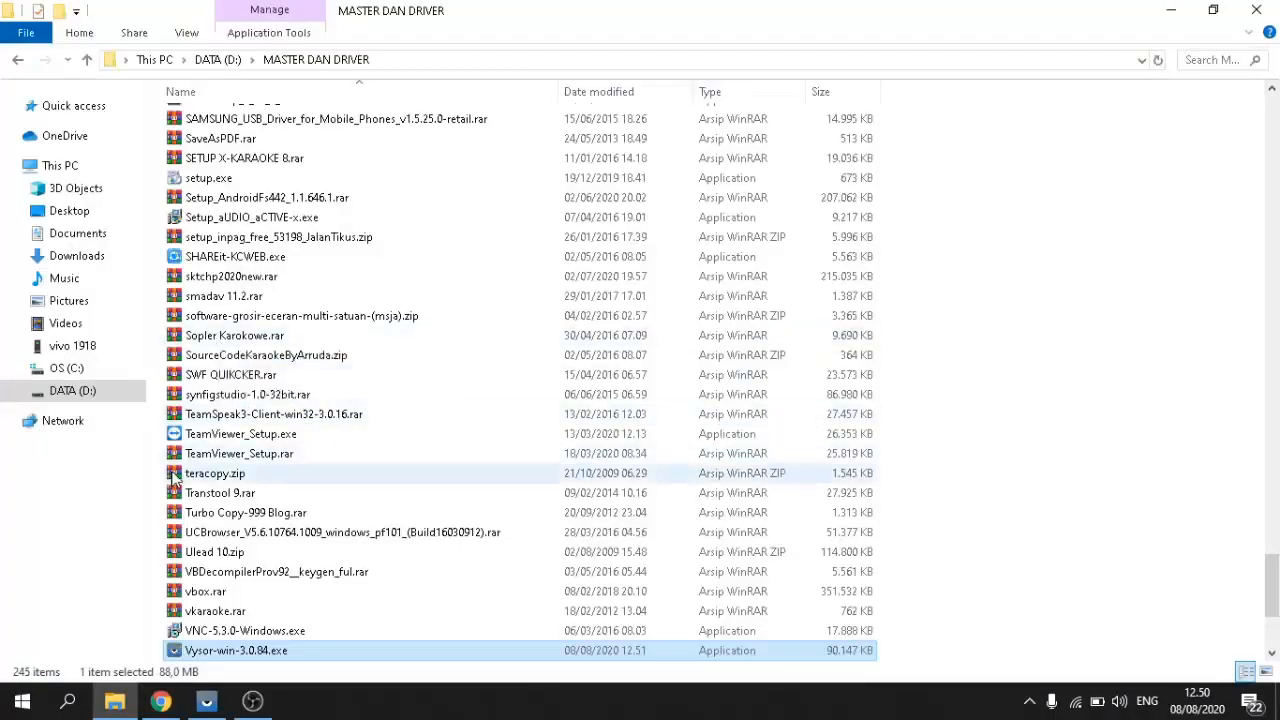
Step: Open SOAL UAS SMPN 1 LAMBANDIA.docx from DATA (D:) > SMP 1 LAMBANDIA > PRAKARYA
{"action": "scroll", "coordinate": [360, 446], "scroll_direction": "up", "scroll_amount": 20}
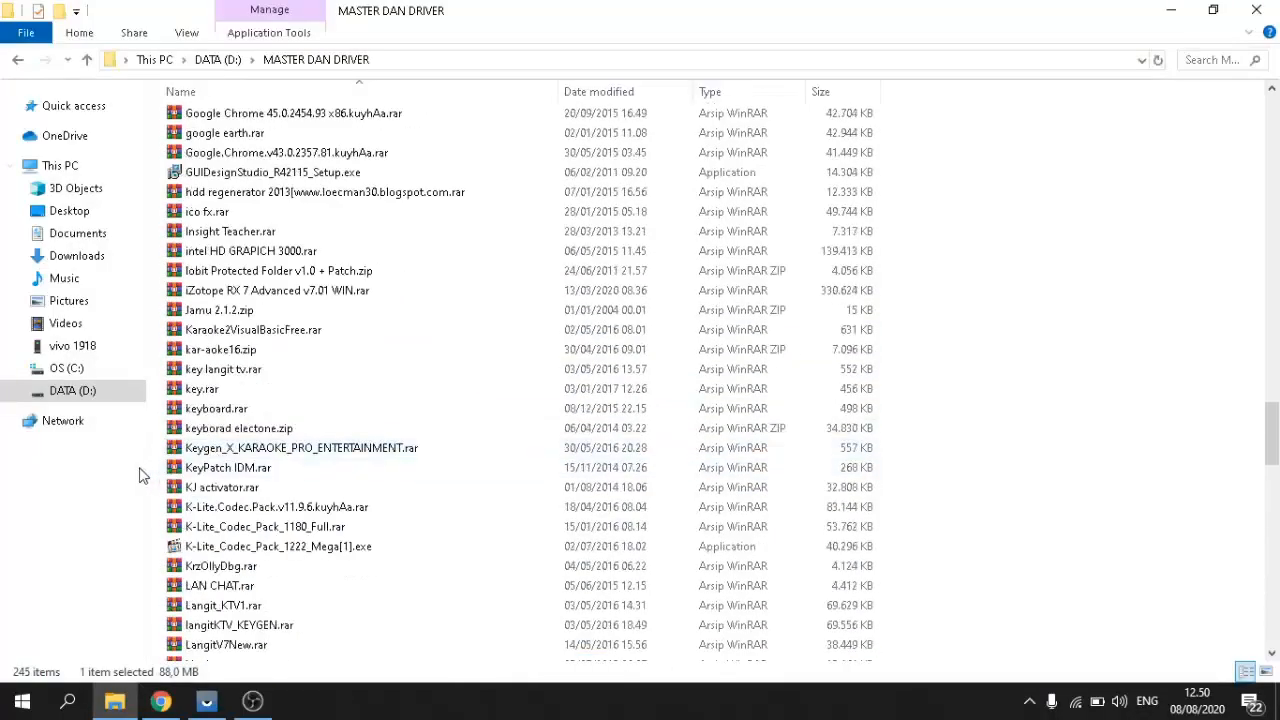
{"action": "left_click", "coordinate": [80, 393]}
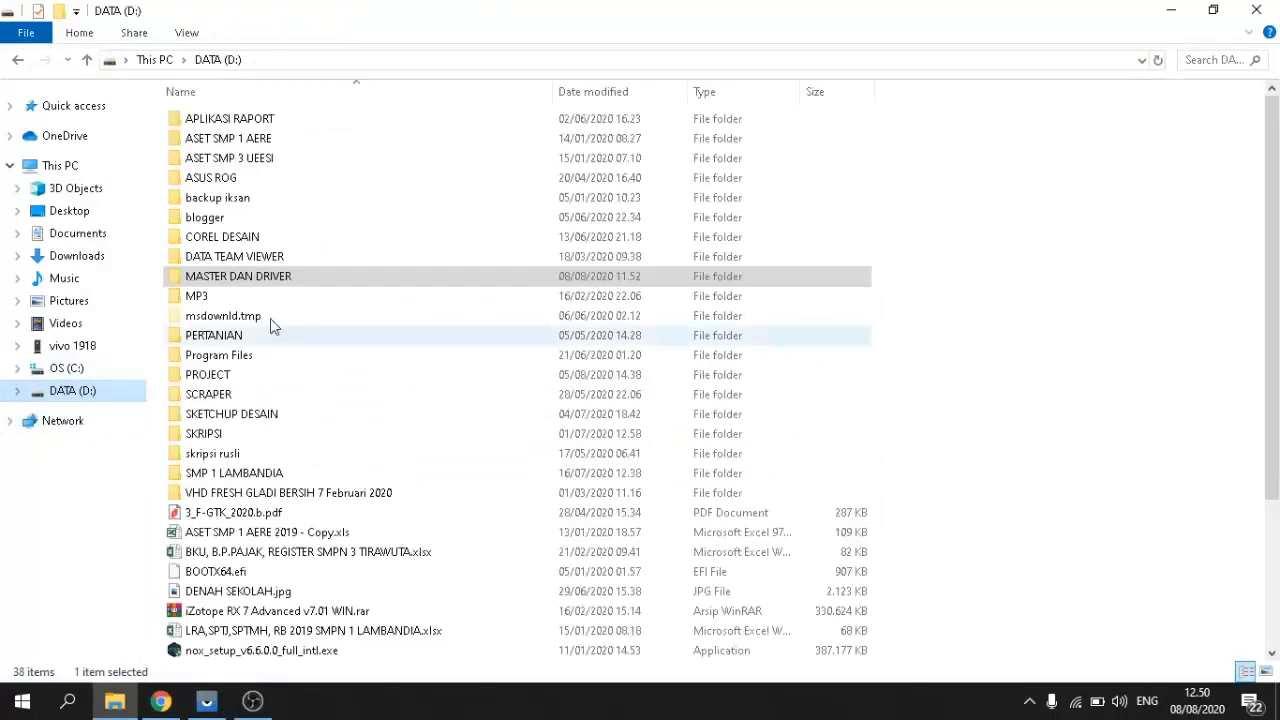
{"action": "double_click", "coordinate": [232, 472]}
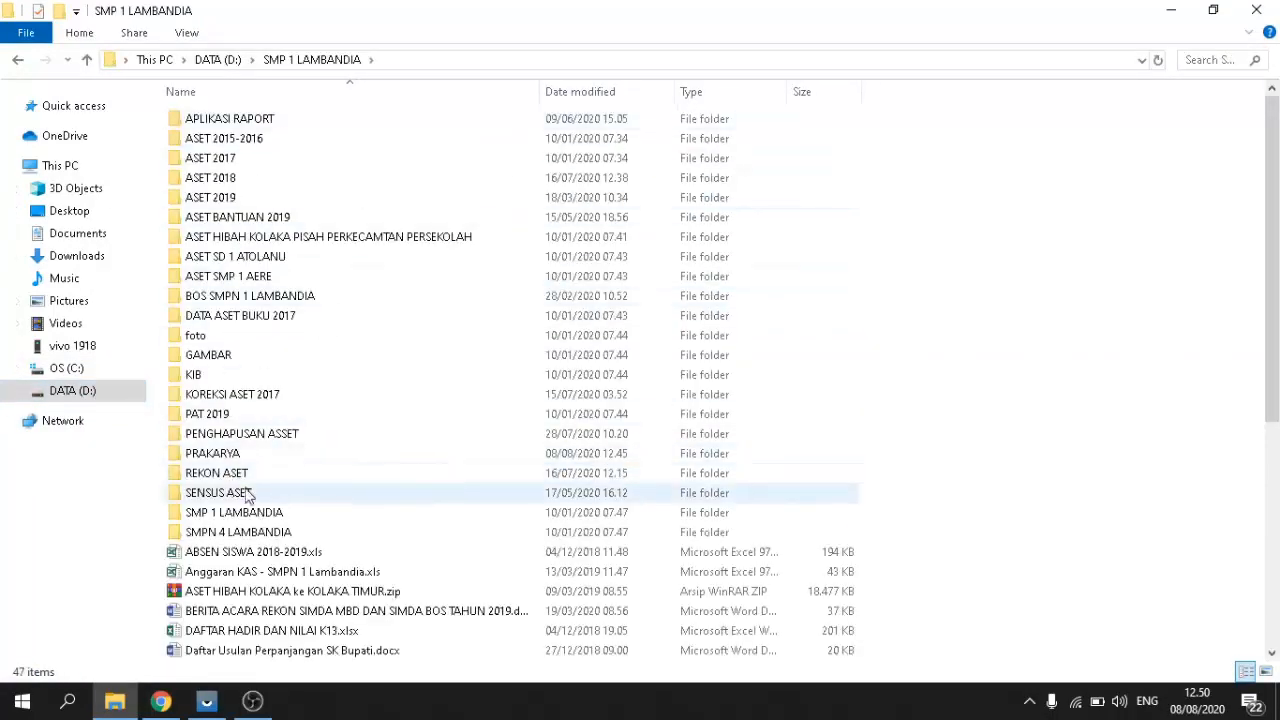
{"action": "left_click", "coordinate": [236, 436]}
{"action": "left_click", "coordinate": [235, 455]}
{"action": "double_click", "coordinate": [235, 455]}
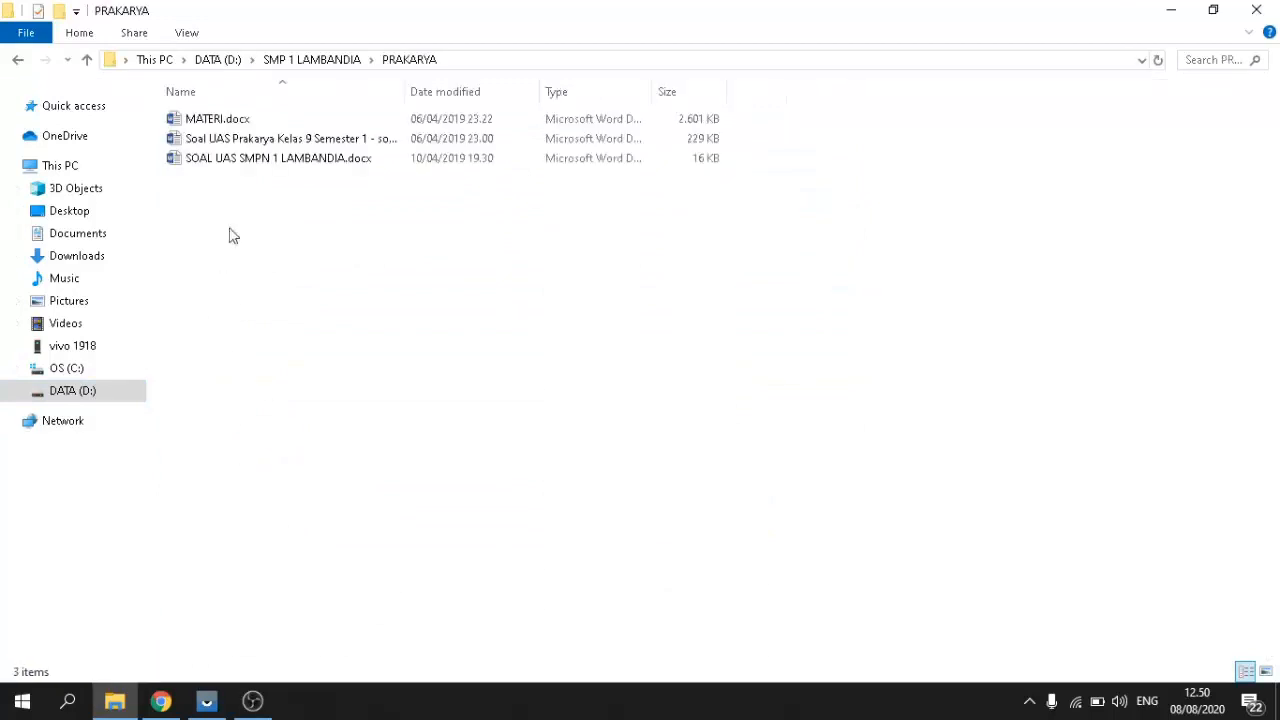
{"action": "double_click", "coordinate": [282, 160]}
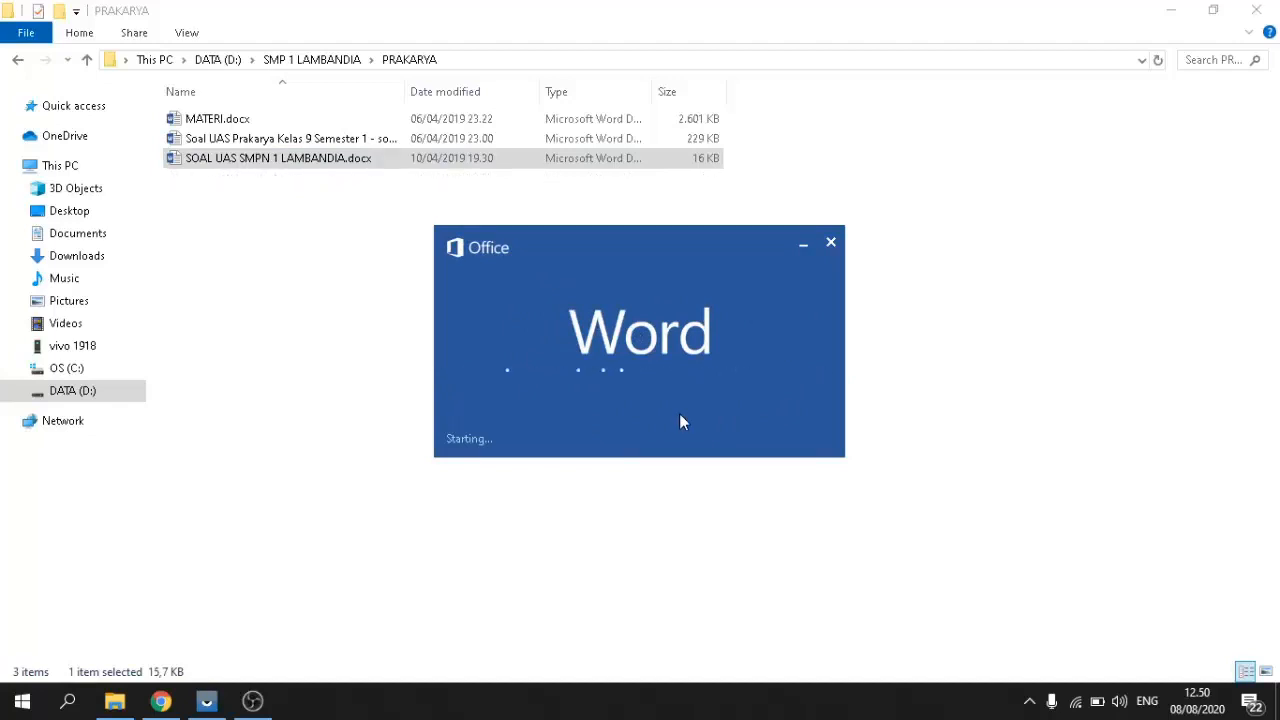
Step: Zoom the Word document to 132% to read the exam questions
{"action": "scroll", "coordinate": [597, 425], "scroll_direction": "down", "scroll_amount": 3}
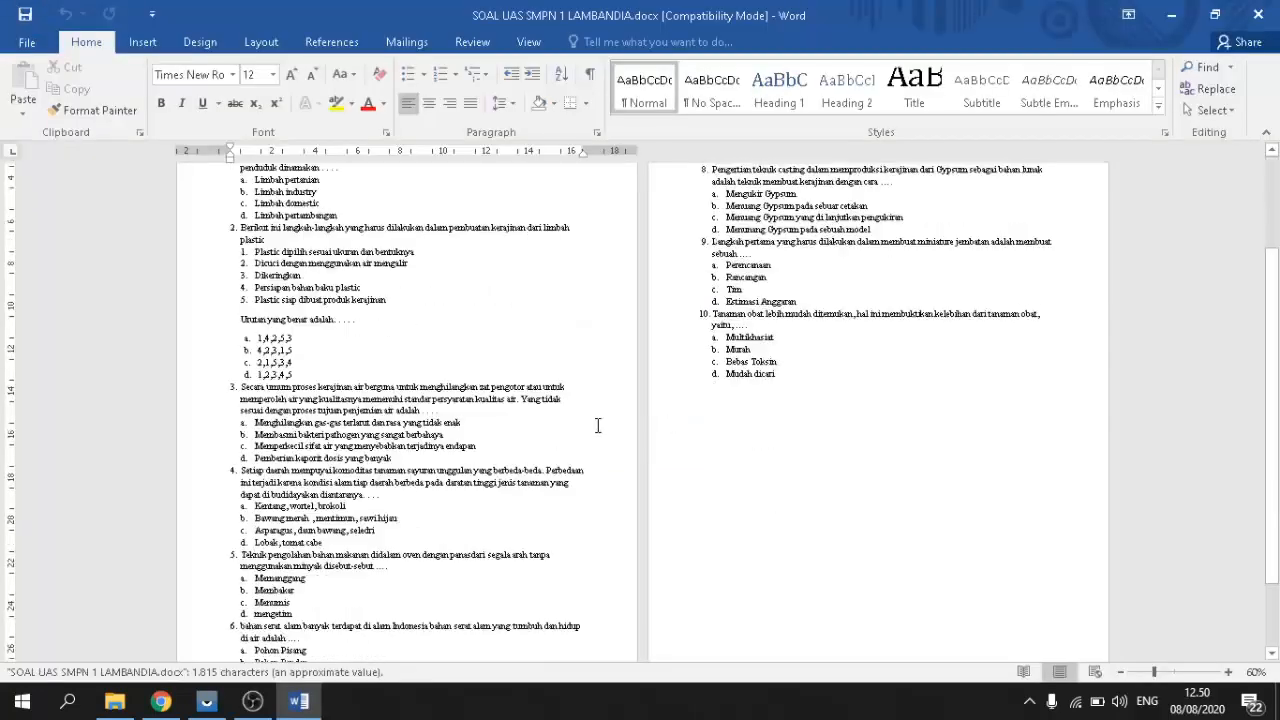
{"action": "scroll", "coordinate": [597, 425], "scroll_direction": "down", "scroll_amount": 2}
{"action": "scroll", "coordinate": [597, 425], "scroll_direction": "up", "scroll_amount": 5}
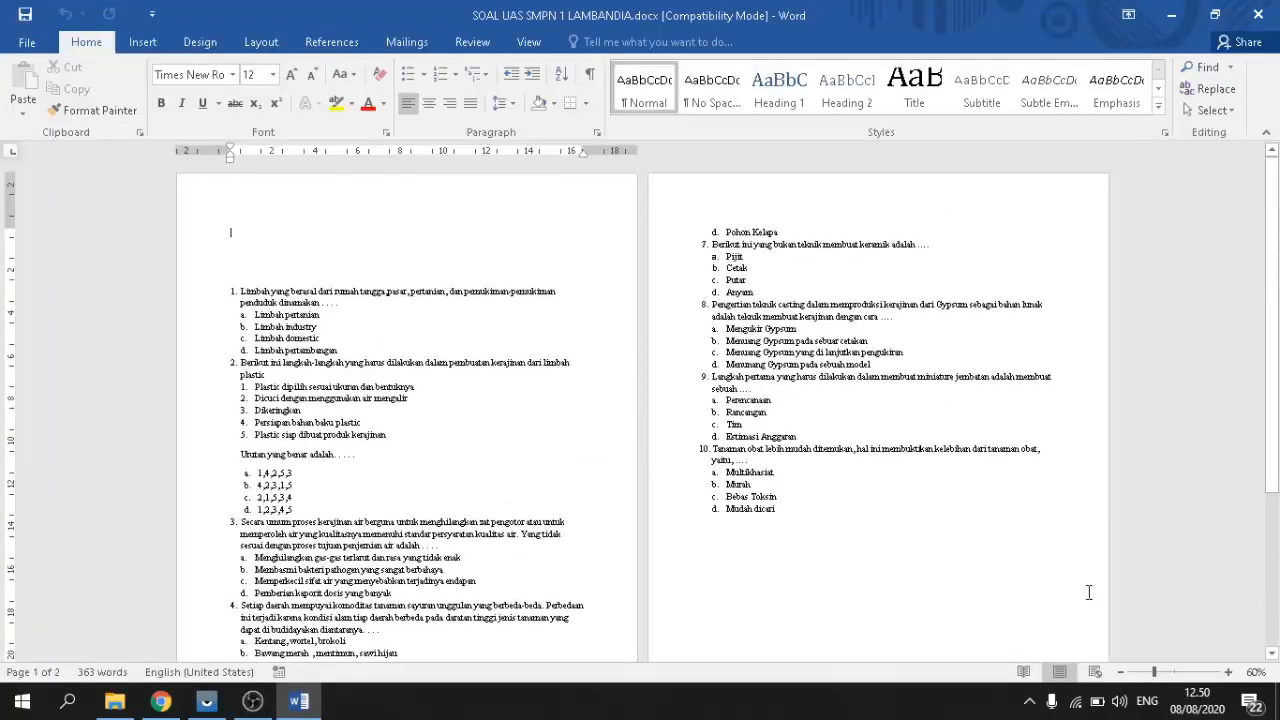
{"action": "left_click", "coordinate": [1182, 671]}
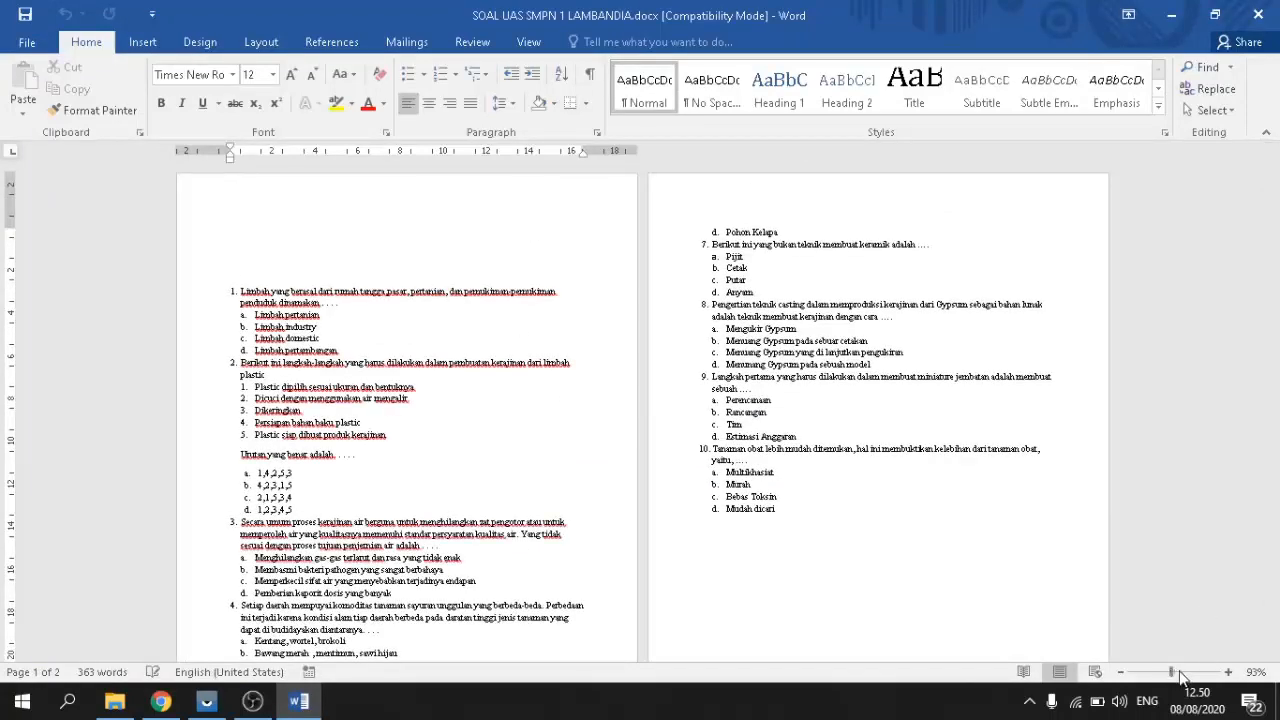
{"action": "scroll", "coordinate": [972, 504], "scroll_direction": "down", "scroll_amount": 5}
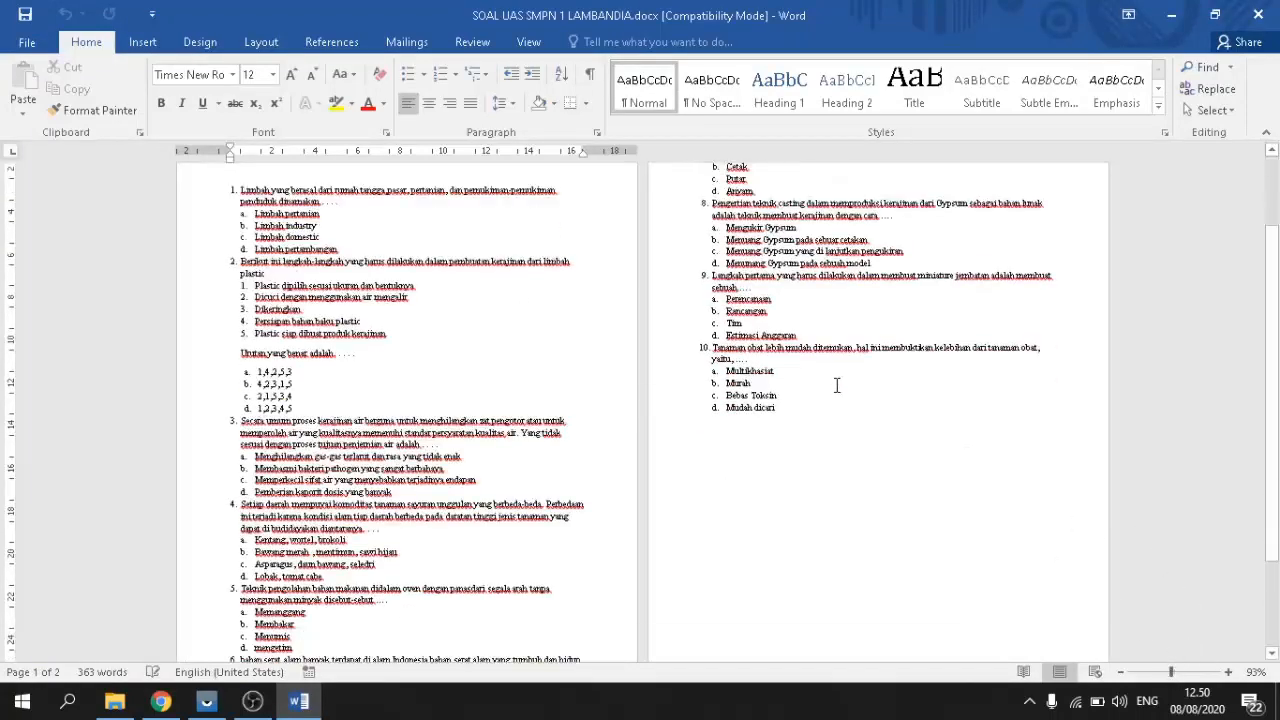
{"action": "left_click", "coordinate": [1180, 672]}
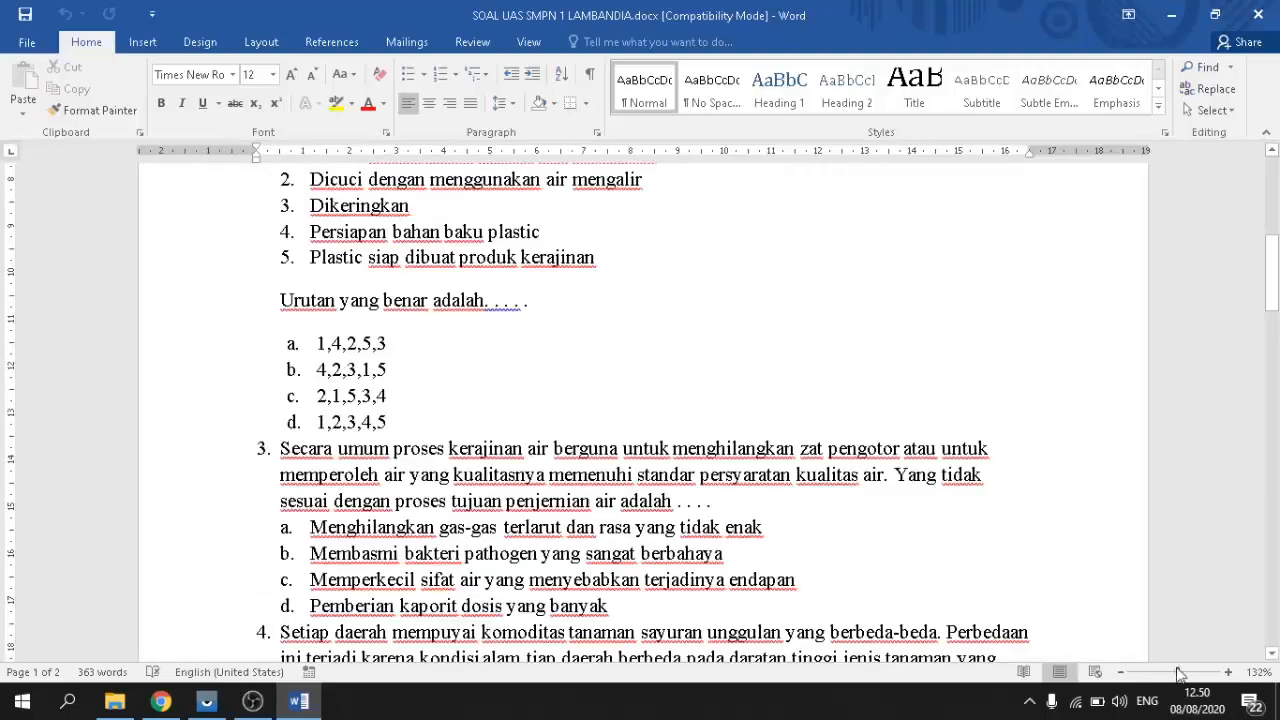
{"action": "scroll", "coordinate": [780, 411], "scroll_direction": "up", "scroll_amount": 5}
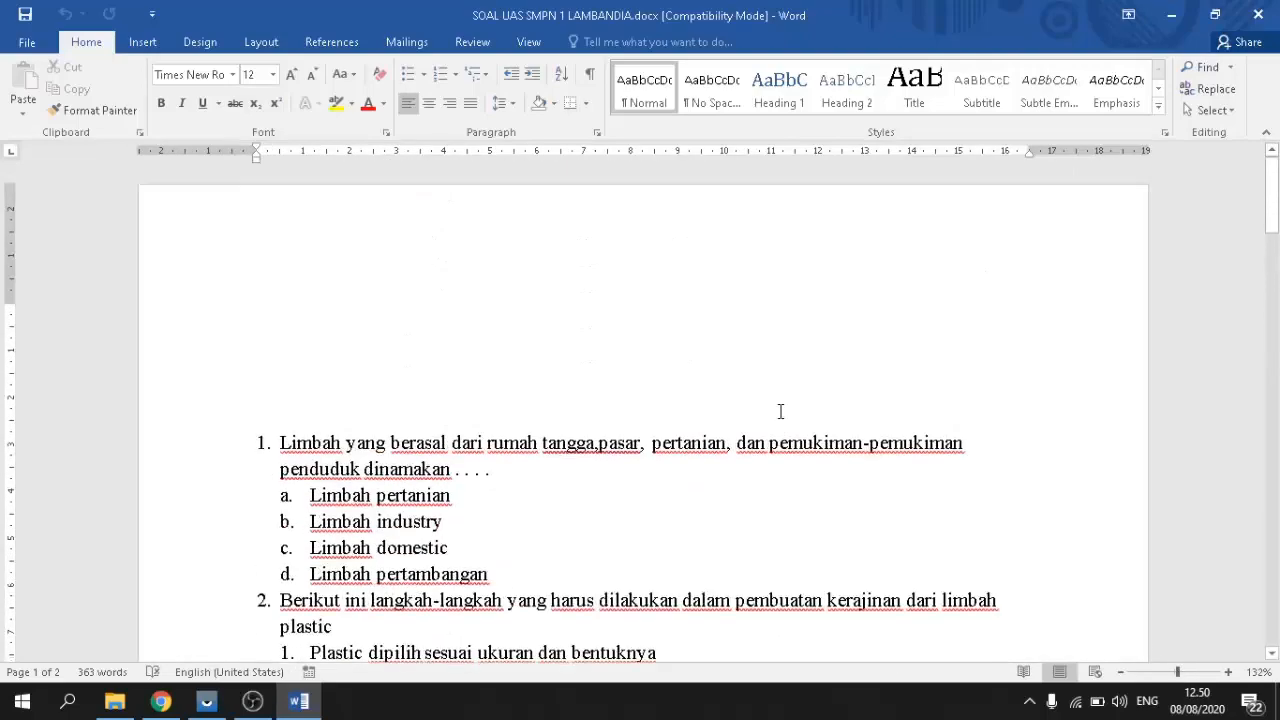
{"action": "scroll", "coordinate": [780, 411], "scroll_direction": "down", "scroll_amount": 15}
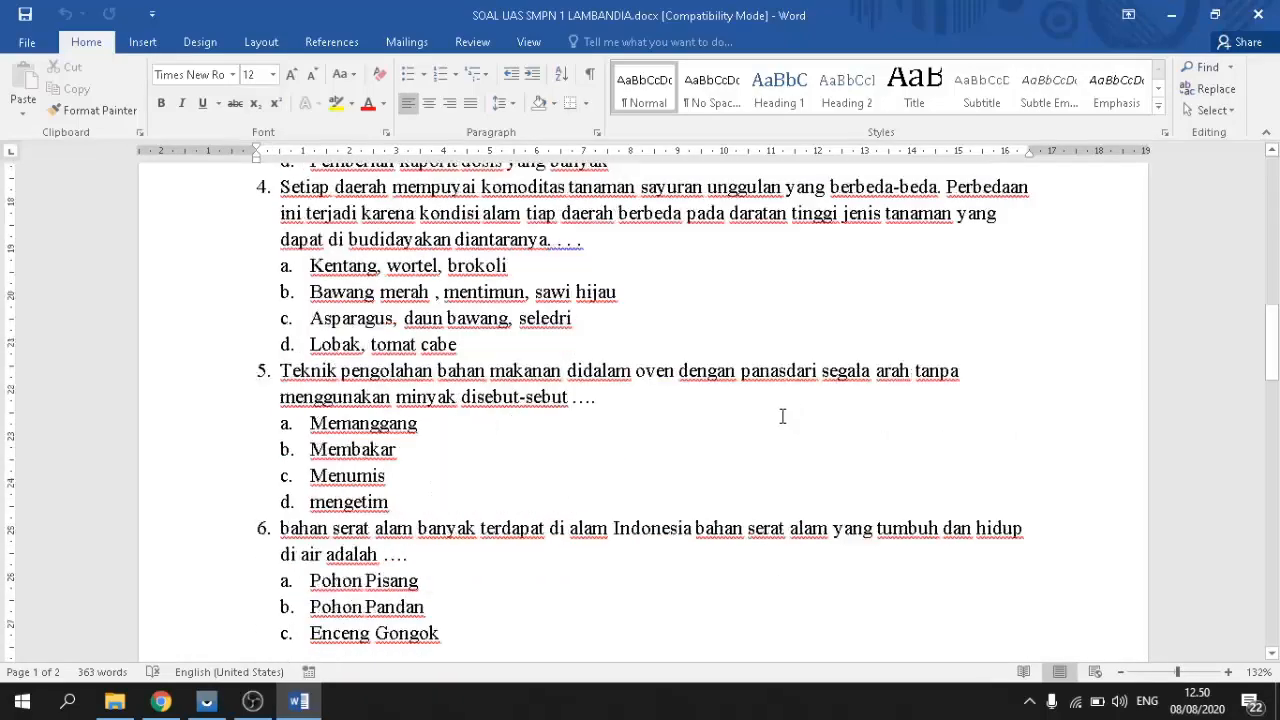
{"action": "scroll", "coordinate": [783, 417], "scroll_direction": "down", "scroll_amount": 10}
{"action": "scroll", "coordinate": [784, 417], "scroll_direction": "up", "scroll_amount": 15}
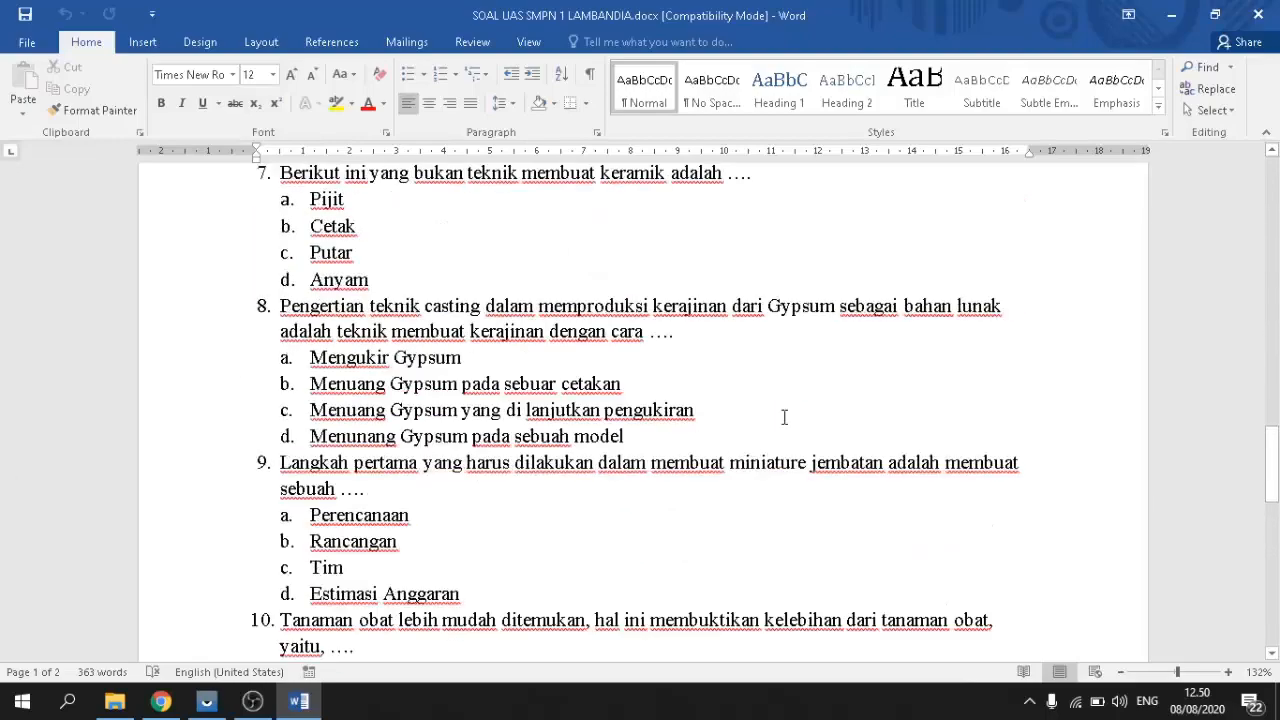
{"action": "scroll", "coordinate": [784, 417], "scroll_direction": "up", "scroll_amount": 12}
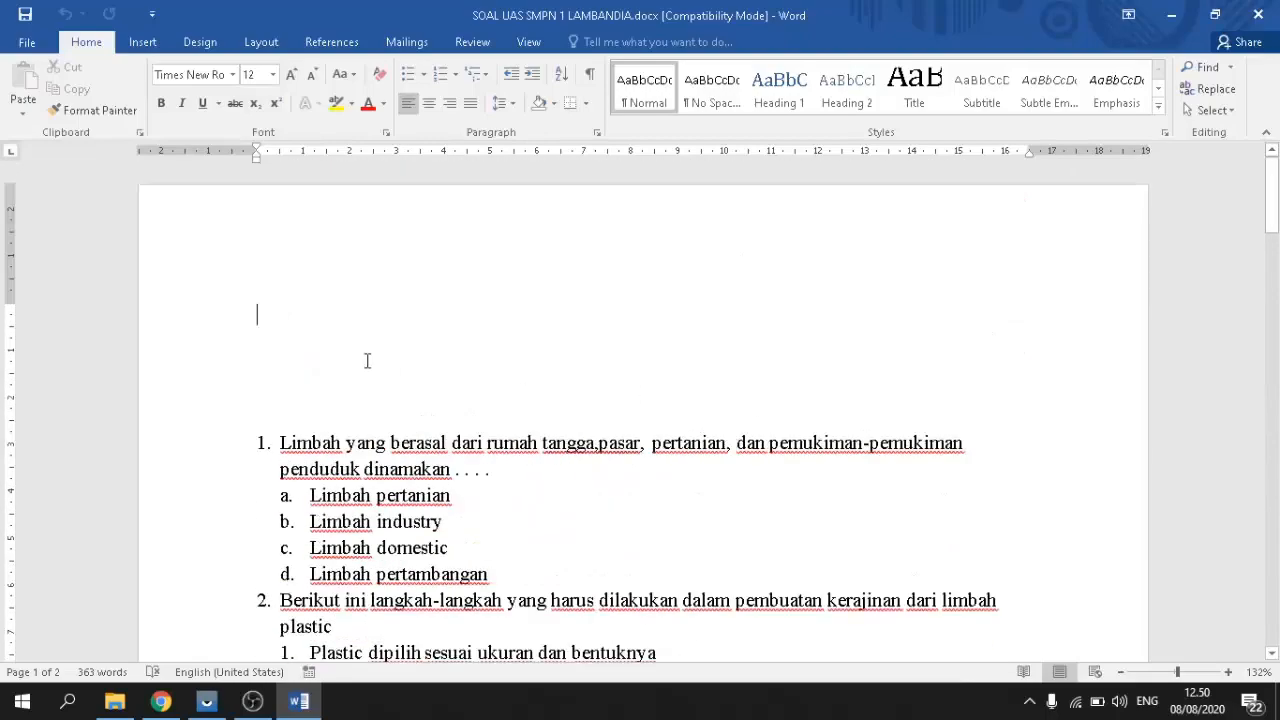
Step: Copy questions 1 through 5 with their answer options and return to Chrome
{"action": "left_click_drag", "start_coordinate": [279, 427], "coordinate": [423, 315]}
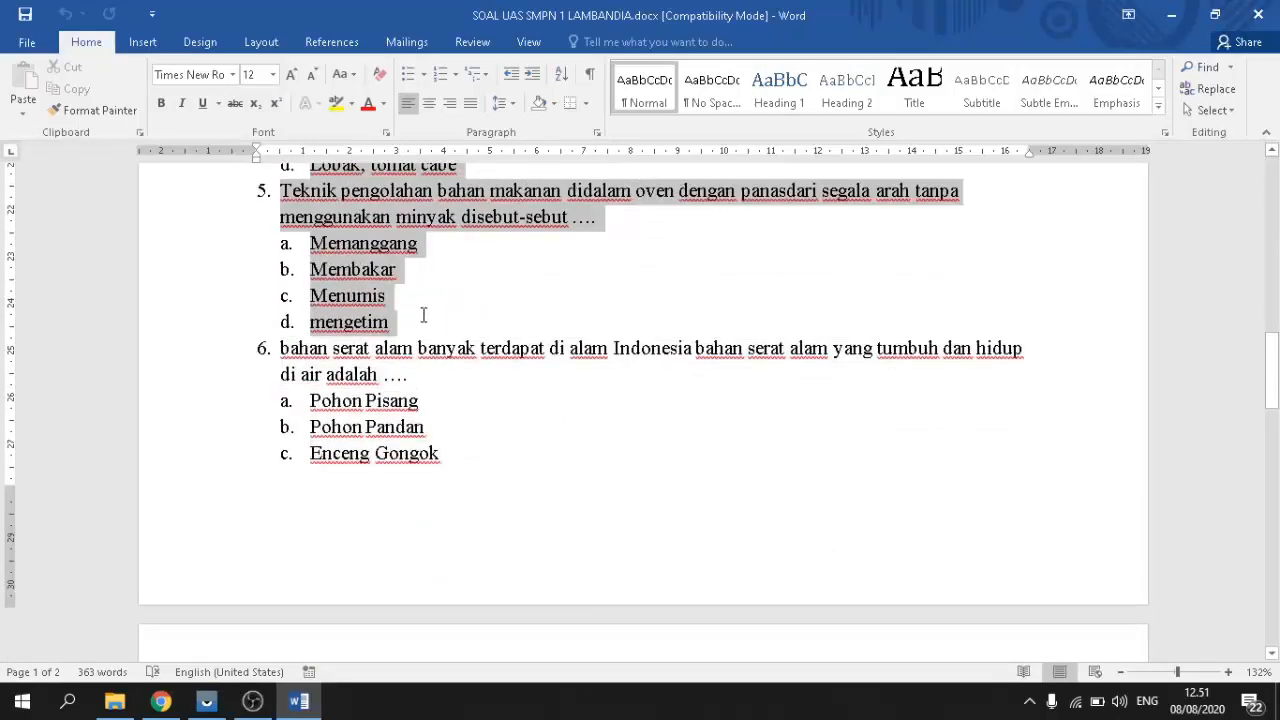
{"action": "left_click_drag", "start_coordinate": [493, 389], "coordinate": [493, 389]}
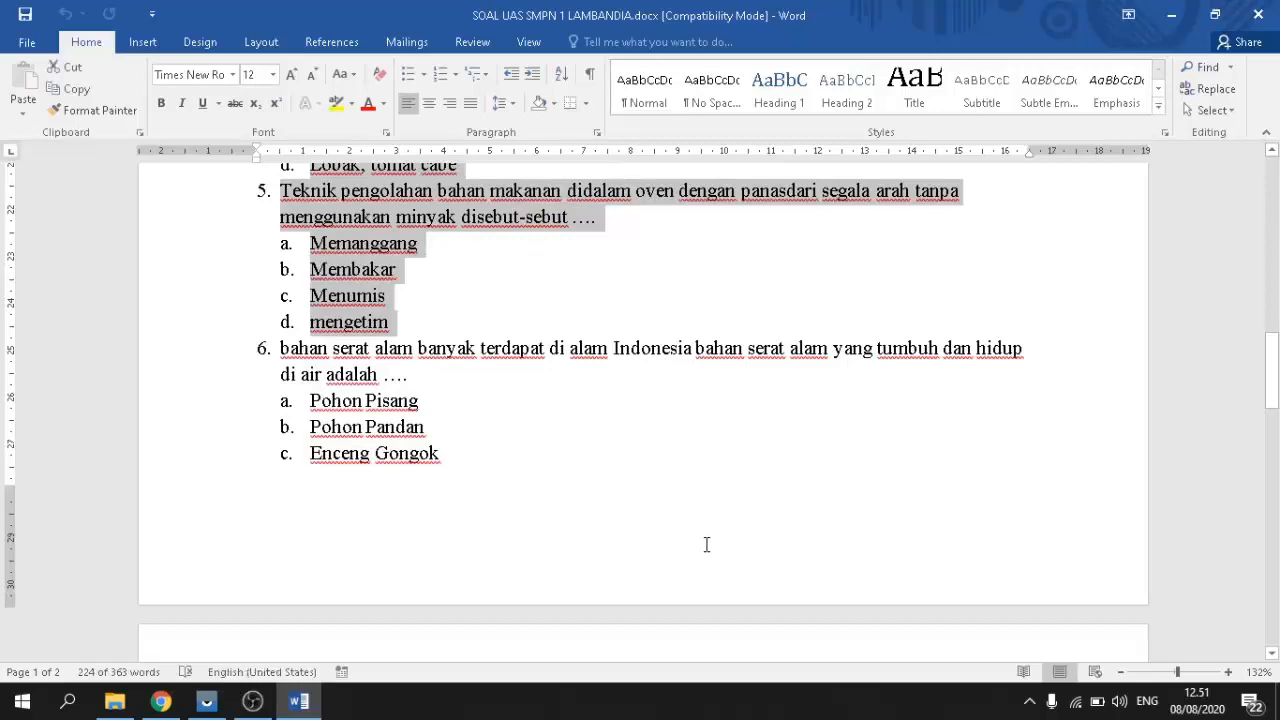
{"action": "key", "text": "ctrl+c"}
{"action": "scroll", "coordinate": [443, 357], "scroll_direction": "up", "scroll_amount": 15}
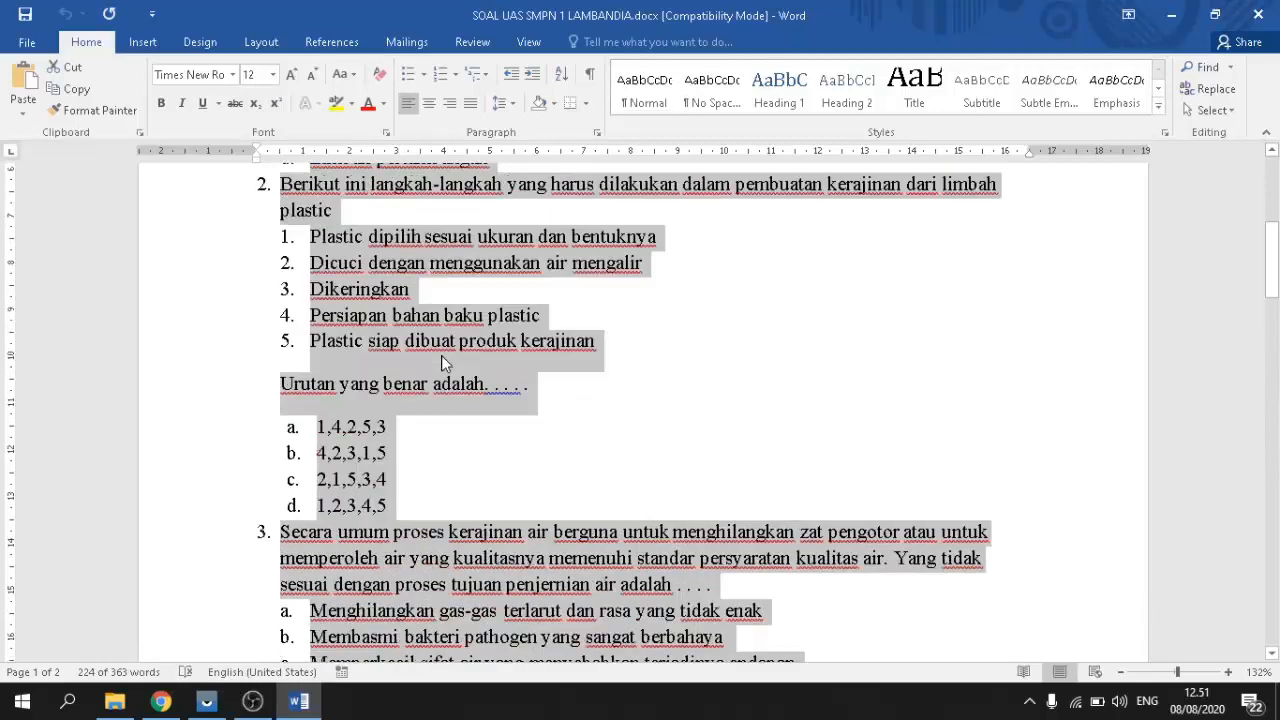
{"action": "scroll", "coordinate": [443, 357], "scroll_direction": "down", "scroll_amount": 5}
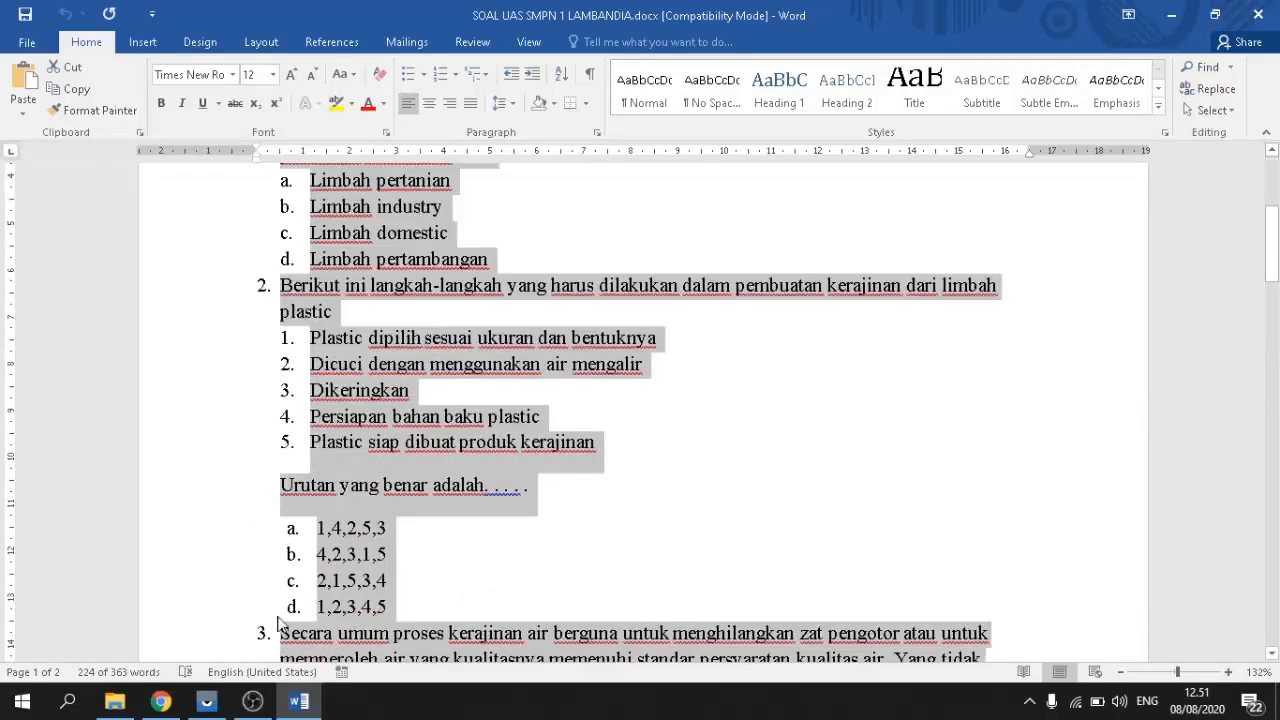
{"action": "left_click", "coordinate": [160, 702]}
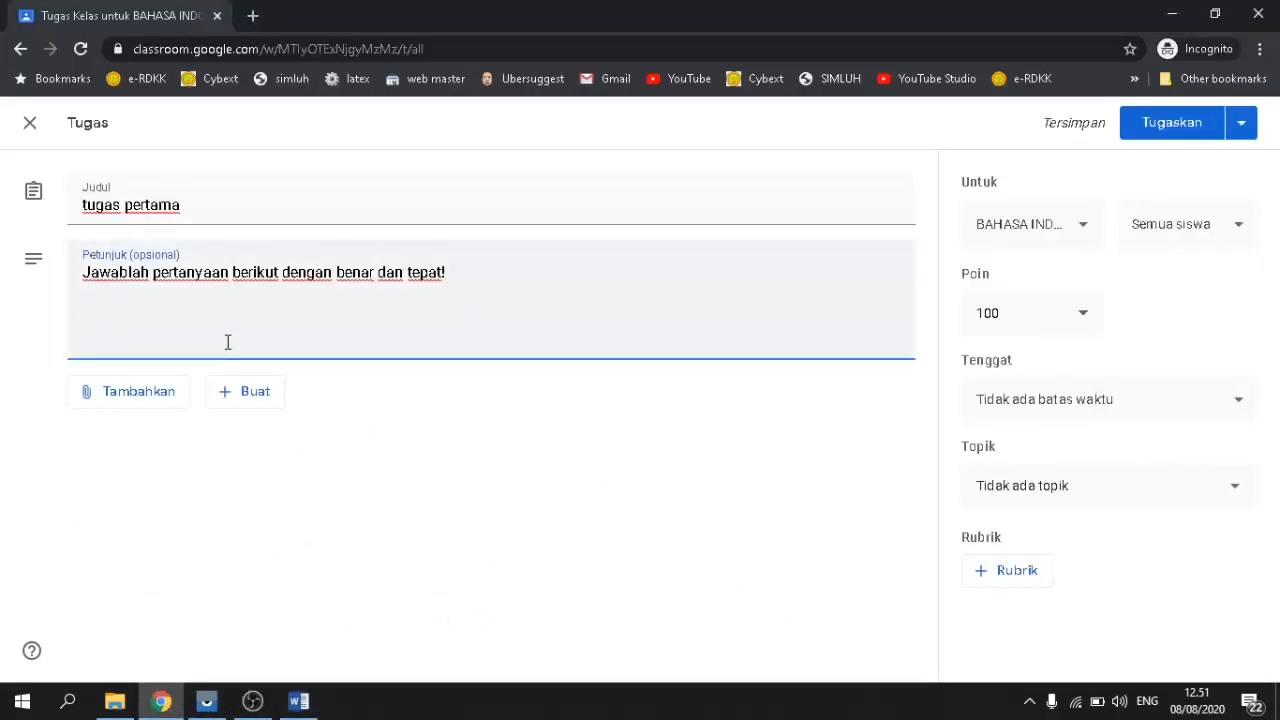
Step: Paste the copied questions 1–5 into the Petunjuk field of 'tugas pertama'
{"action": "key", "text": "ctrl+v"}
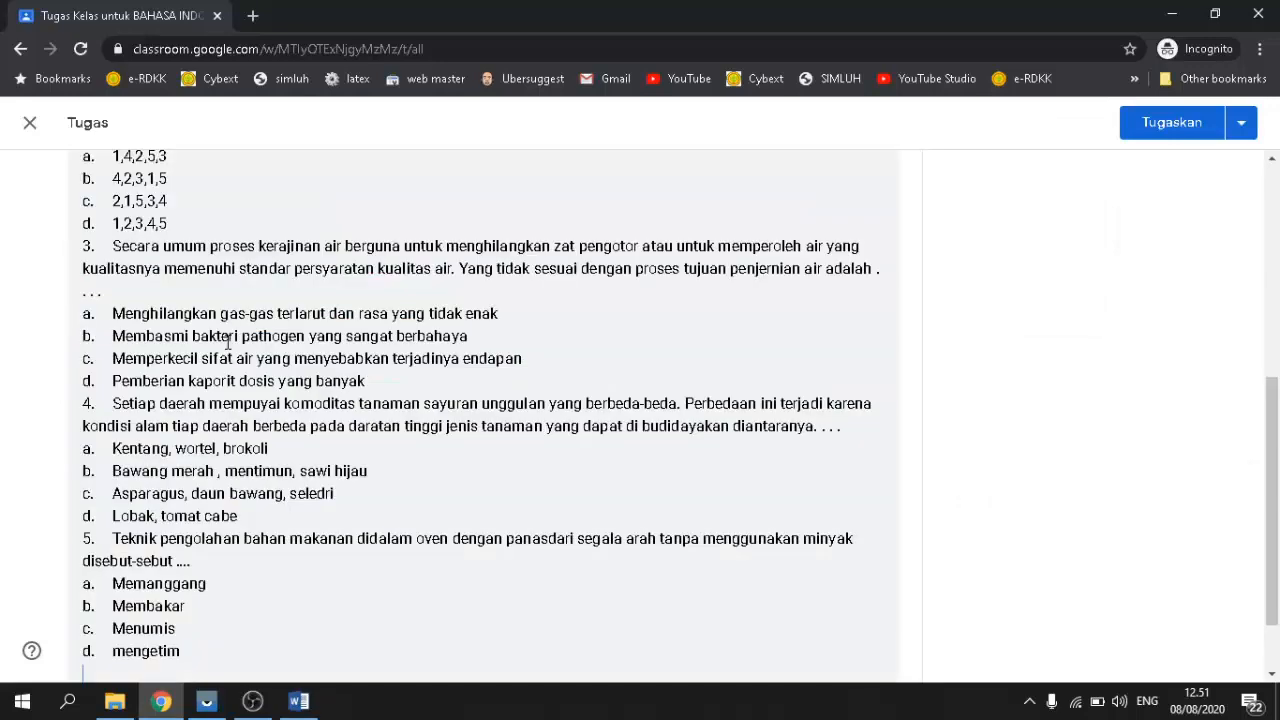
{"action": "scroll", "coordinate": [243, 317], "scroll_direction": "up", "scroll_amount": 5}
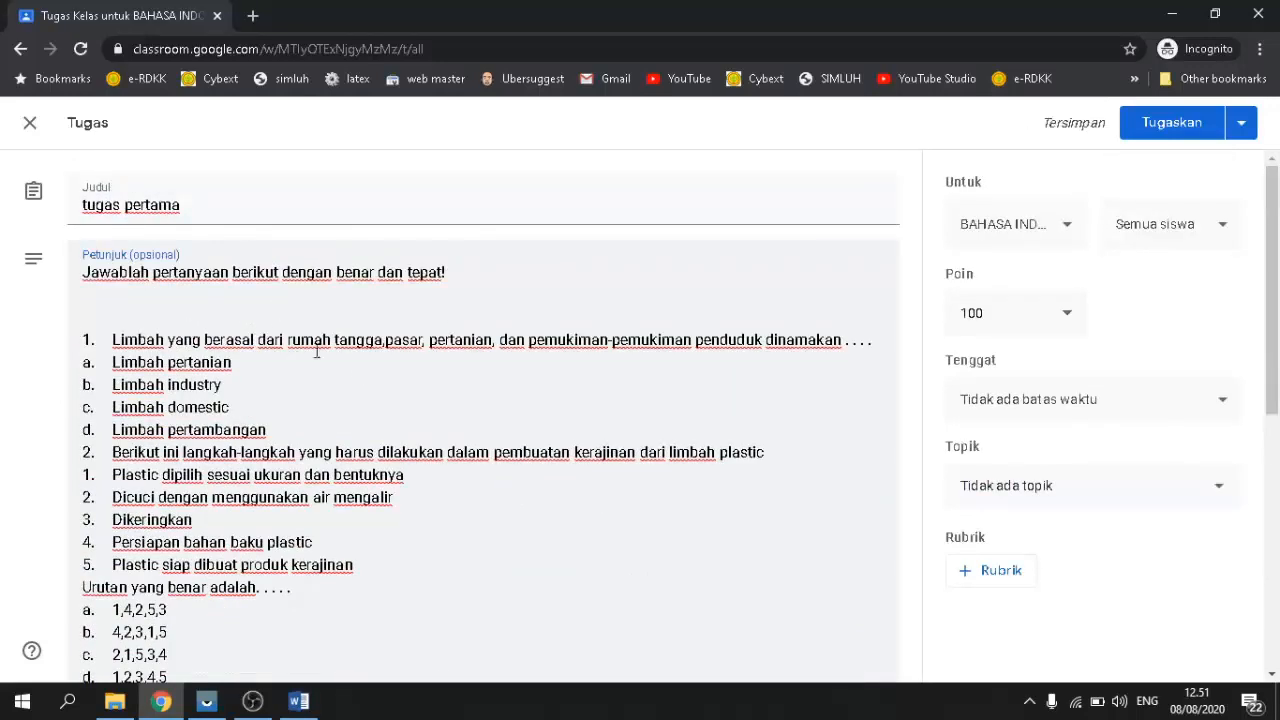
{"action": "key", "text": "ctrl+z"}
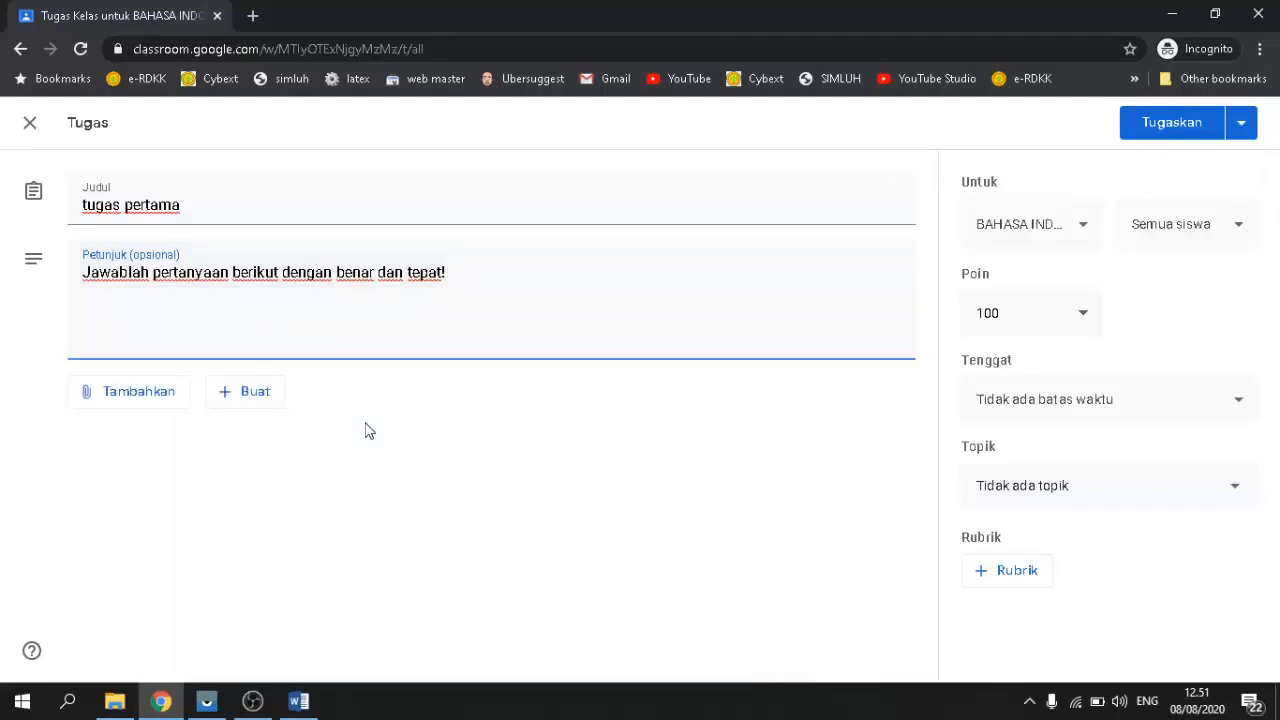
{"action": "right_click", "coordinate": [114, 313]}
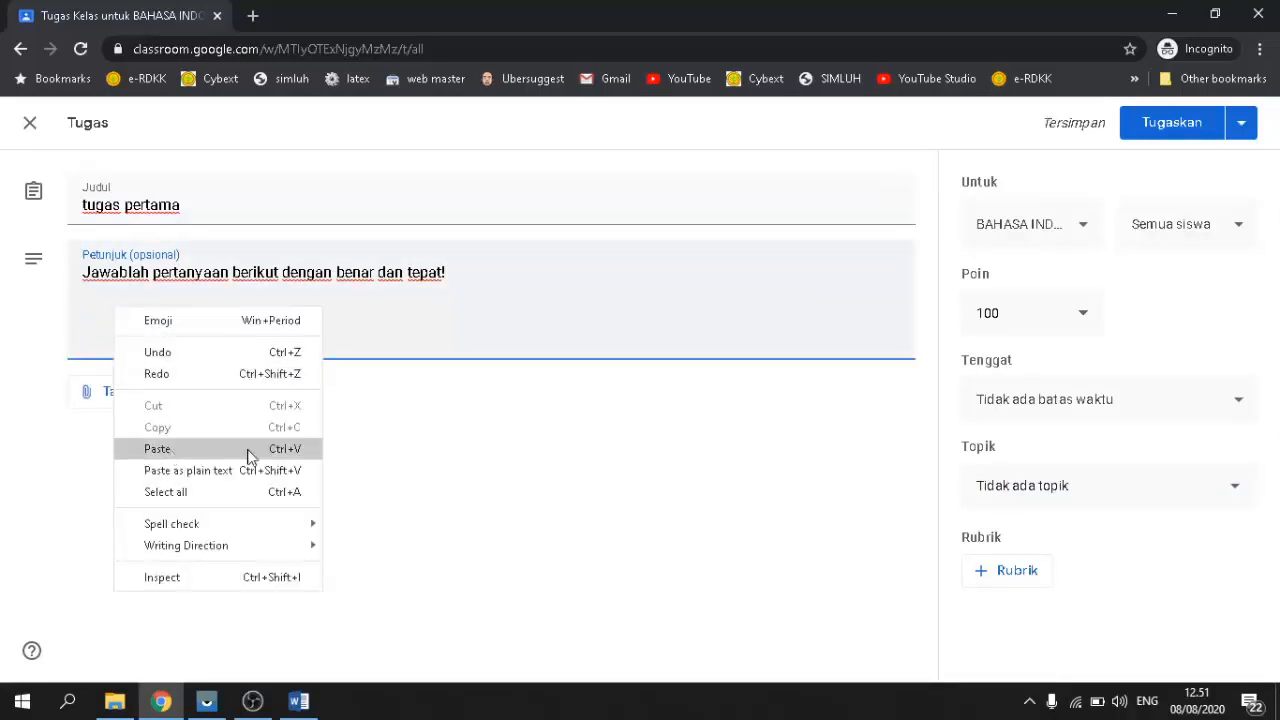
{"action": "left_click", "coordinate": [152, 457]}
{"action": "scroll", "coordinate": [345, 356], "scroll_direction": "up", "scroll_amount": 5}
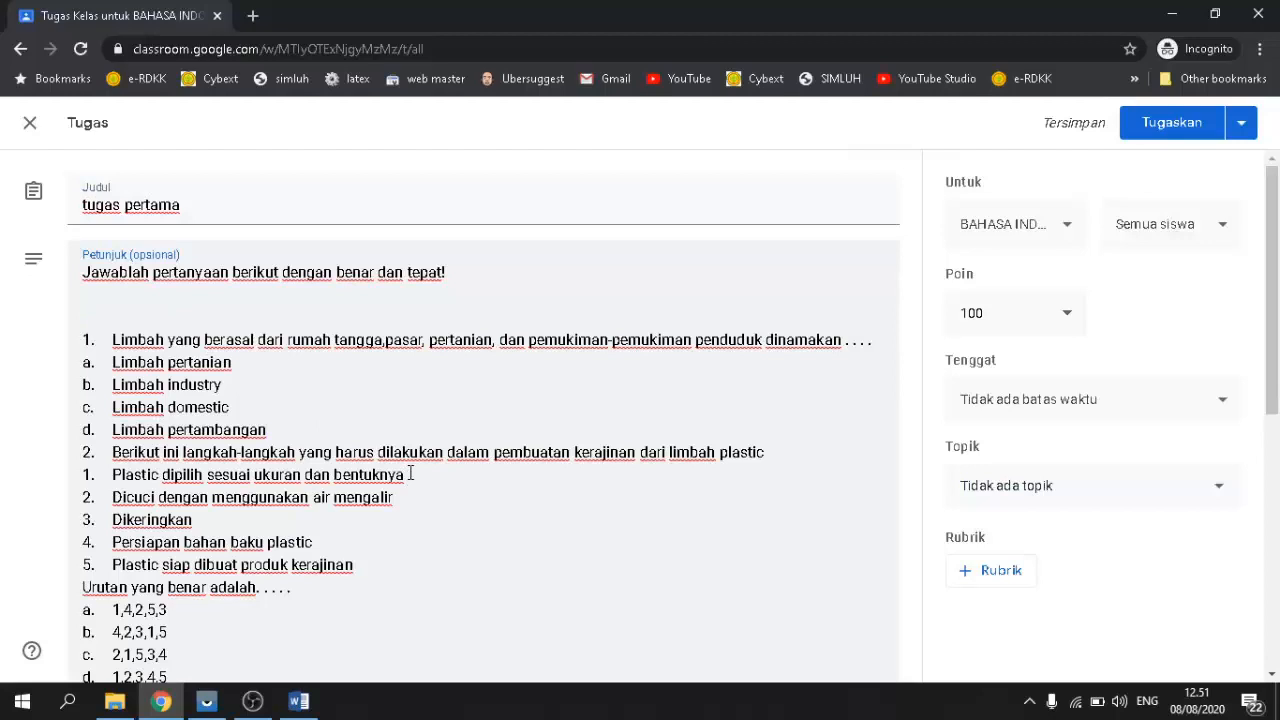
Step: Add blank lines separating each question before questions 2, 3, 4 and 5
{"action": "key", "text": "Return"}
{"action": "scroll", "coordinate": [180, 427], "scroll_direction": "down", "scroll_amount": 3}
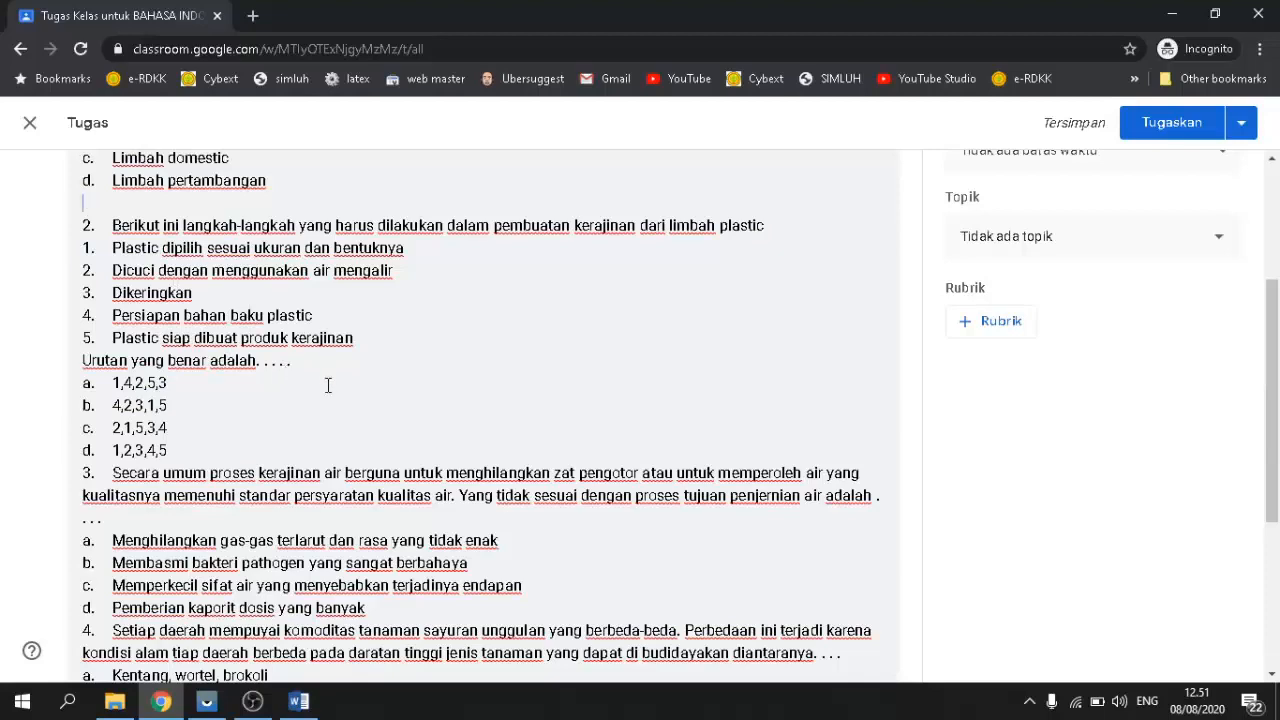
{"action": "left_click", "coordinate": [229, 457]}
{"action": "key", "text": "Return"}
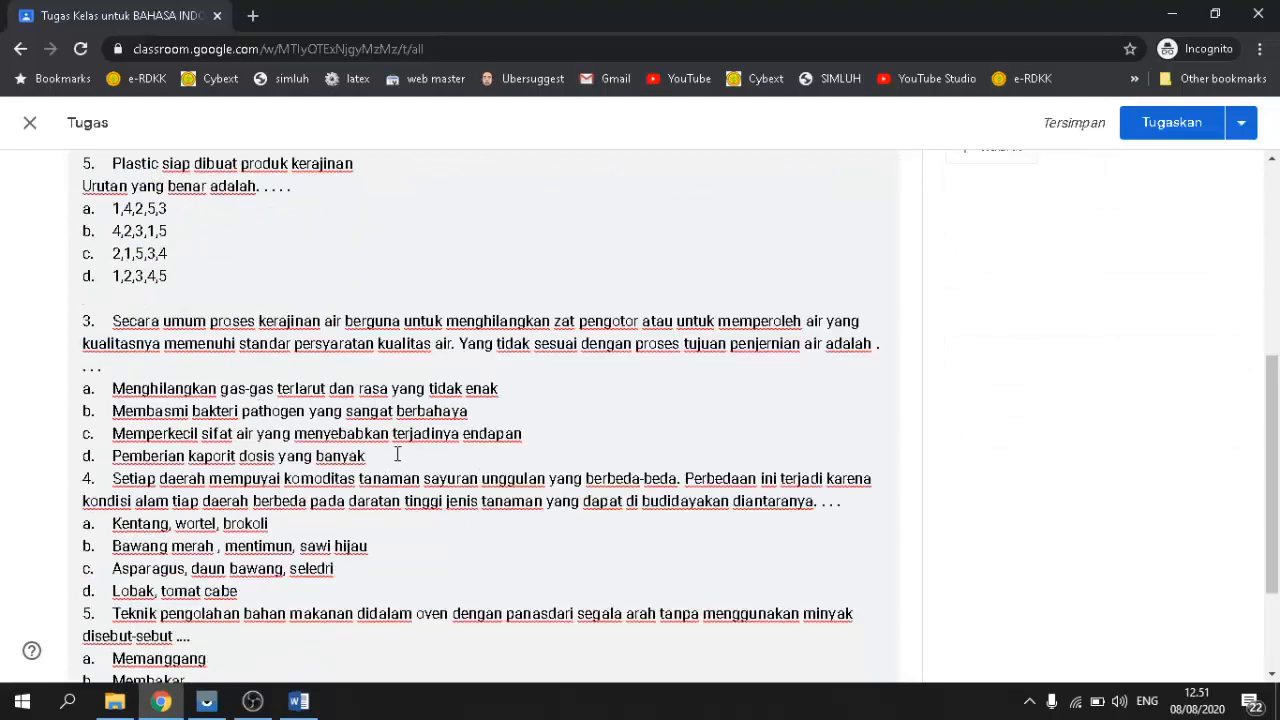
{"action": "key", "text": "Return"}
{"action": "key", "text": "ctrl+v"}
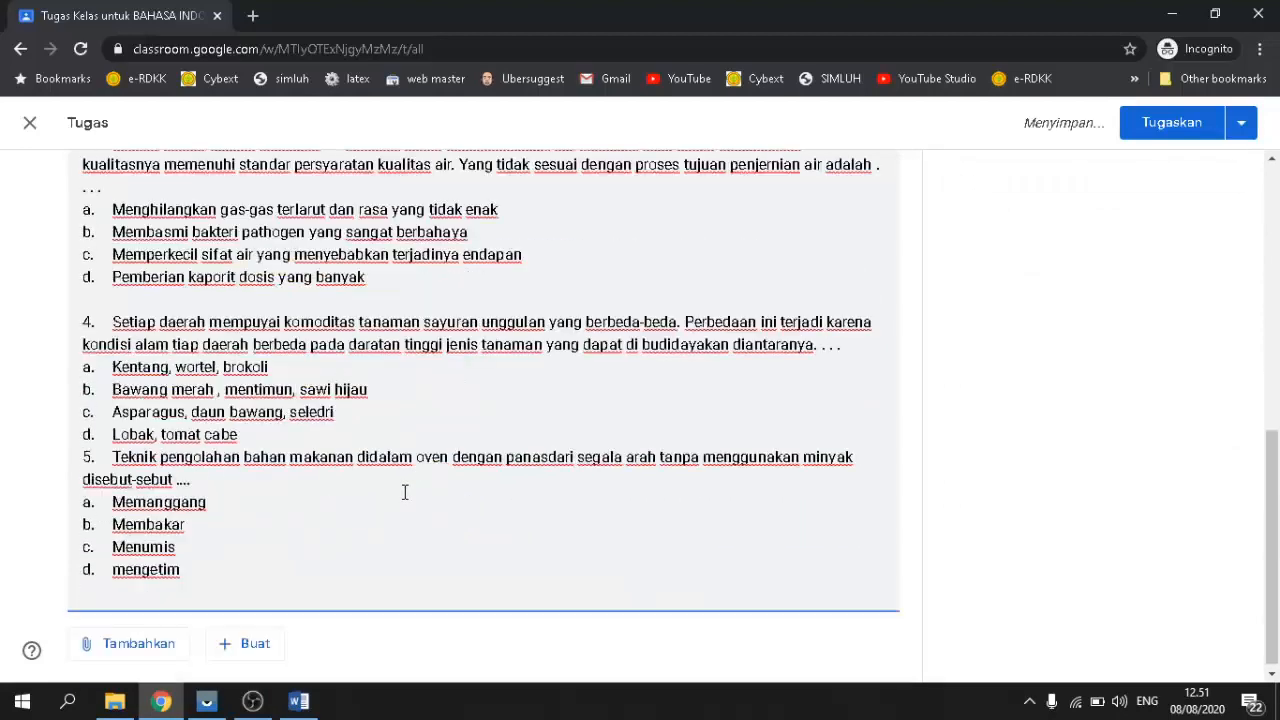
{"action": "left_click", "coordinate": [298, 430]}
{"action": "key", "text": "Return"}
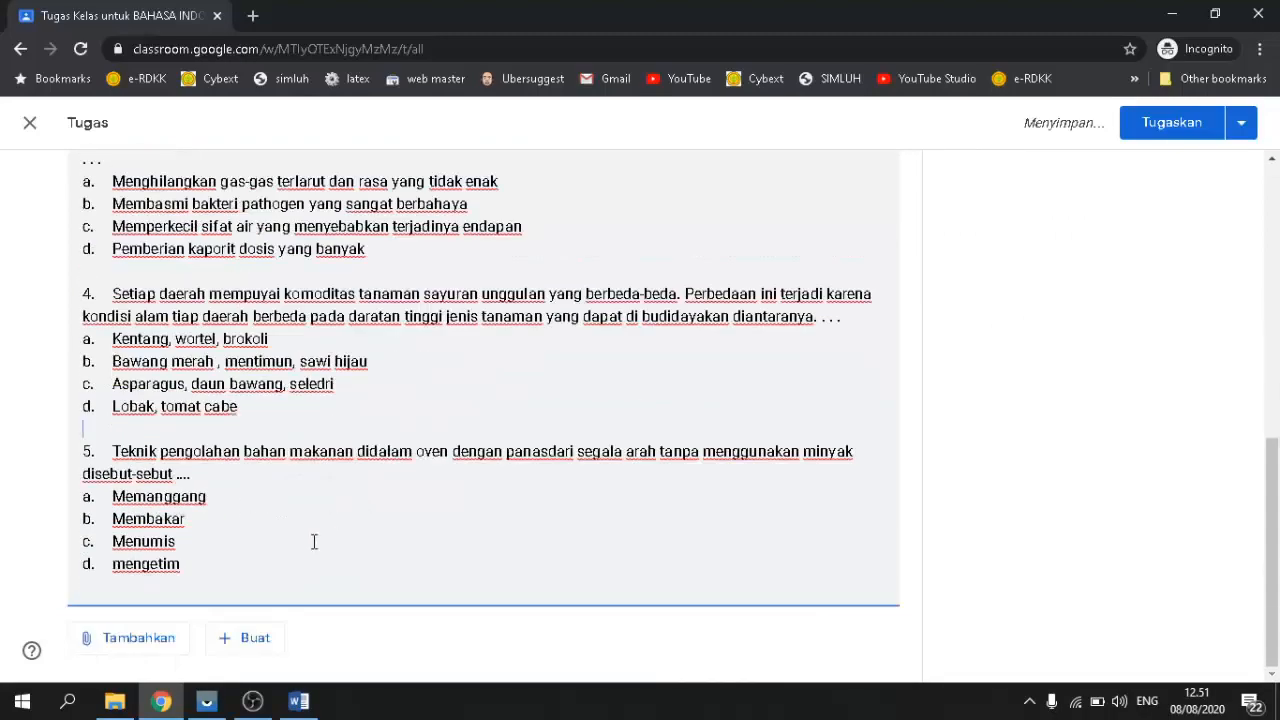
{"action": "scroll", "coordinate": [314, 542], "scroll_direction": "up", "scroll_amount": 7}
{"action": "scroll", "coordinate": [312, 543], "scroll_direction": "up", "scroll_amount": 8}
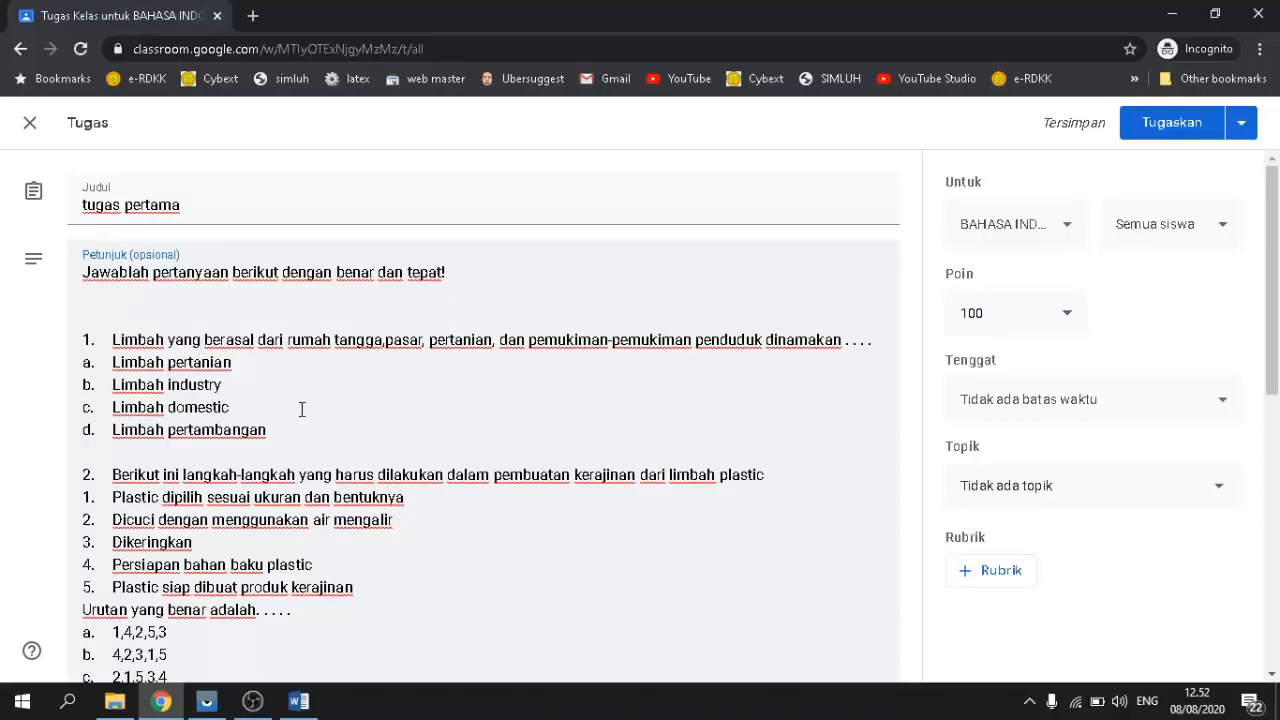
{"action": "scroll", "coordinate": [238, 430], "scroll_direction": "down", "scroll_amount": 6}
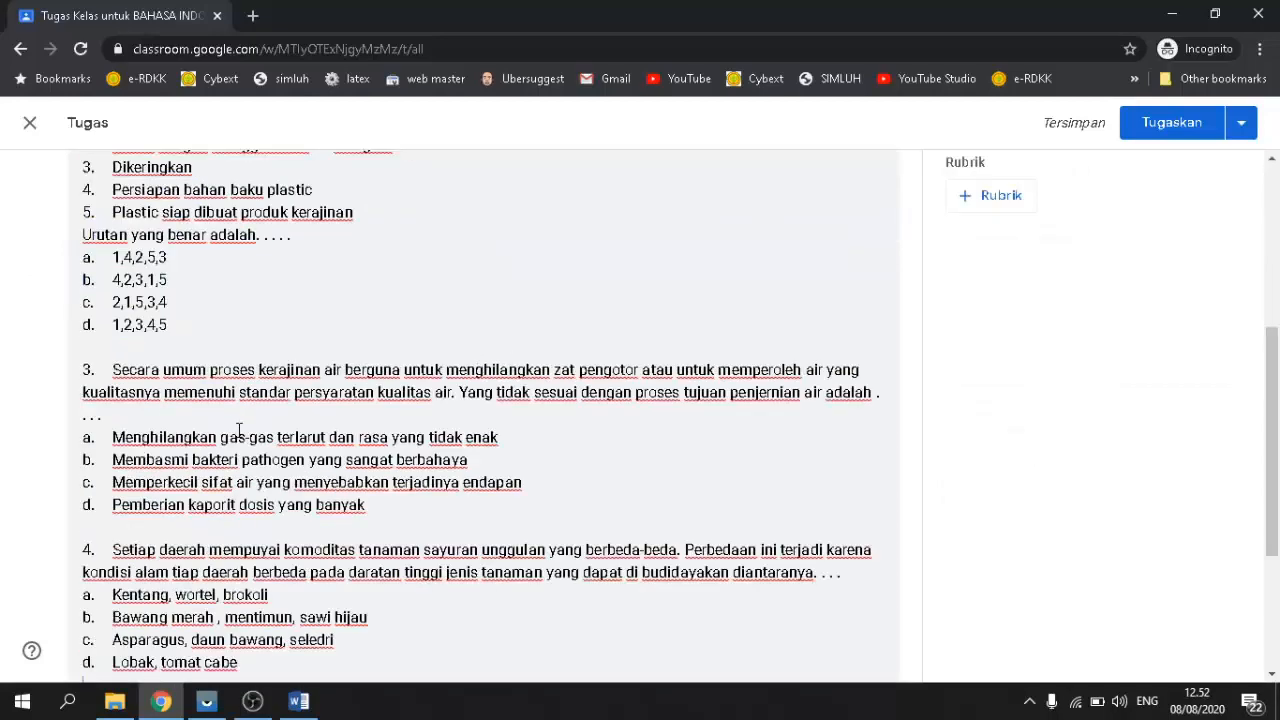
{"action": "scroll", "coordinate": [238, 430], "scroll_direction": "up", "scroll_amount": 6}
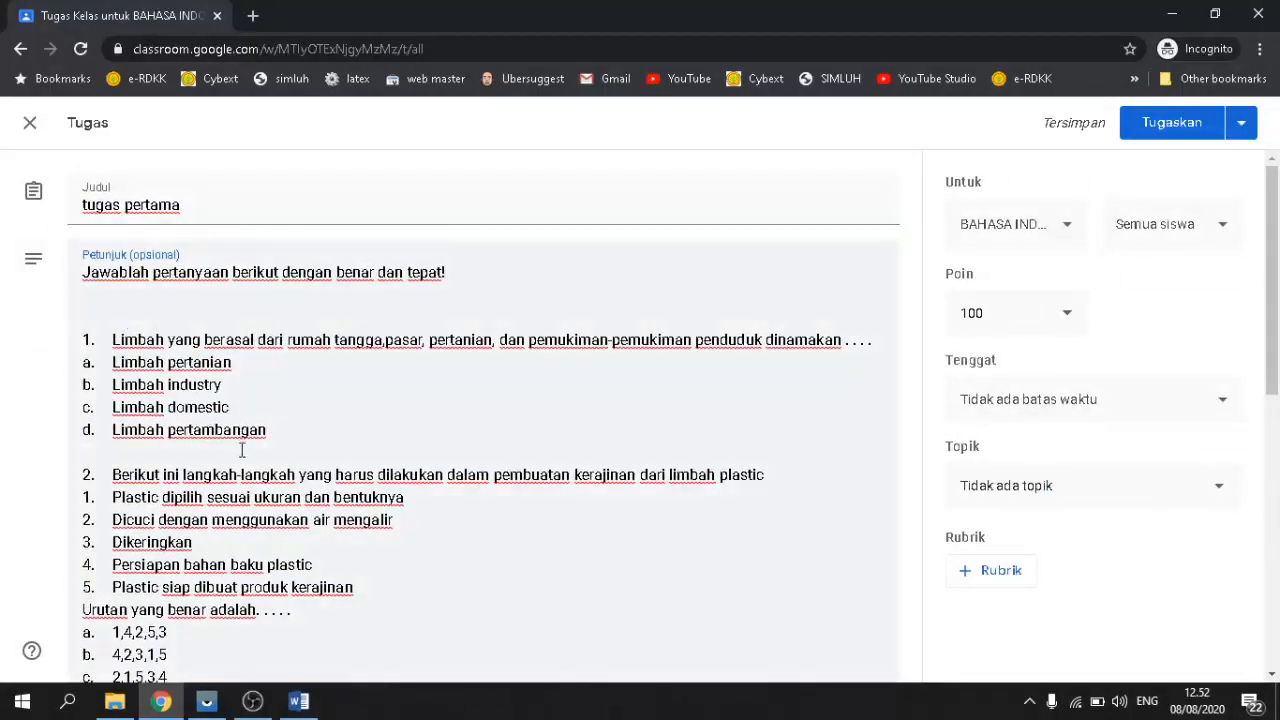
{"action": "scroll", "coordinate": [241, 451], "scroll_direction": "down", "scroll_amount": 6}
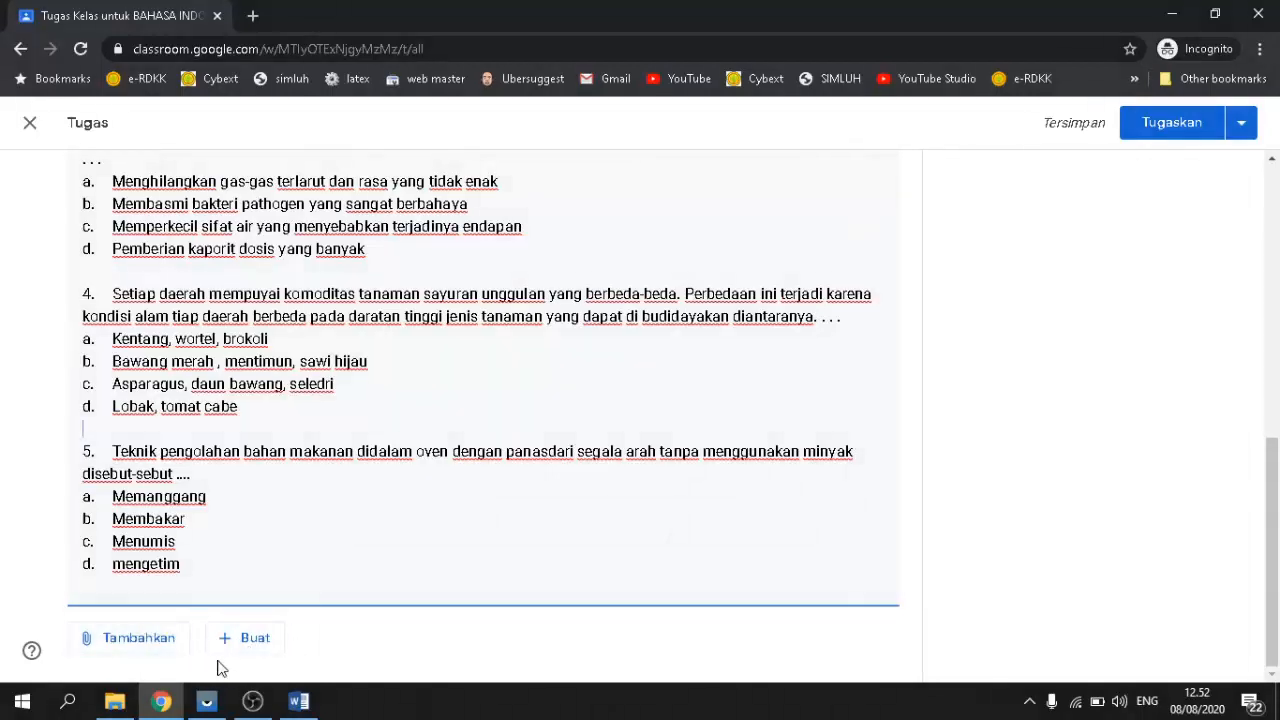
{"action": "scroll", "coordinate": [346, 585], "scroll_direction": "up", "scroll_amount": 6}
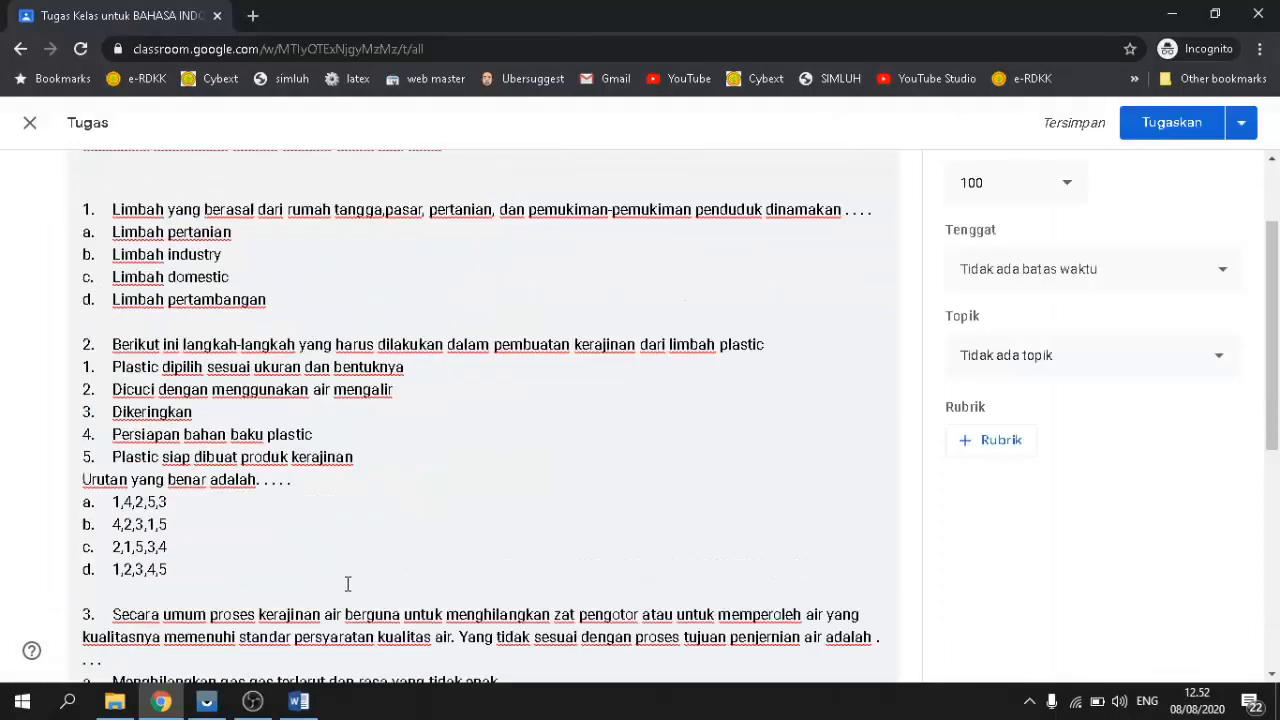
{"action": "scroll", "coordinate": [347, 585], "scroll_direction": "down", "scroll_amount": 4}
{"action": "scroll", "coordinate": [347, 585], "scroll_direction": "up", "scroll_amount": 4}
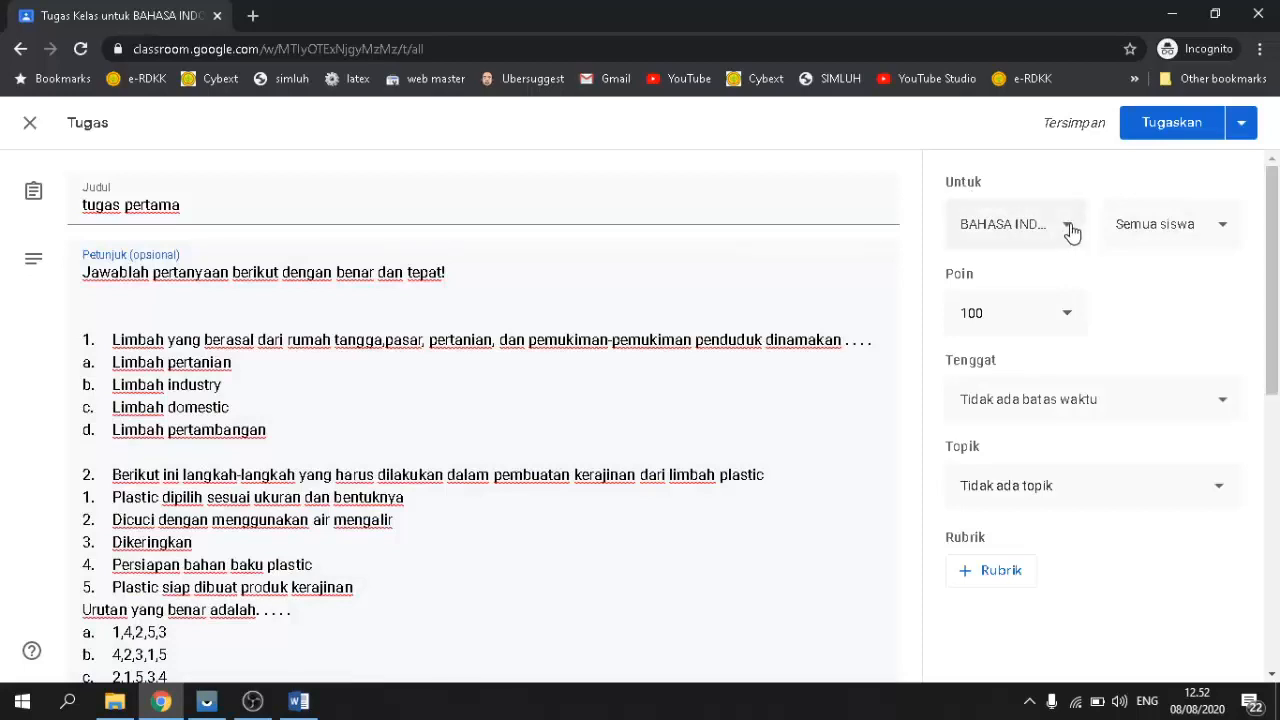
{"action": "left_click", "coordinate": [1218, 230]}
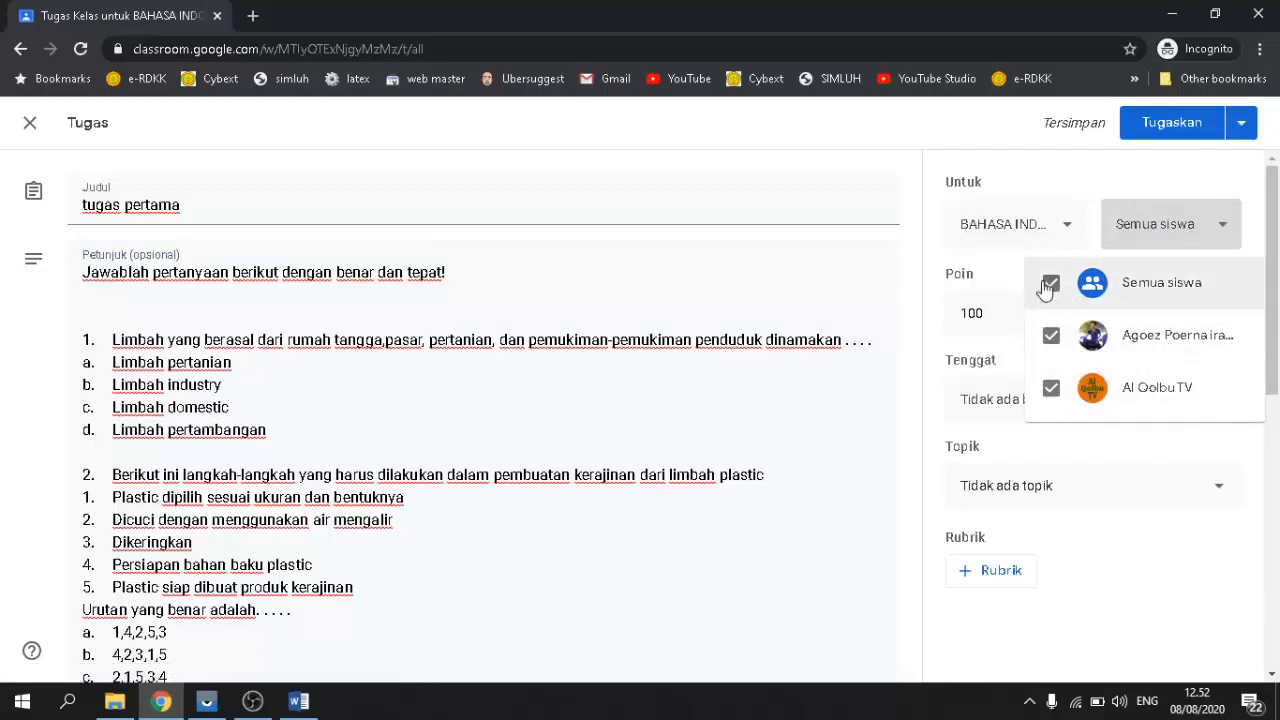
{"action": "left_click", "coordinate": [1244, 171]}
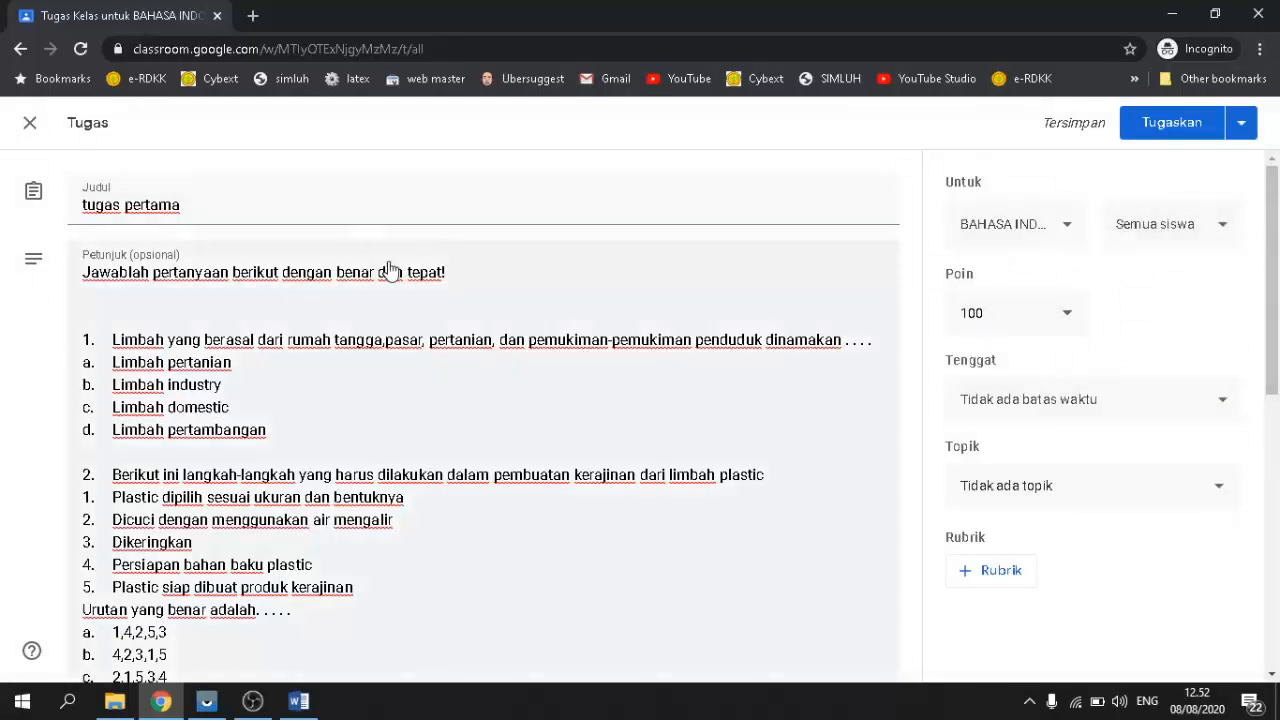
{"action": "scroll", "coordinate": [240, 415], "scroll_direction": "down", "scroll_amount": 8}
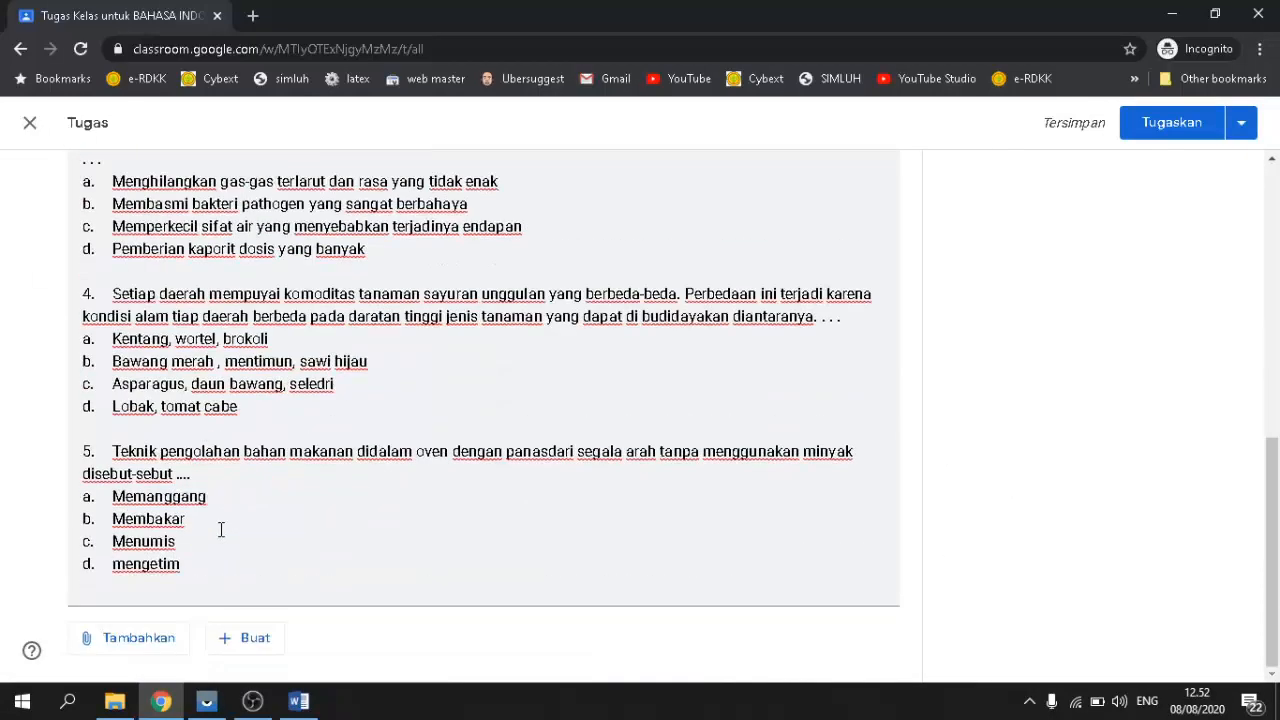
{"action": "scroll", "coordinate": [221, 529], "scroll_direction": "up", "scroll_amount": 10}
{"action": "scroll", "coordinate": [213, 543], "scroll_direction": "down", "scroll_amount": 10}
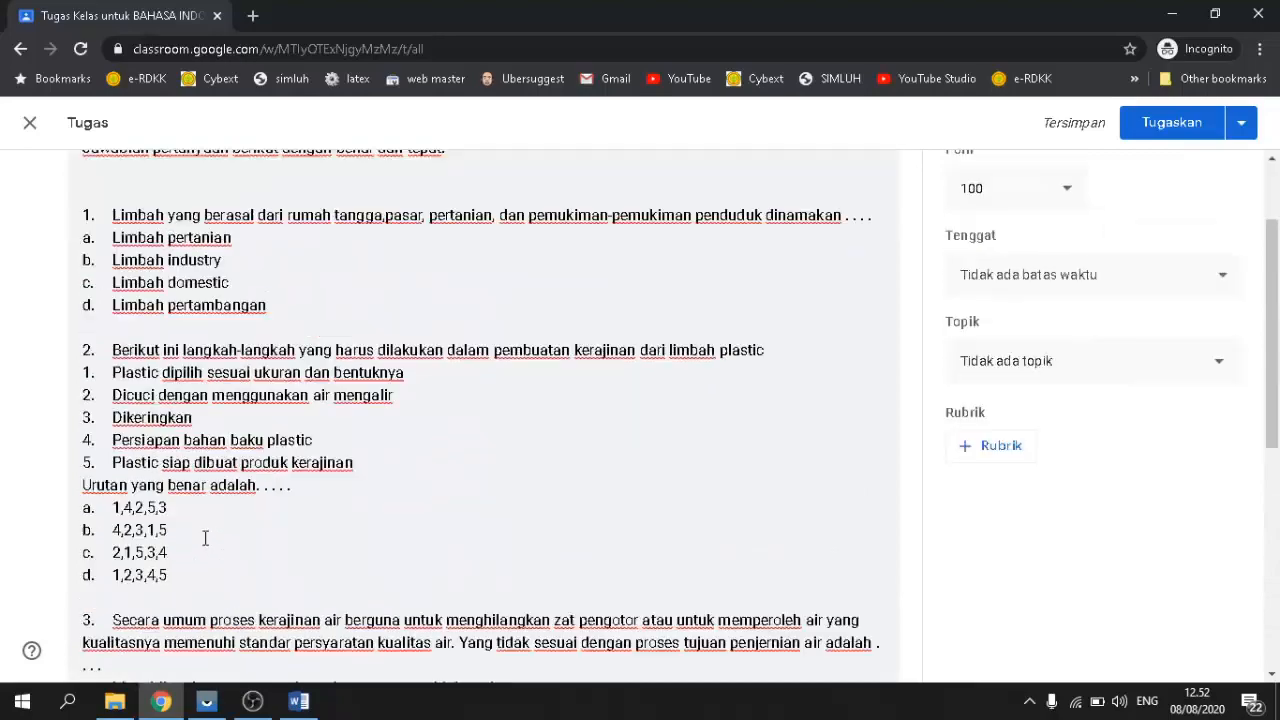
{"action": "scroll", "coordinate": [266, 491], "scroll_direction": "up", "scroll_amount": 10}
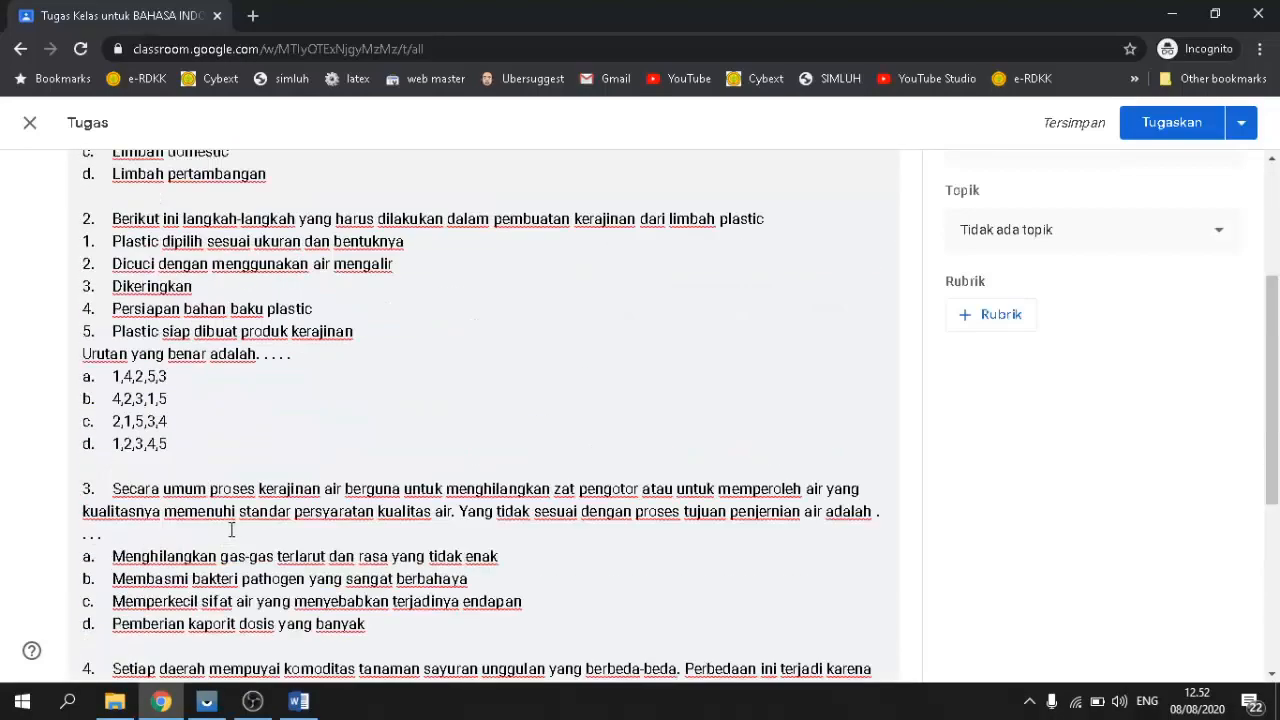
{"action": "scroll", "coordinate": [315, 503], "scroll_direction": "down", "scroll_amount": 3}
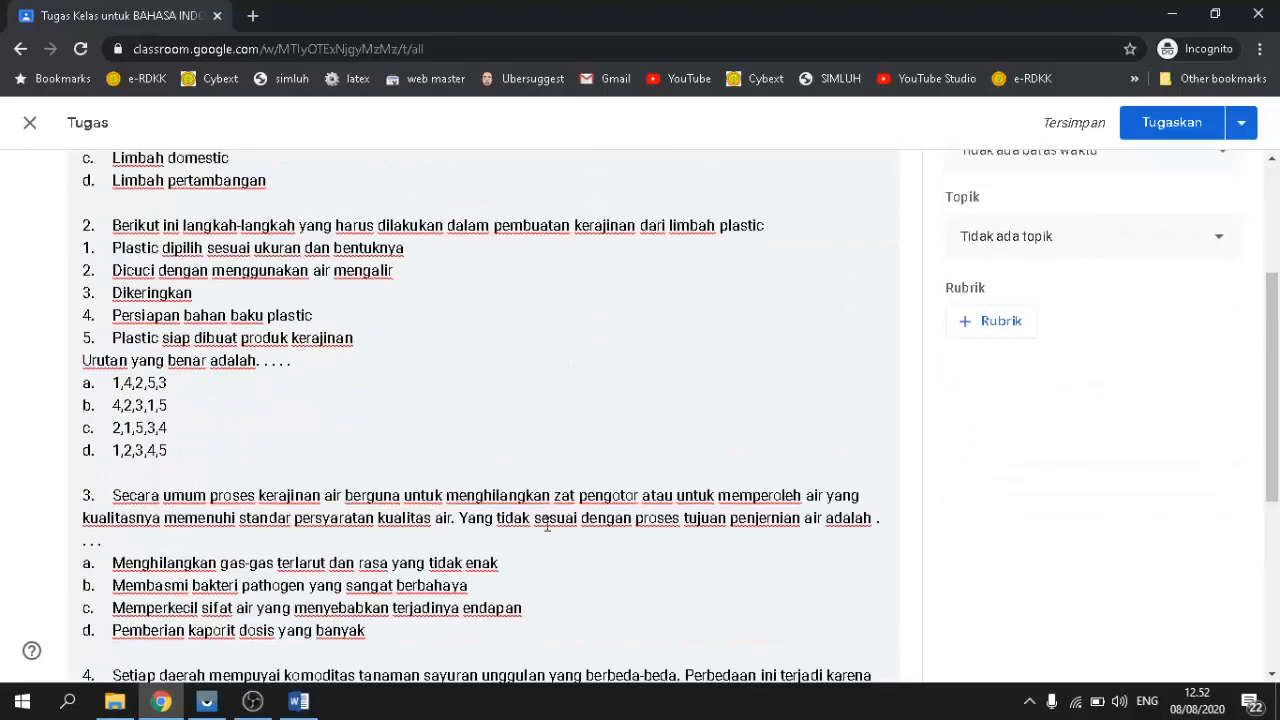
{"action": "scroll", "coordinate": [548, 522], "scroll_direction": "up", "scroll_amount": 3}
{"action": "scroll", "coordinate": [311, 430], "scroll_direction": "down", "scroll_amount": 1}
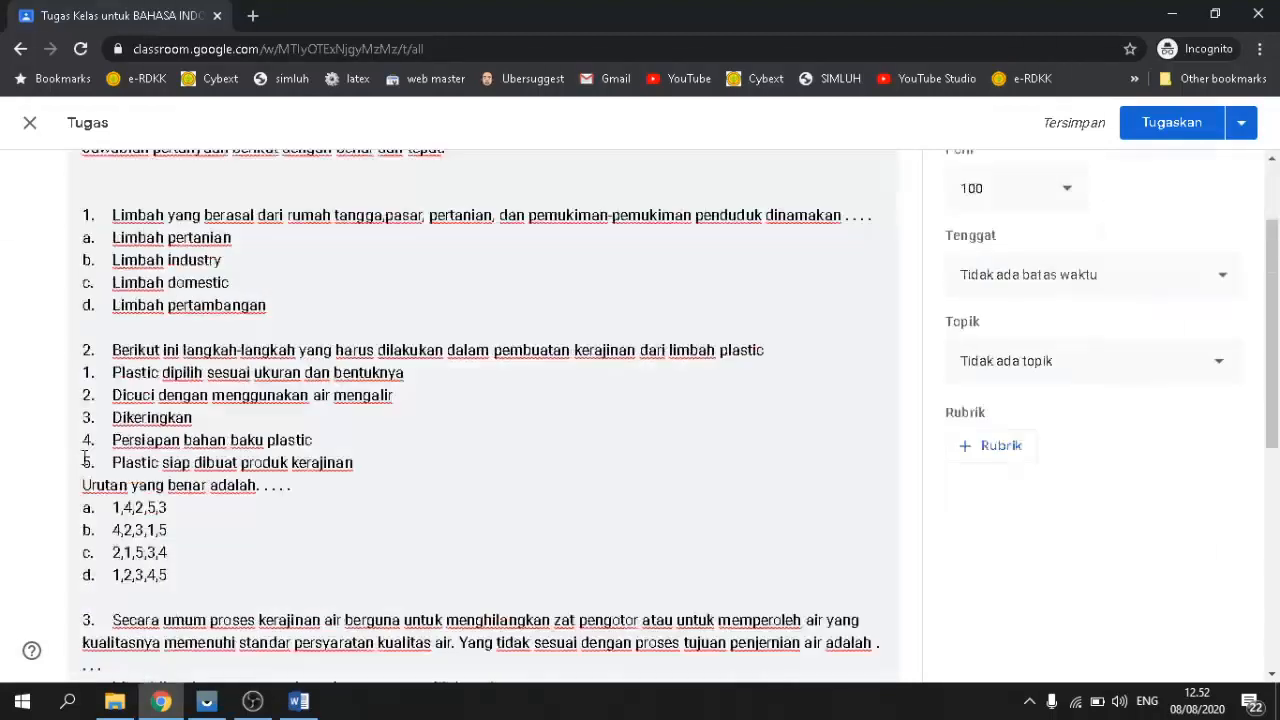
{"action": "scroll", "coordinate": [87, 420], "scroll_direction": "up", "scroll_amount": 1}
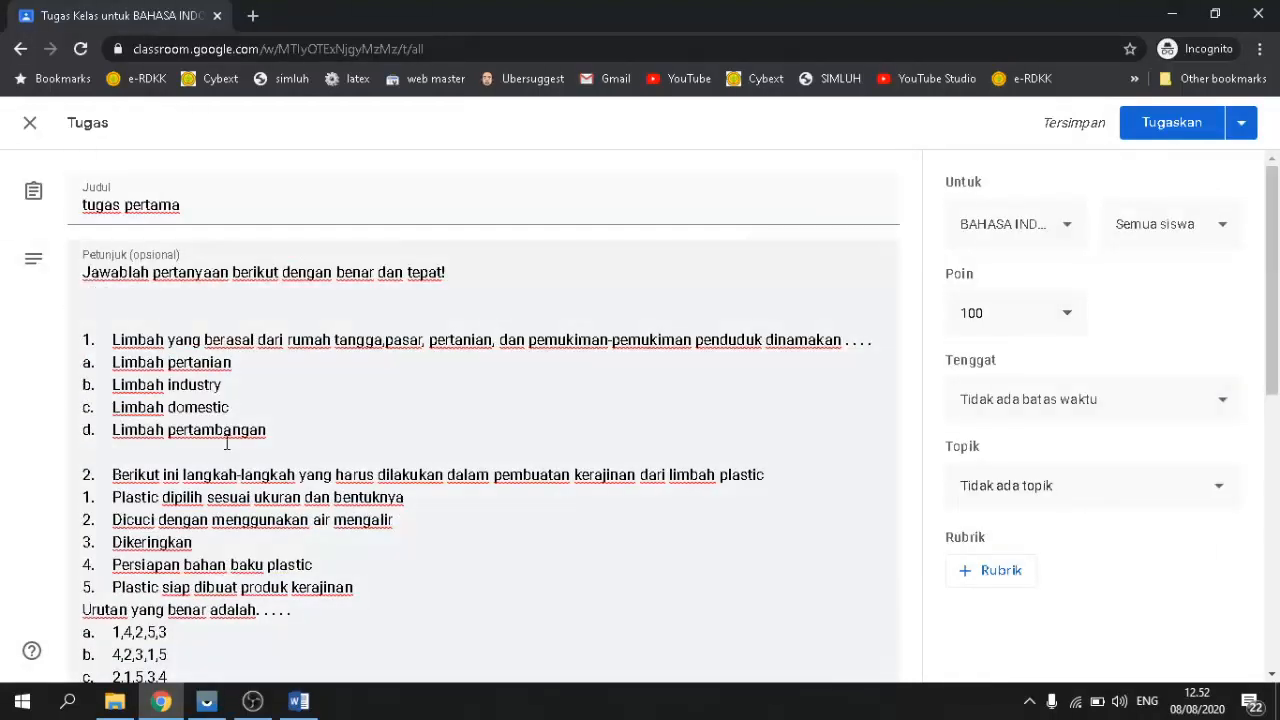
{"action": "scroll", "coordinate": [229, 443], "scroll_direction": "down", "scroll_amount": 4}
{"action": "scroll", "coordinate": [159, 383], "scroll_direction": "up", "scroll_amount": 1}
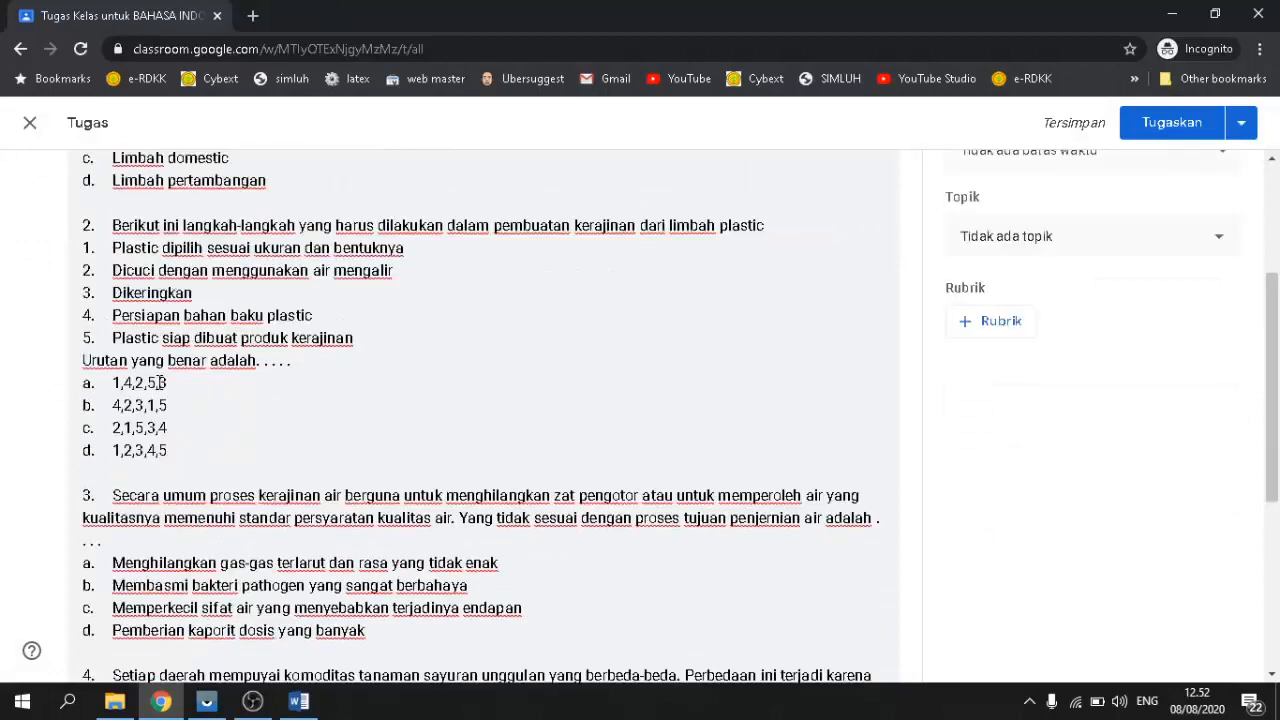
{"action": "scroll", "coordinate": [156, 375], "scroll_direction": "up", "scroll_amount": 2}
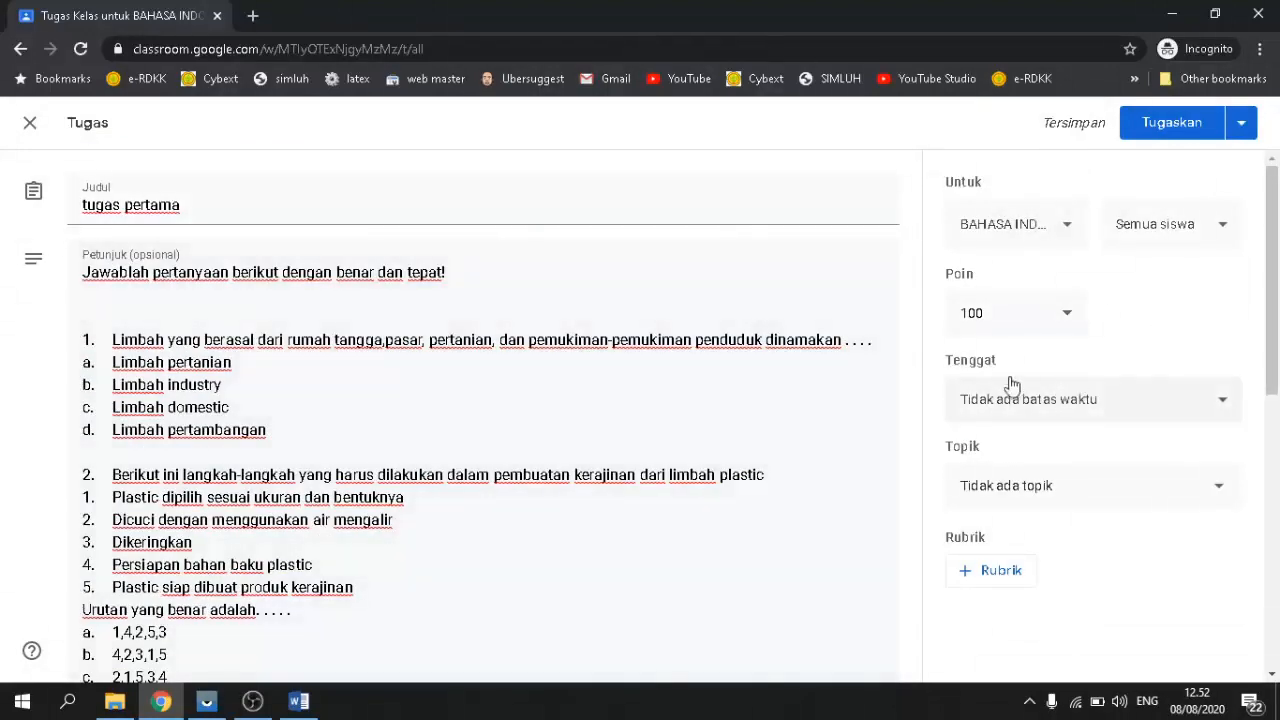
{"action": "scroll", "coordinate": [1008, 400], "scroll_direction": "down", "scroll_amount": 1}
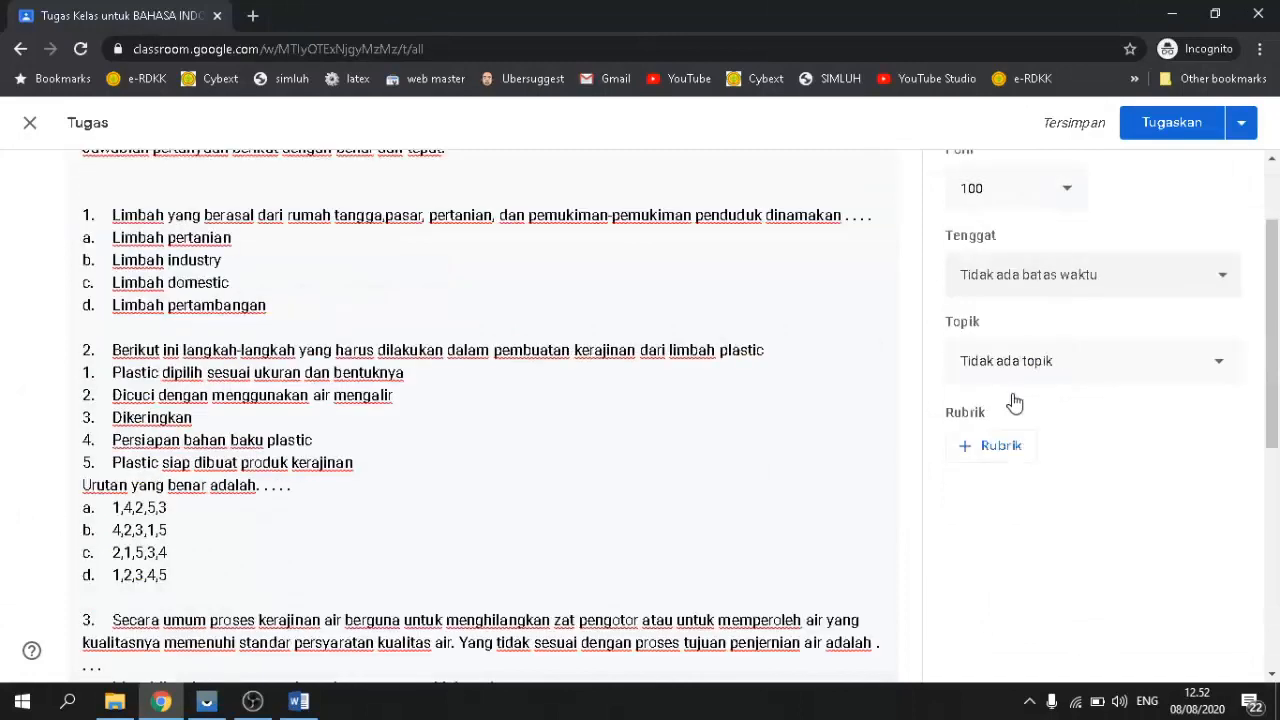
Step: Set the Tenggat due date of 'tugas pertama' to Monday, 10 August 2020
{"action": "left_click", "coordinate": [1220, 282]}
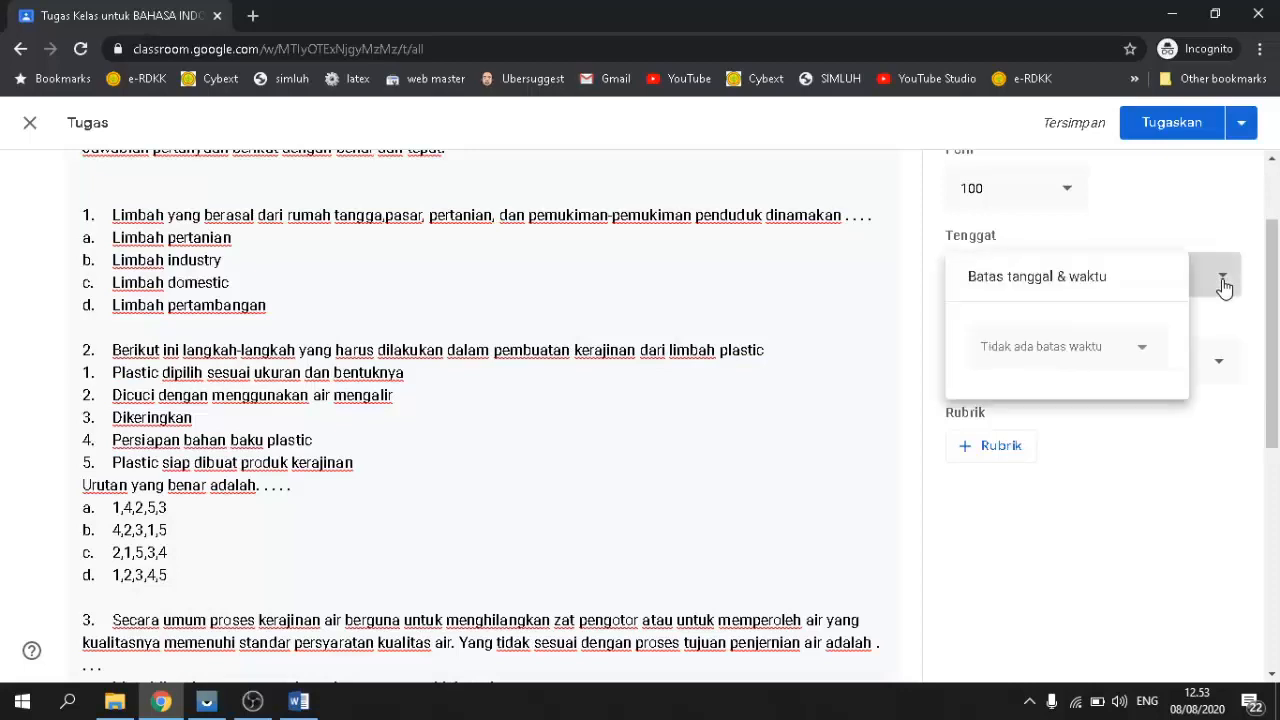
{"action": "left_click", "coordinate": [1138, 354]}
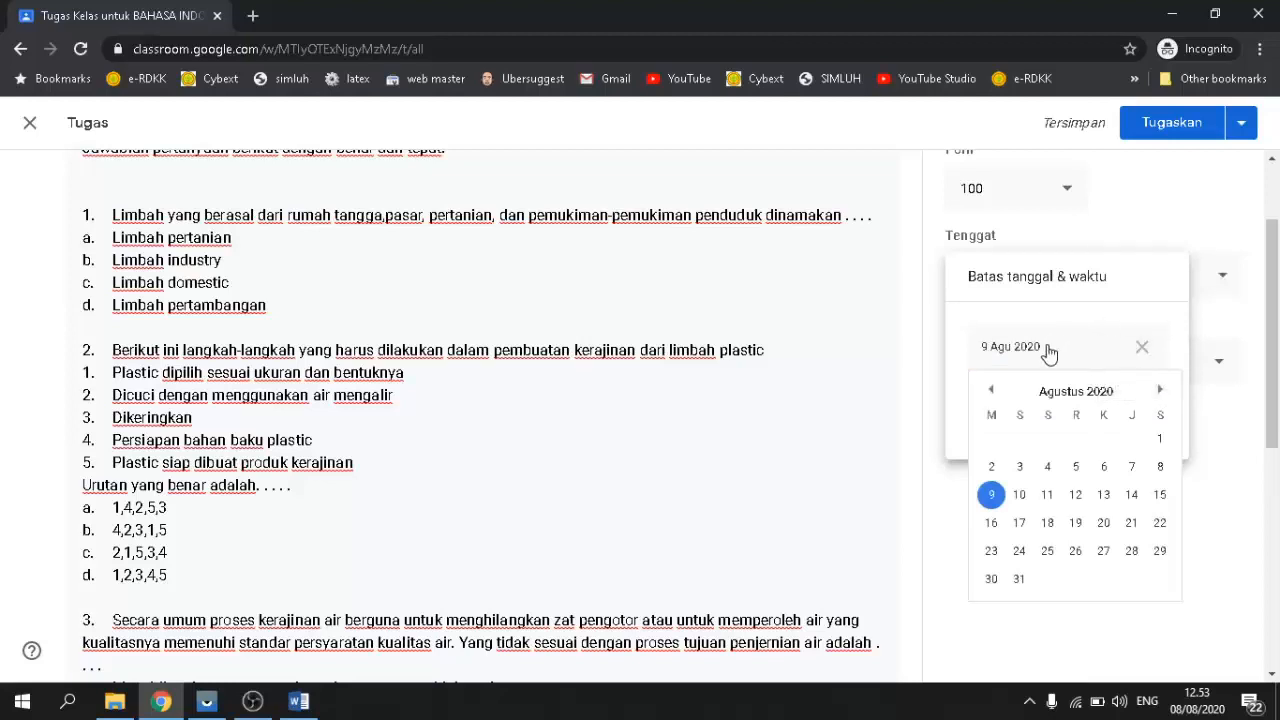
{"action": "left_click", "coordinate": [1020, 496]}
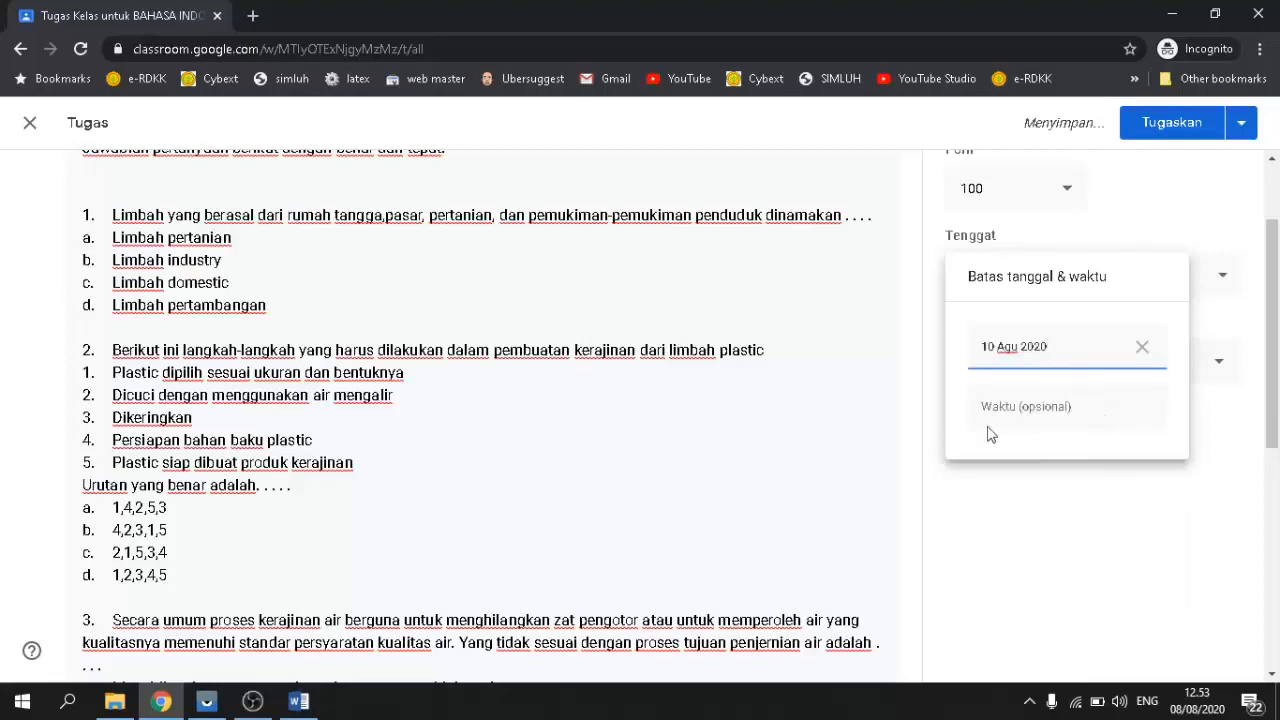
{"action": "left_click", "coordinate": [879, 414]}
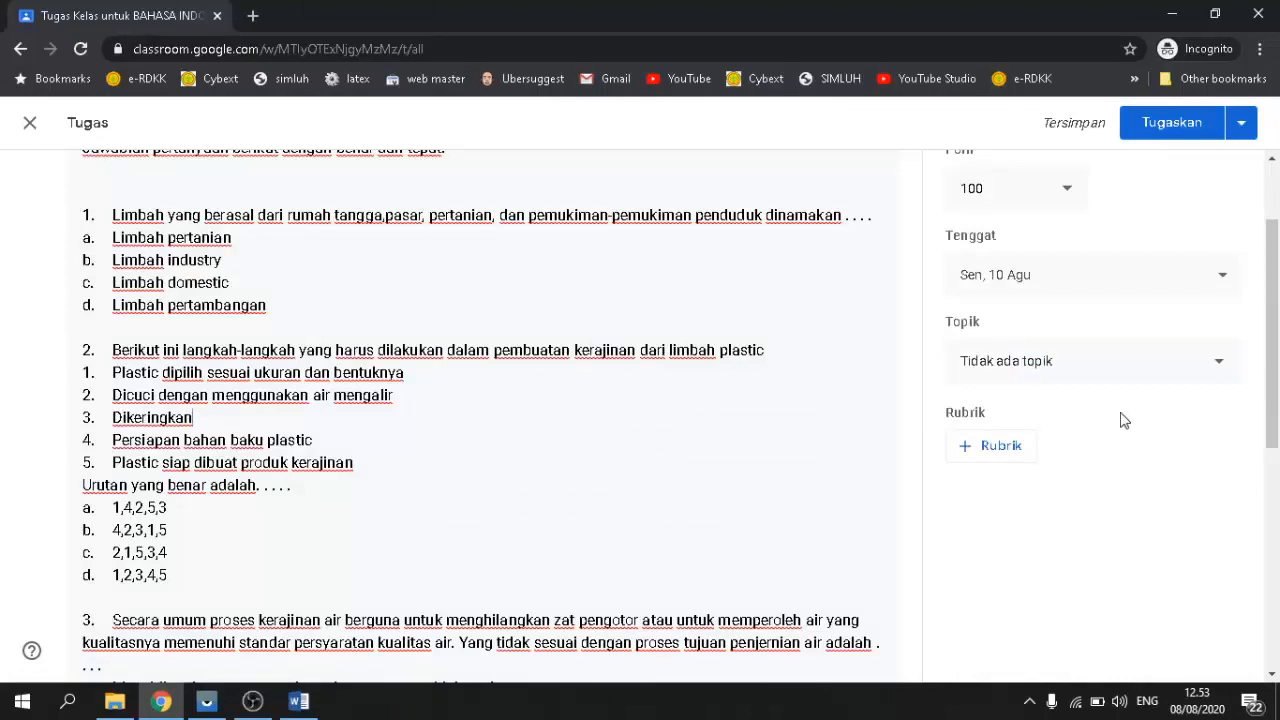
{"action": "scroll", "coordinate": [1124, 420], "scroll_direction": "down", "scroll_amount": 2}
{"action": "scroll", "coordinate": [1124, 420], "scroll_direction": "up", "scroll_amount": 2}
{"action": "scroll", "coordinate": [1083, 300], "scroll_direction": "up", "scroll_amount": 1}
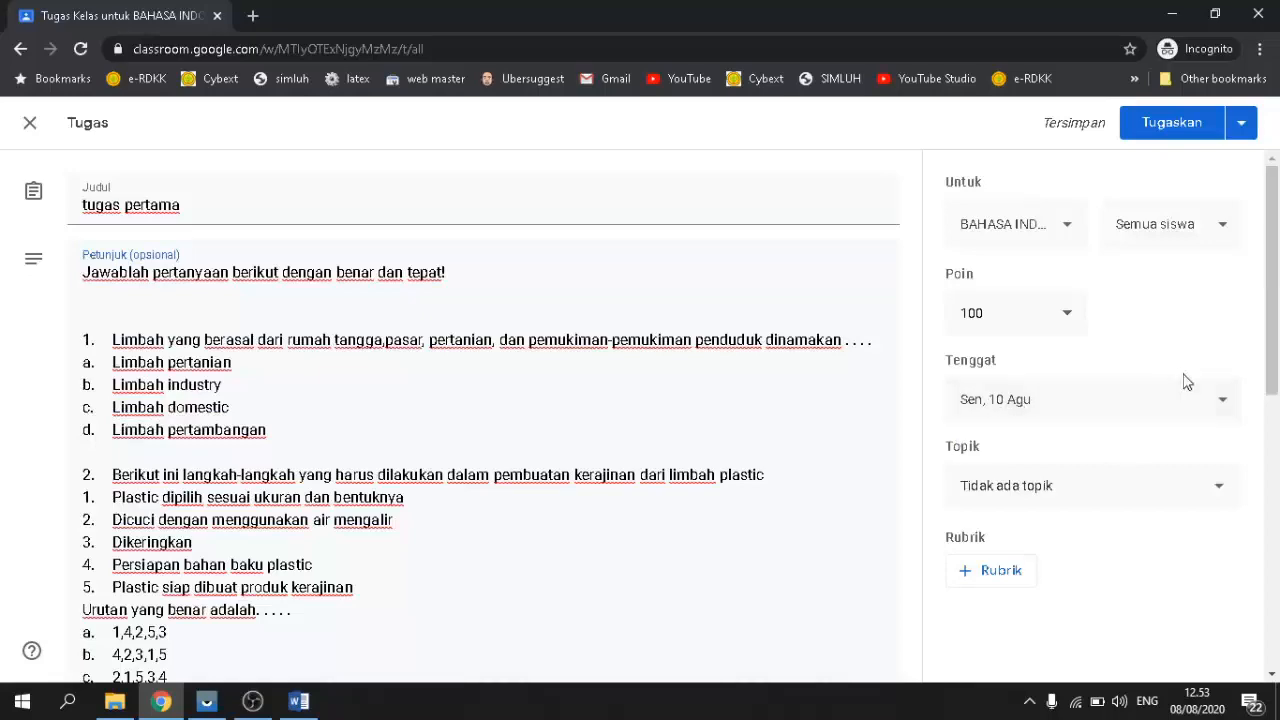
{"action": "scroll", "coordinate": [1013, 418], "scroll_direction": "down", "scroll_amount": 7}
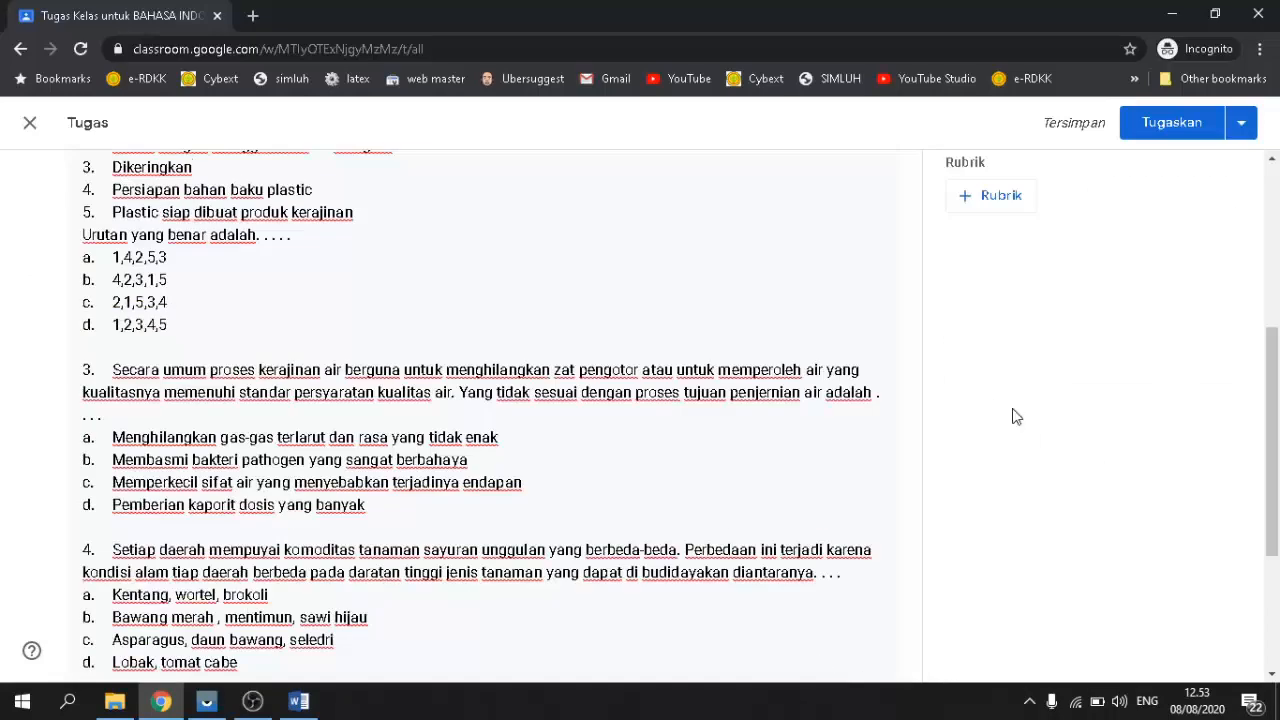
{"action": "scroll", "coordinate": [396, 484], "scroll_direction": "up", "scroll_amount": 7}
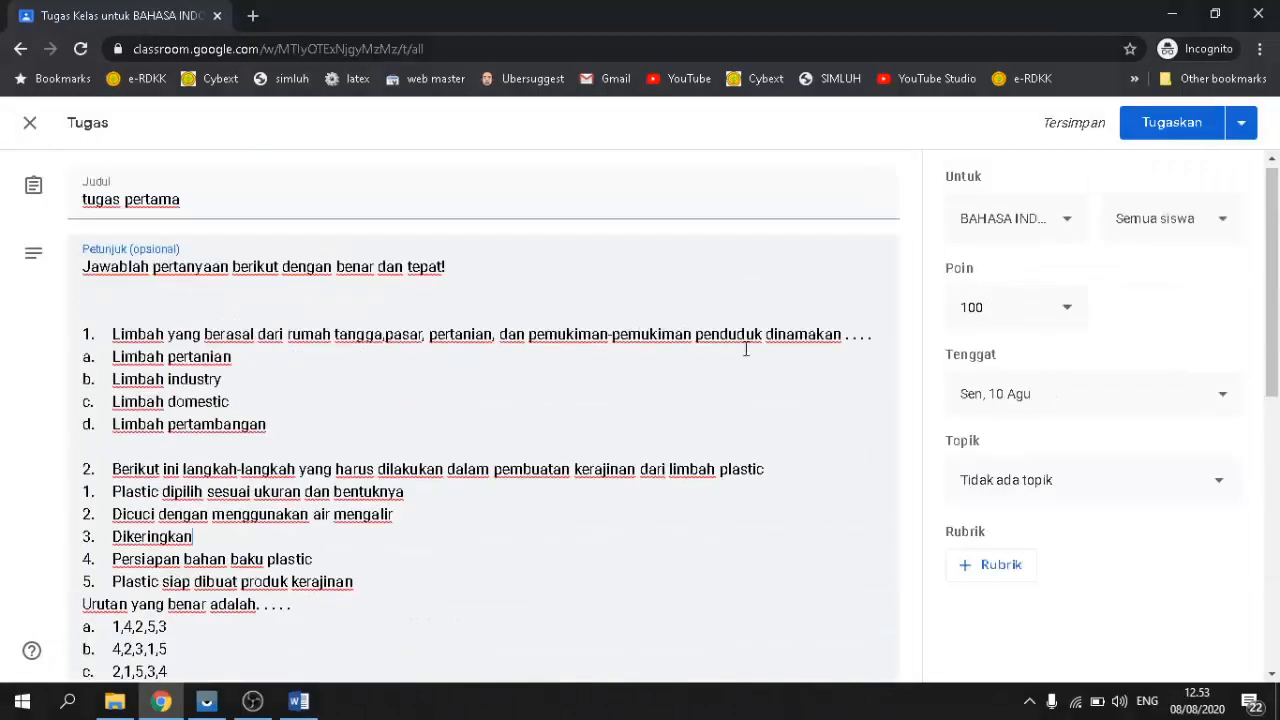
Step: Post 'tugas pertama' with Tugaskan, then check the Anggota, Tugas Kelas and Forum tabs
{"action": "left_click", "coordinate": [1173, 124]}
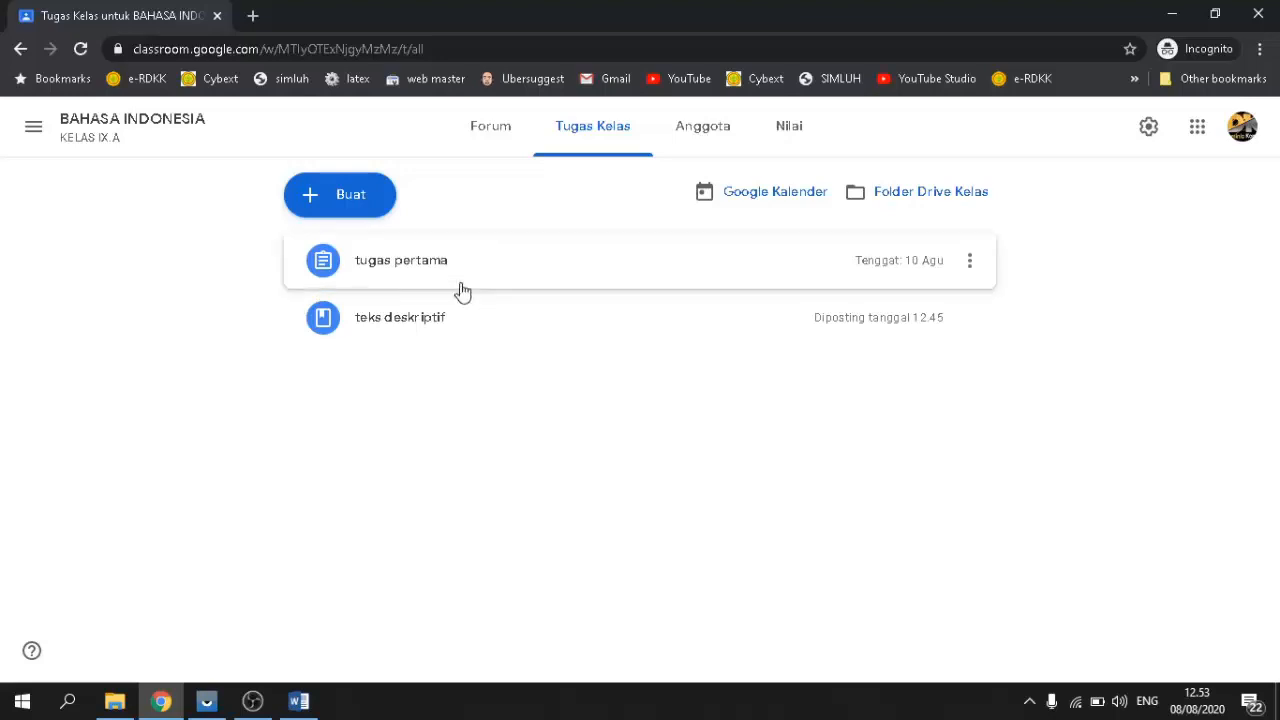
{"action": "left_click", "coordinate": [707, 136]}
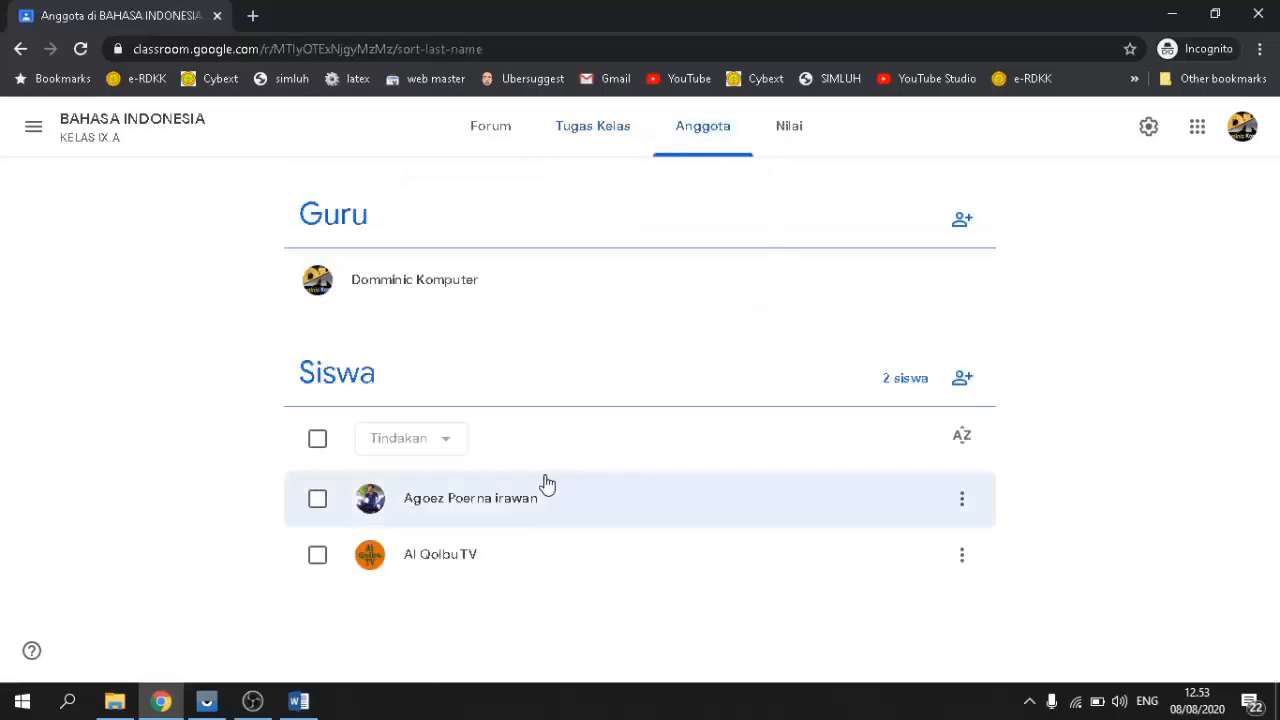
{"action": "left_click", "coordinate": [590, 138]}
{"action": "left_click", "coordinate": [497, 136]}
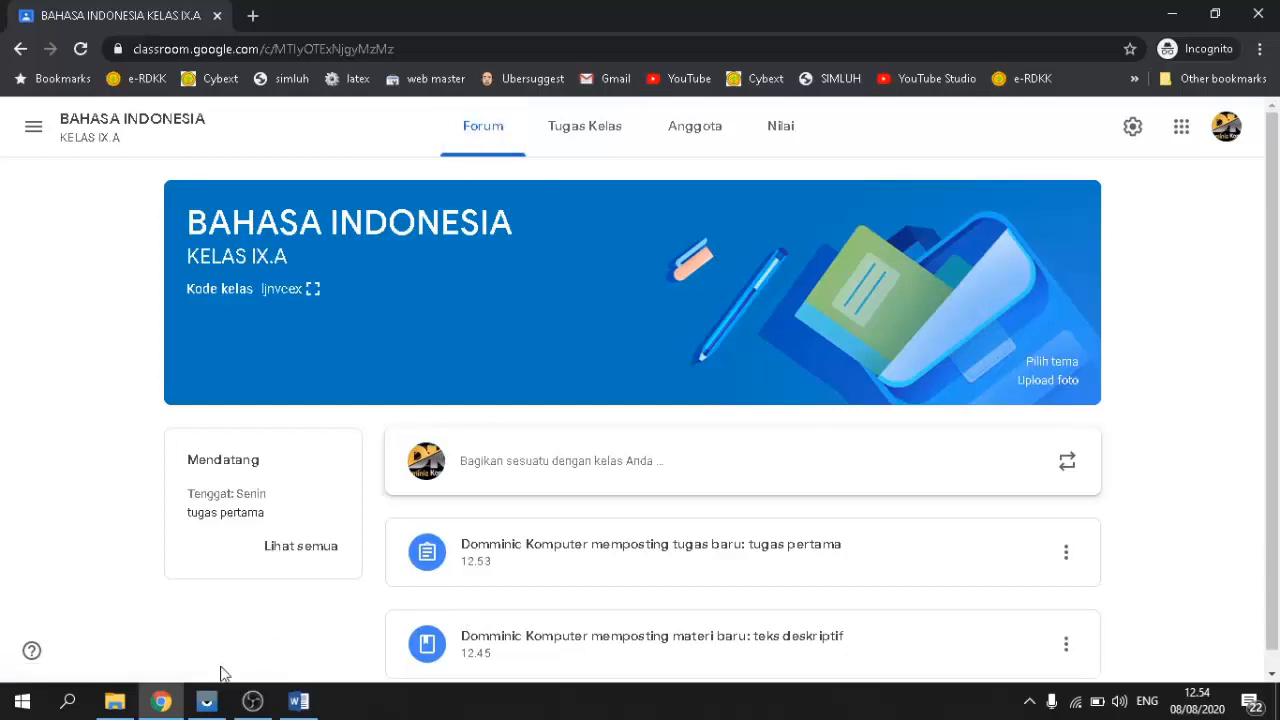
Step: On the mirrored phone, open the 'Tugas baru: "tugas pertama"' email and scroll through all five questions
{"action": "left_click", "coordinate": [205, 705]}
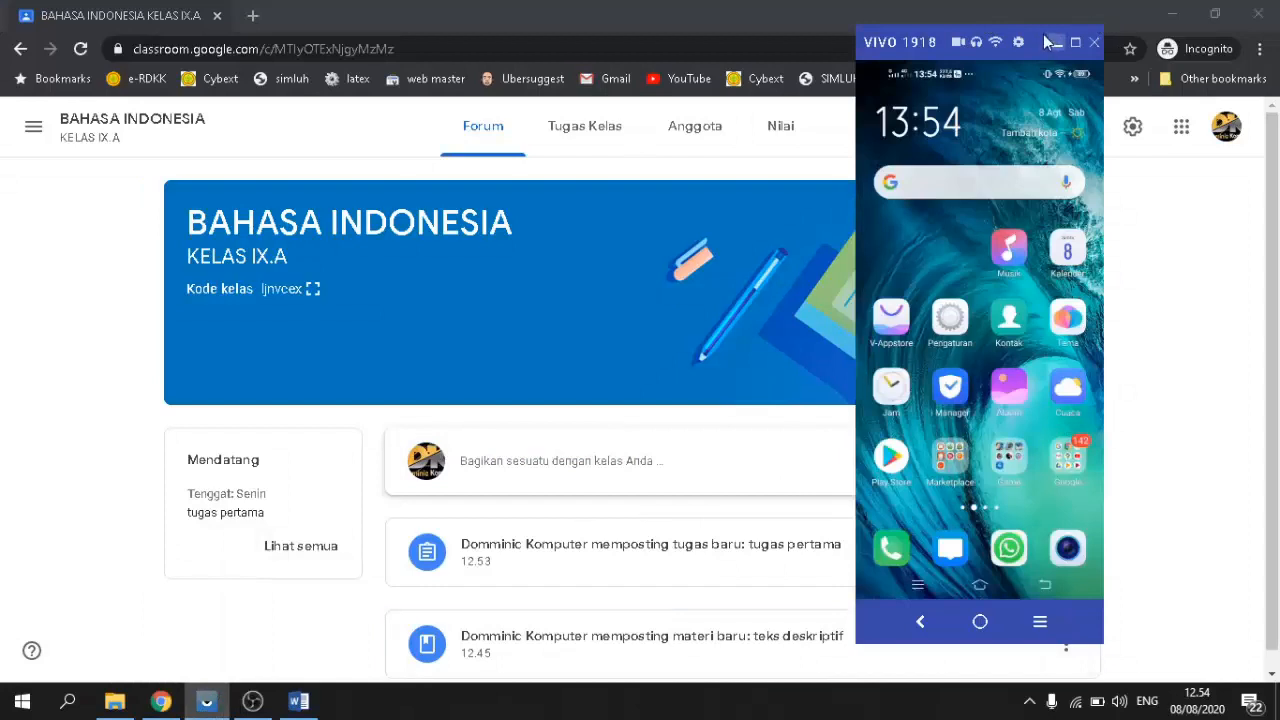
{"action": "left_click_drag", "start_coordinate": [1037, 38], "coordinate": [1117, 60]}
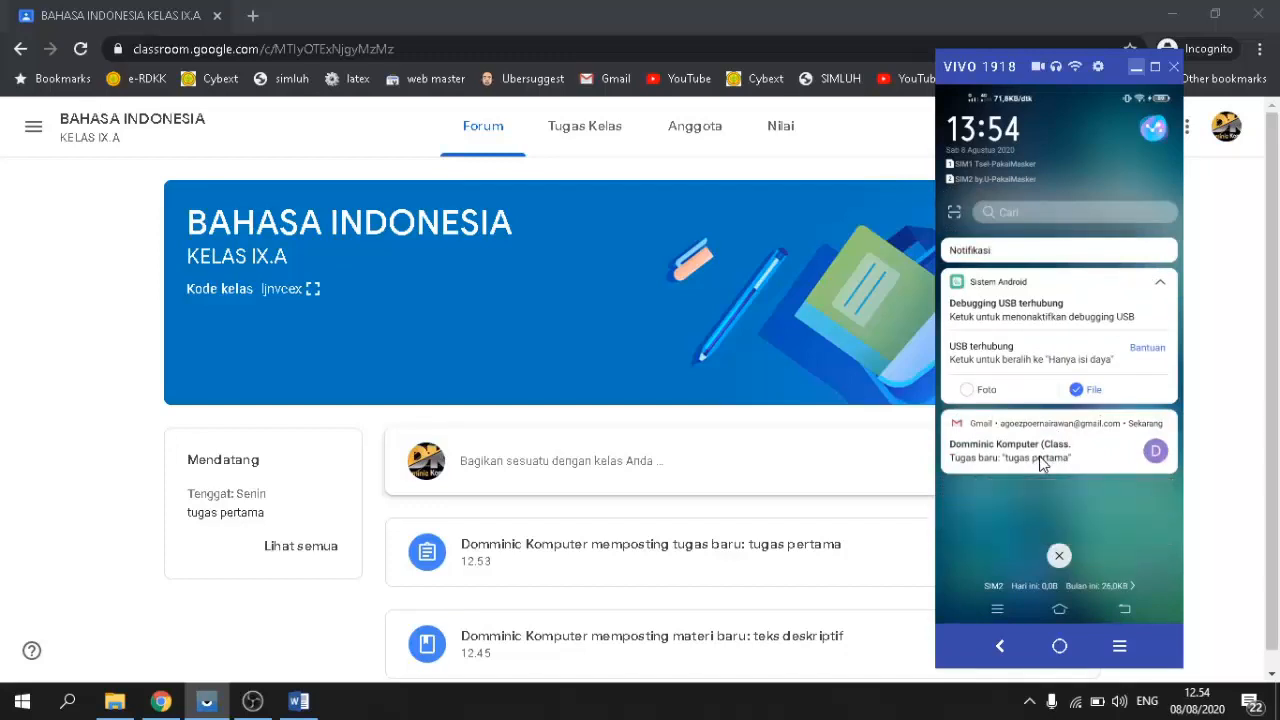
{"action": "left_click", "coordinate": [1040, 462]}
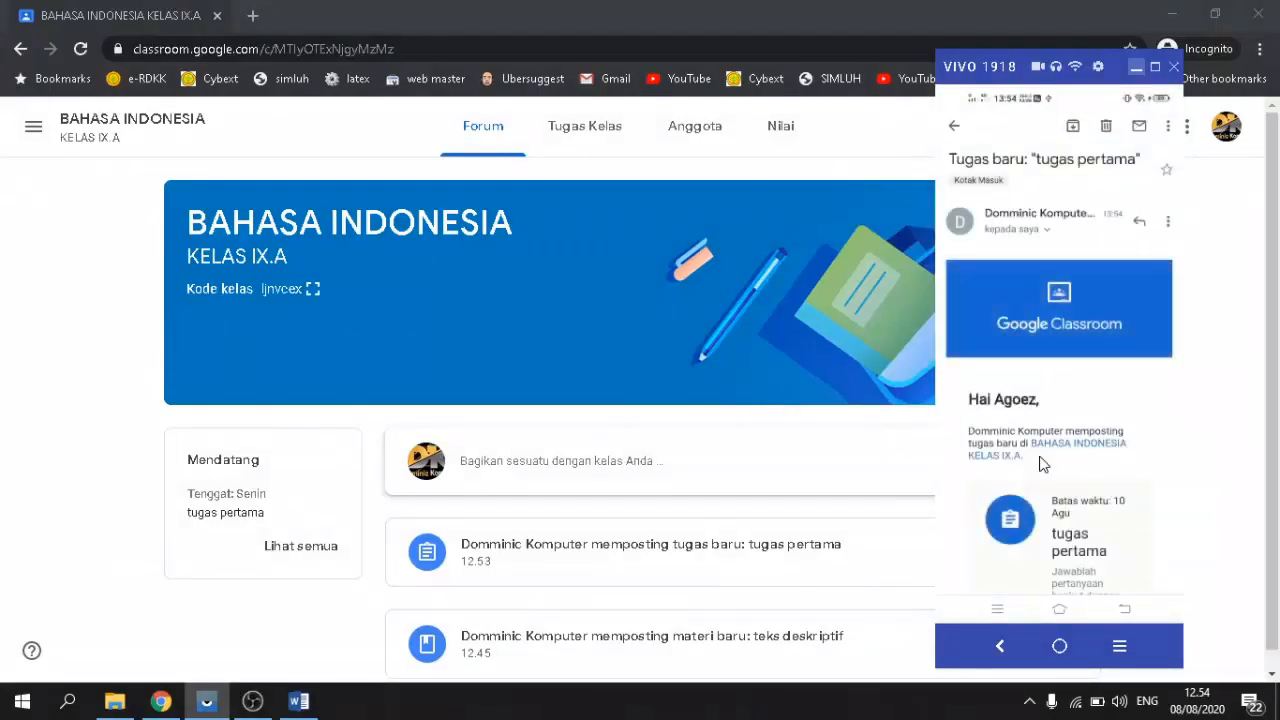
{"action": "scroll", "coordinate": [1040, 462], "scroll_direction": "down", "scroll_amount": 3}
{"action": "scroll", "coordinate": [1040, 462], "scroll_direction": "down", "scroll_amount": 2}
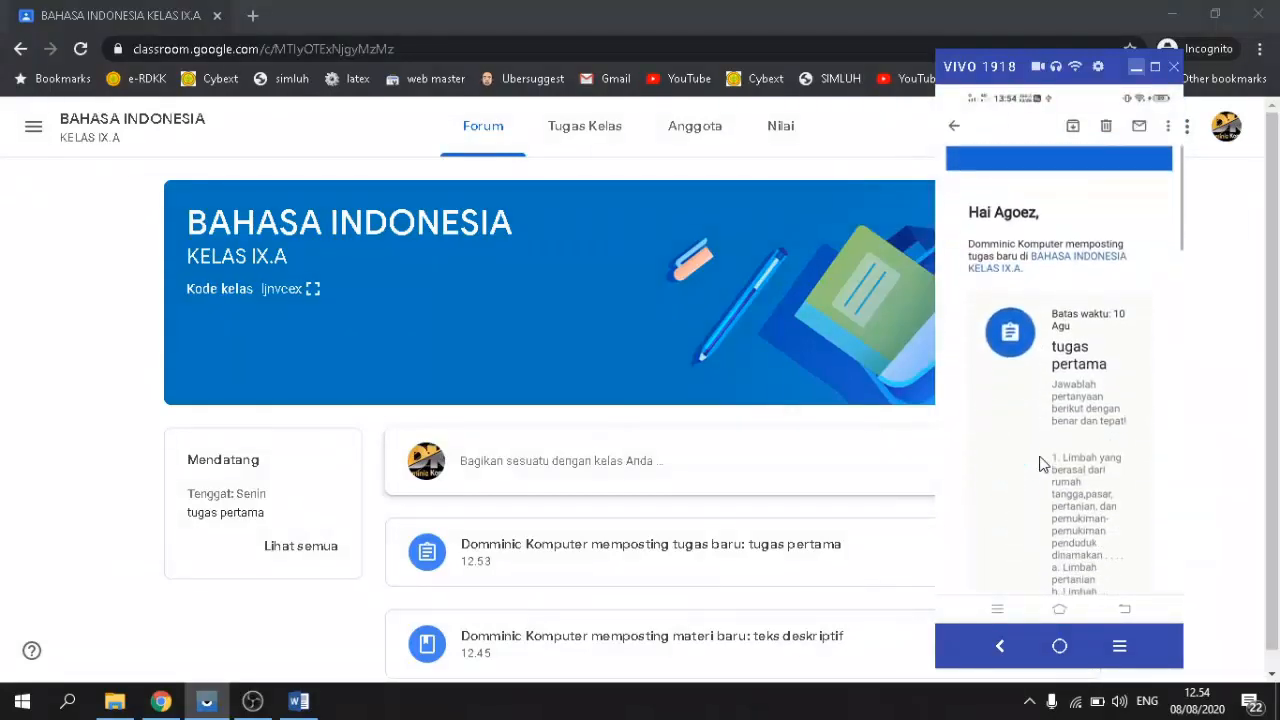
{"action": "scroll", "coordinate": [1040, 462], "scroll_direction": "down", "scroll_amount": 2}
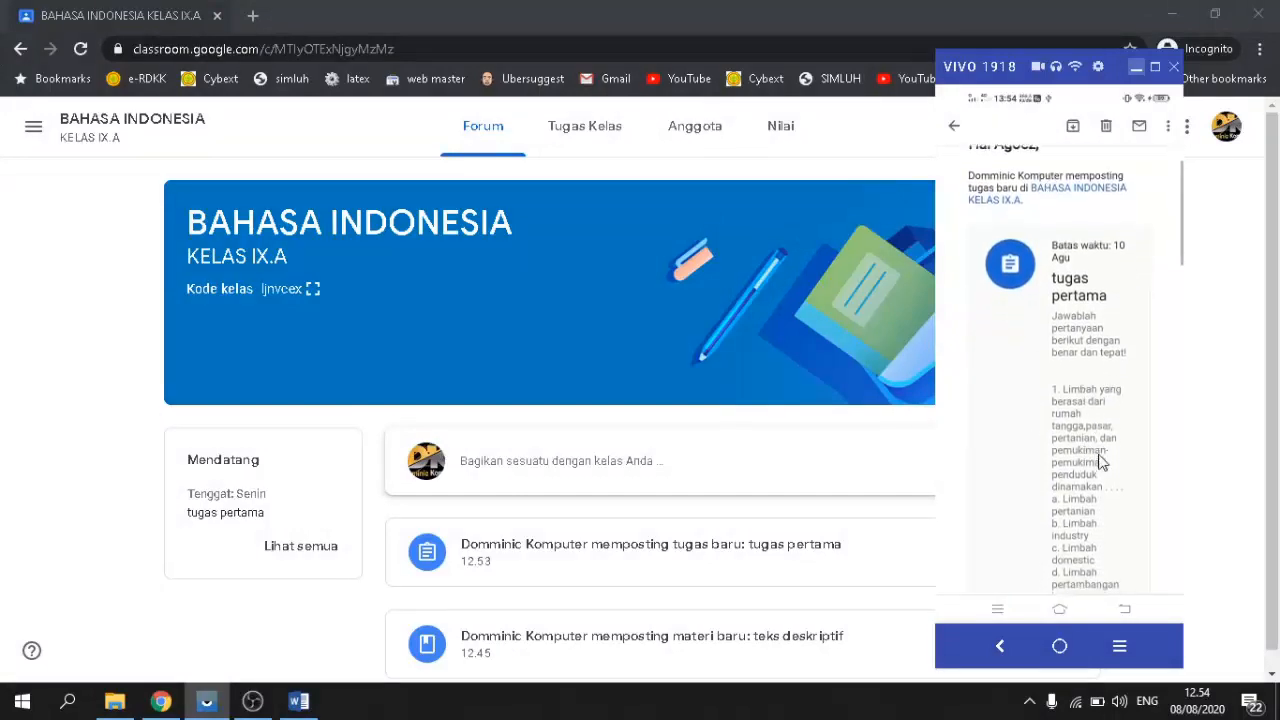
{"action": "scroll", "coordinate": [1100, 462], "scroll_direction": "down", "scroll_amount": 6}
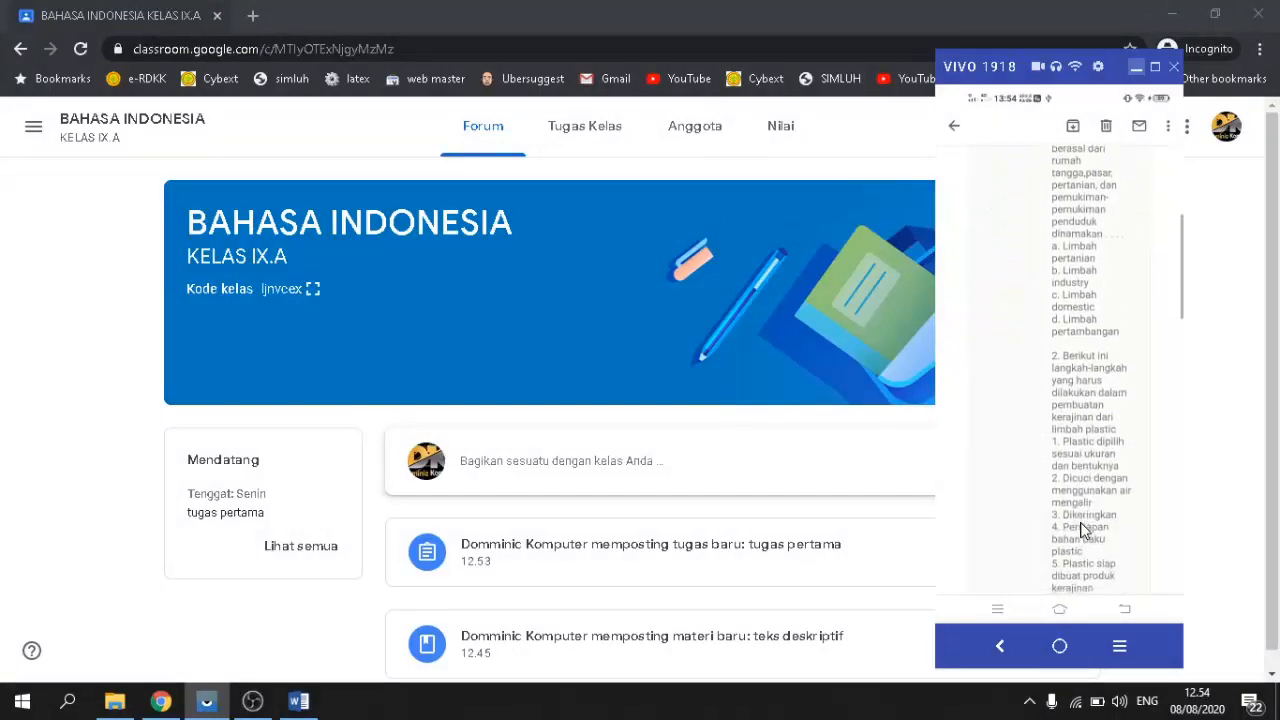
{"action": "scroll", "coordinate": [1080, 530], "scroll_direction": "down", "scroll_amount": 7}
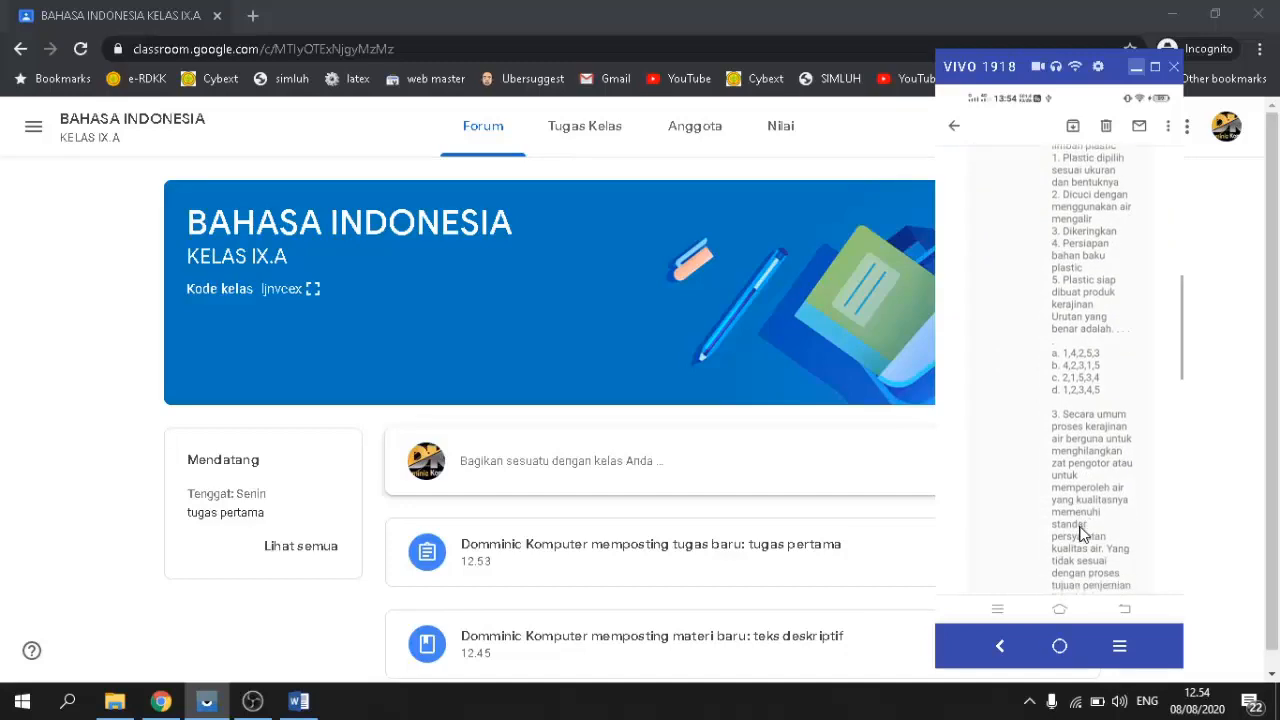
{"action": "scroll", "coordinate": [1080, 535], "scroll_direction": "down", "scroll_amount": 10}
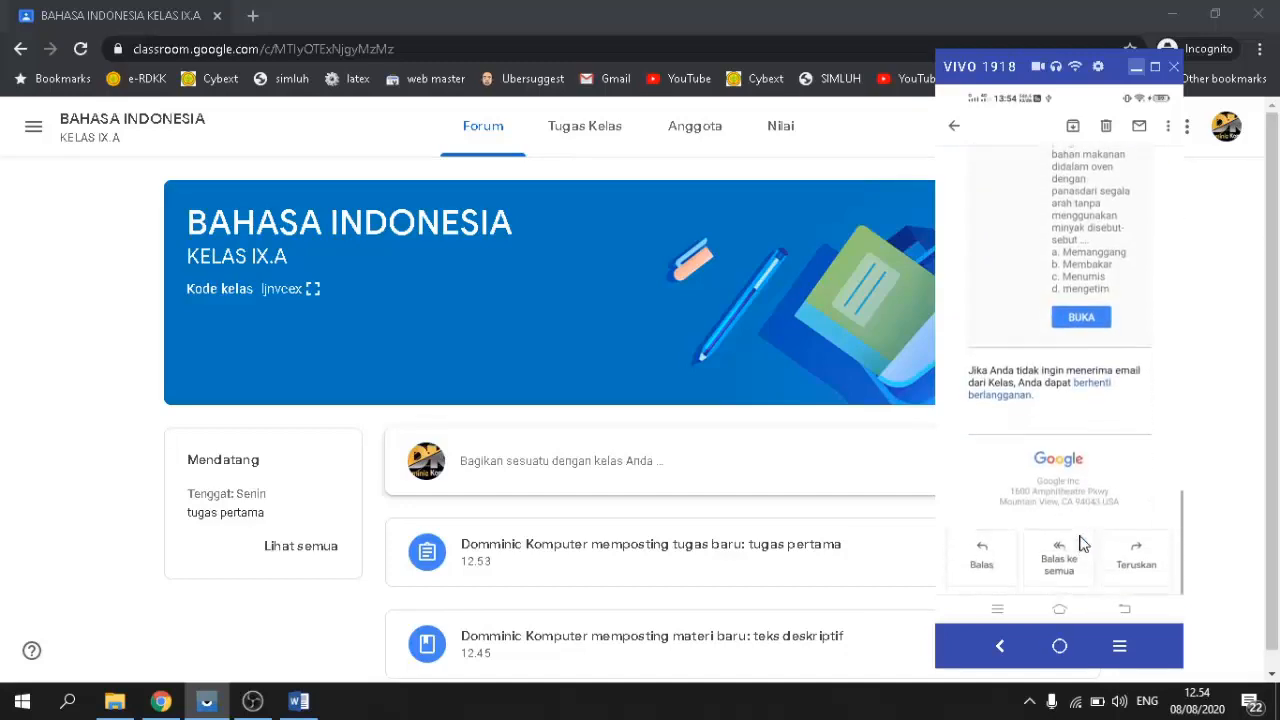
{"action": "scroll", "coordinate": [1084, 543], "scroll_direction": "up", "scroll_amount": 1}
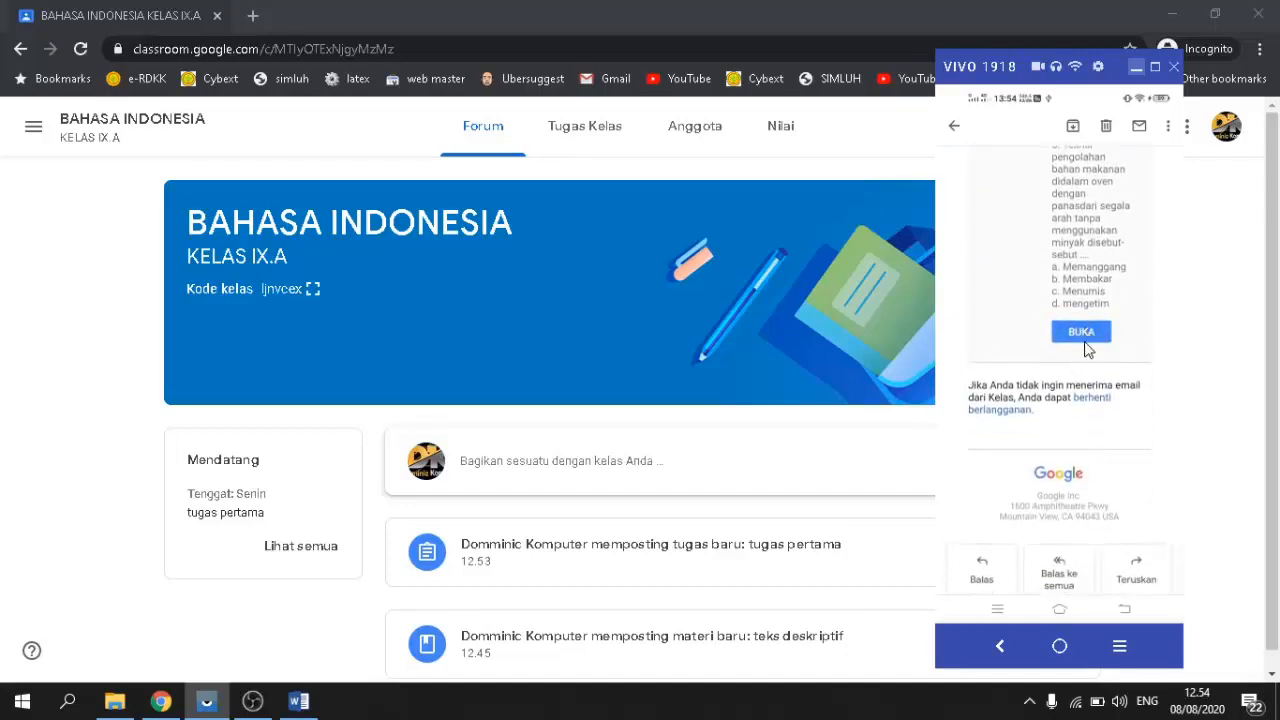
{"action": "scroll", "coordinate": [1088, 349], "scroll_direction": "up", "scroll_amount": 1}
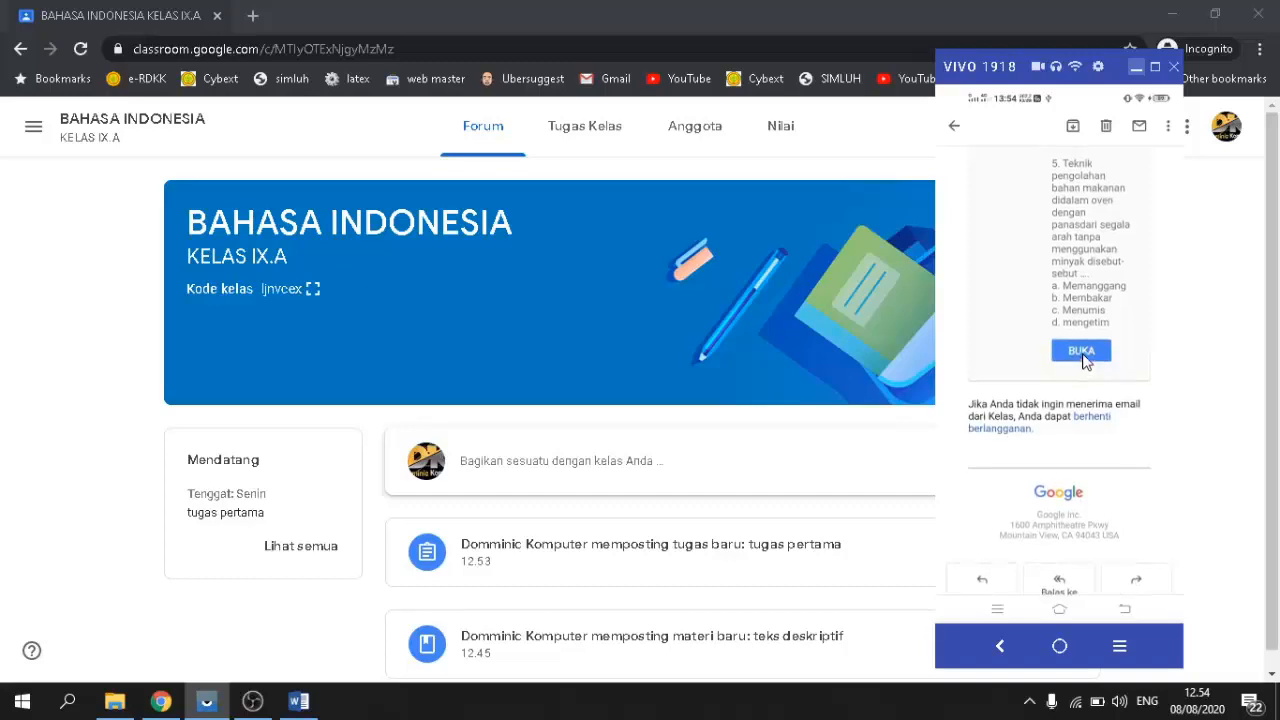
Step: Open 'tugas pertama' from the email's BUKA link and scroll to the Tugas Anda card
{"action": "left_click", "coordinate": [1083, 355]}
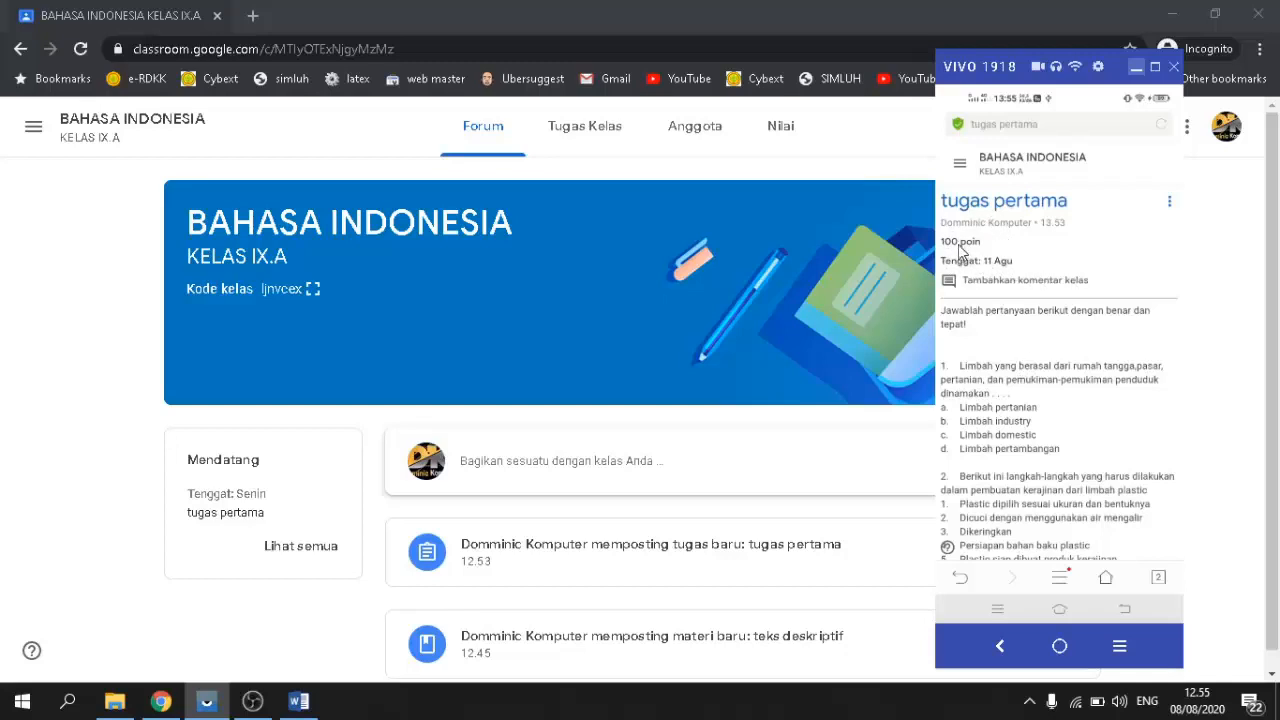
{"action": "scroll", "coordinate": [1029, 424], "scroll_direction": "down", "scroll_amount": 5}
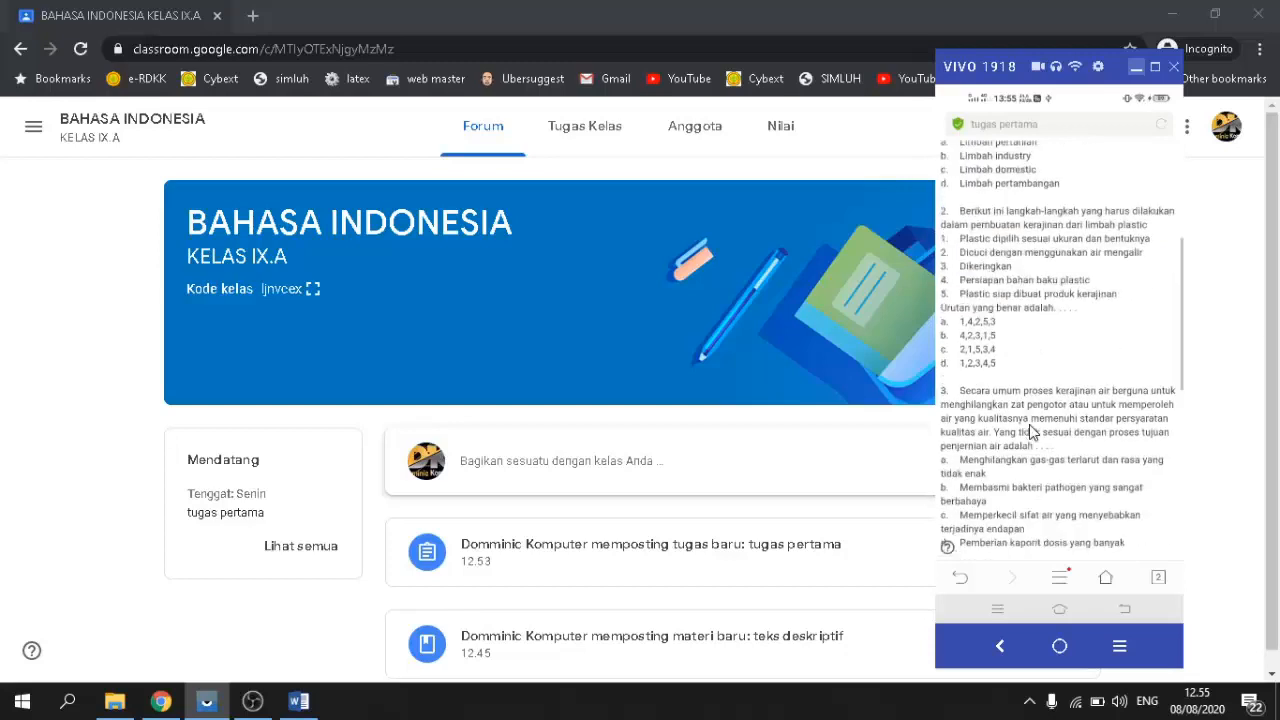
{"action": "scroll", "coordinate": [1029, 430], "scroll_direction": "down", "scroll_amount": 10}
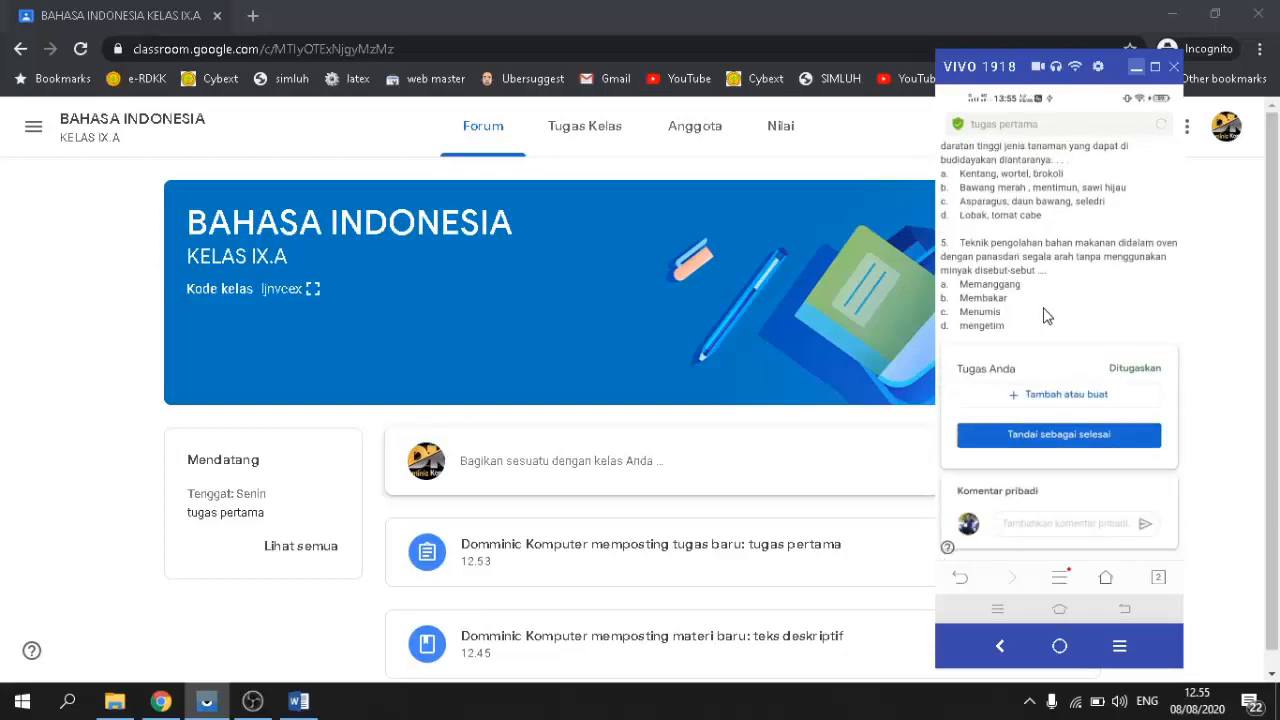
{"action": "scroll", "coordinate": [1047, 316], "scroll_direction": "up", "scroll_amount": 2}
{"action": "scroll", "coordinate": [1047, 316], "scroll_direction": "down", "scroll_amount": 3}
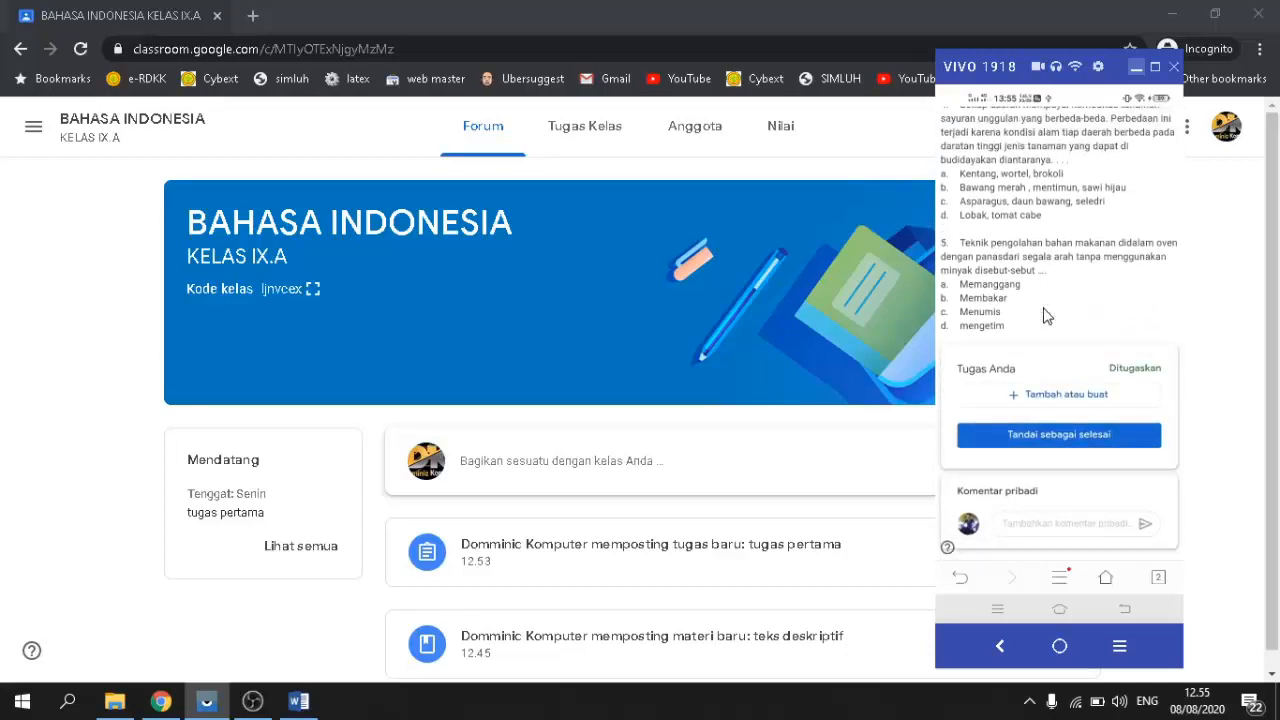
{"action": "scroll", "coordinate": [1047, 316], "scroll_direction": "up", "scroll_amount": 2}
{"action": "scroll", "coordinate": [1047, 316], "scroll_direction": "down", "scroll_amount": 2}
Step: Type the answers '1.a 2.b 3.c 4.d 5.e' in the Komentar pribadi box
{"action": "left_click", "coordinate": [1035, 533]}
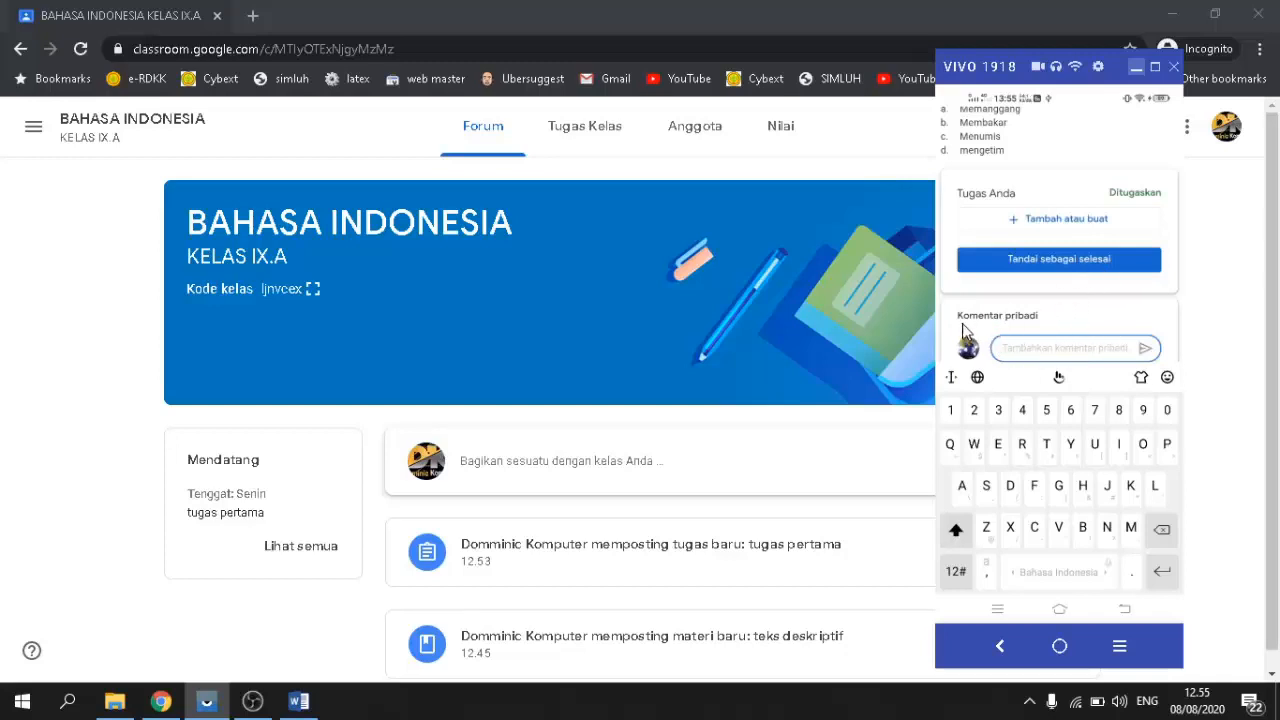
{"action": "scroll", "coordinate": [1065, 165], "scroll_direction": "up", "scroll_amount": 3}
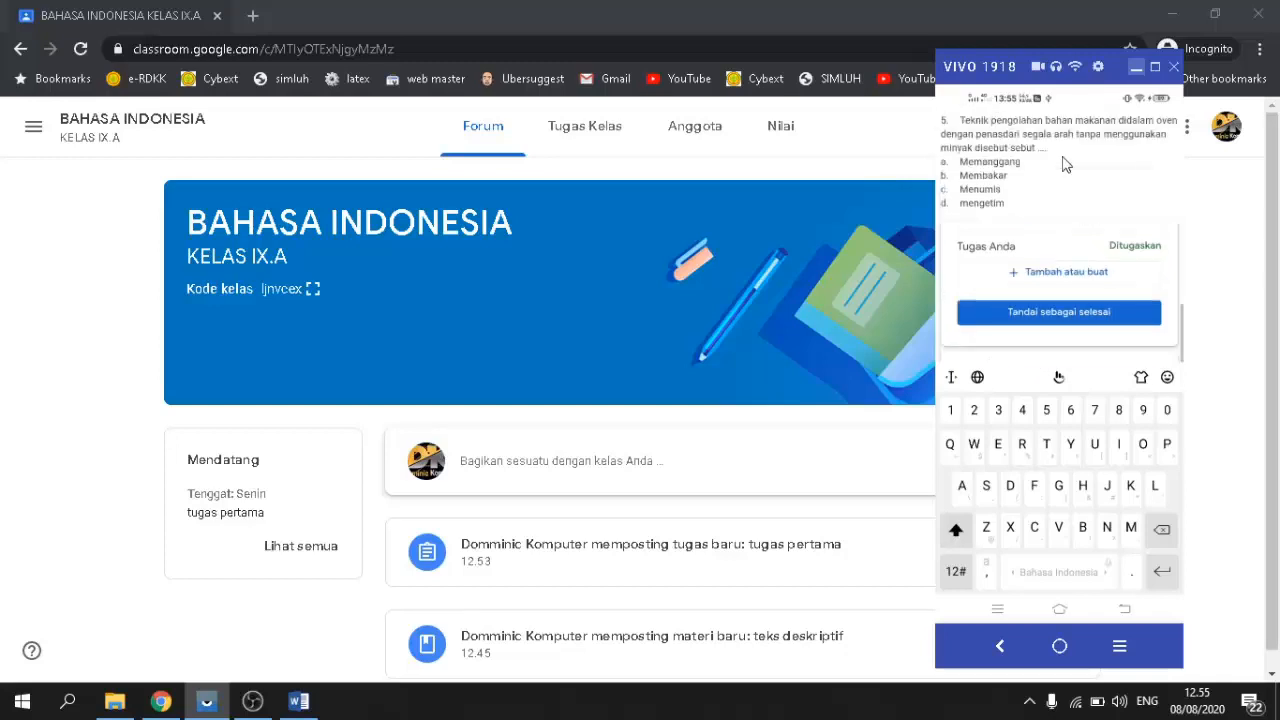
{"action": "scroll", "coordinate": [1055, 258], "scroll_direction": "down", "scroll_amount": 5}
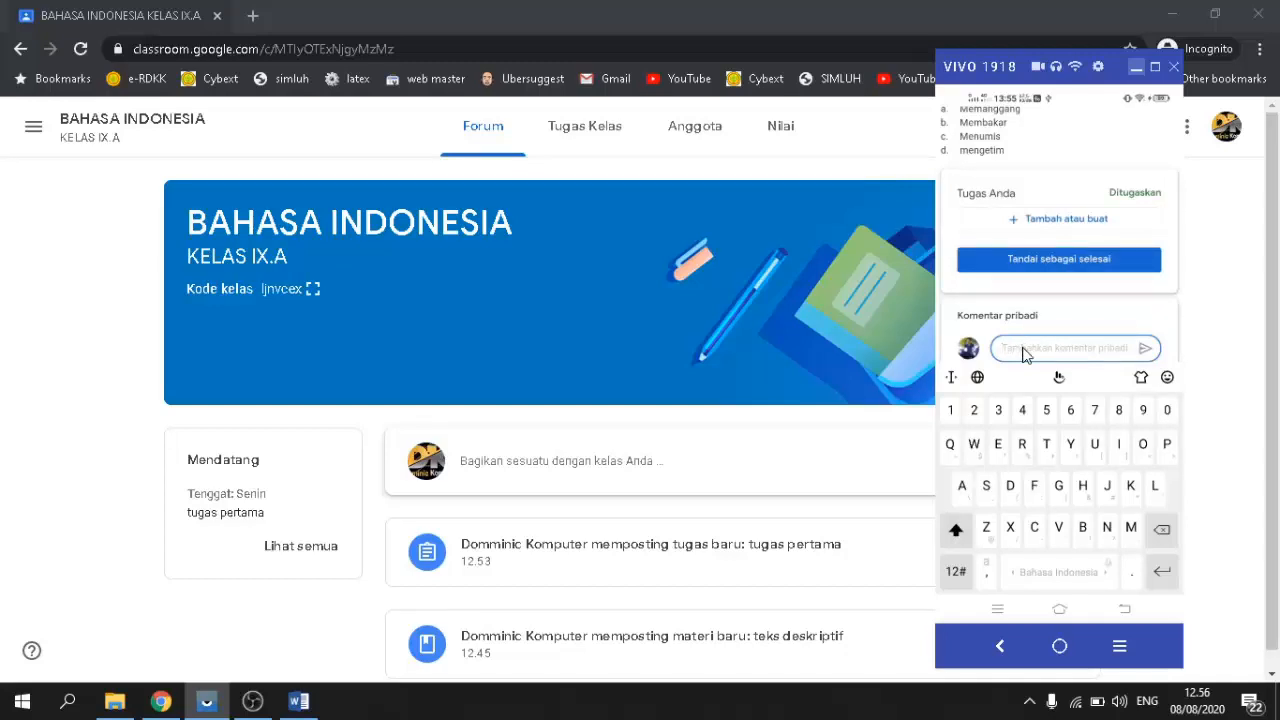
{"action": "type", "text": "1"}
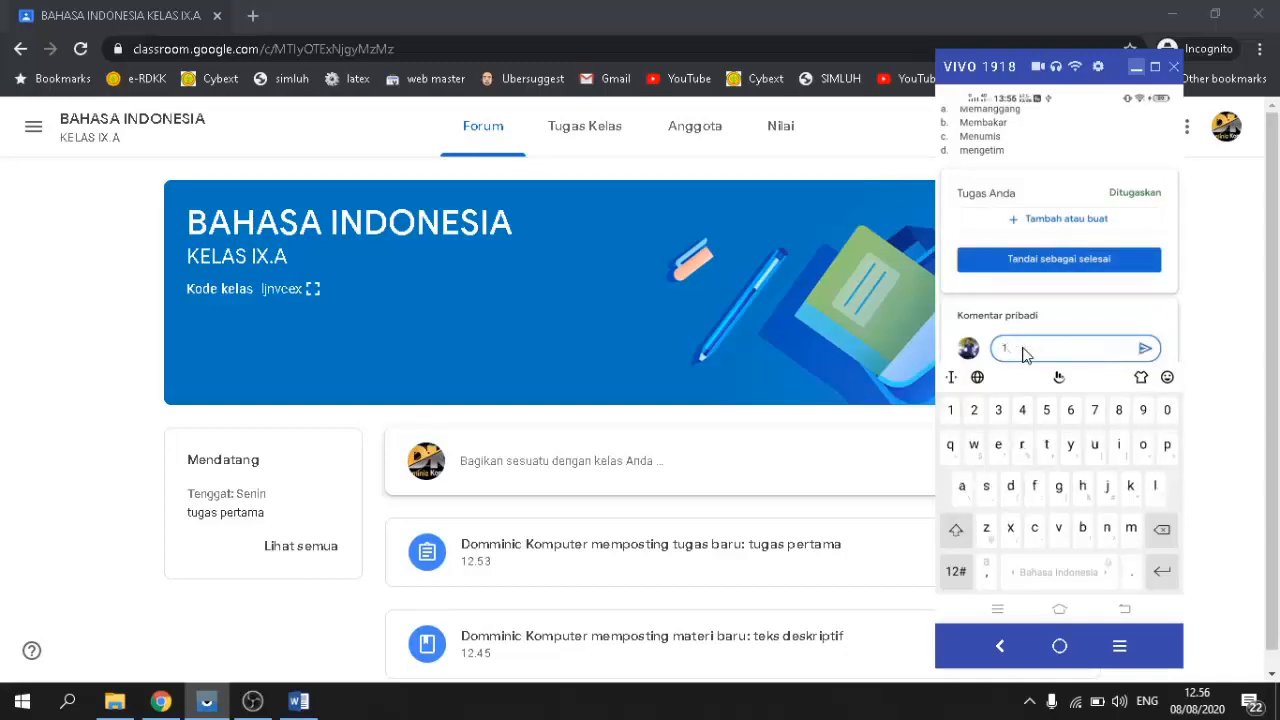
{"action": "type", "text": ".a"}
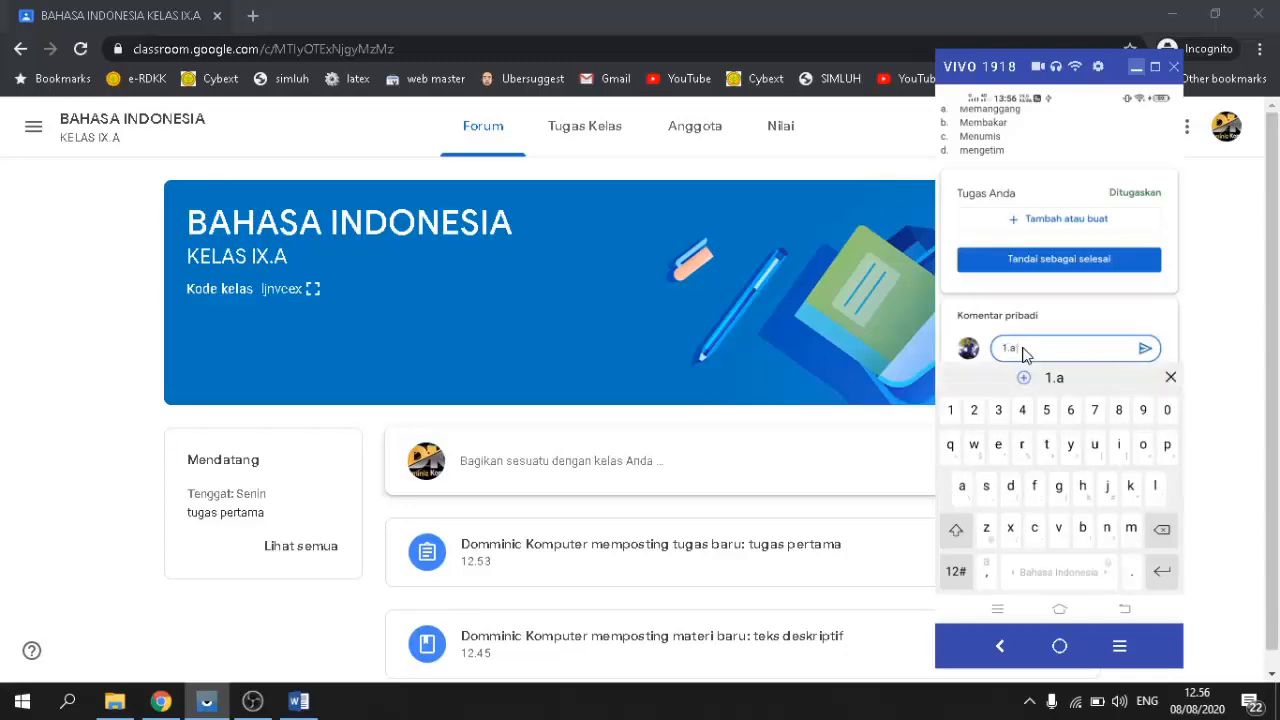
{"action": "type", "text": " 2.b 3"}
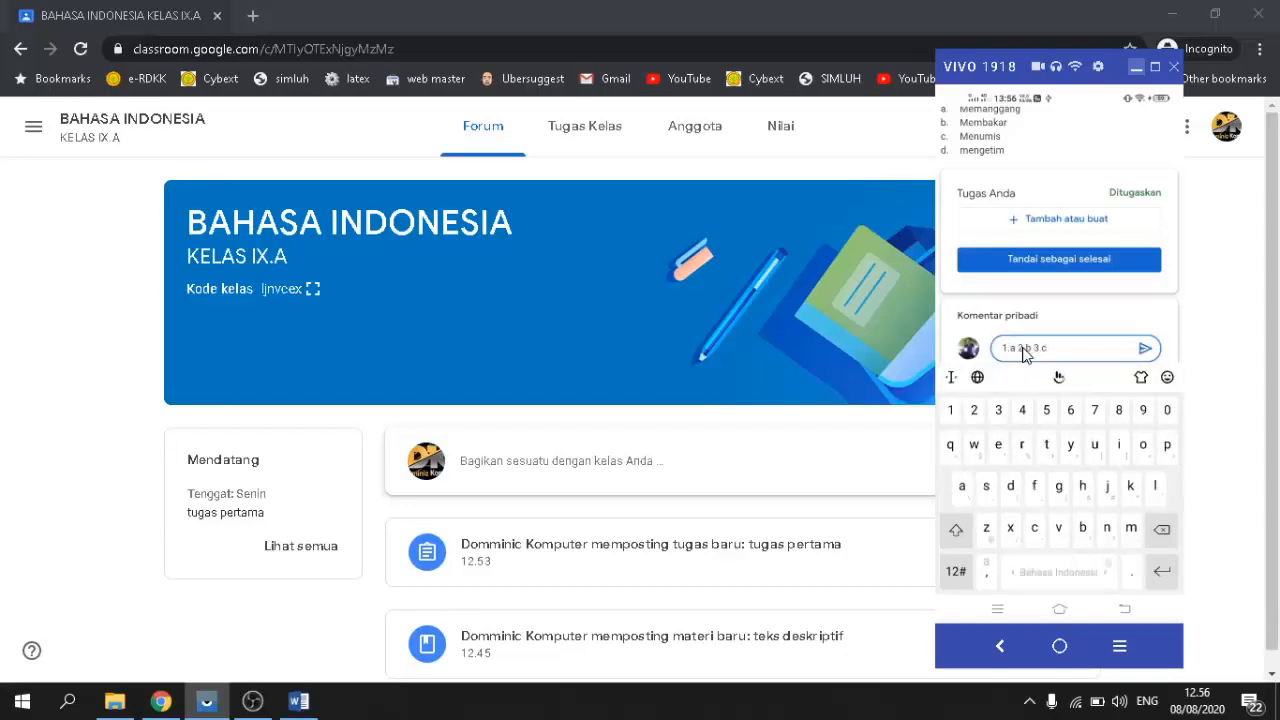
{"action": "type", "text": ".c 4.d"}
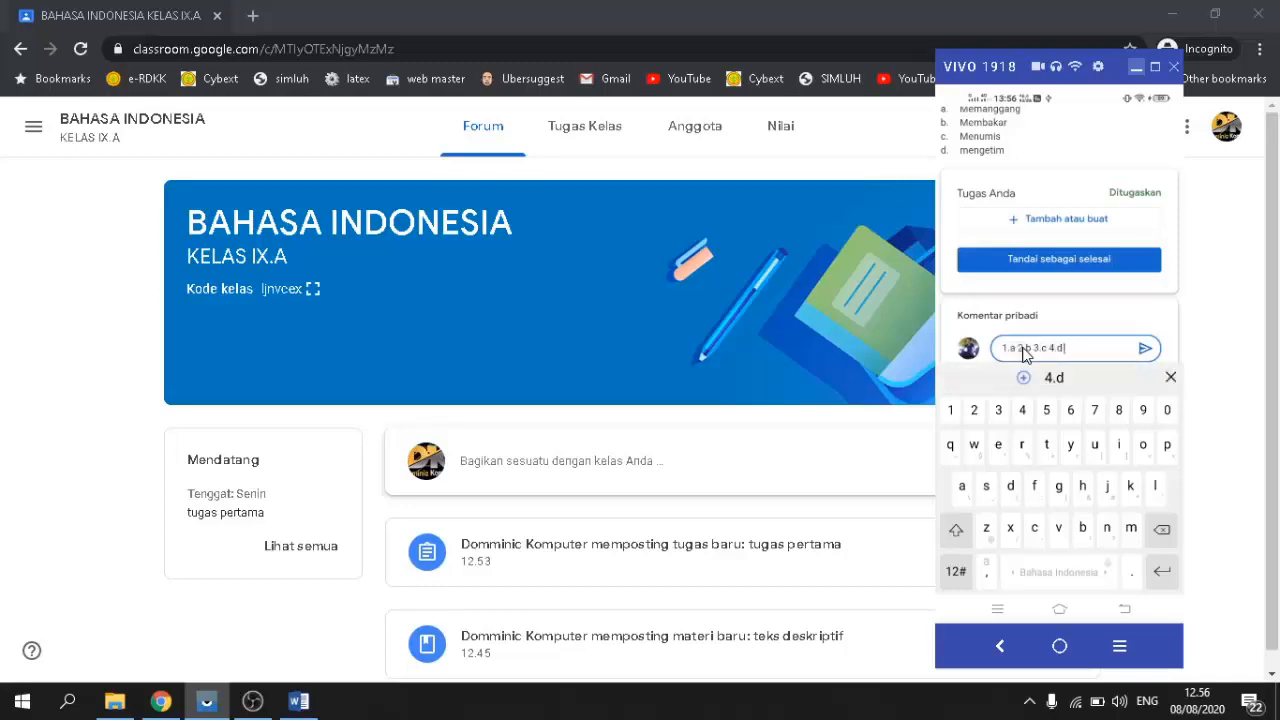
{"action": "type", "text": " 5.e"}
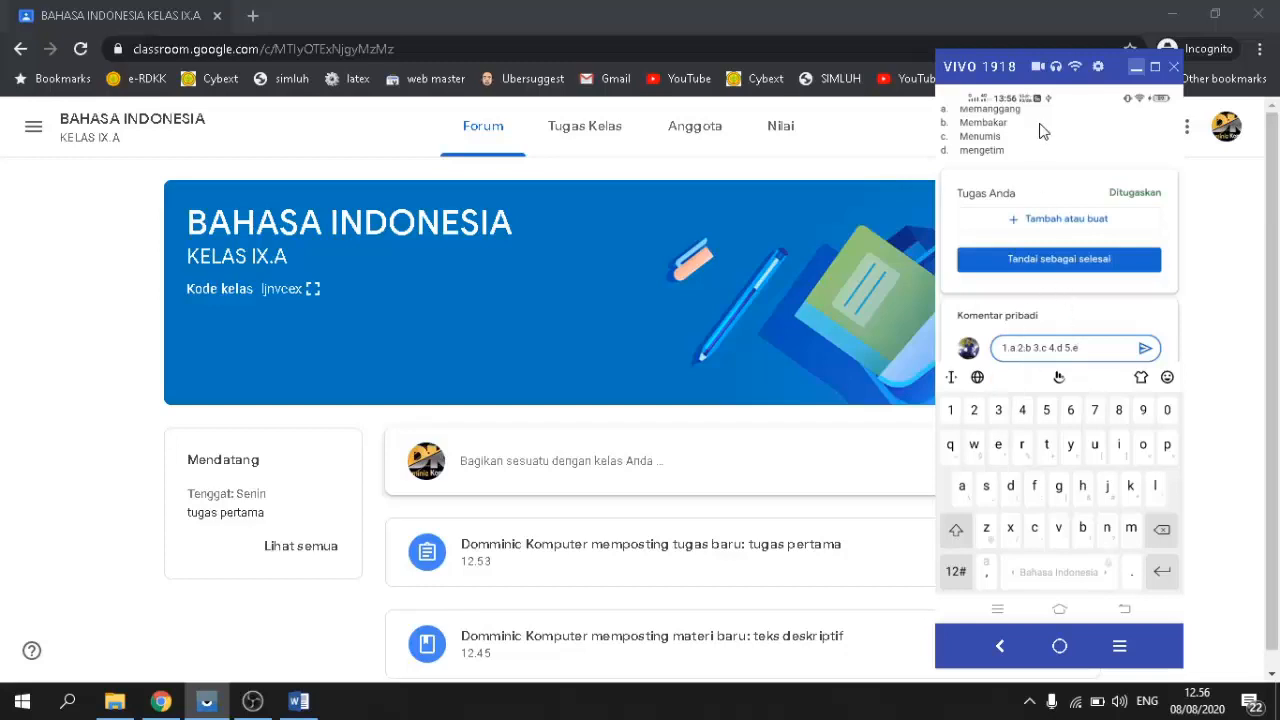
{"action": "scroll", "coordinate": [1016, 188], "scroll_direction": "up", "scroll_amount": 2}
{"action": "scroll", "coordinate": [1016, 193], "scroll_direction": "down", "scroll_amount": 2}
Step: Send the answer comment and mark 'tugas pertama' as done without an attachment
{"action": "left_click", "coordinate": [1145, 349]}
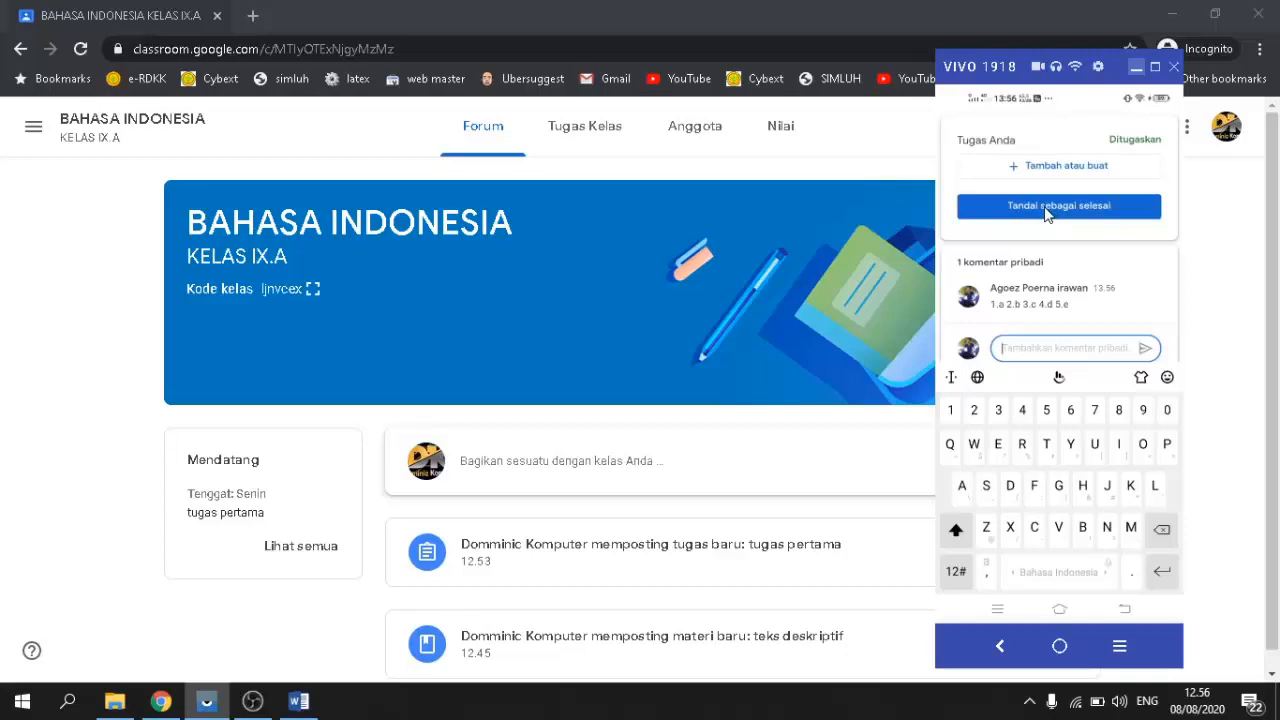
{"action": "left_click", "coordinate": [1047, 206]}
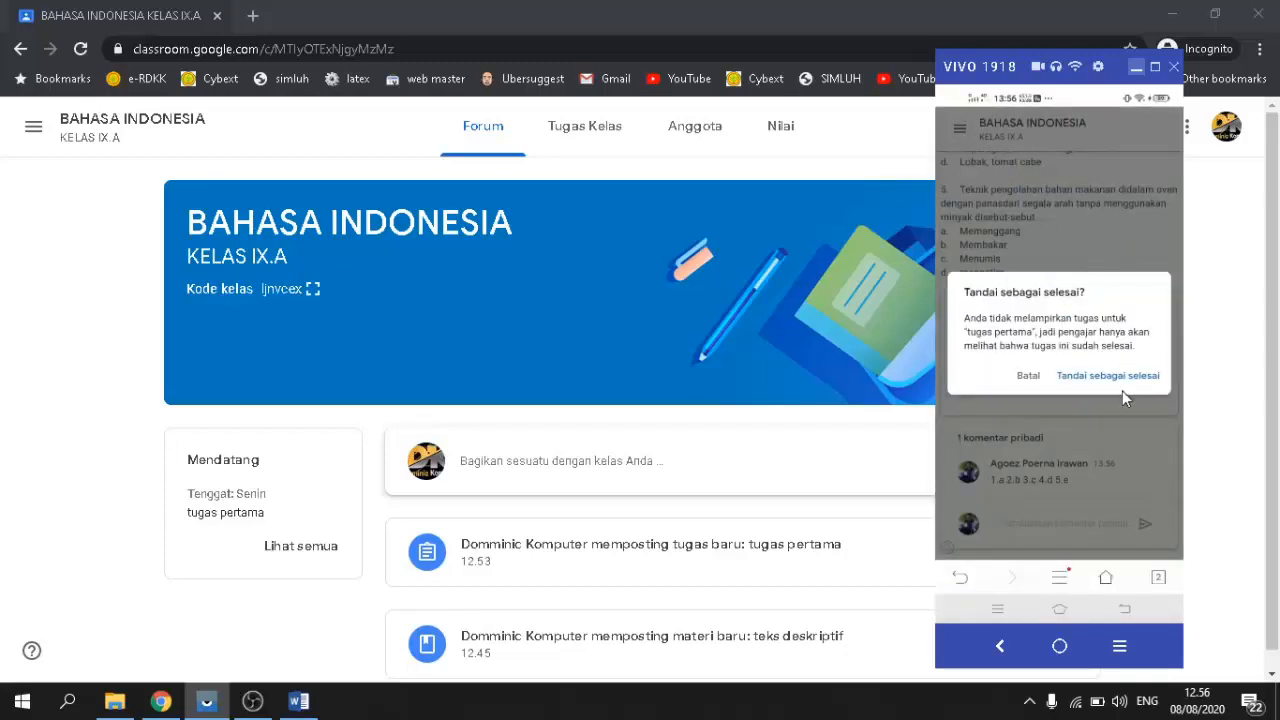
{"action": "left_click", "coordinate": [1098, 380]}
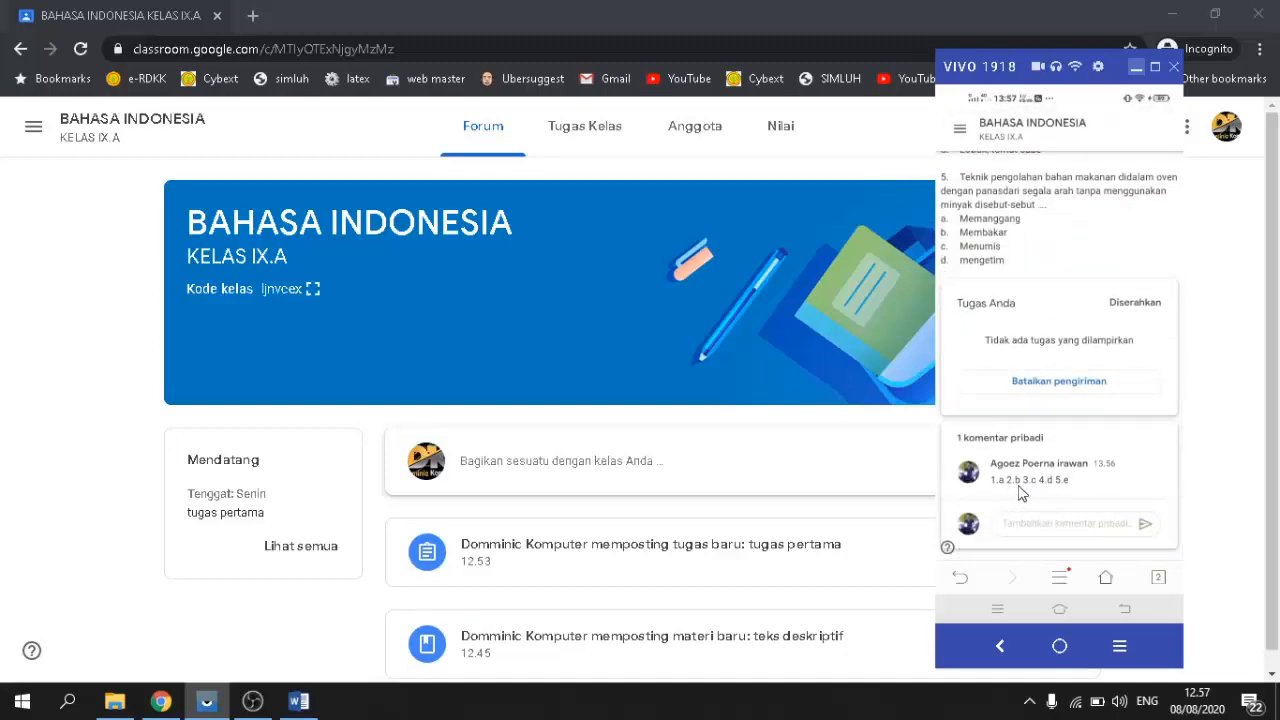
{"action": "scroll", "coordinate": [1020, 493], "scroll_direction": "up", "scroll_amount": 1}
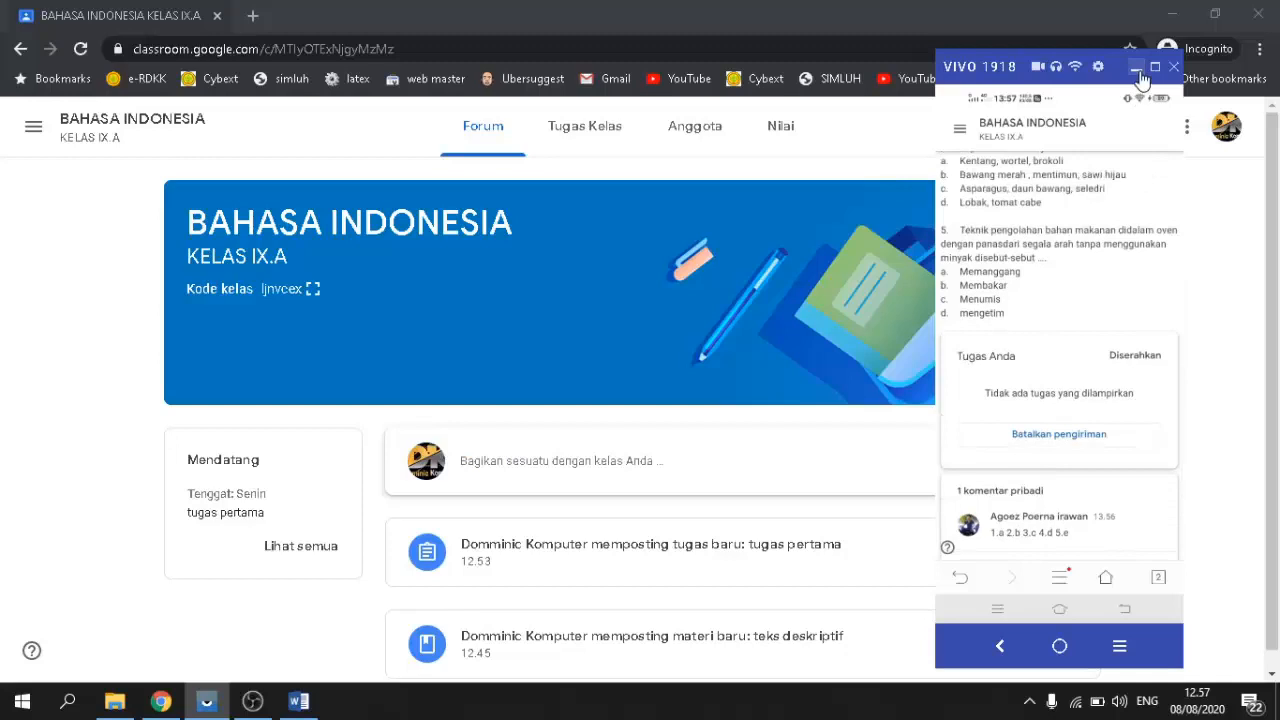
Step: Hide the phone mirror and open the student work list for 'tugas pertama' from Tugas Kelas
{"action": "left_click", "coordinate": [1136, 68]}
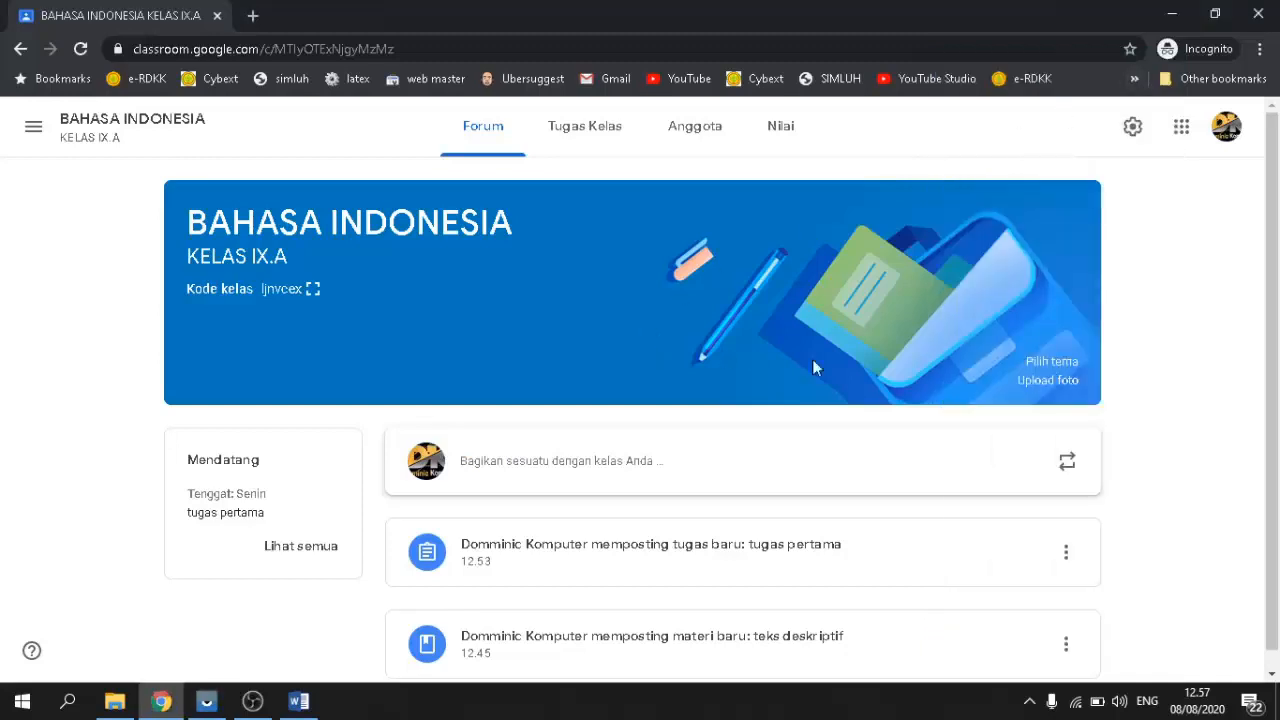
{"action": "left_click", "coordinate": [575, 134]}
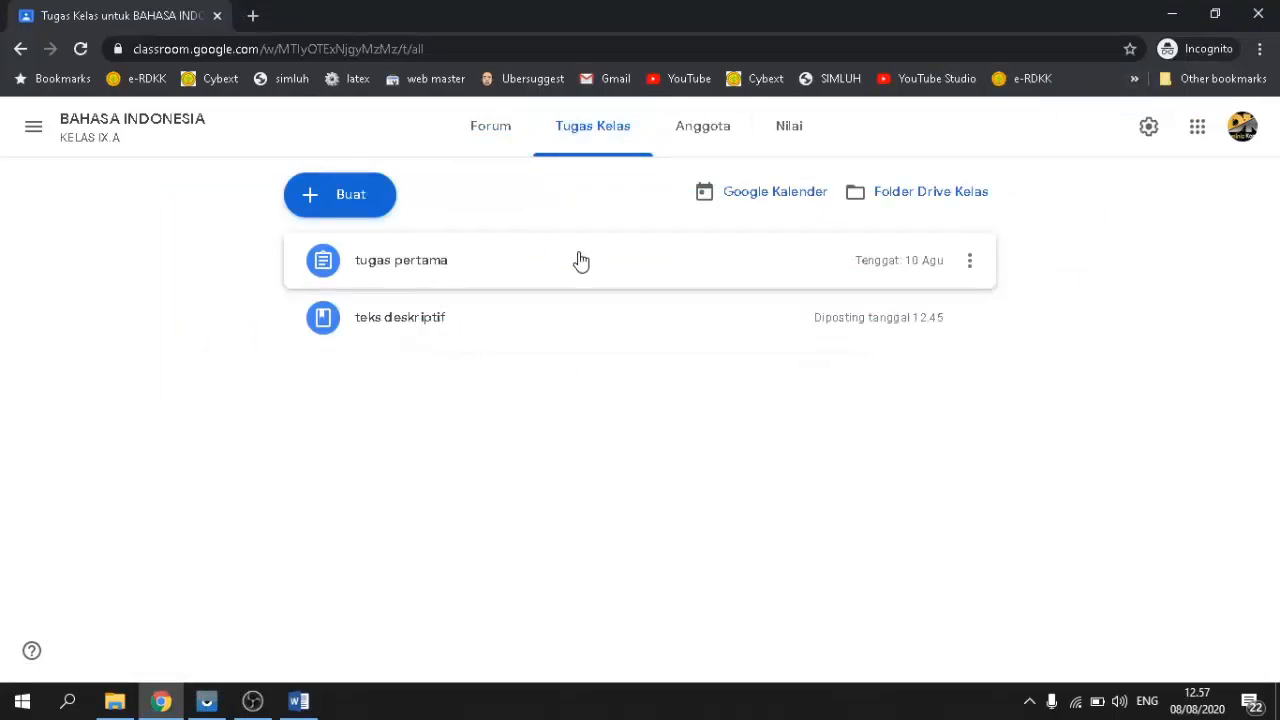
{"action": "left_click", "coordinate": [581, 261]}
{"action": "scroll", "coordinate": [920, 508], "scroll_direction": "down", "scroll_amount": 10}
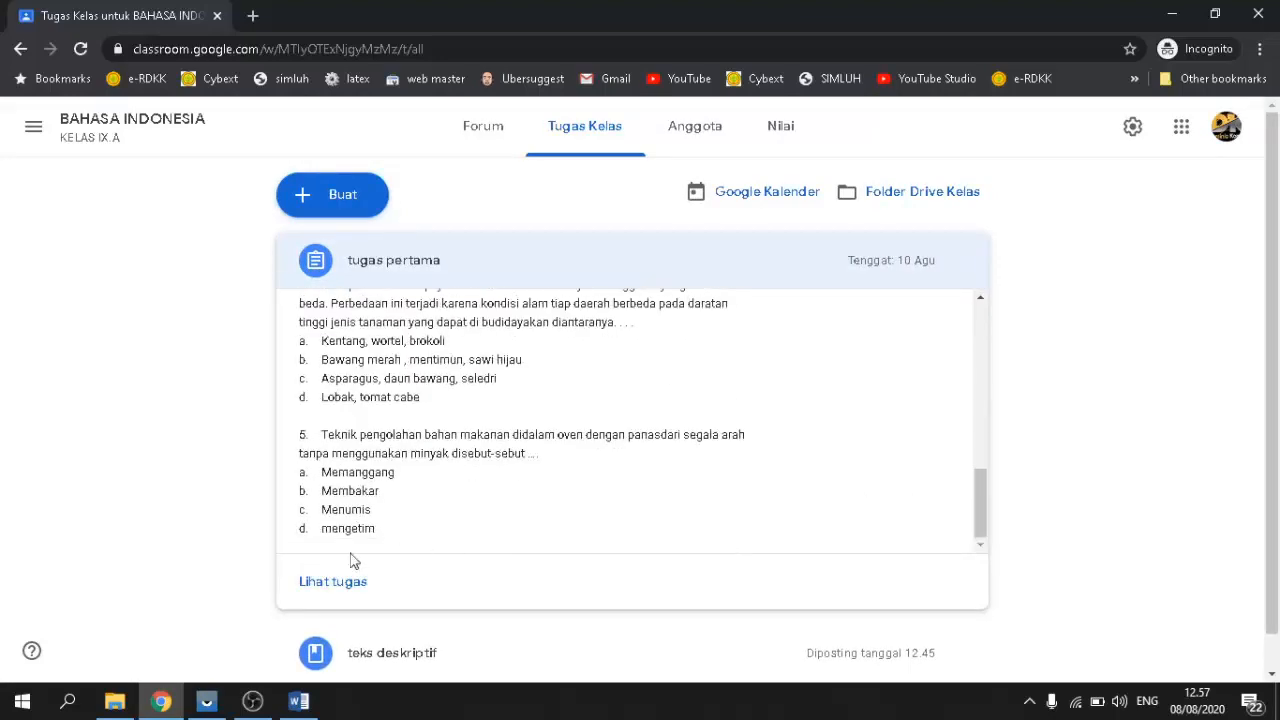
{"action": "left_click", "coordinate": [330, 584]}
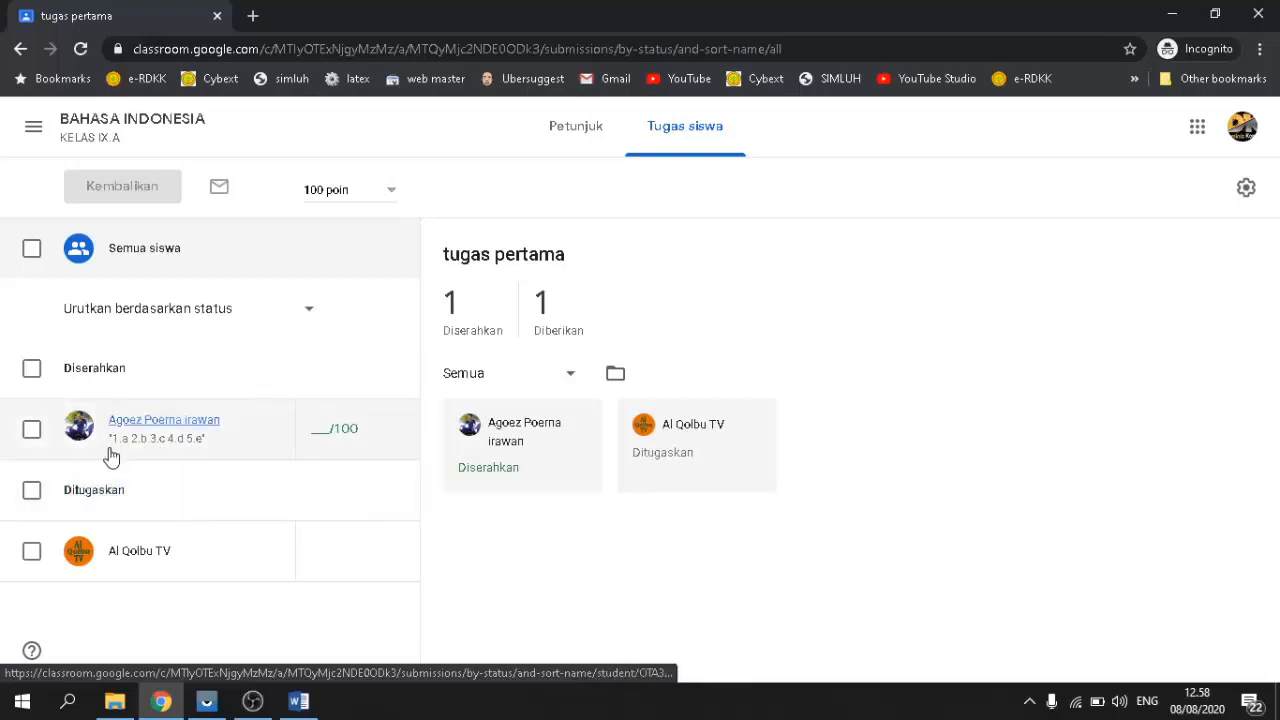
Step: Give the submitted student 80/100 on 'tugas pertama' and return the work to them
{"action": "left_click", "coordinate": [322, 437]}
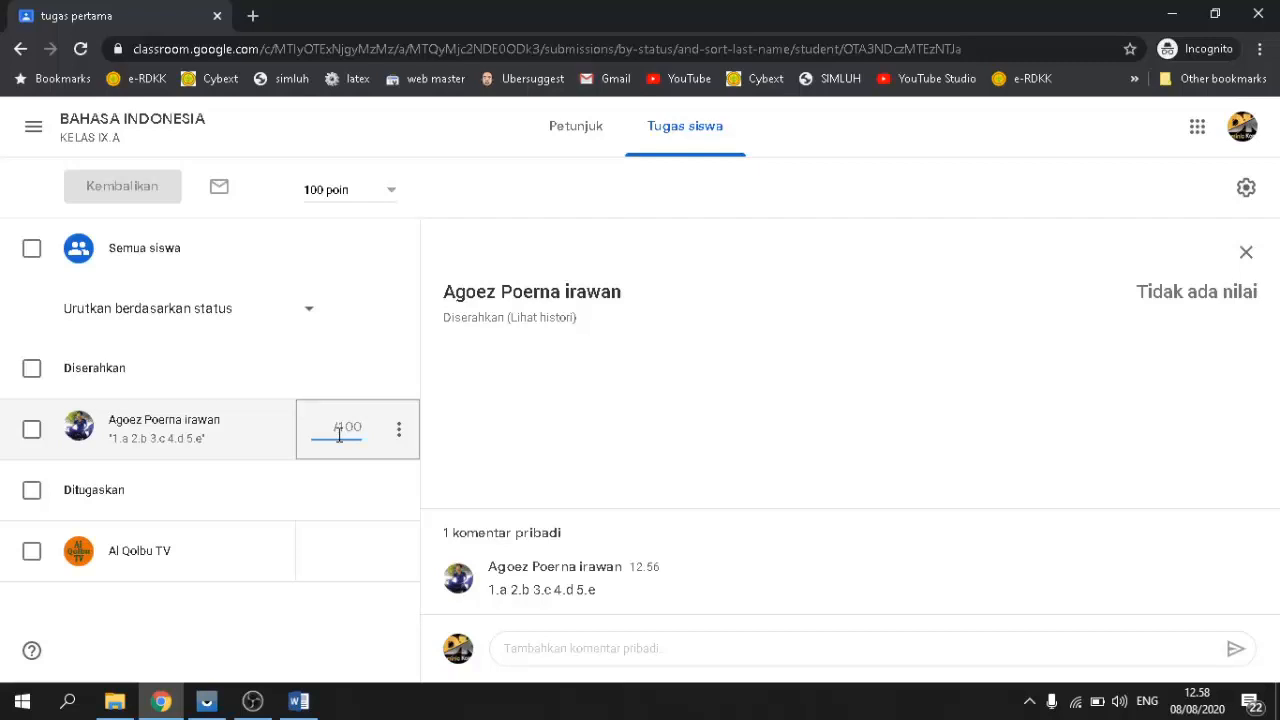
{"action": "type", "text": "80"}
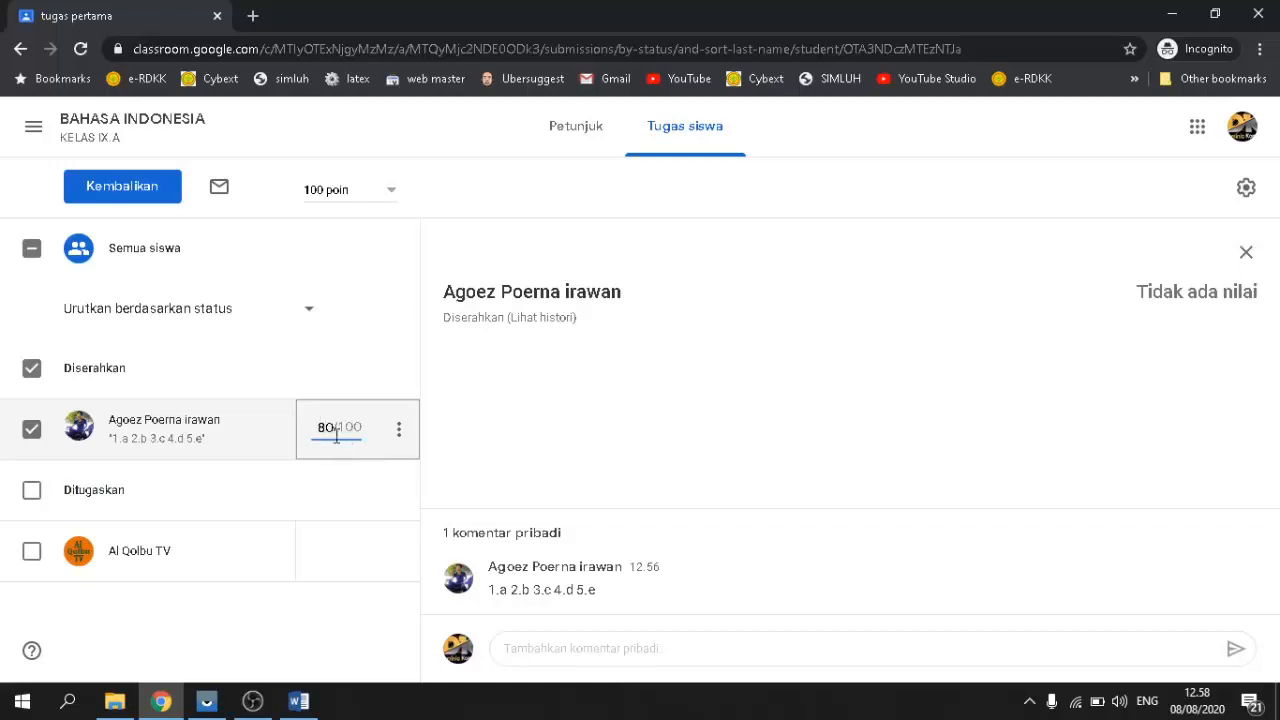
{"action": "left_click", "coordinate": [140, 194]}
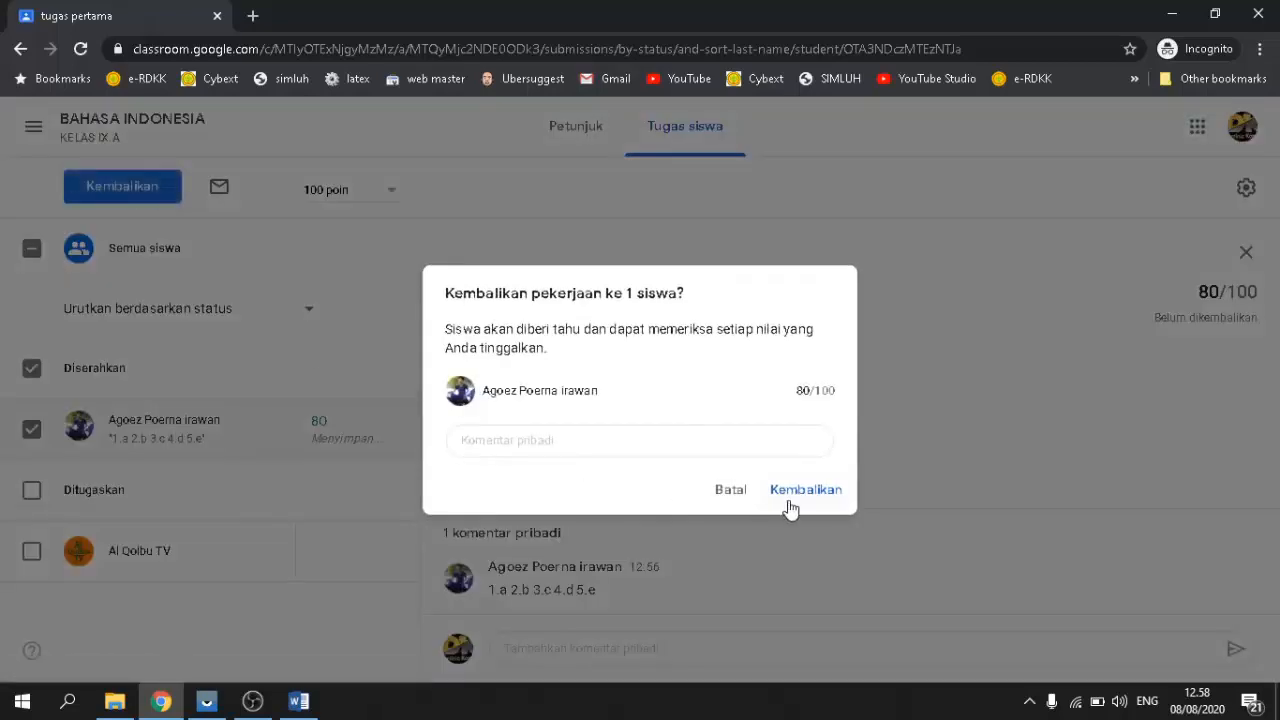
{"action": "left_click", "coordinate": [822, 503]}
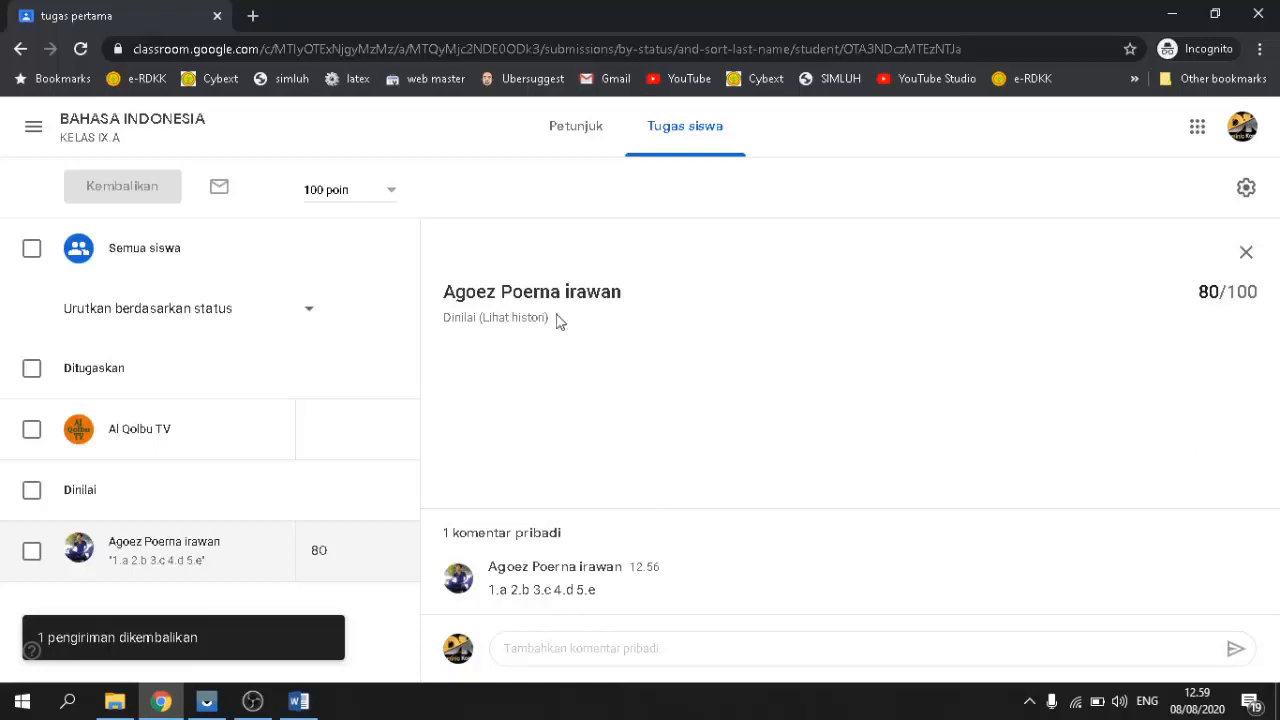
Step: Show the Tugas siswa overview for 'tugas pertama' and restore the Vysor phone window
{"action": "left_click", "coordinate": [686, 146]}
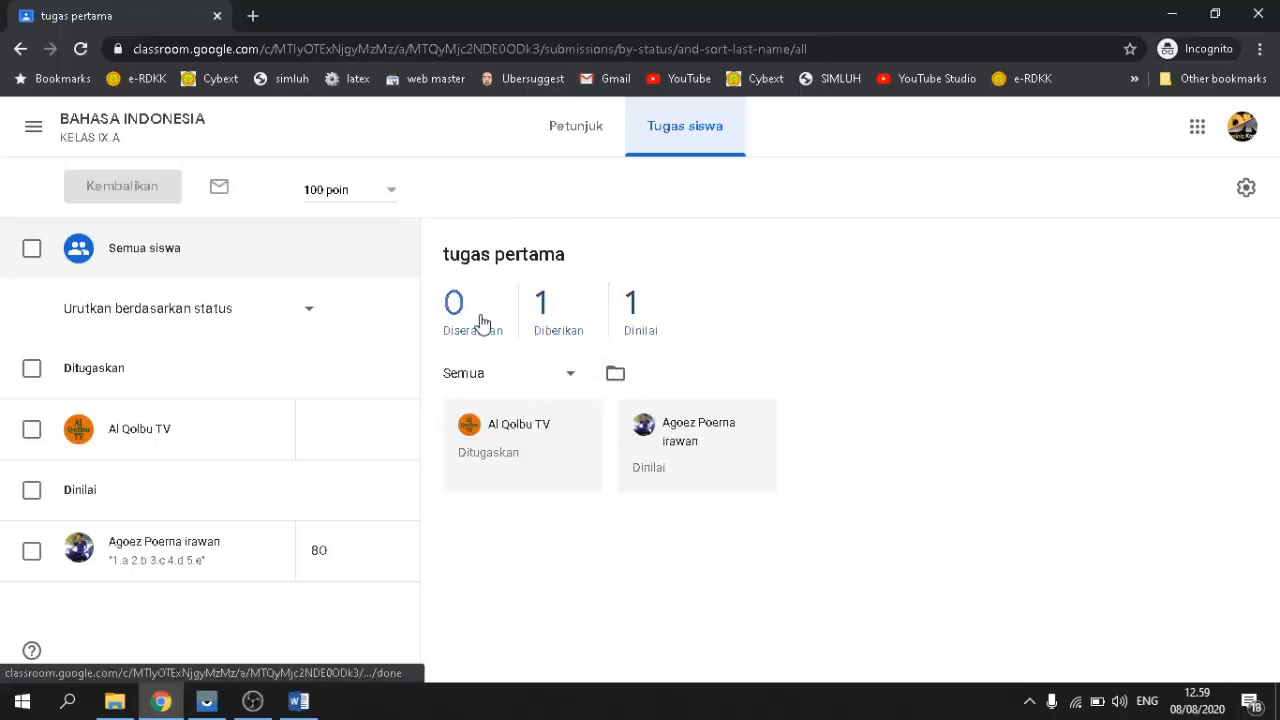
{"action": "left_click", "coordinate": [206, 700]}
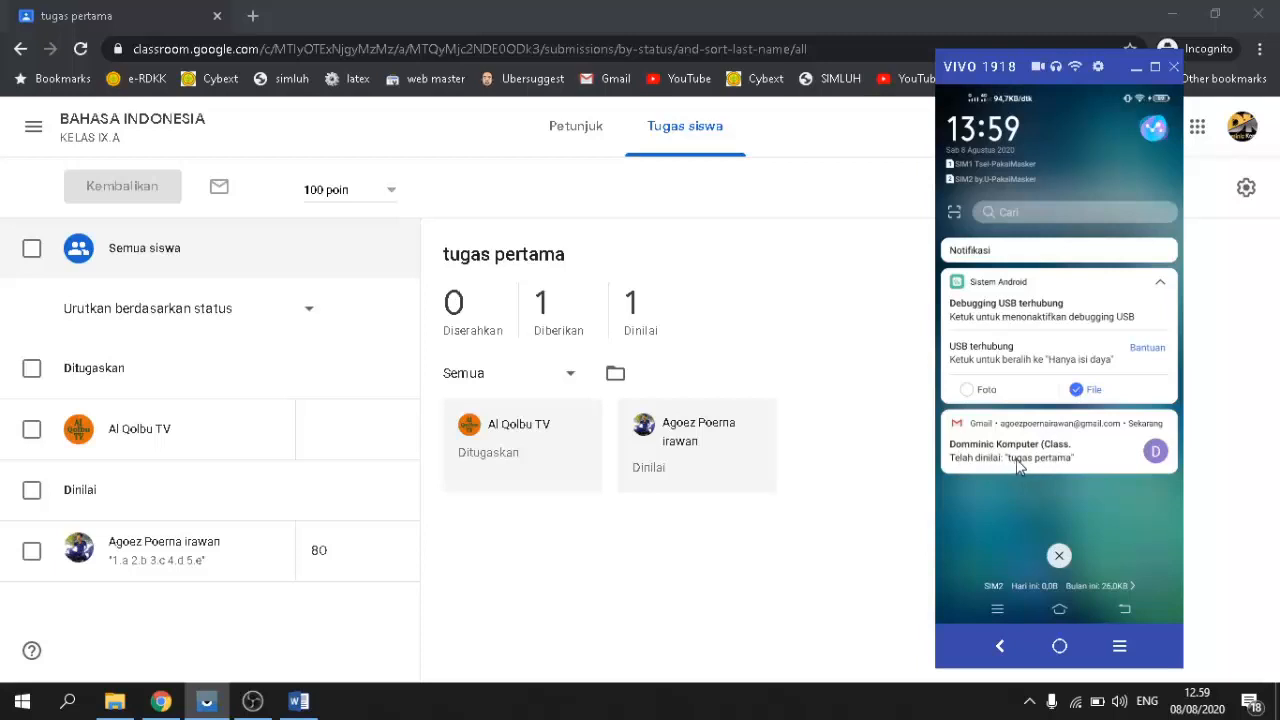
Step: On the phone, open the 'Telah dinilai' email, review 'tugas pertama' graded 80/100, then minimise Vysor
{"action": "left_click", "coordinate": [1016, 460]}
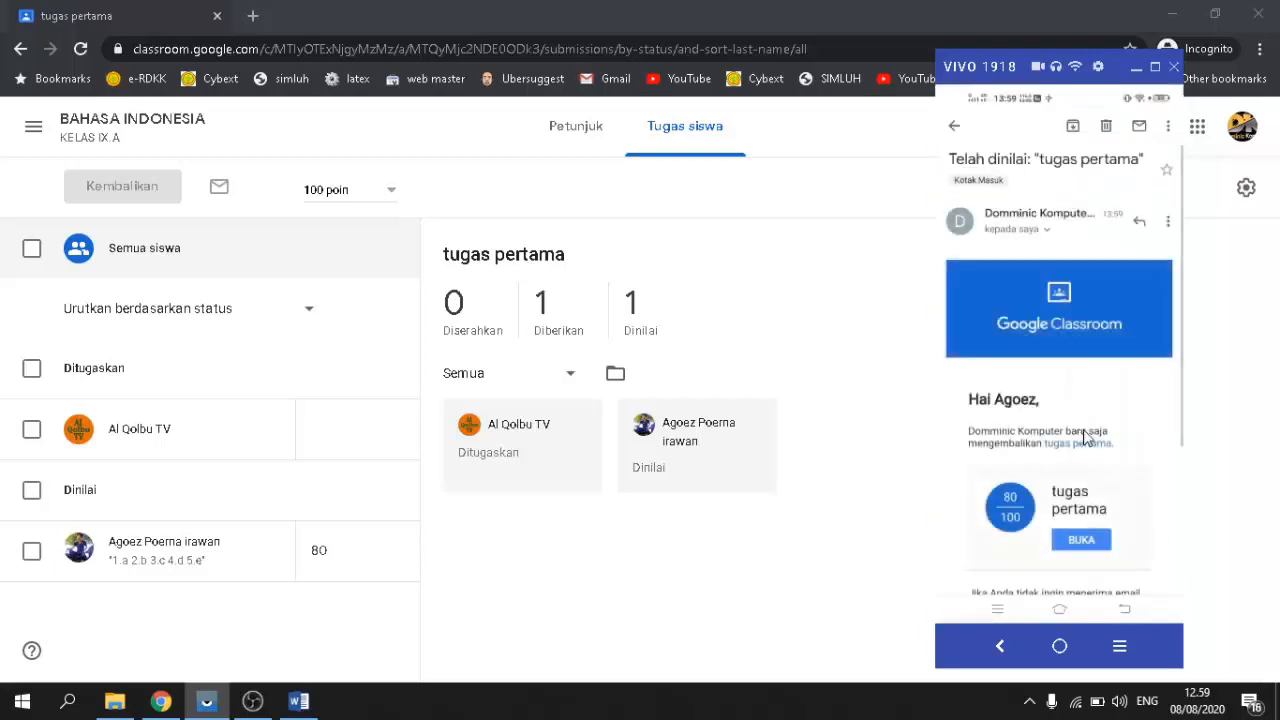
{"action": "scroll", "coordinate": [1134, 528], "scroll_direction": "down", "scroll_amount": 3}
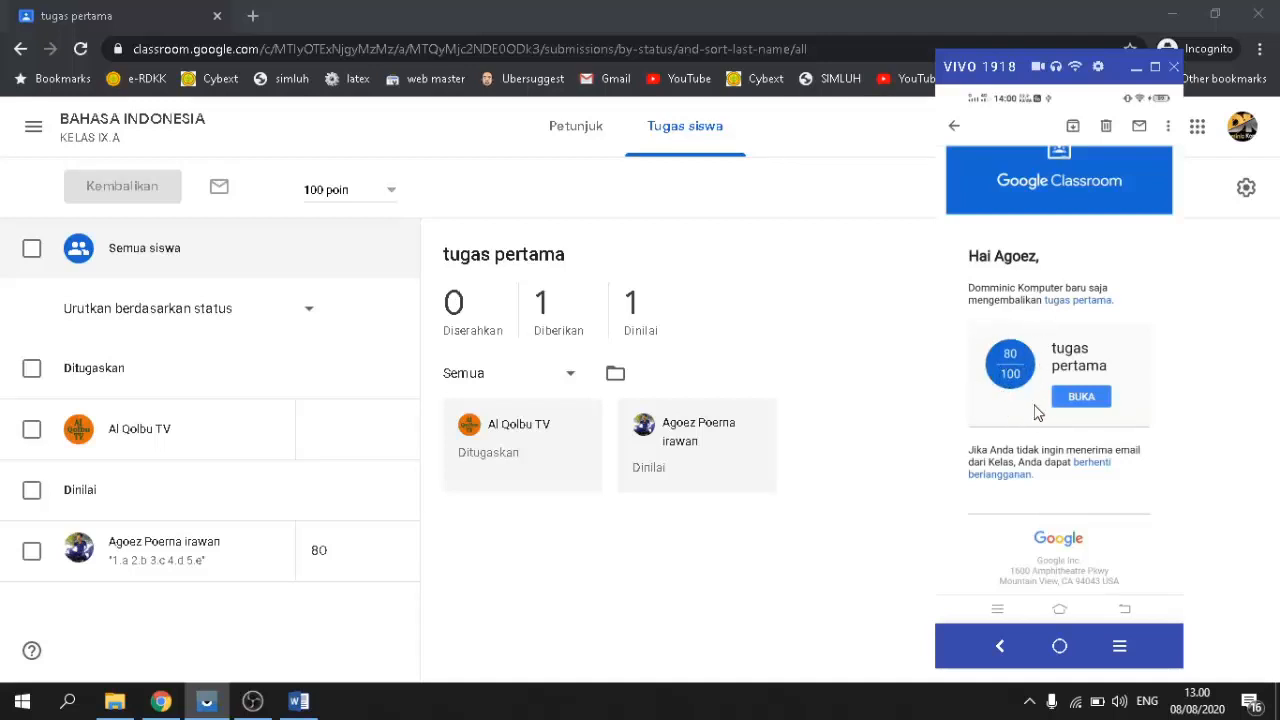
{"action": "left_click_drag", "start_coordinate": [1038, 413], "coordinate": [1034, 366]}
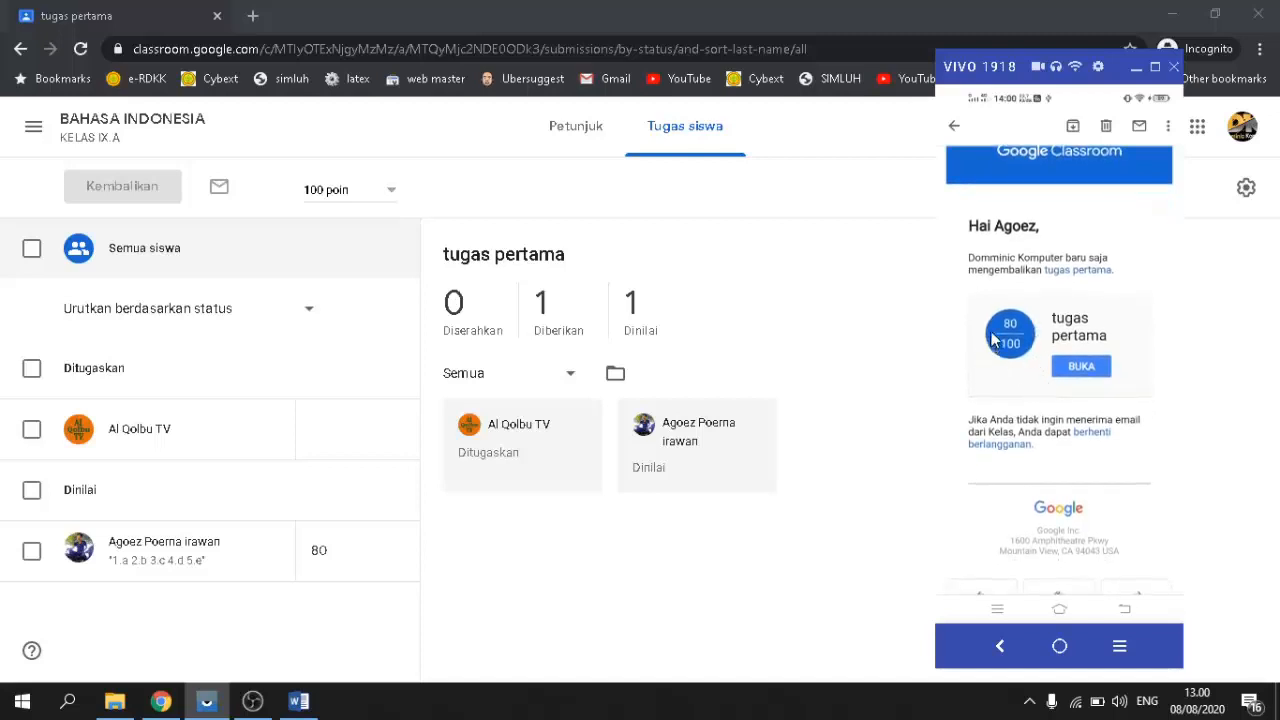
{"action": "left_click", "coordinate": [1082, 368]}
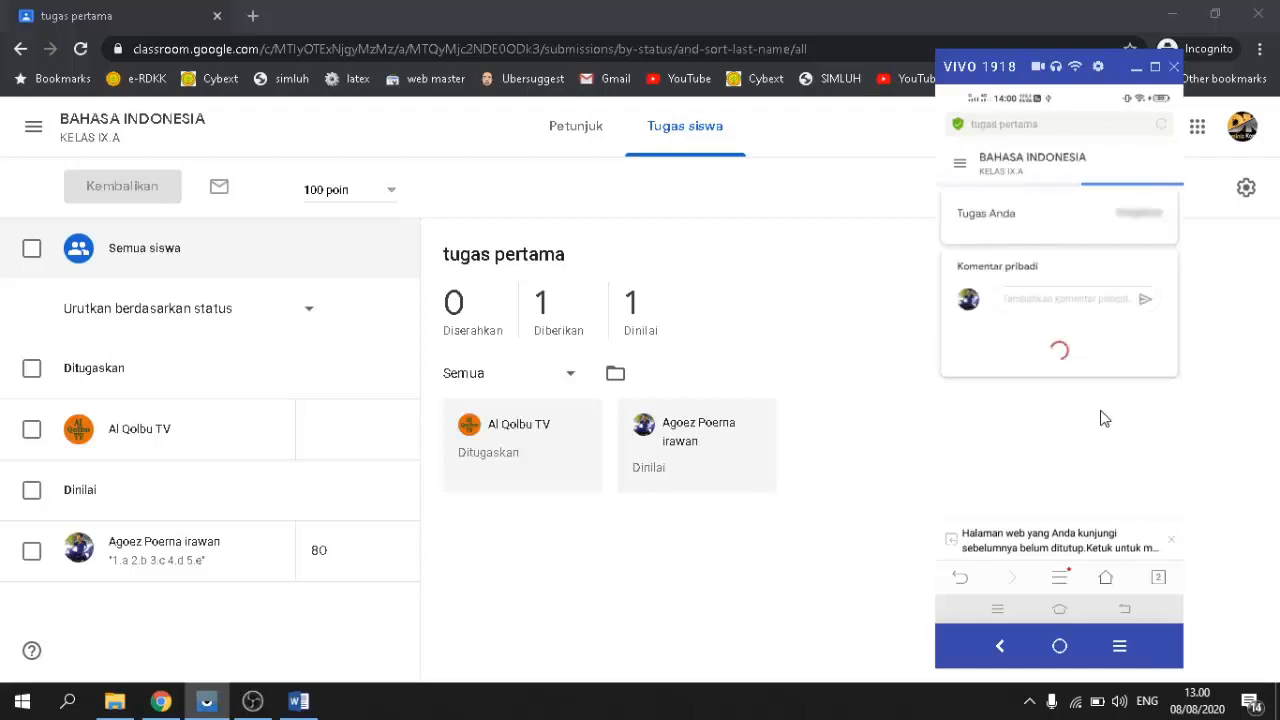
{"action": "scroll", "coordinate": [1066, 448], "scroll_direction": "down", "scroll_amount": 3}
{"action": "scroll", "coordinate": [1066, 448], "scroll_direction": "down", "scroll_amount": 10}
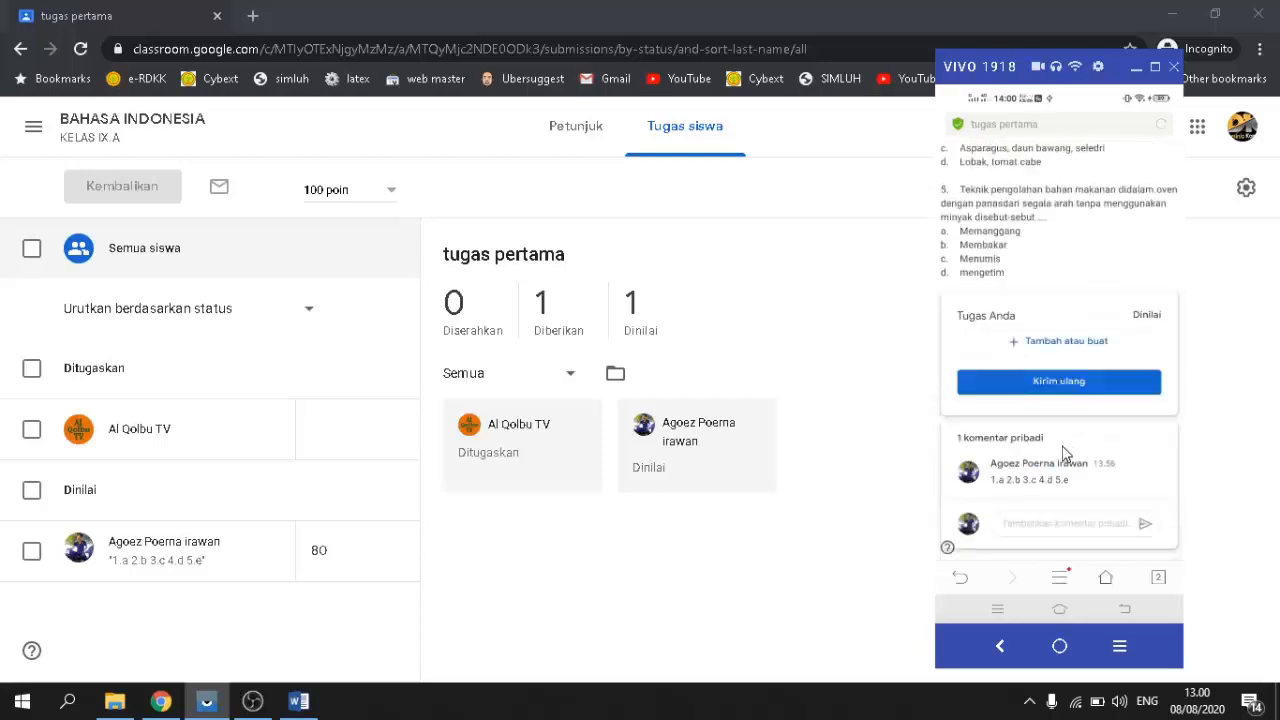
{"action": "scroll", "coordinate": [1065, 450], "scroll_direction": "up", "scroll_amount": 10}
{"action": "scroll", "coordinate": [1065, 455], "scroll_direction": "up", "scroll_amount": 2}
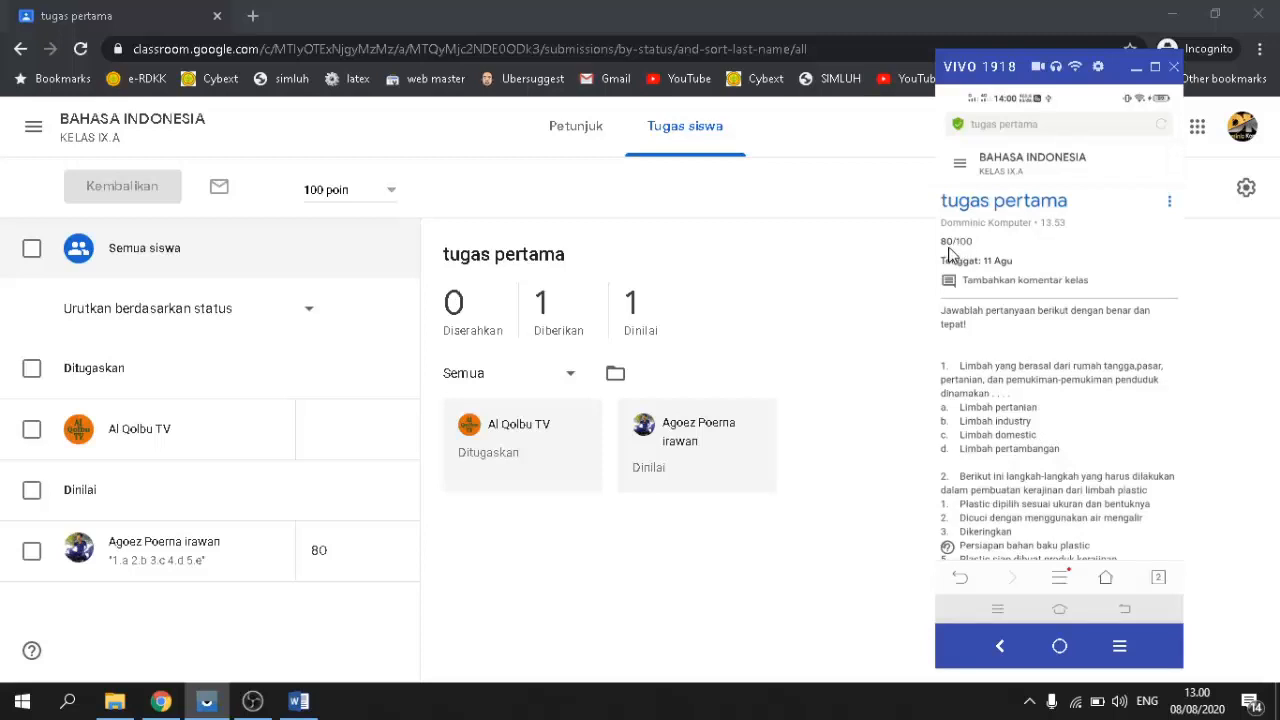
{"action": "scroll", "coordinate": [950, 255], "scroll_direction": "down", "scroll_amount": 3}
{"action": "scroll", "coordinate": [955, 254], "scroll_direction": "up", "scroll_amount": 3}
{"action": "scroll", "coordinate": [957, 252], "scroll_direction": "down", "scroll_amount": 1}
{"action": "scroll", "coordinate": [957, 252], "scroll_direction": "up", "scroll_amount": 1}
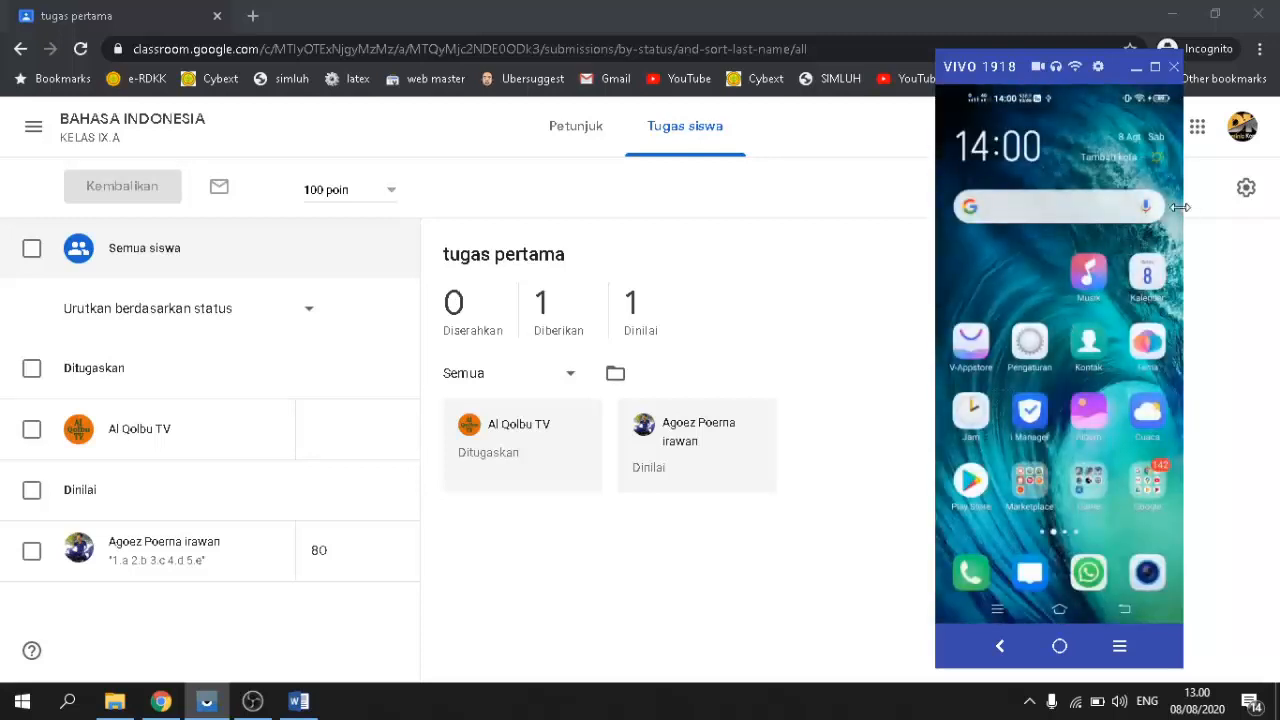
{"action": "left_click", "coordinate": [1140, 68]}
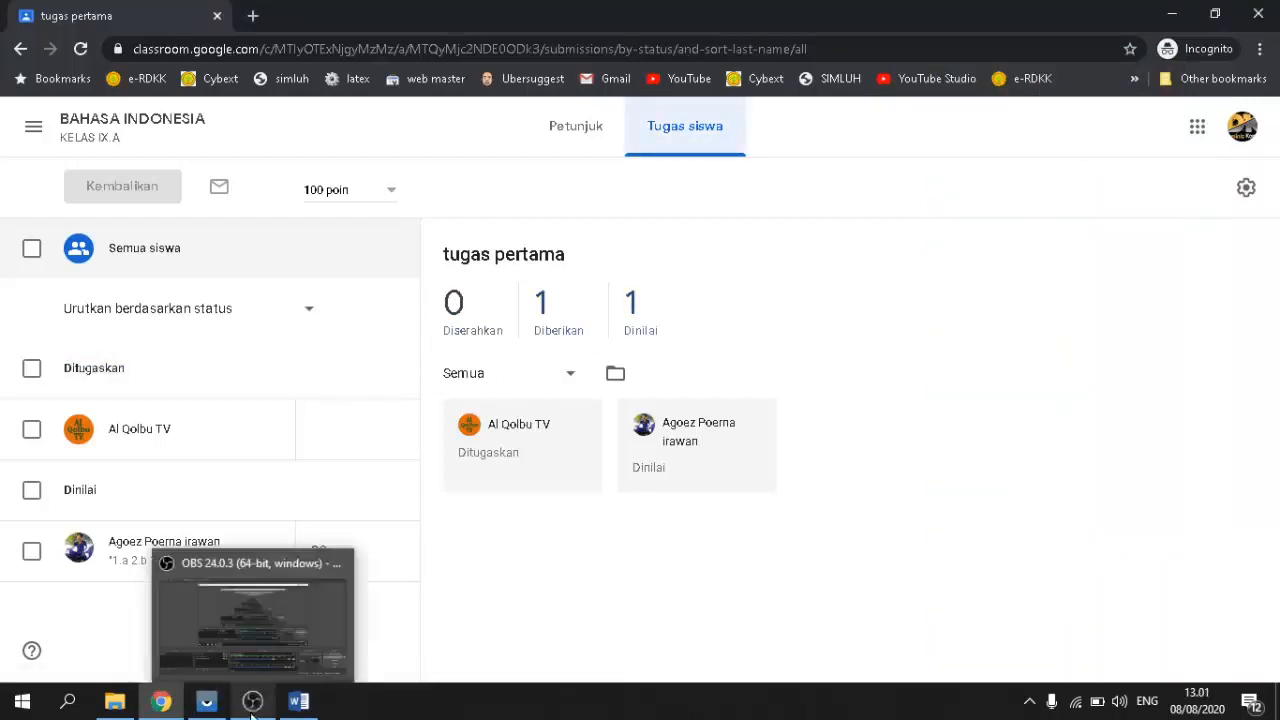
Step: Restore the phone mirror, minimise Chrome, Word and File Explorer, and move the phone window left
{"action": "left_click", "coordinate": [206, 701]}
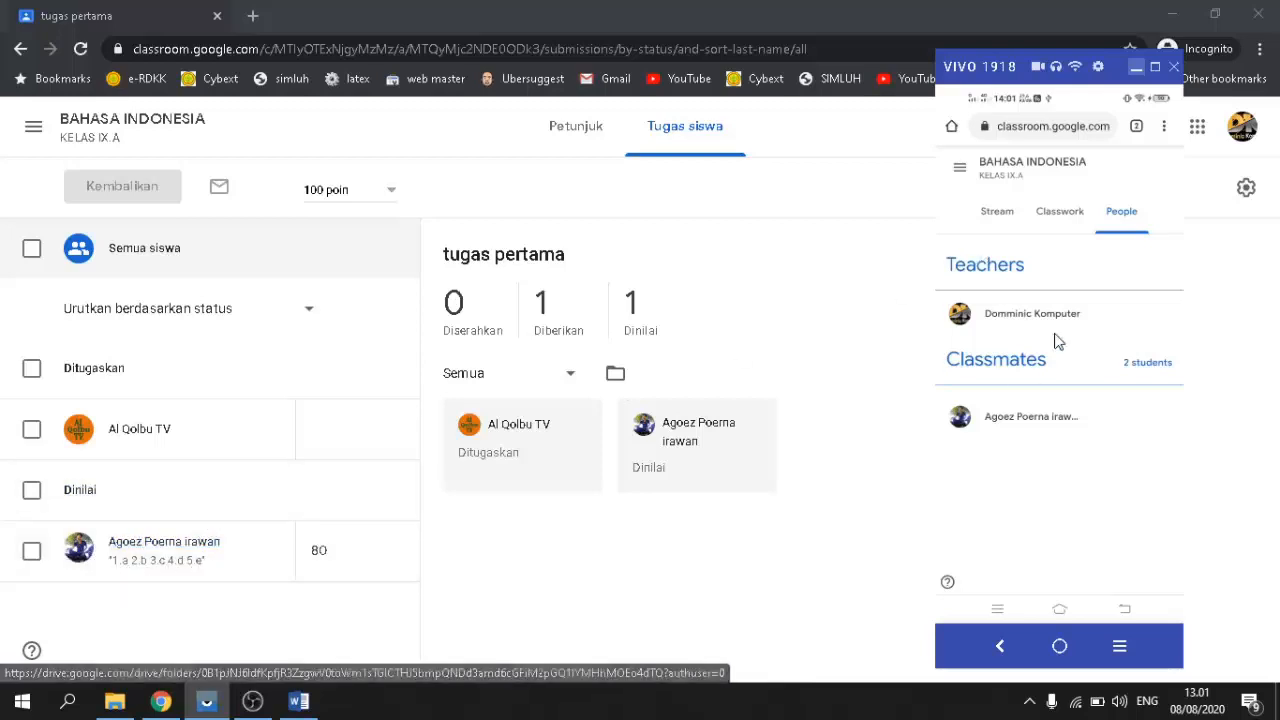
{"action": "left_click", "coordinate": [1174, 16]}
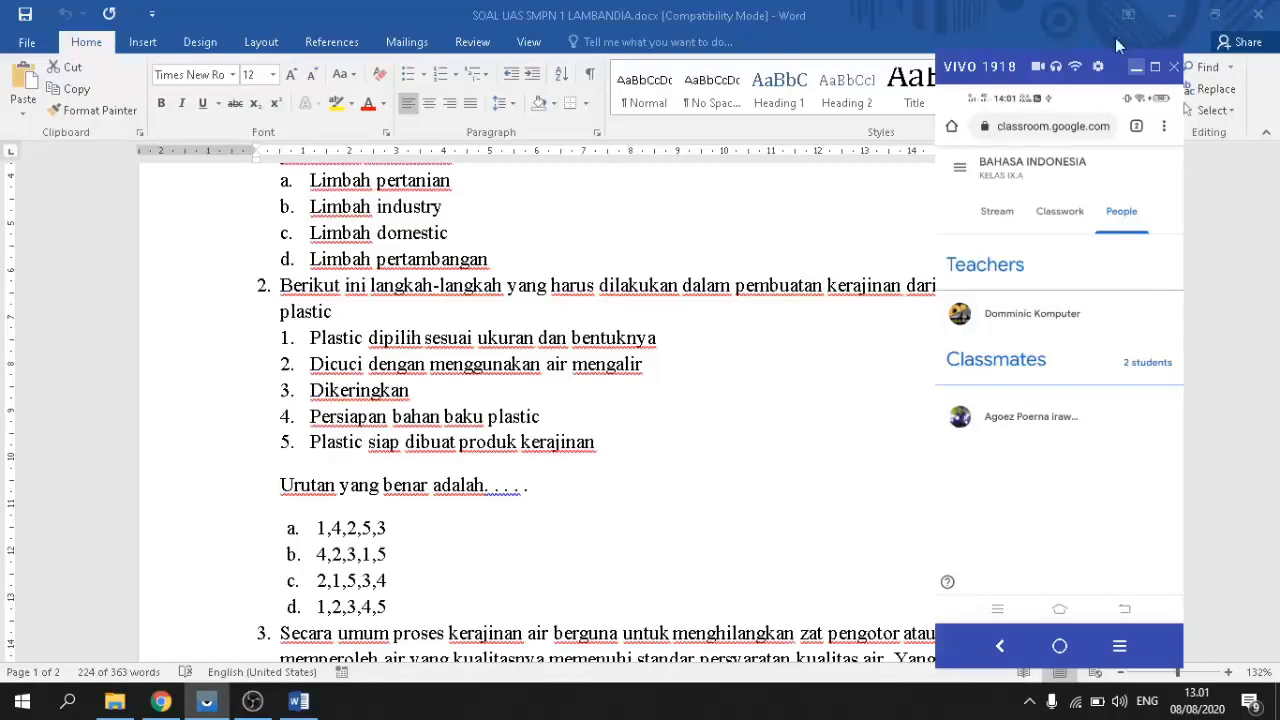
{"action": "left_click", "coordinate": [1172, 16]}
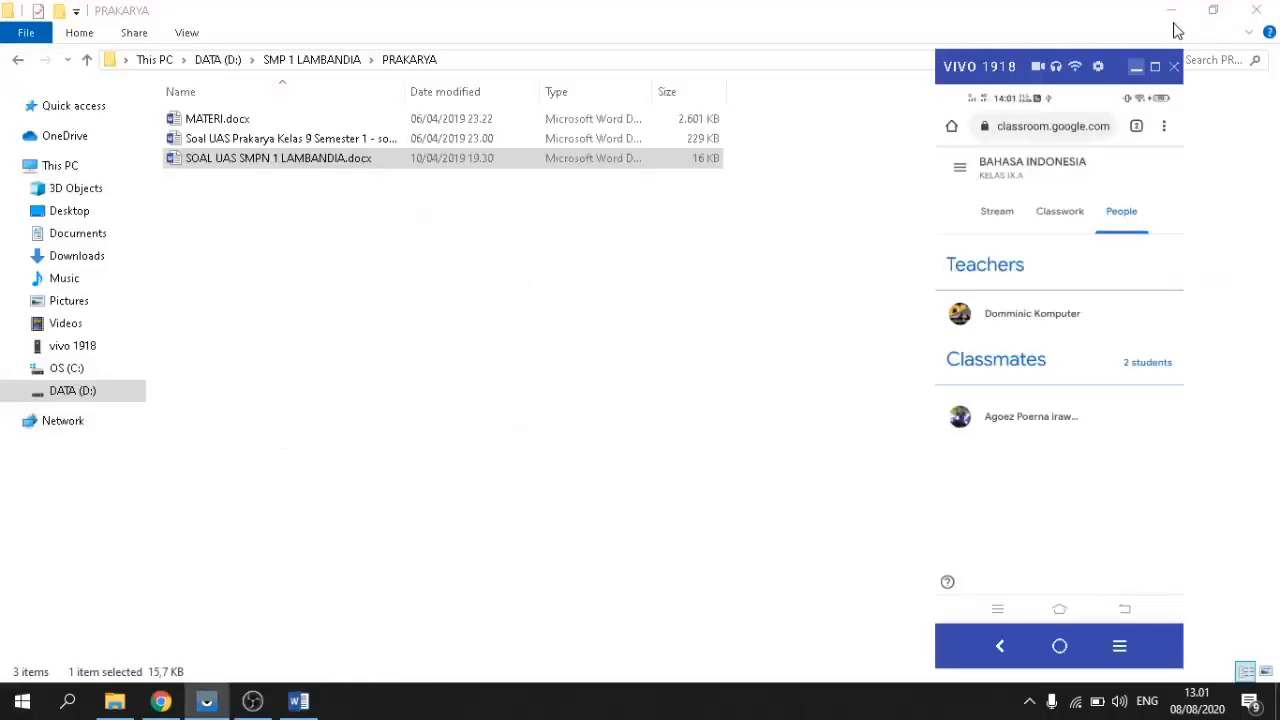
{"action": "left_click", "coordinate": [1168, 17]}
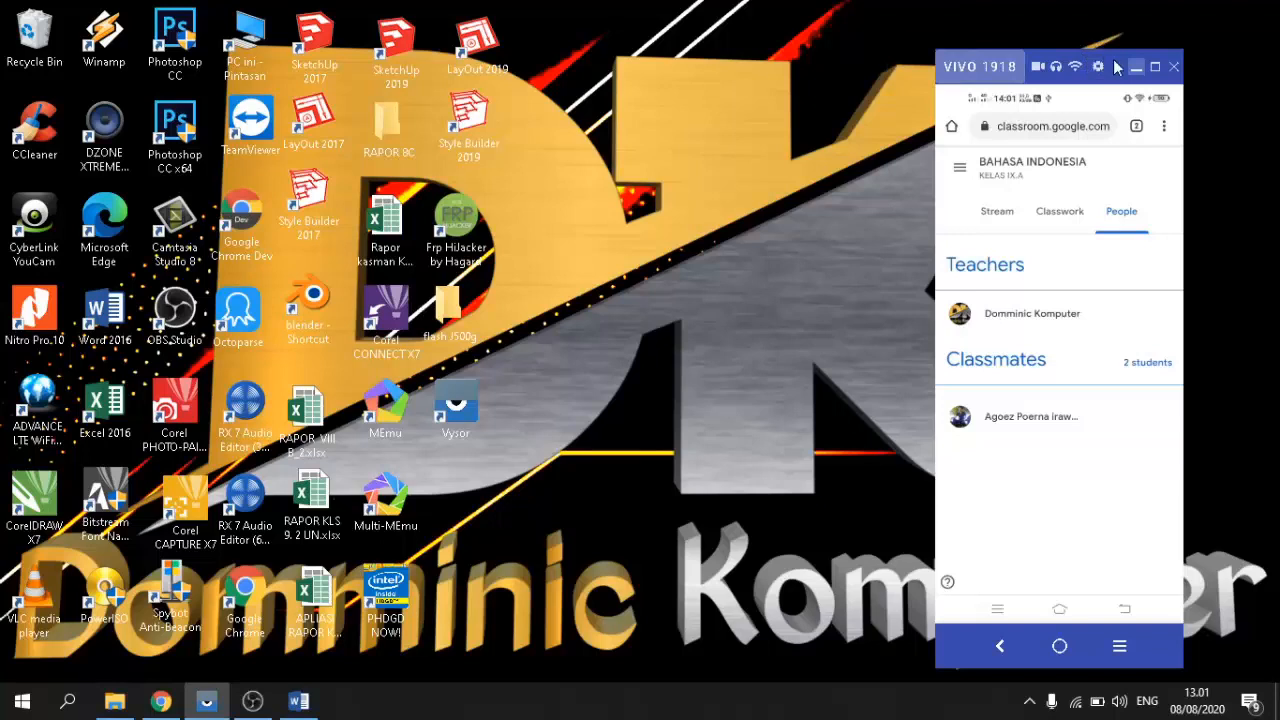
{"action": "left_click_drag", "start_coordinate": [1116, 66], "coordinate": [960, 62]}
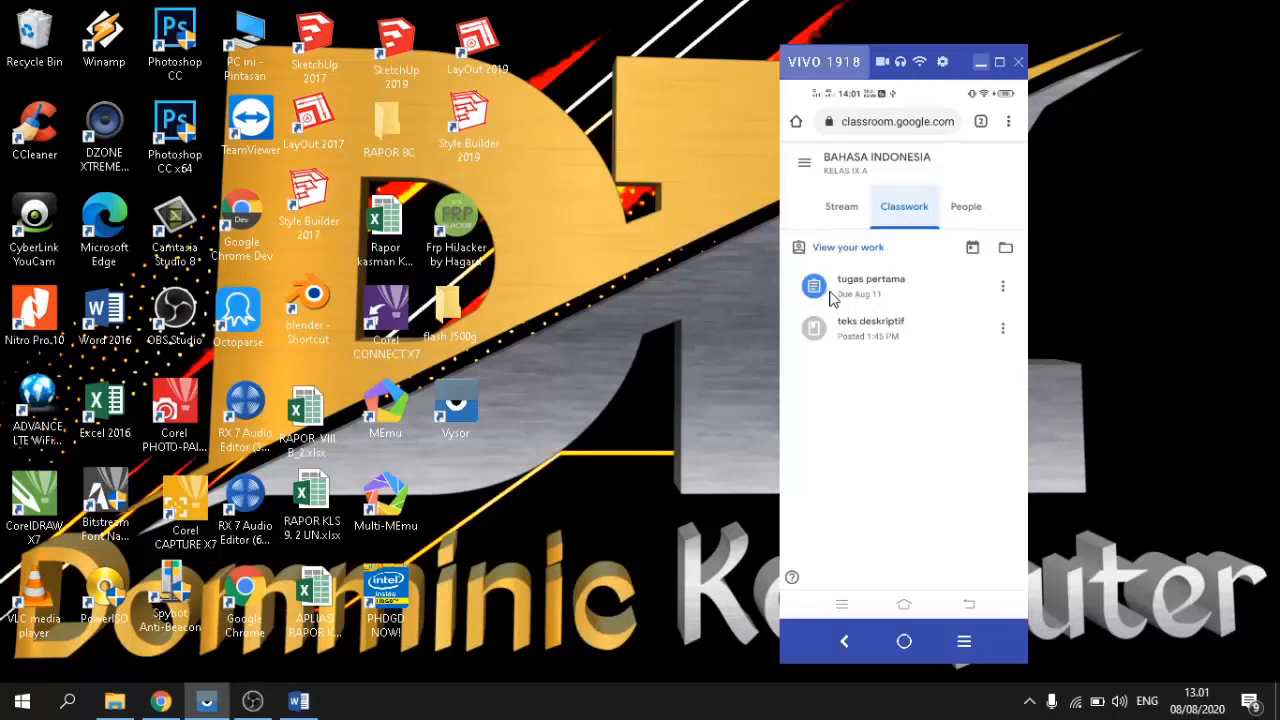
Step: On the phone, open the 'tugas pertama' assignment details from Classwork
{"action": "left_click", "coordinate": [829, 298]}
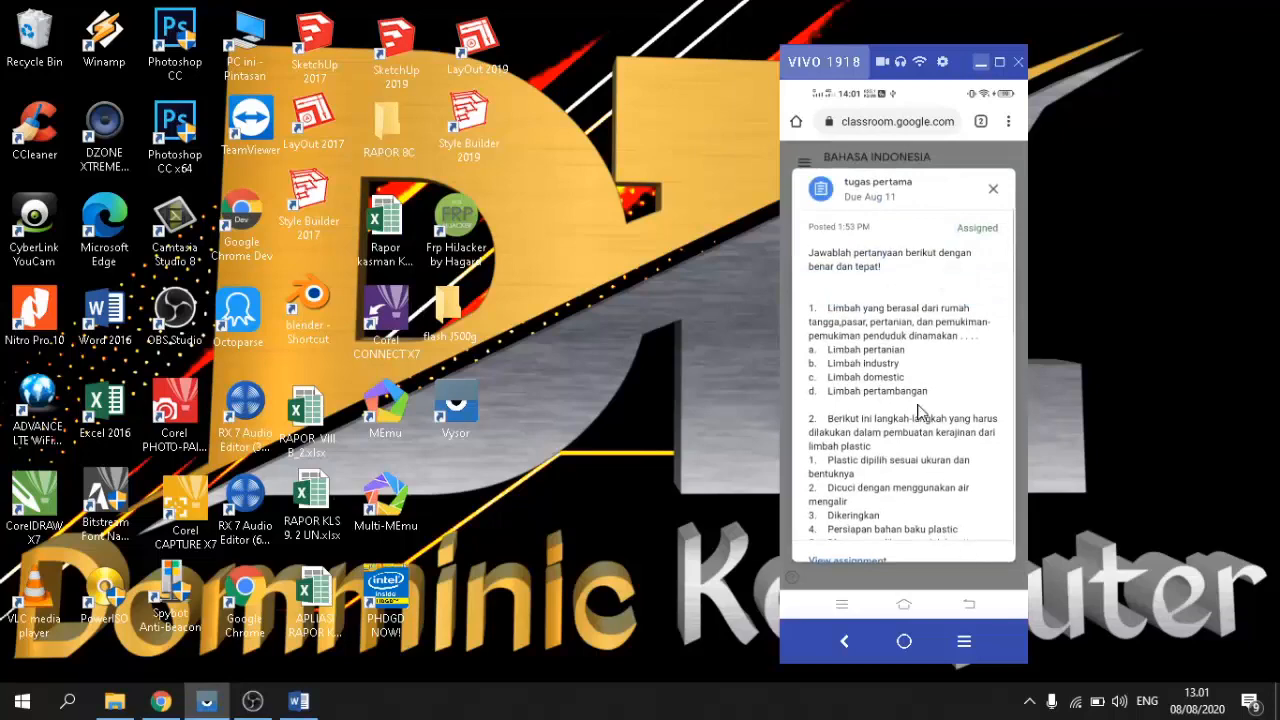
{"action": "scroll", "coordinate": [923, 414], "scroll_direction": "down", "scroll_amount": 2}
{"action": "scroll", "coordinate": [884, 348], "scroll_direction": "down", "scroll_amount": 8}
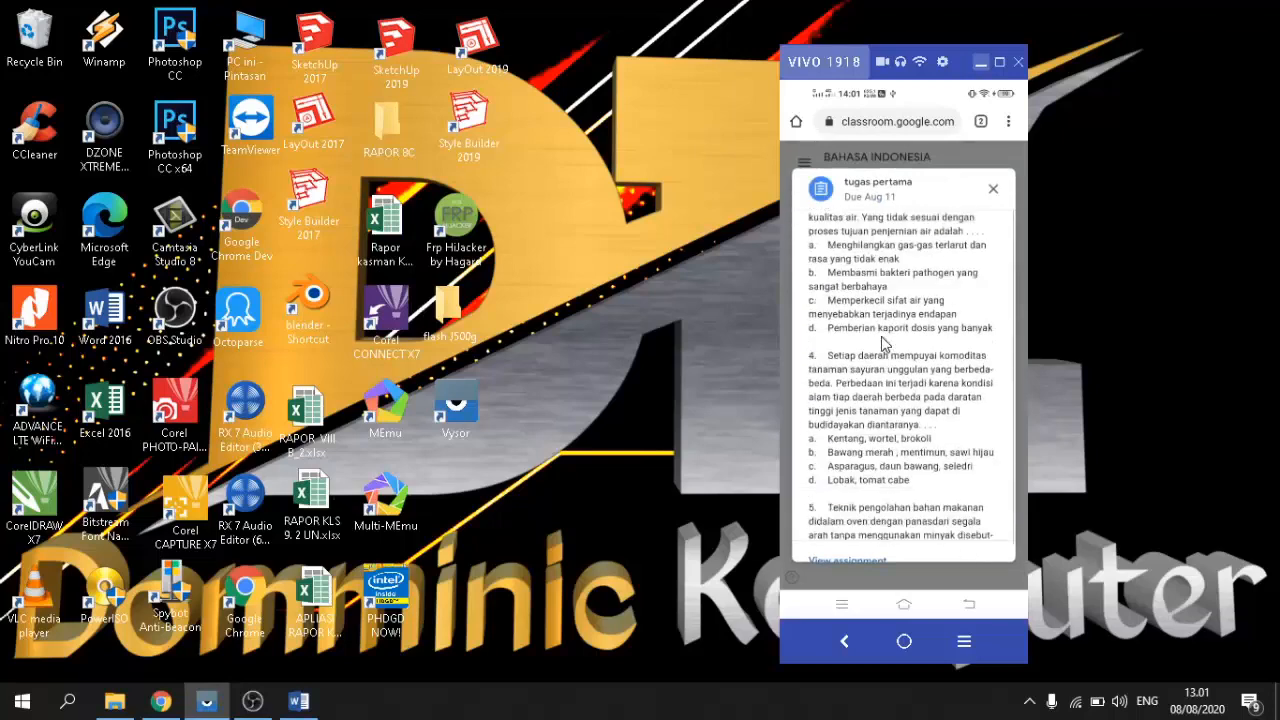
{"action": "scroll", "coordinate": [912, 398], "scroll_direction": "down", "scroll_amount": 1}
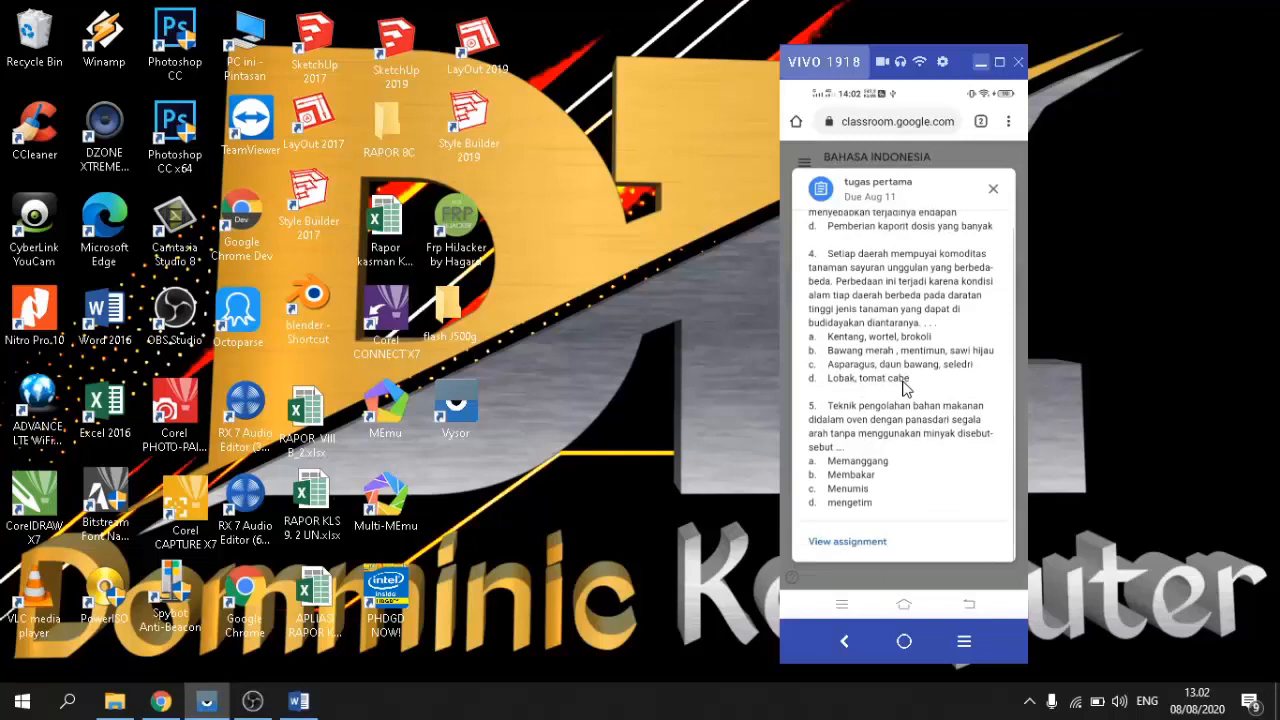
{"action": "scroll", "coordinate": [905, 388], "scroll_direction": "up", "scroll_amount": 1}
{"action": "scroll", "coordinate": [905, 388], "scroll_direction": "up", "scroll_amount": 5}
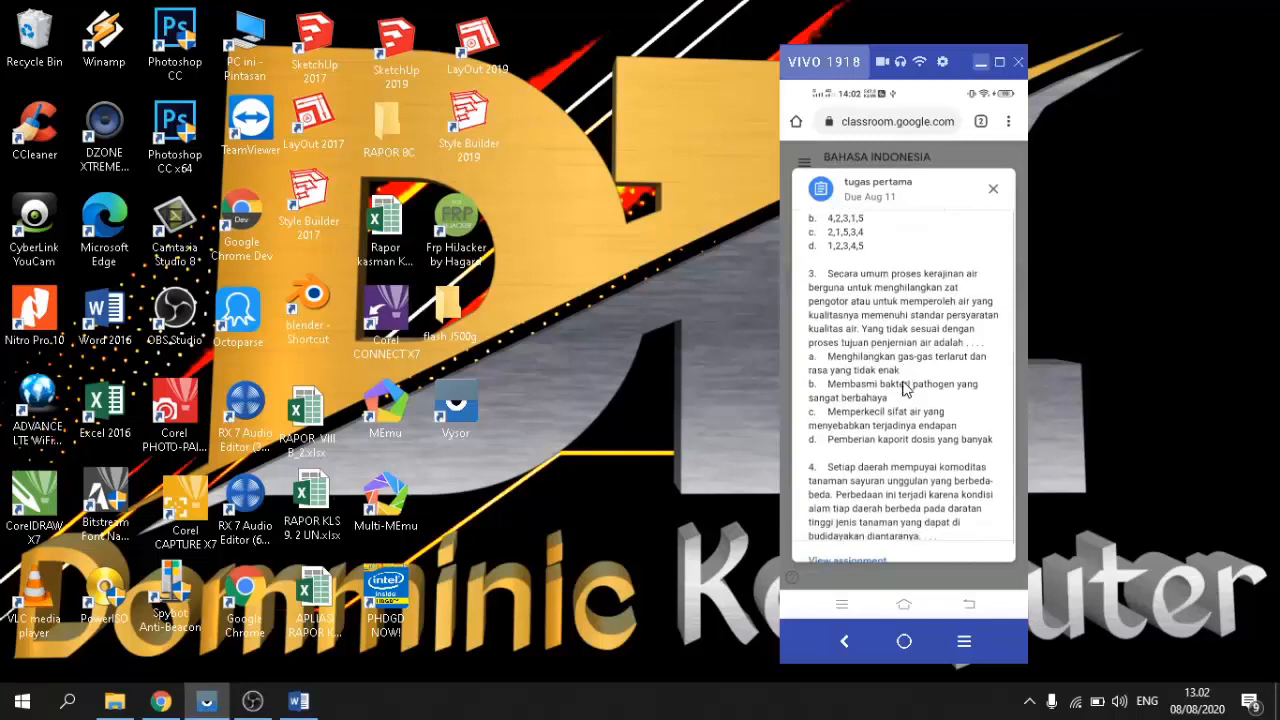
{"action": "scroll", "coordinate": [905, 388], "scroll_direction": "down", "scroll_amount": 5}
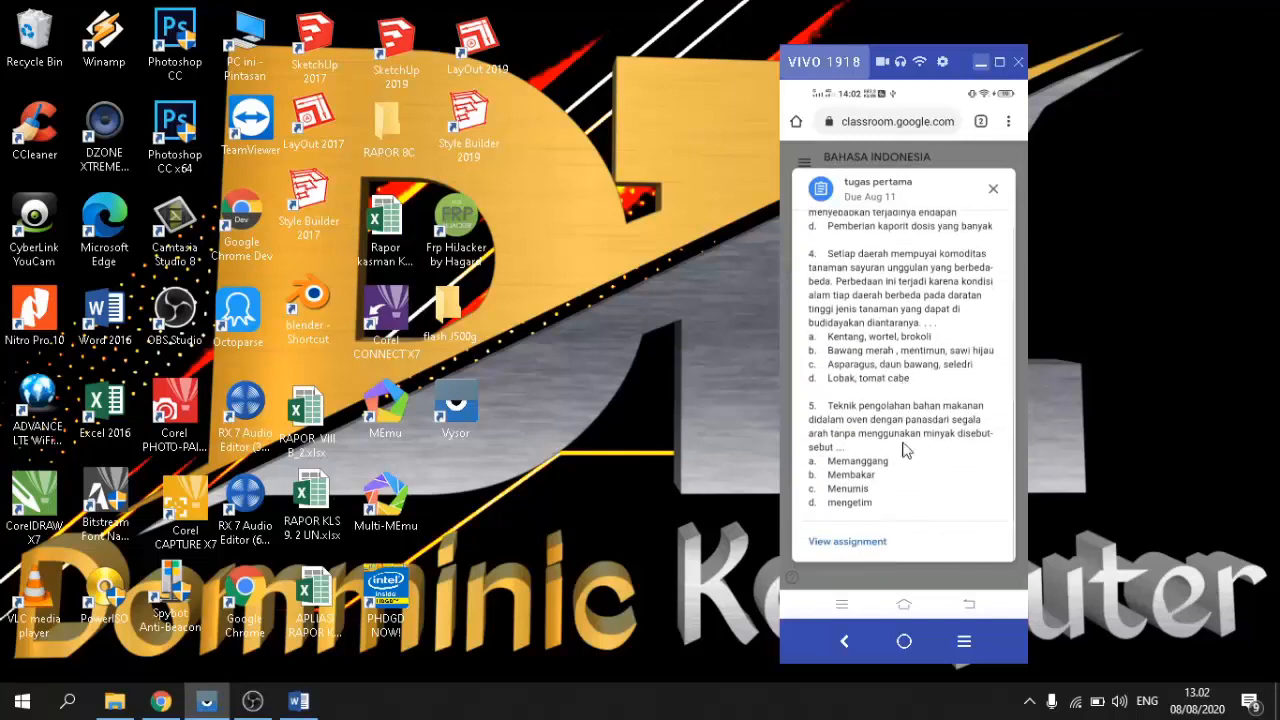
Step: Open the full assignment page and scroll to Your work and Private comments
{"action": "left_click", "coordinate": [842, 548]}
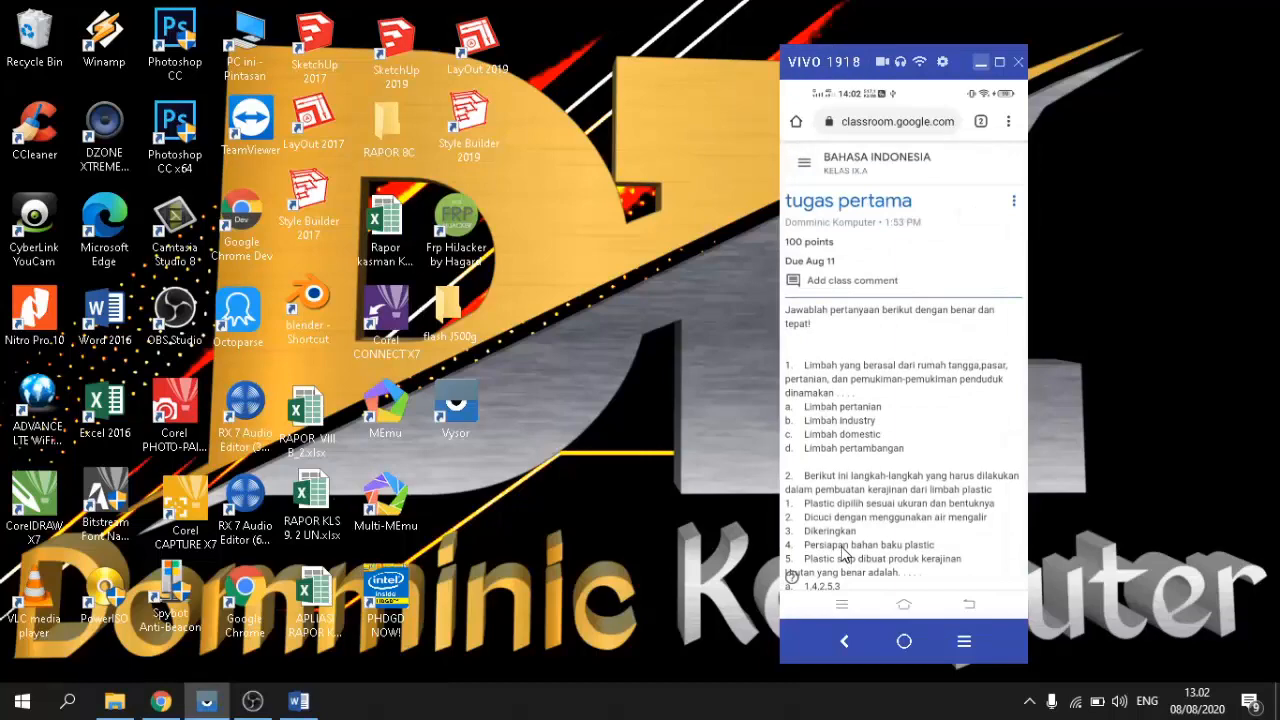
{"action": "scroll", "coordinate": [888, 420], "scroll_direction": "down", "scroll_amount": 5}
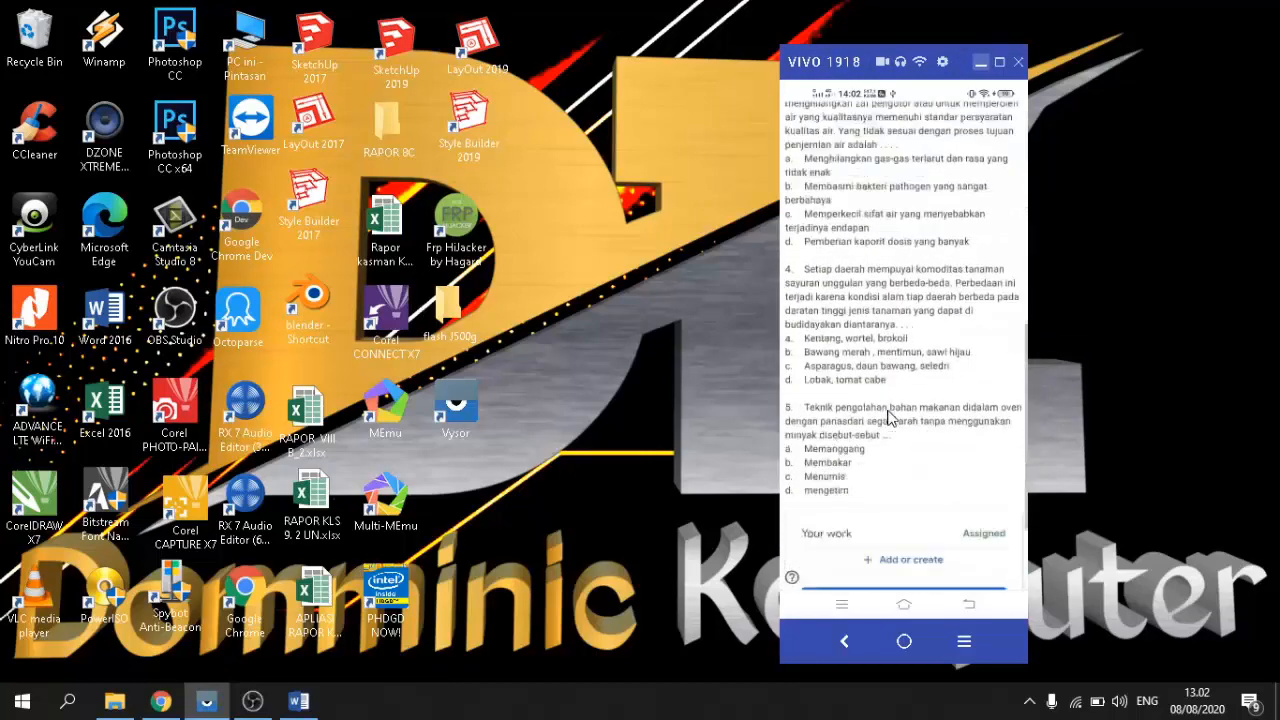
{"action": "scroll", "coordinate": [888, 418], "scroll_direction": "down", "scroll_amount": 3}
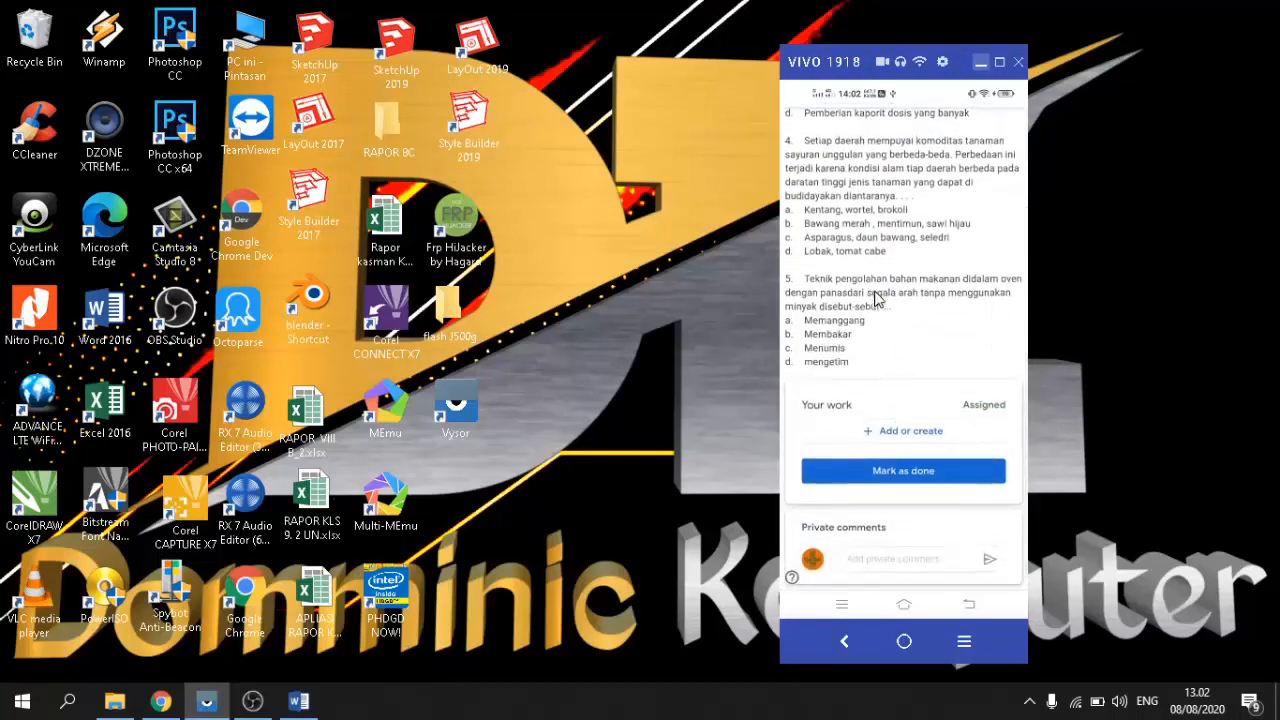
{"action": "scroll", "coordinate": [878, 299], "scroll_direction": "up", "scroll_amount": 1}
{"action": "scroll", "coordinate": [878, 299], "scroll_direction": "down", "scroll_amount": 2}
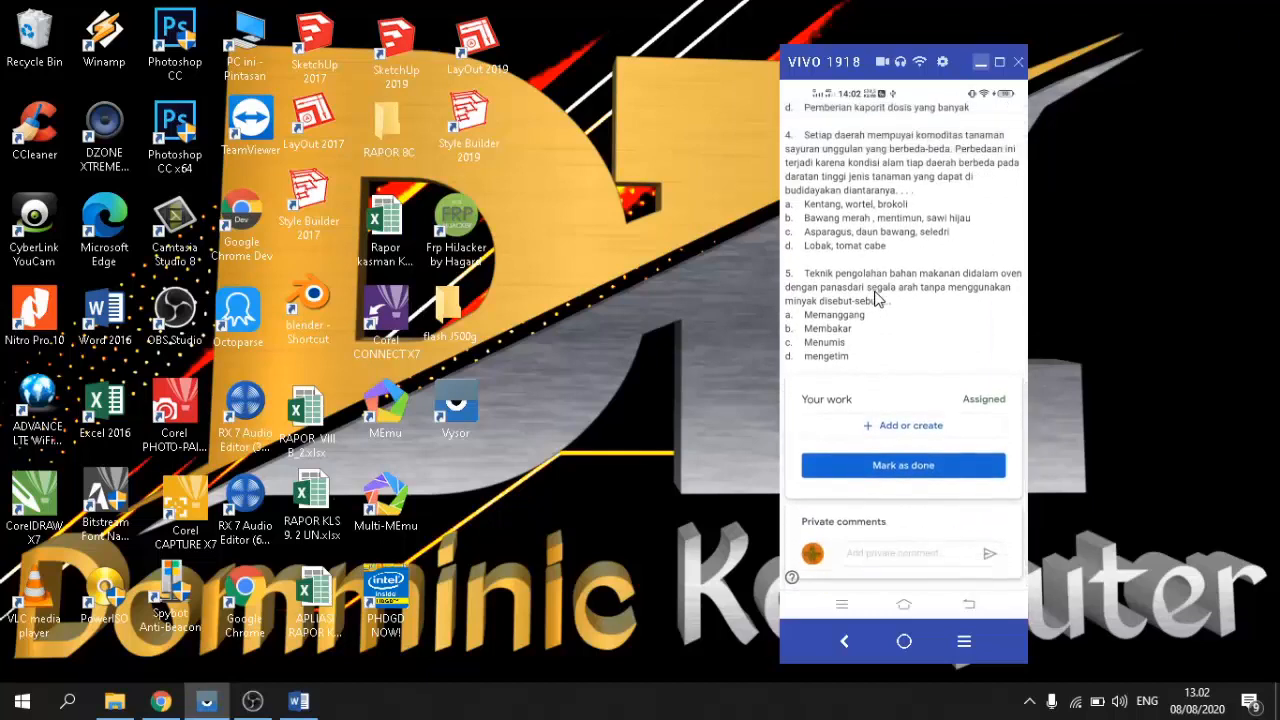
Step: As the student, send a private comment with the answers '1.a 2.c 3.d 4.b 5.e'
{"action": "left_click", "coordinate": [880, 556]}
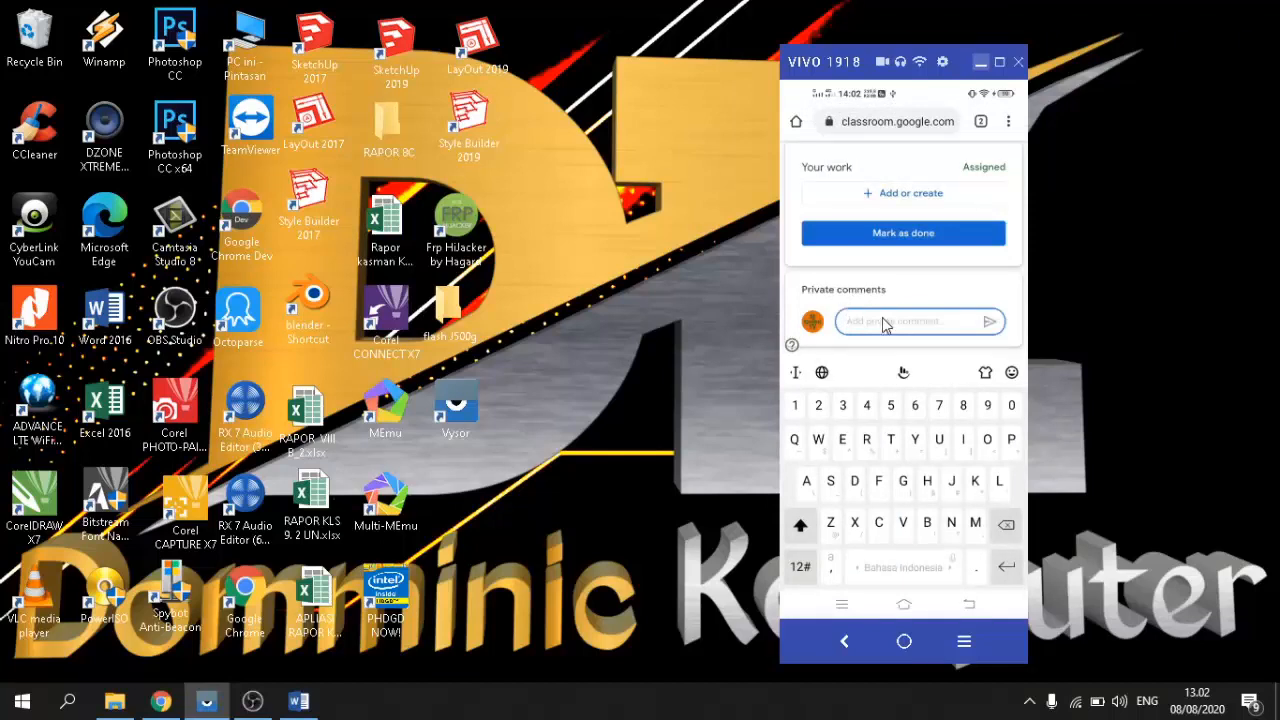
{"action": "type", "text": "1."}
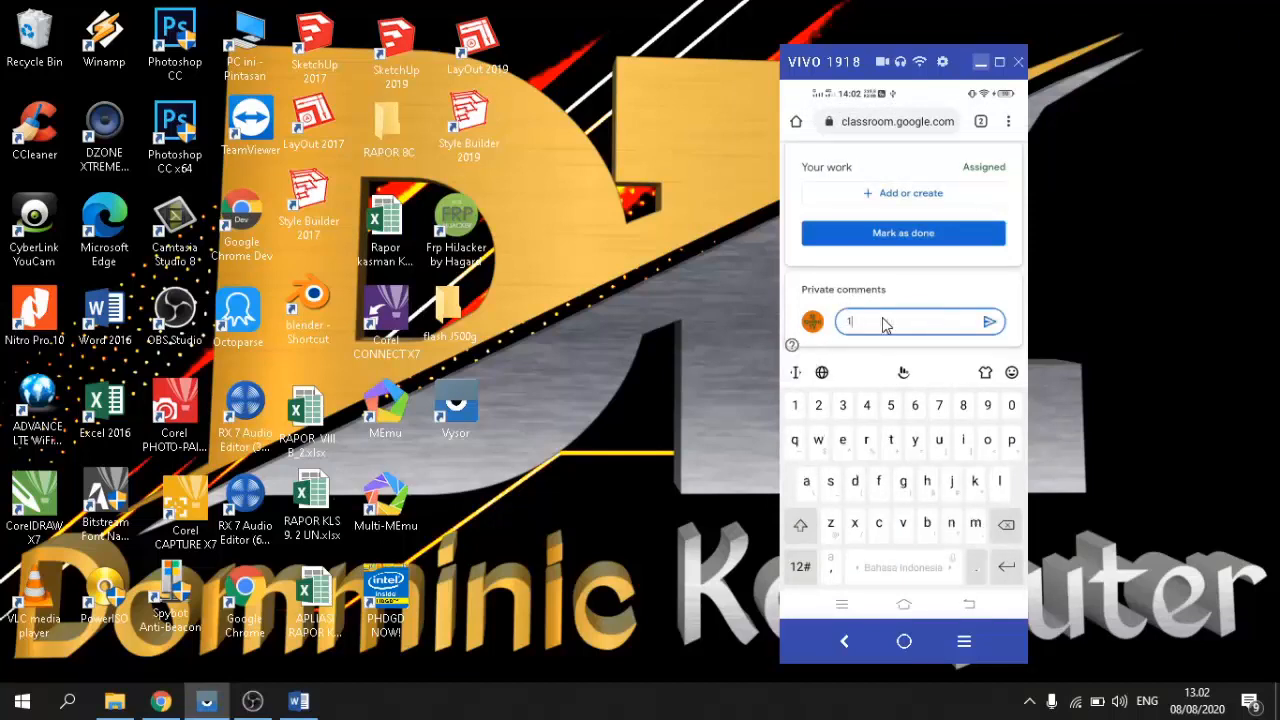
{"action": "type", "text": "a 2"}
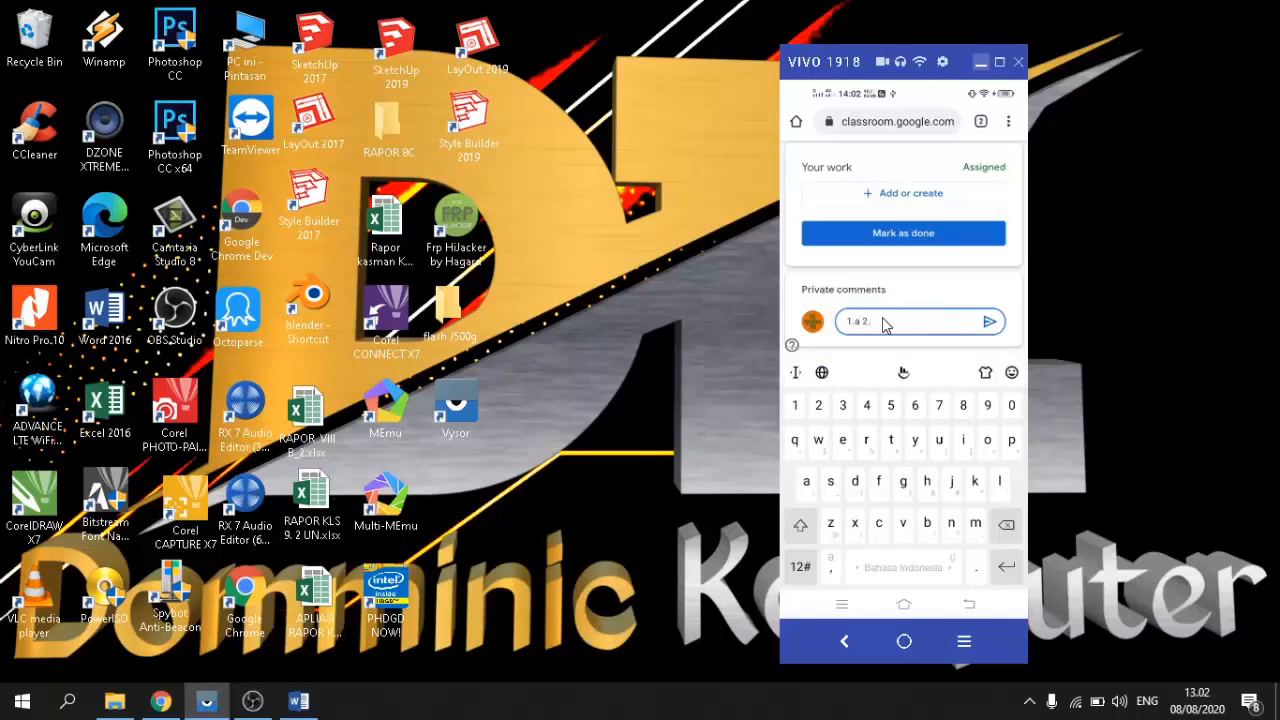
{"action": "type", "text": ".c 3.d"}
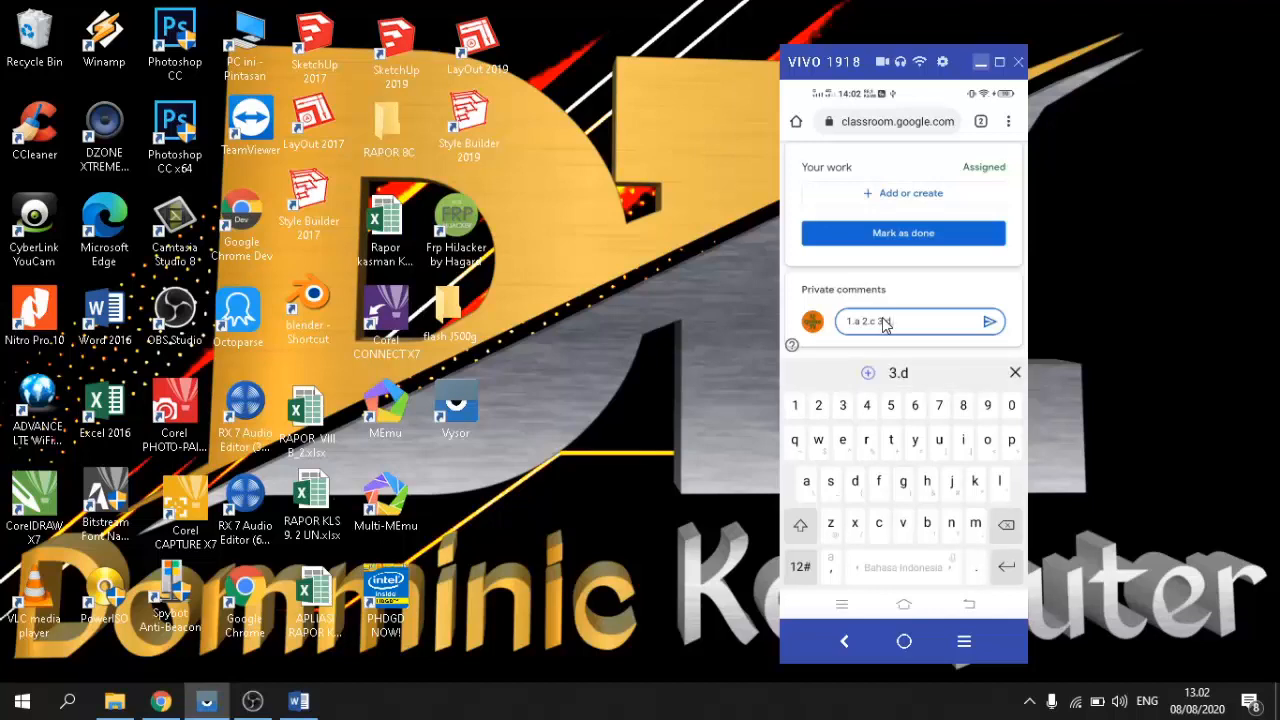
{"action": "type", "text": ". 4."}
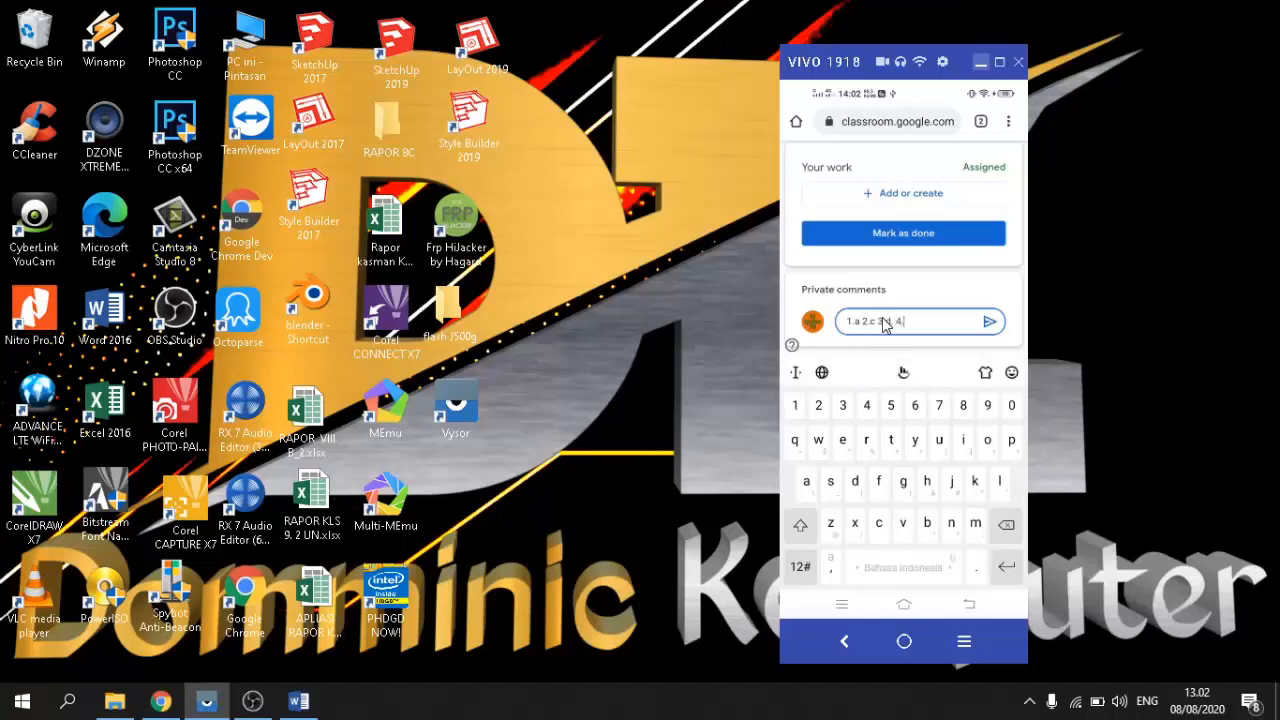
{"action": "type", "text": "b 5.e"}
{"action": "left_click", "coordinate": [988, 323]}
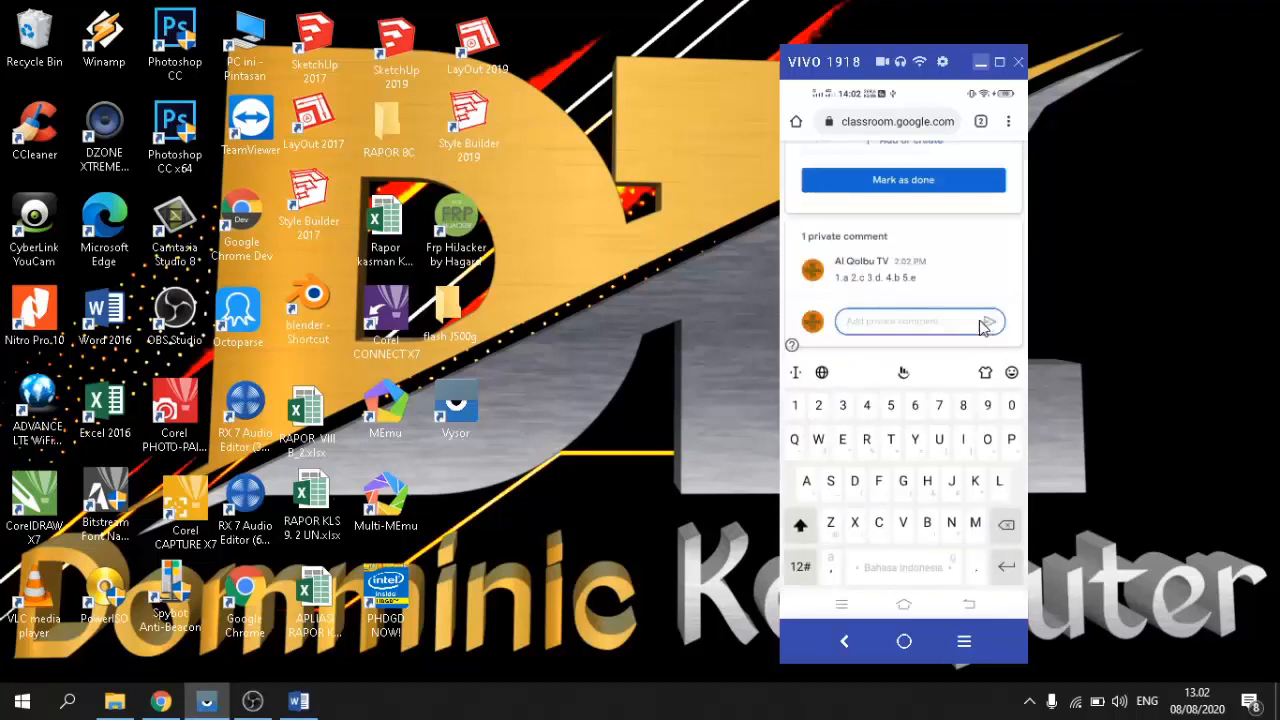
Step: Mark 'tugas pertama' as done on the phone, then hide Vysor and return to Chrome
{"action": "left_click", "coordinate": [898, 185]}
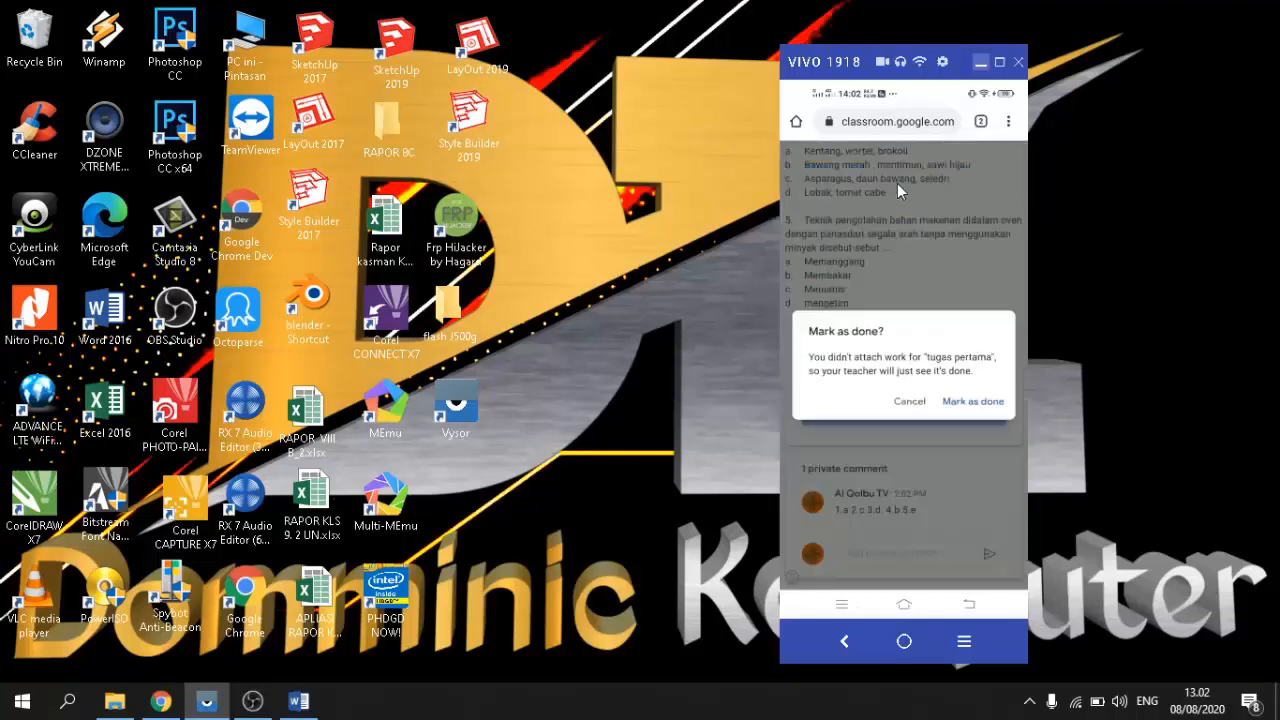
{"action": "left_click", "coordinate": [974, 404]}
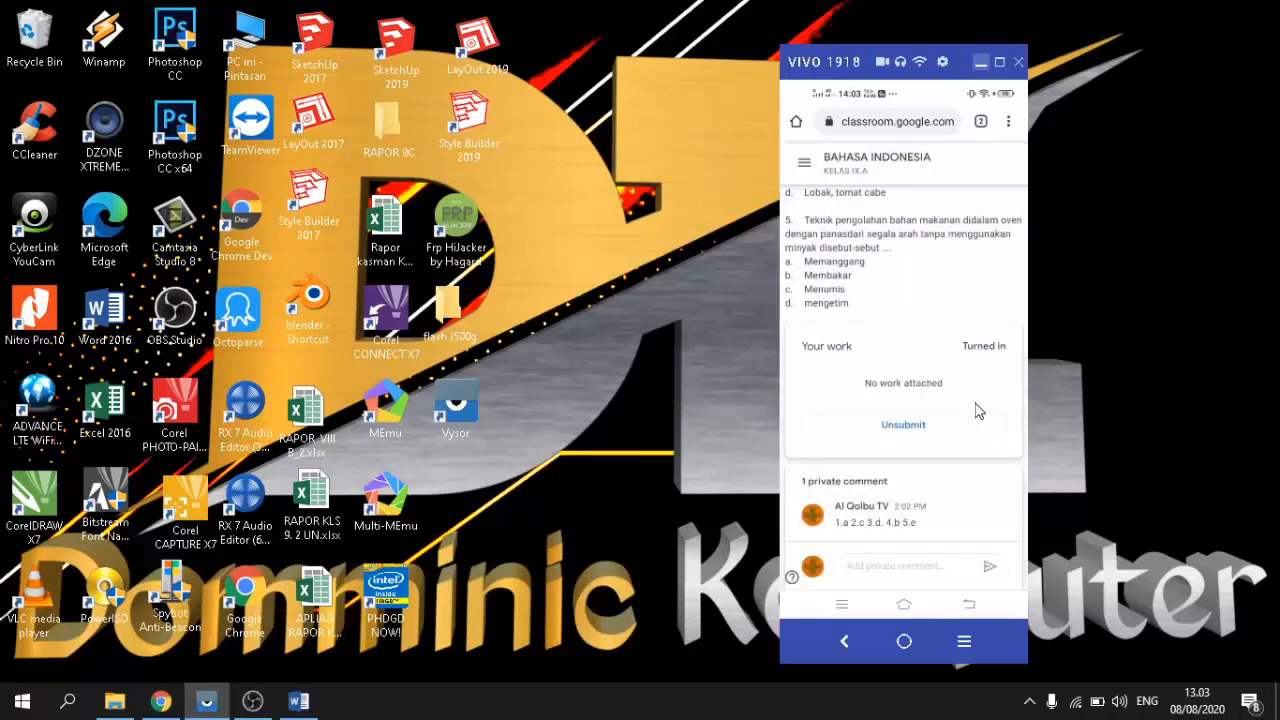
{"action": "scroll", "coordinate": [978, 411], "scroll_direction": "up", "scroll_amount": 3}
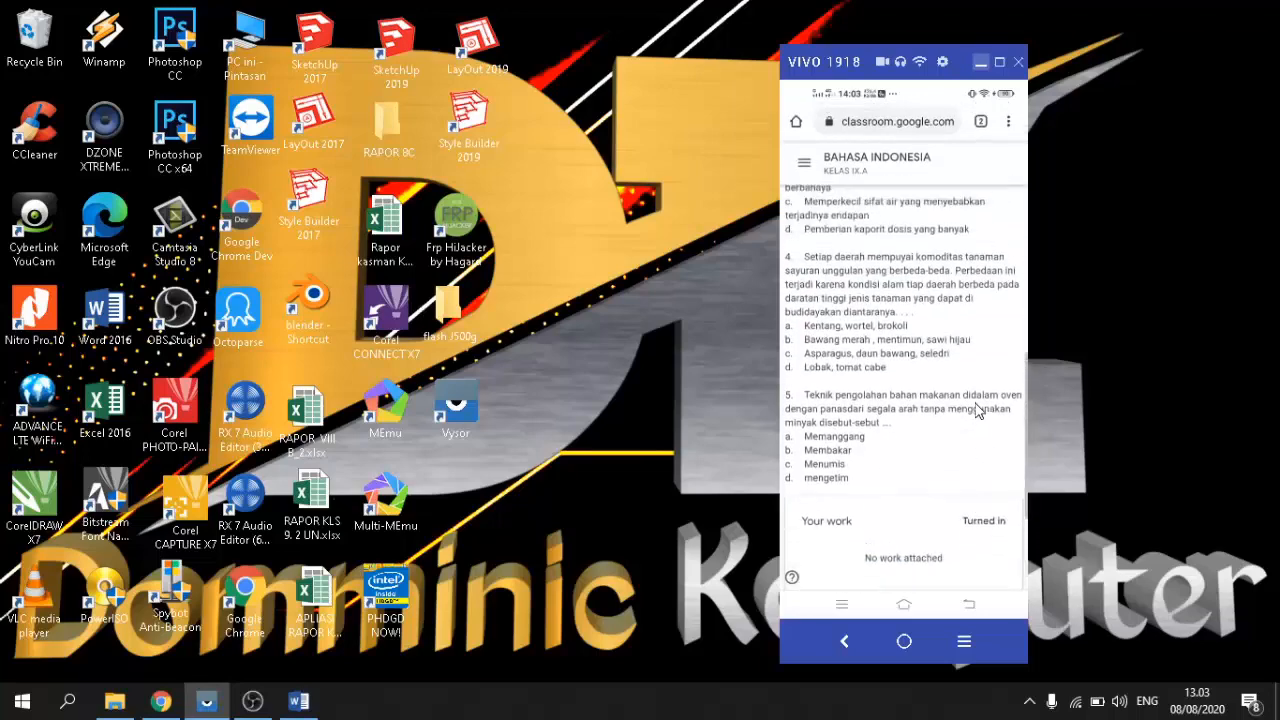
{"action": "scroll", "coordinate": [978, 411], "scroll_direction": "up", "scroll_amount": 10}
{"action": "scroll", "coordinate": [978, 411], "scroll_direction": "down", "scroll_amount": 10}
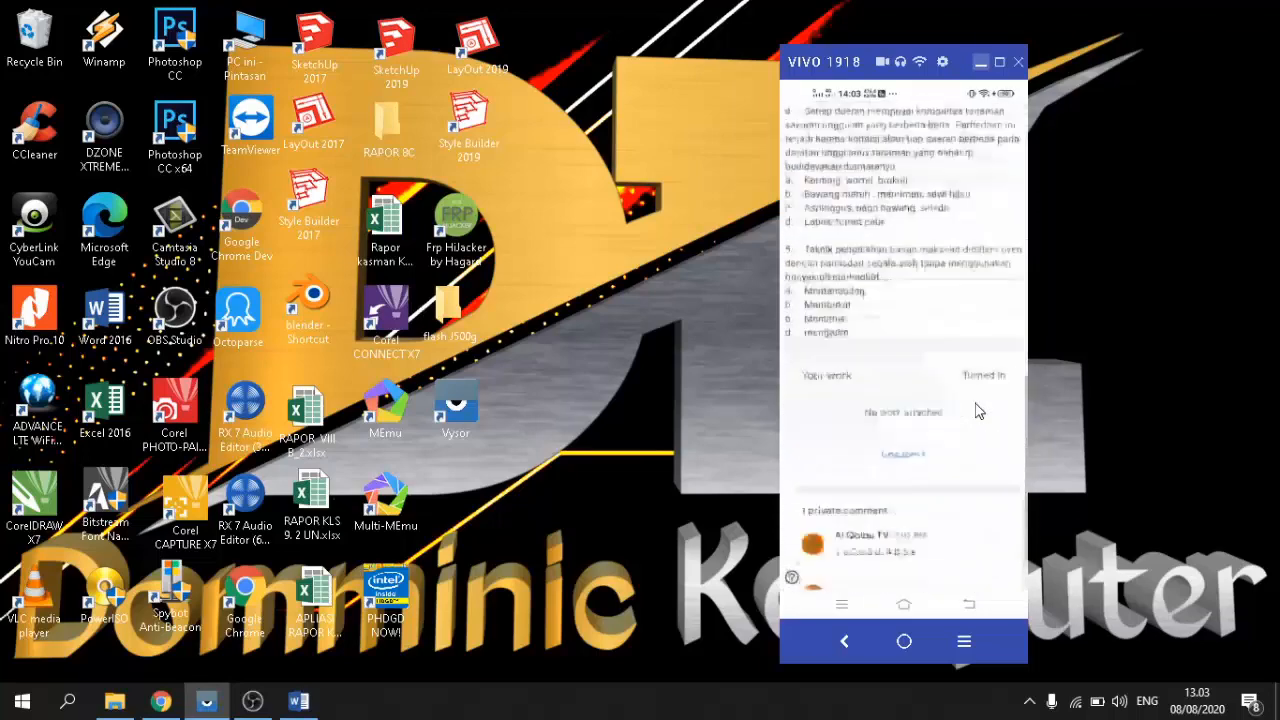
{"action": "scroll", "coordinate": [978, 411], "scroll_direction": "up", "scroll_amount": 10}
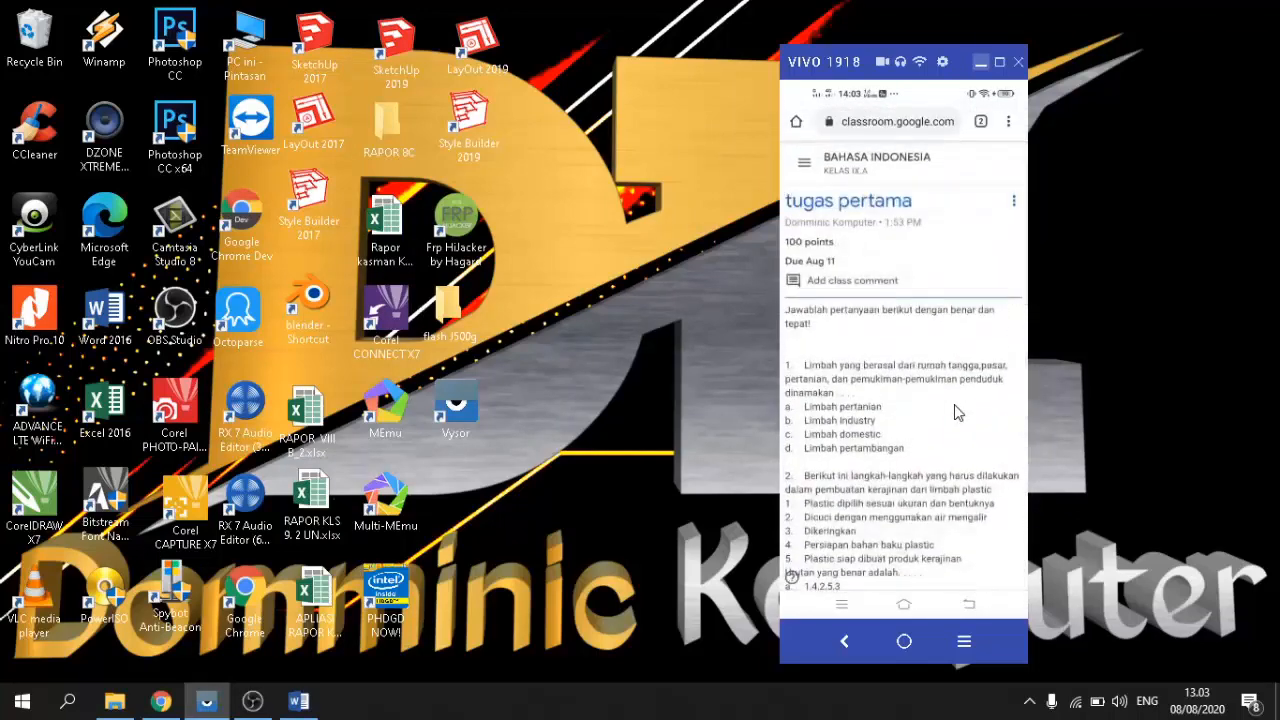
{"action": "left_click", "coordinate": [981, 63]}
{"action": "left_click", "coordinate": [160, 701]}
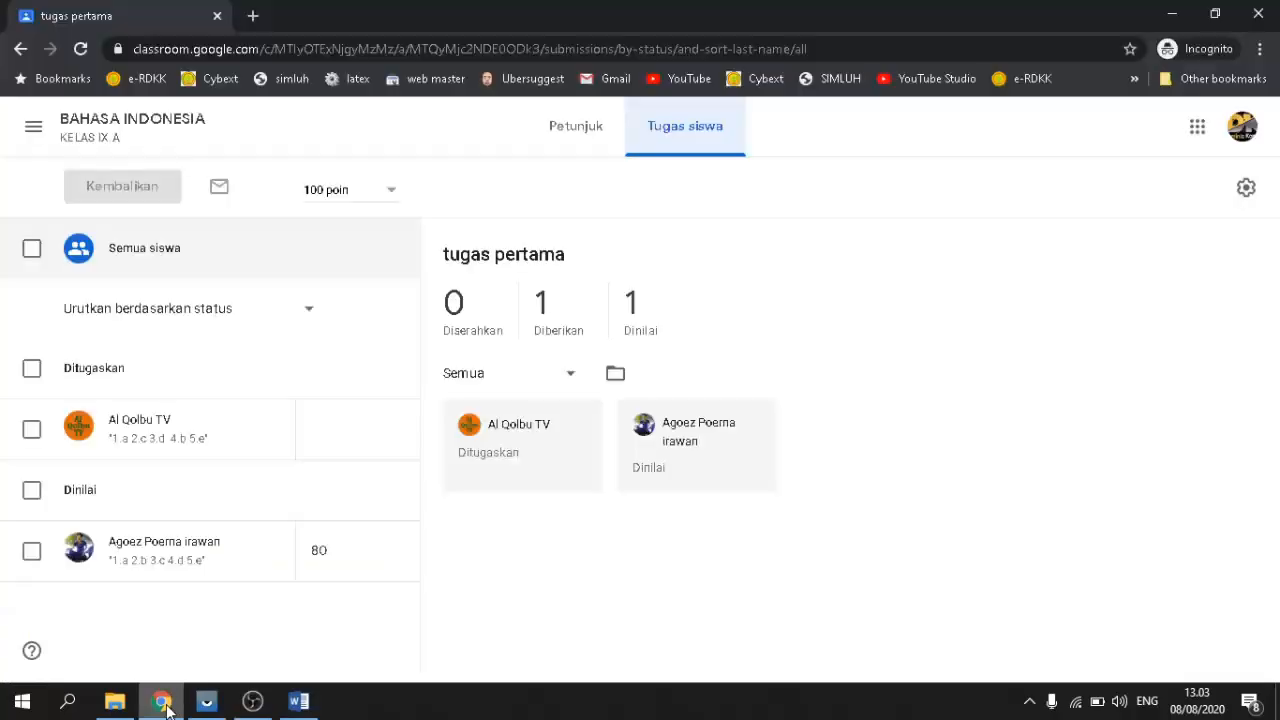
Step: Reload the Tugas siswa page with F5 and open the newly submitted student's work
{"action": "key", "text": "F5"}
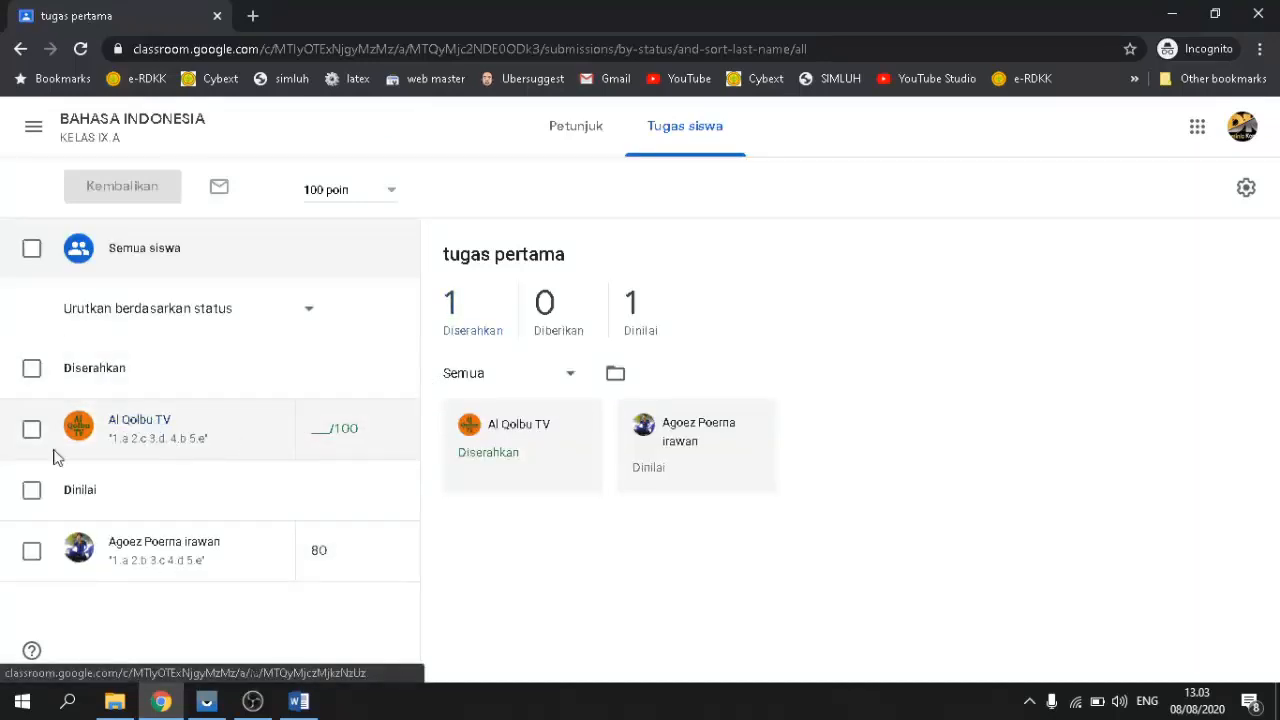
{"action": "left_click", "coordinate": [143, 427]}
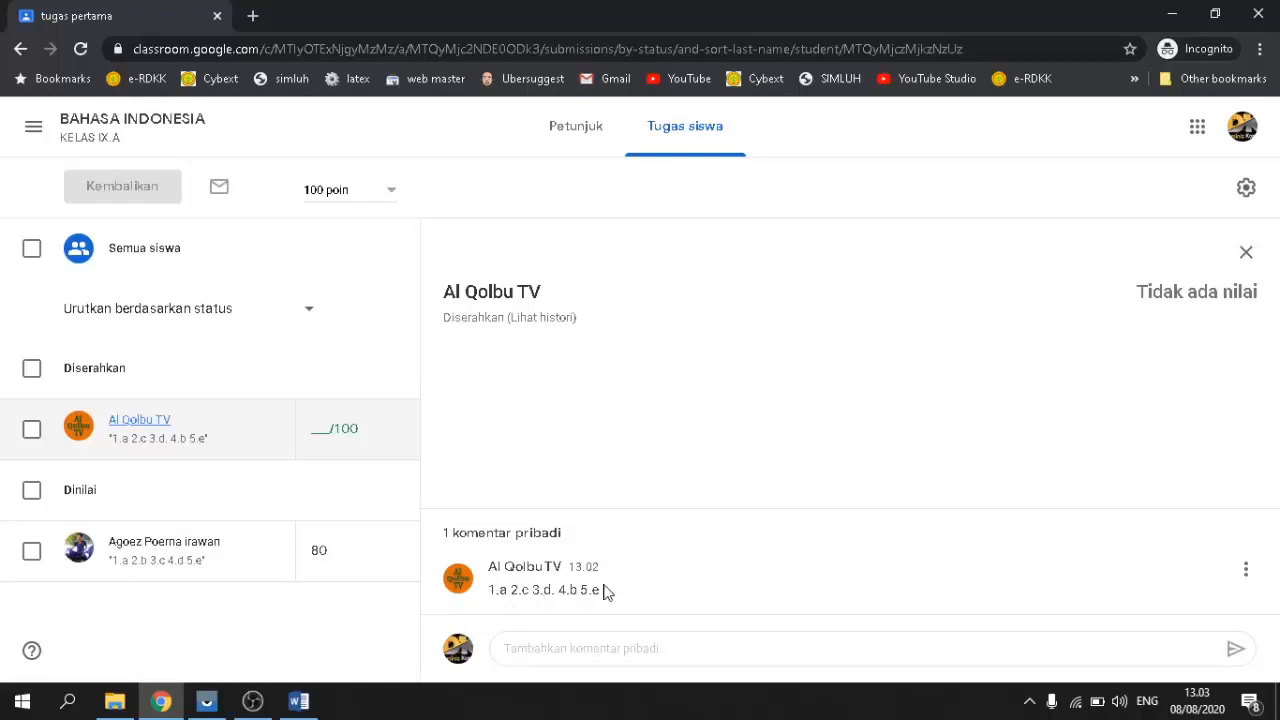
Step: Grade the second student's 'tugas pertama' 100/100, return it, and minimise Chrome
{"action": "left_click", "coordinate": [316, 434]}
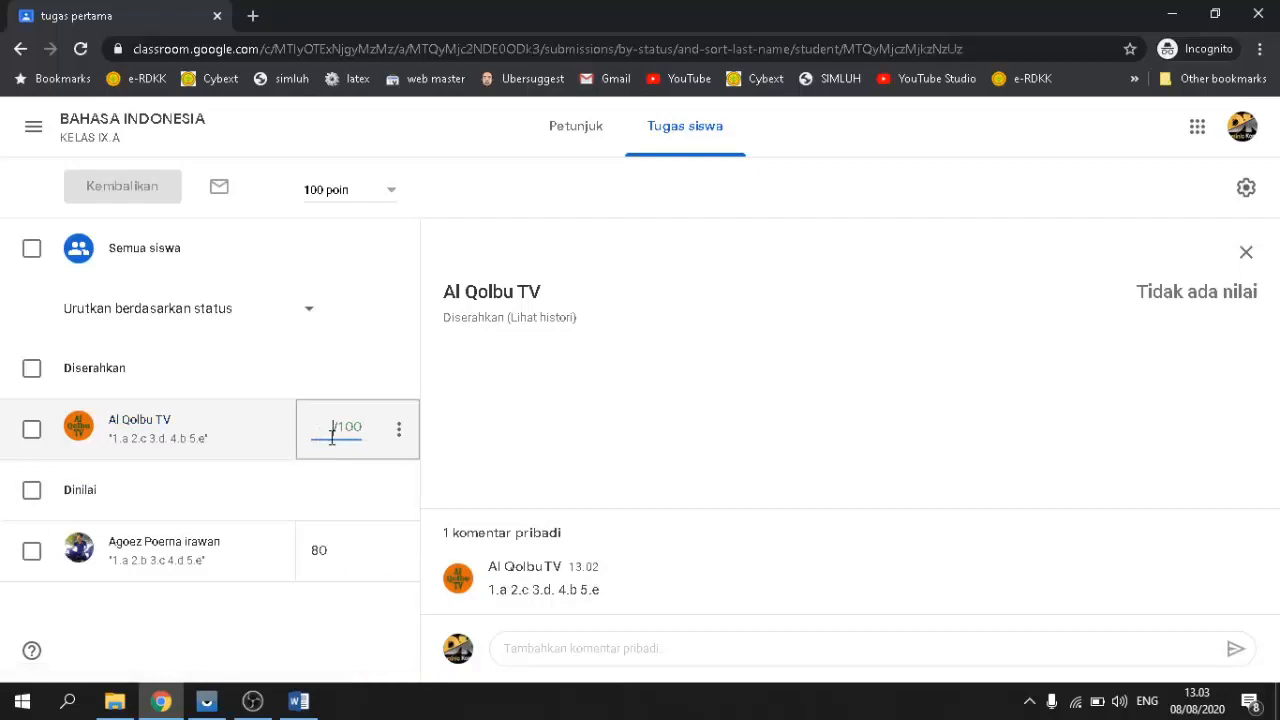
{"action": "type", "text": "1"}
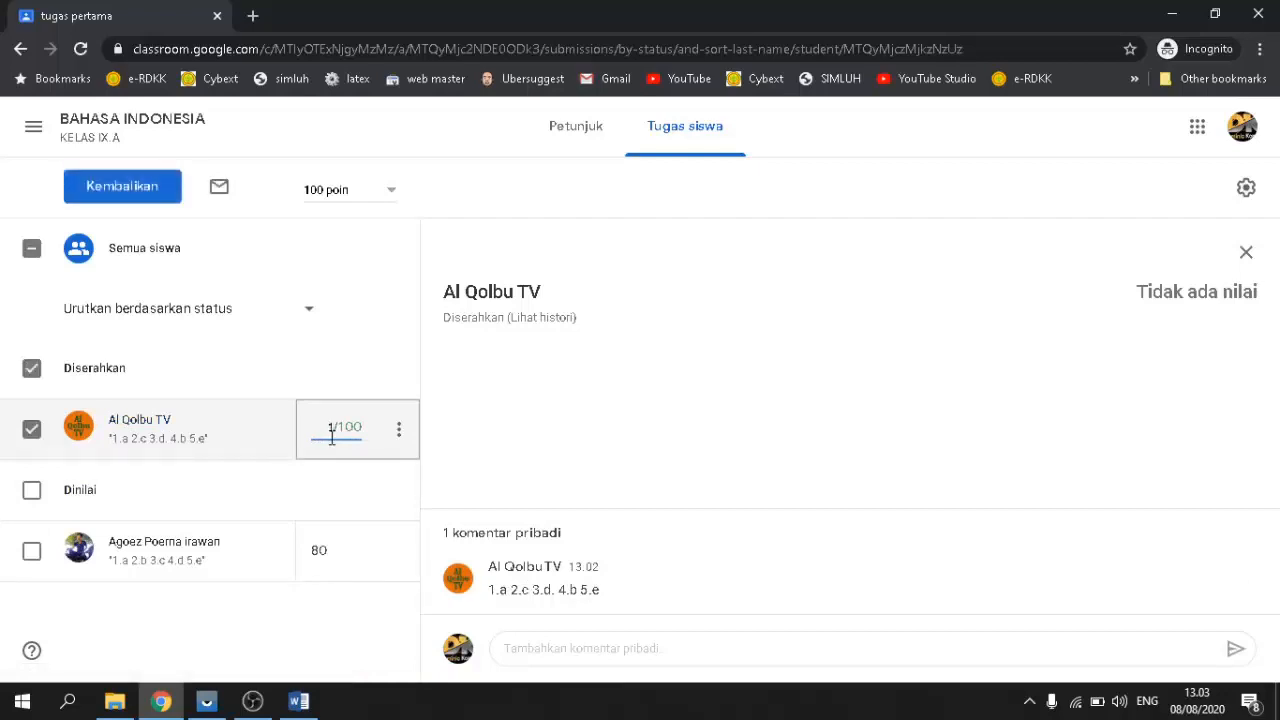
{"action": "type", "text": "0"}
{"action": "key", "text": "BackSpace"}
{"action": "left_click", "coordinate": [131, 190]}
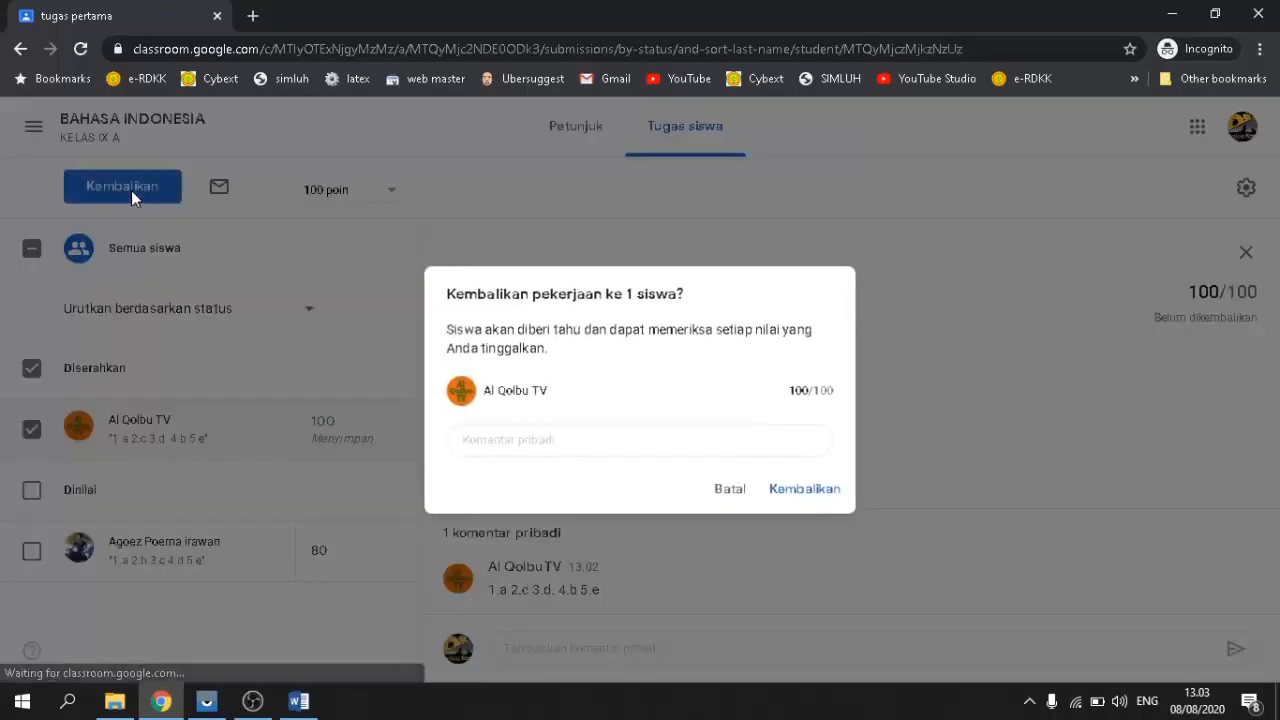
{"action": "left_click", "coordinate": [807, 500]}
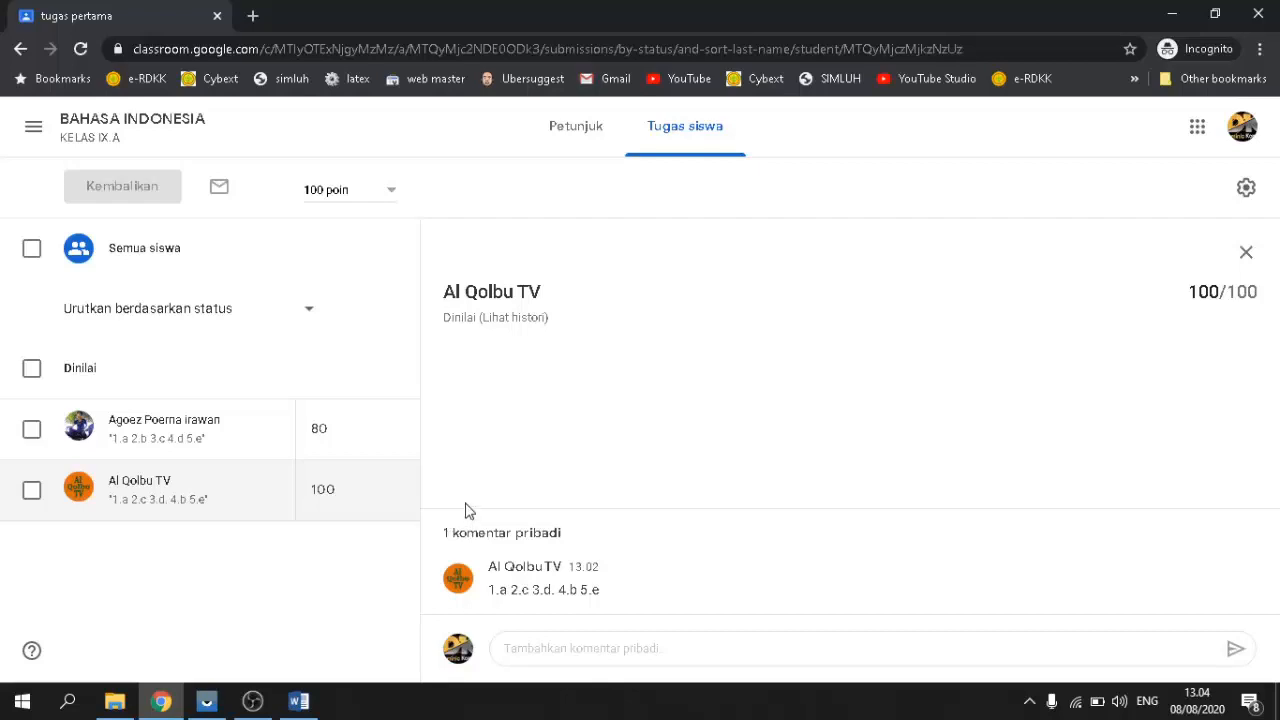
{"action": "left_click", "coordinate": [1186, 24]}
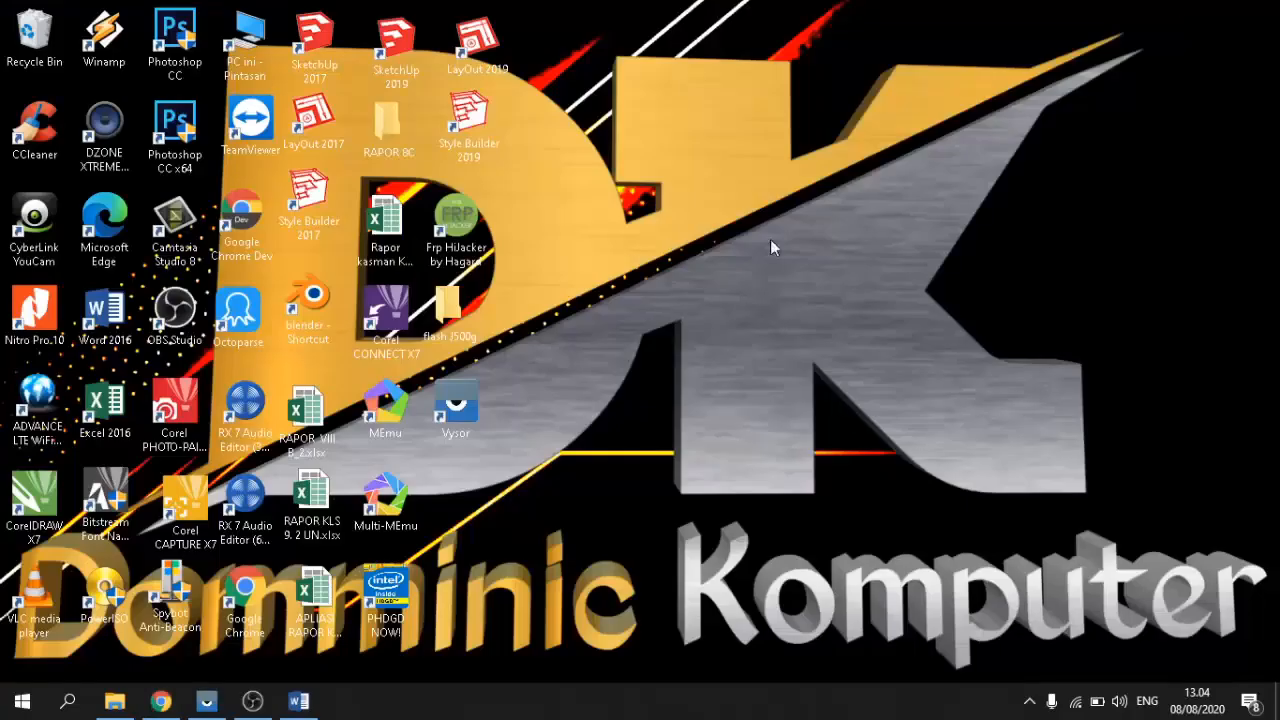
Step: On the phone, read the Graded: 'tugas pertama' email showing 100/100, then return to Chrome
{"action": "left_click", "coordinate": [206, 701]}
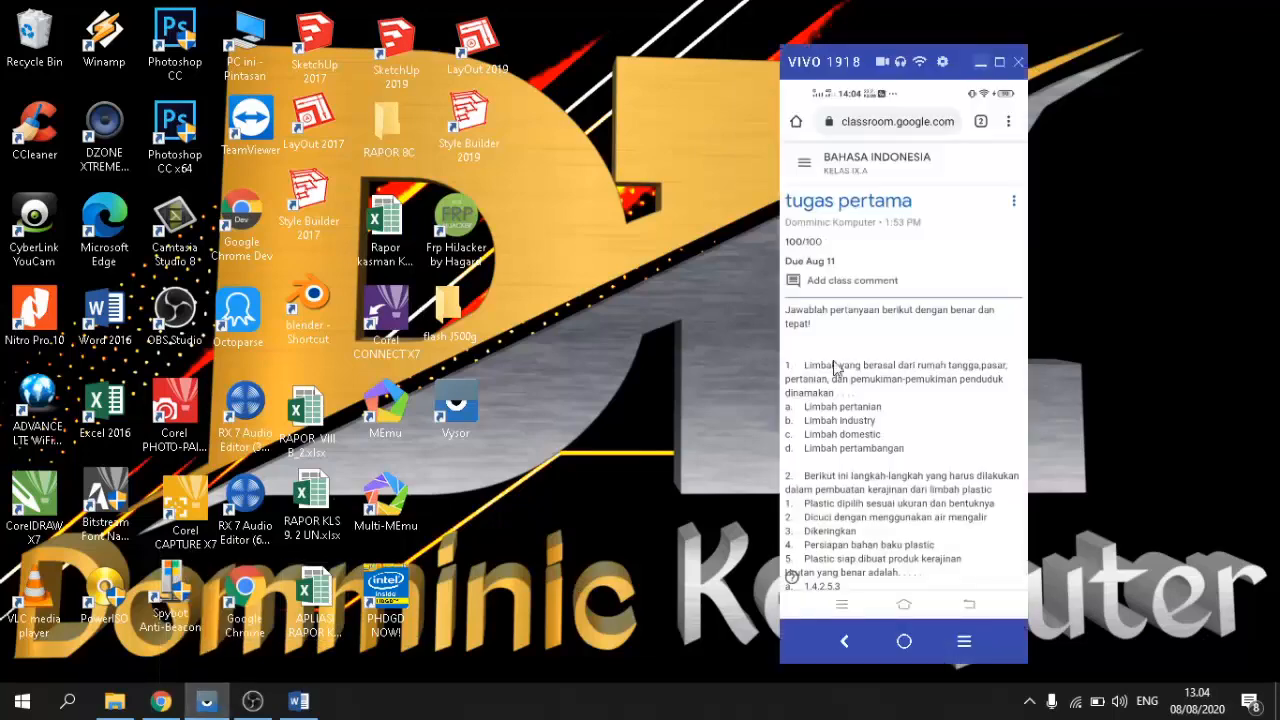
{"action": "left_click", "coordinate": [903, 625]}
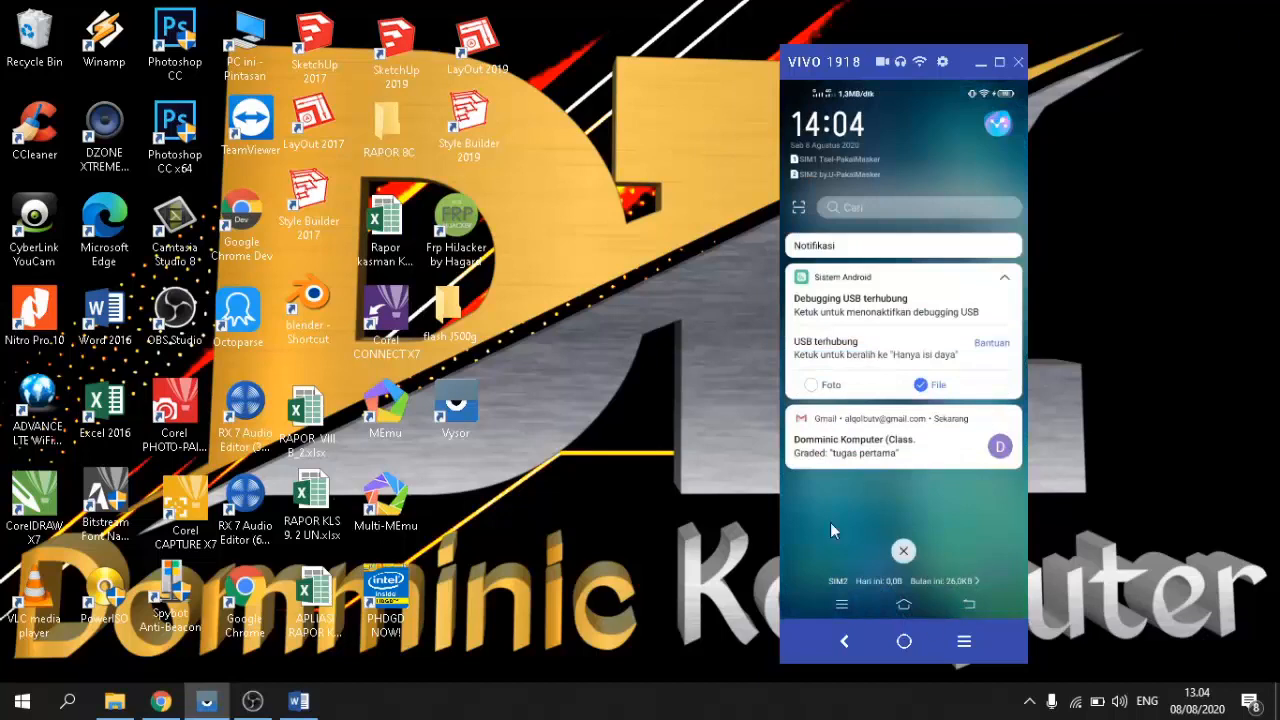
{"action": "left_click", "coordinate": [855, 452]}
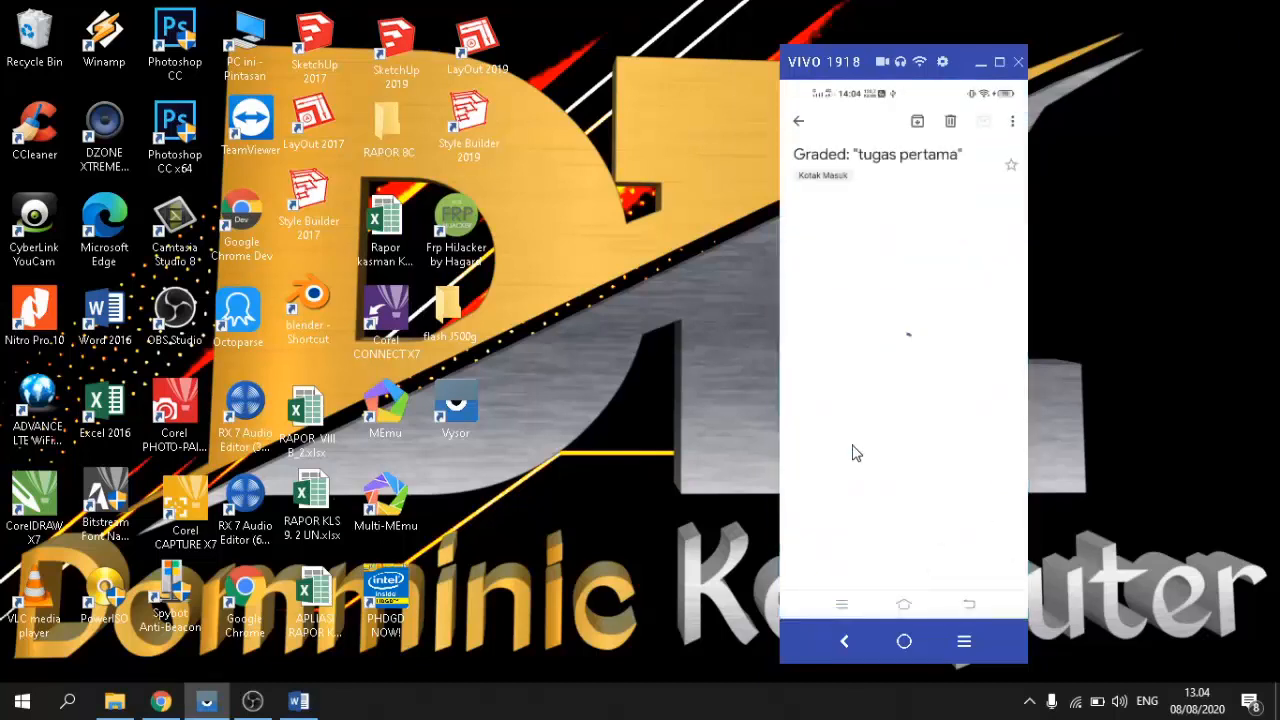
{"action": "scroll", "coordinate": [903, 423], "scroll_direction": "down", "scroll_amount": 3}
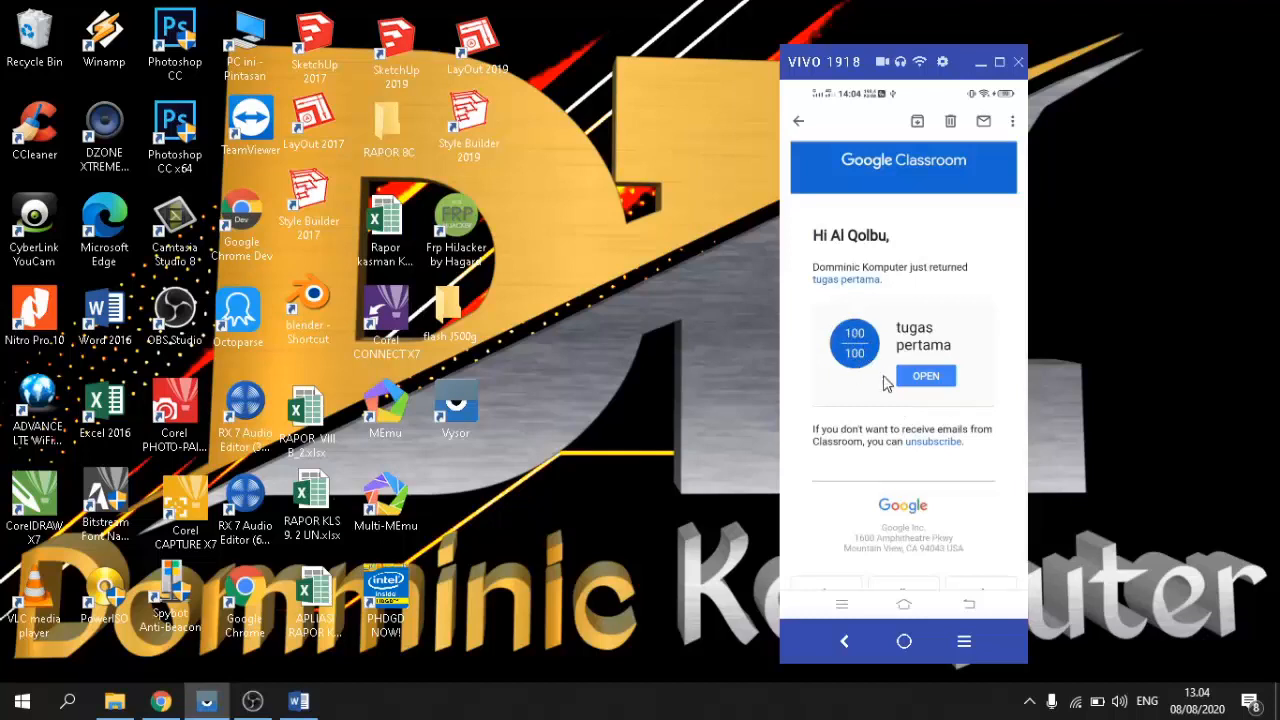
{"action": "scroll", "coordinate": [843, 385], "scroll_direction": "down", "scroll_amount": 3}
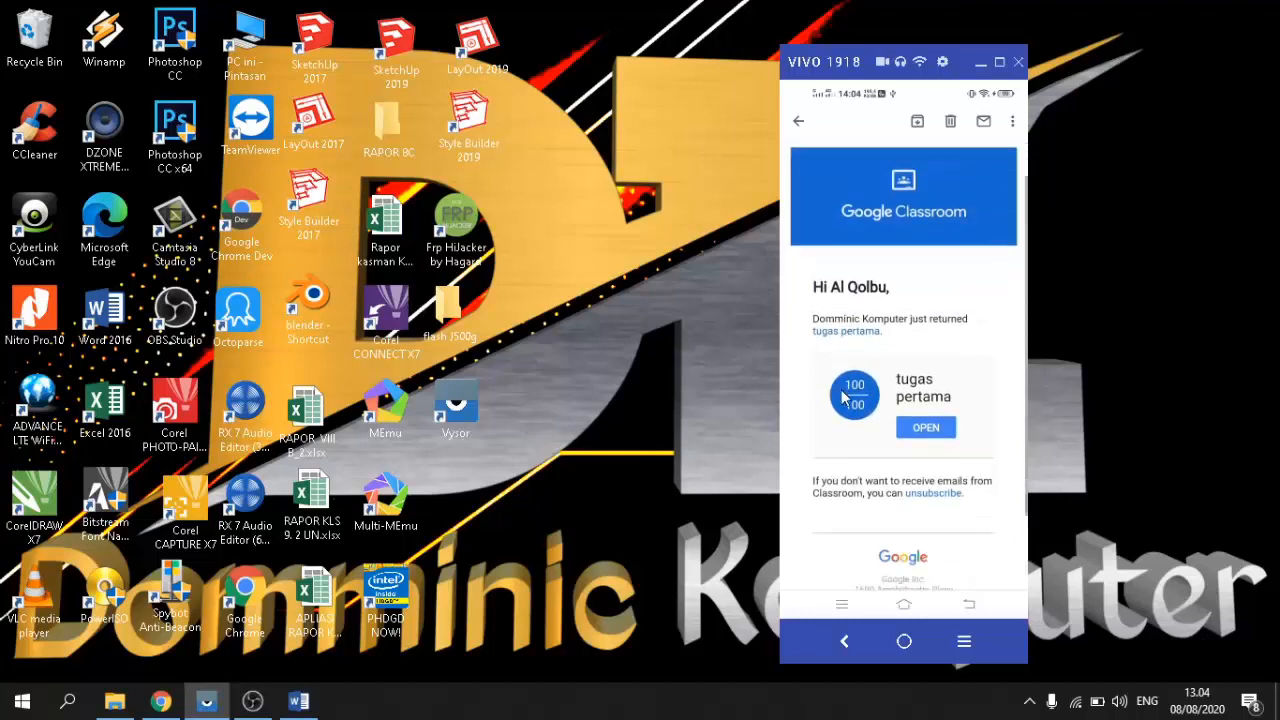
{"action": "scroll", "coordinate": [843, 400], "scroll_direction": "up", "scroll_amount": 1}
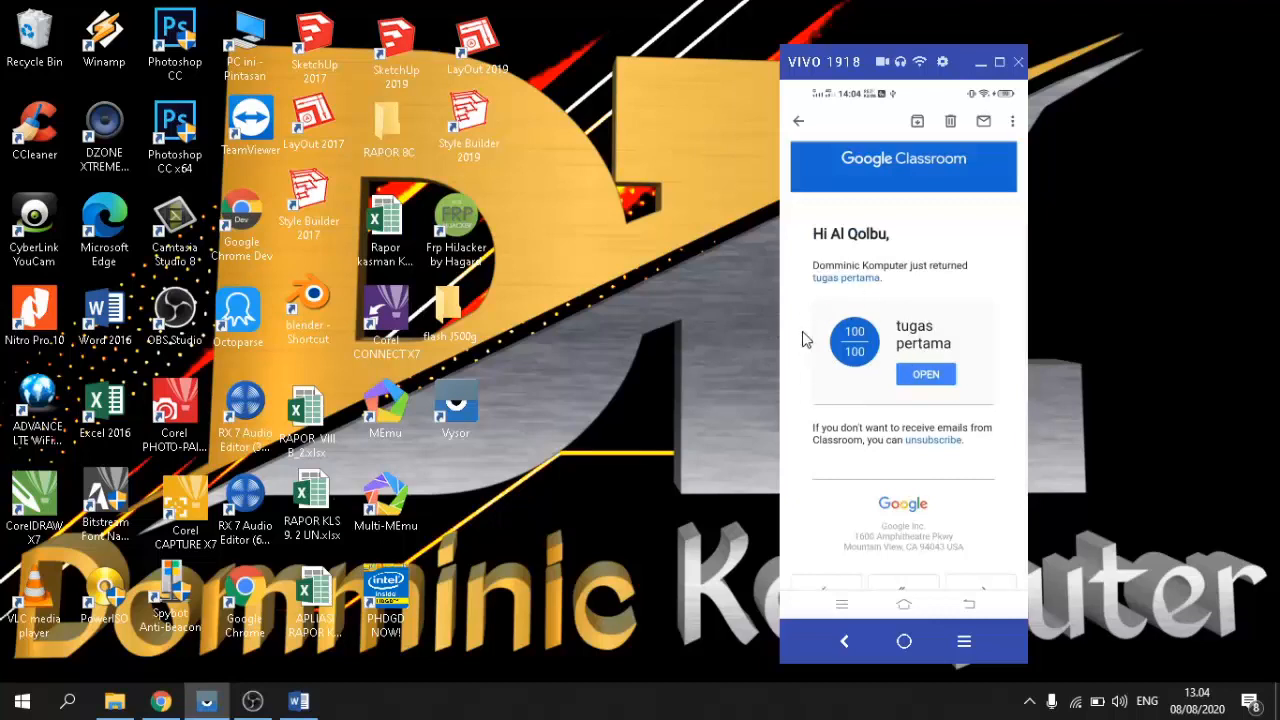
{"action": "scroll", "coordinate": [868, 373], "scroll_direction": "down", "scroll_amount": 1}
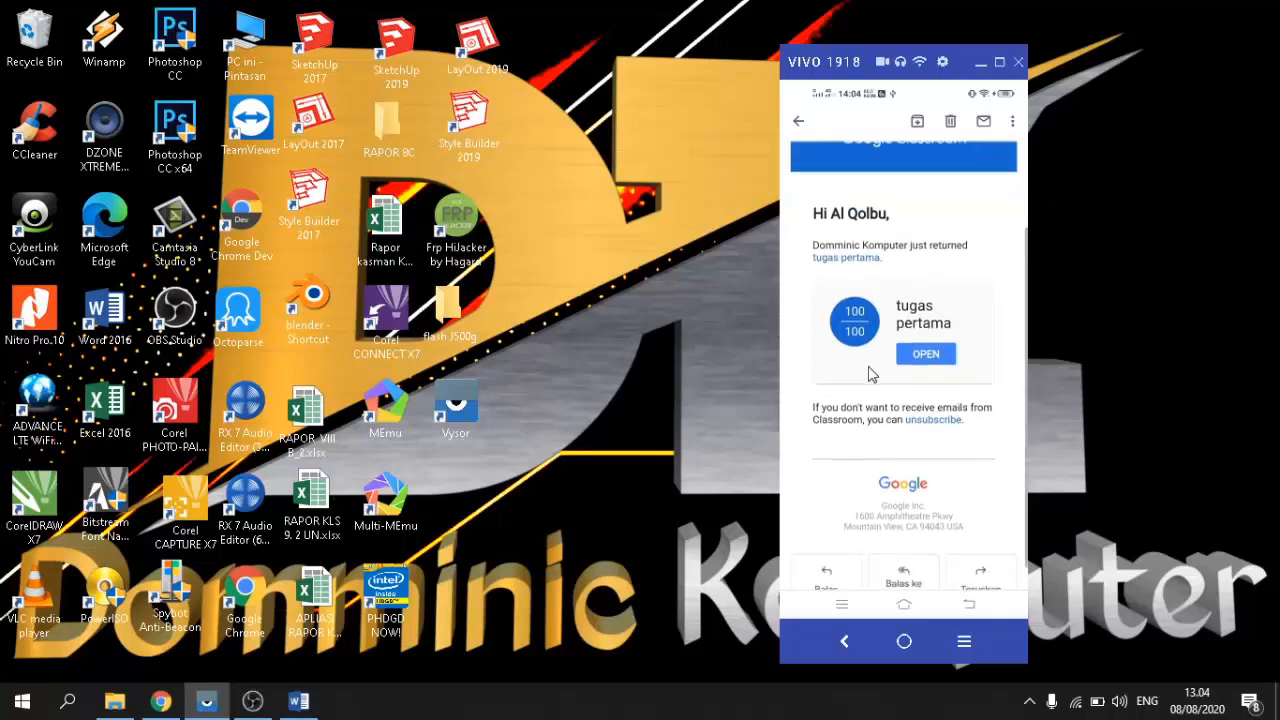
{"action": "scroll", "coordinate": [868, 373], "scroll_direction": "up", "scroll_amount": 1}
{"action": "scroll", "coordinate": [868, 373], "scroll_direction": "up", "scroll_amount": 1}
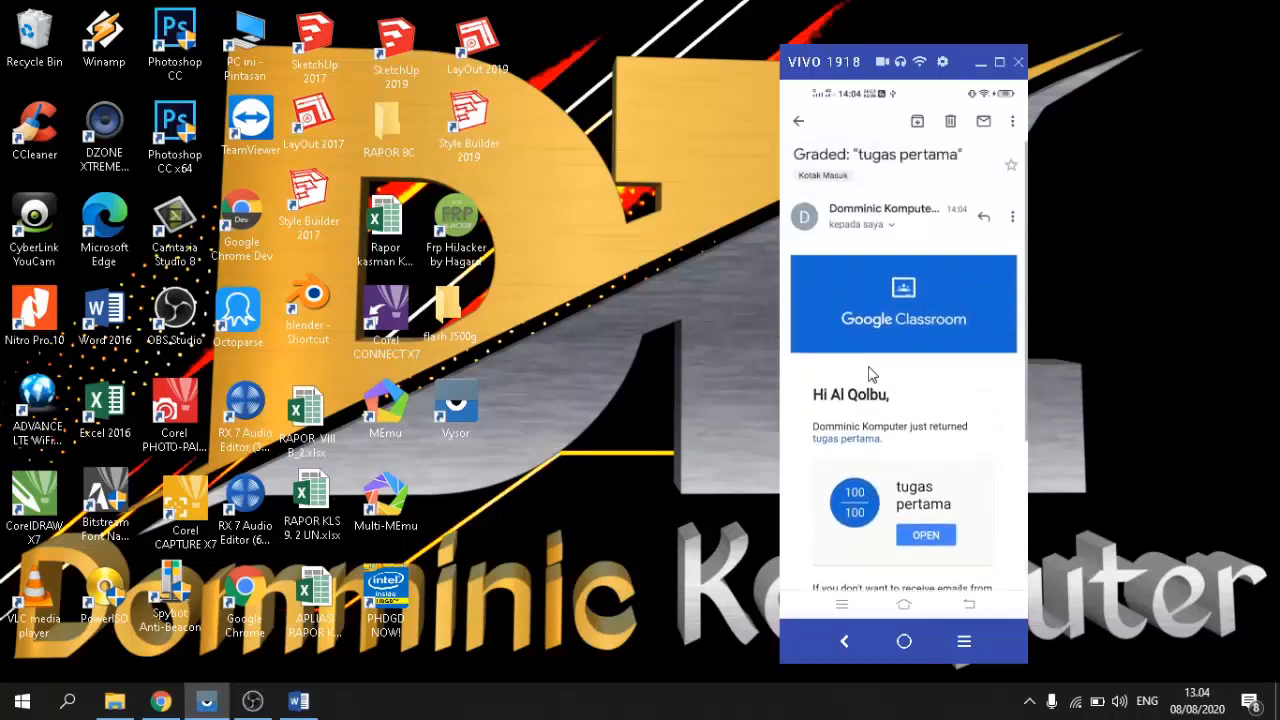
{"action": "scroll", "coordinate": [870, 374], "scroll_direction": "down", "scroll_amount": 1}
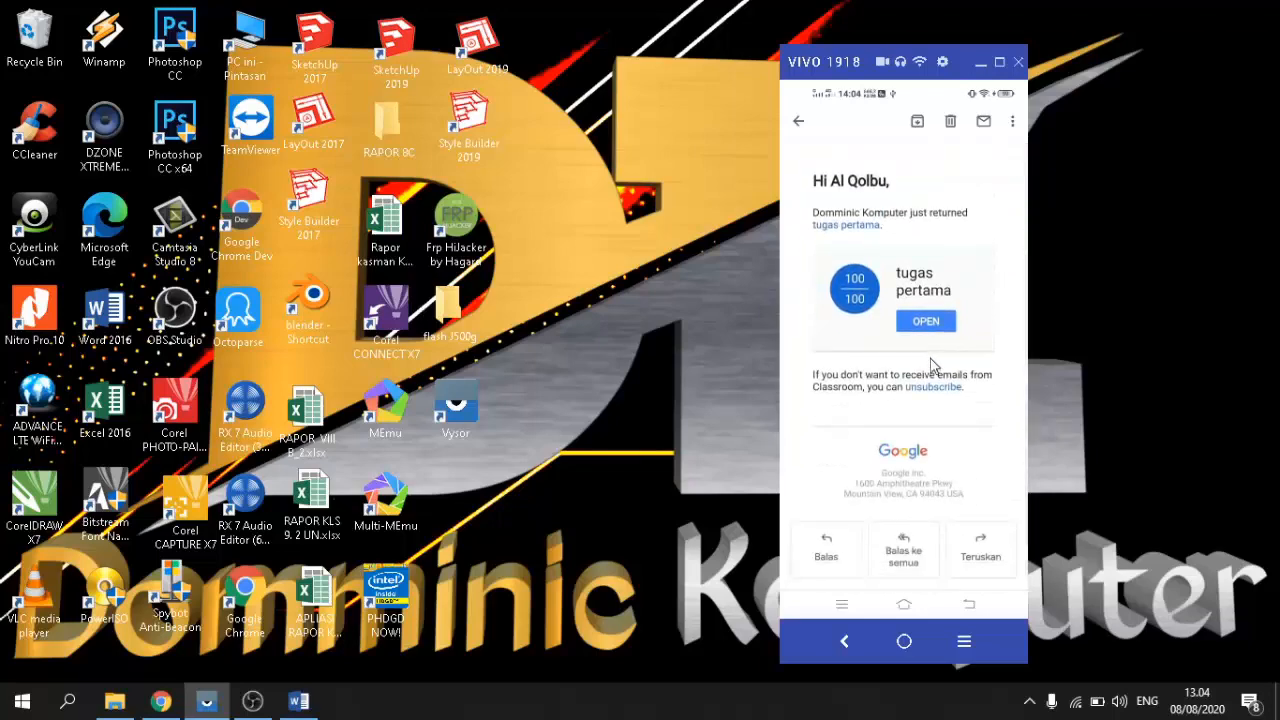
{"action": "scroll", "coordinate": [925, 367], "scroll_direction": "up", "scroll_amount": 3}
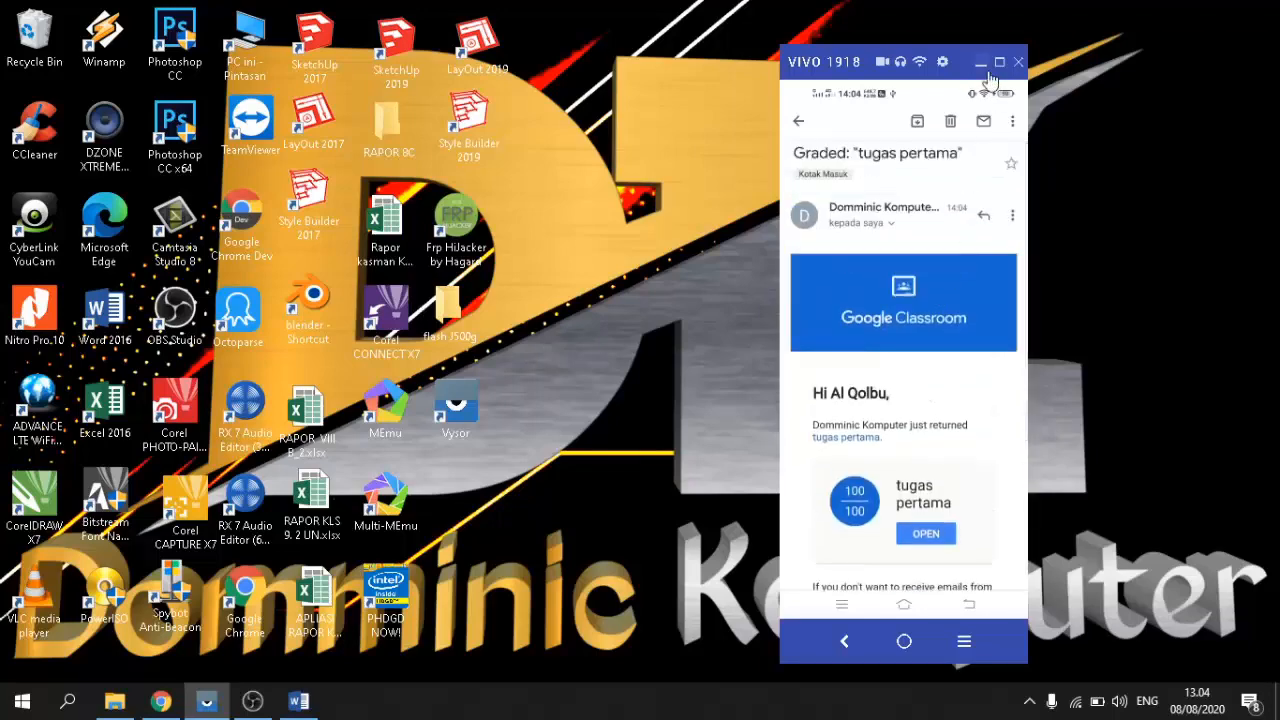
{"action": "left_click", "coordinate": [981, 62]}
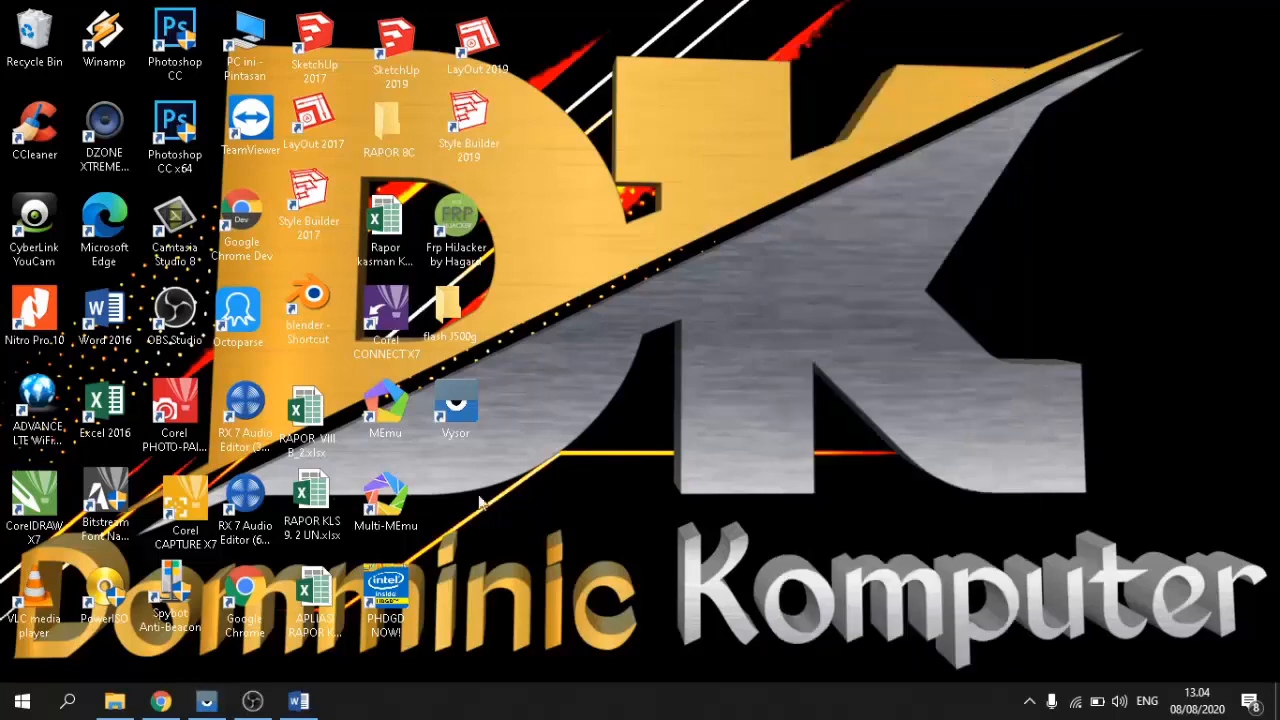
{"action": "left_click", "coordinate": [160, 700]}
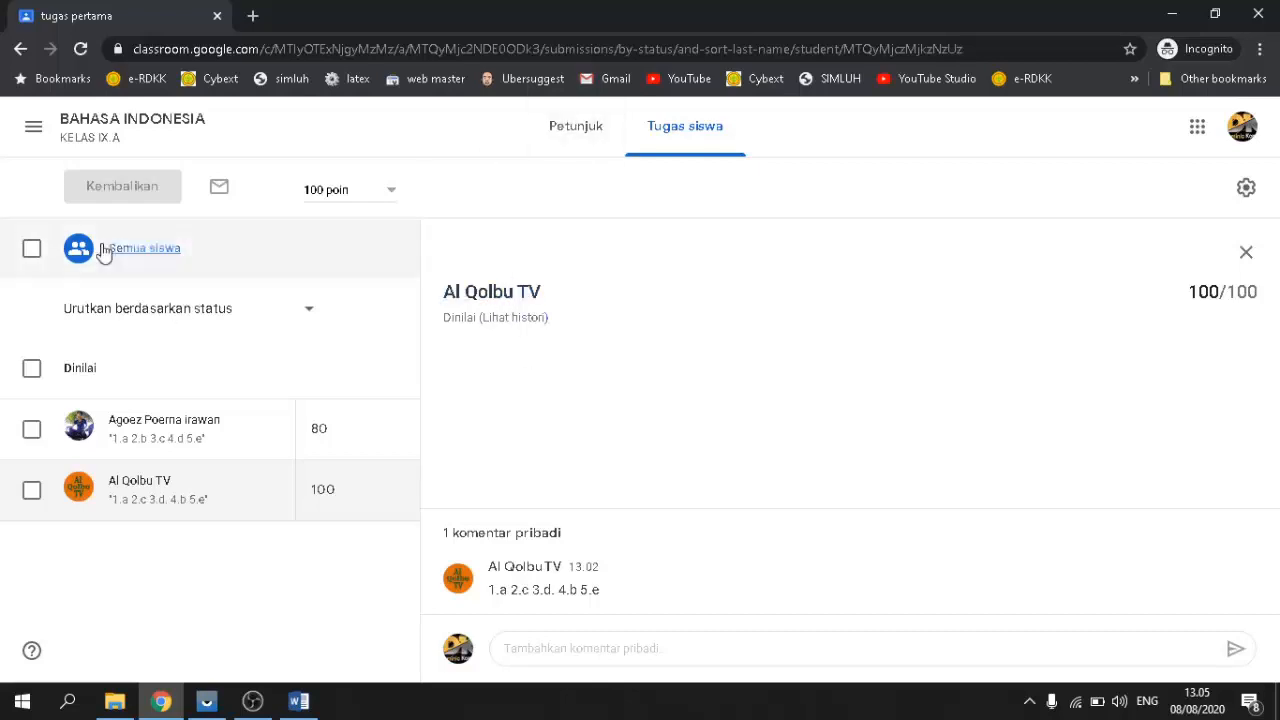
Step: Show the class navigation drawer listing Kelas, Kalender and the BAHASA INDONESIA classes
{"action": "left_click", "coordinate": [33, 126]}
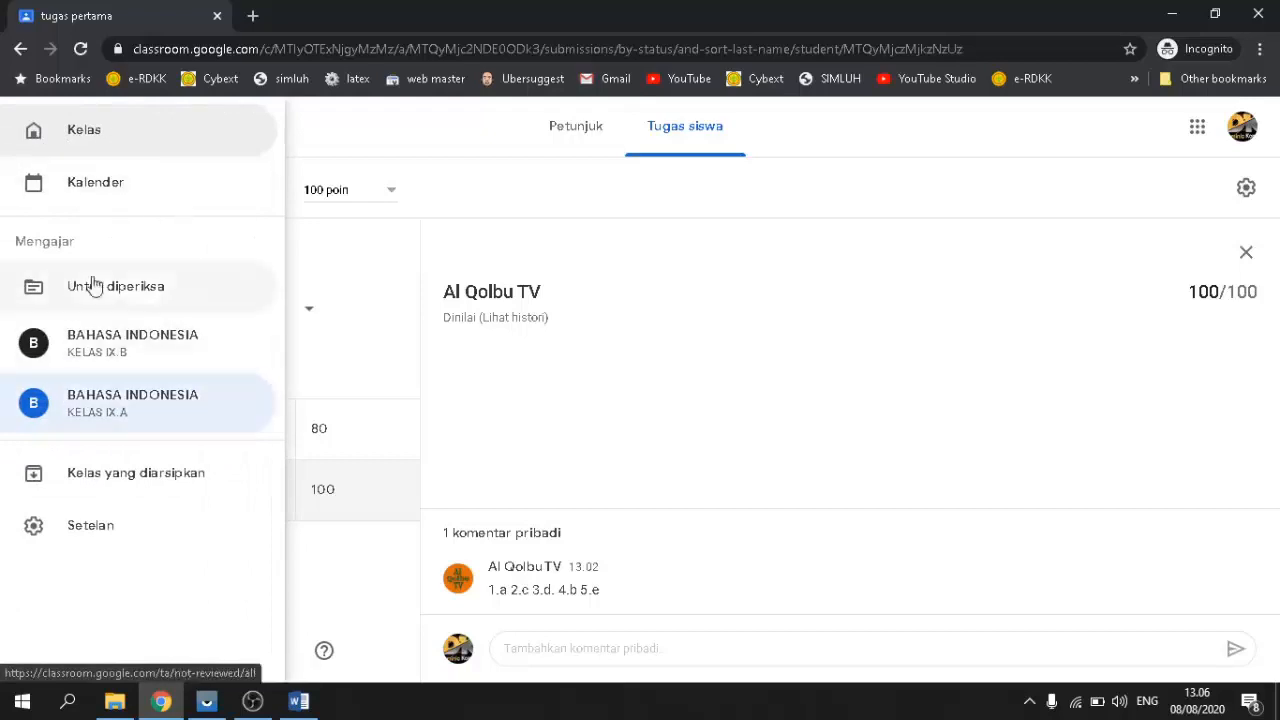
Step: Go to KELAS IX.A's Tugas Kelas page and bring up the Buat menu of new classwork types
{"action": "left_click", "coordinate": [700, 200]}
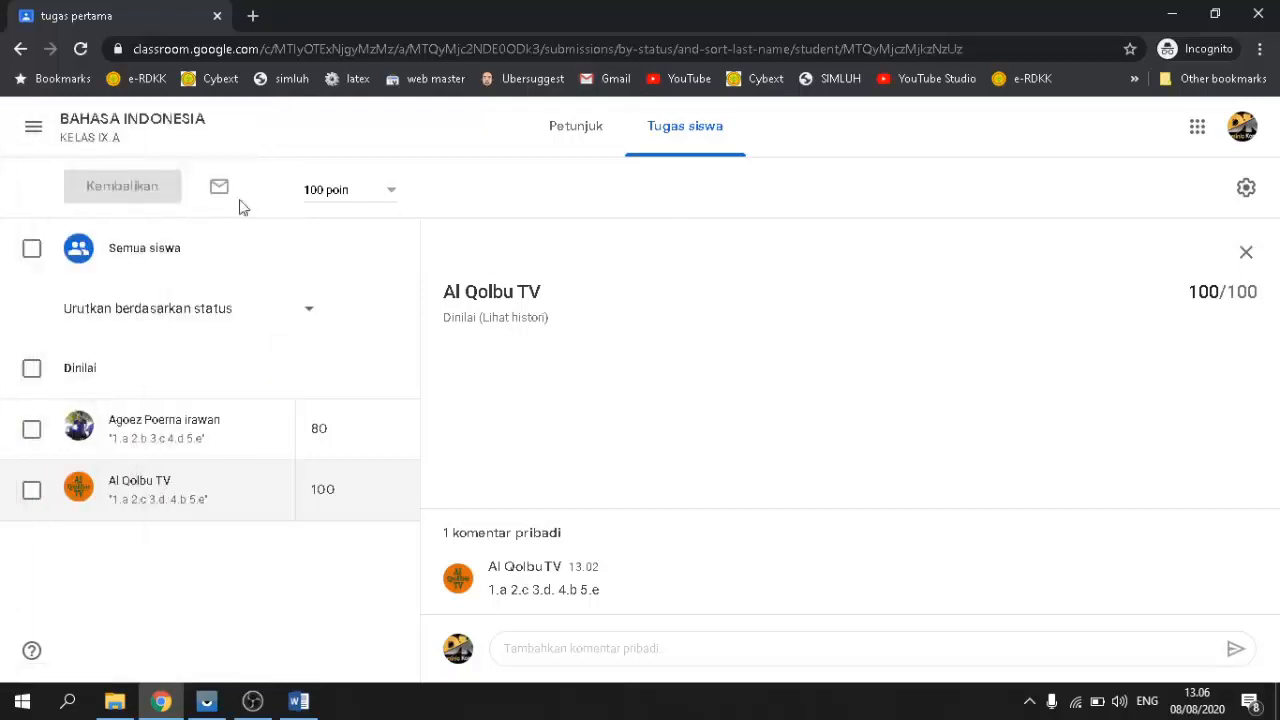
{"action": "left_click", "coordinate": [108, 142]}
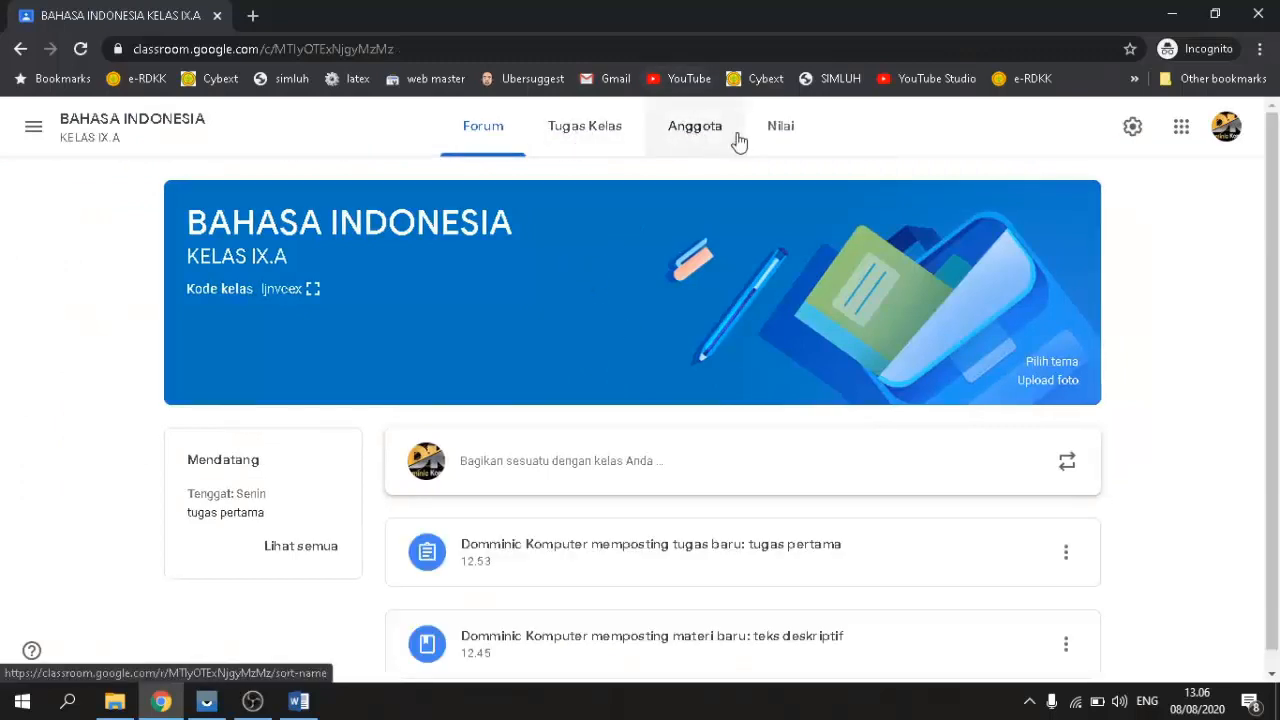
{"action": "left_click", "coordinate": [553, 150]}
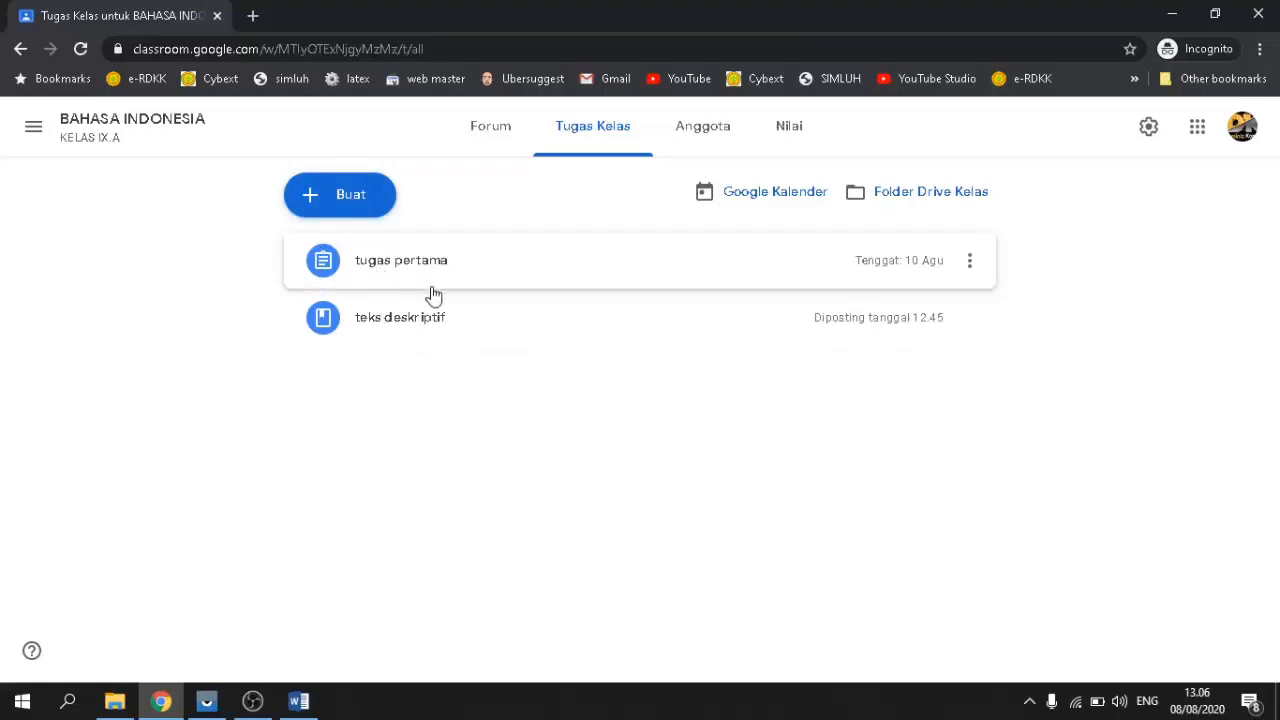
{"action": "left_click", "coordinate": [343, 206]}
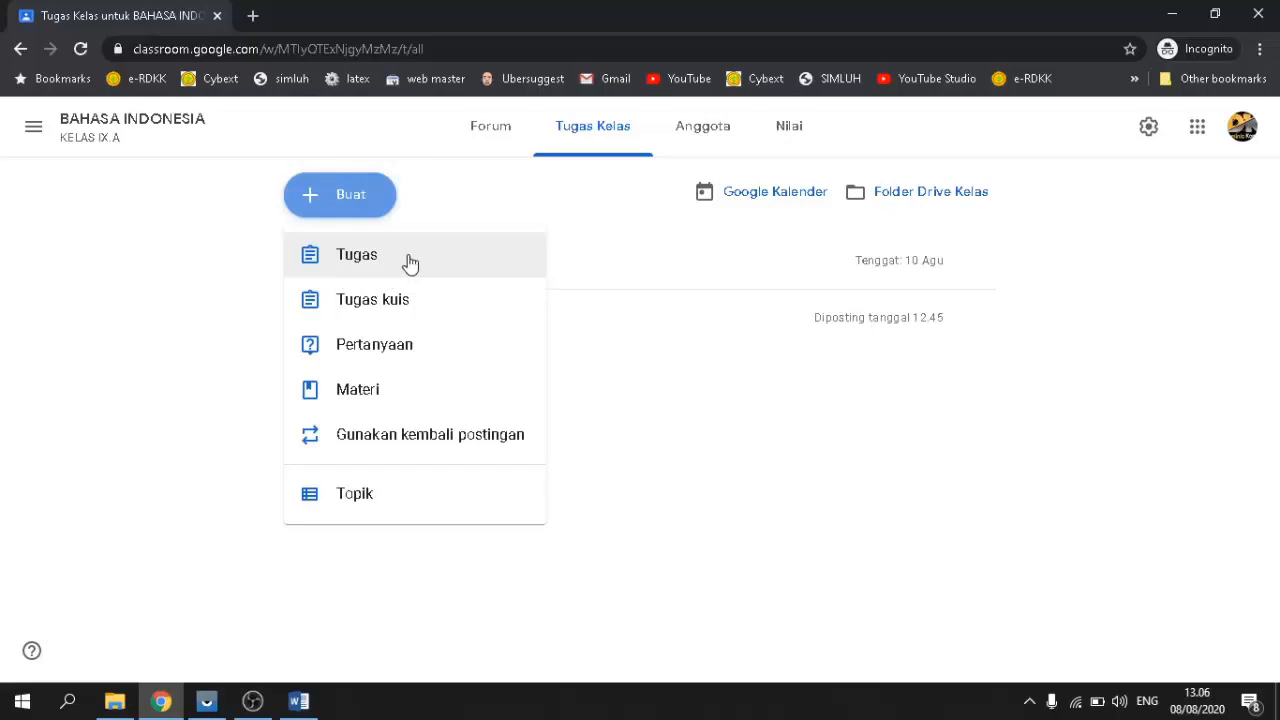
Step: Create quiz assignment 'tugas kedua' with directions 'jawablah pertanyaan berikut dengan tepat dan benar!' and launch its Blank Quiz
{"action": "left_click", "coordinate": [371, 302]}
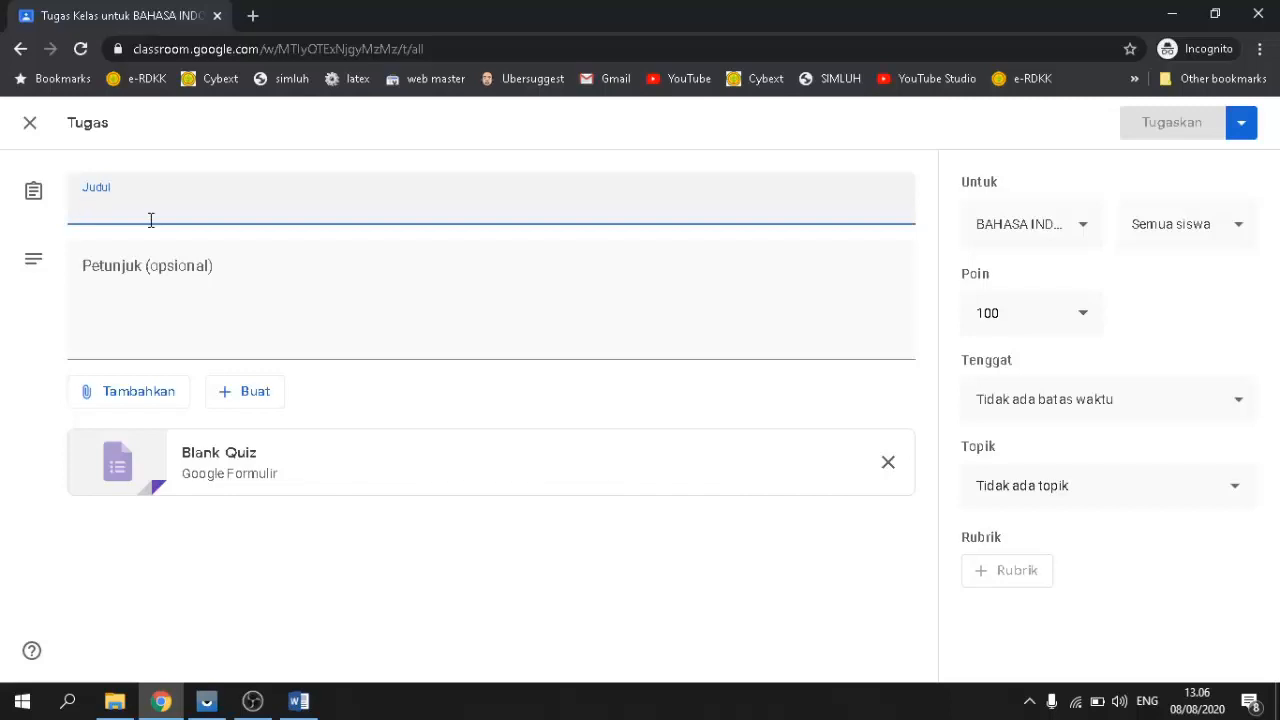
{"action": "type", "text": "tugas "}
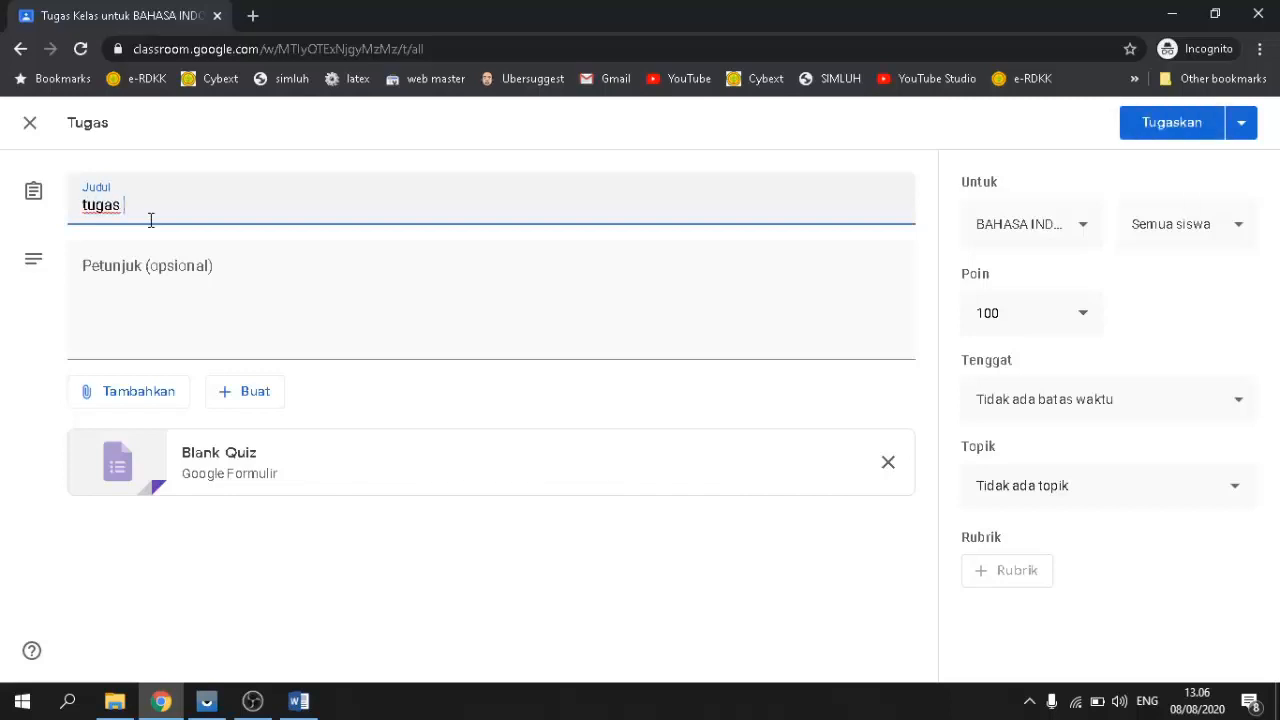
{"action": "type", "text": "kedua"}
{"action": "left_click", "coordinate": [259, 328]}
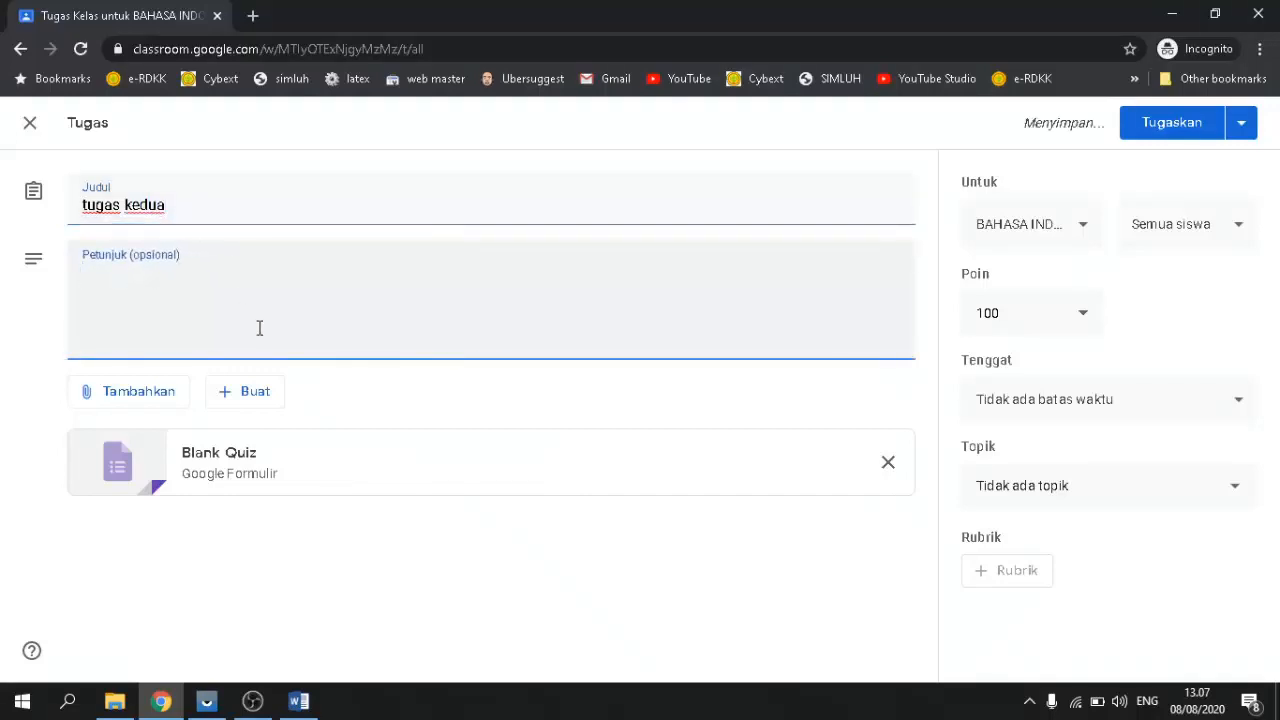
{"action": "type", "text": "isi"}
{"action": "key", "text": "BackSpace"}
{"action": "type", "text": "ja"}
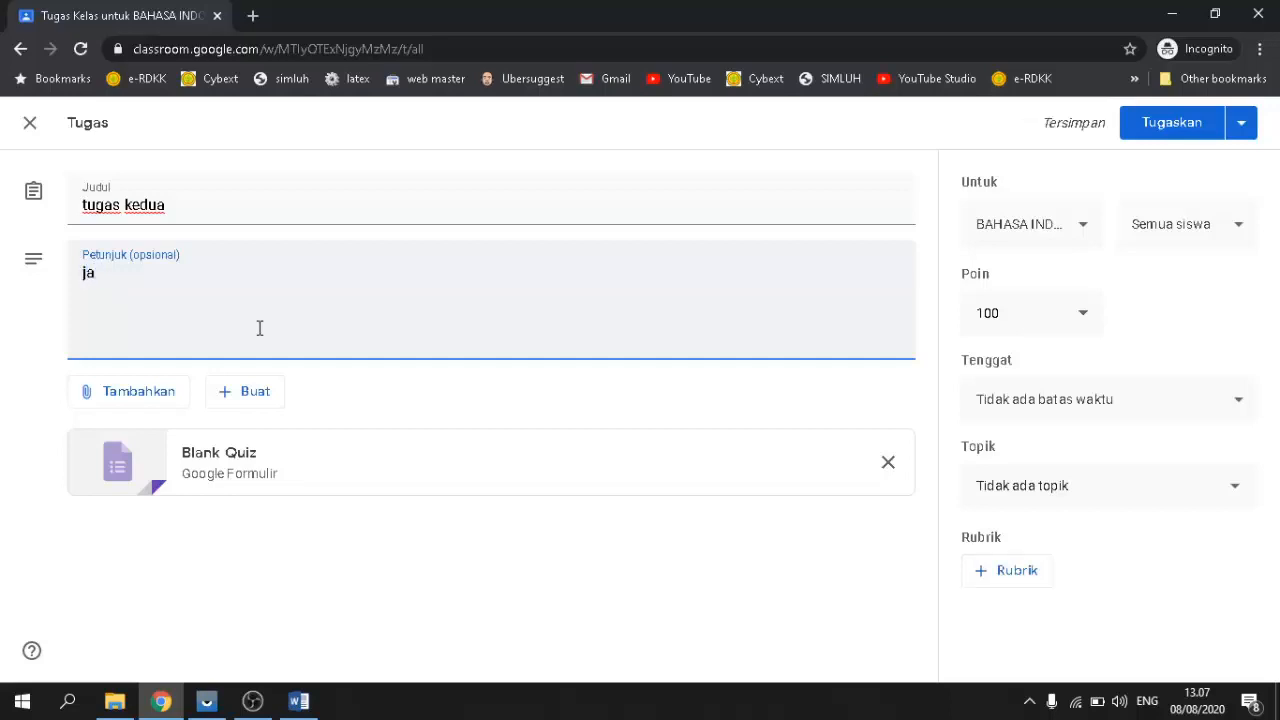
{"action": "type", "text": "wablah "}
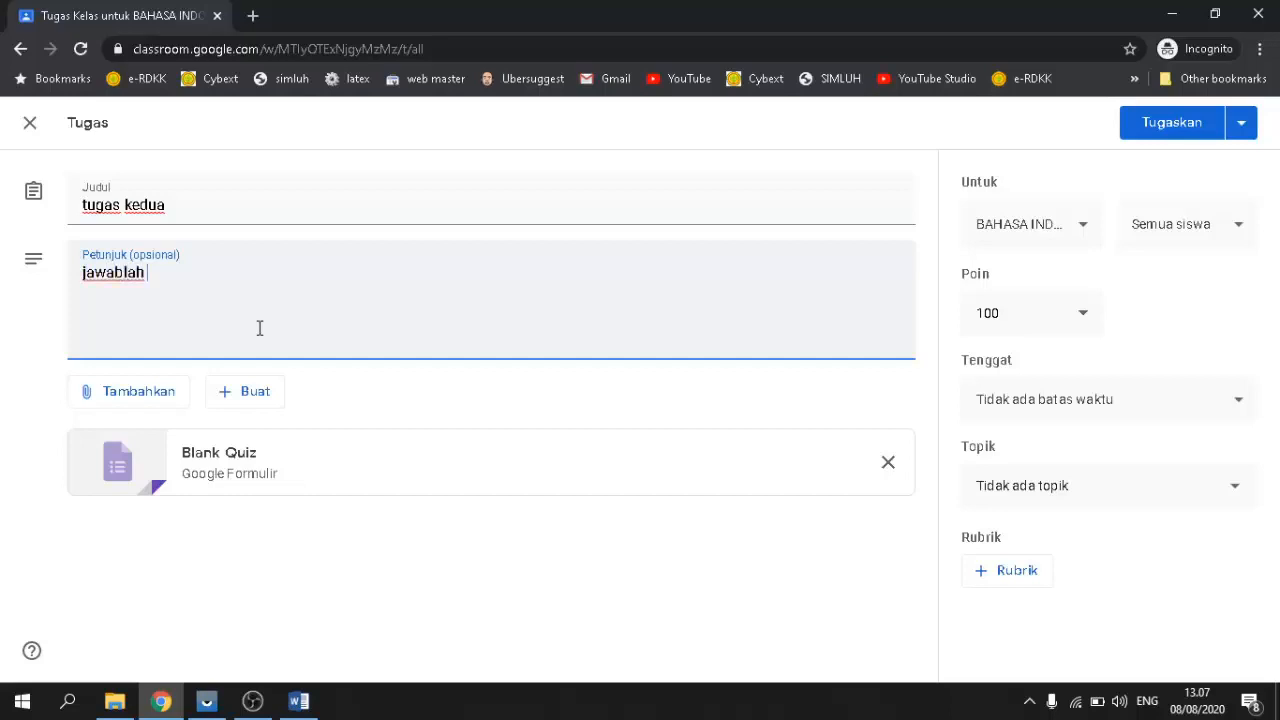
{"action": "type", "text": "pertanyaan beriku"}
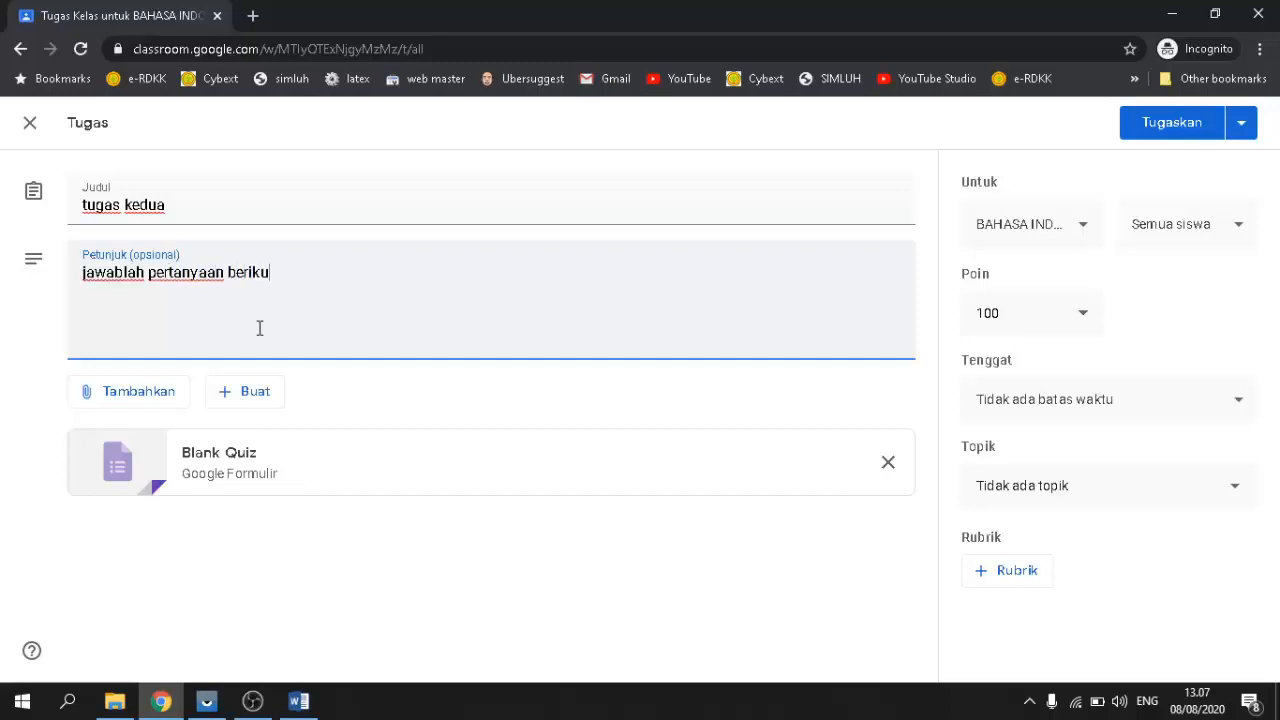
{"action": "type", "text": "t dengan tepat dan benar"}
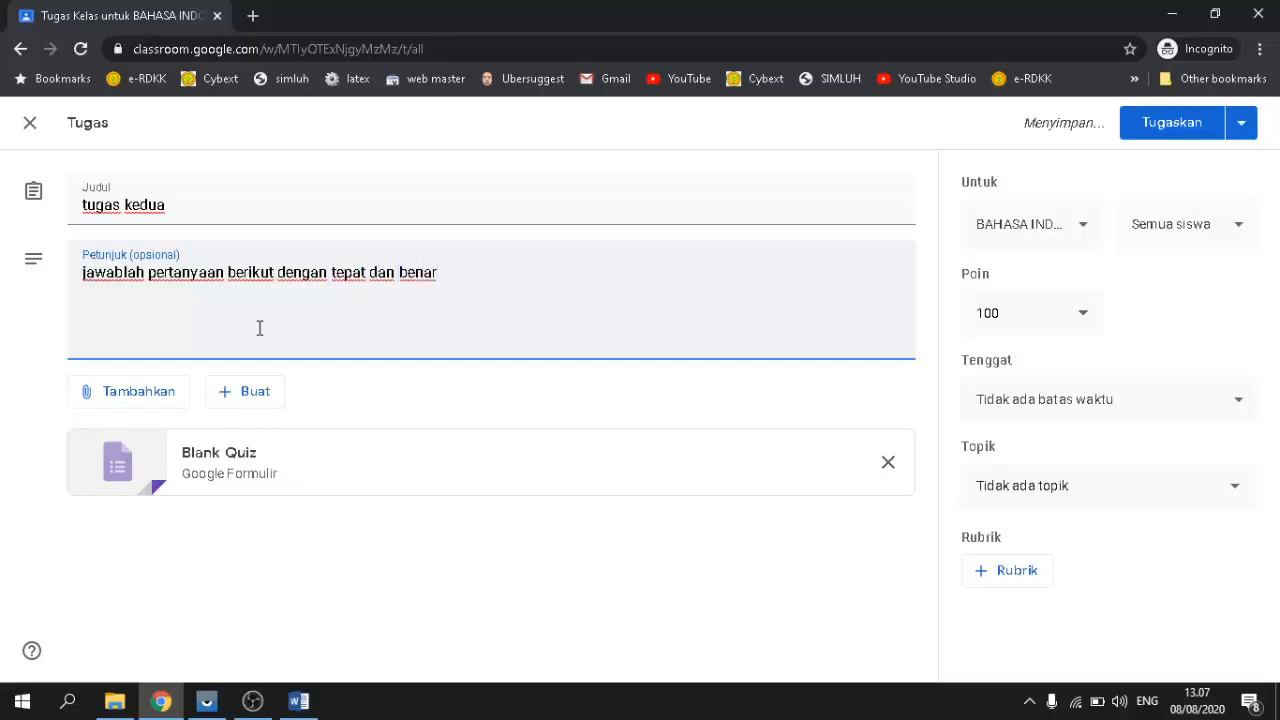
{"action": "type", "text": "!"}
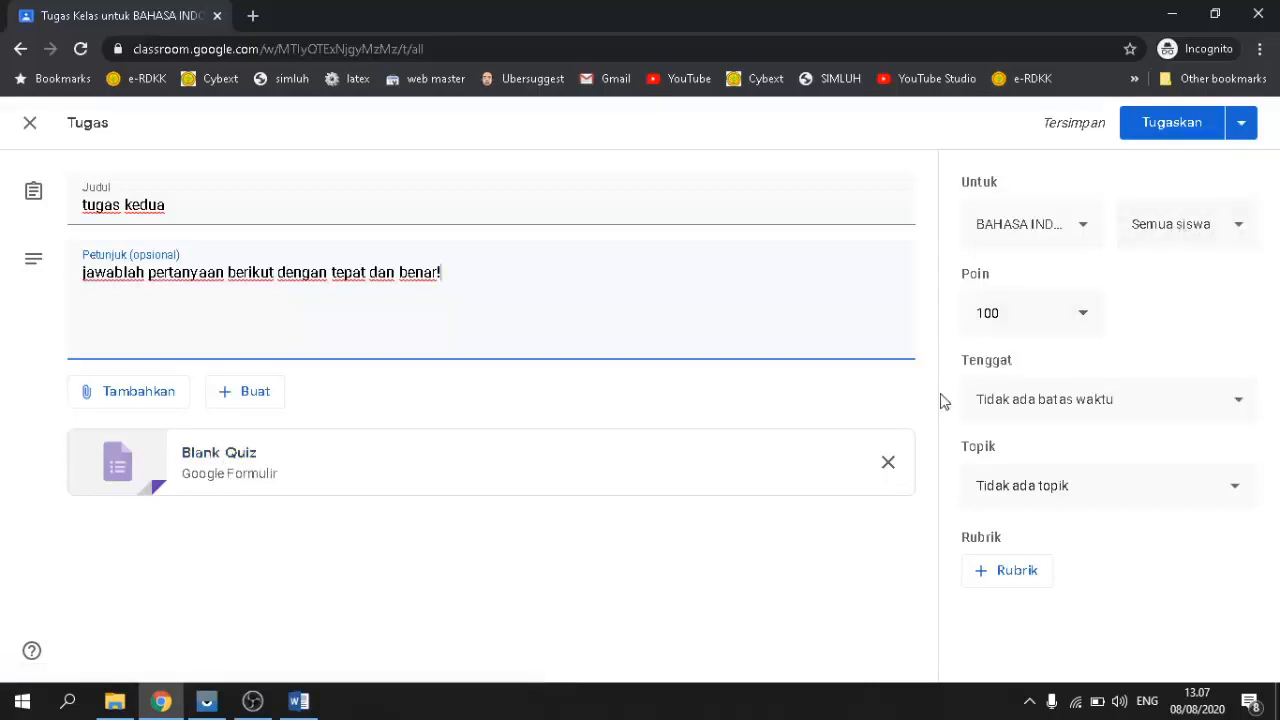
{"action": "left_click", "coordinate": [1245, 402]}
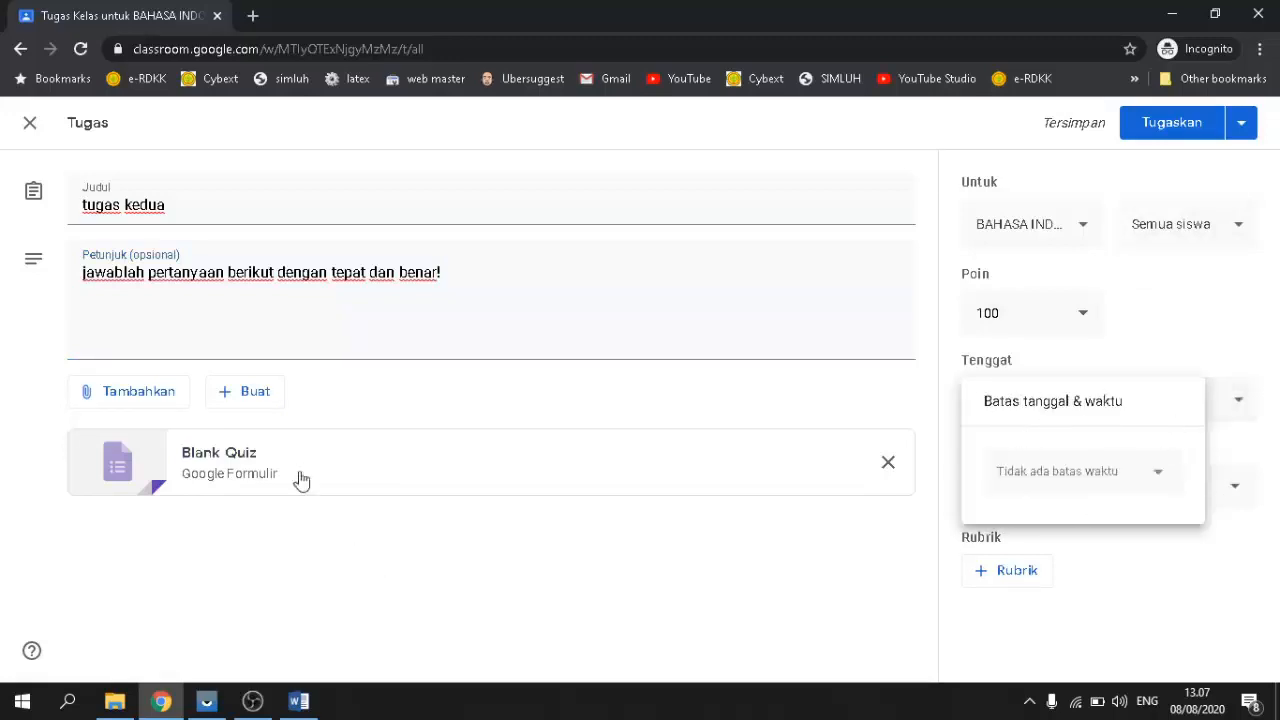
{"action": "left_click", "coordinate": [208, 470]}
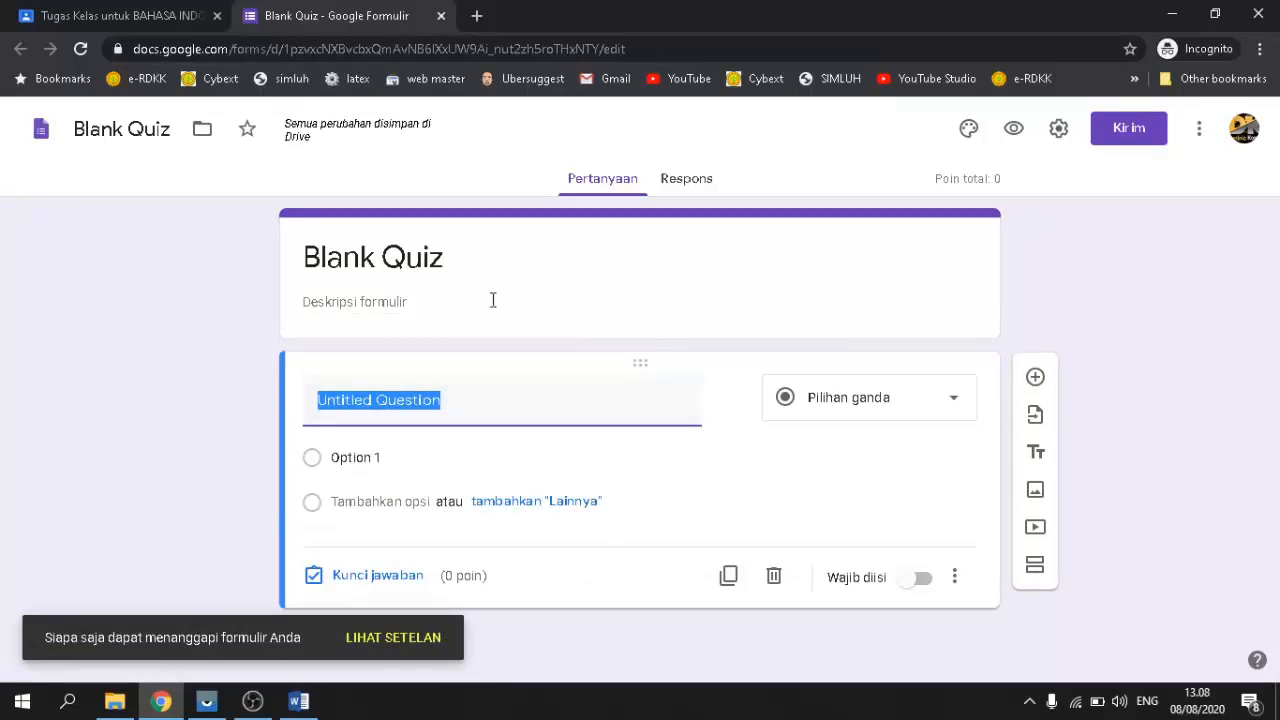
Step: Switch to the Word document SOAL UAS SMPN 1 LAMBANDIA.docx holding the exam questions
{"action": "mouse_move", "coordinate": [297, 704]}
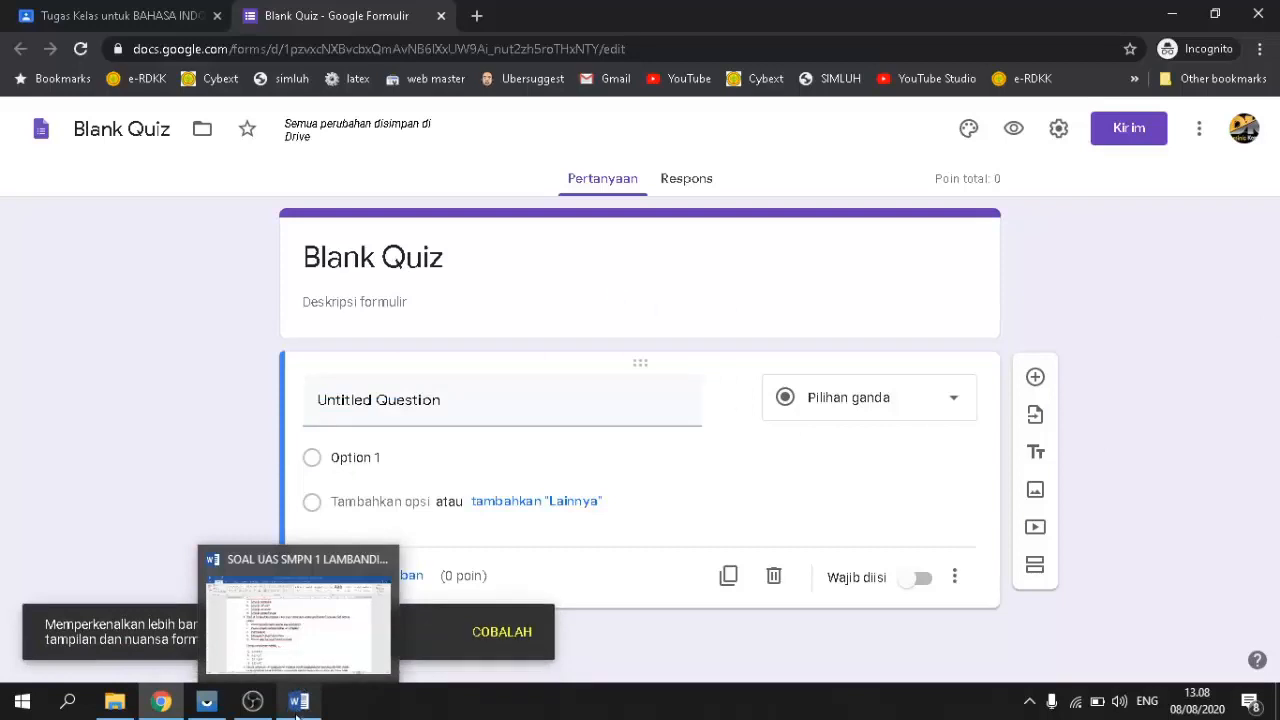
{"action": "left_click", "coordinate": [334, 624]}
{"action": "scroll", "coordinate": [611, 400], "scroll_direction": "up", "scroll_amount": 3}
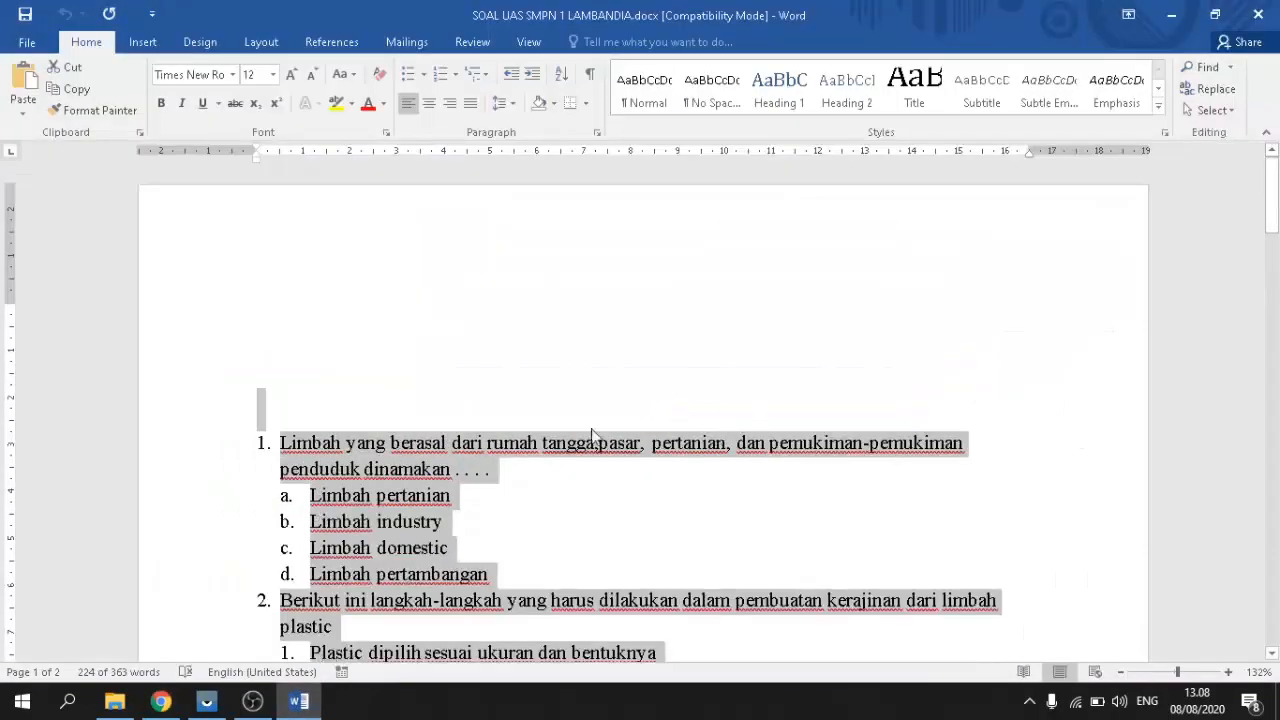
Step: Scroll through questions 1 and 2 in SOAL UAS SMPN 1 LAMBANDIA, then return to the quiz form
{"action": "left_click", "coordinate": [562, 474]}
{"action": "scroll", "coordinate": [590, 452], "scroll_direction": "down", "scroll_amount": 1}
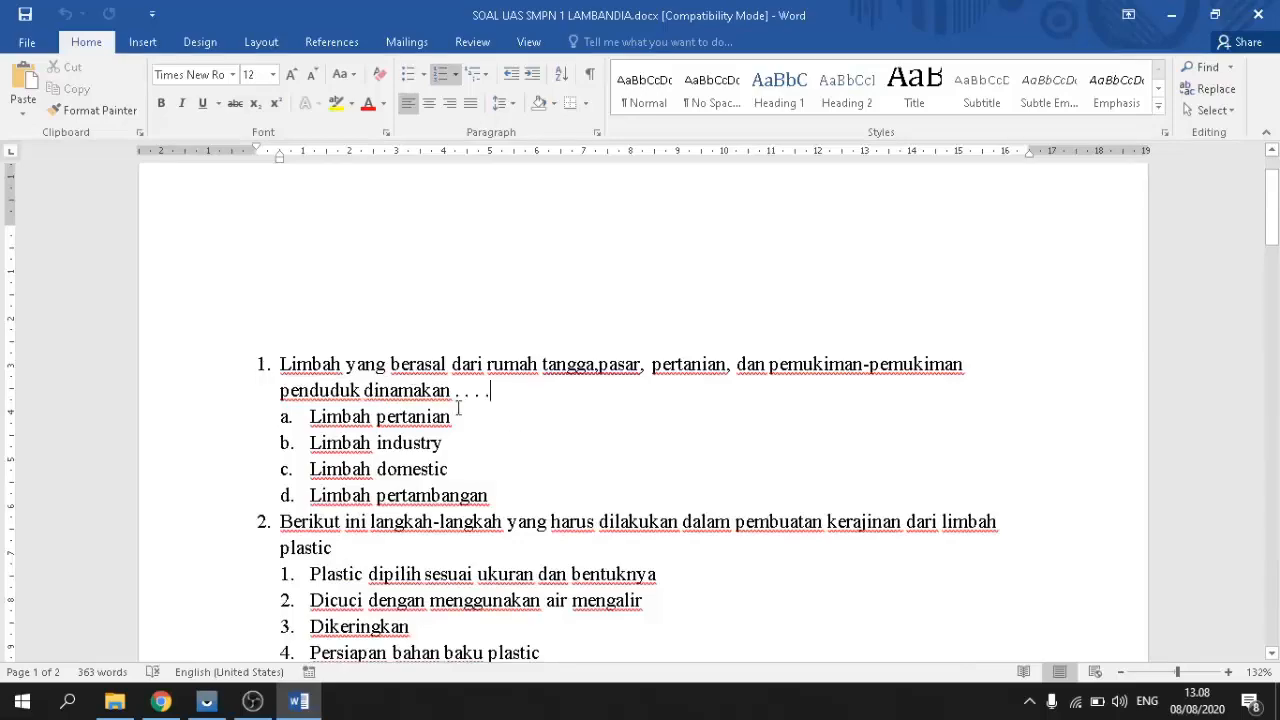
{"action": "scroll", "coordinate": [432, 442], "scroll_direction": "down", "scroll_amount": 2}
{"action": "scroll", "coordinate": [430, 450], "scroll_direction": "up", "scroll_amount": 3}
{"action": "scroll", "coordinate": [420, 460], "scroll_direction": "down", "scroll_amount": 5}
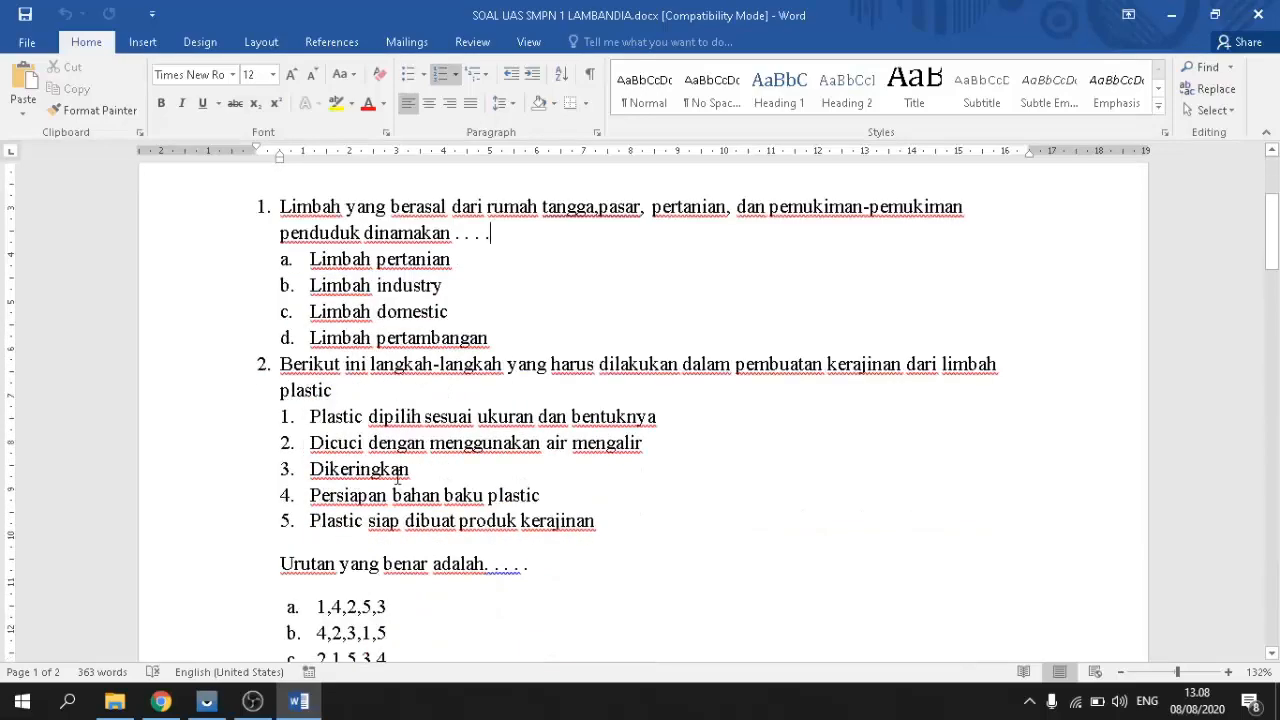
{"action": "scroll", "coordinate": [396, 475], "scroll_direction": "down", "scroll_amount": 5}
{"action": "scroll", "coordinate": [396, 475], "scroll_direction": "up", "scroll_amount": 6}
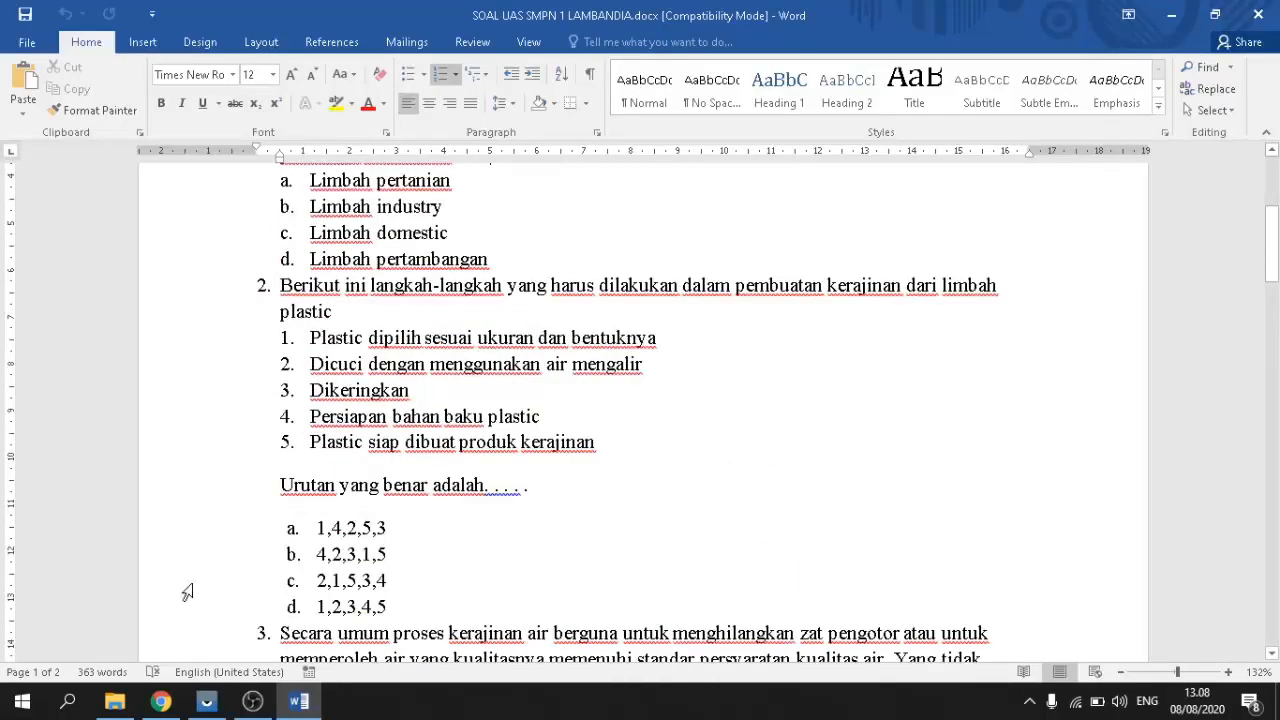
{"action": "scroll", "coordinate": [568, 397], "scroll_direction": "up", "scroll_amount": 4}
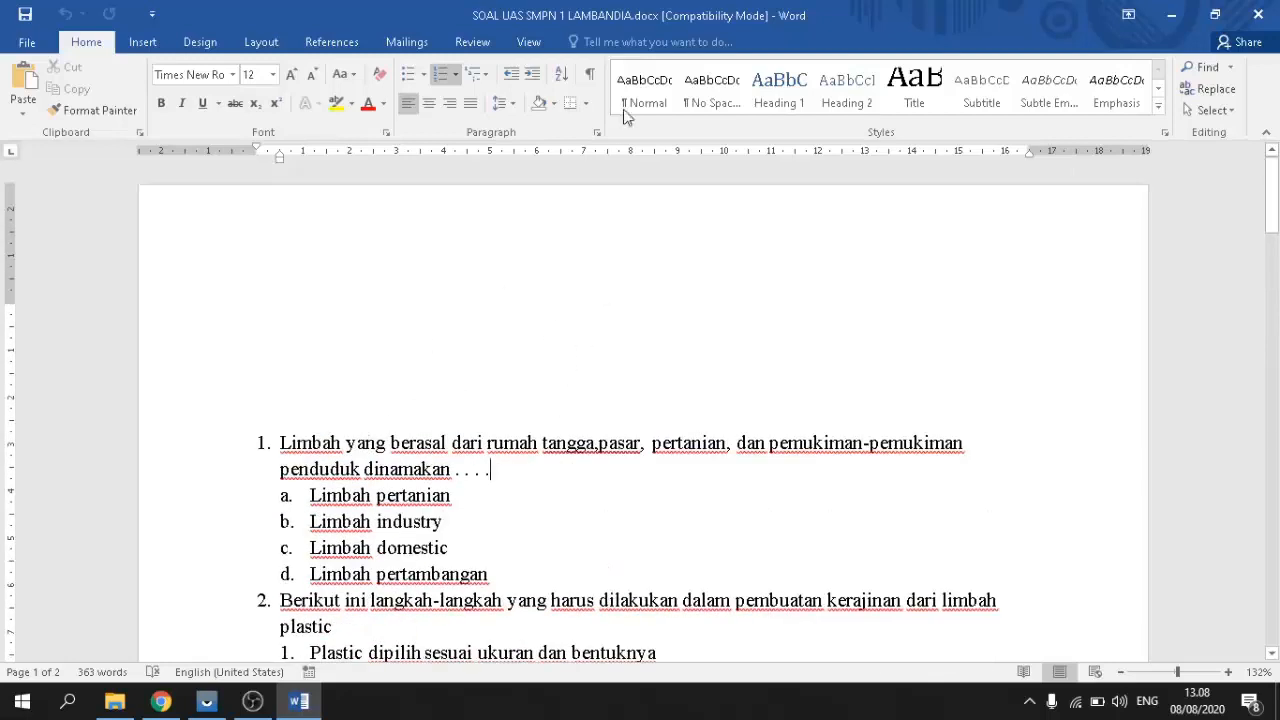
{"action": "scroll", "coordinate": [590, 300], "scroll_direction": "down", "scroll_amount": 3}
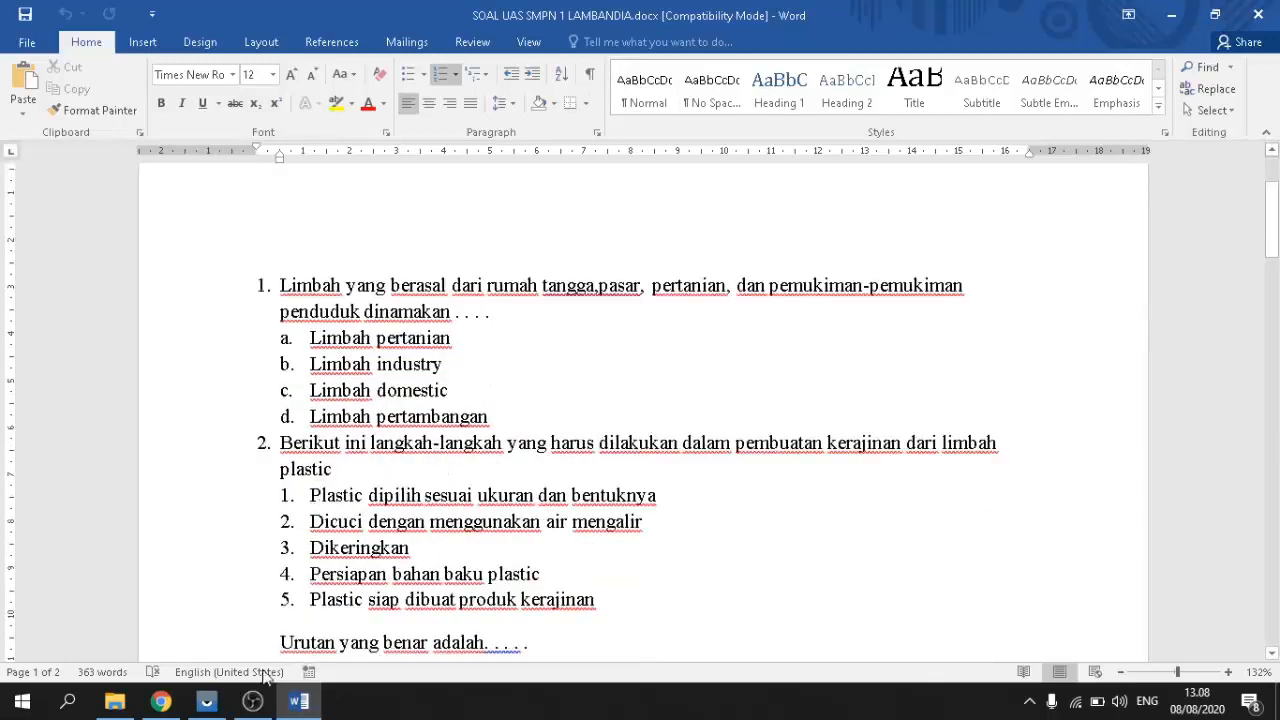
{"action": "left_click", "coordinate": [160, 701]}
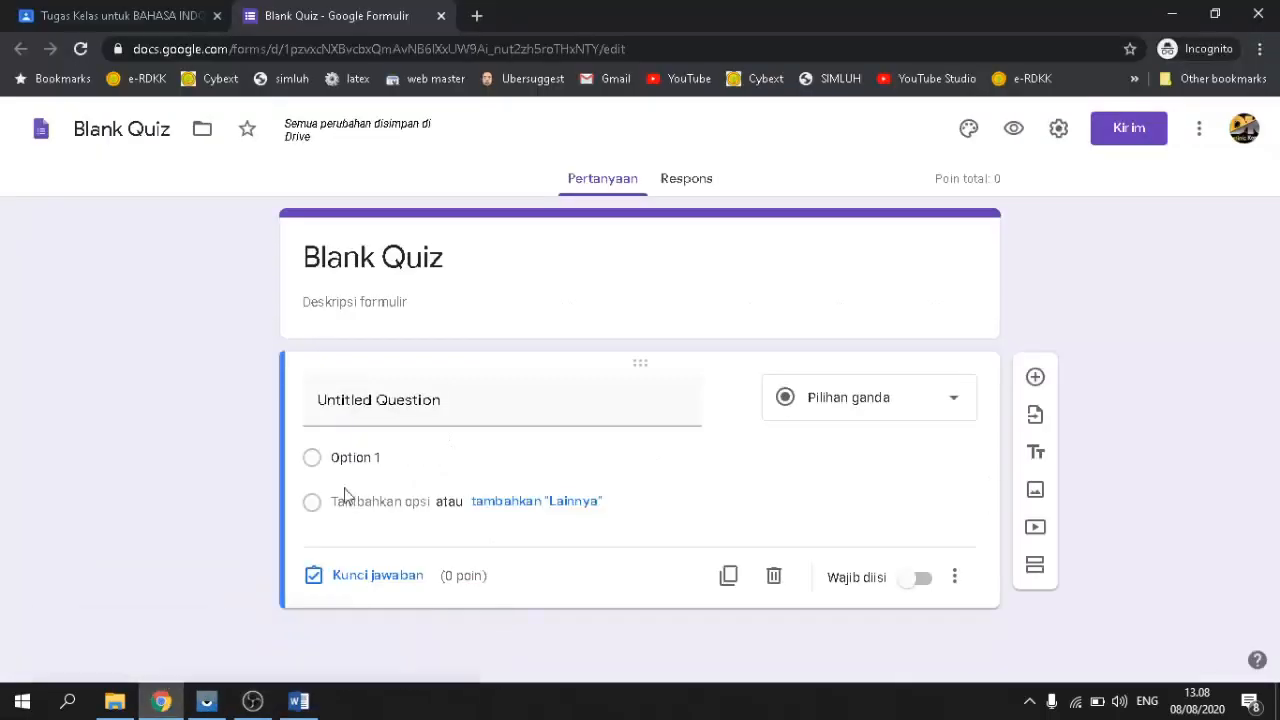
Step: Title the quiz 'TUGAS KEDUA' with description 'Jawablah pertanyaan berikut dengan tepat dan benar!'
{"action": "left_click", "coordinate": [364, 408]}
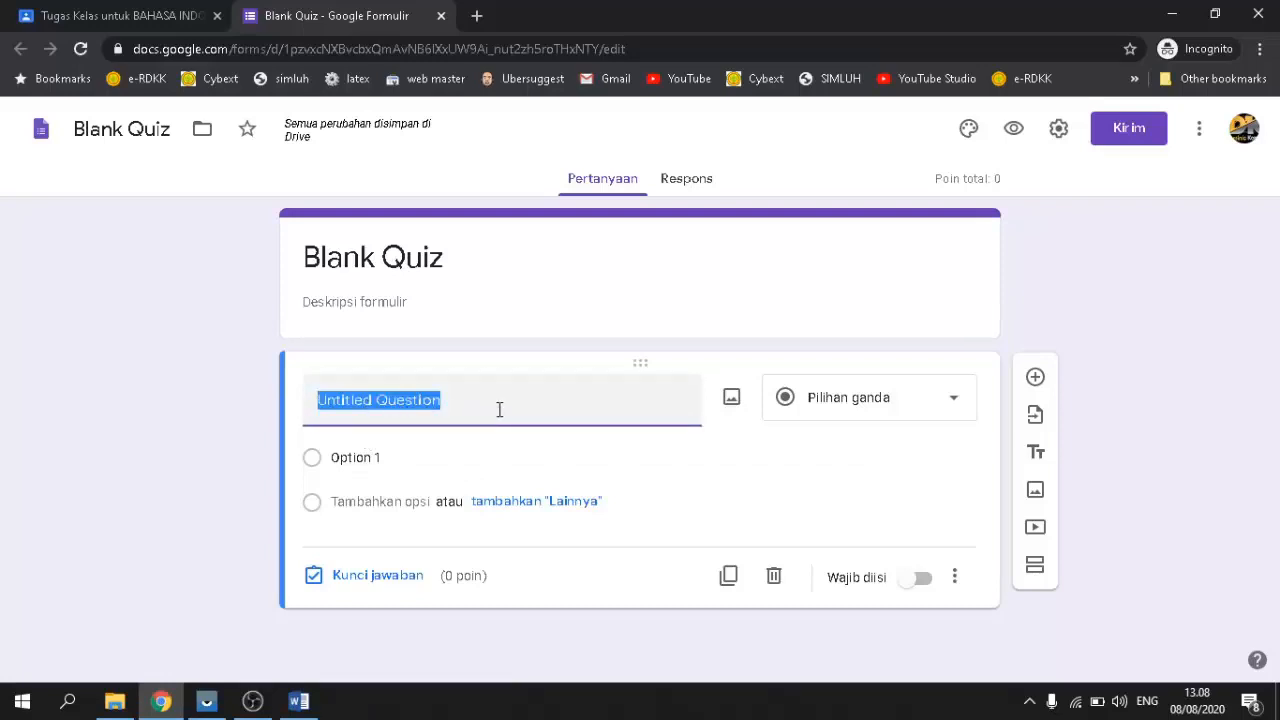
{"action": "left_click", "coordinate": [455, 259]}
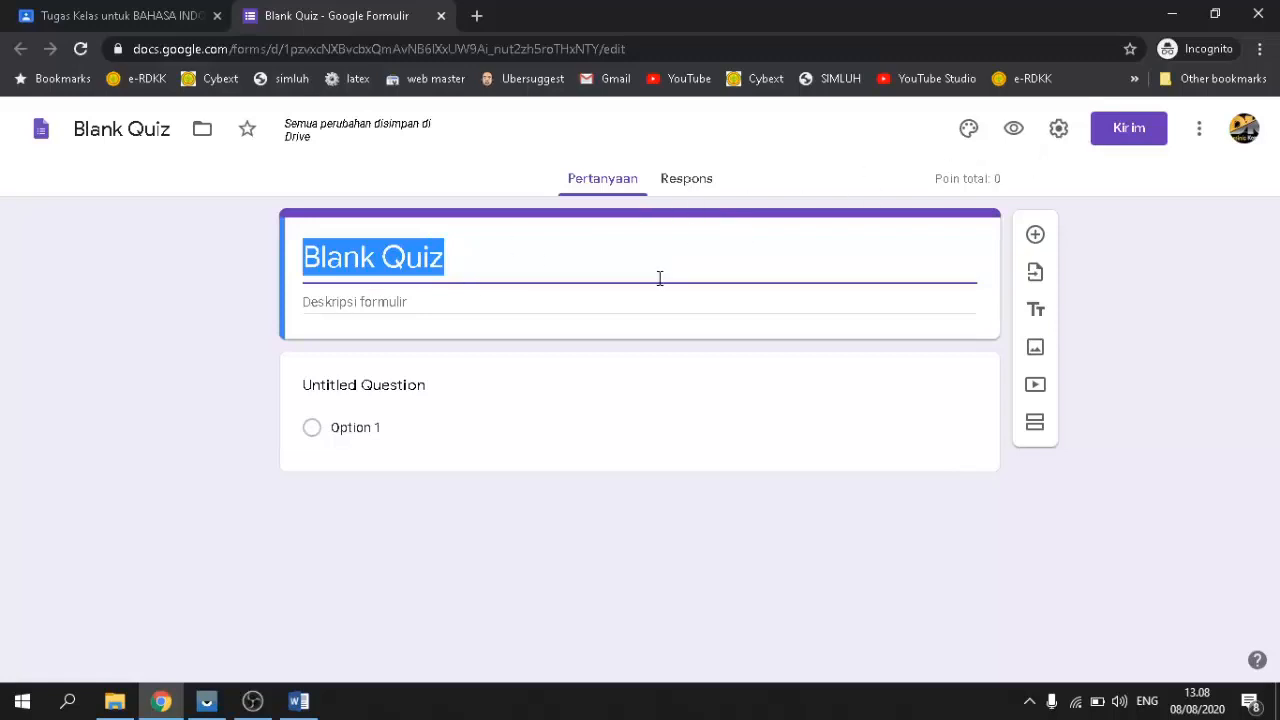
{"action": "type", "text": "T"}
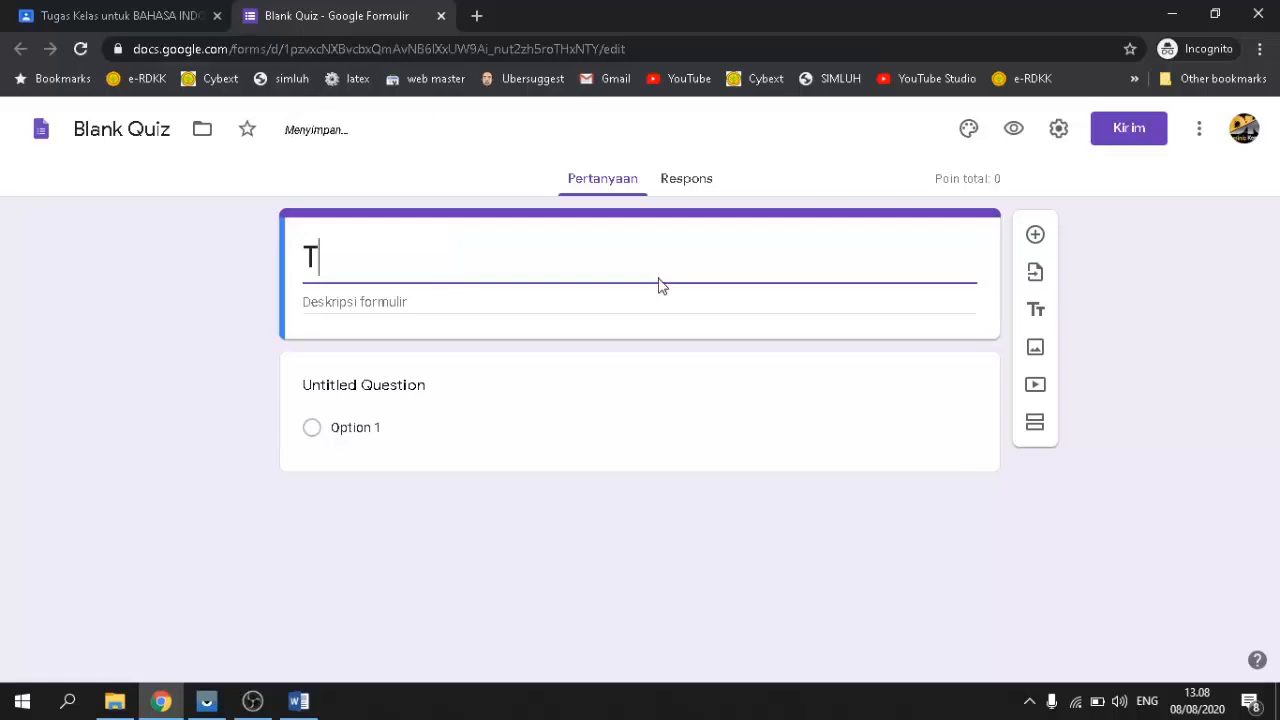
{"action": "type", "text": "UGAS K"}
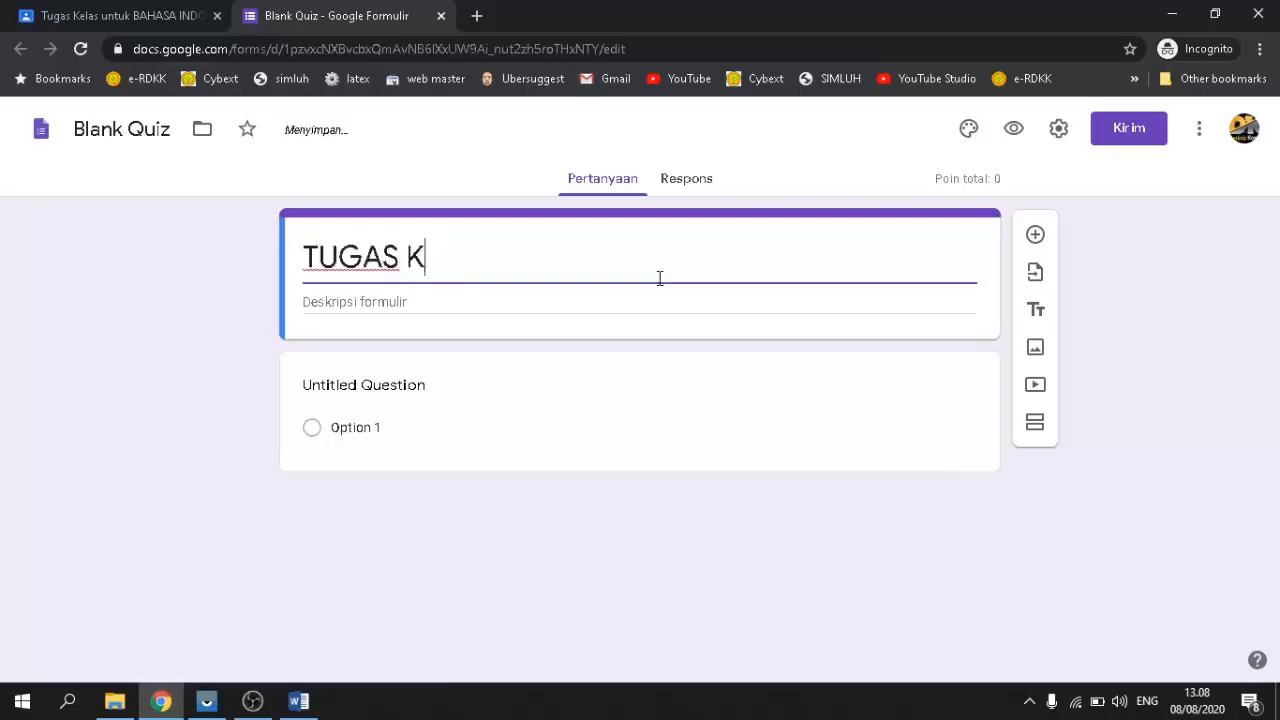
{"action": "type", "text": "EDUA"}
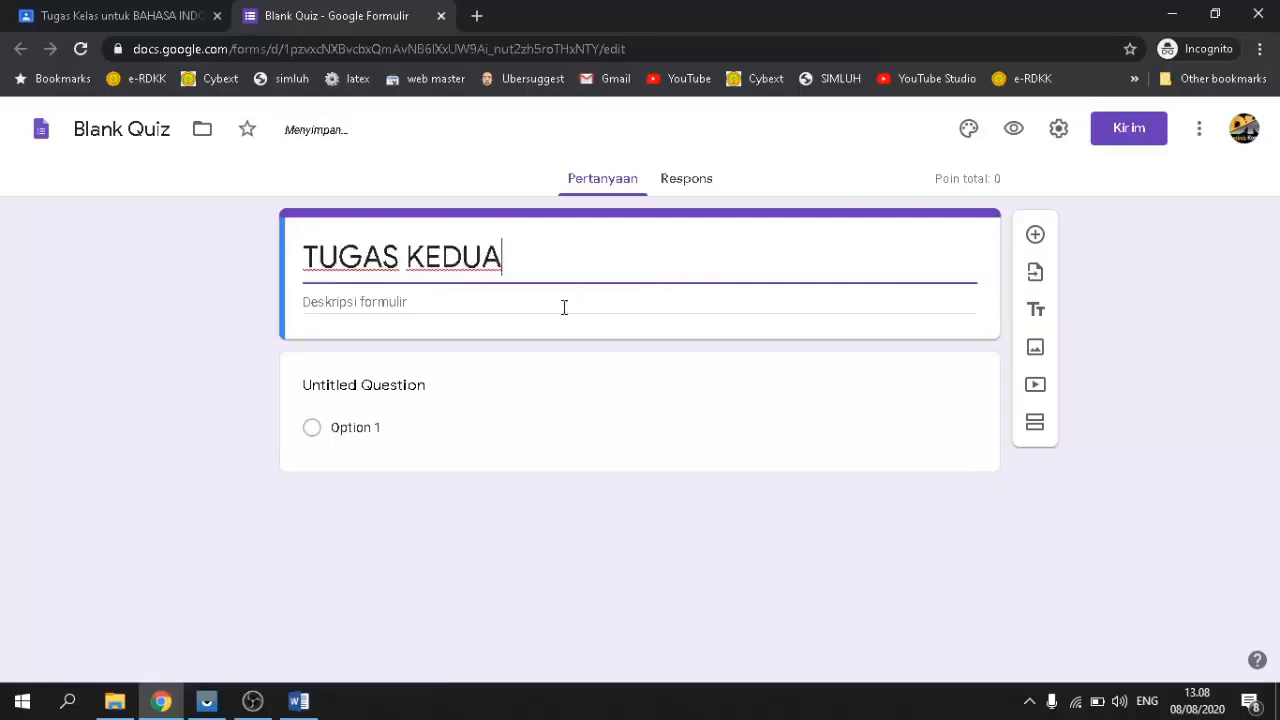
{"action": "left_click", "coordinate": [414, 303]}
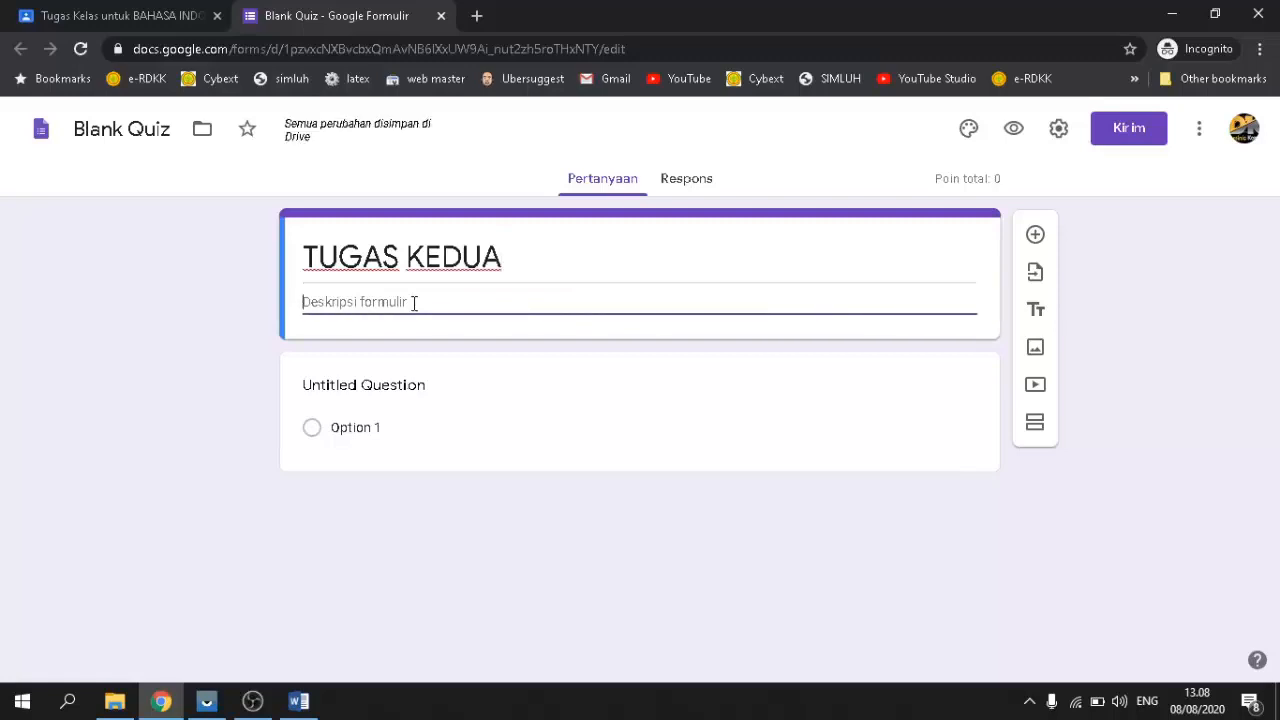
{"action": "type", "text": "I"}
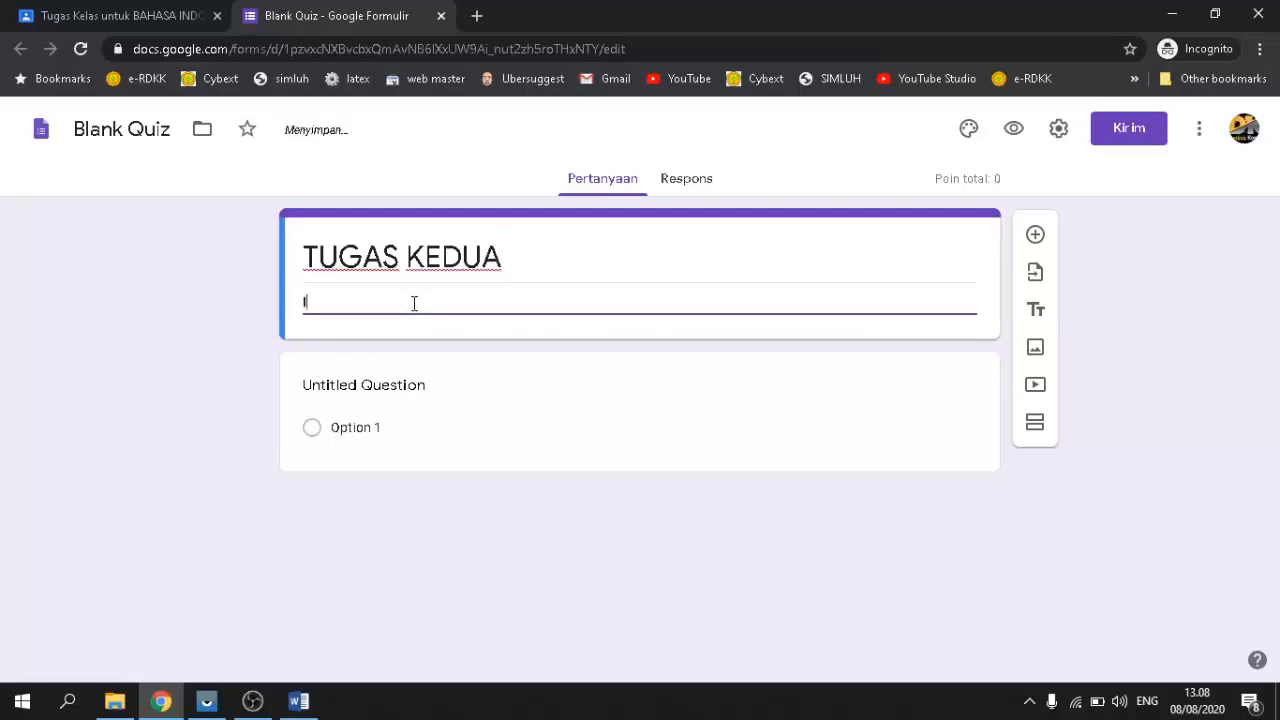
{"action": "key", "text": "BackSpace"}
{"action": "type", "text": "Jawablah per"}
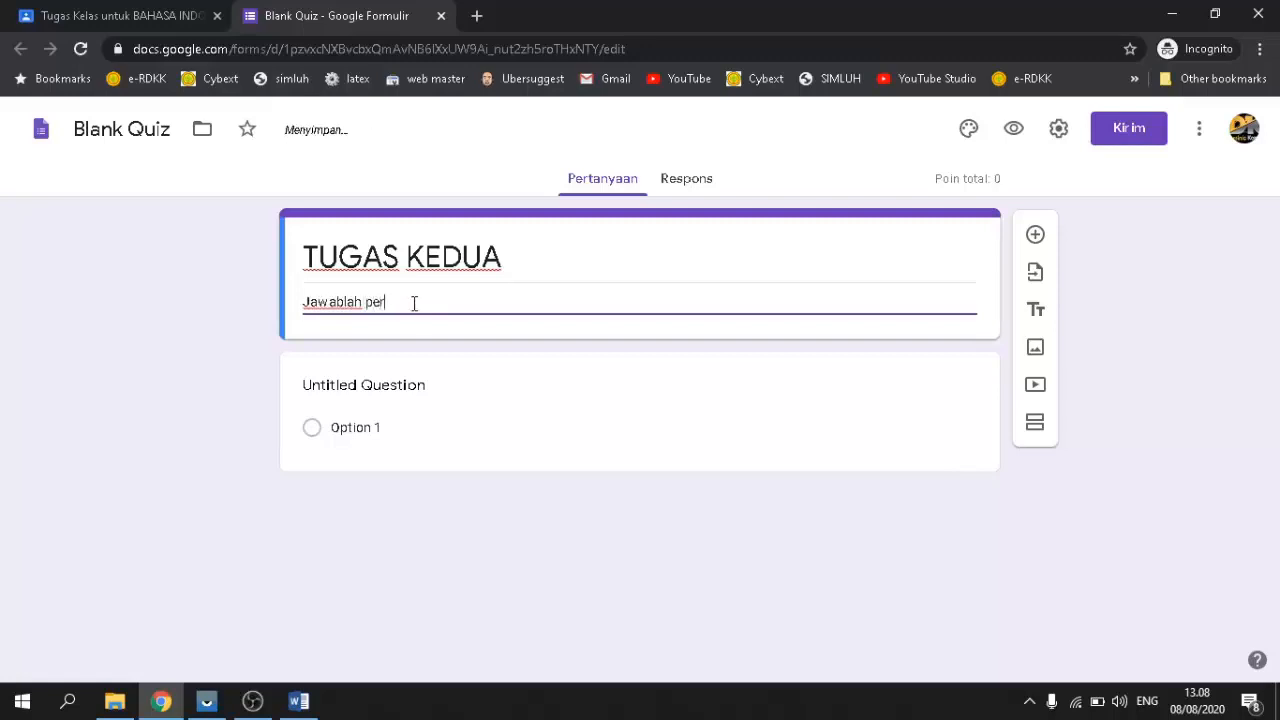
{"action": "type", "text": "tanyaan be"}
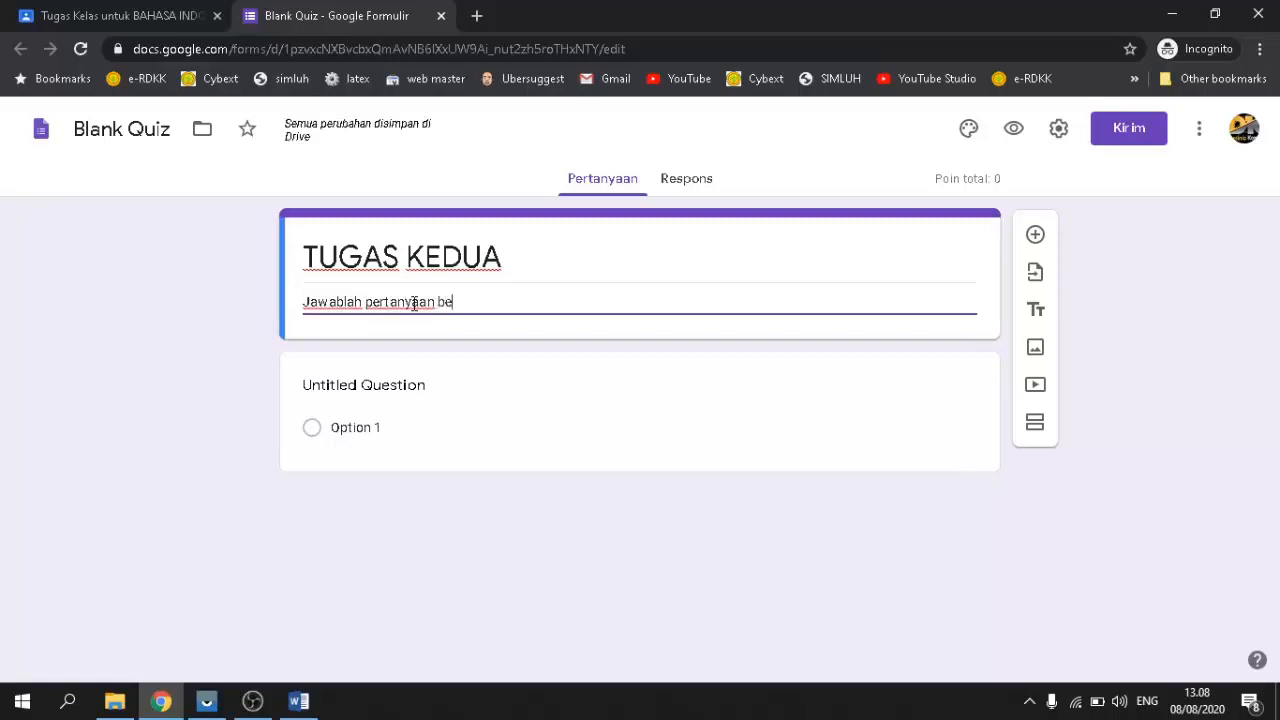
{"action": "type", "text": "rikut dengan te"}
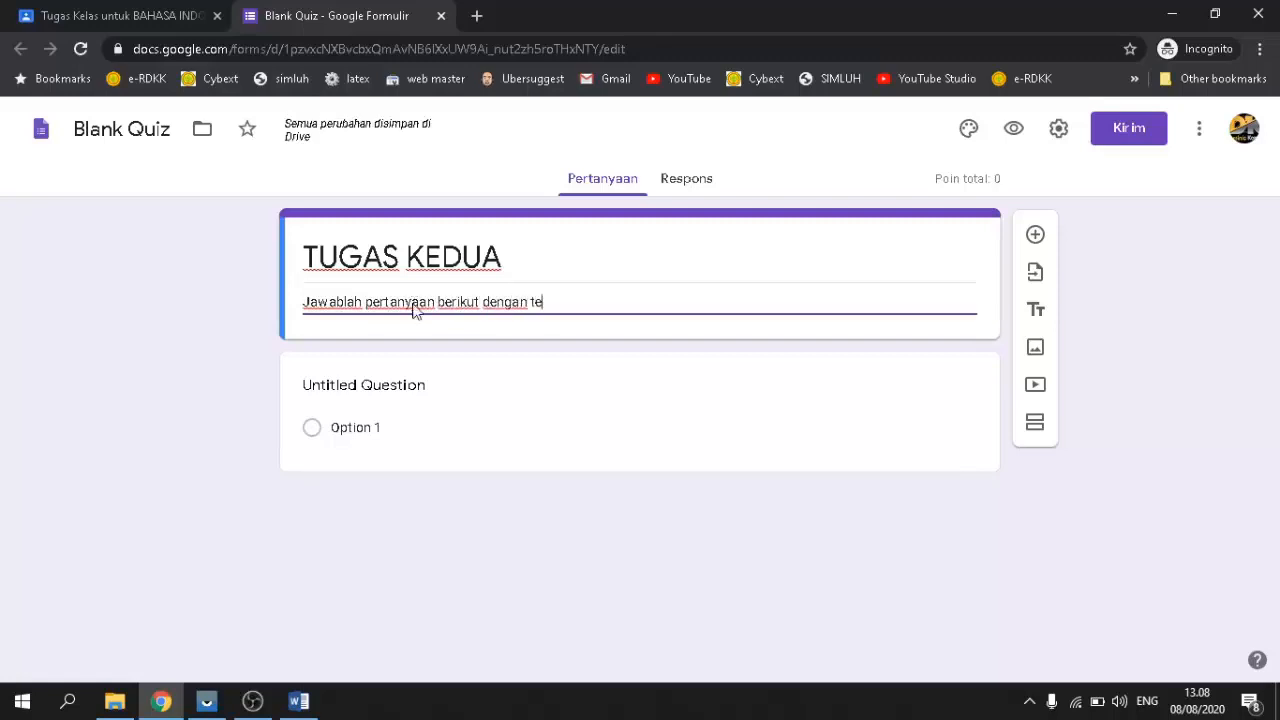
{"action": "type", "text": "pat dan benar"}
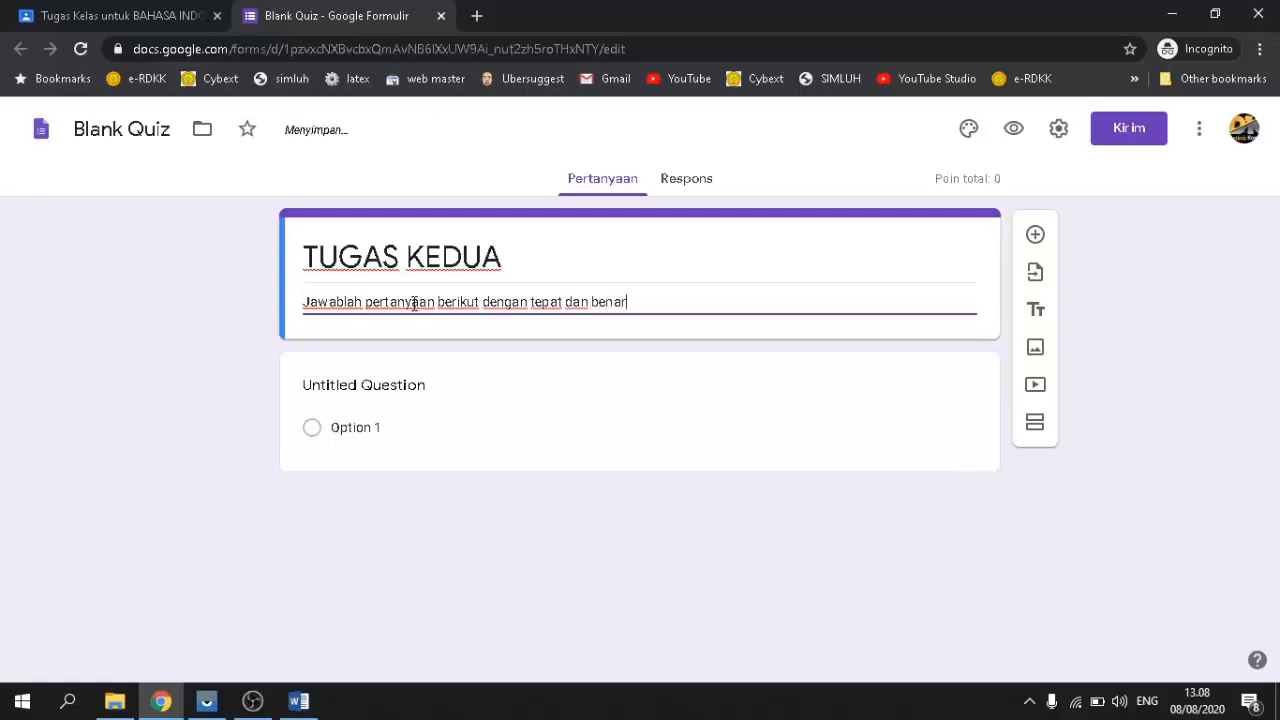
{"action": "type", "text": "!"}
{"action": "left_click", "coordinate": [621, 401]}
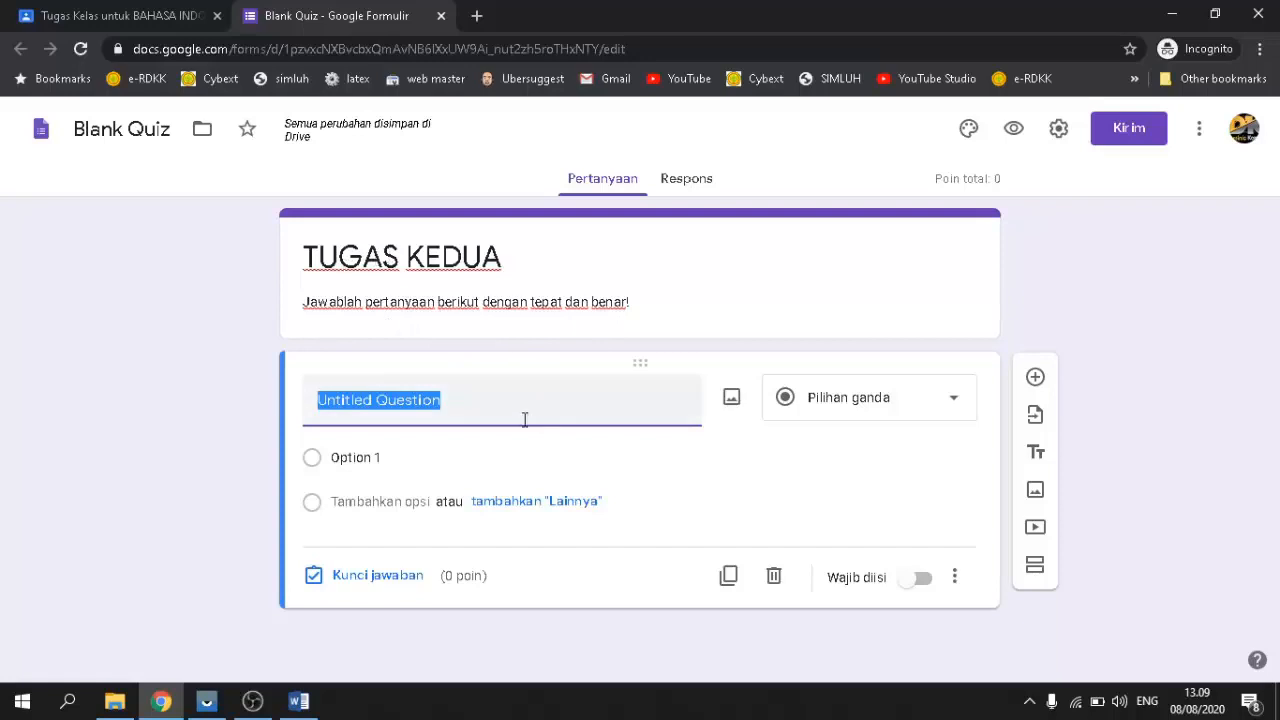
Step: Replace the first question's placeholder with question 1 on household, market, farming and settlement waste, copied from Word
{"action": "left_click_drag", "start_coordinate": [516, 413], "coordinate": [320, 396]}
{"action": "key", "text": "BackSpace"}
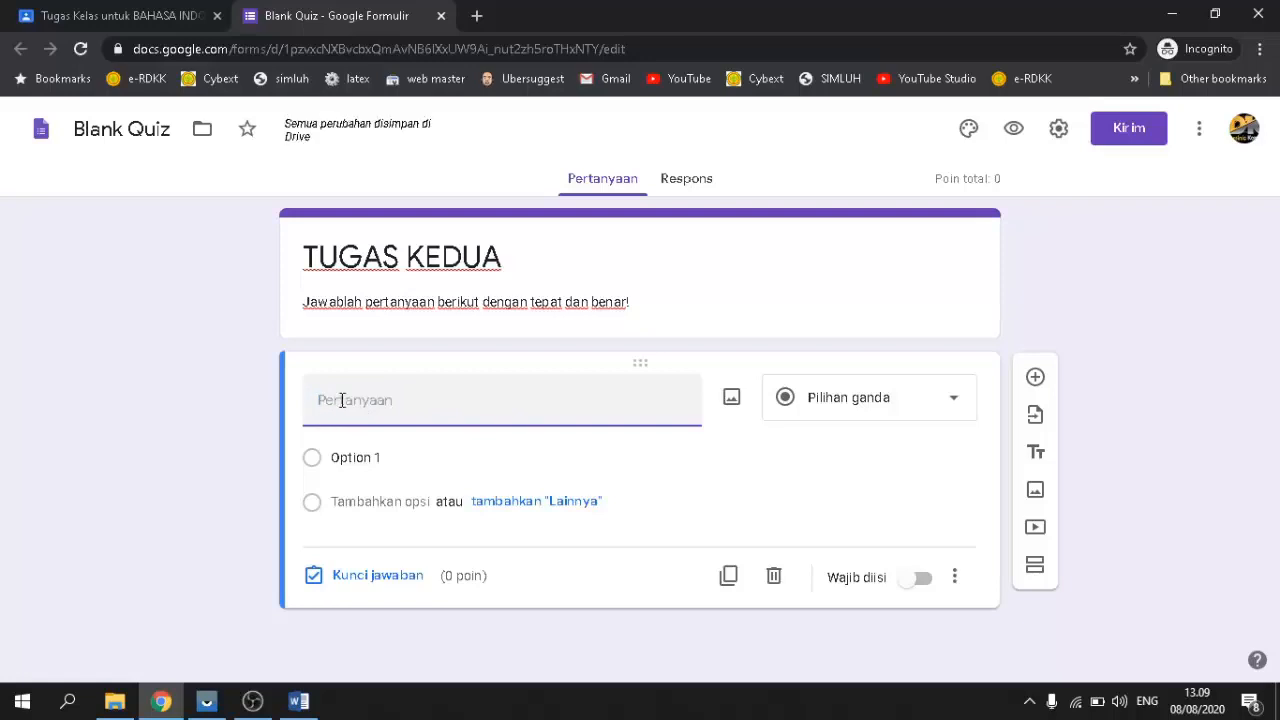
{"action": "left_click", "coordinate": [298, 700]}
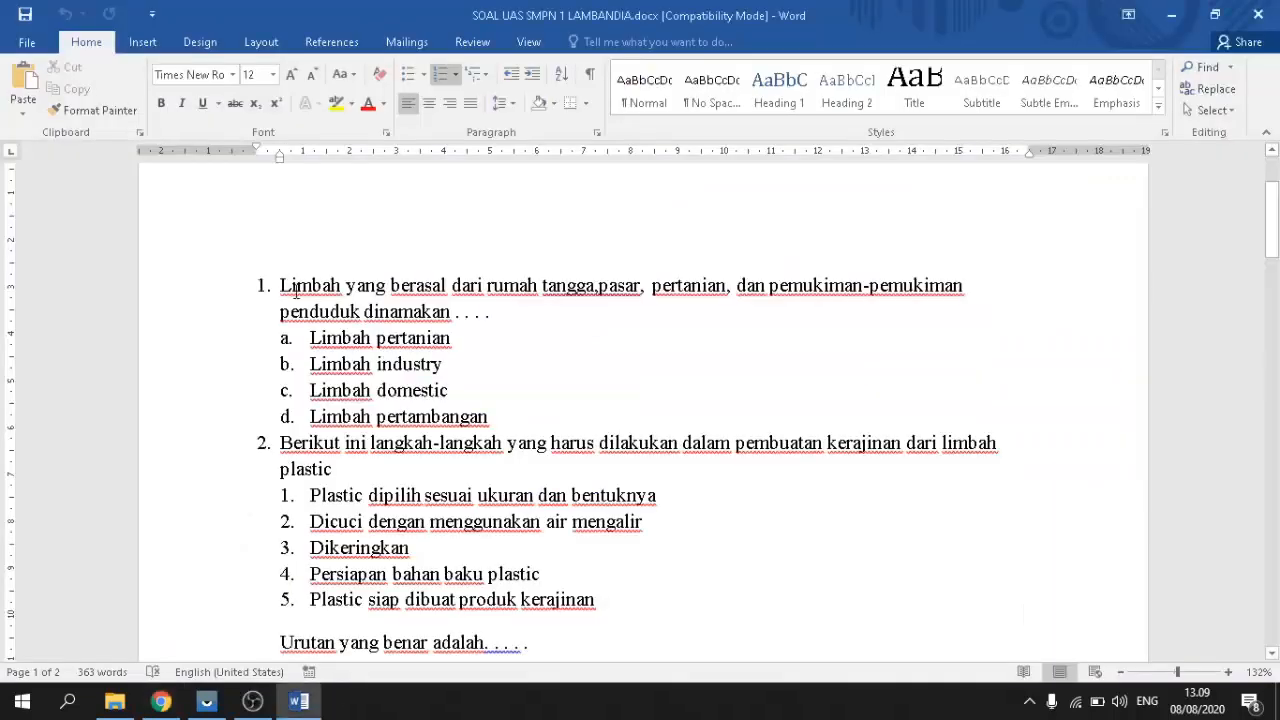
{"action": "left_click_drag", "start_coordinate": [281, 285], "coordinate": [491, 308]}
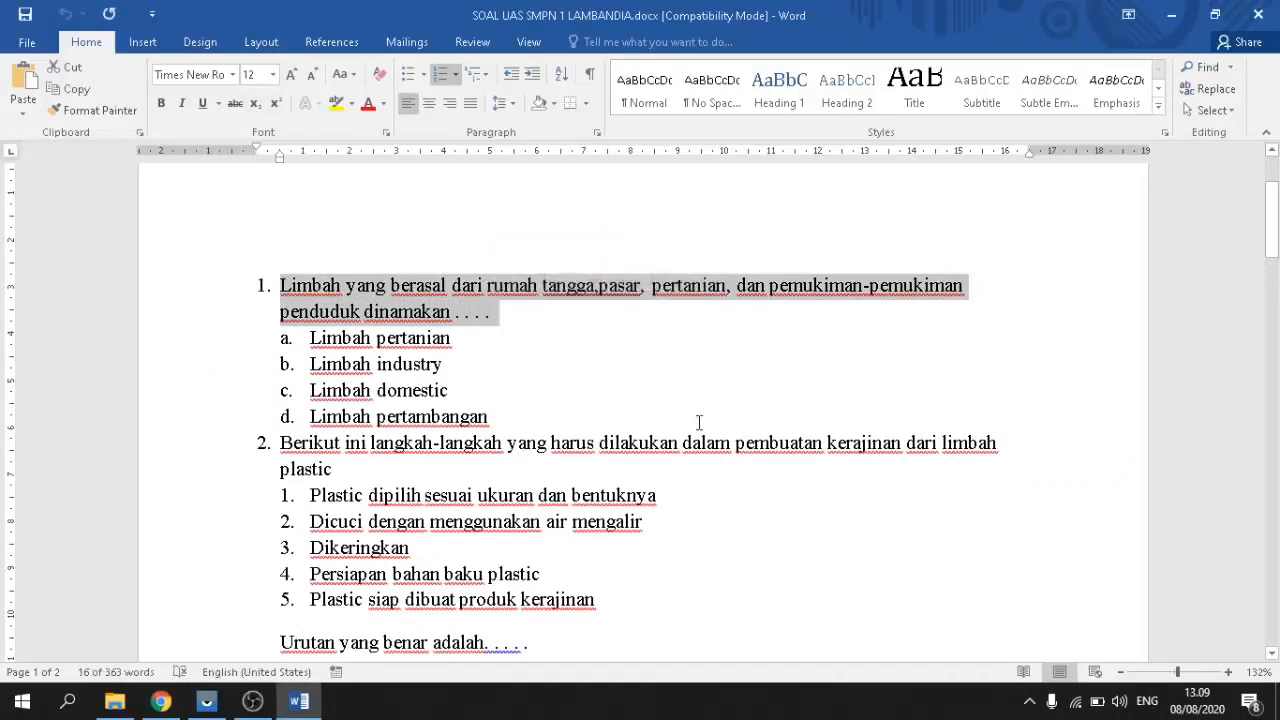
{"action": "right_click", "coordinate": [436, 286]}
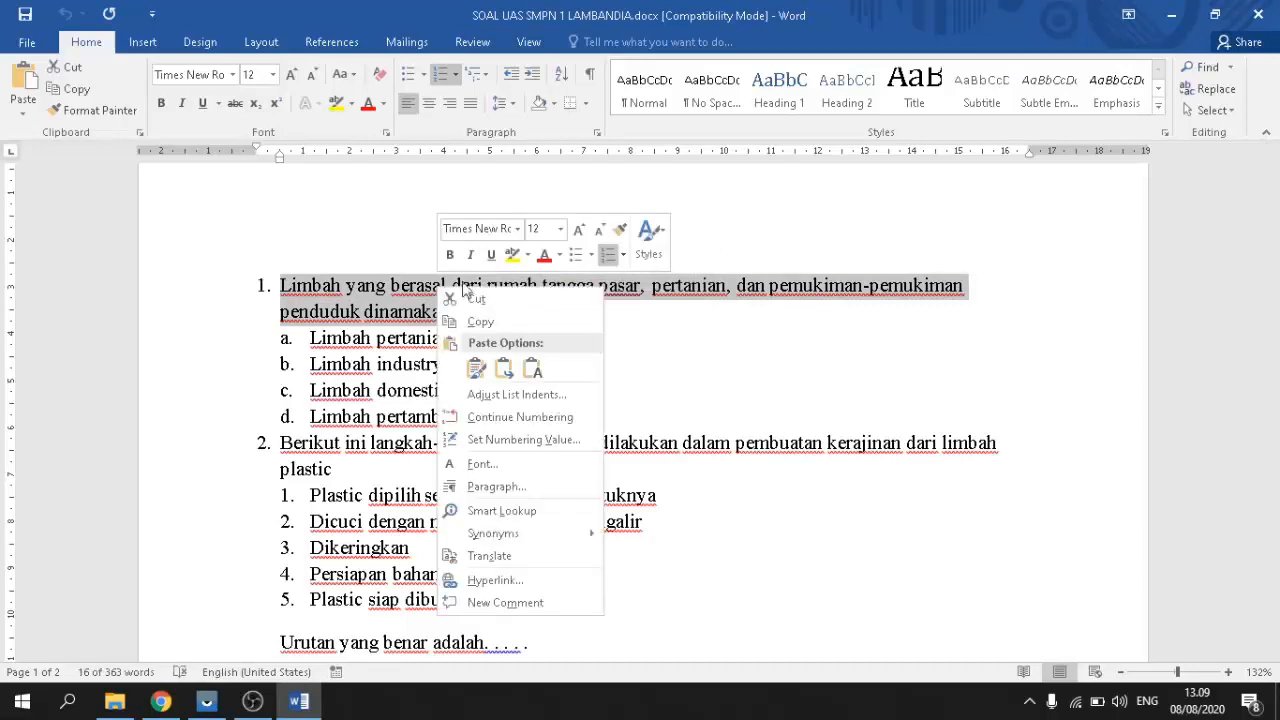
{"action": "left_click", "coordinate": [465, 320]}
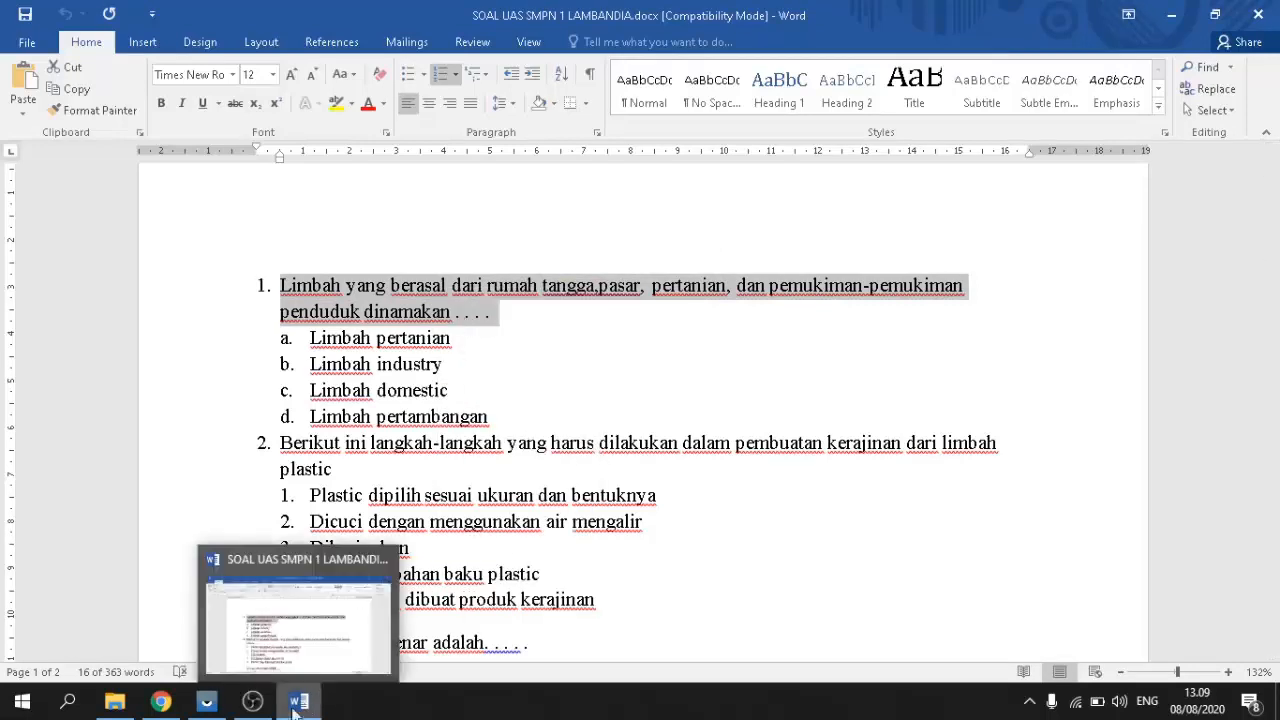
{"action": "left_click", "coordinate": [163, 702]}
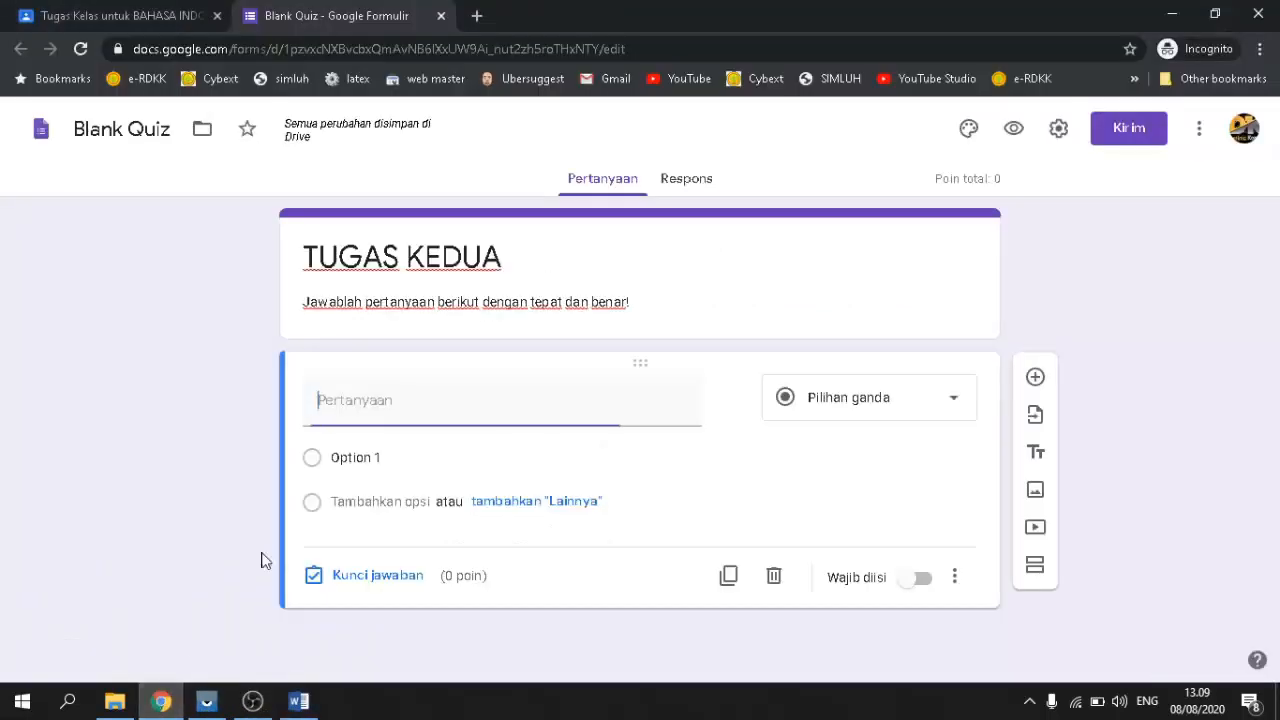
{"action": "right_click", "coordinate": [401, 399]}
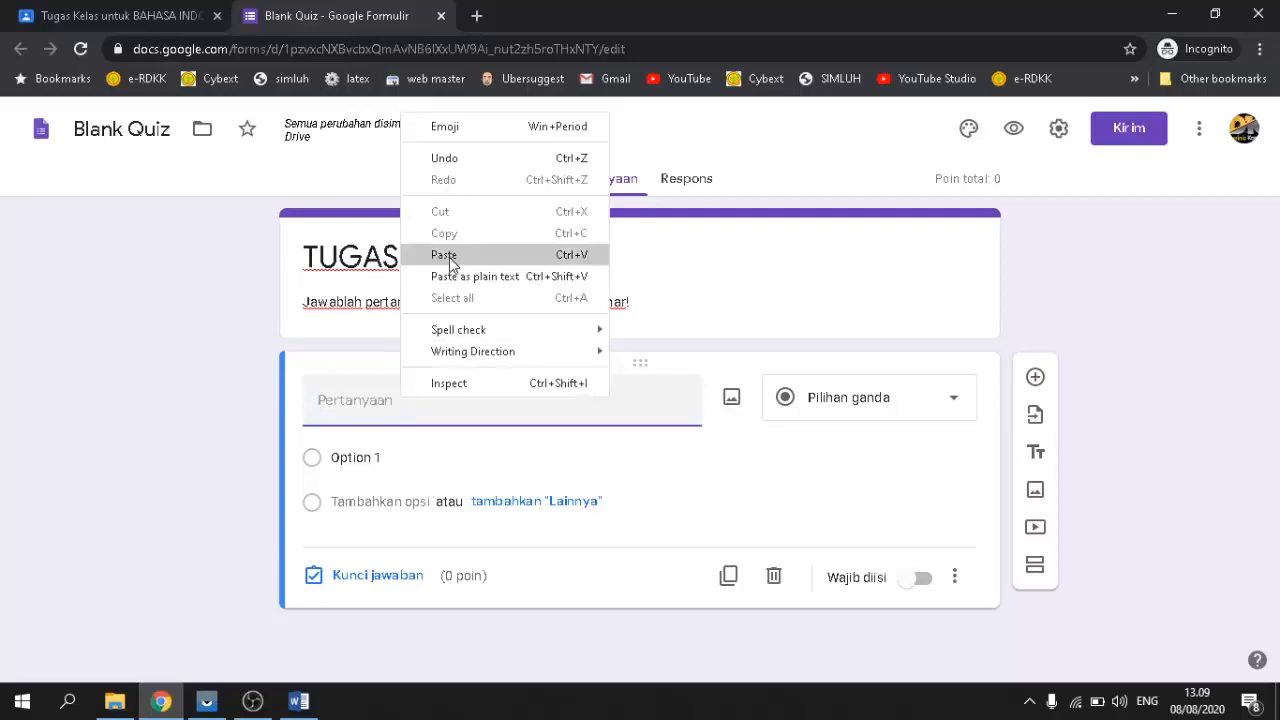
{"action": "left_click", "coordinate": [443, 251]}
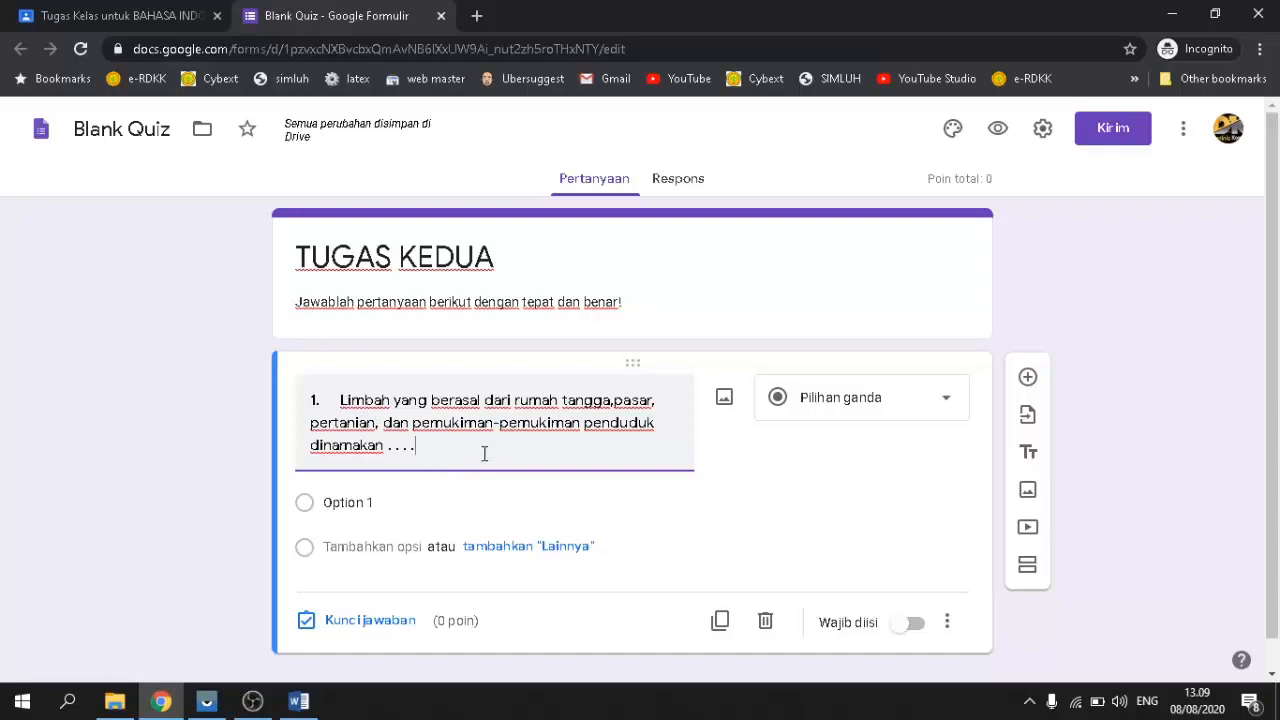
{"action": "scroll", "coordinate": [484, 454], "scroll_direction": "down", "scroll_amount": 1}
{"action": "scroll", "coordinate": [484, 454], "scroll_direction": "up", "scroll_amount": 1}
{"action": "scroll", "coordinate": [548, 443], "scroll_direction": "down", "scroll_amount": 1}
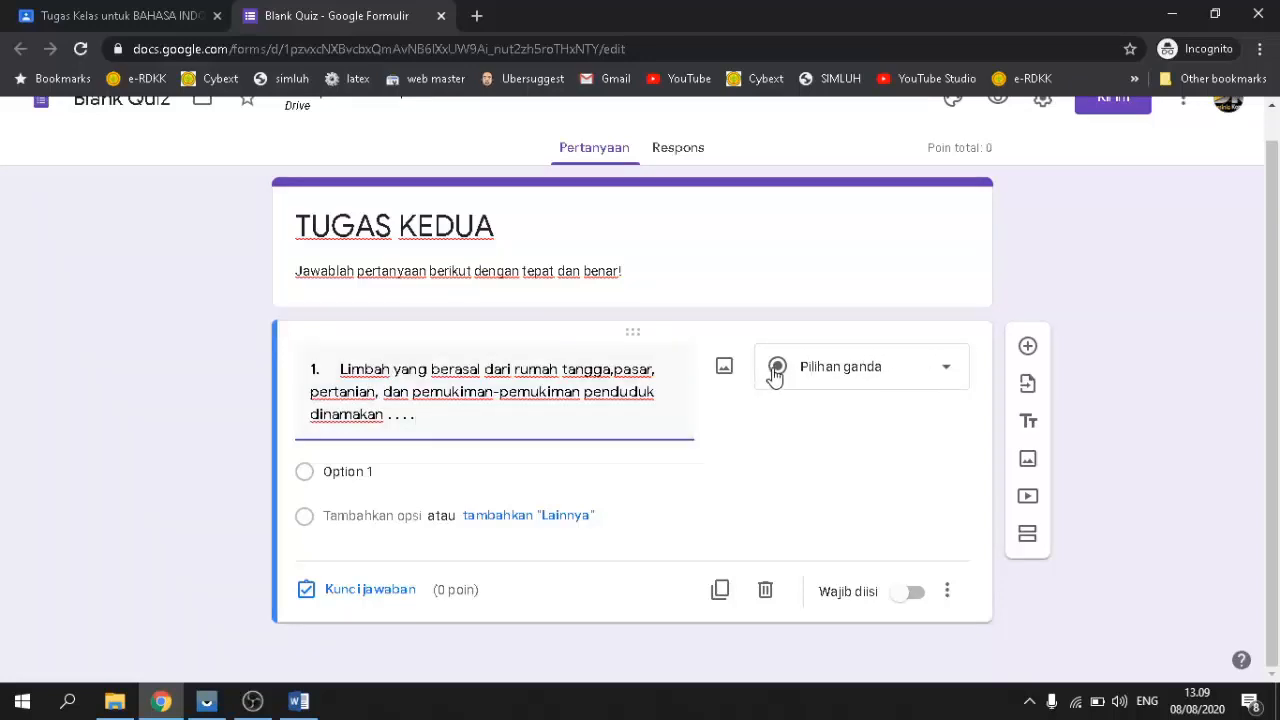
{"action": "left_click", "coordinate": [947, 376]}
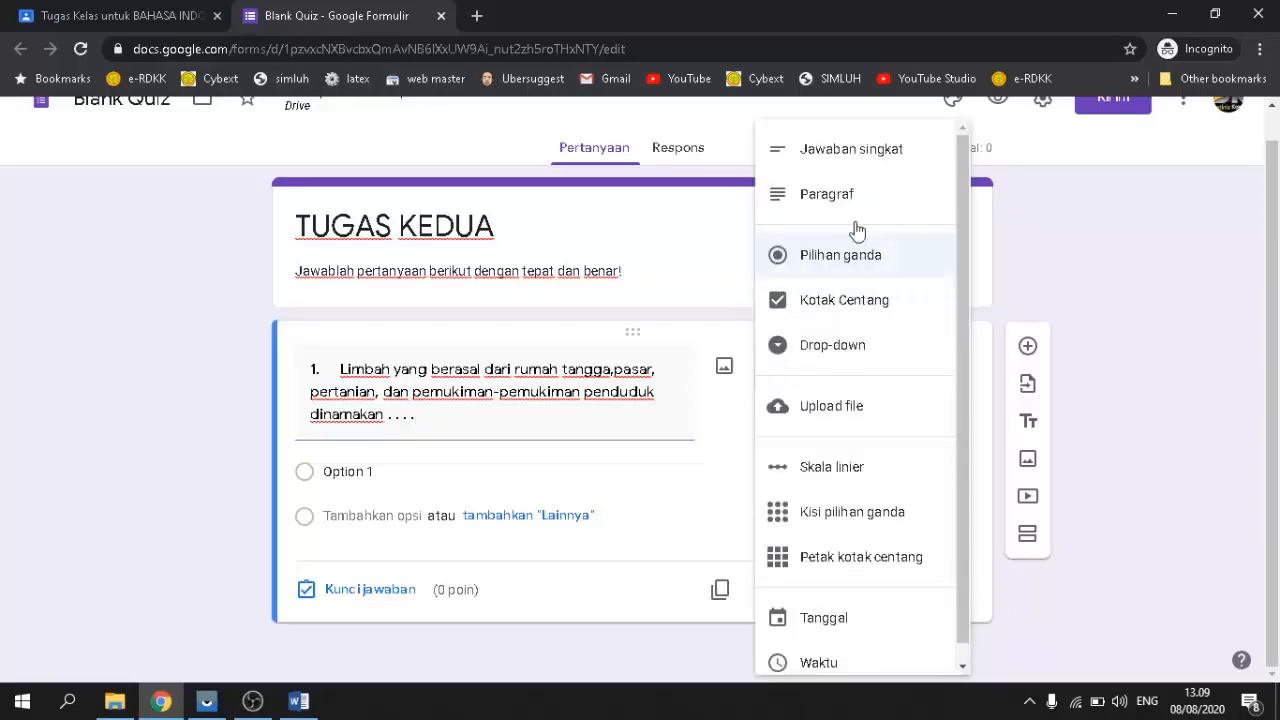
{"action": "left_click", "coordinate": [816, 150]}
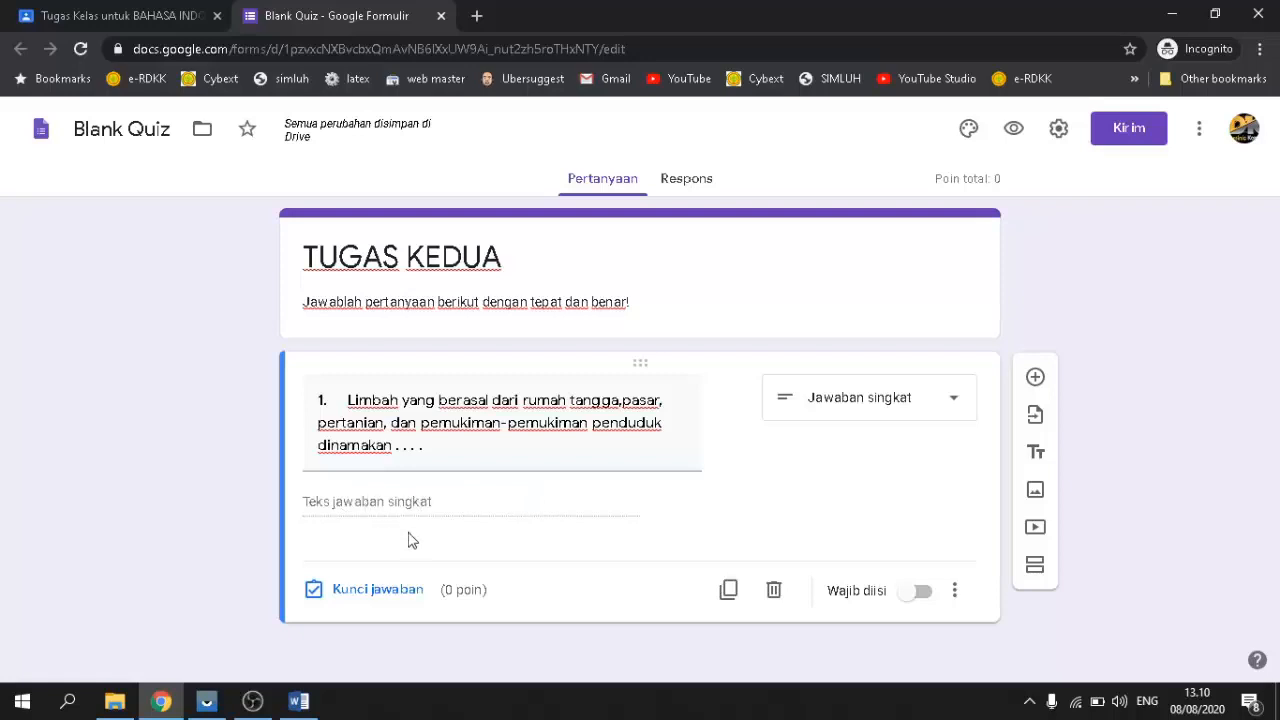
{"action": "left_click", "coordinate": [940, 413]}
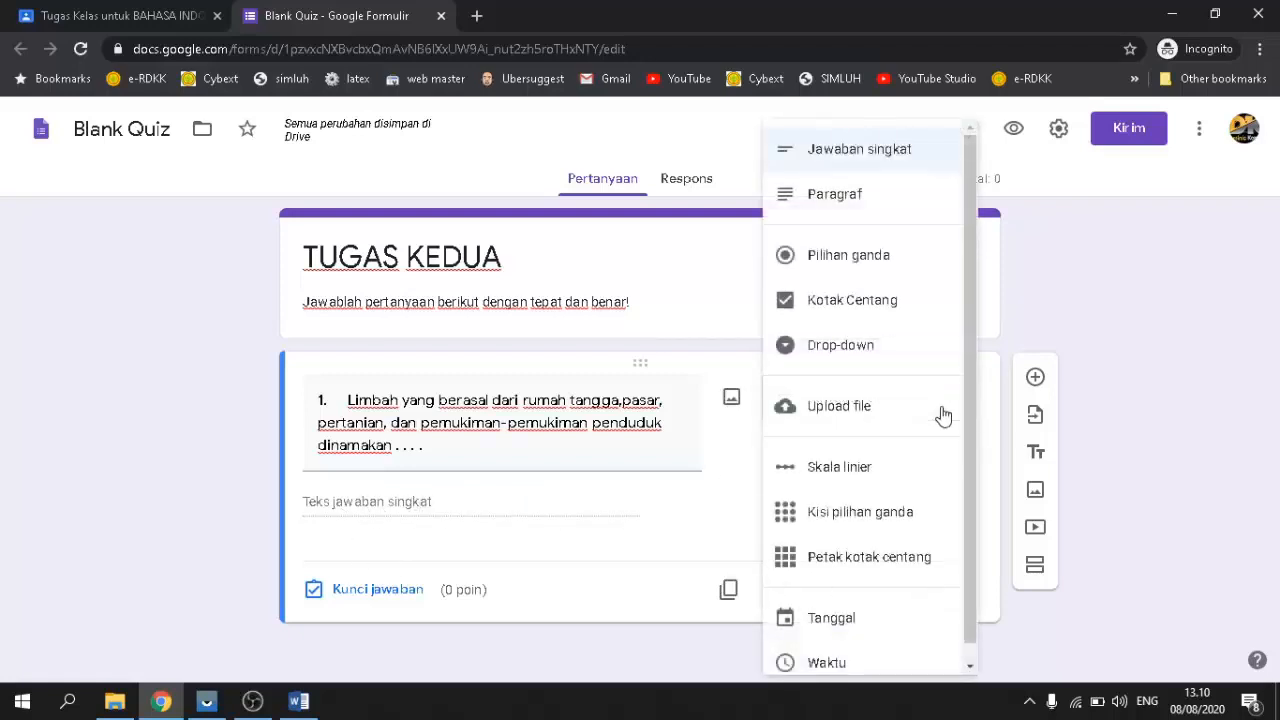
{"action": "left_click", "coordinate": [874, 210]}
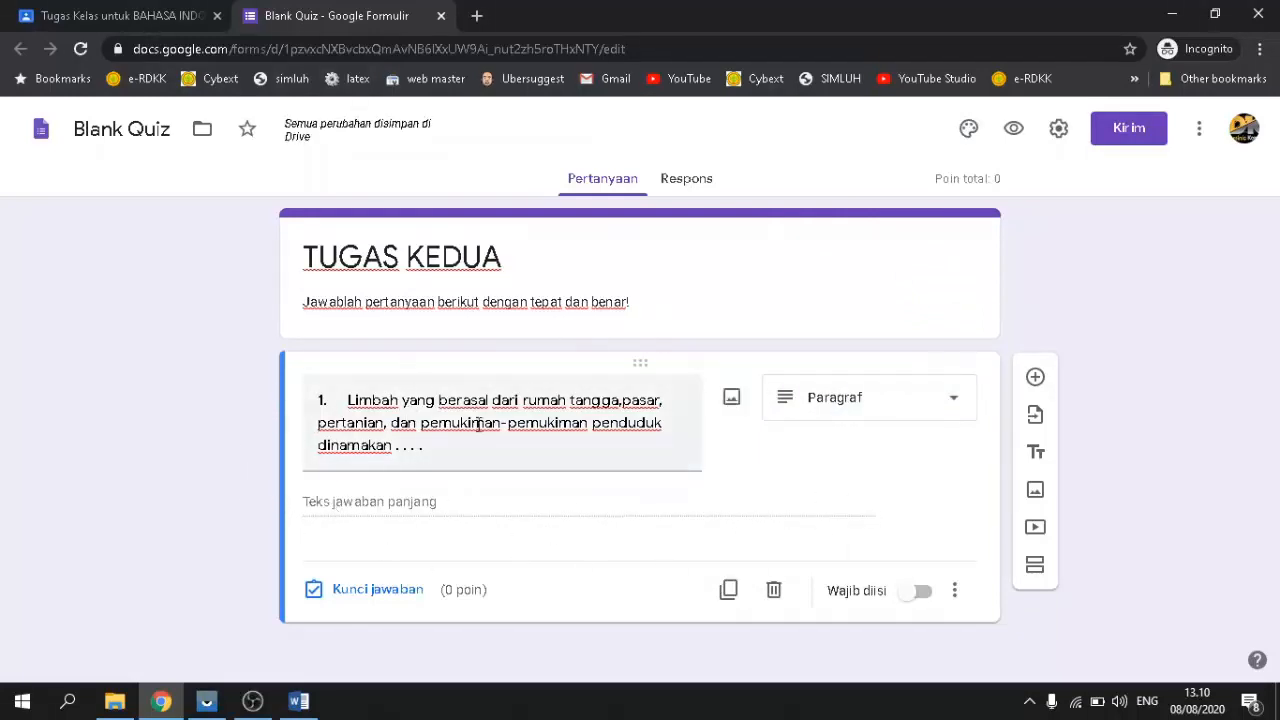
{"action": "left_click", "coordinate": [948, 412]}
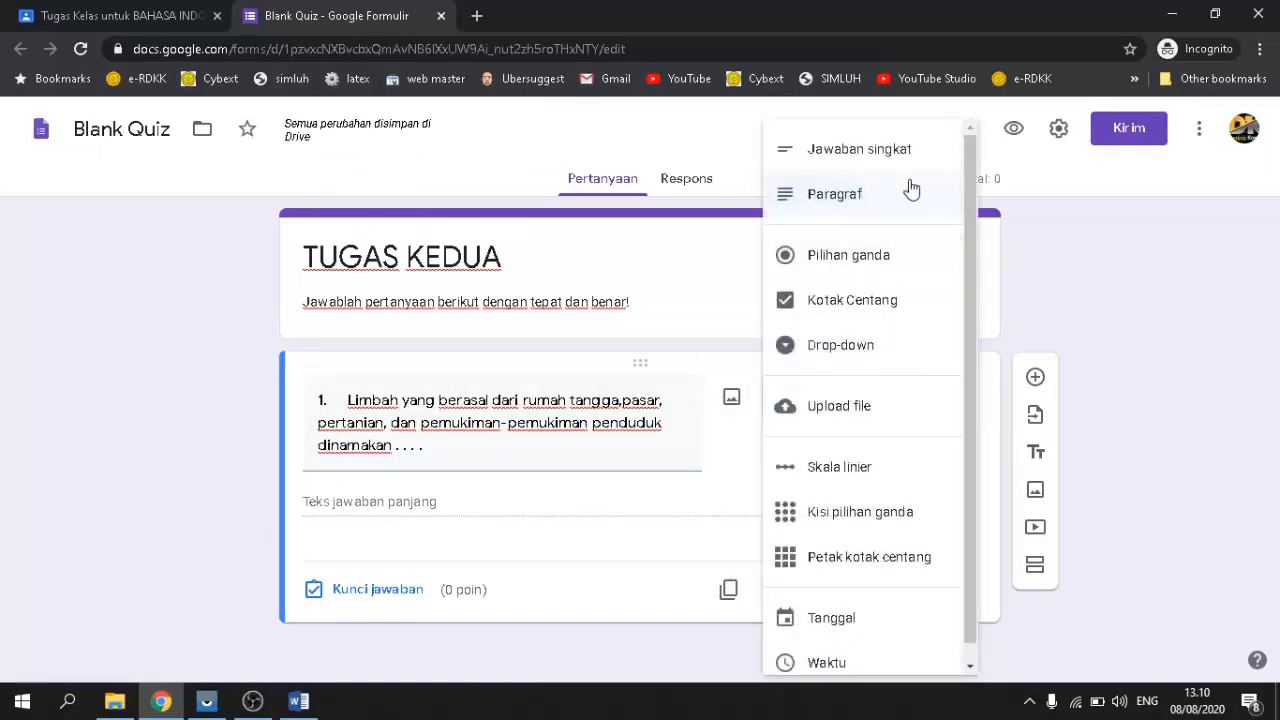
{"action": "left_click", "coordinate": [813, 263]}
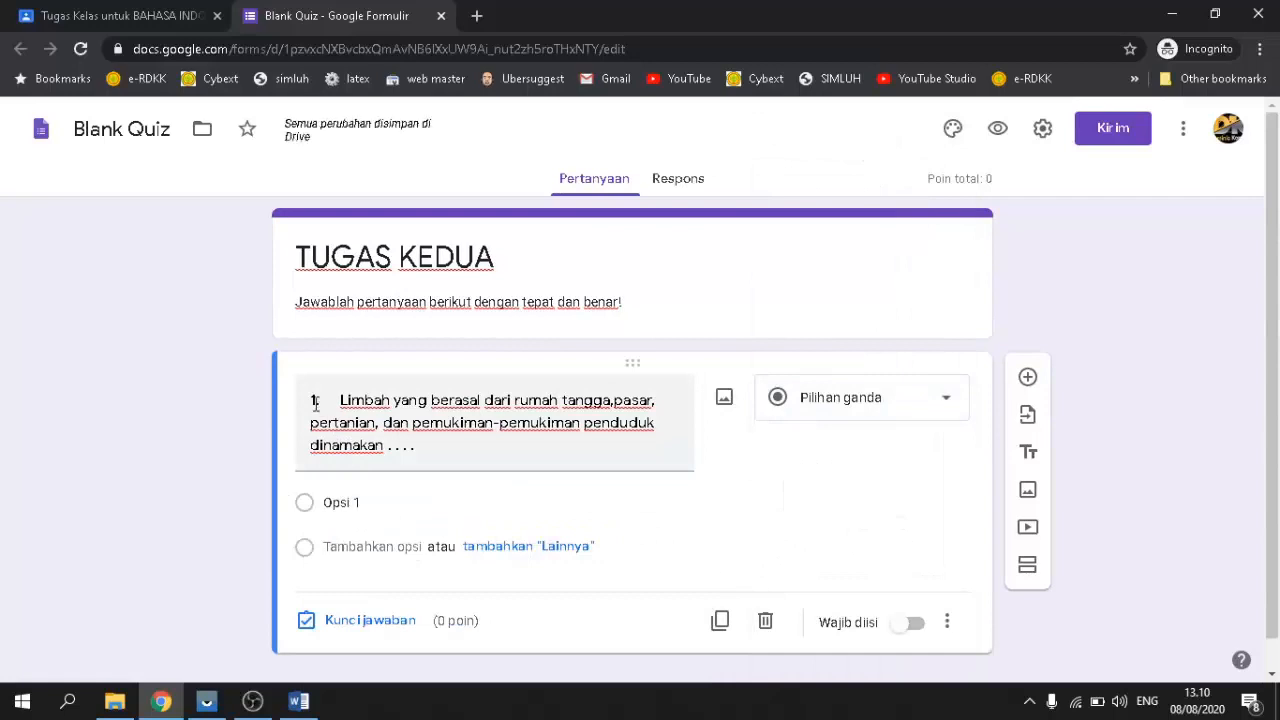
Step: Replace the first answer option with 'Limbah pertanian' copied from the Word exam
{"action": "scroll", "coordinate": [471, 440], "scroll_direction": "down", "scroll_amount": 1}
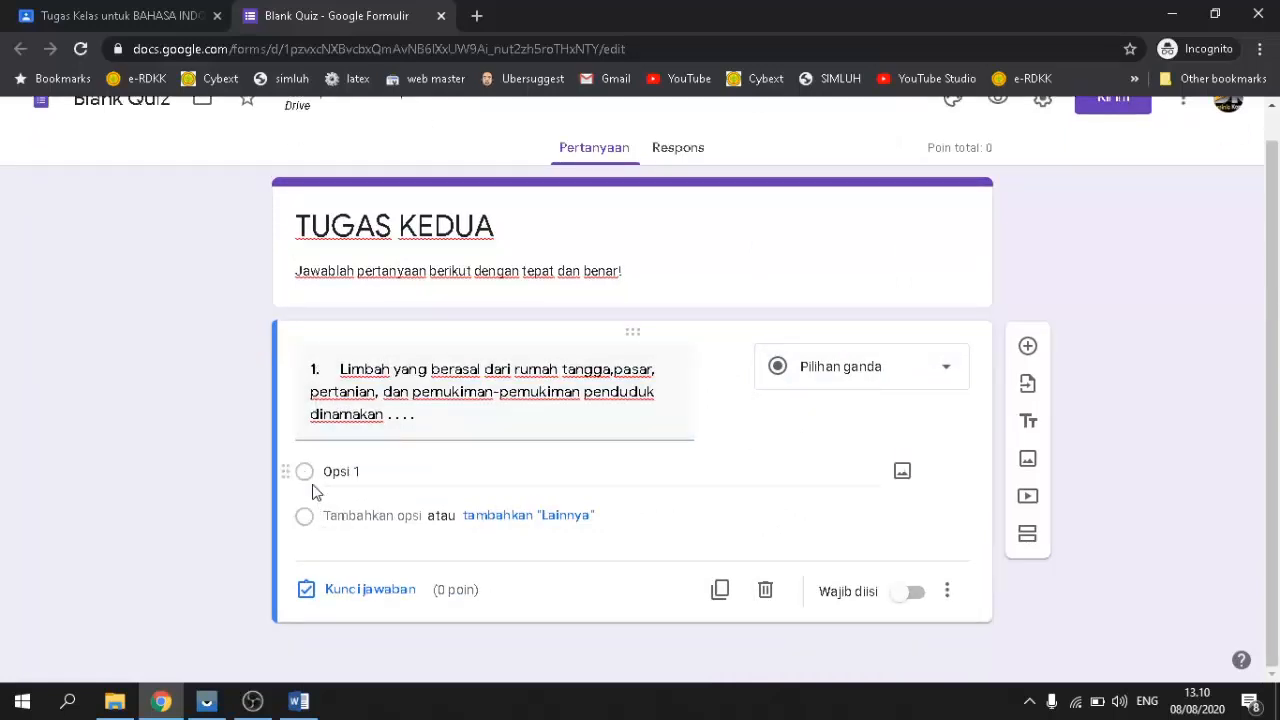
{"action": "left_click", "coordinate": [410, 474]}
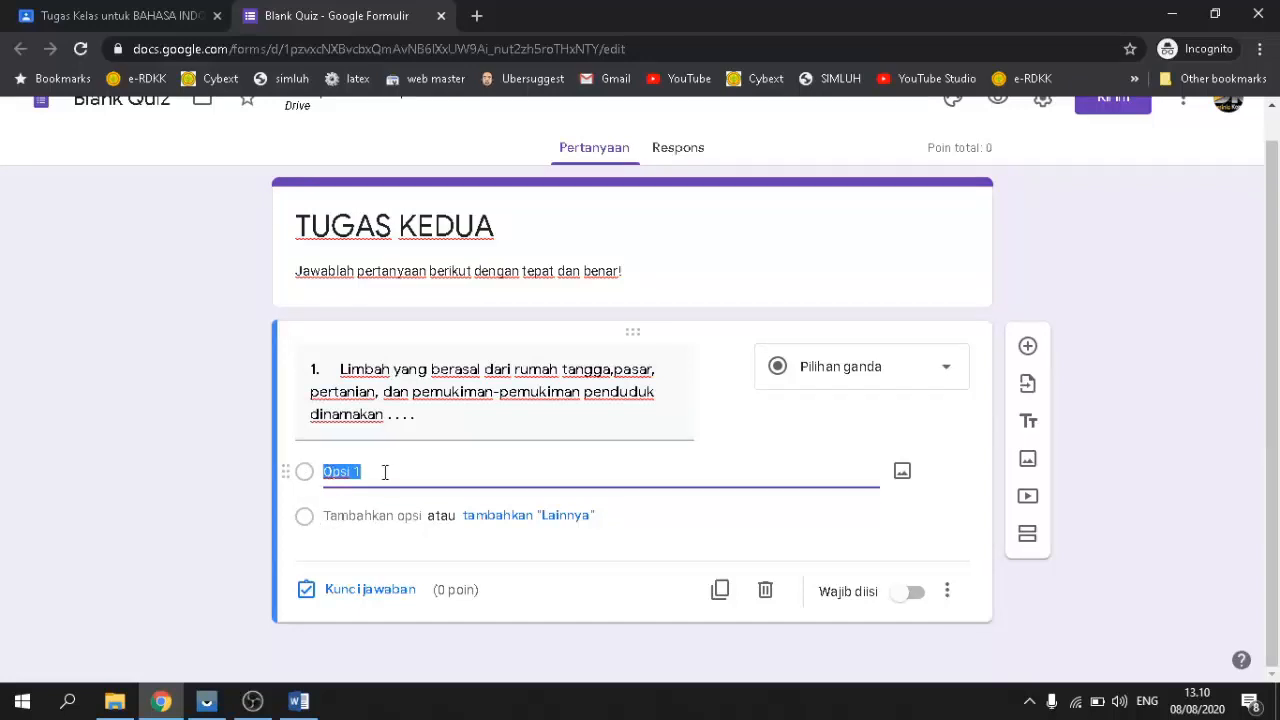
{"action": "key", "text": "BackSpace"}
{"action": "left_click", "coordinate": [298, 700]}
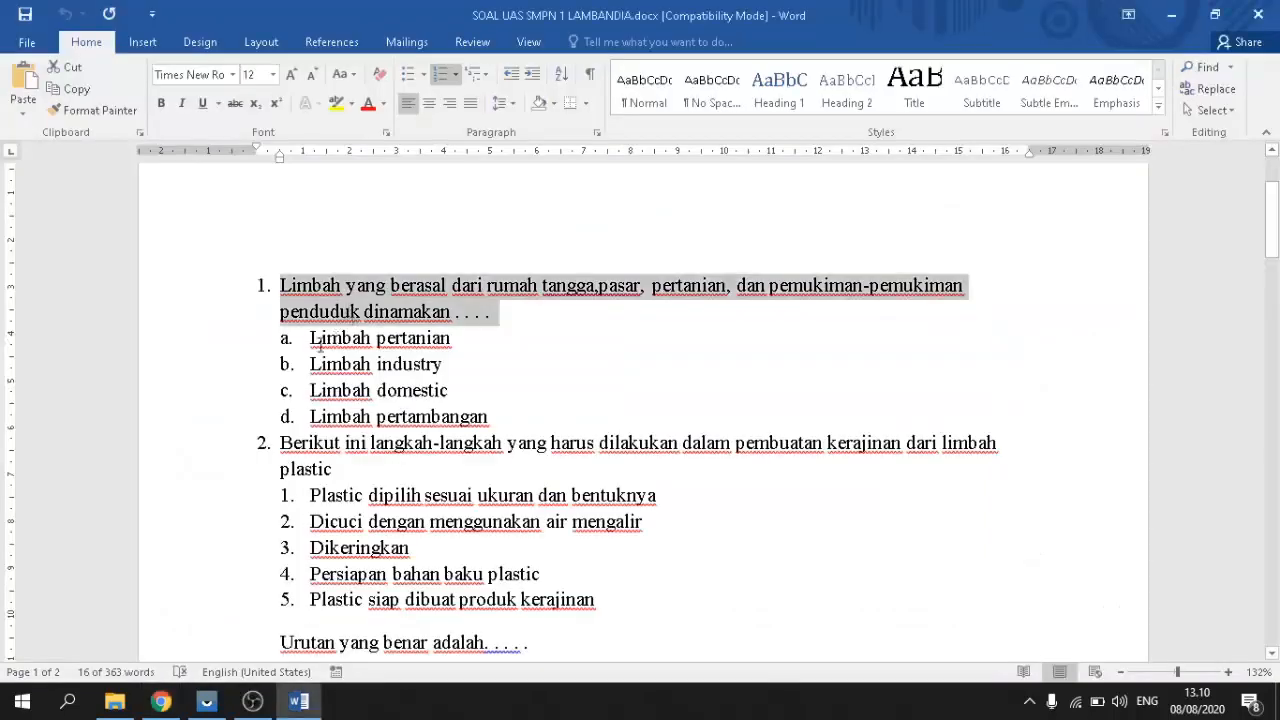
{"action": "left_click_drag", "start_coordinate": [309, 338], "coordinate": [453, 338]}
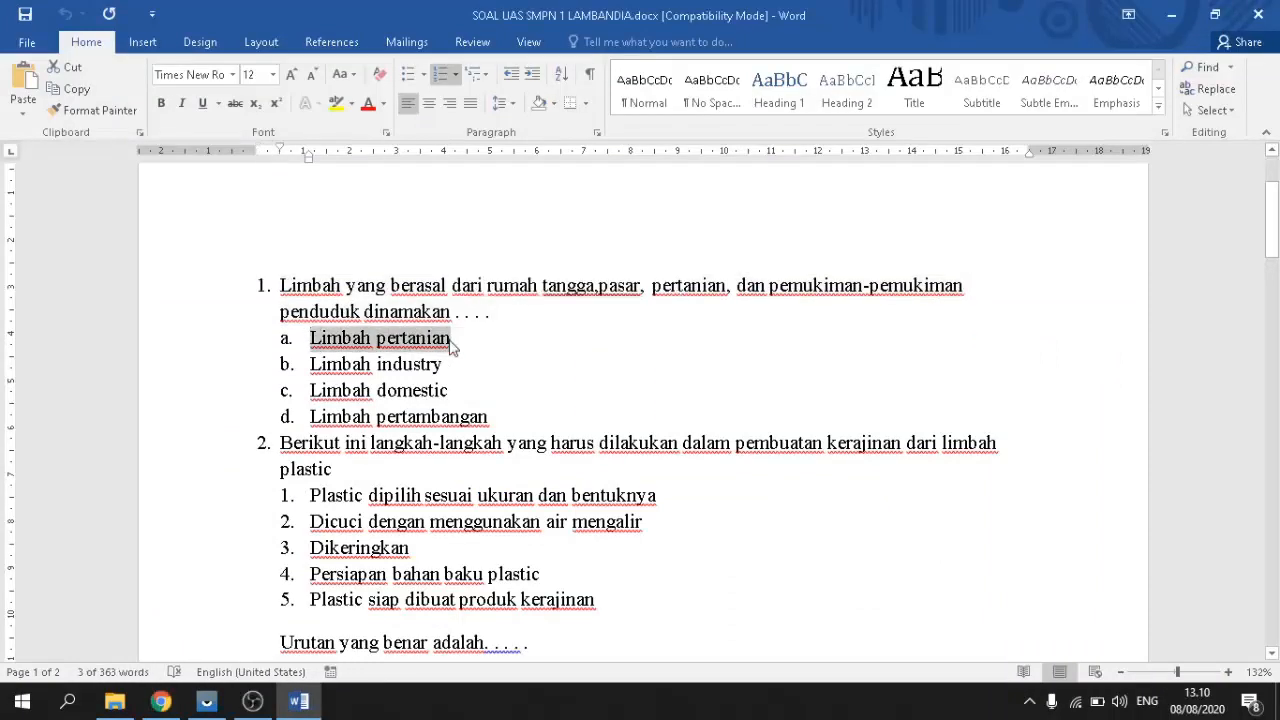
{"action": "left_click", "coordinate": [160, 700]}
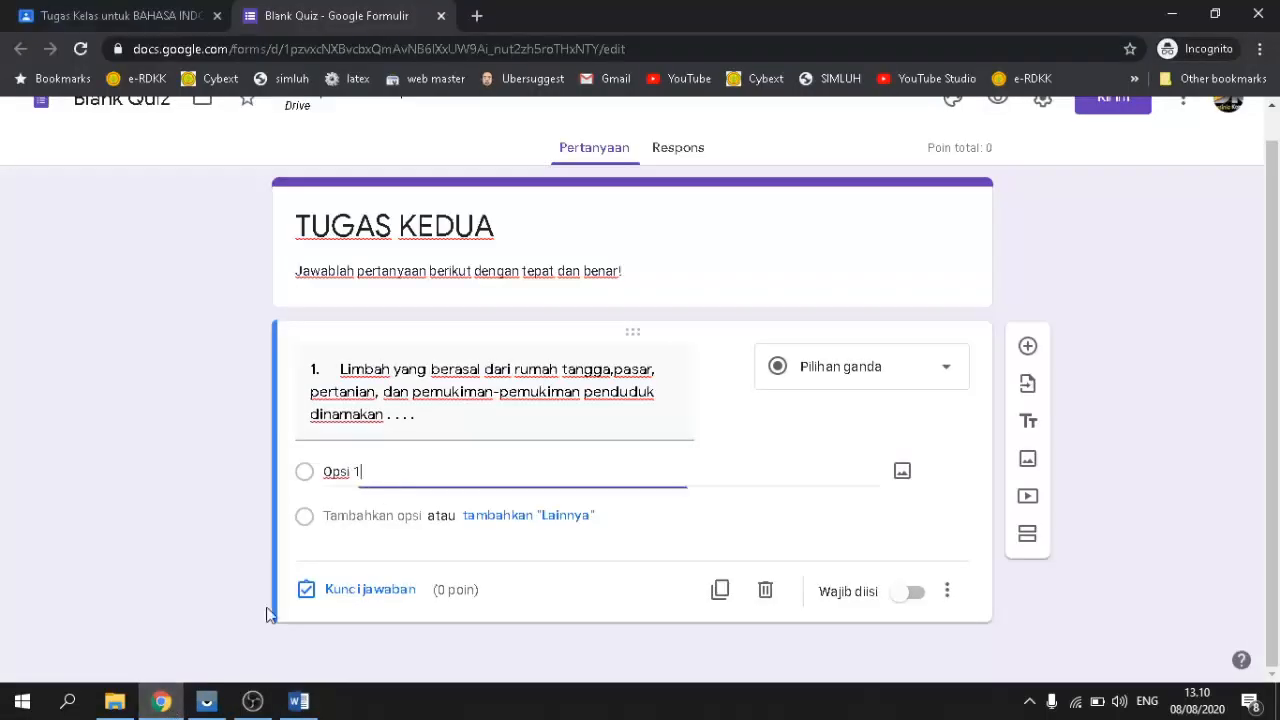
{"action": "left_click_drag", "start_coordinate": [394, 478], "coordinate": [335, 471]}
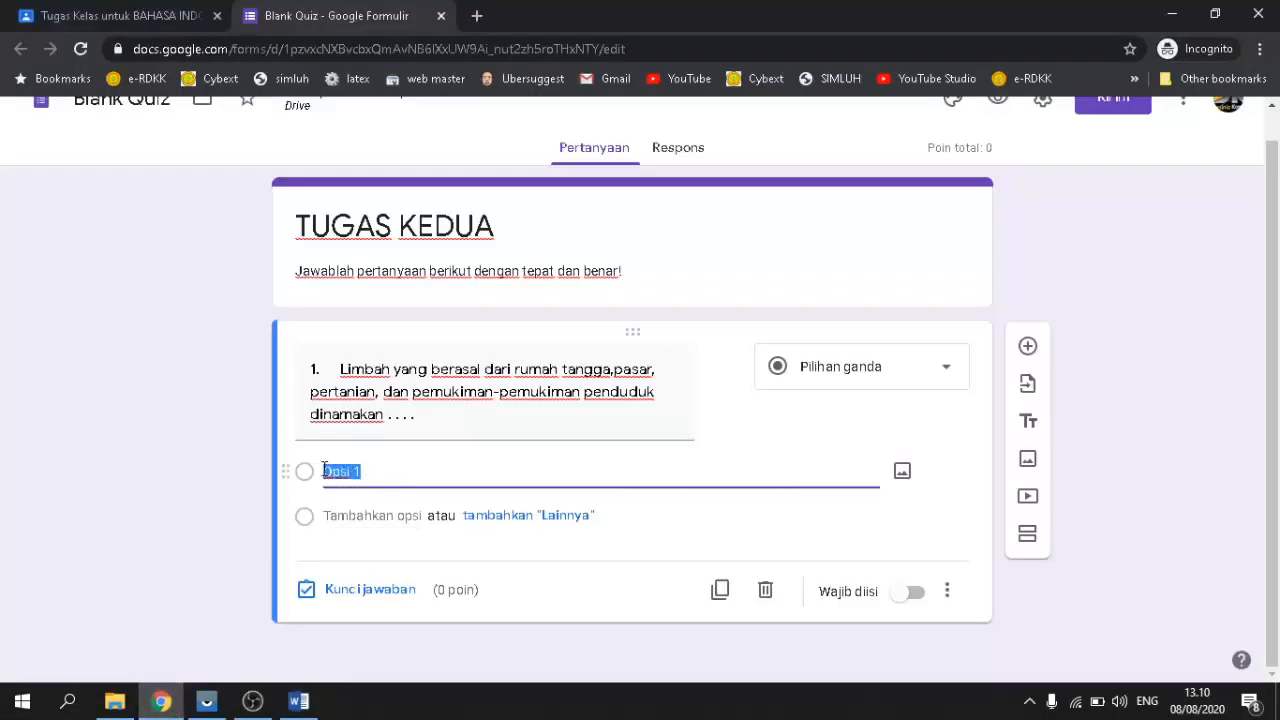
{"action": "key", "text": "ctrl+v"}
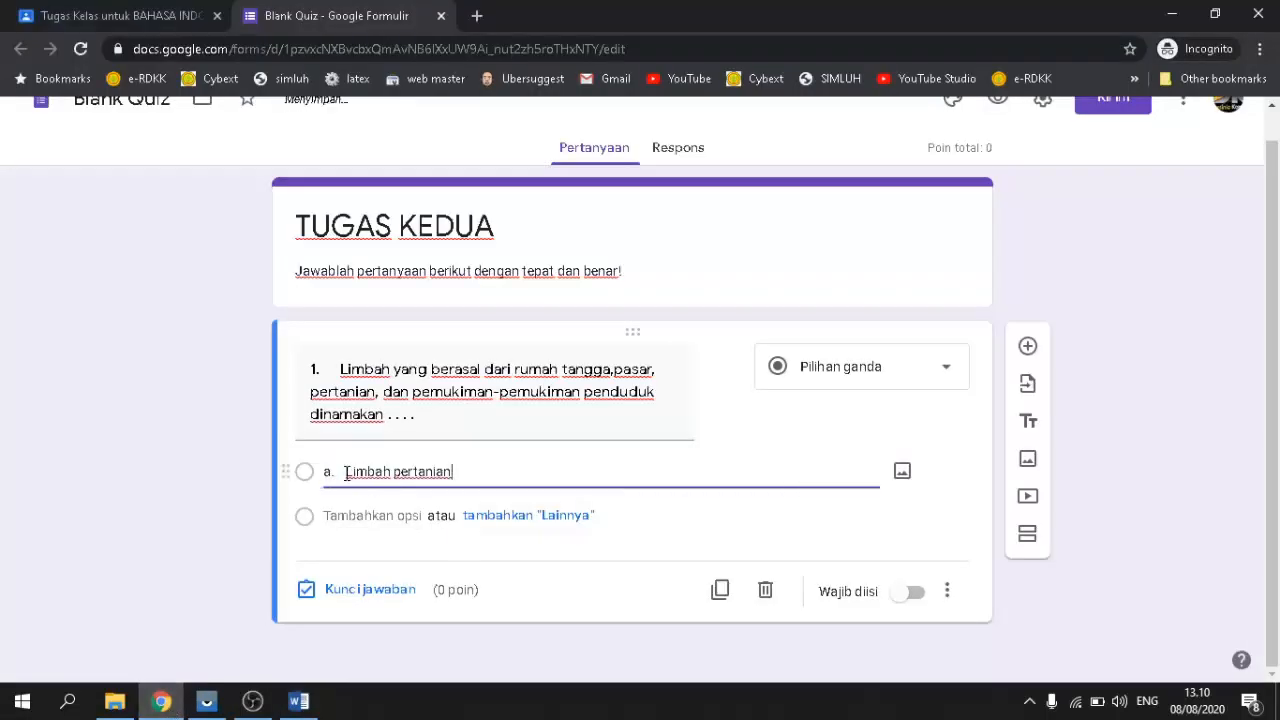
{"action": "left_click", "coordinate": [678, 556]}
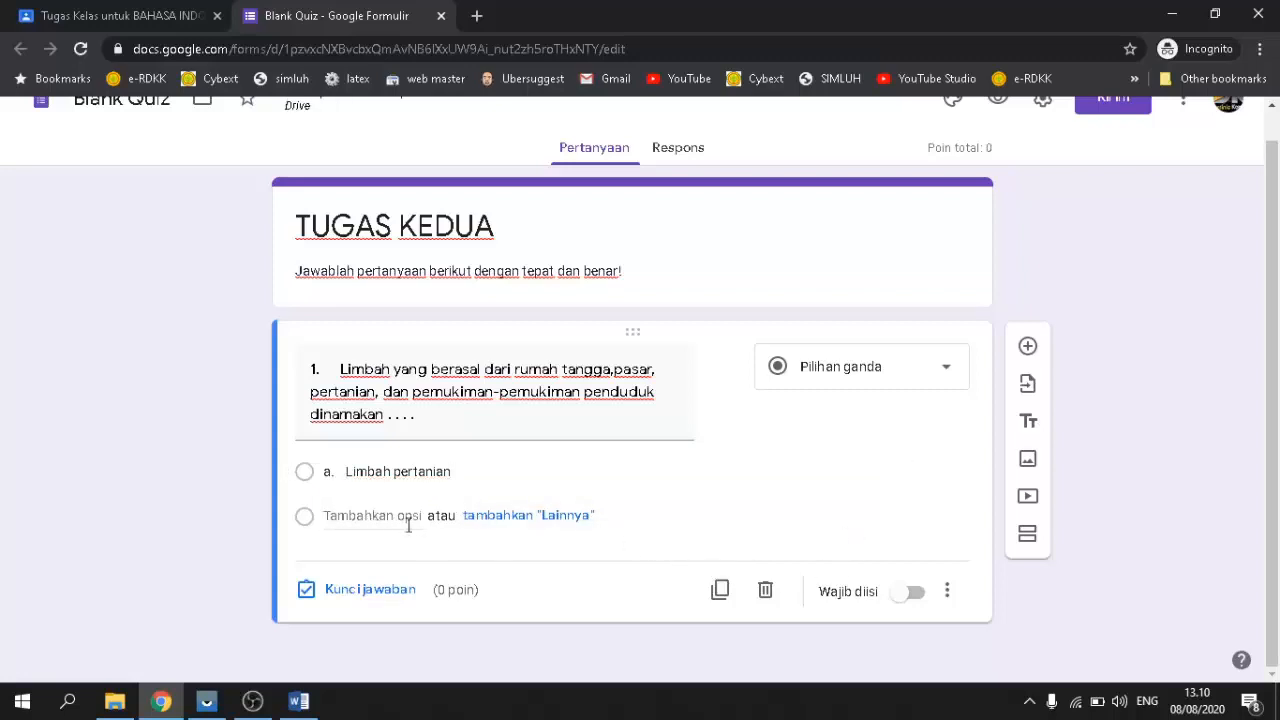
Step: Add options 'Limbah industry' and 'Limbah domestic' copied from the exam document
{"action": "left_click", "coordinate": [328, 516]}
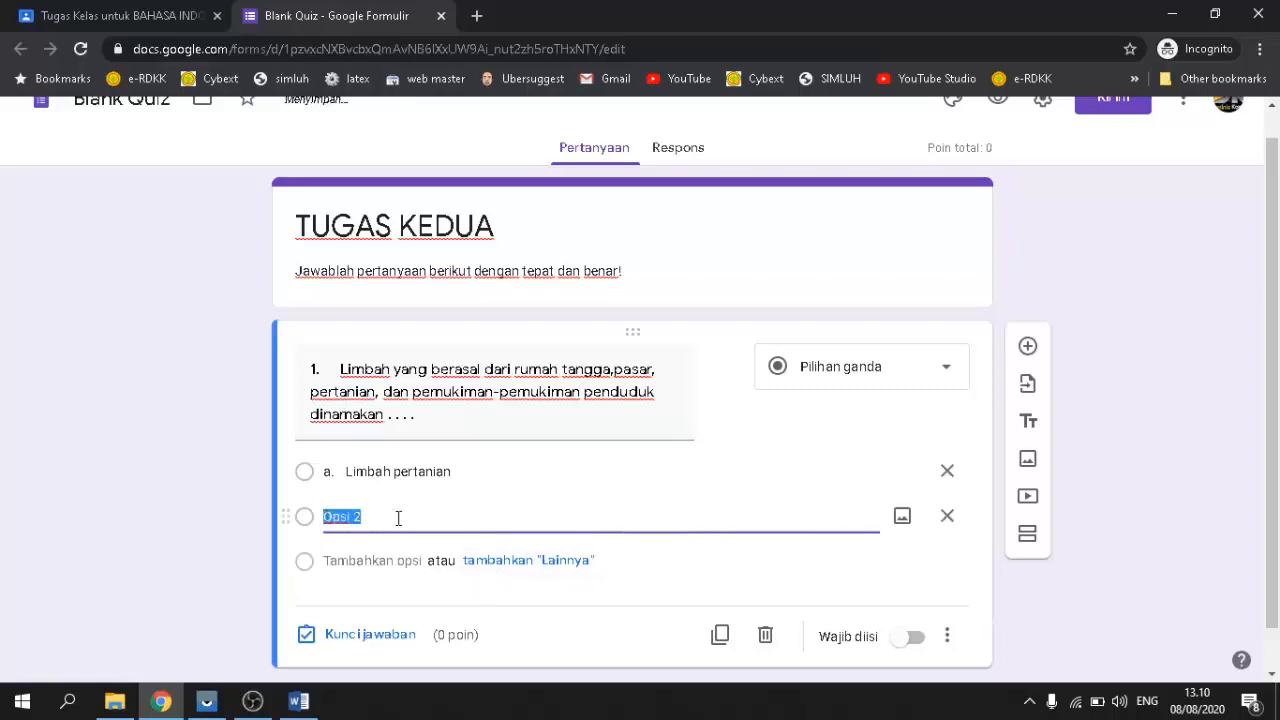
{"action": "left_click", "coordinate": [299, 701]}
{"action": "left_click_drag", "start_coordinate": [441, 368], "coordinate": [329, 364]}
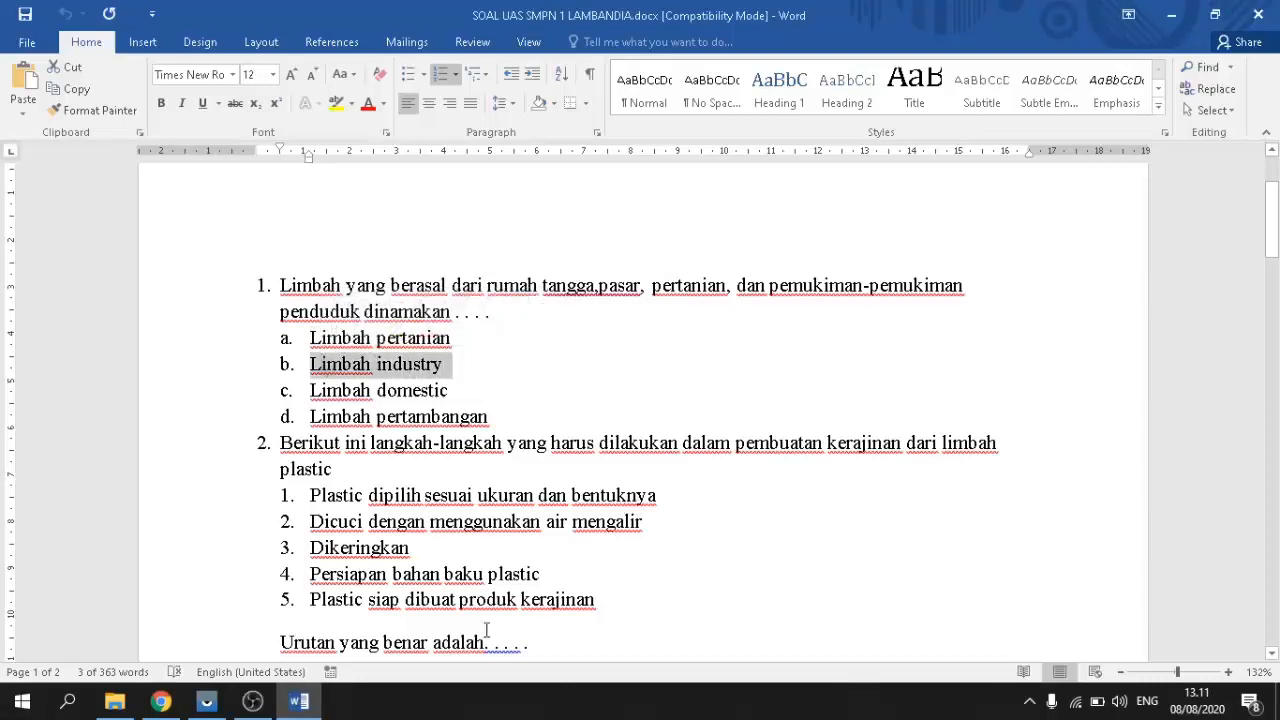
{"action": "left_click", "coordinate": [160, 701]}
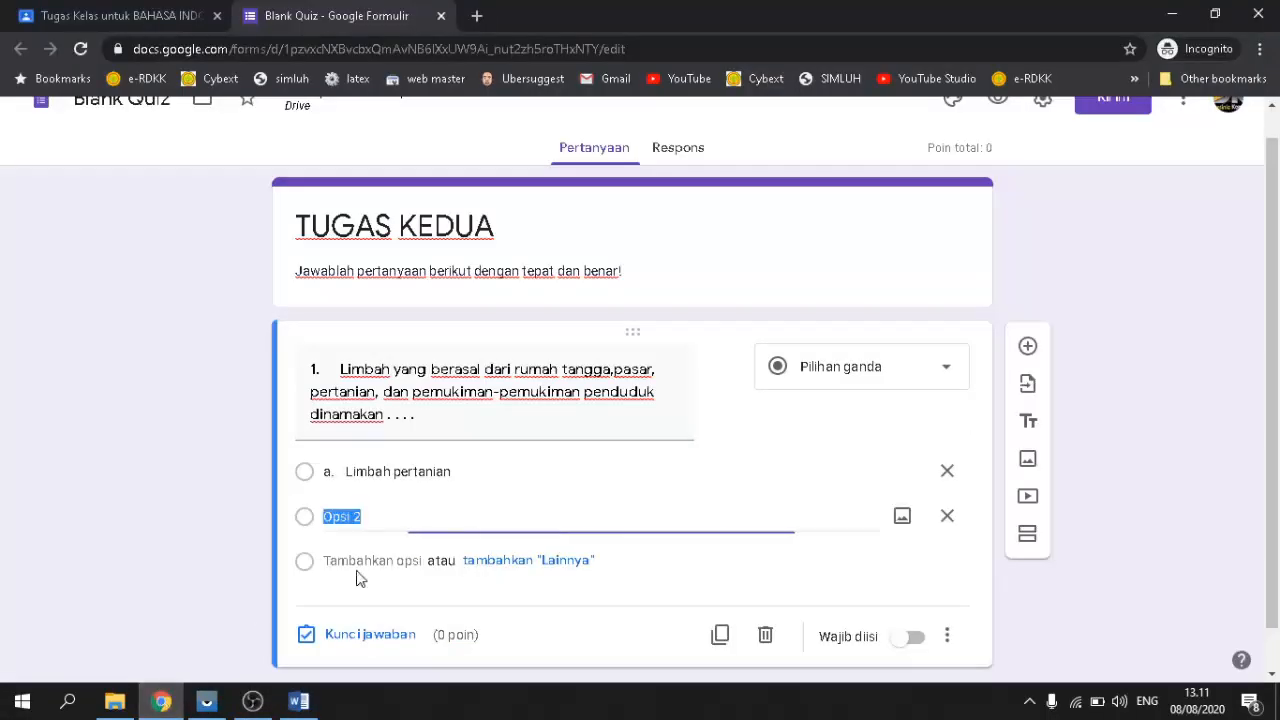
{"action": "type", "text": "b.\tLimbah industry"}
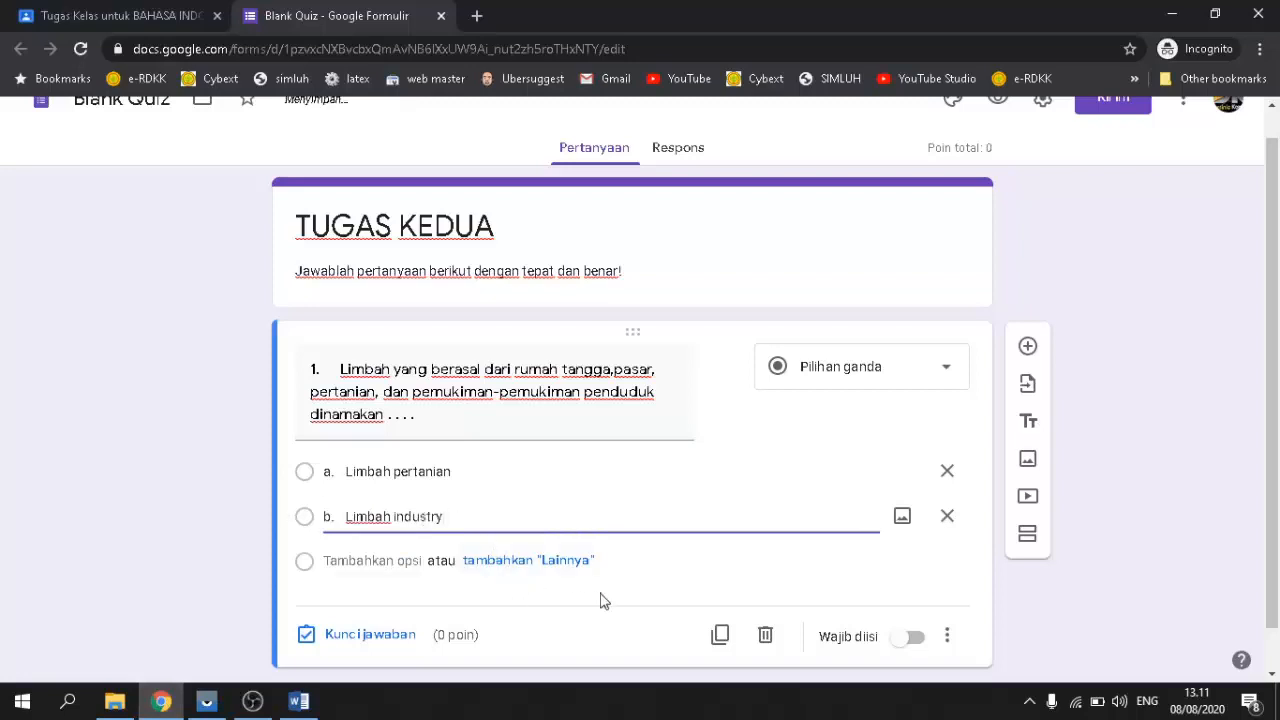
{"action": "left_click", "coordinate": [370, 563]}
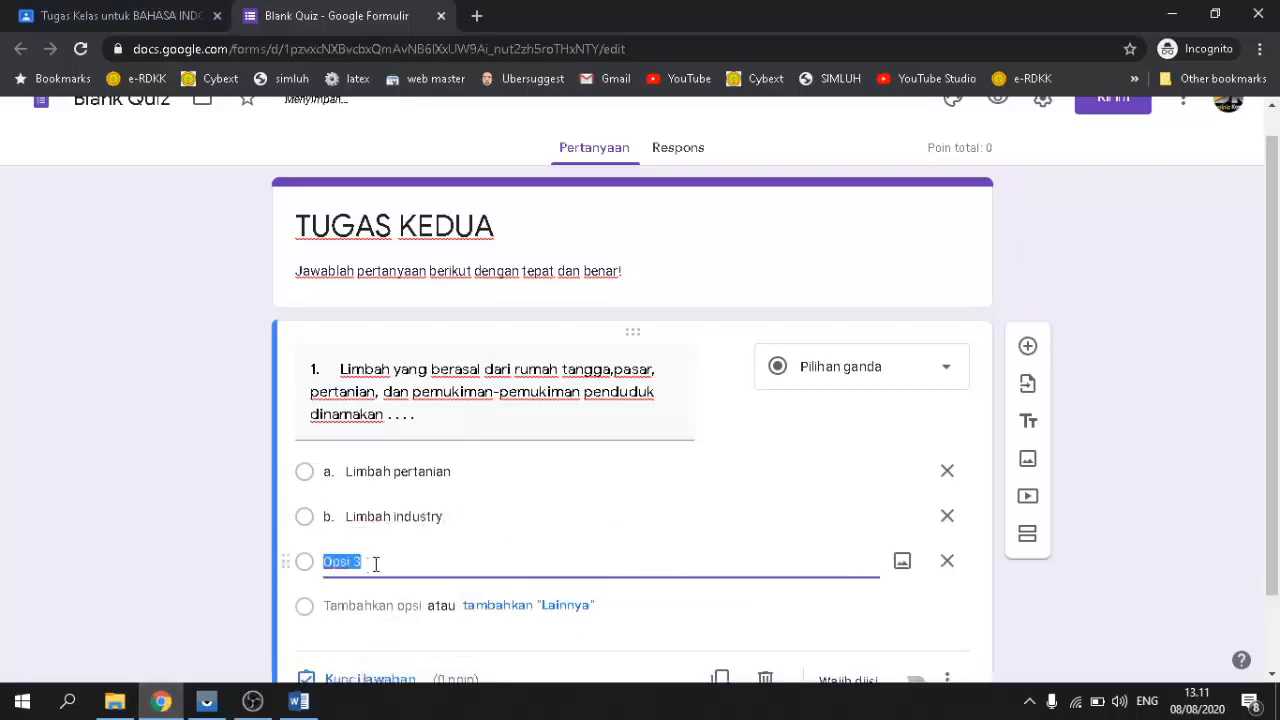
{"action": "left_click", "coordinate": [298, 701]}
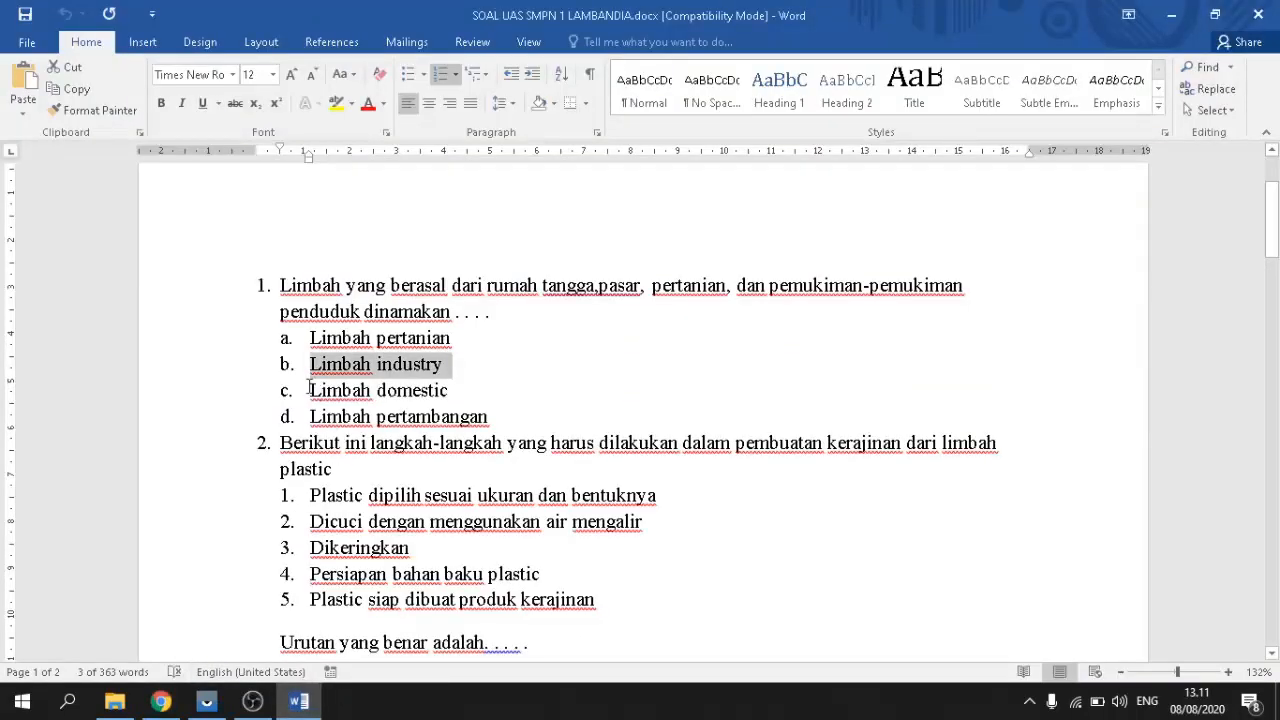
{"action": "left_click_drag", "start_coordinate": [310, 389], "coordinate": [451, 389]}
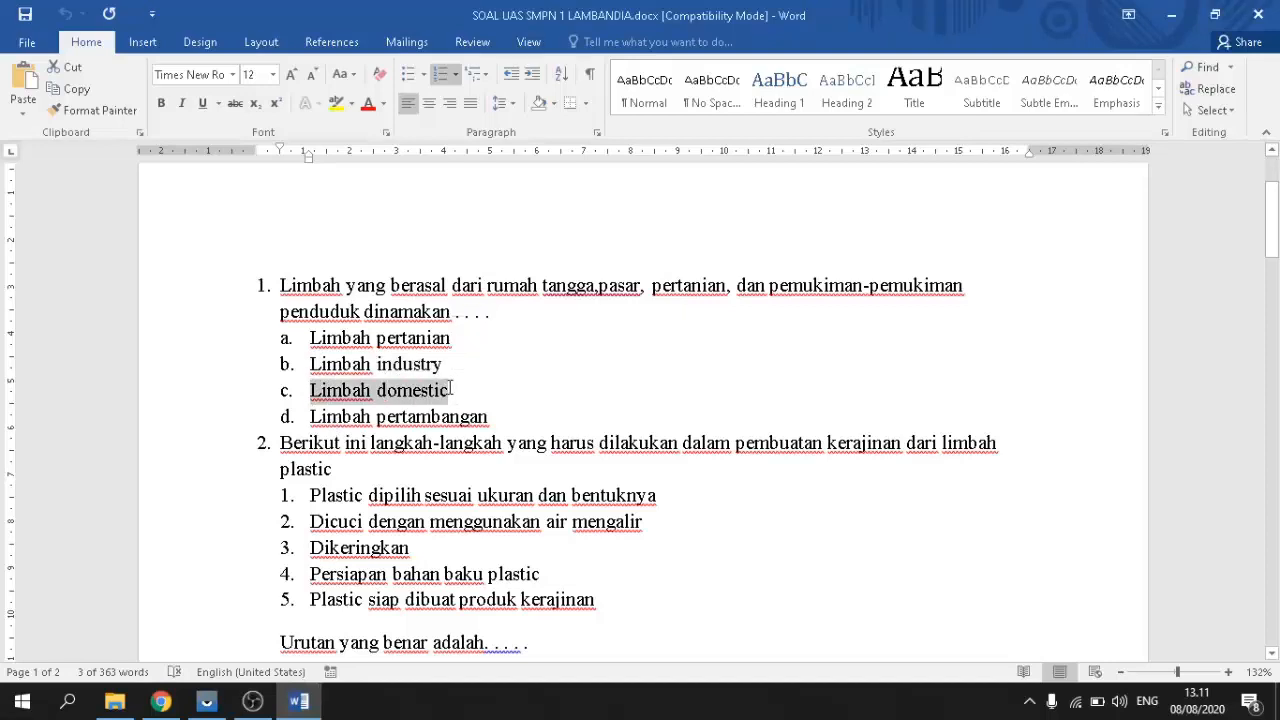
{"action": "left_click", "coordinate": [160, 701]}
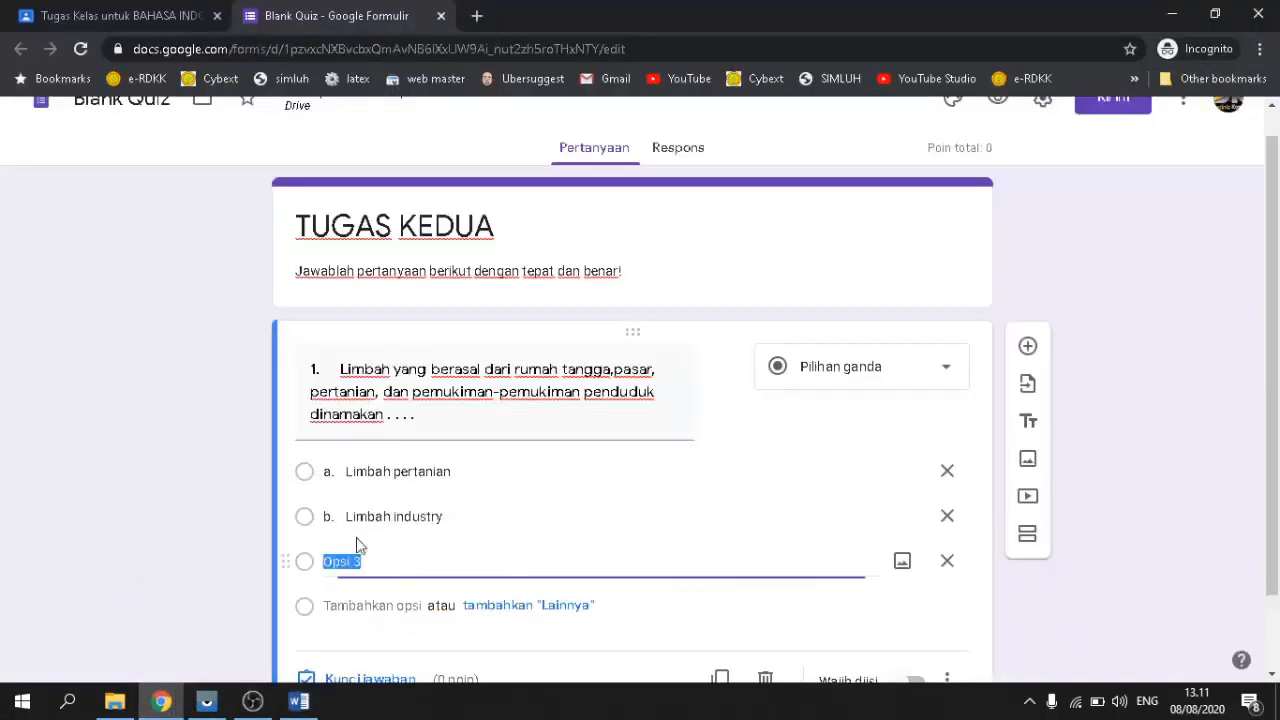
{"action": "type", "text": "c.\tLimbah domestic"}
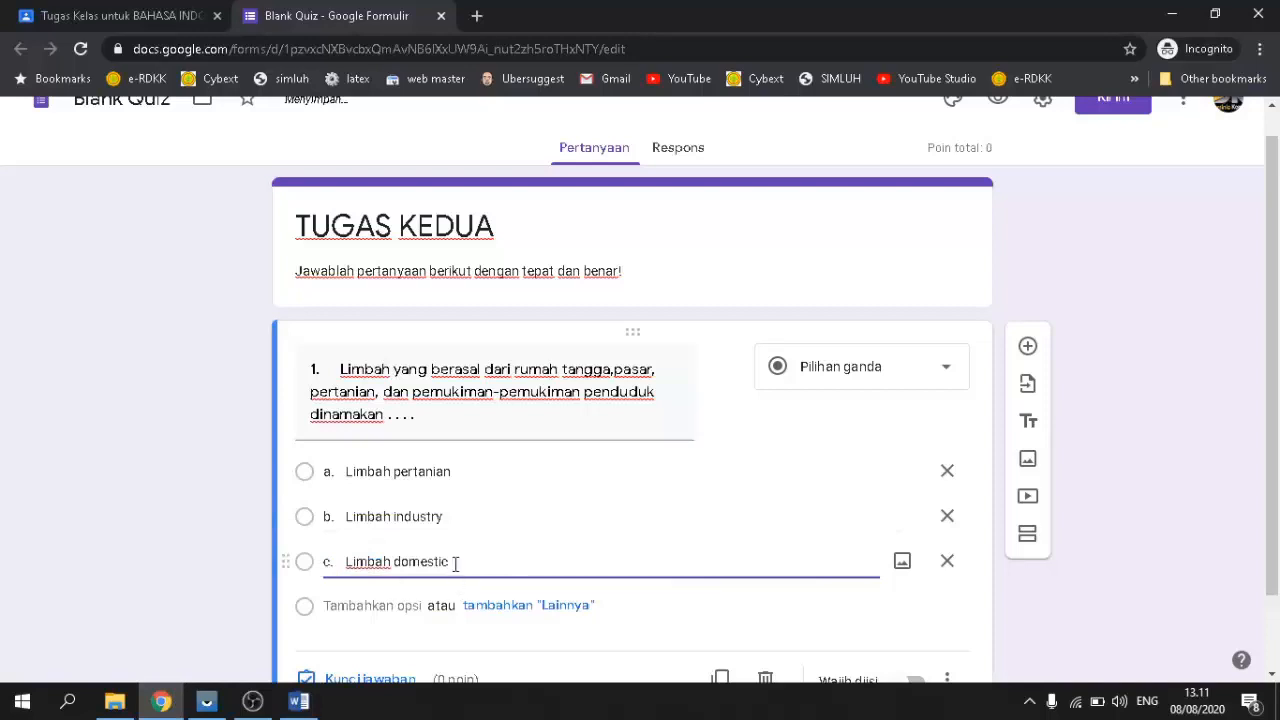
Step: Add the fourth option 'Limbah pertambangan' and make question 1 required
{"action": "scroll", "coordinate": [455, 563], "scroll_direction": "down", "scroll_amount": 1}
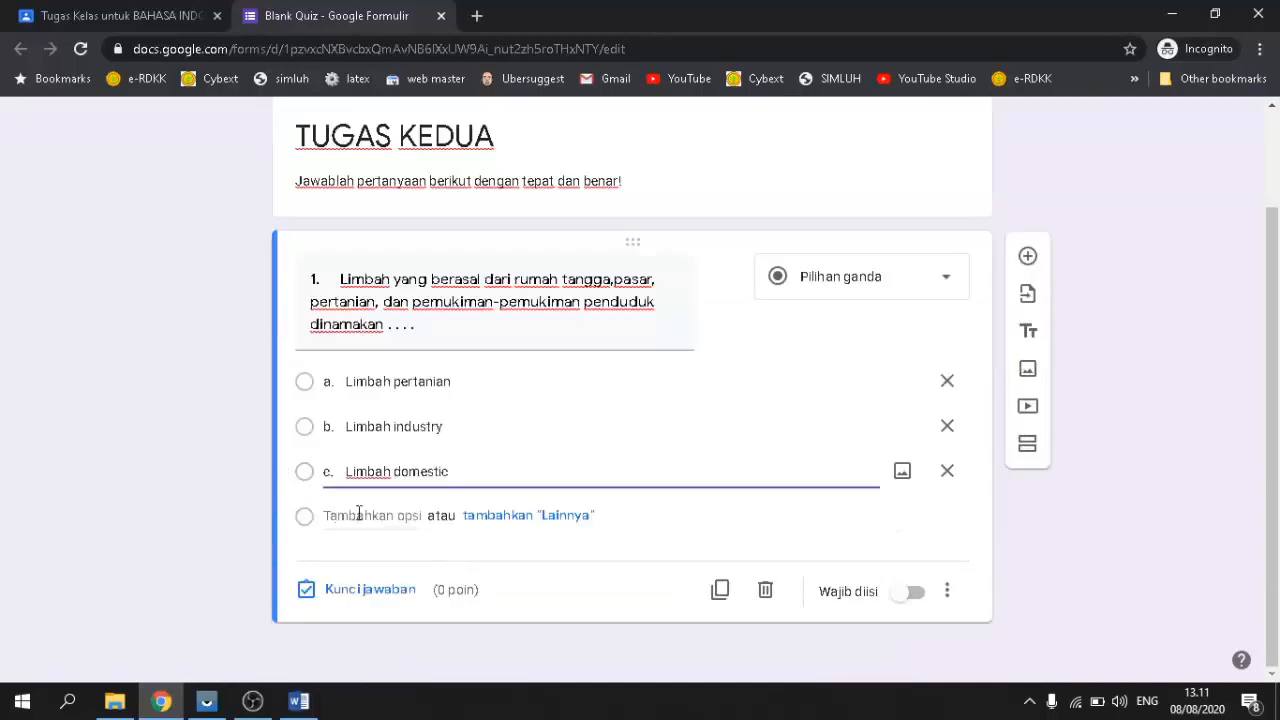
{"action": "left_click", "coordinate": [358, 515]}
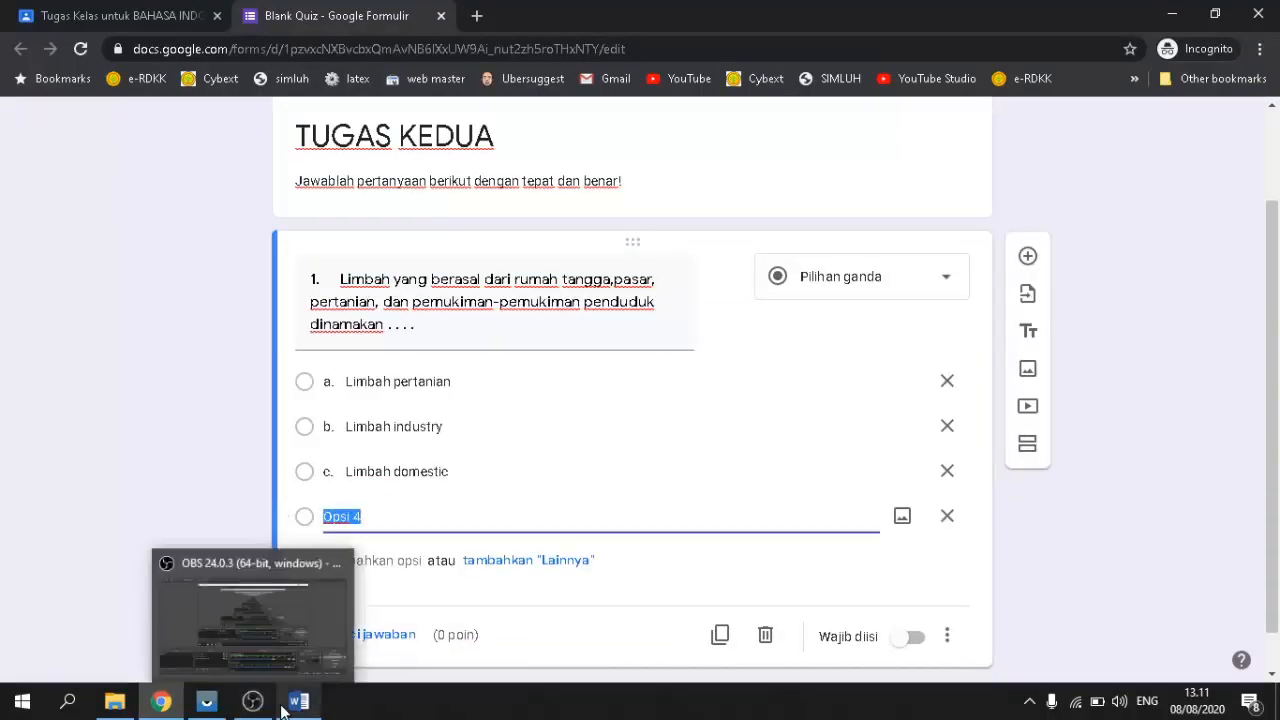
{"action": "left_click", "coordinate": [298, 702]}
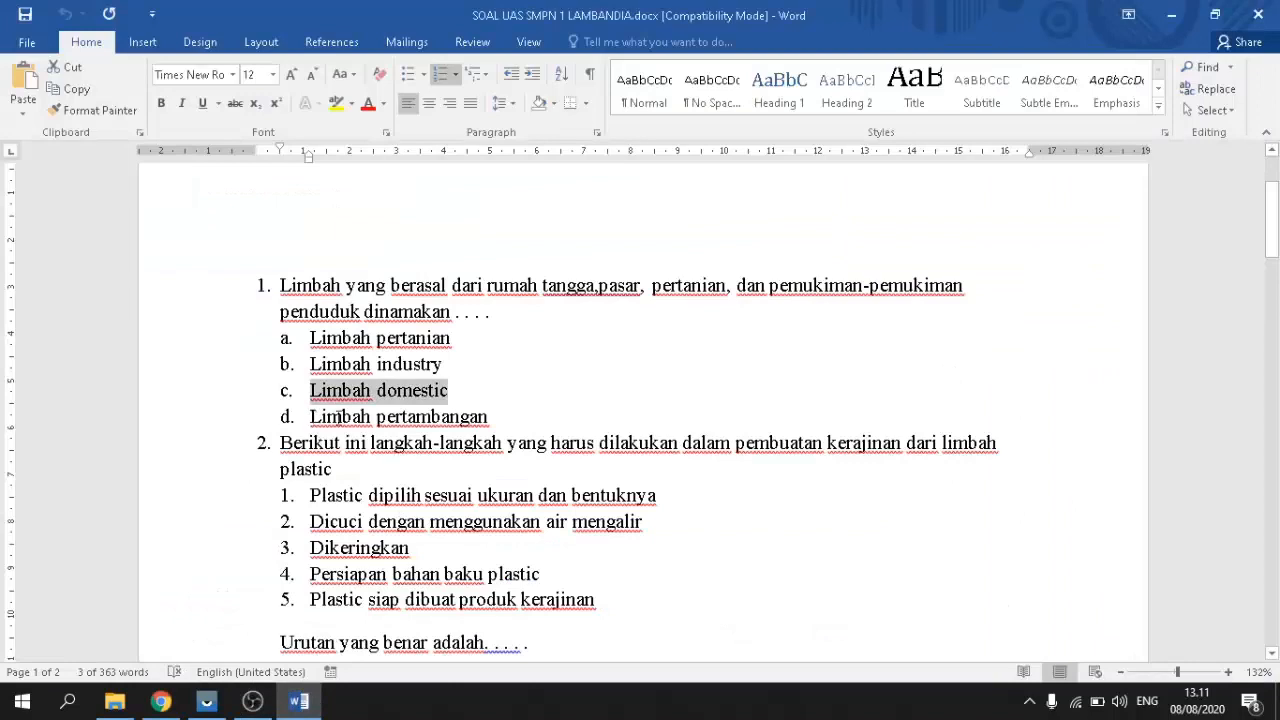
{"action": "left_click_drag", "start_coordinate": [338, 417], "coordinate": [465, 422]}
{"action": "key", "text": "ctrl+c"}
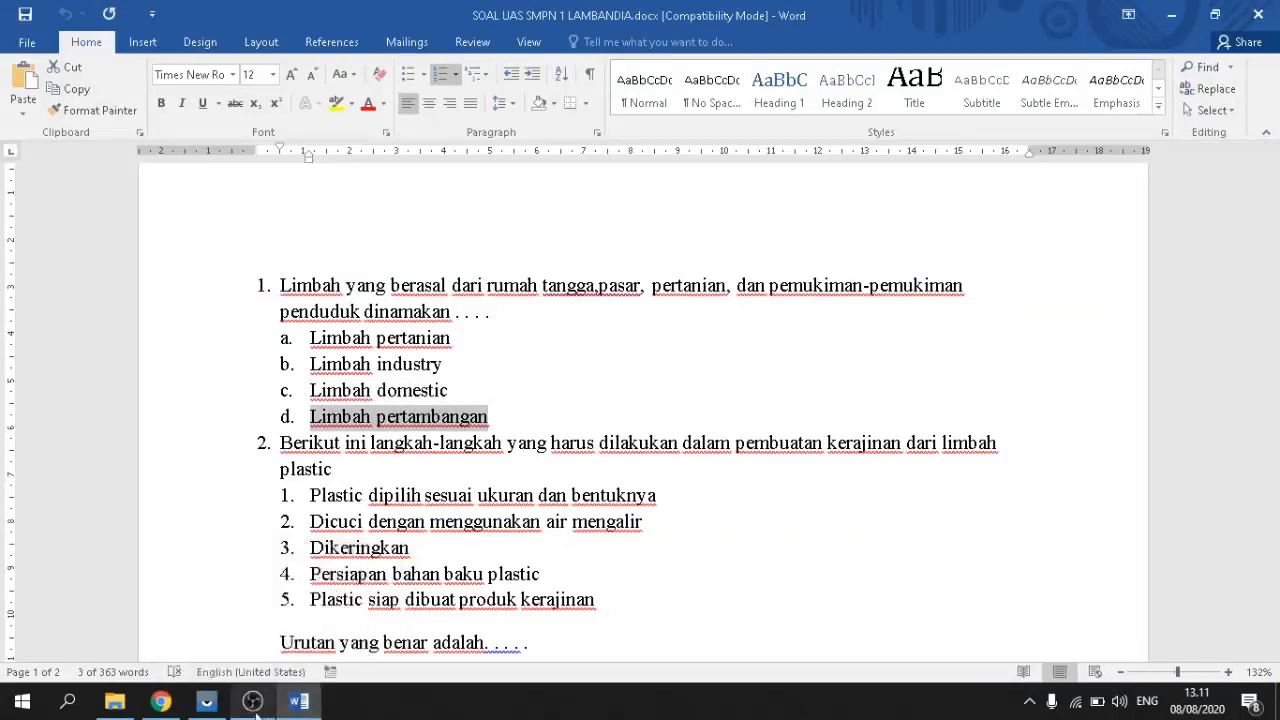
{"action": "left_click", "coordinate": [336, 545]}
{"action": "key", "text": "ctrl+v"}
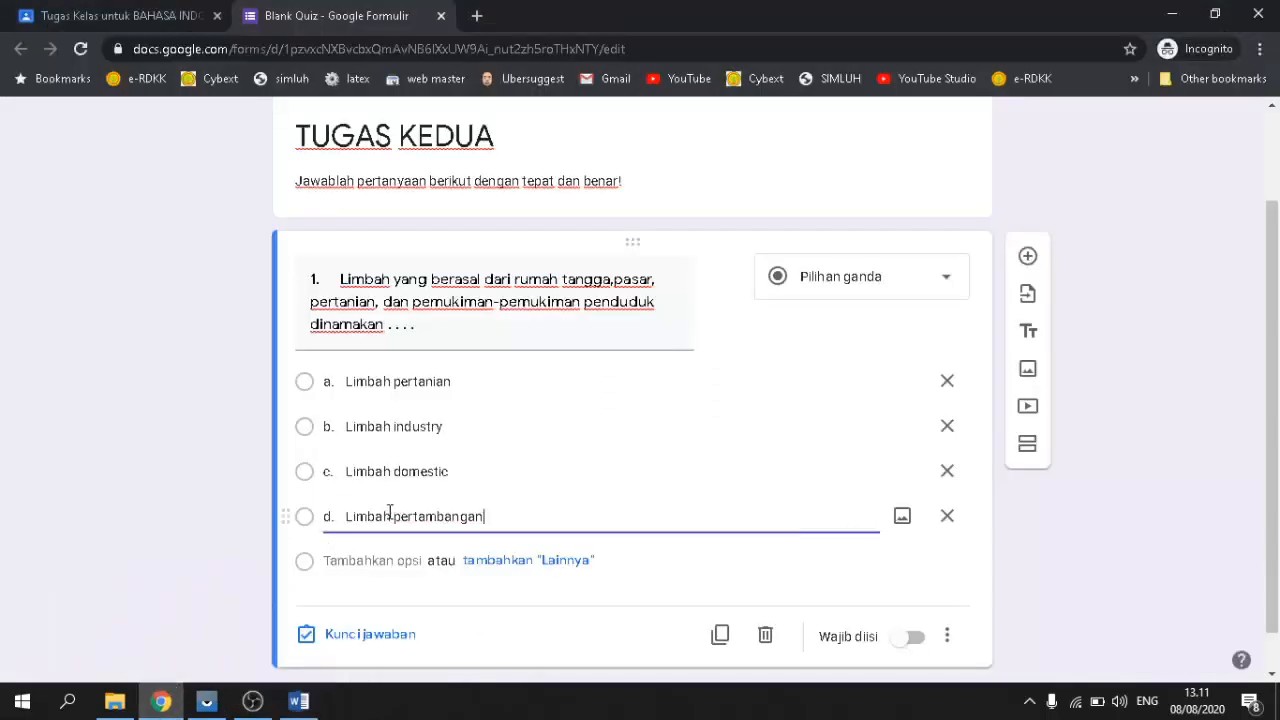
{"action": "scroll", "coordinate": [580, 477], "scroll_direction": "down", "scroll_amount": 1}
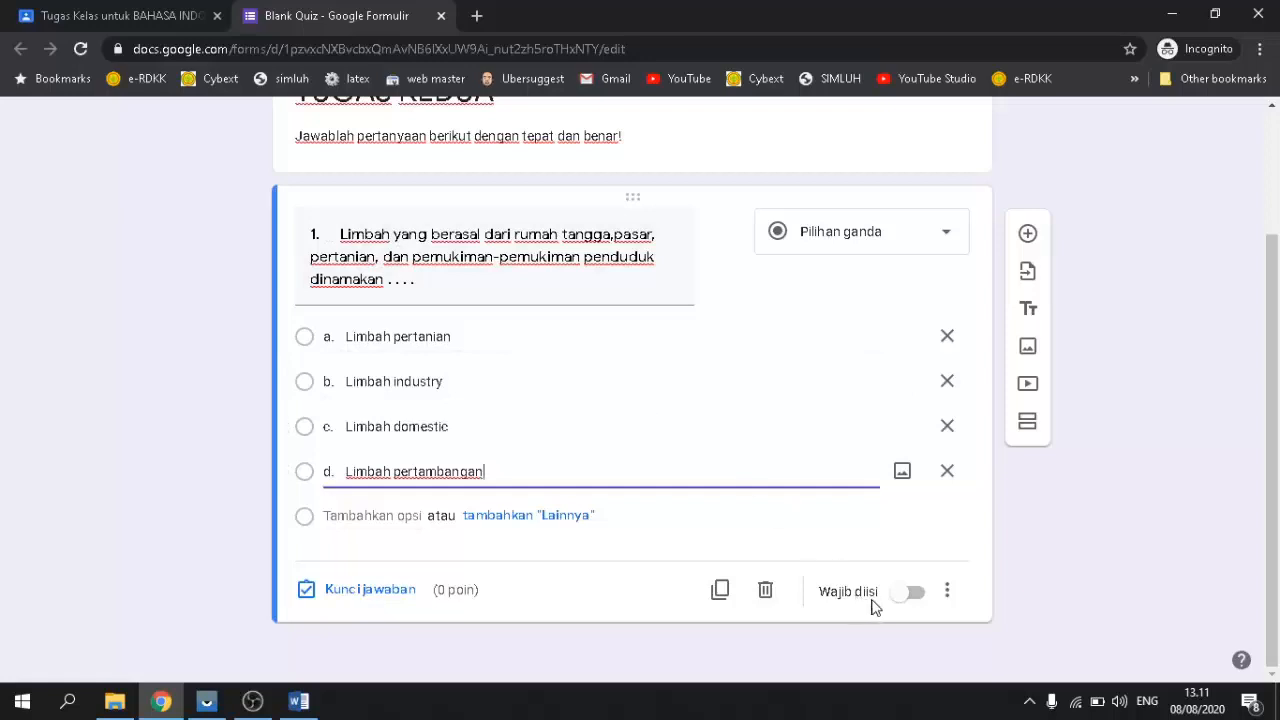
{"action": "left_click", "coordinate": [910, 598]}
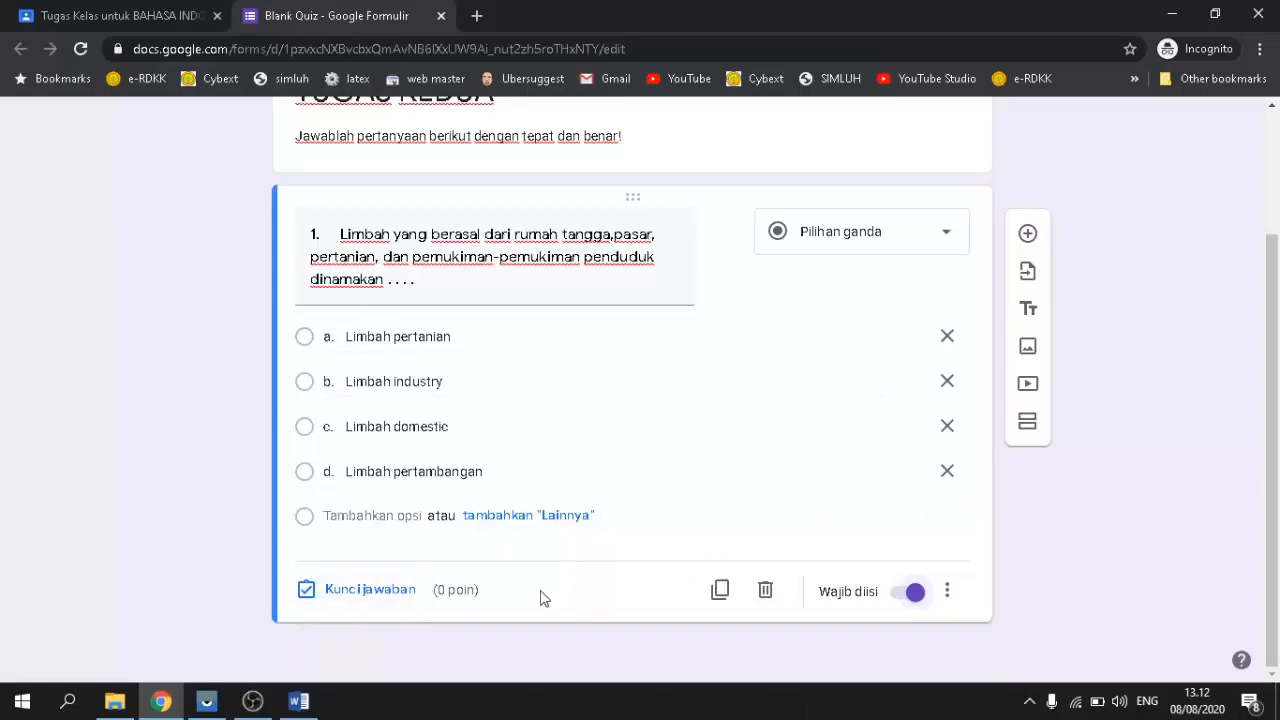
Step: In question 1's answer key, mark 'a. Limbah pertanian' as the correct option
{"action": "left_click", "coordinate": [390, 598]}
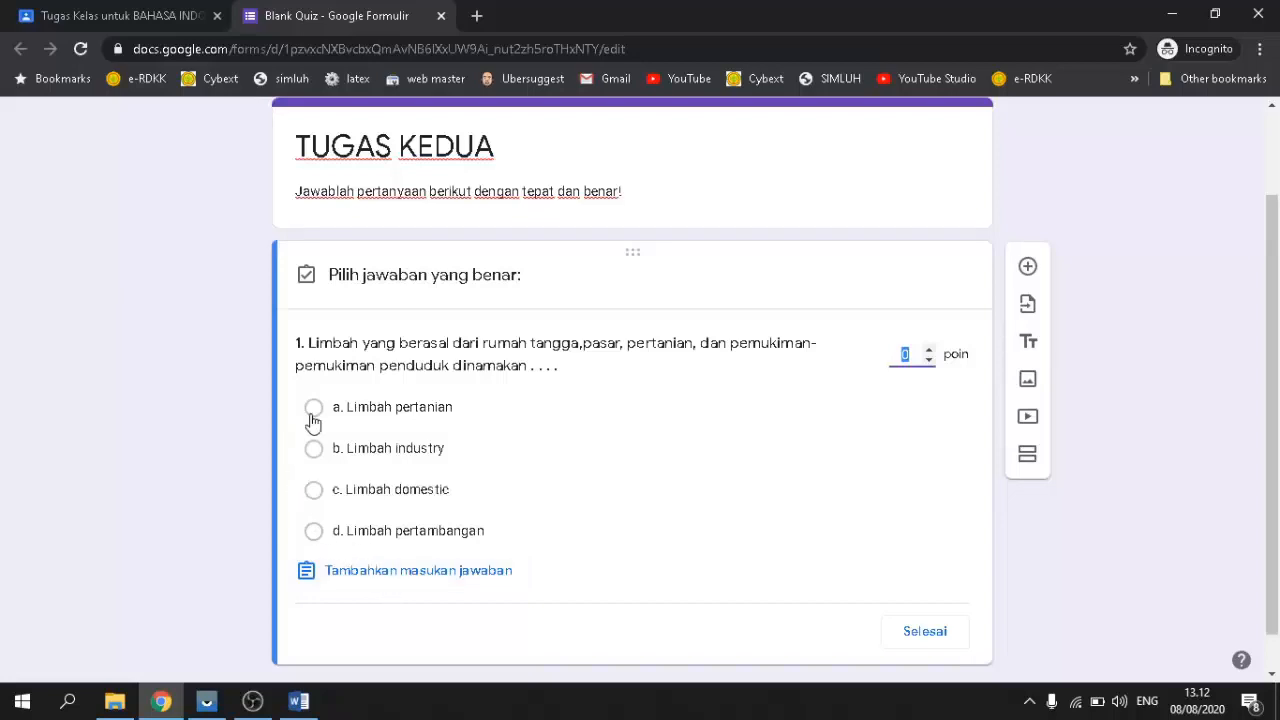
{"action": "left_click", "coordinate": [313, 409]}
{"action": "left_click", "coordinate": [924, 631]}
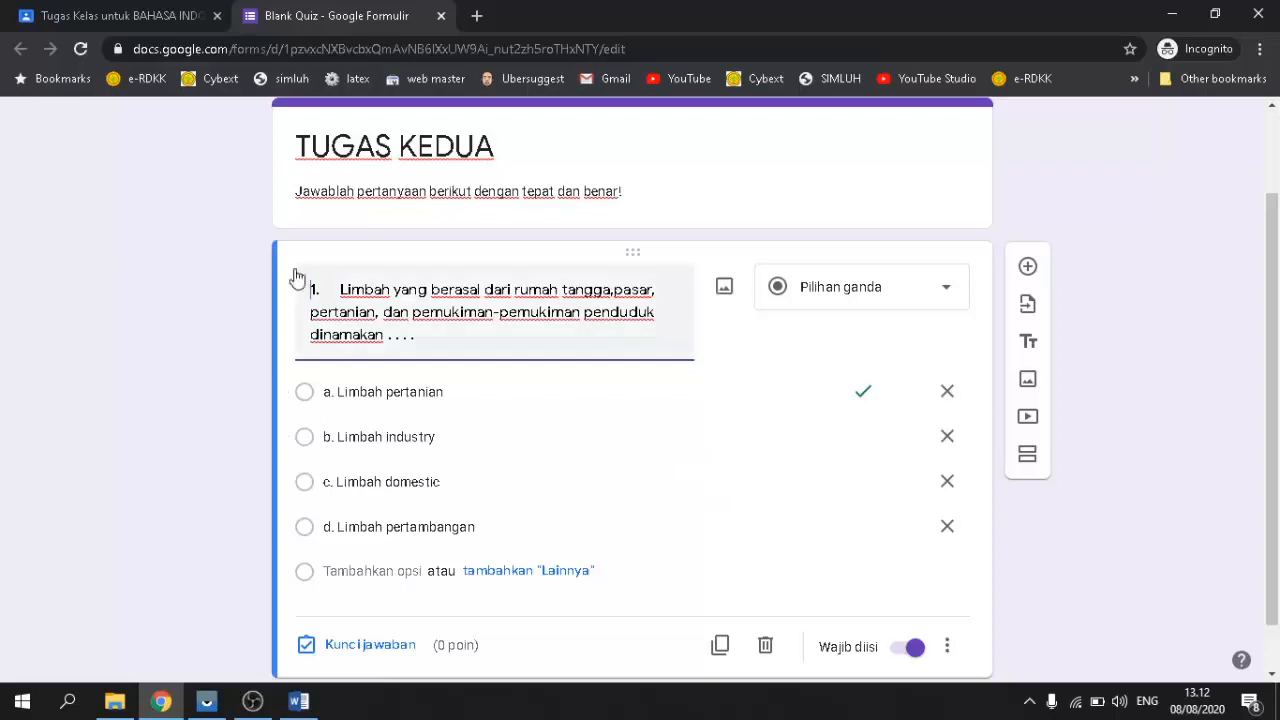
{"action": "scroll", "coordinate": [814, 509], "scroll_direction": "down", "scroll_amount": 1}
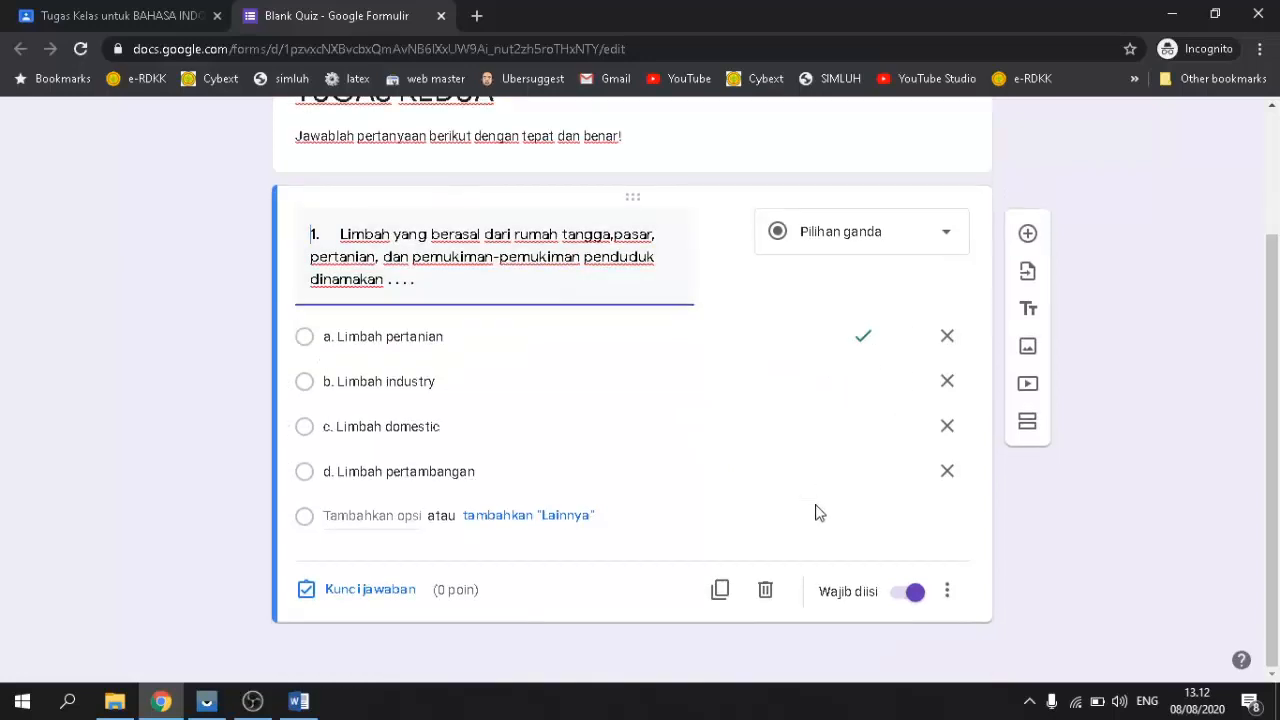
{"action": "scroll", "coordinate": [837, 529], "scroll_direction": "up", "scroll_amount": 2}
{"action": "scroll", "coordinate": [839, 529], "scroll_direction": "down", "scroll_amount": 2}
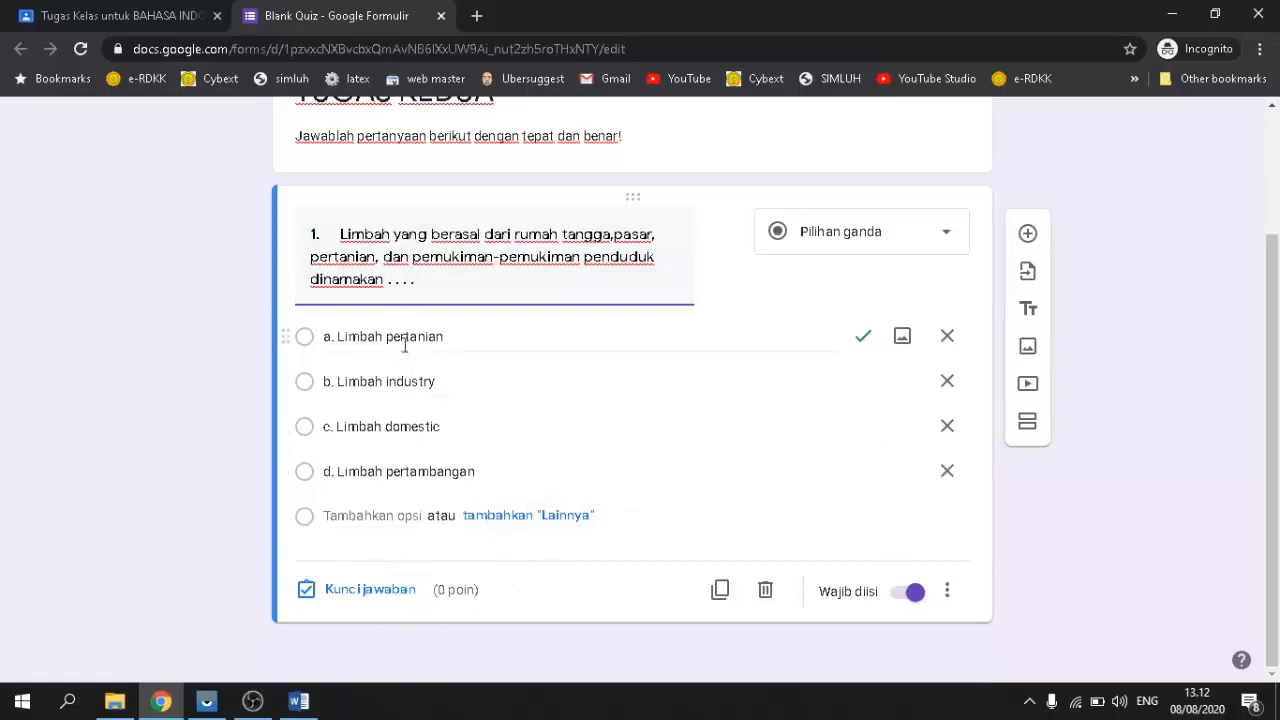
Step: Add a new question and paste question 2's text from the Word exam as its title
{"action": "left_click", "coordinate": [1027, 234]}
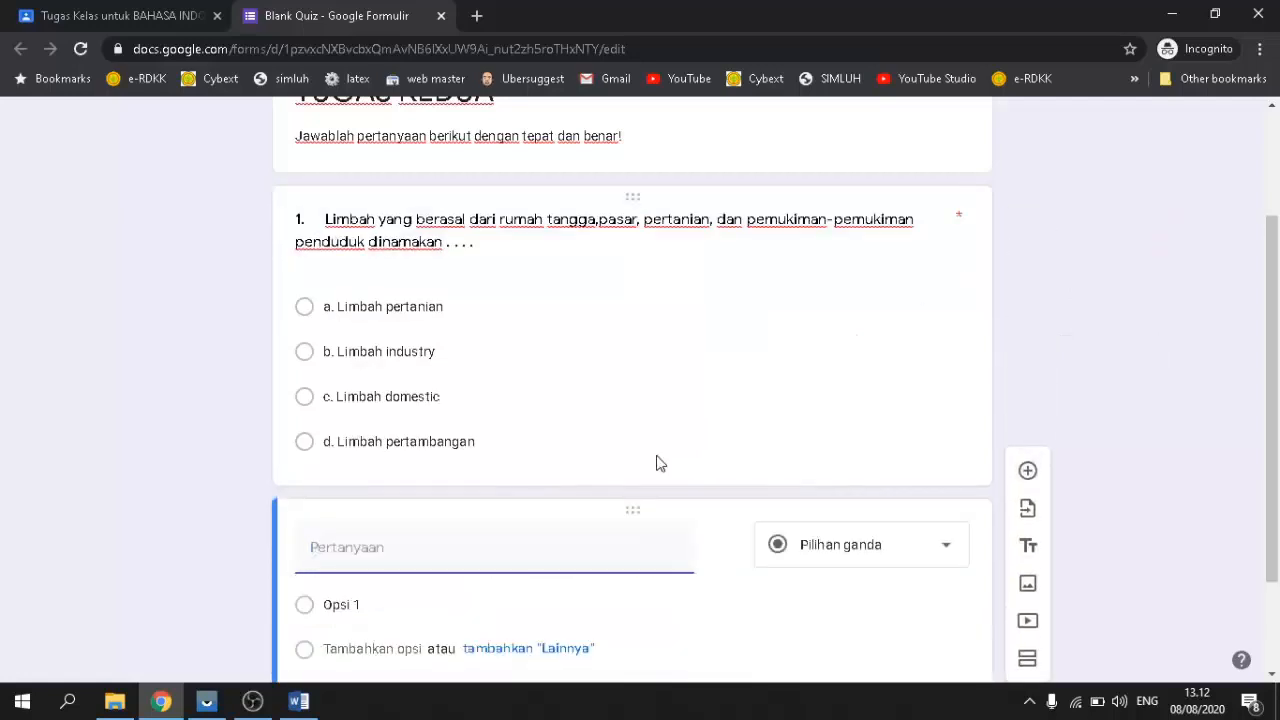
{"action": "scroll", "coordinate": [481, 449], "scroll_direction": "down", "scroll_amount": 1}
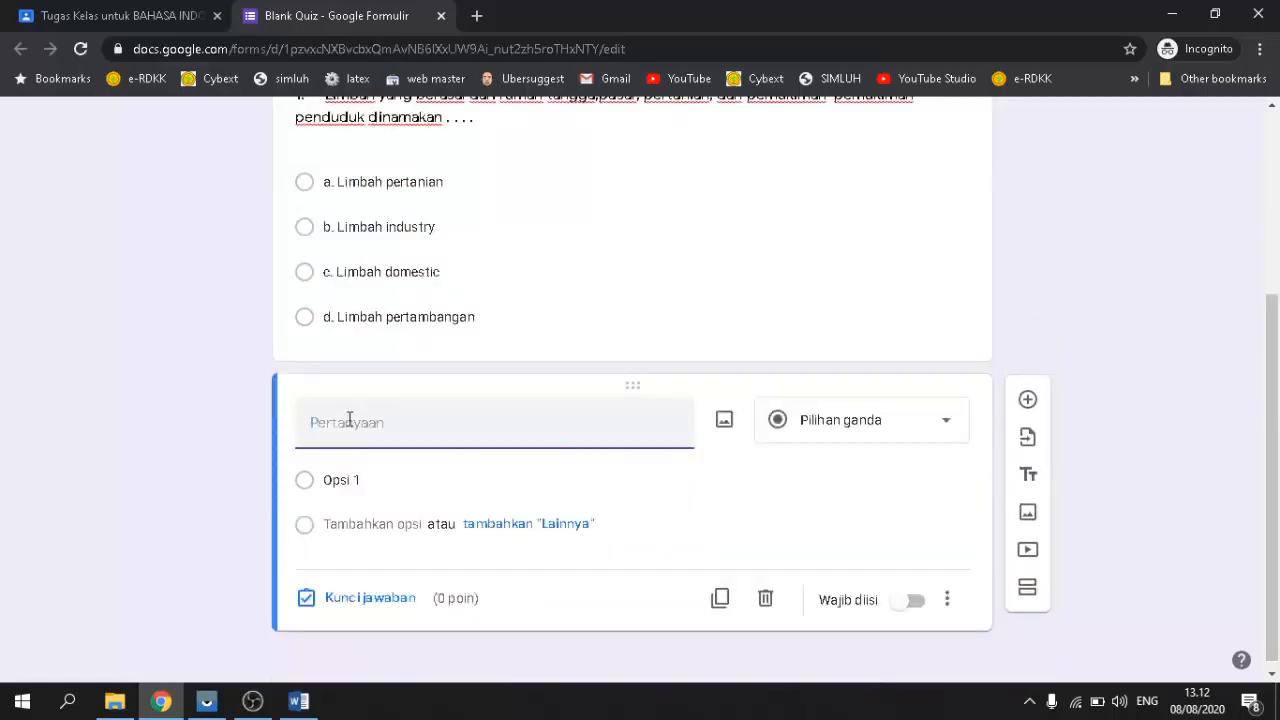
{"action": "left_click", "coordinate": [298, 700]}
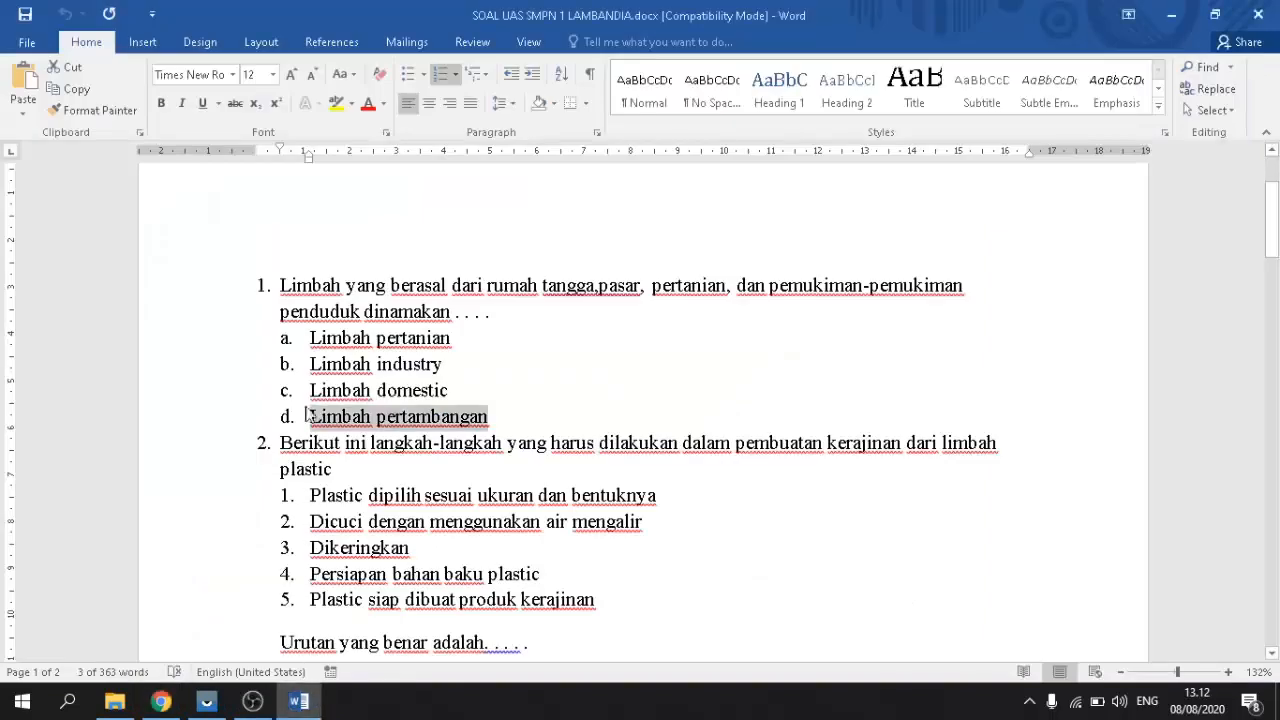
{"action": "scroll", "coordinate": [351, 477], "scroll_direction": "down", "scroll_amount": 3}
{"action": "left_click_drag", "start_coordinate": [274, 286], "coordinate": [335, 318]}
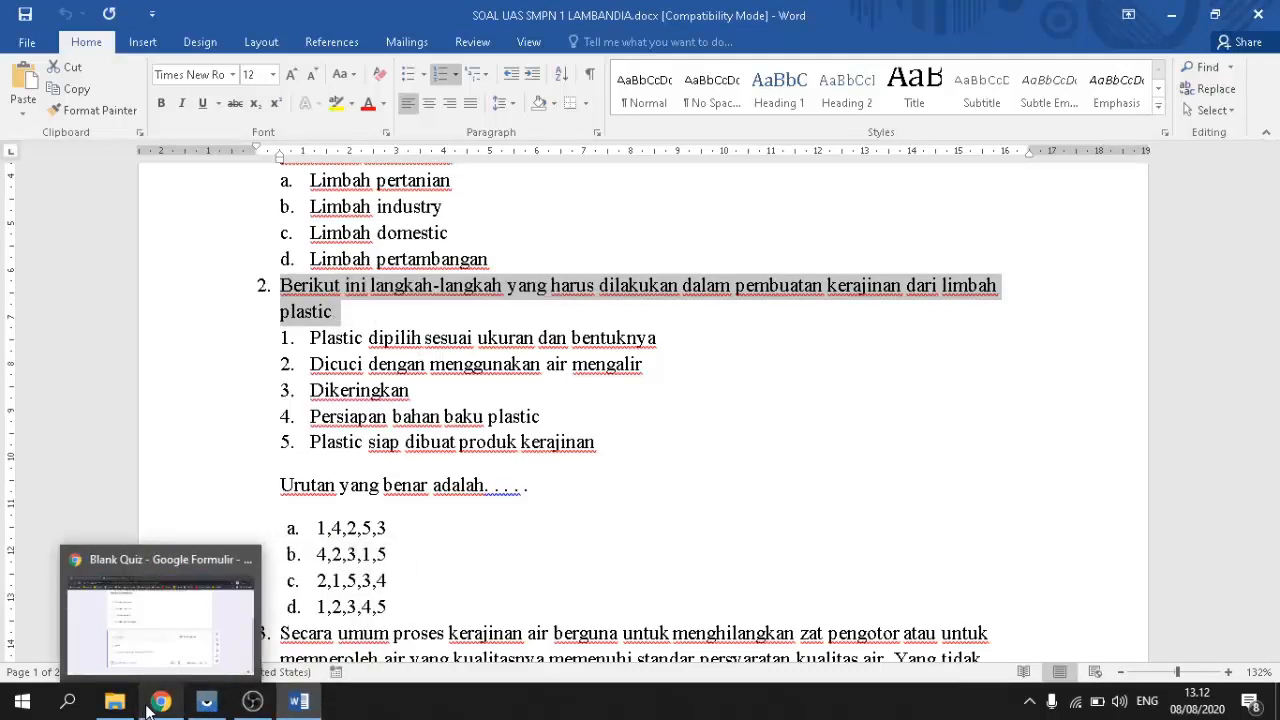
{"action": "left_click", "coordinate": [160, 701]}
{"action": "type", "text": "2.\tBerikut ini langkah-langkah yang harus dilakukan dalam pembuatan kerajinan dari limbah plastic"}
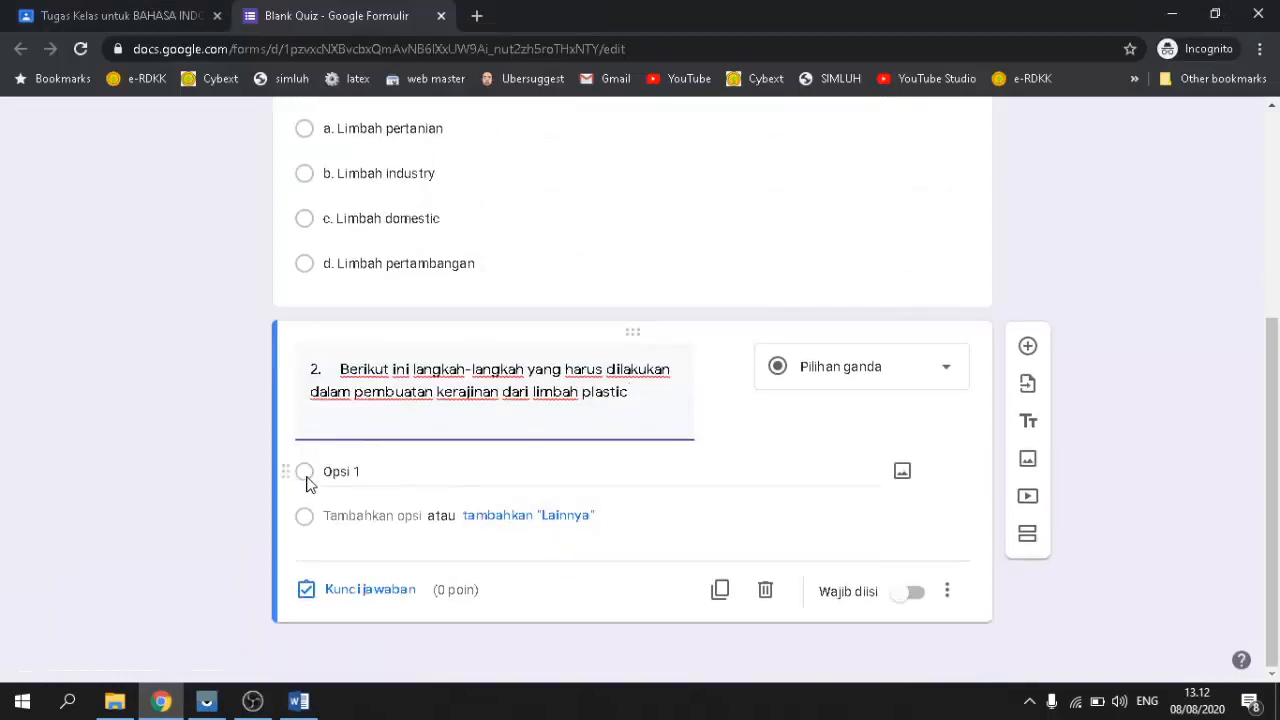
Step: Copy the five plastic-craft steps and closing prompt from Word for question 2
{"action": "left_click", "coordinate": [298, 701]}
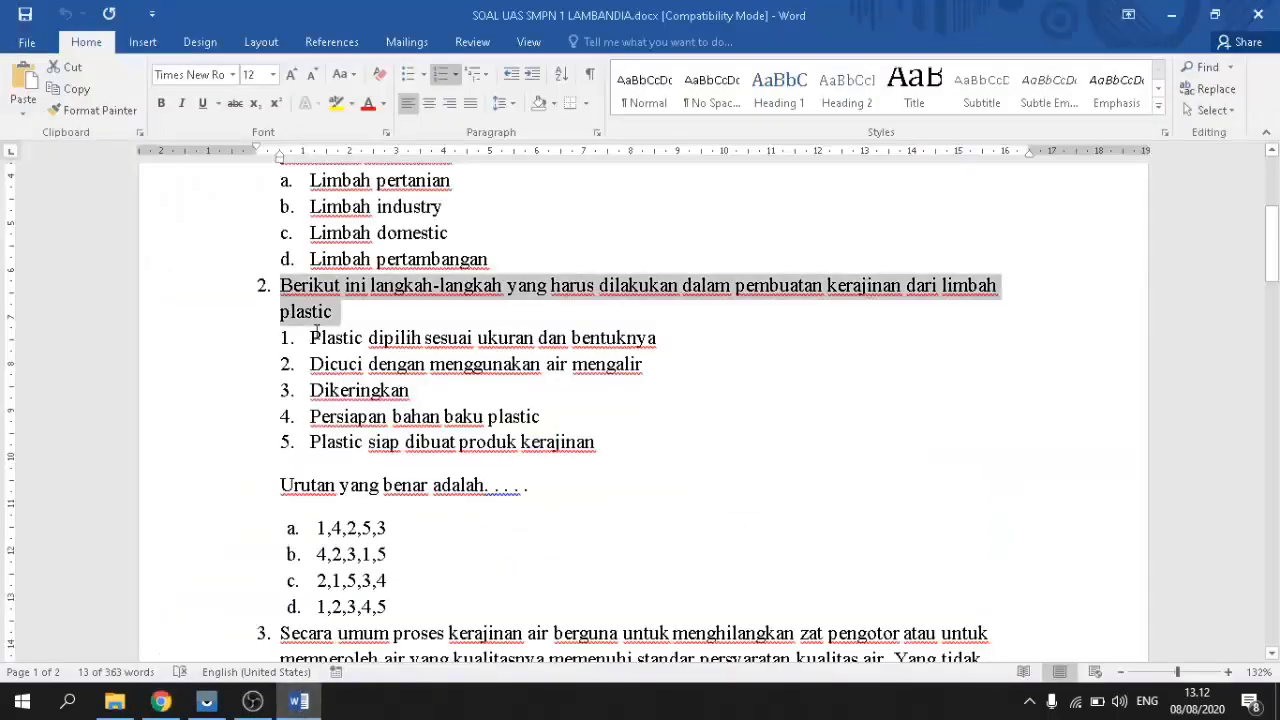
{"action": "left_click_drag", "start_coordinate": [310, 337], "coordinate": [322, 338]}
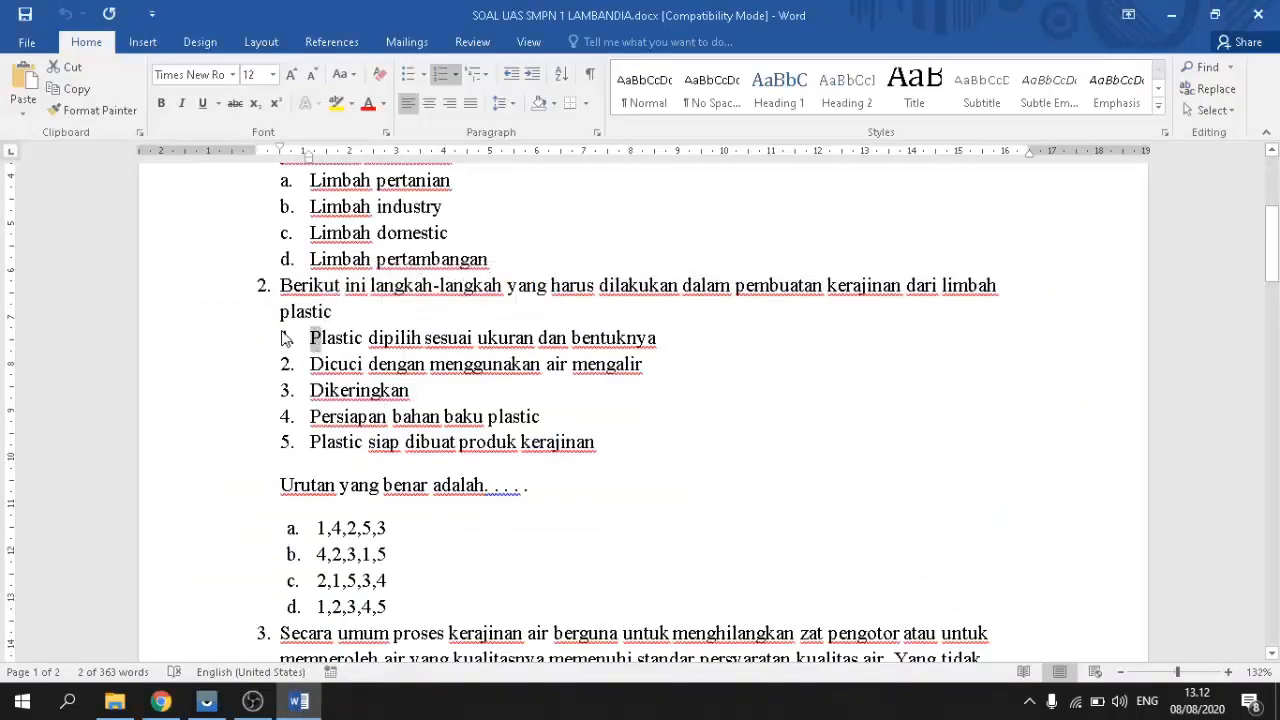
{"action": "left_click", "coordinate": [285, 338]}
{"action": "left_click_drag", "start_coordinate": [286, 337], "coordinate": [528, 490]}
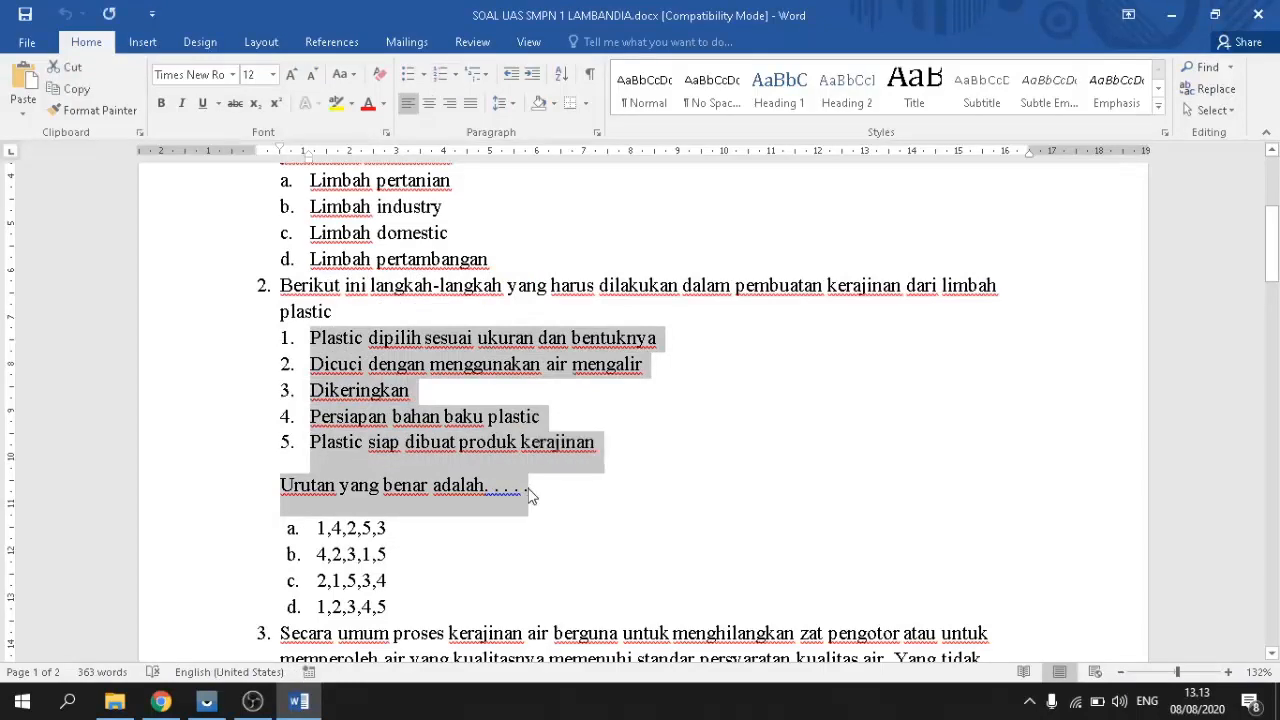
{"action": "mouse_move", "coordinate": [282, 715]}
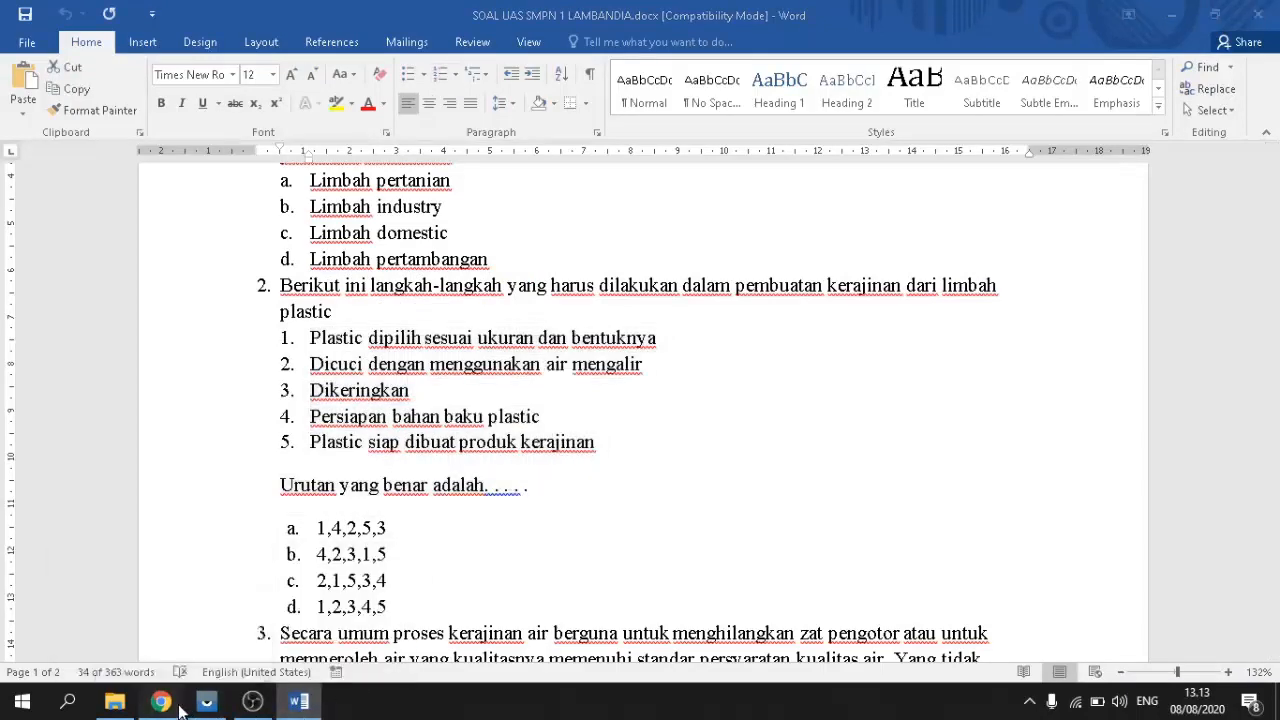
{"action": "left_click", "coordinate": [160, 702]}
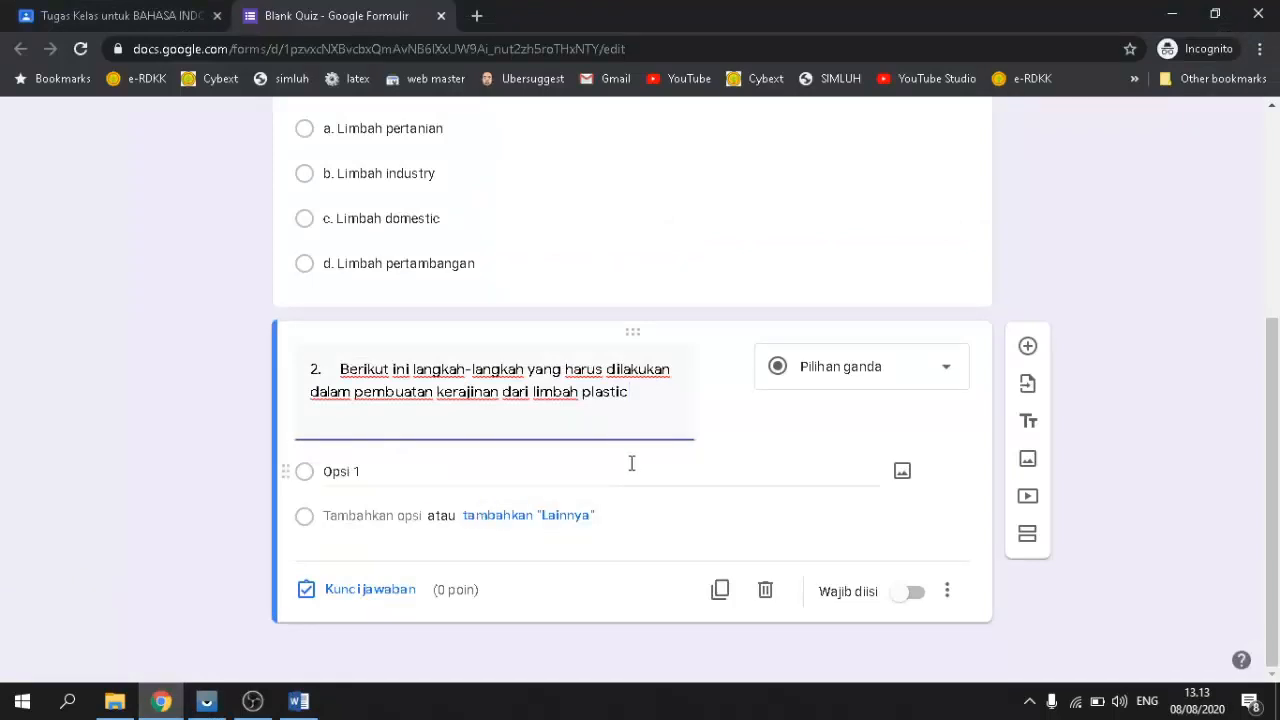
{"action": "scroll", "coordinate": [631, 463], "scroll_direction": "up", "scroll_amount": 1}
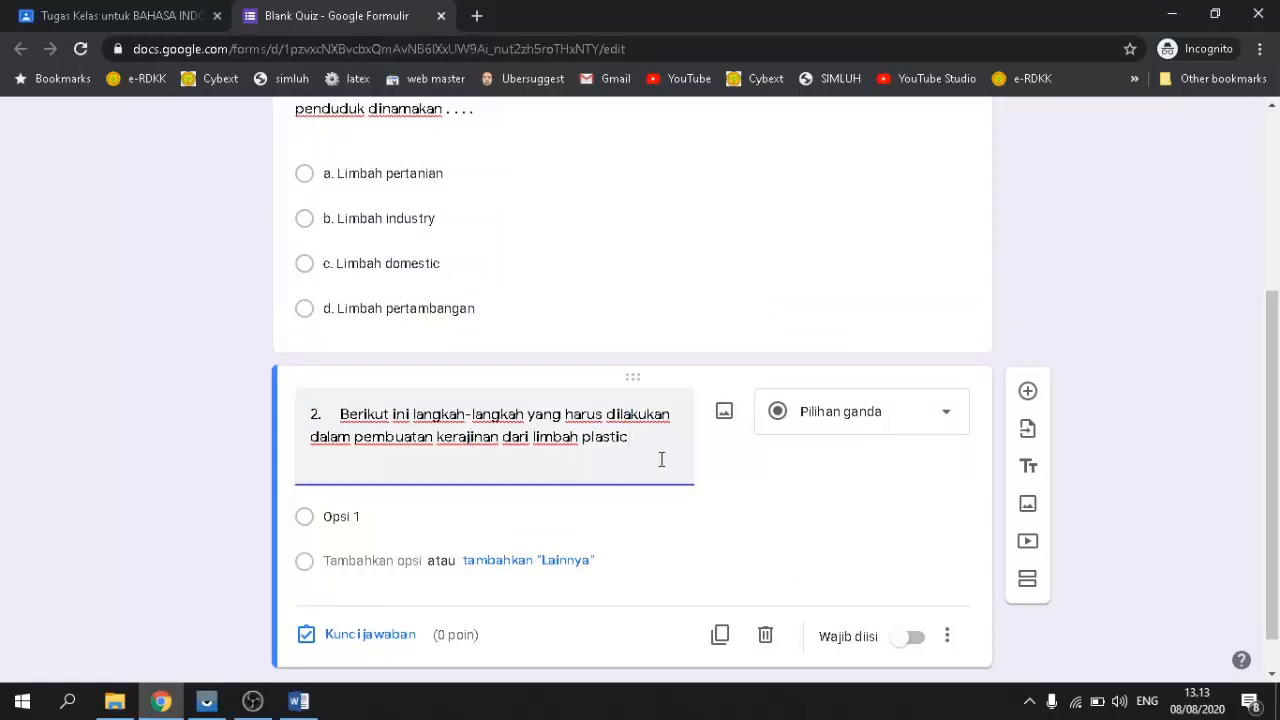
{"action": "key", "text": "ctrl+a"}
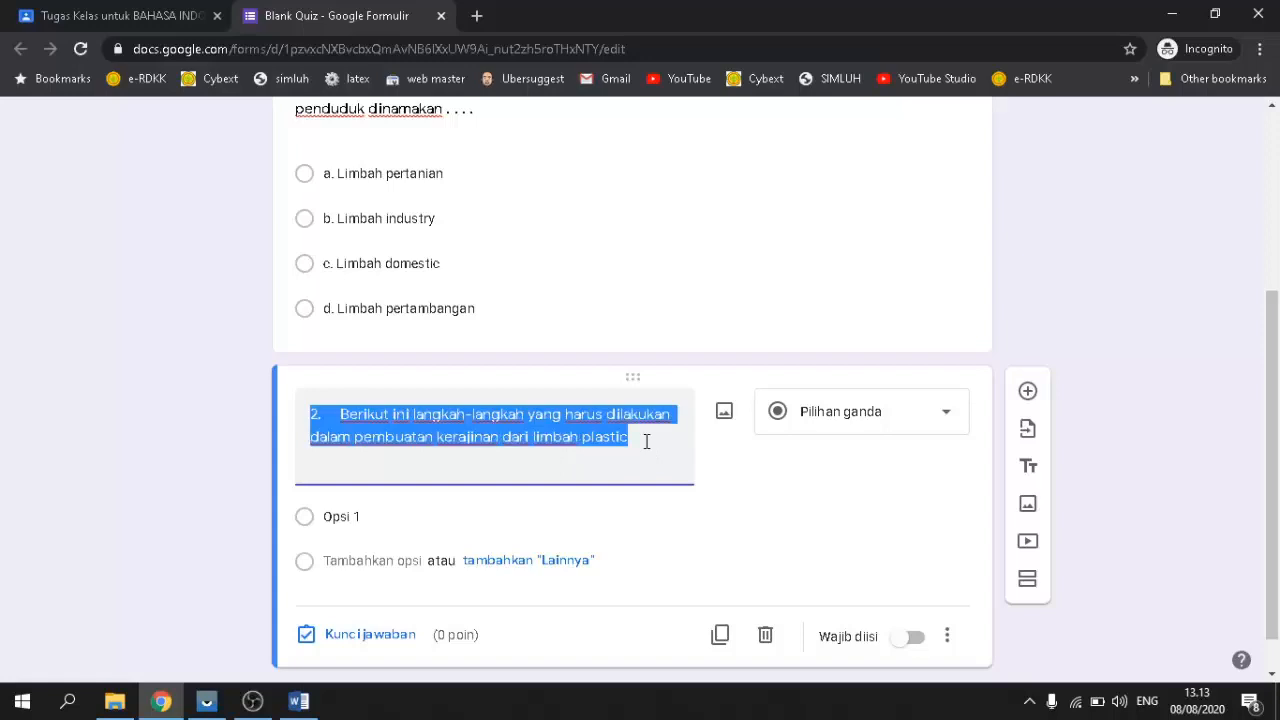
{"action": "left_click", "coordinate": [646, 441]}
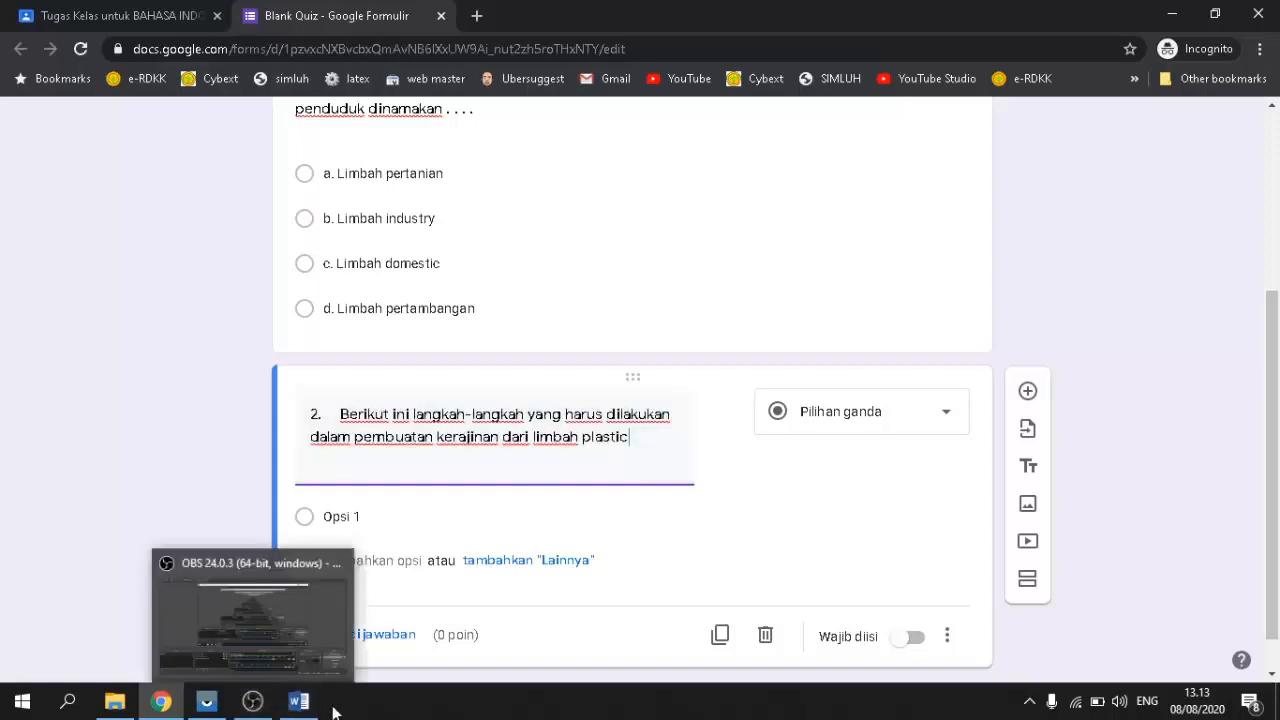
Step: Replace question 2's title with the full question, steps 1–5 and 'Urutan yang benar adalah. . . .'
{"action": "left_click", "coordinate": [298, 700]}
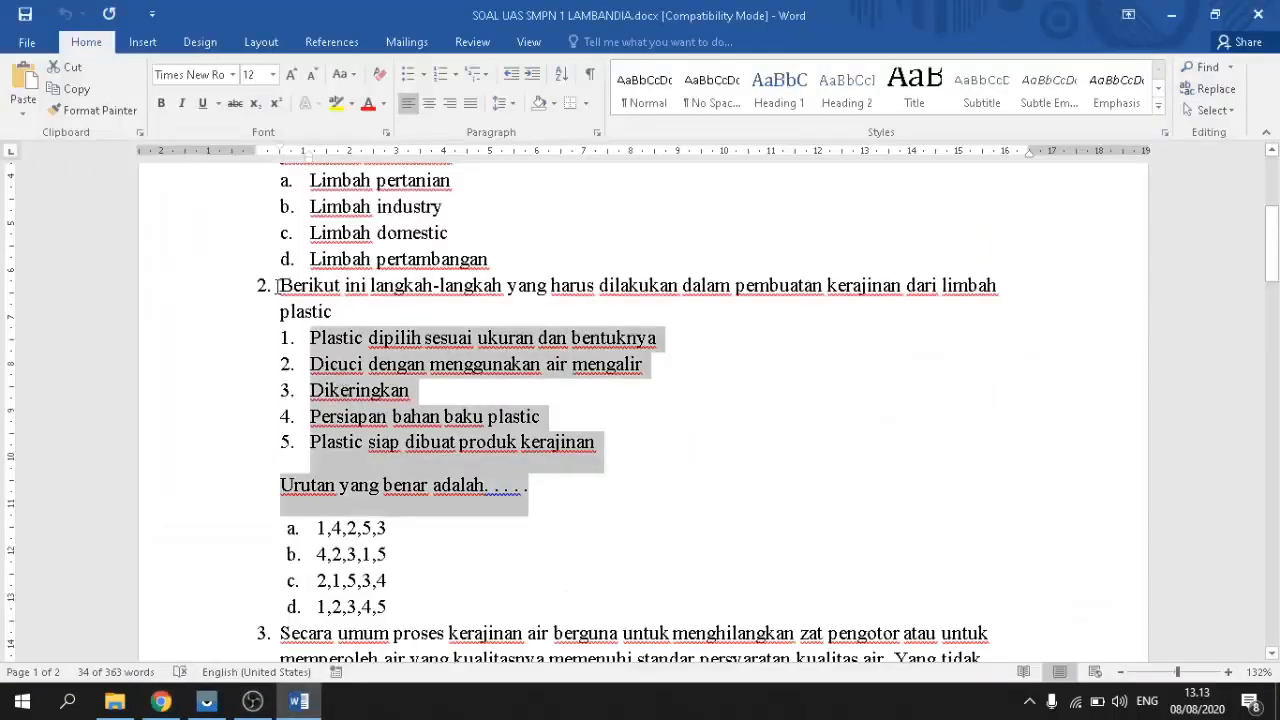
{"action": "left_click_drag", "start_coordinate": [277, 285], "coordinate": [529, 494]}
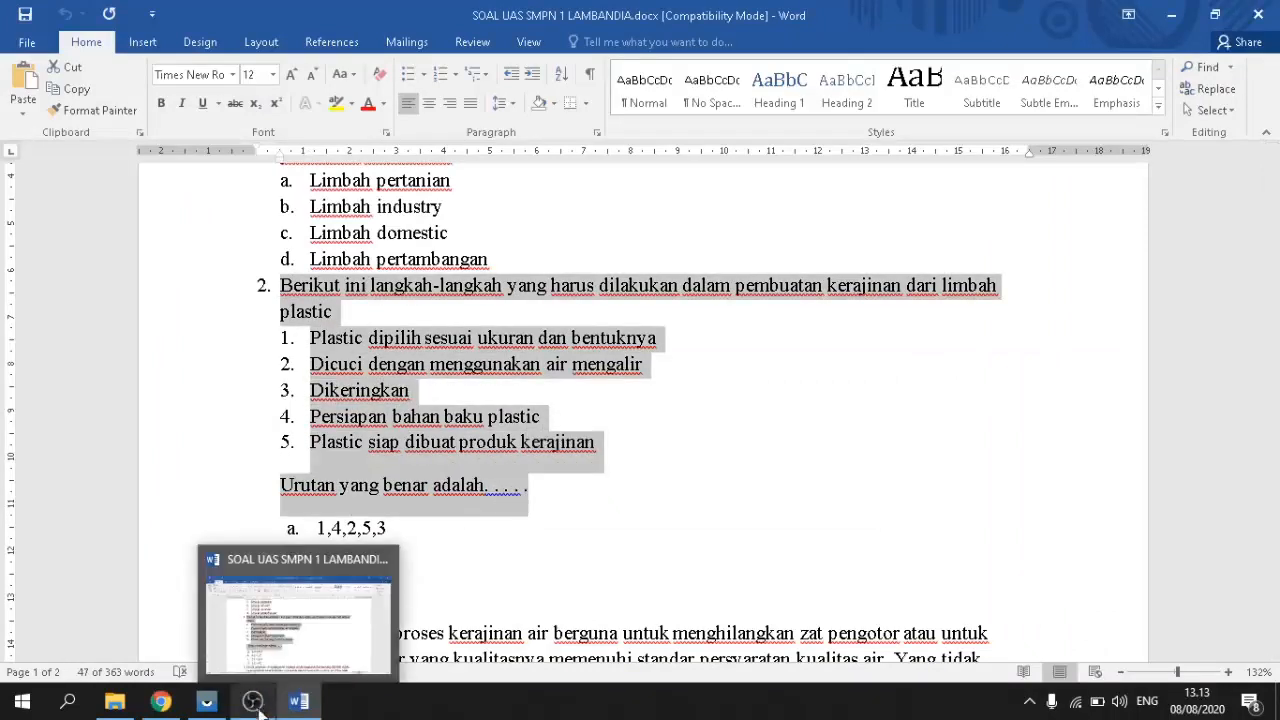
{"action": "left_click", "coordinate": [160, 700]}
{"action": "left_click_drag", "start_coordinate": [296, 431], "coordinate": [667, 473]}
{"action": "key", "text": "ctrl+v"}
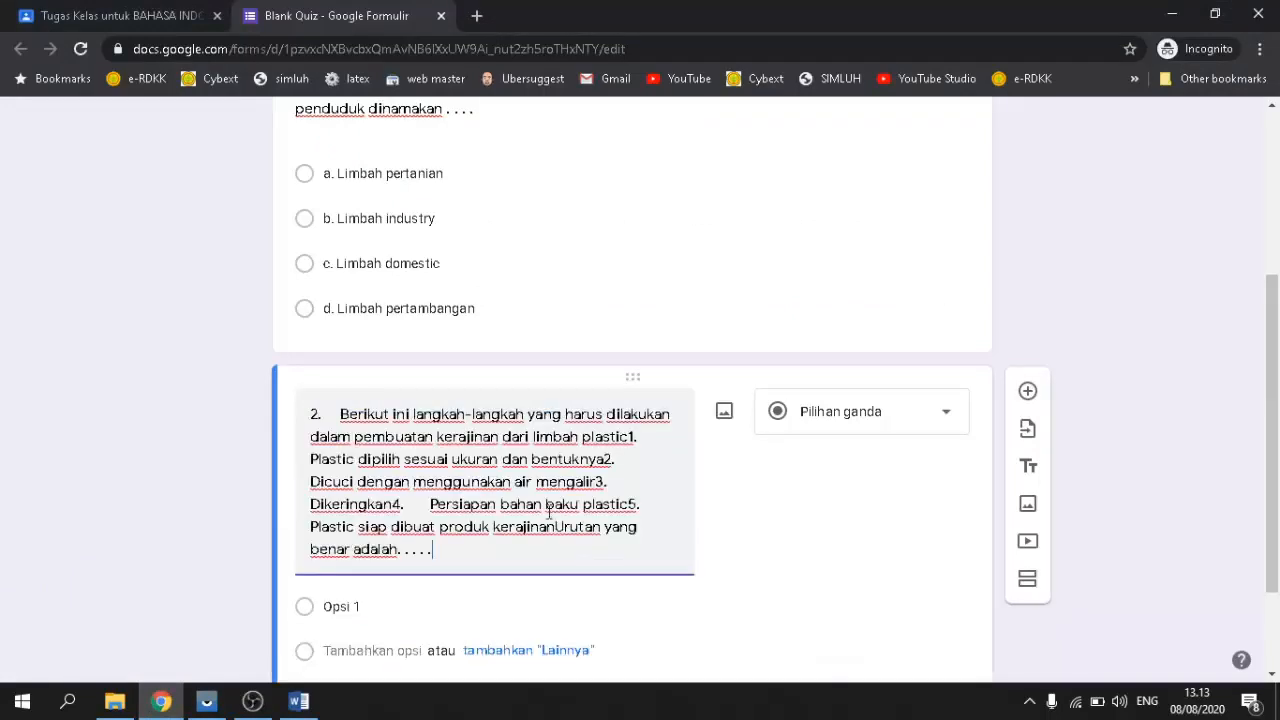
Step: Fix the spacing in question 2 around 'plastic 1.', 'mengalir 3' and before 'Persiapan'
{"action": "left_click", "coordinate": [631, 437]}
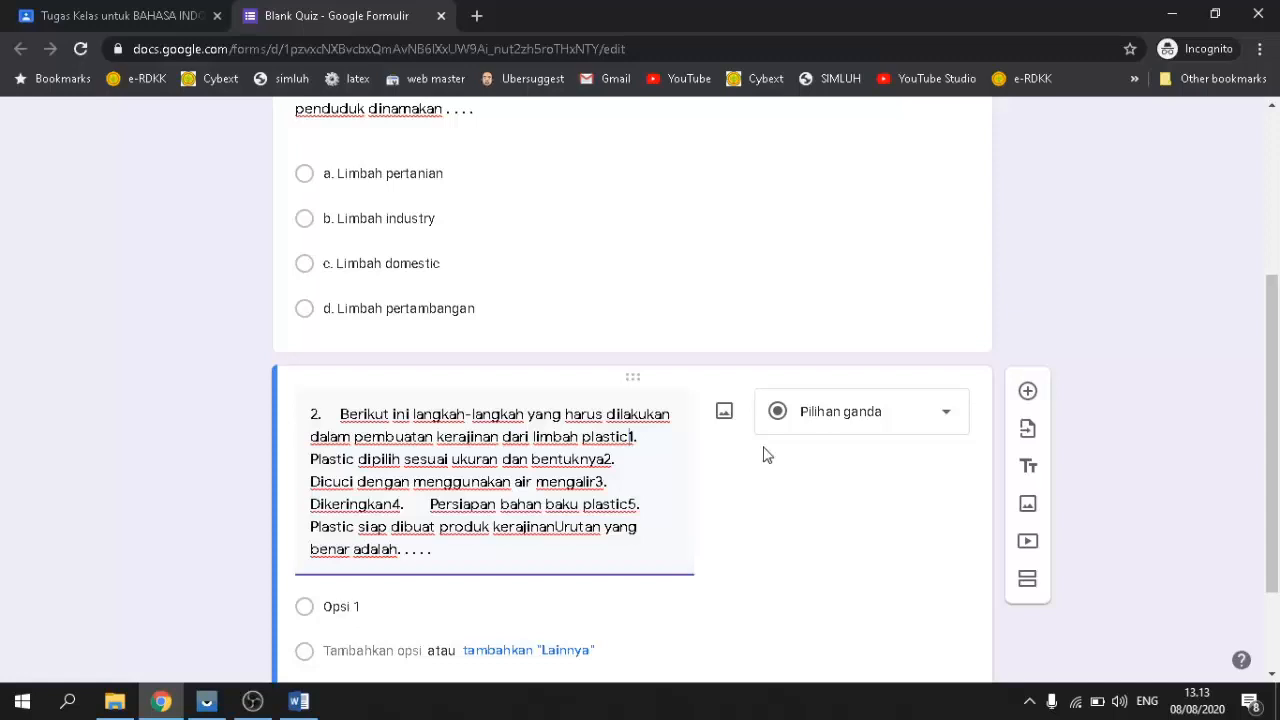
{"action": "scroll", "coordinate": [766, 455], "scroll_direction": "down", "scroll_amount": 2}
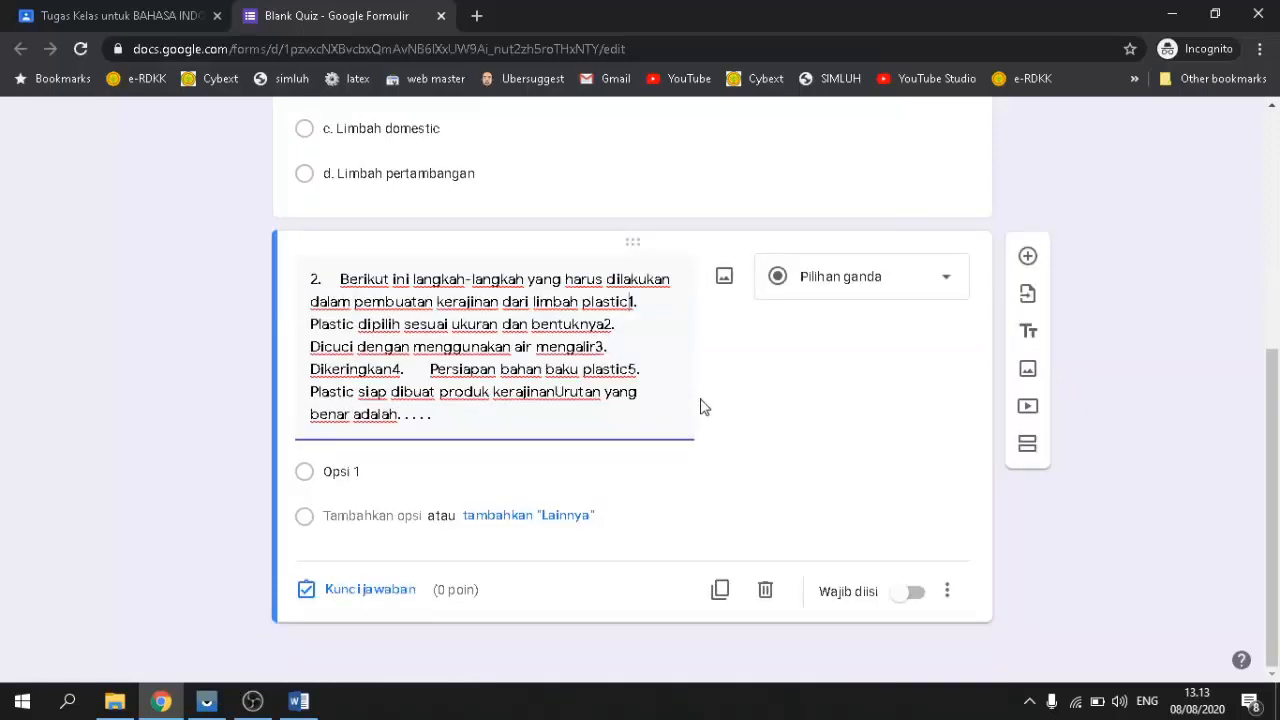
{"action": "scroll", "coordinate": [700, 406], "scroll_direction": "up", "scroll_amount": 2}
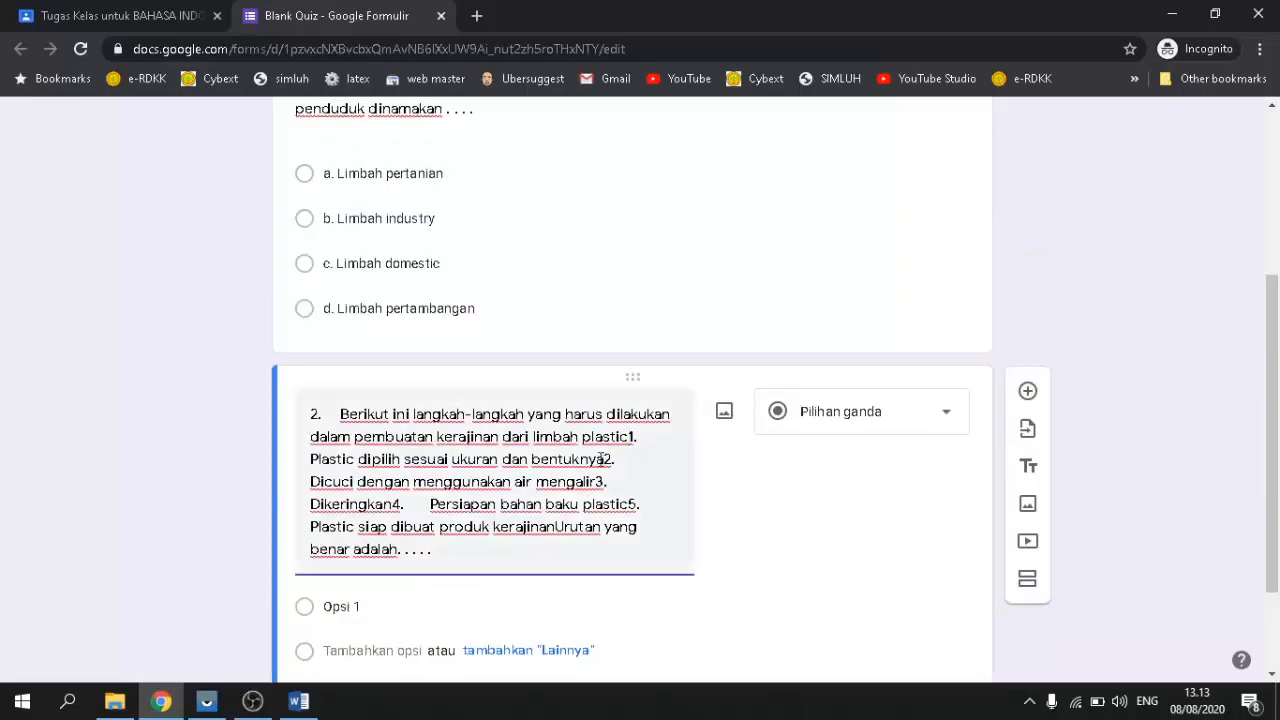
{"action": "scroll", "coordinate": [581, 472], "scroll_direction": "down", "scroll_amount": 2}
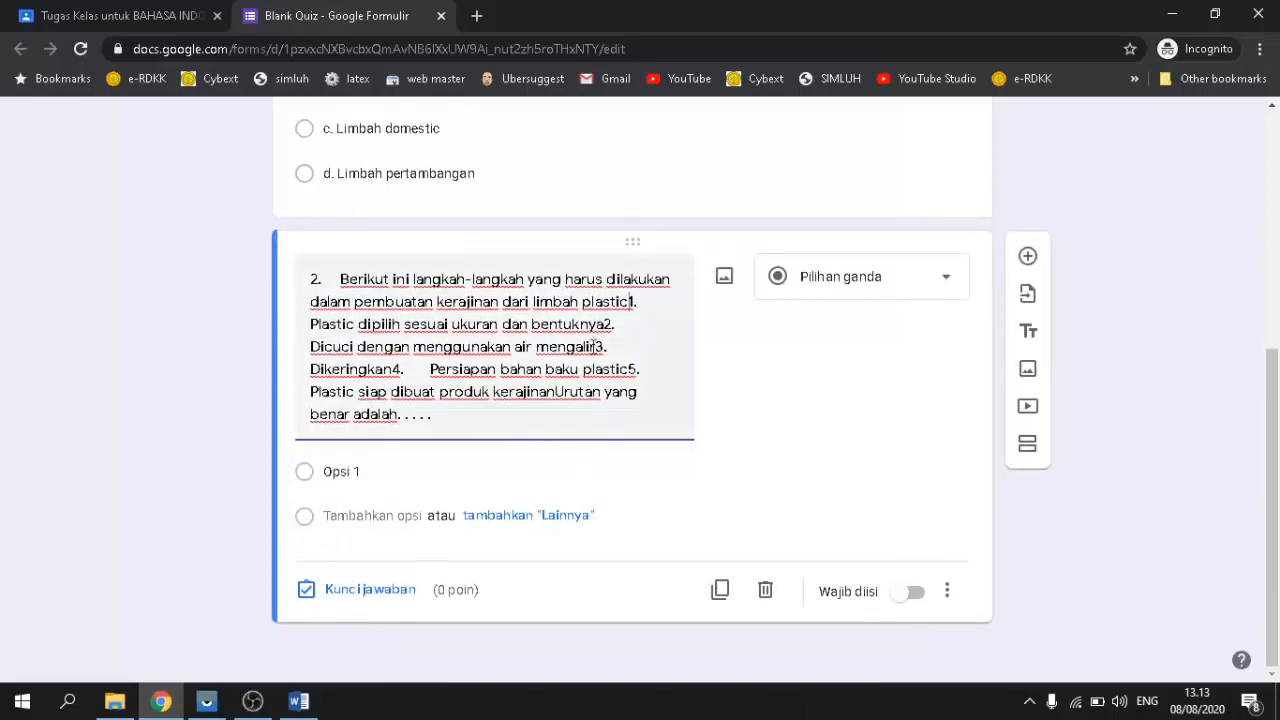
{"action": "scroll", "coordinate": [632, 301], "scroll_direction": "up", "scroll_amount": 1}
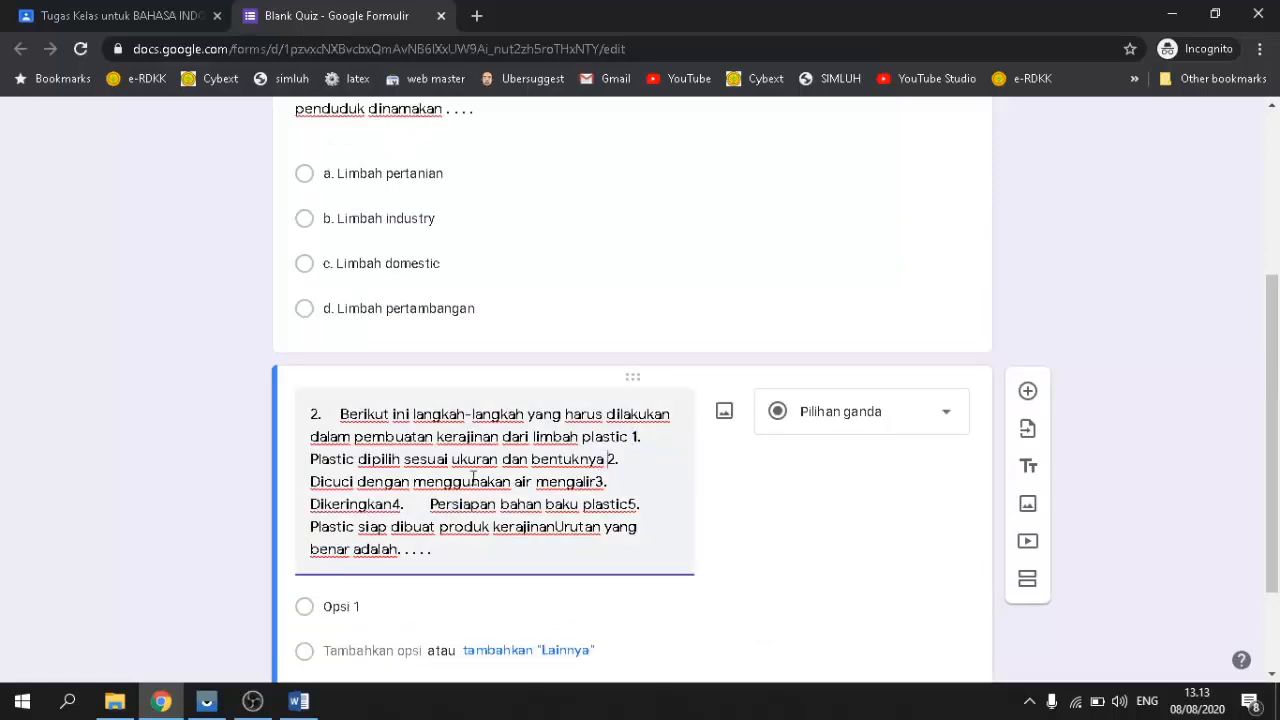
{"action": "left_click", "coordinate": [598, 482]}
{"action": "scroll", "coordinate": [680, 492], "scroll_direction": "down", "scroll_amount": 1}
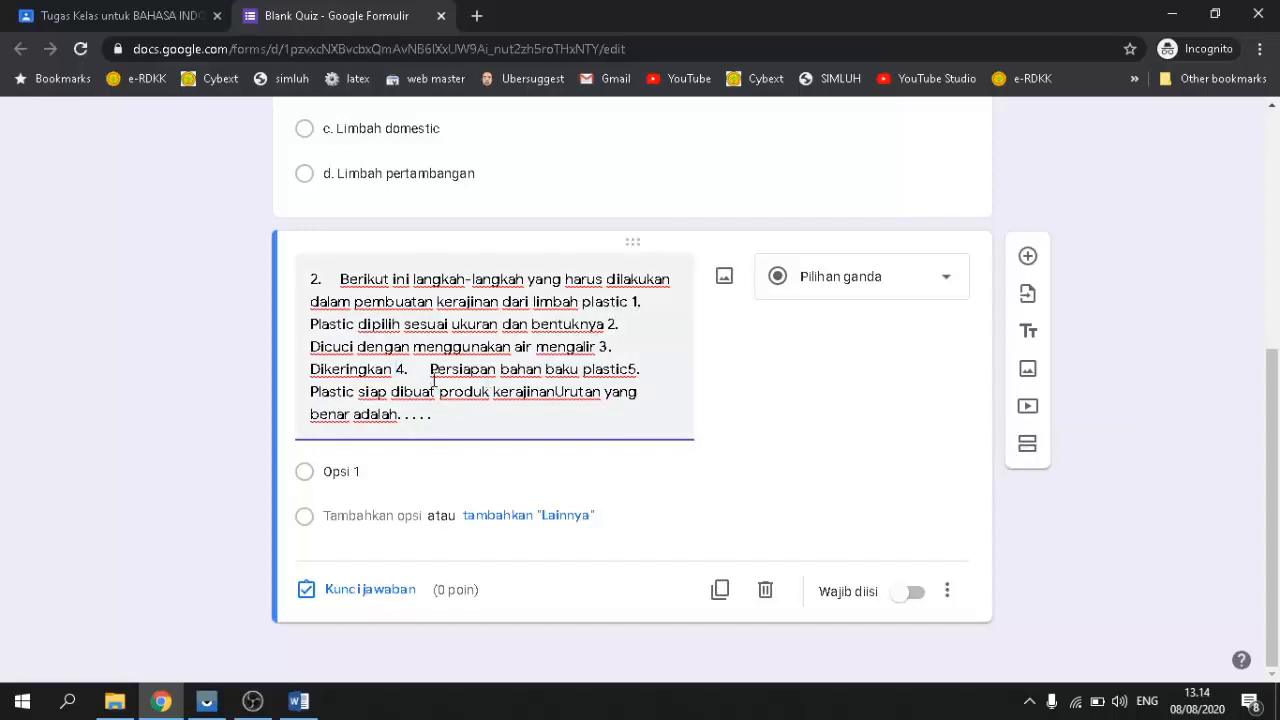
{"action": "scroll", "coordinate": [433, 375], "scroll_direction": "up", "scroll_amount": 1}
{"action": "key", "text": "BackSpace"}
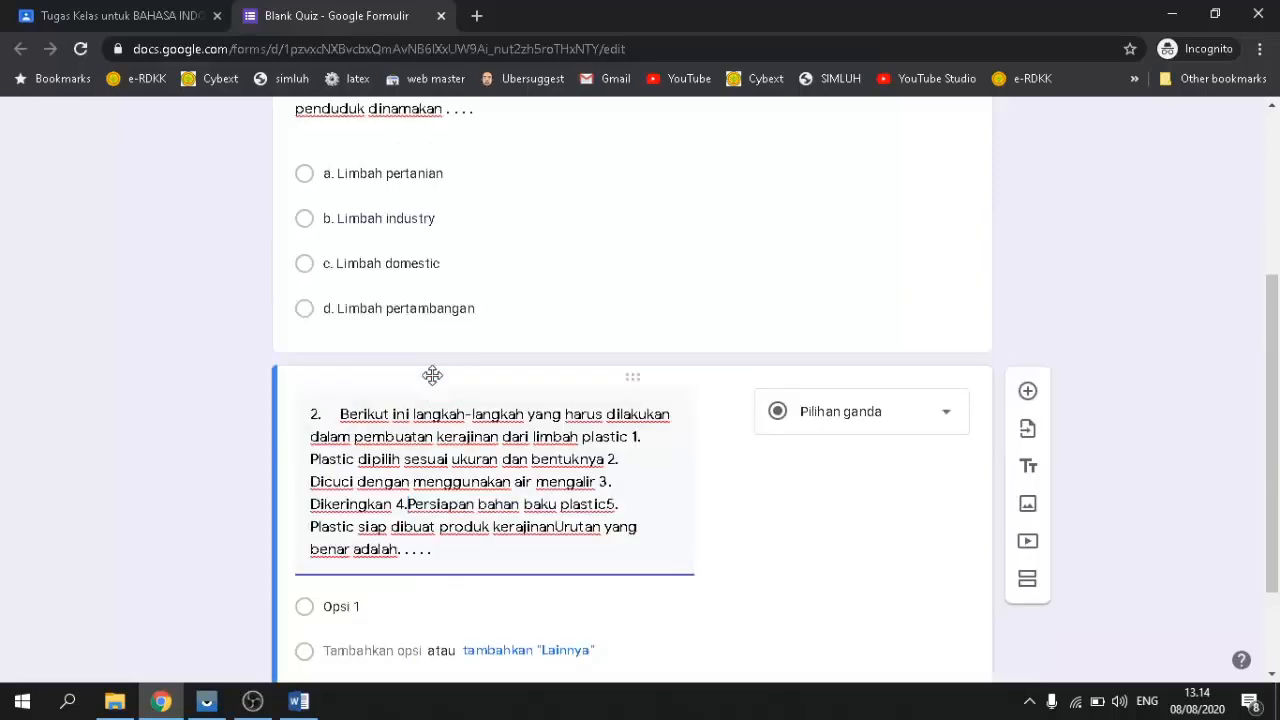
Step: Separate 'plastic' from step 5 and put a period after 'dibuat' in question 2
{"action": "left_click", "coordinate": [622, 465]}
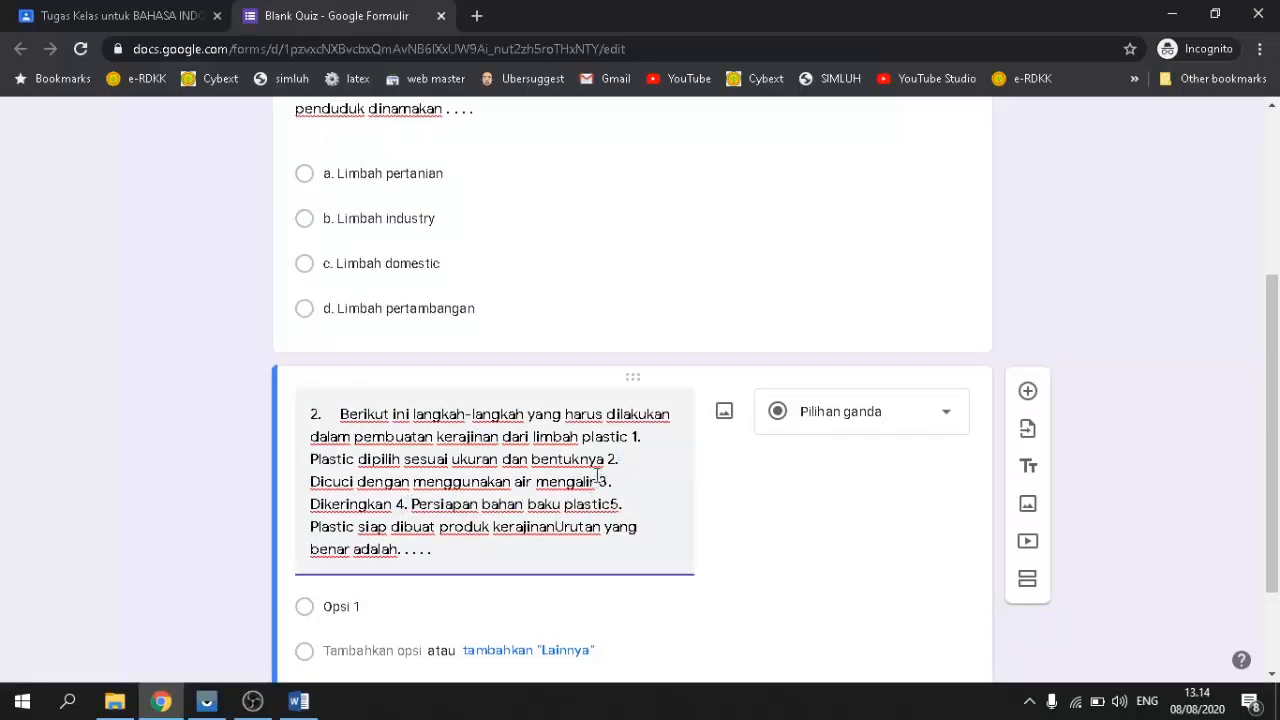
{"action": "left_click", "coordinate": [610, 504]}
{"action": "scroll", "coordinate": [596, 545], "scroll_direction": "down", "scroll_amount": 1}
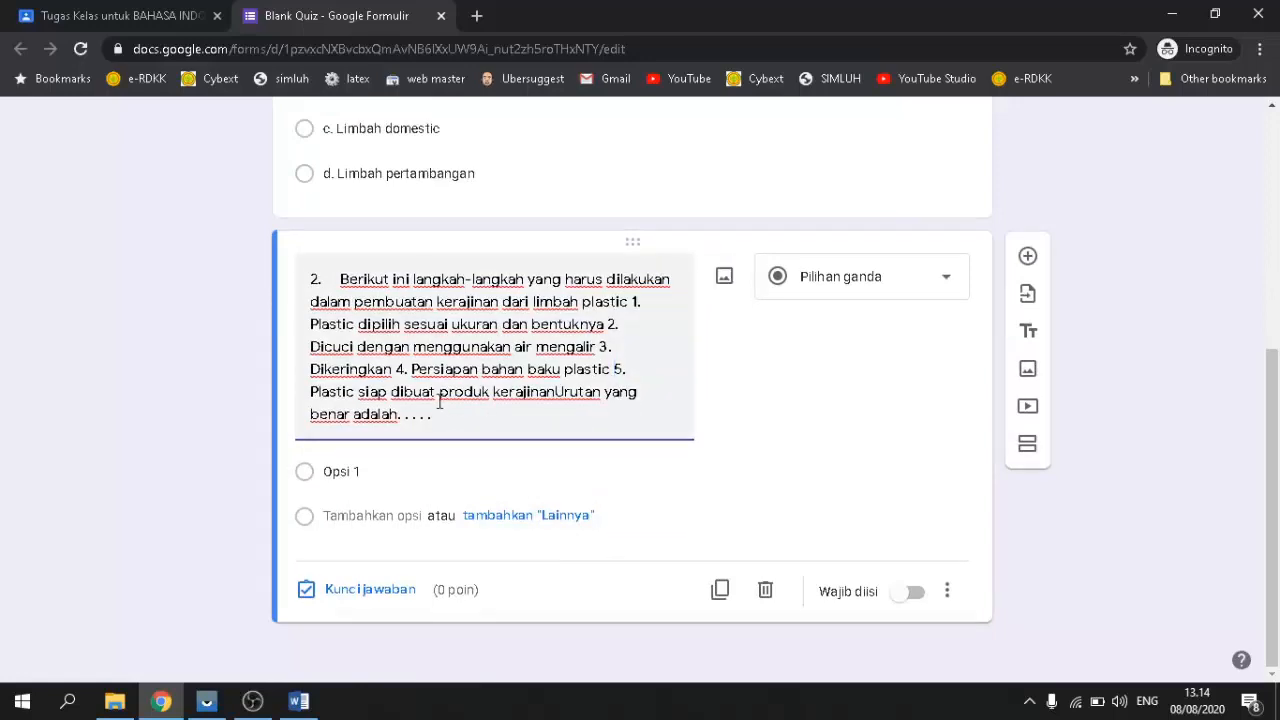
{"action": "key", "text": "BackSpace"}
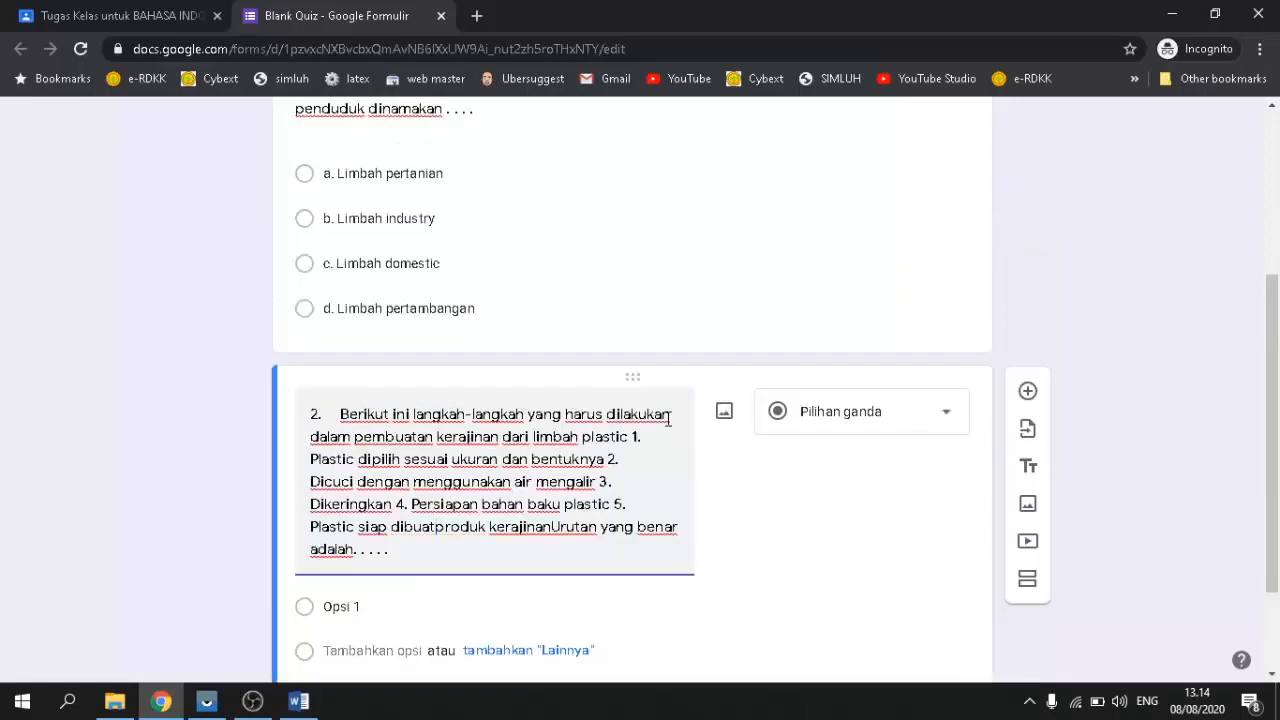
{"action": "type", "text": "."}
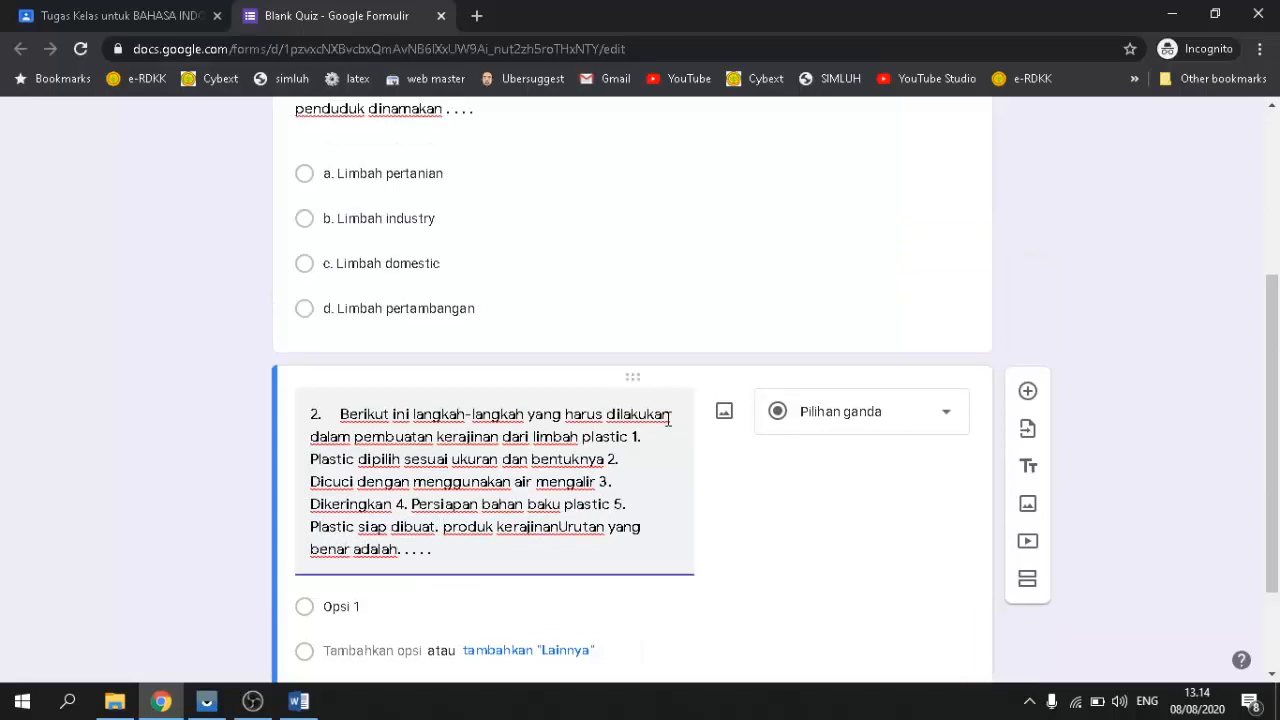
{"action": "scroll", "coordinate": [564, 500], "scroll_direction": "down", "scroll_amount": 2}
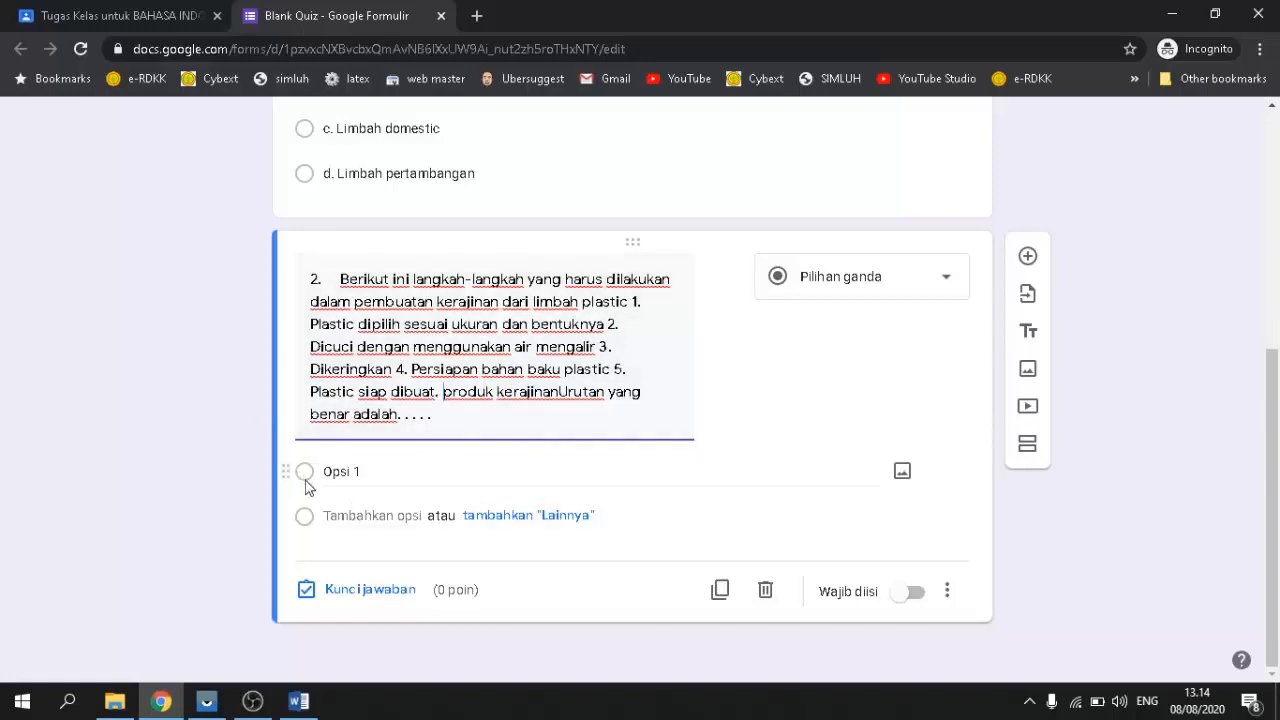
Step: Paste answer orders 1,4,2,5,3 and 4,2,3,1,5 from Word as question 2's first two options
{"action": "left_click", "coordinate": [298, 706]}
{"action": "scroll", "coordinate": [370, 551], "scroll_direction": "down", "scroll_amount": 2}
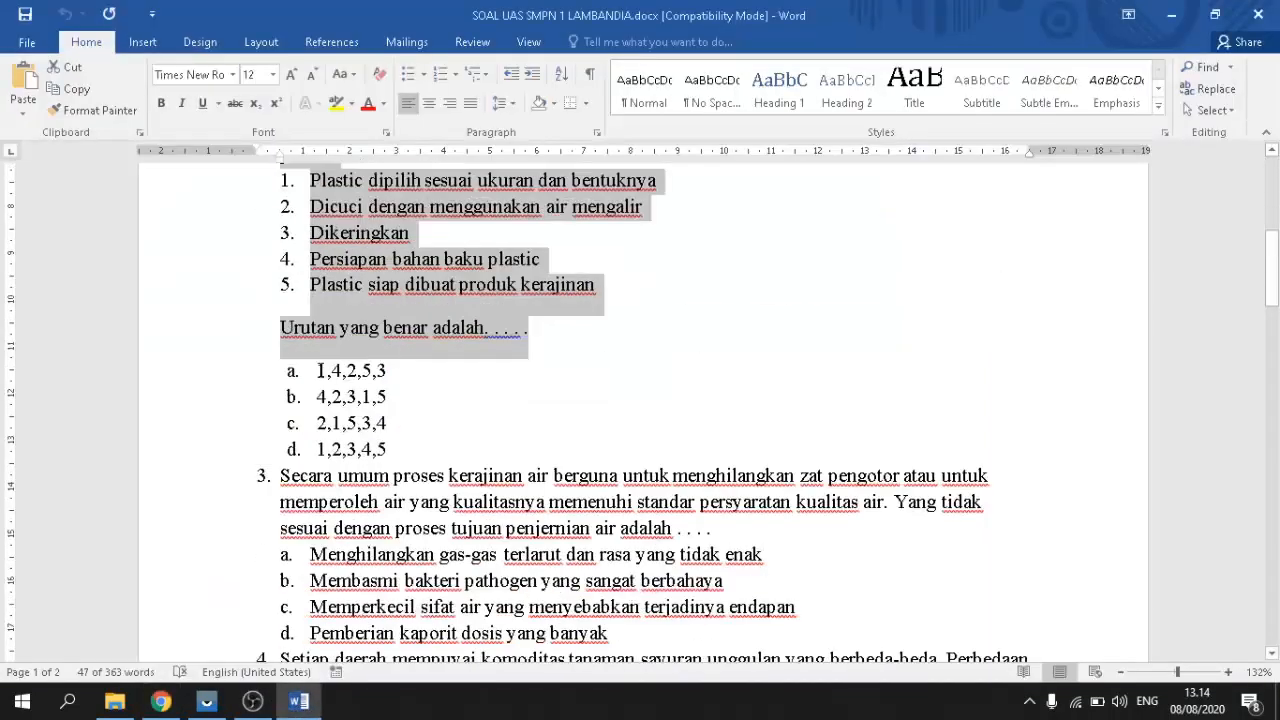
{"action": "left_click_drag", "start_coordinate": [319, 371], "coordinate": [386, 374]}
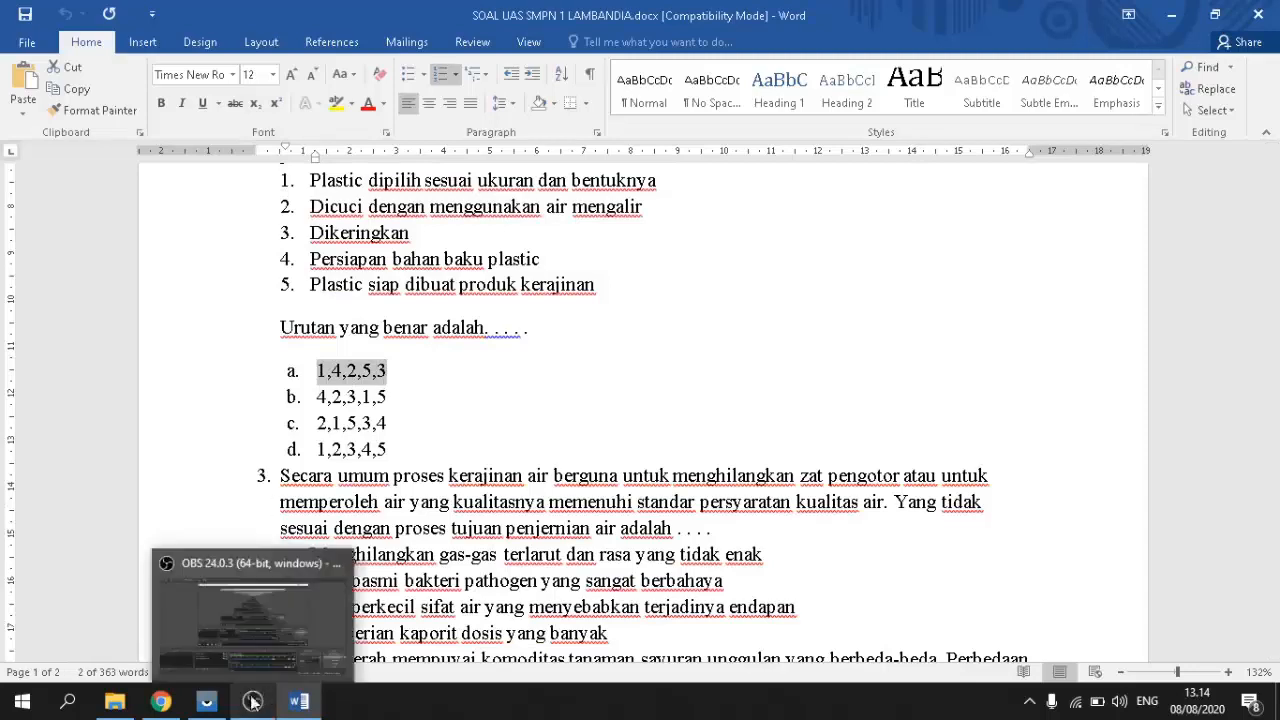
{"action": "left_click", "coordinate": [160, 700]}
{"action": "left_click", "coordinate": [371, 475]}
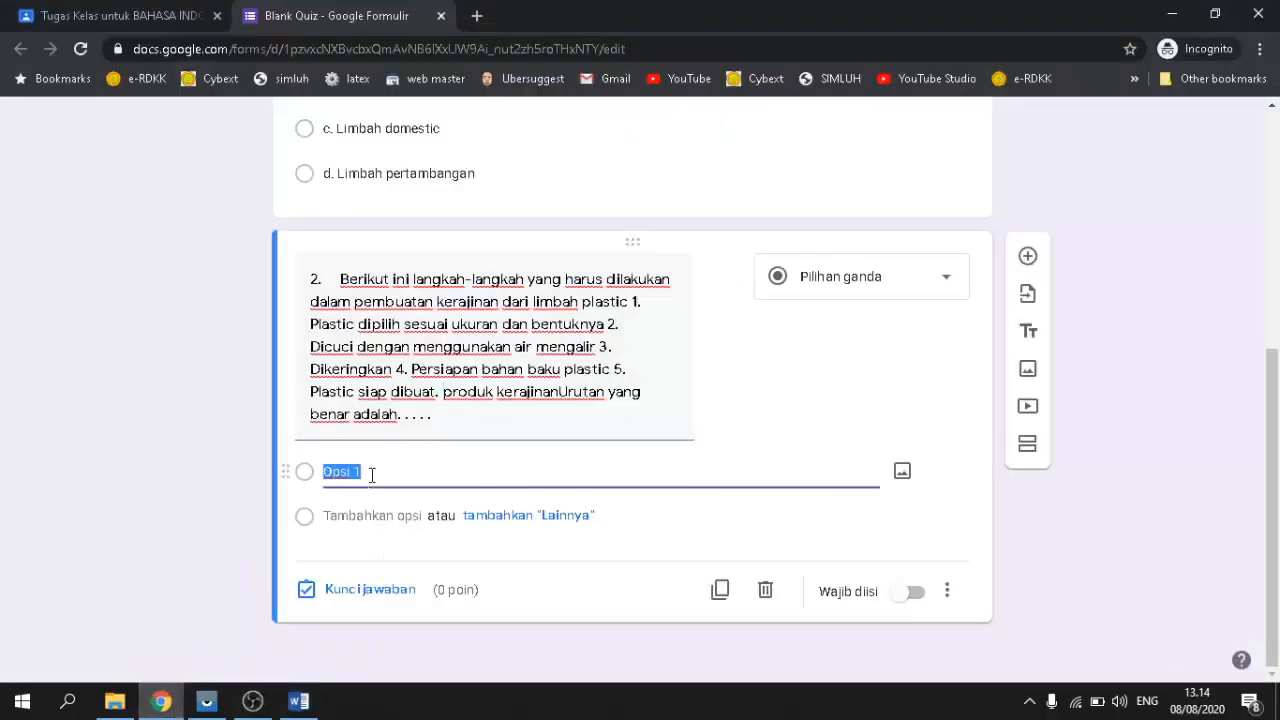
{"action": "type", "text": "a.\t1,4,2,5,3"}
{"action": "left_click", "coordinate": [350, 516]}
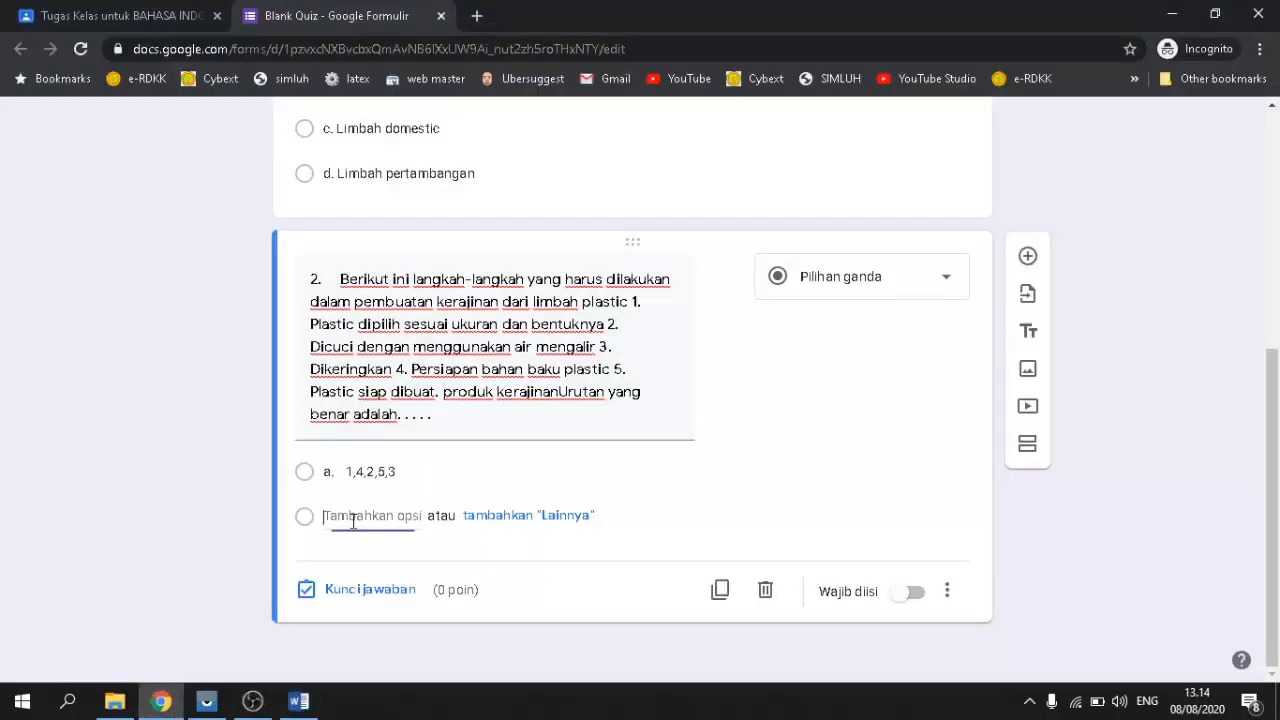
{"action": "left_click", "coordinate": [302, 703]}
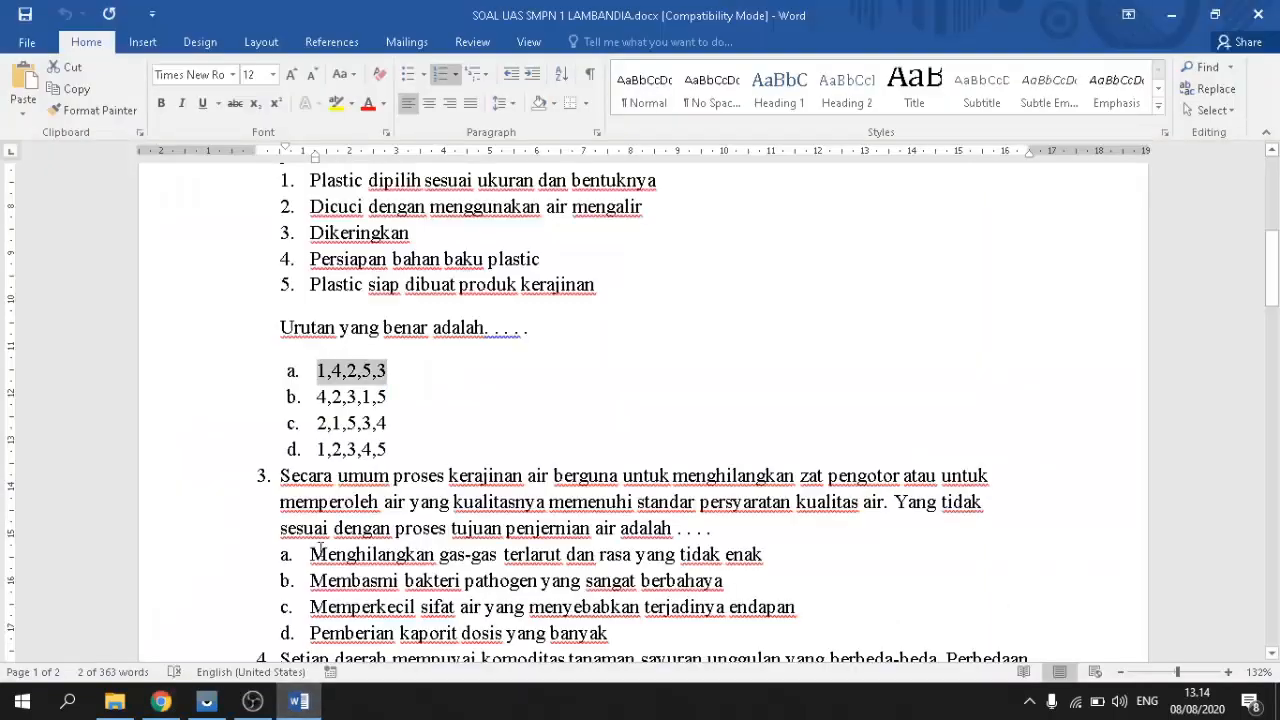
{"action": "double_click", "coordinate": [335, 398]}
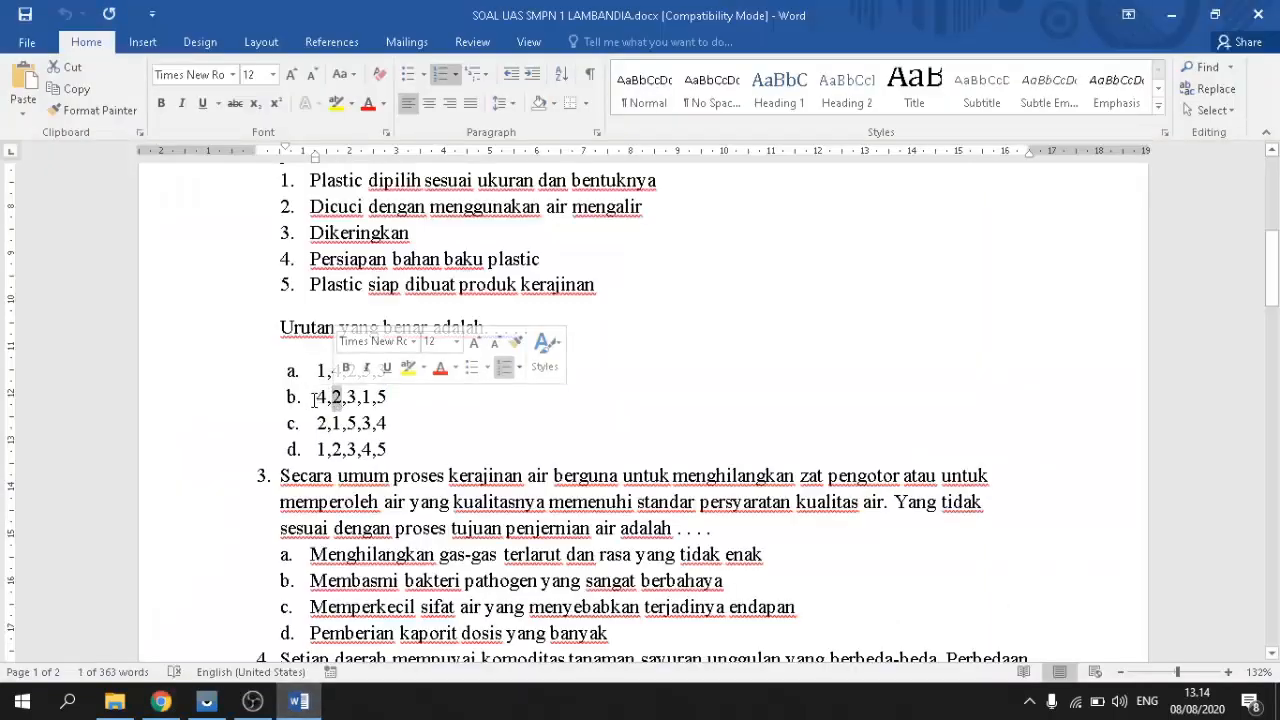
{"action": "left_click_drag", "start_coordinate": [318, 397], "coordinate": [390, 395]}
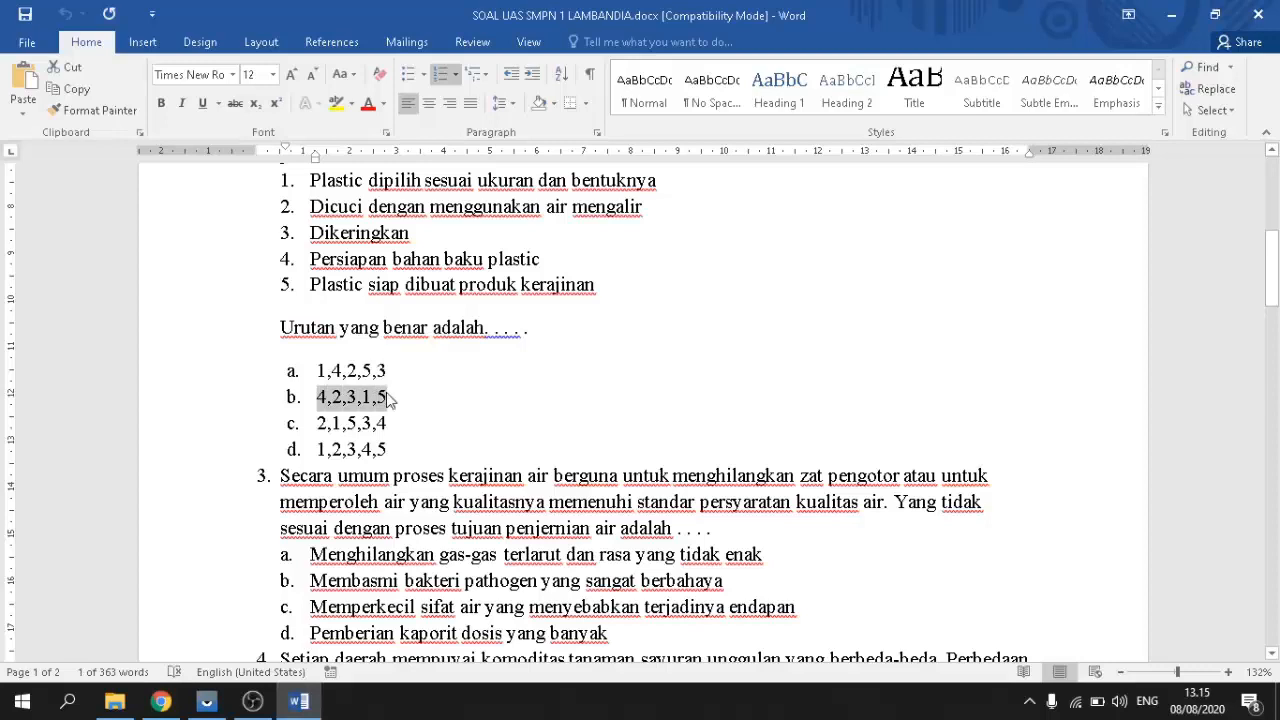
{"action": "left_click", "coordinate": [149, 708]}
{"action": "type", "text": "b.\t4,2,3,1,5"}
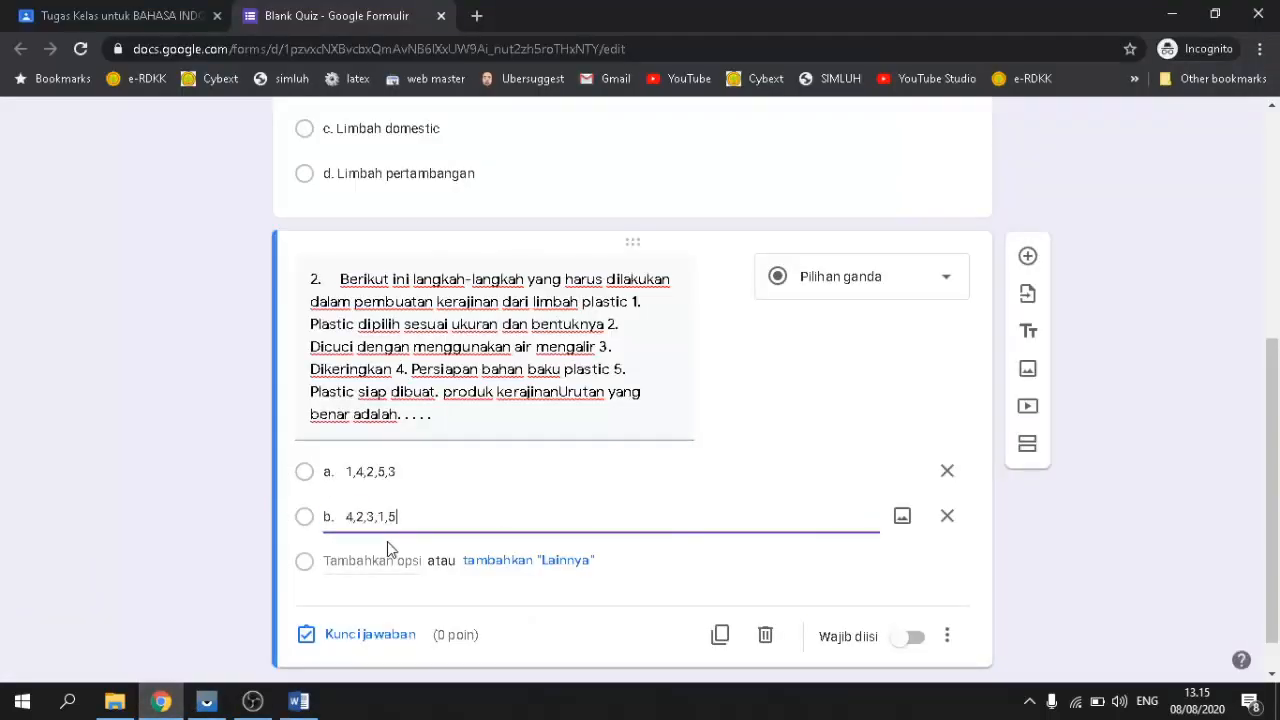
Step: Add options 2,1,5,3,4 and 1,2,3,4,5 copied from the Word exam
{"action": "scroll", "coordinate": [386, 543], "scroll_direction": "down", "scroll_amount": 1}
{"action": "left_click", "coordinate": [371, 517]}
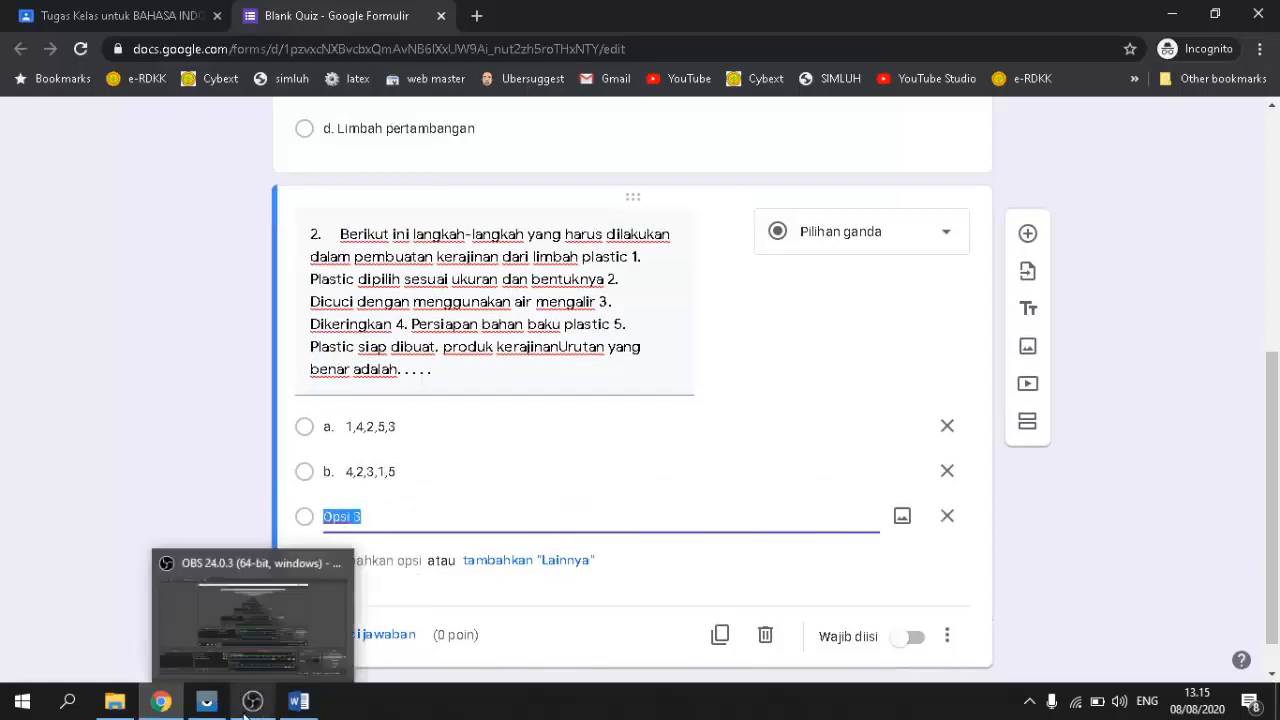
{"action": "left_click", "coordinate": [298, 701]}
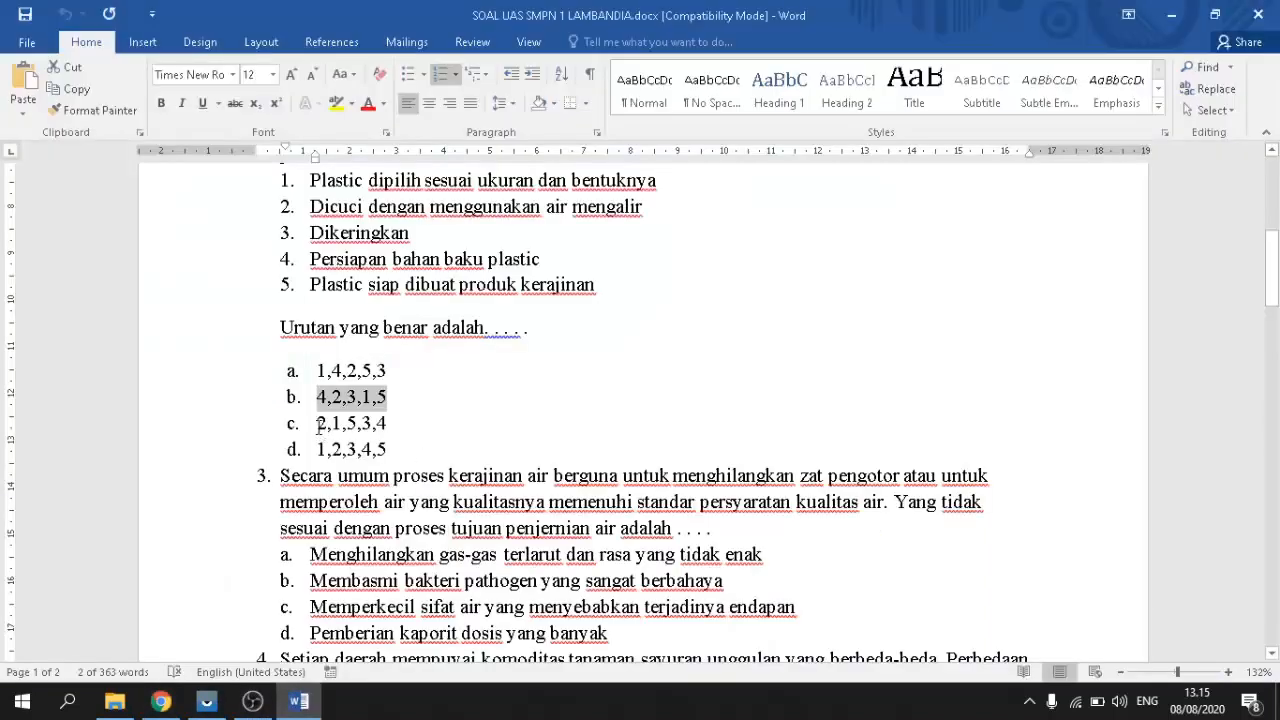
{"action": "left_click_drag", "start_coordinate": [319, 424], "coordinate": [387, 424]}
{"action": "key", "text": "ctrl+c"}
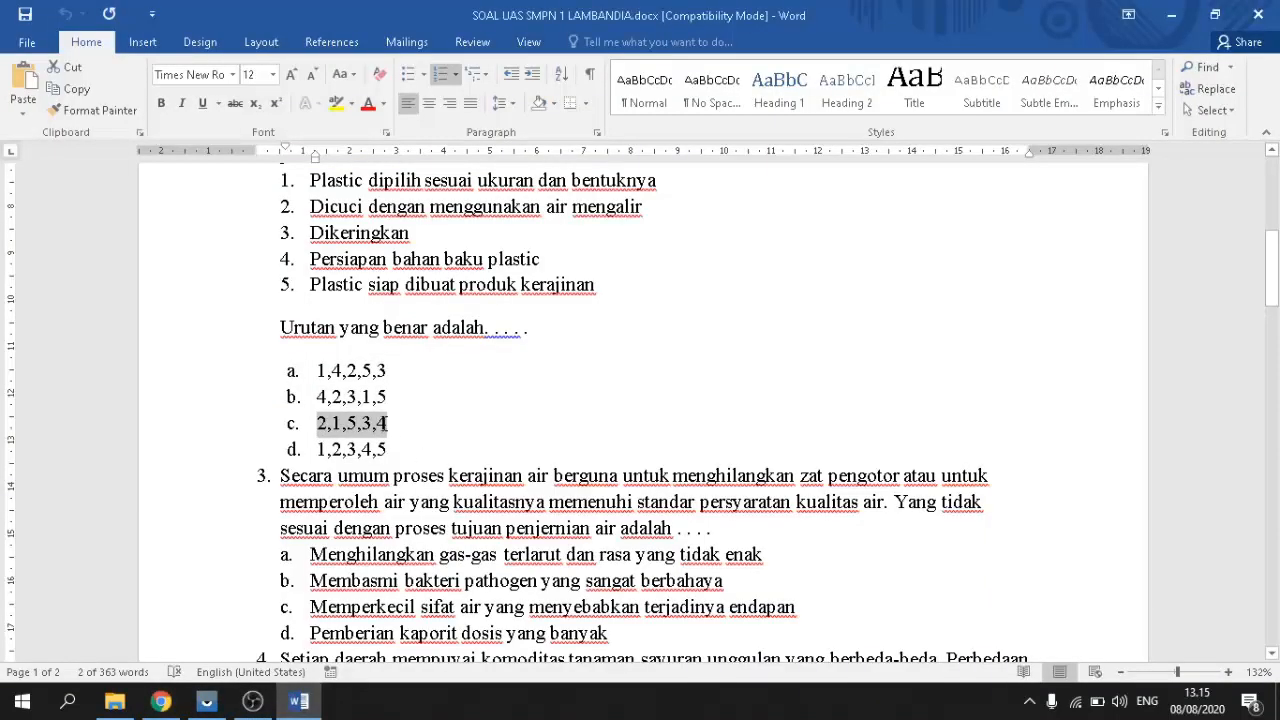
{"action": "left_click", "coordinate": [161, 701]}
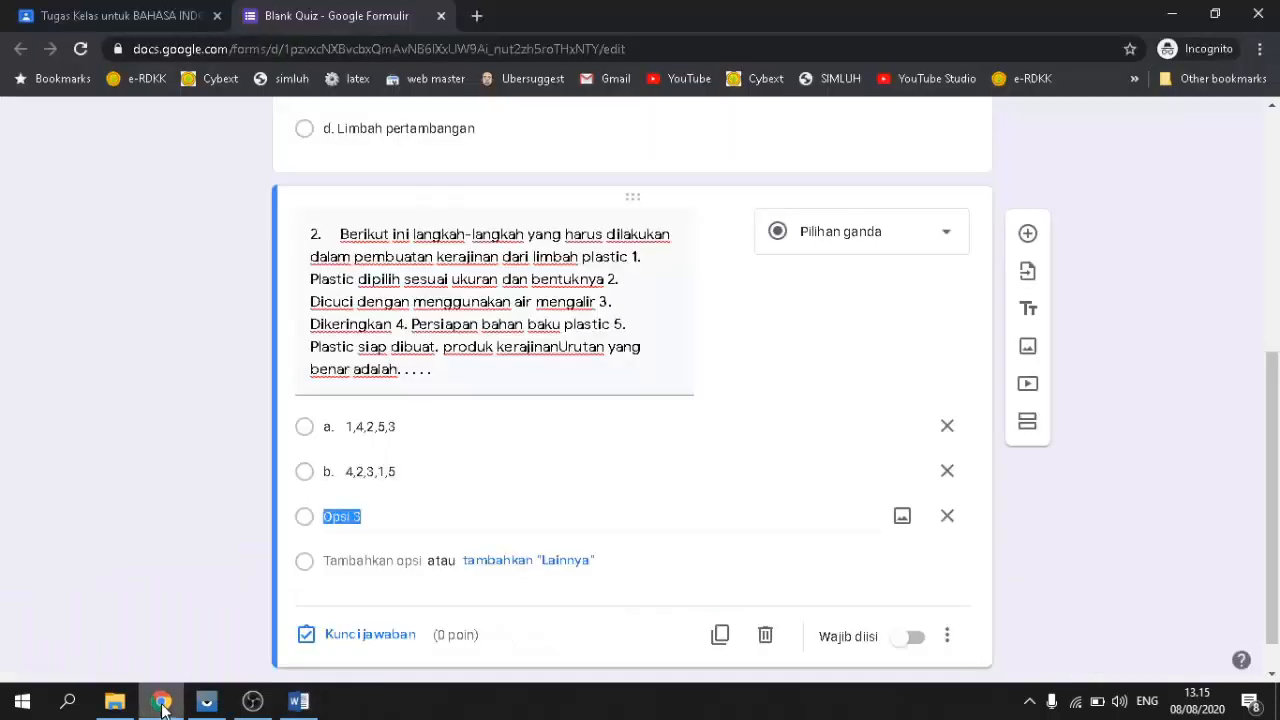
{"action": "key", "text": "ctrl+v"}
{"action": "scroll", "coordinate": [400, 560], "scroll_direction": "down", "scroll_amount": 1}
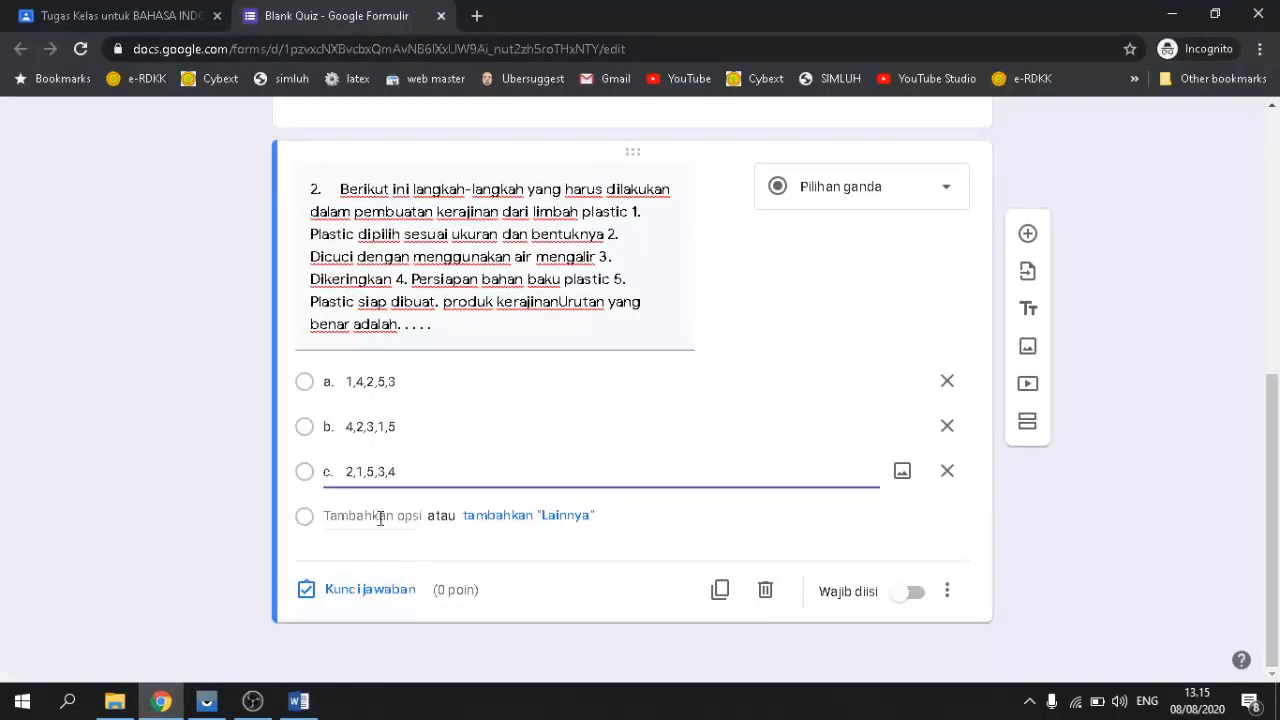
{"action": "left_click", "coordinate": [362, 517]}
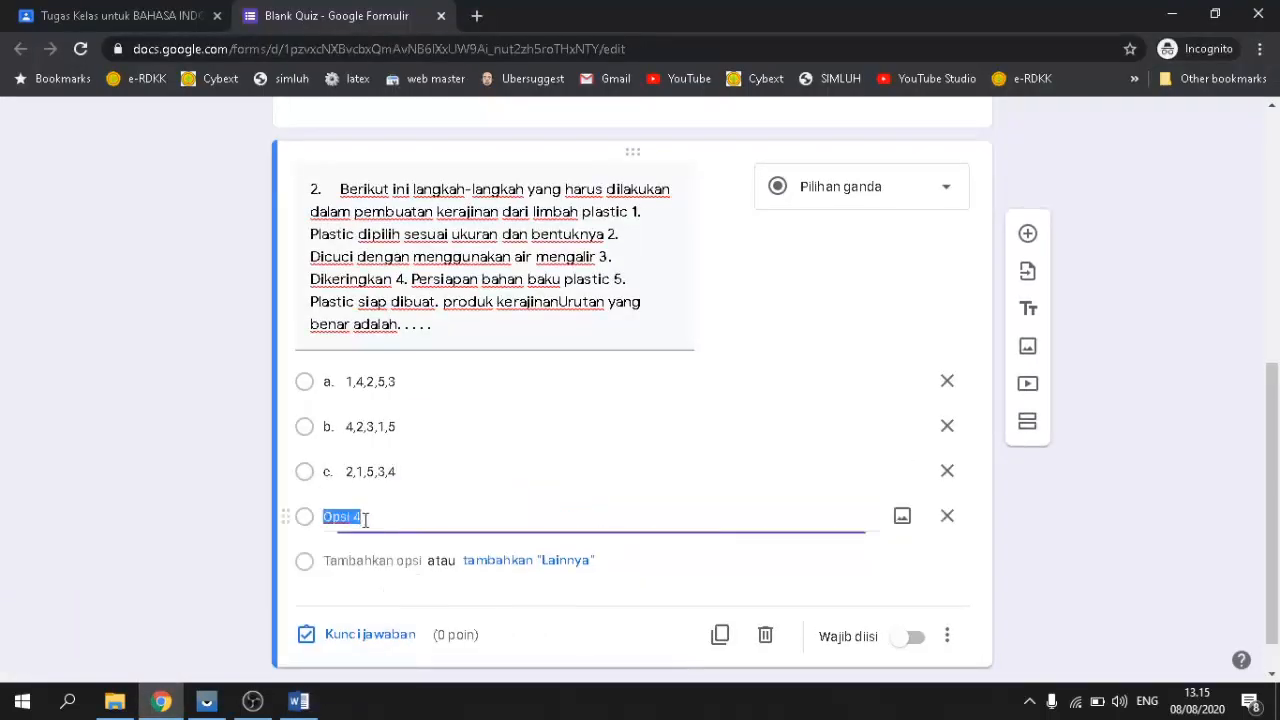
{"action": "left_click", "coordinate": [281, 708]}
{"action": "left_click_drag", "start_coordinate": [316, 449], "coordinate": [389, 449]}
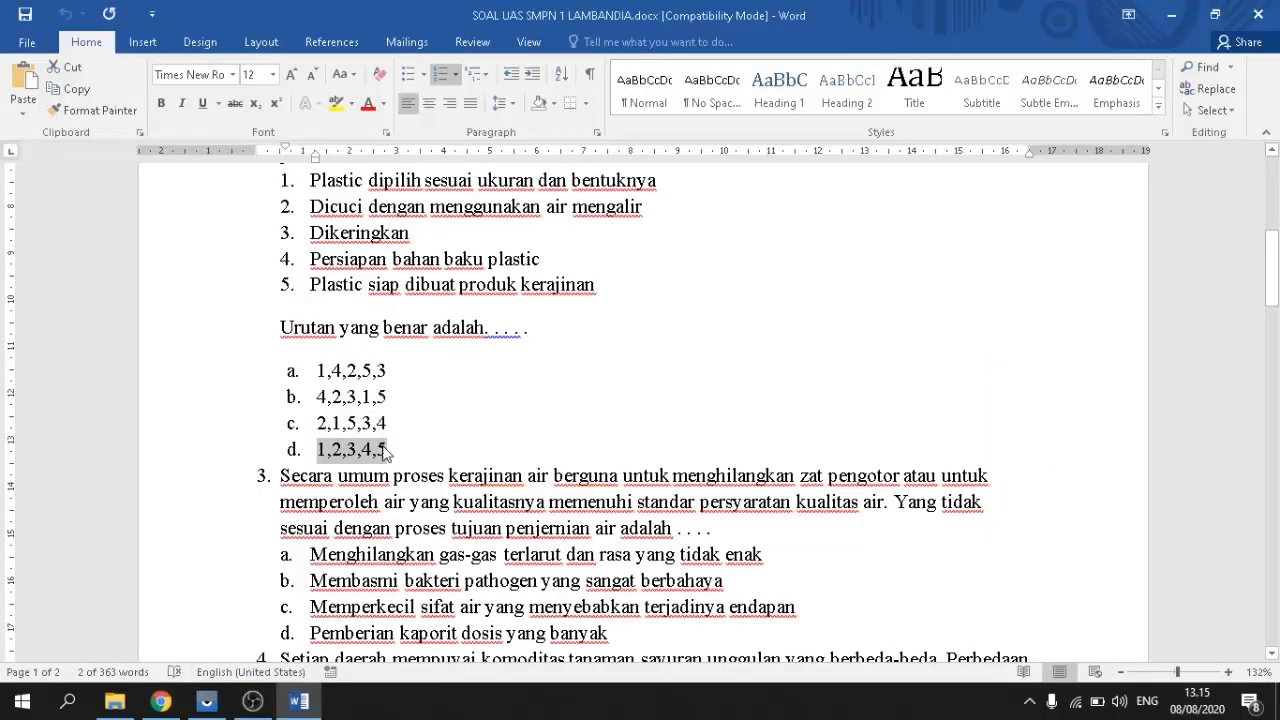
{"action": "left_click", "coordinate": [160, 700]}
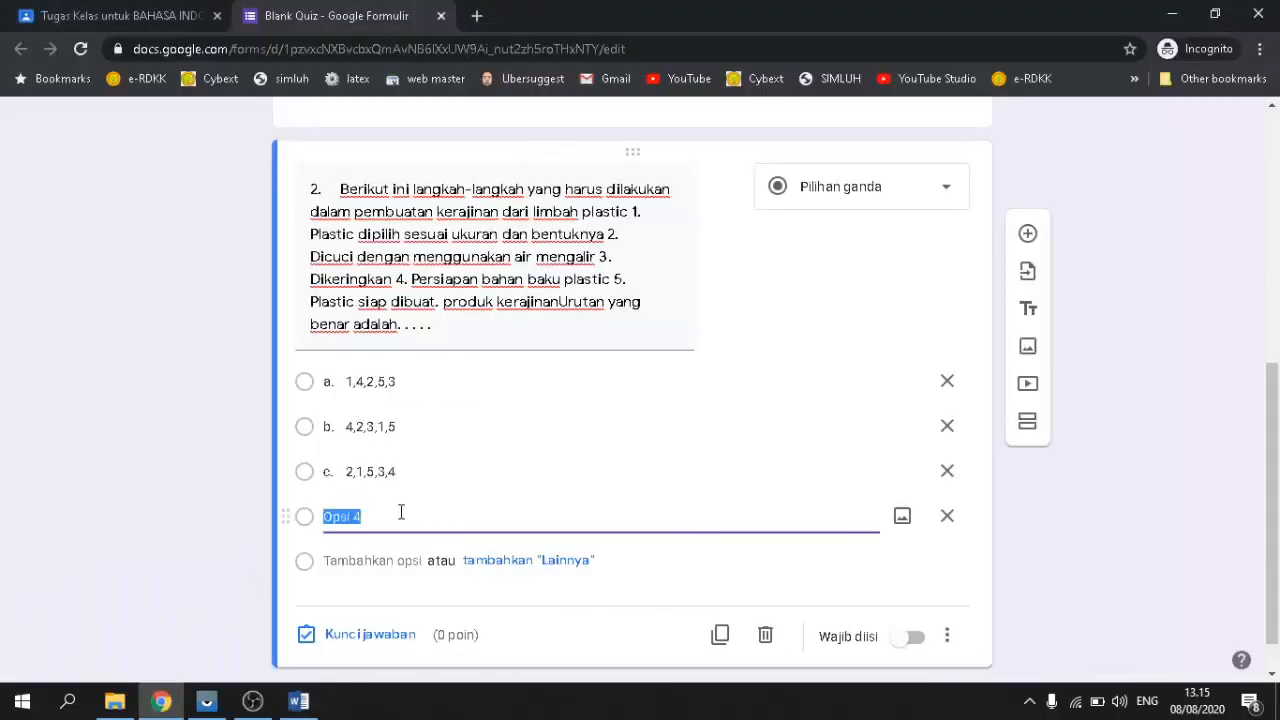
{"action": "type", "text": "d. 1,2,3,4,5"}
{"action": "scroll", "coordinate": [566, 468], "scroll_direction": "down", "scroll_amount": 1}
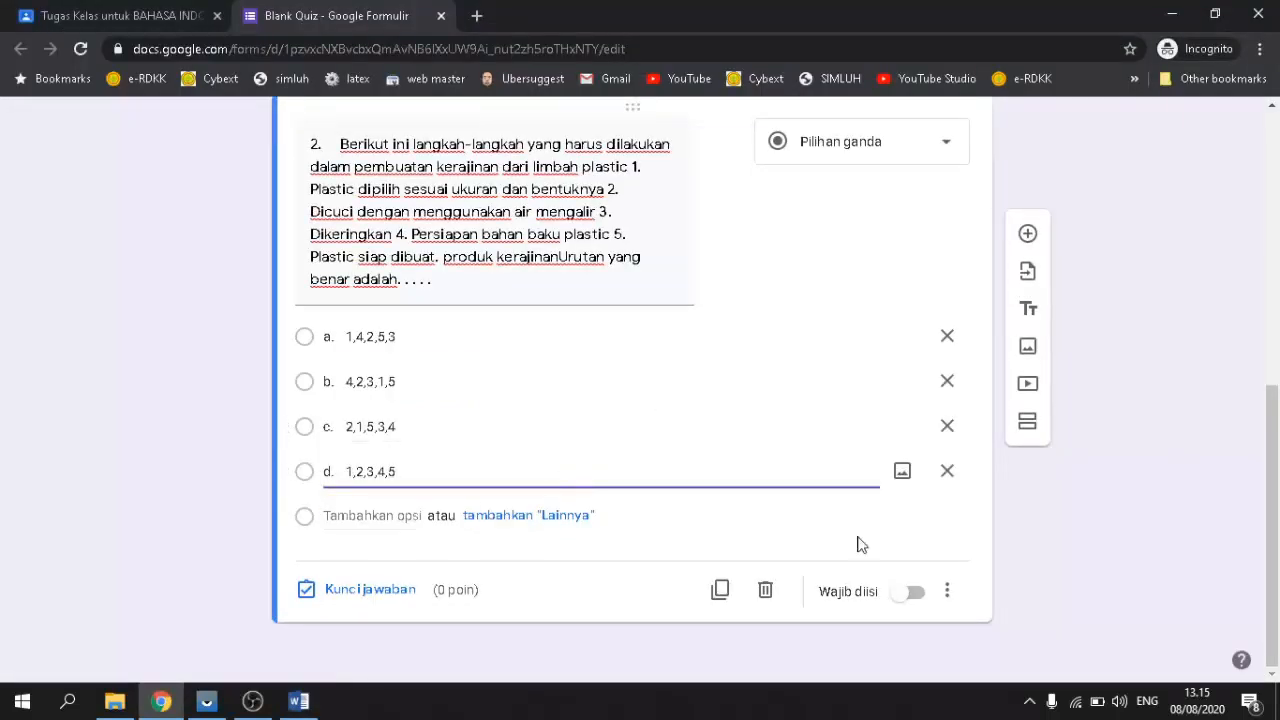
Step: Turn on Wajib diisi for question 2 and set 4,2,3,1,5 as its answer-key choice
{"action": "left_click", "coordinate": [912, 596]}
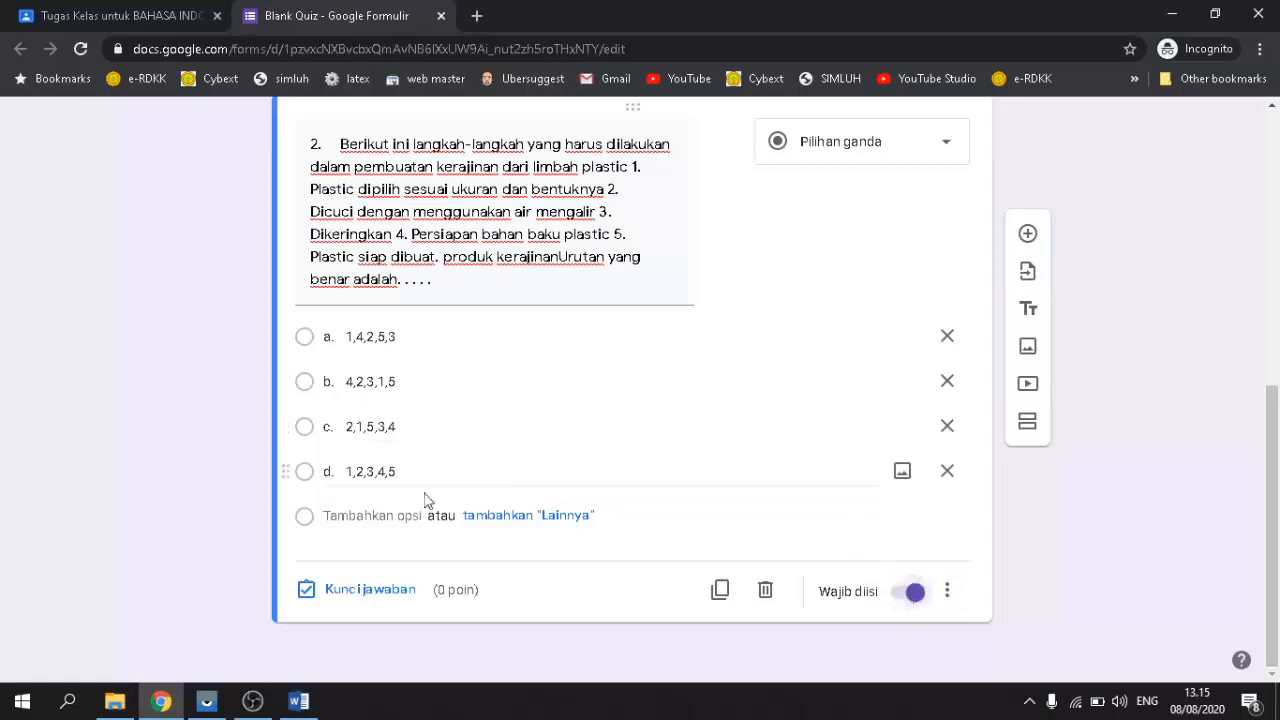
{"action": "left_click", "coordinate": [368, 593]}
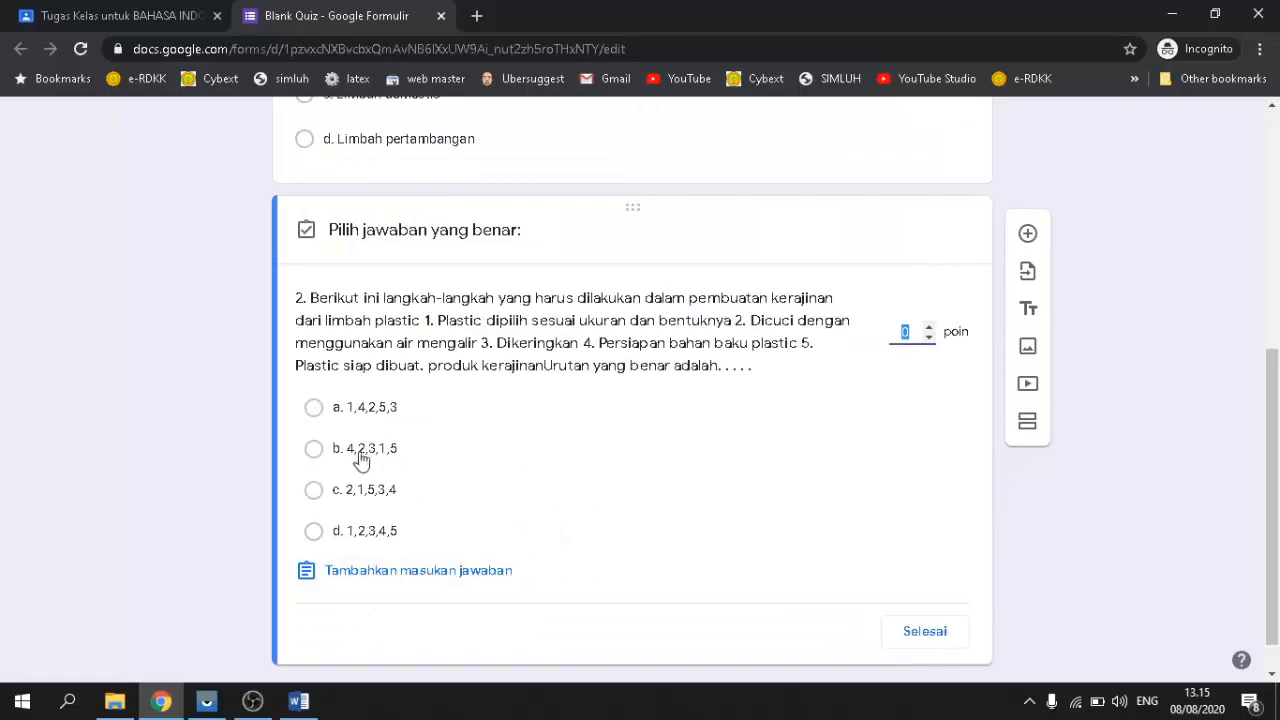
{"action": "left_click", "coordinate": [313, 450]}
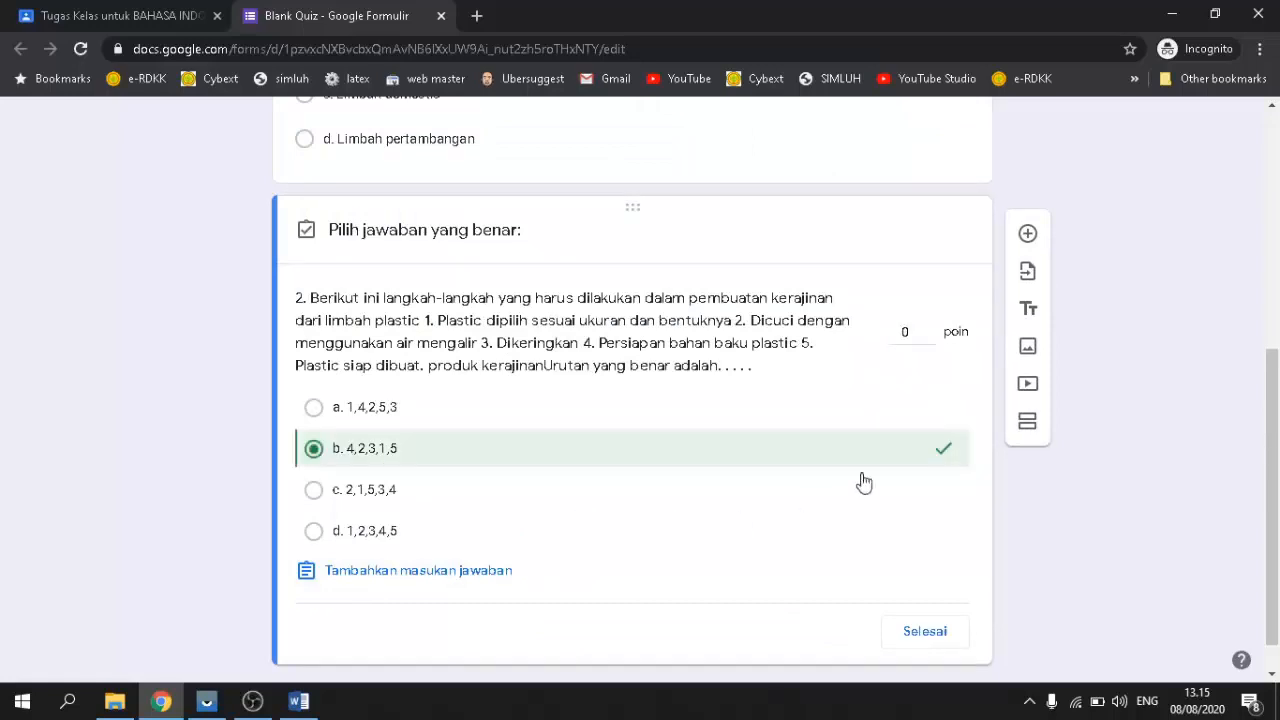
{"action": "left_click", "coordinate": [925, 632]}
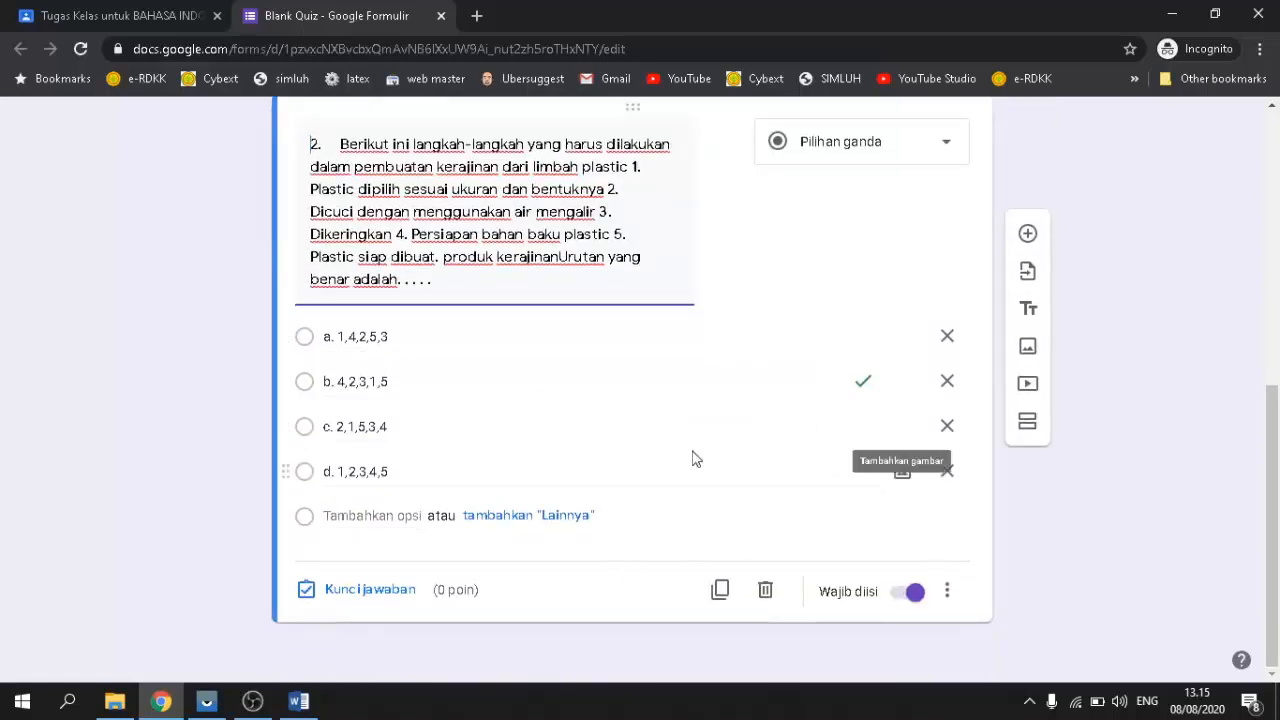
{"action": "scroll", "coordinate": [691, 454], "scroll_direction": "up", "scroll_amount": 5}
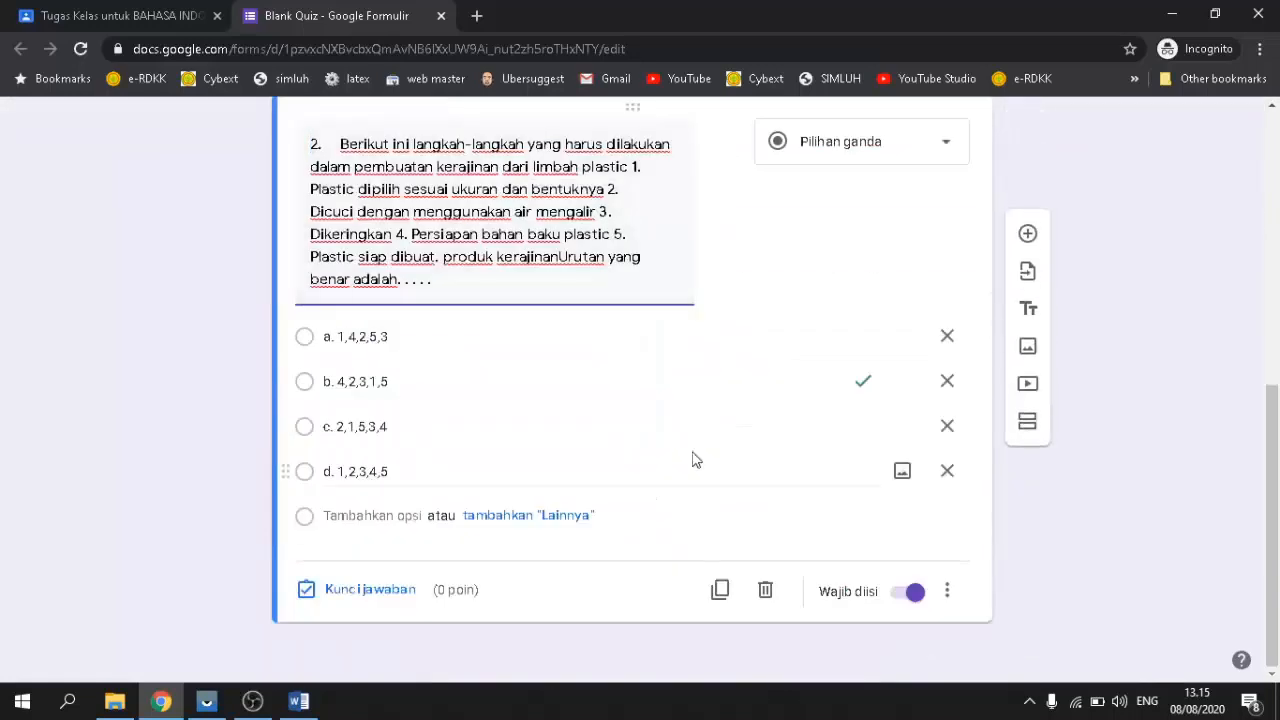
{"action": "scroll", "coordinate": [691, 457], "scroll_direction": "up", "scroll_amount": 6}
{"action": "scroll", "coordinate": [680, 460], "scroll_direction": "up", "scroll_amount": 6}
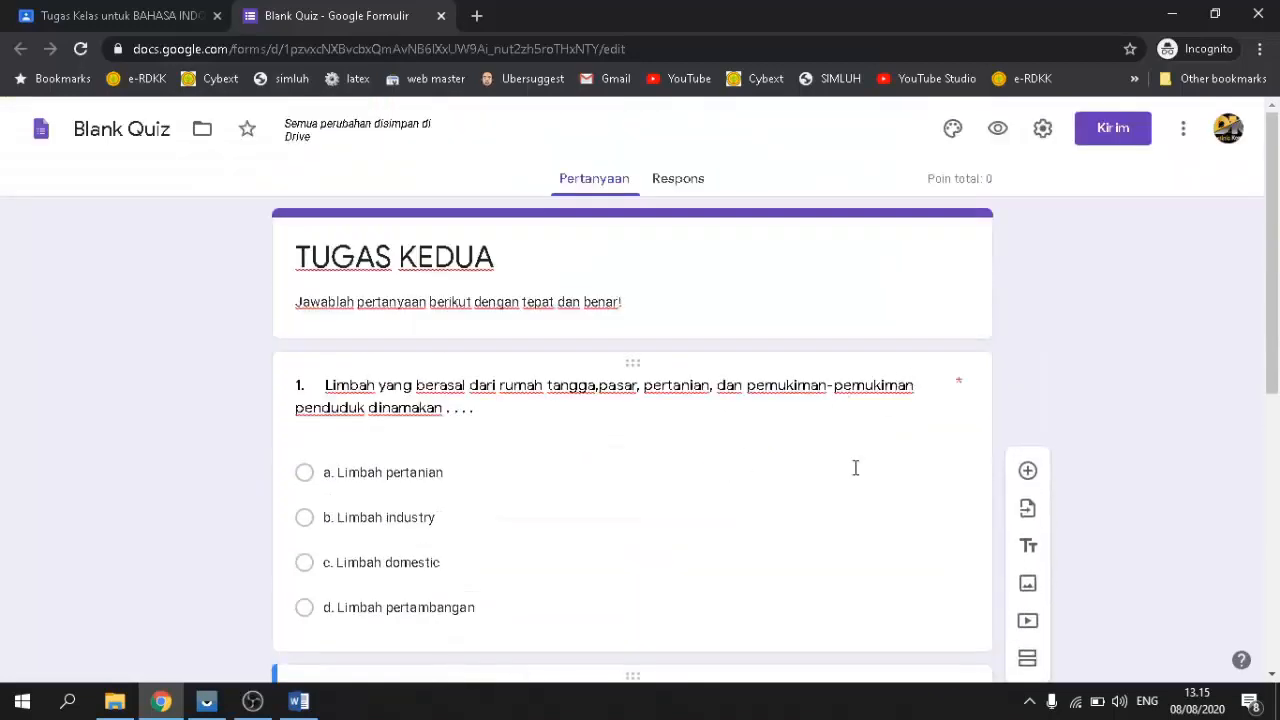
{"action": "scroll", "coordinate": [711, 428], "scroll_direction": "down", "scroll_amount": 6}
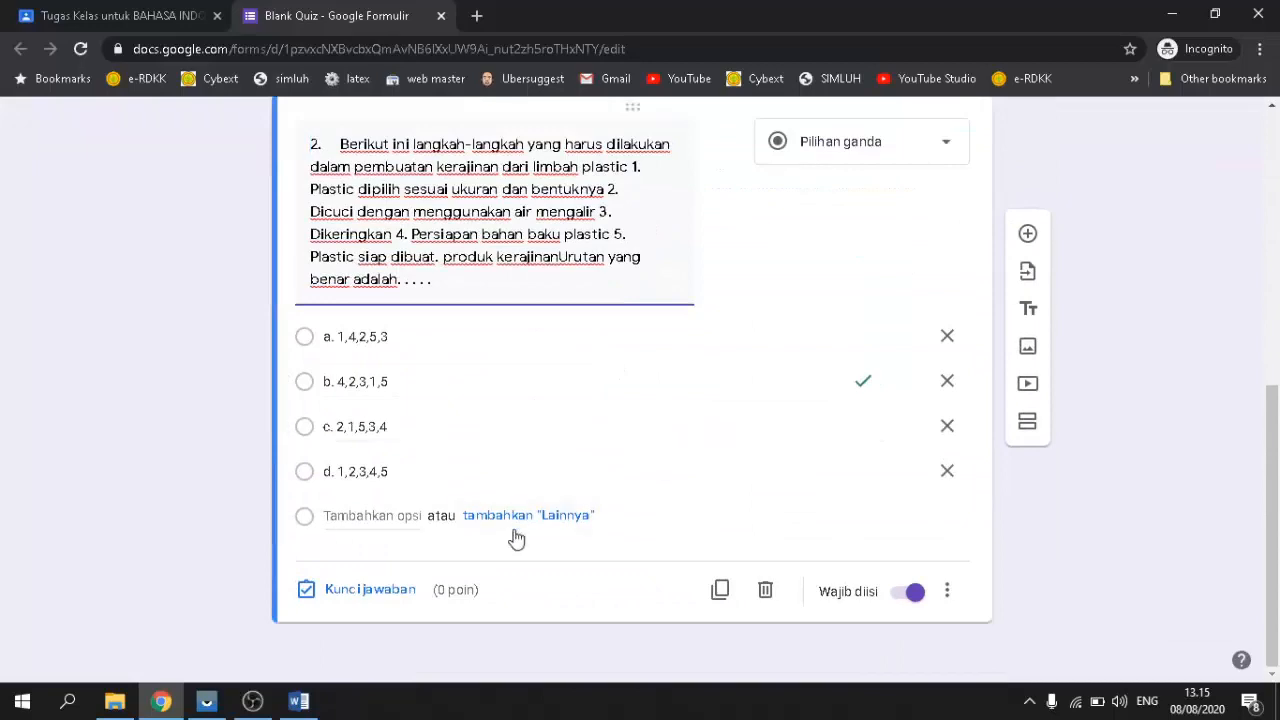
{"action": "scroll", "coordinate": [500, 430], "scroll_direction": "up", "scroll_amount": 4}
{"action": "scroll", "coordinate": [480, 490], "scroll_direction": "down", "scroll_amount": 4}
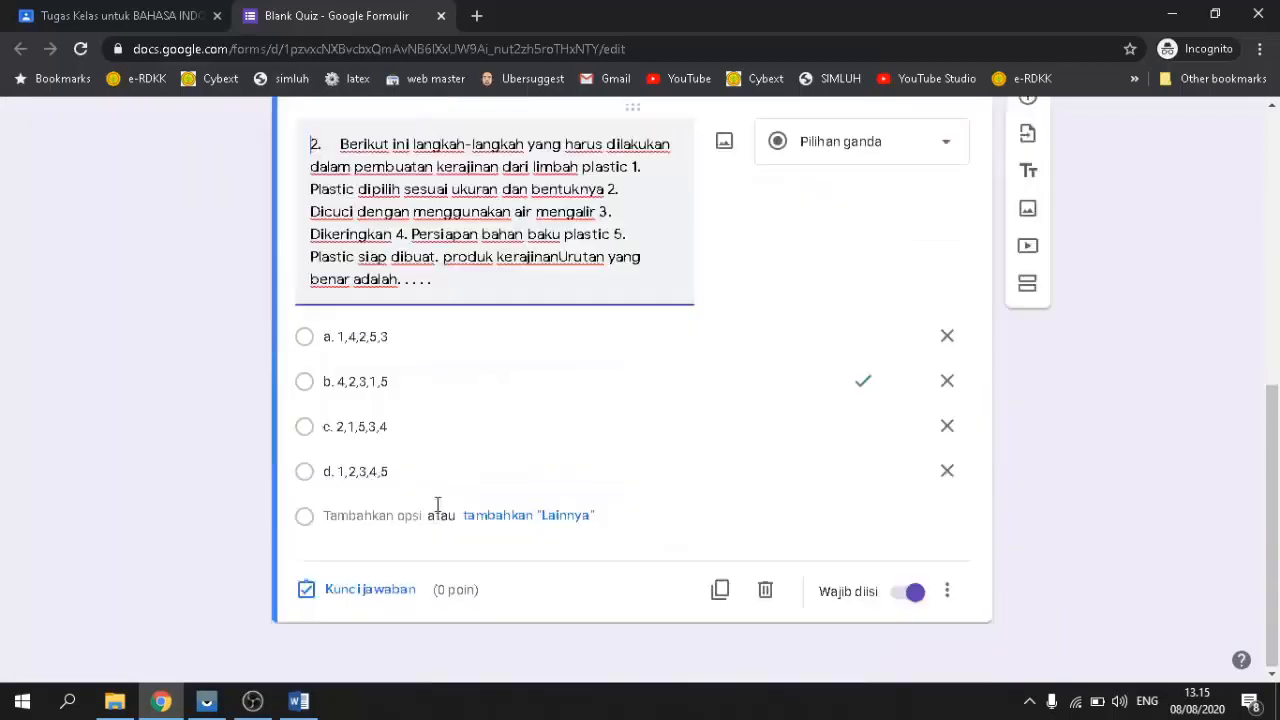
{"action": "scroll", "coordinate": [451, 500], "scroll_direction": "up", "scroll_amount": 4}
{"action": "scroll", "coordinate": [620, 437], "scroll_direction": "down", "scroll_amount": 4}
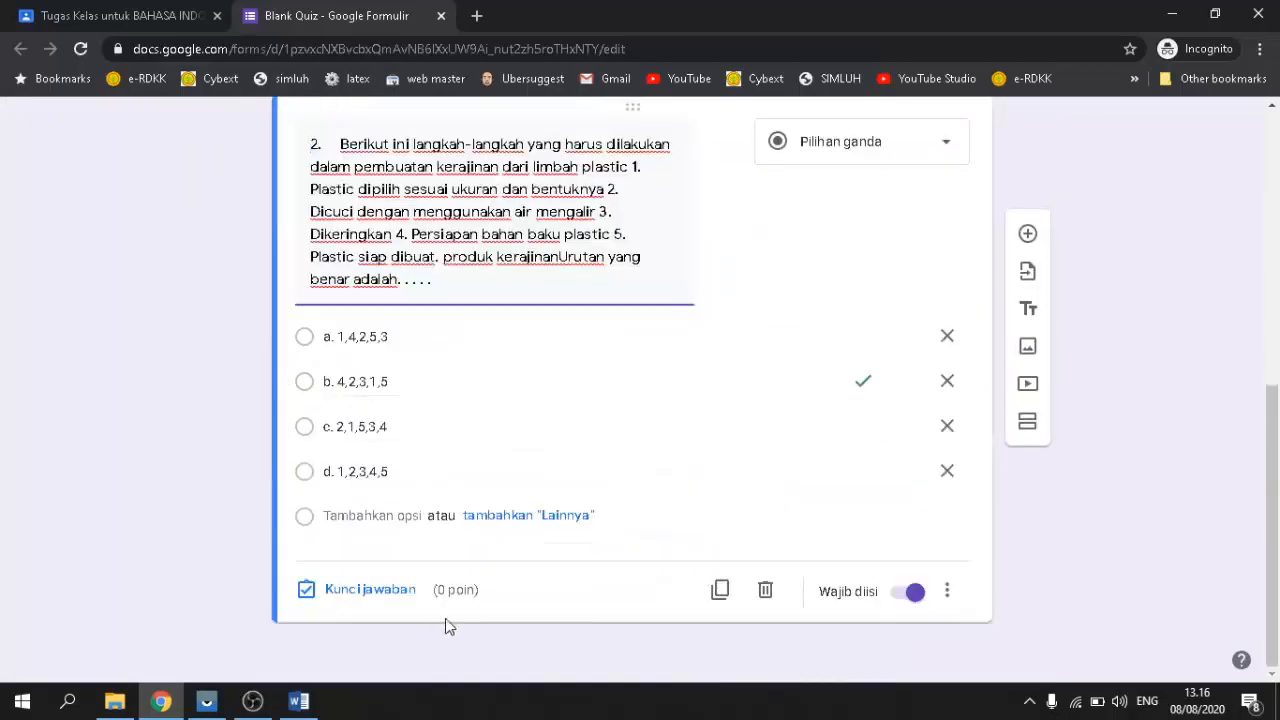
Step: Check question 2's extra-settings menu without changes, then reopen its Kunci jawaban
{"action": "left_click", "coordinate": [467, 596]}
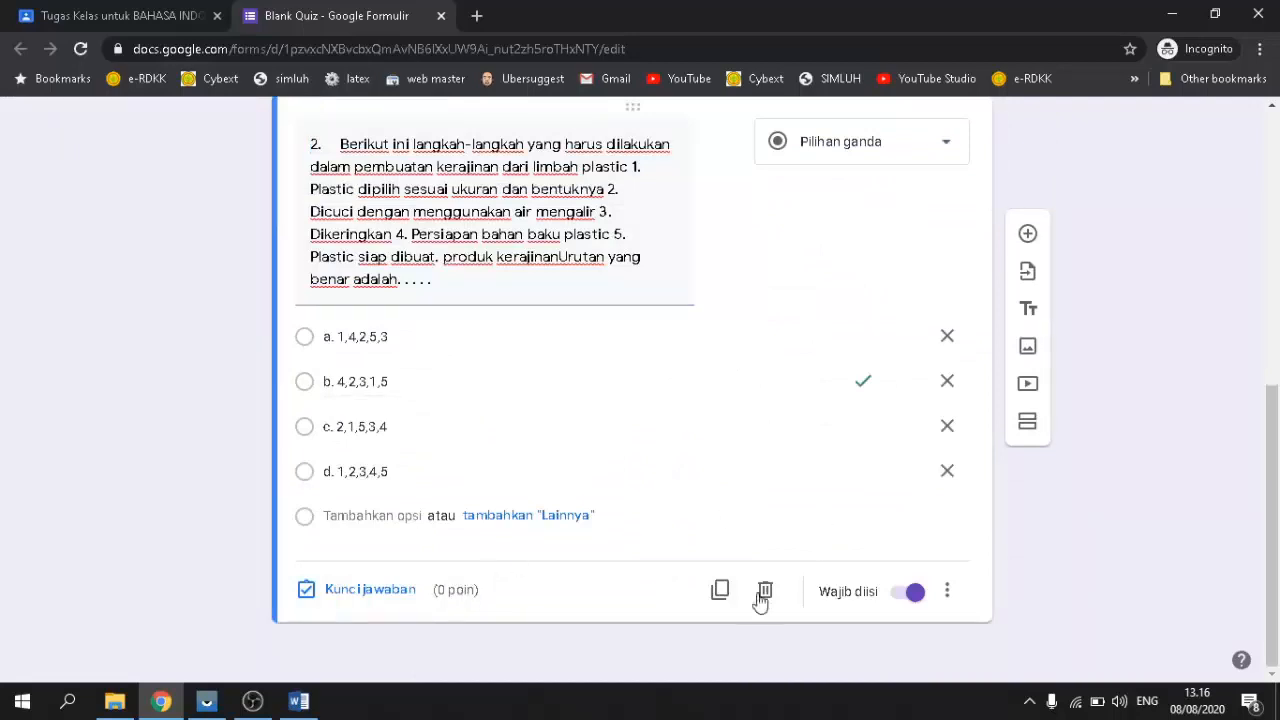
{"action": "left_click", "coordinate": [947, 597]}
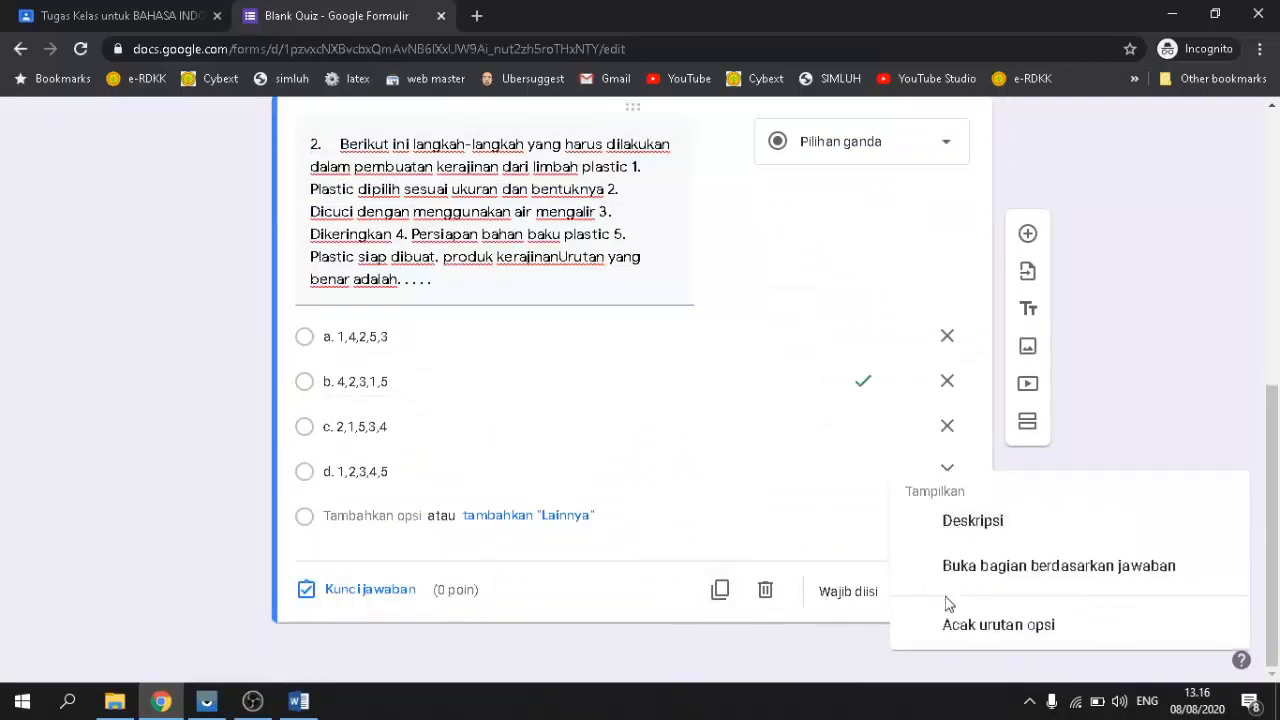
{"action": "left_click", "coordinate": [568, 608]}
{"action": "scroll", "coordinate": [660, 542], "scroll_direction": "up", "scroll_amount": 4}
{"action": "scroll", "coordinate": [660, 542], "scroll_direction": "down", "scroll_amount": 4}
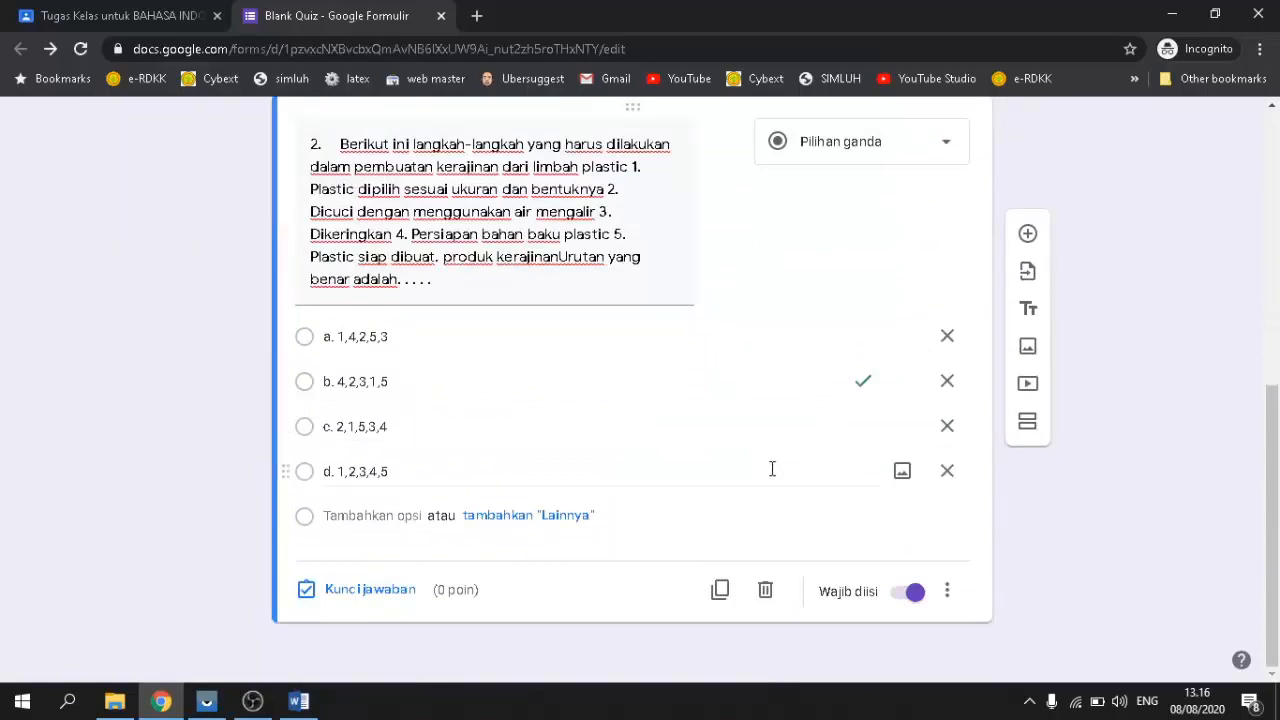
{"action": "left_click", "coordinate": [346, 596]}
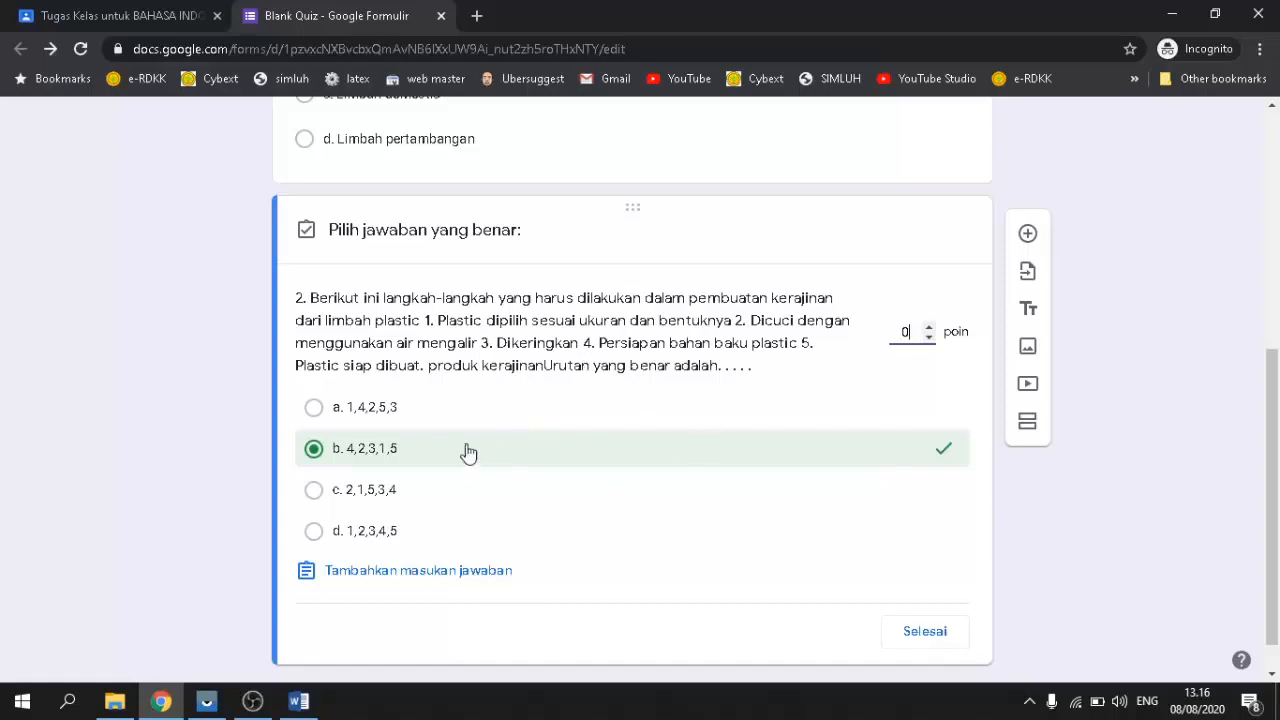
Step: Enter 50 points for question 2 in its answer key and confirm with Selesai
{"action": "scroll", "coordinate": [652, 442], "scroll_direction": "up", "scroll_amount": 3}
{"action": "scroll", "coordinate": [654, 440], "scroll_direction": "up", "scroll_amount": 1}
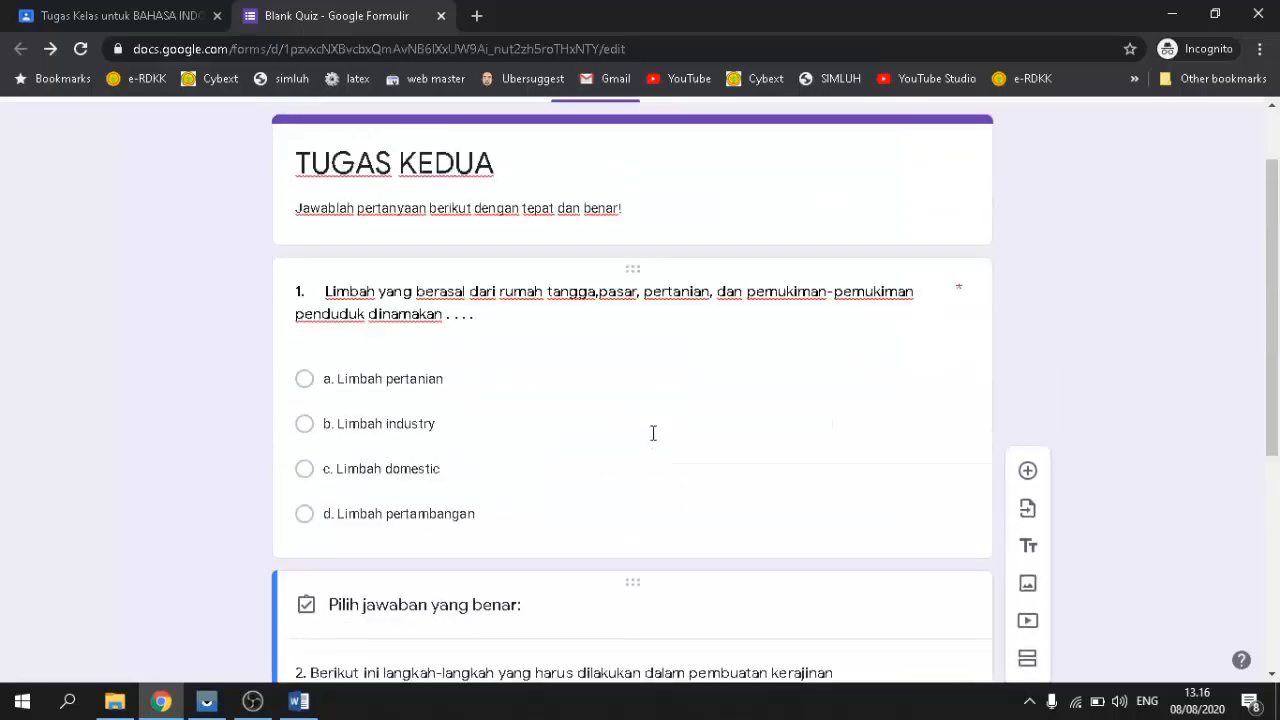
{"action": "scroll", "coordinate": [652, 433], "scroll_direction": "down", "scroll_amount": 2}
{"action": "scroll", "coordinate": [651, 431], "scroll_direction": "up", "scroll_amount": 3}
{"action": "scroll", "coordinate": [651, 431], "scroll_direction": "down", "scroll_amount": 1}
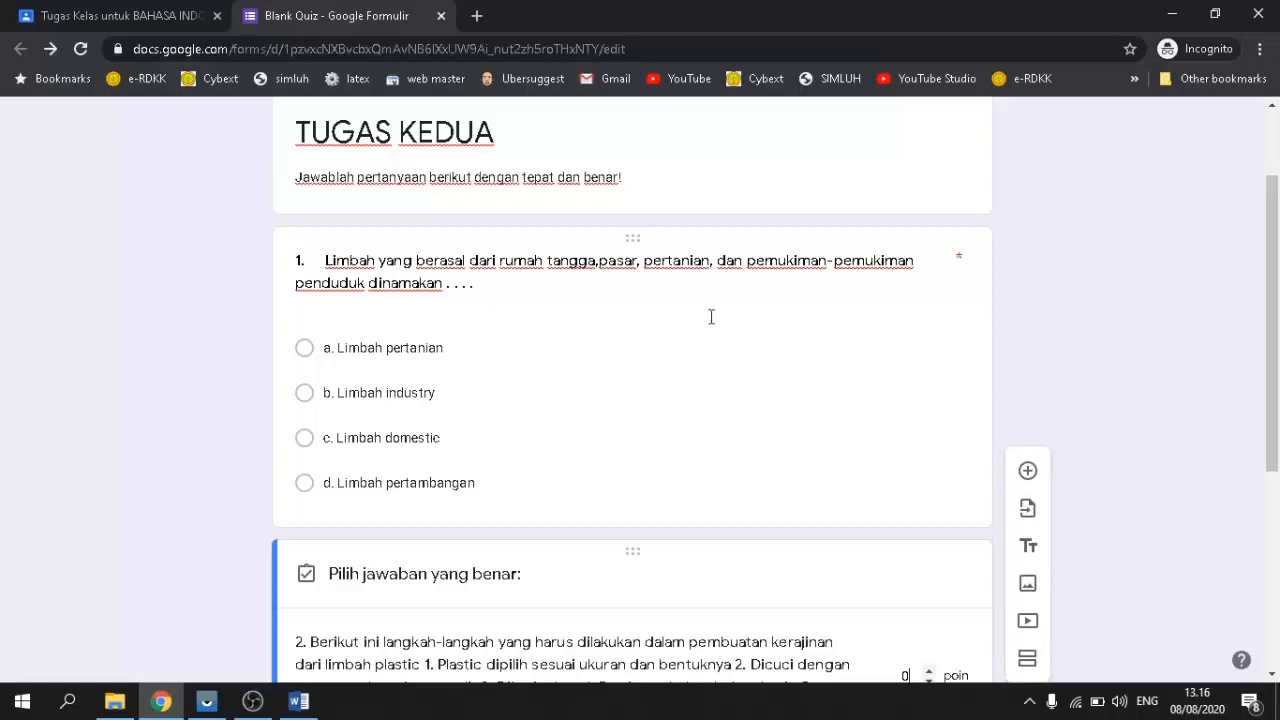
{"action": "scroll", "coordinate": [711, 317], "scroll_direction": "down", "scroll_amount": 4}
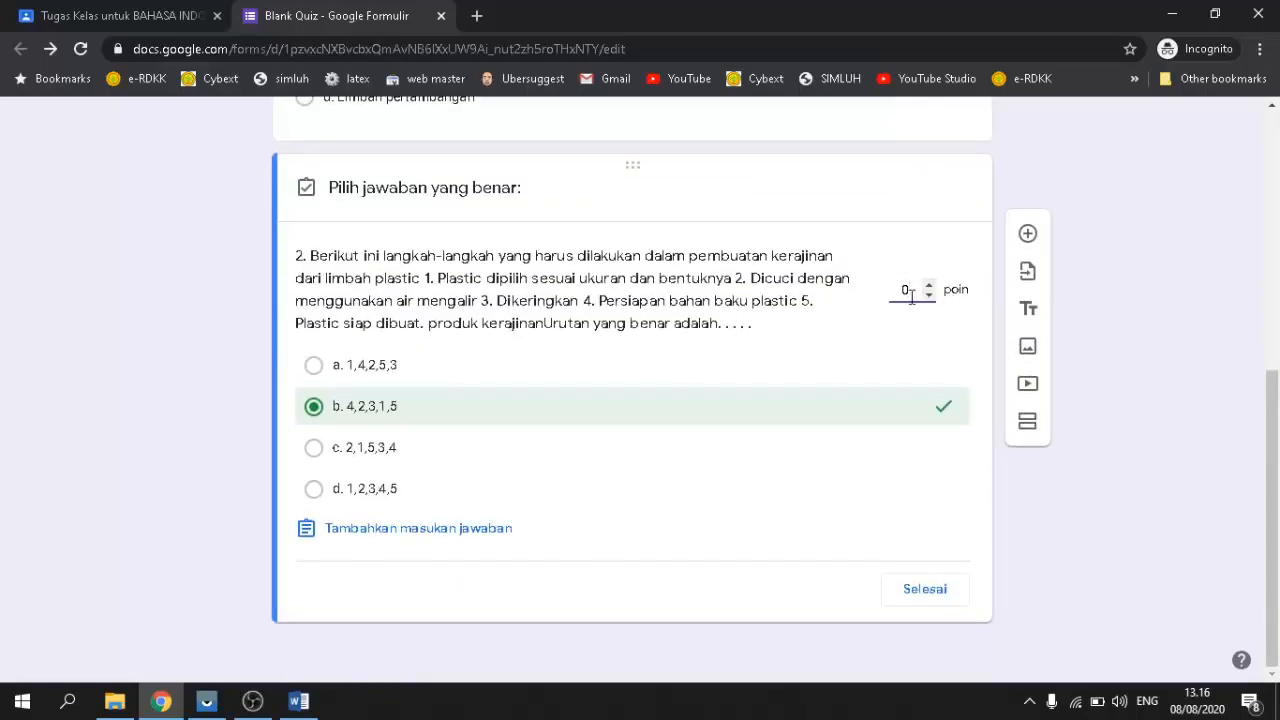
{"action": "double_click", "coordinate": [911, 291]}
{"action": "scroll", "coordinate": [399, 347], "scroll_direction": "up", "scroll_amount": 3}
{"action": "scroll", "coordinate": [430, 300], "scroll_direction": "up", "scroll_amount": 3}
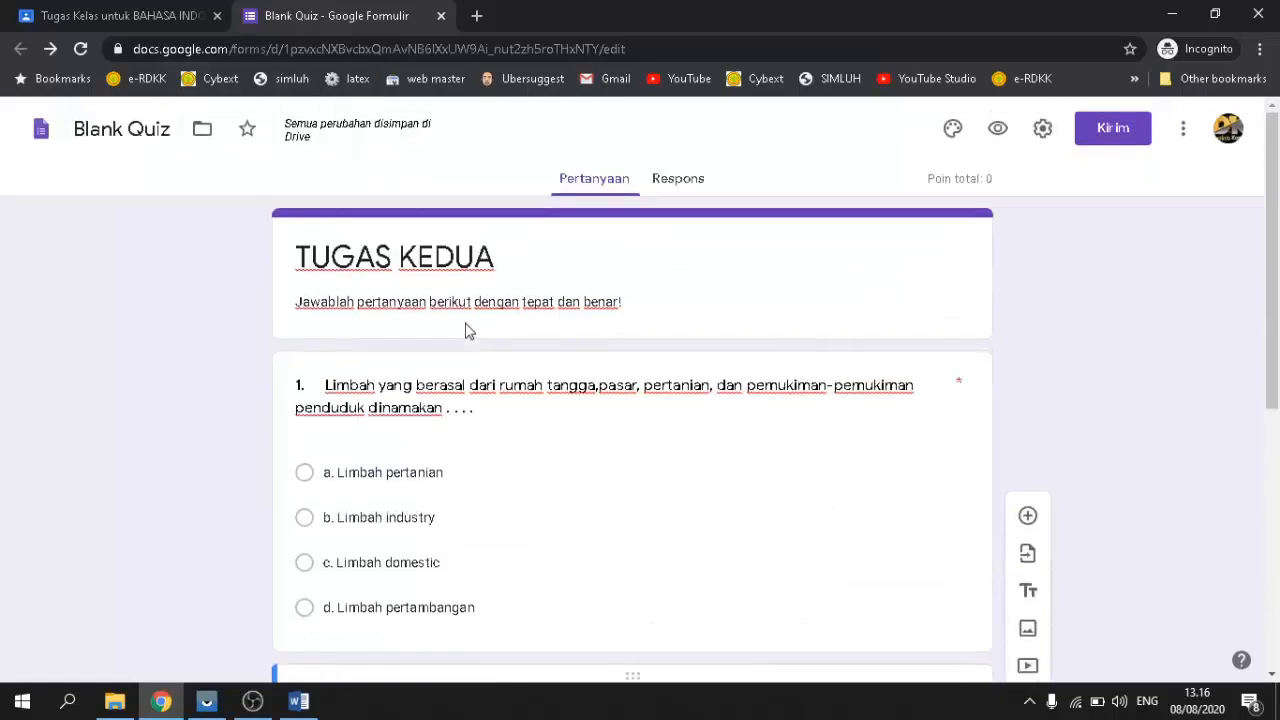
{"action": "scroll", "coordinate": [466, 329], "scroll_direction": "down", "scroll_amount": 5}
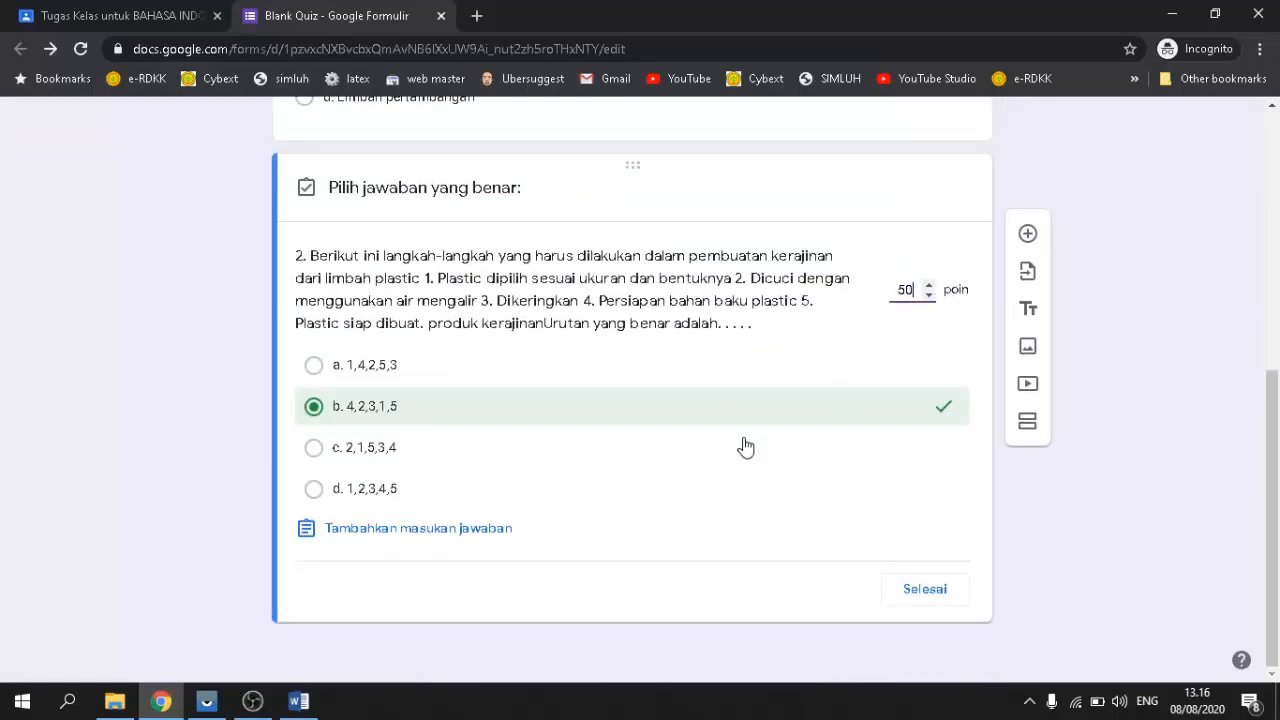
{"action": "scroll", "coordinate": [749, 443], "scroll_direction": "up", "scroll_amount": 4}
{"action": "scroll", "coordinate": [751, 434], "scroll_direction": "down", "scroll_amount": 4}
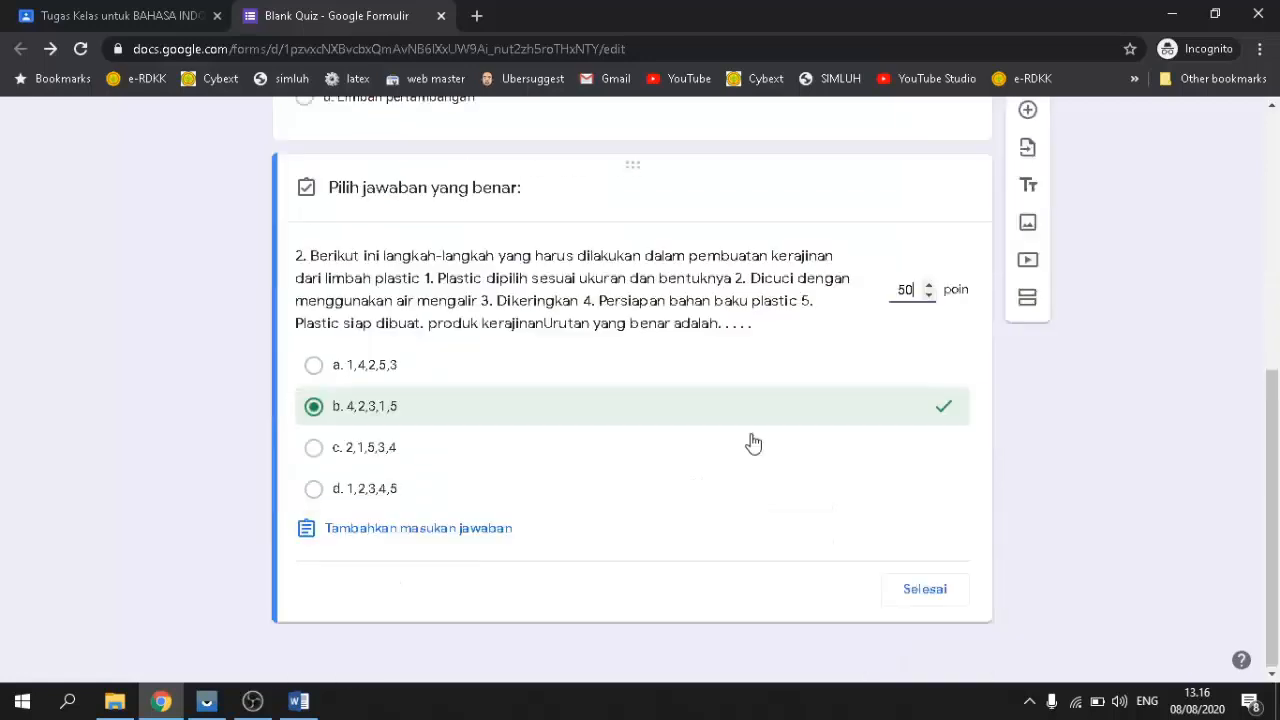
{"action": "left_click", "coordinate": [921, 591]}
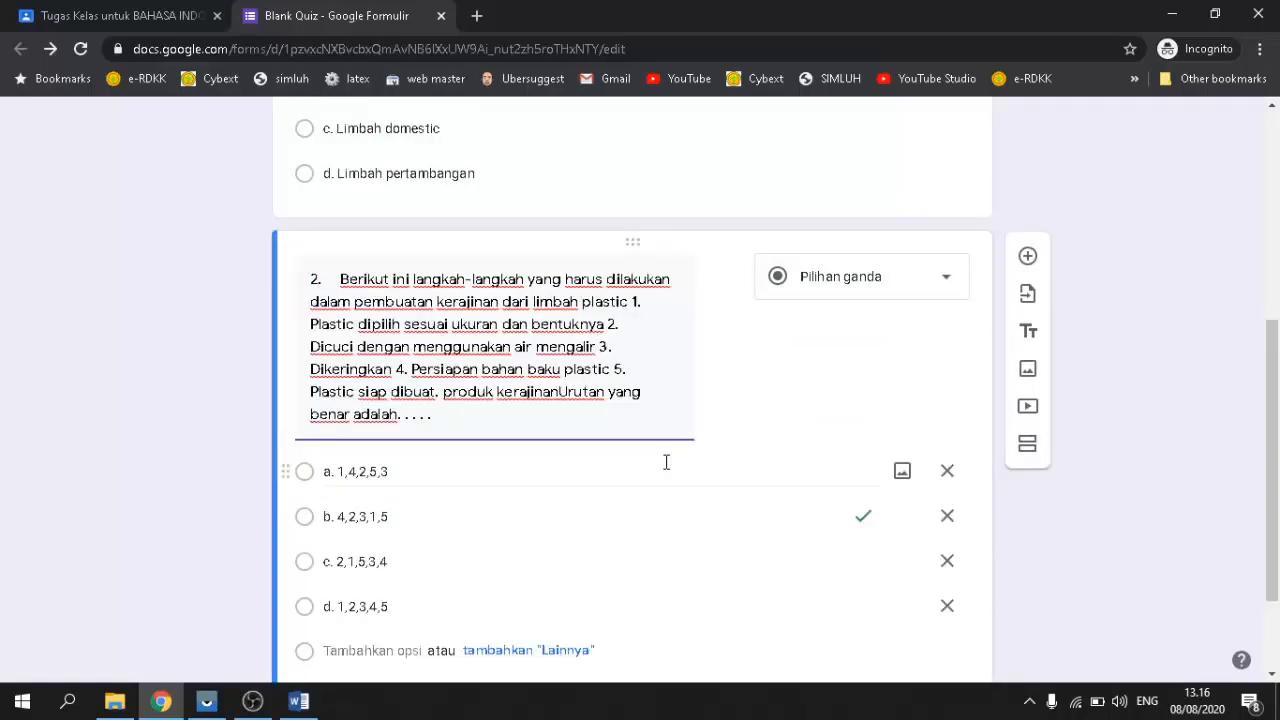
{"action": "scroll", "coordinate": [670, 460], "scroll_direction": "up", "scroll_amount": 3}
Step: Give question 1 50 points in its answer key, bringing the quiz total to 100
{"action": "left_click", "coordinate": [640, 345]}
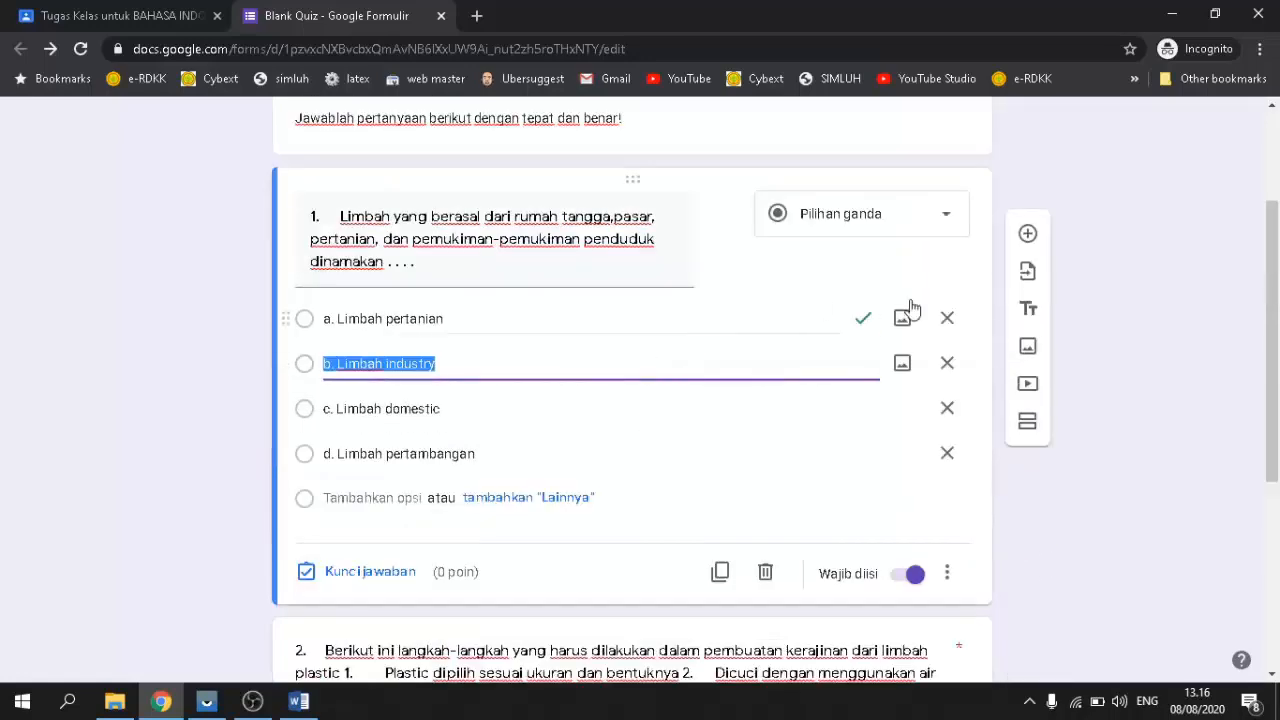
{"action": "left_click", "coordinate": [368, 578]}
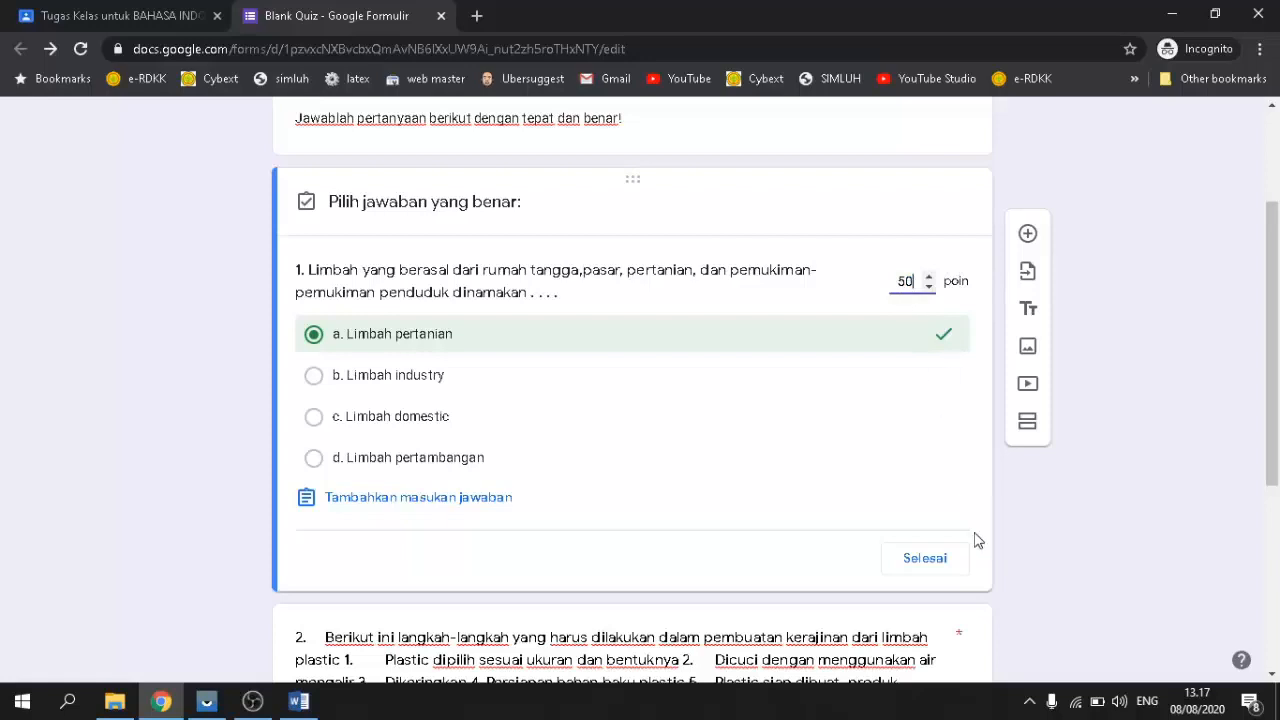
{"action": "left_click", "coordinate": [938, 564]}
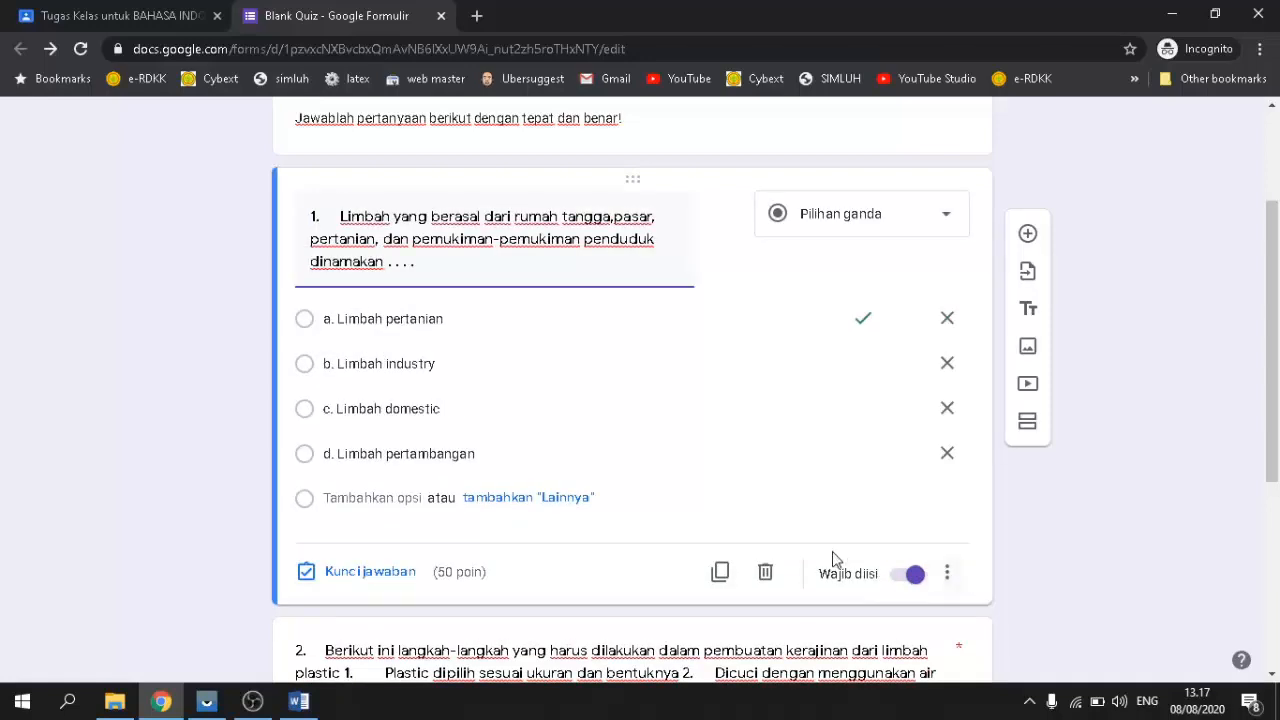
{"action": "scroll", "coordinate": [837, 560], "scroll_direction": "down", "scroll_amount": 1}
{"action": "scroll", "coordinate": [500, 480], "scroll_direction": "down", "scroll_amount": 3}
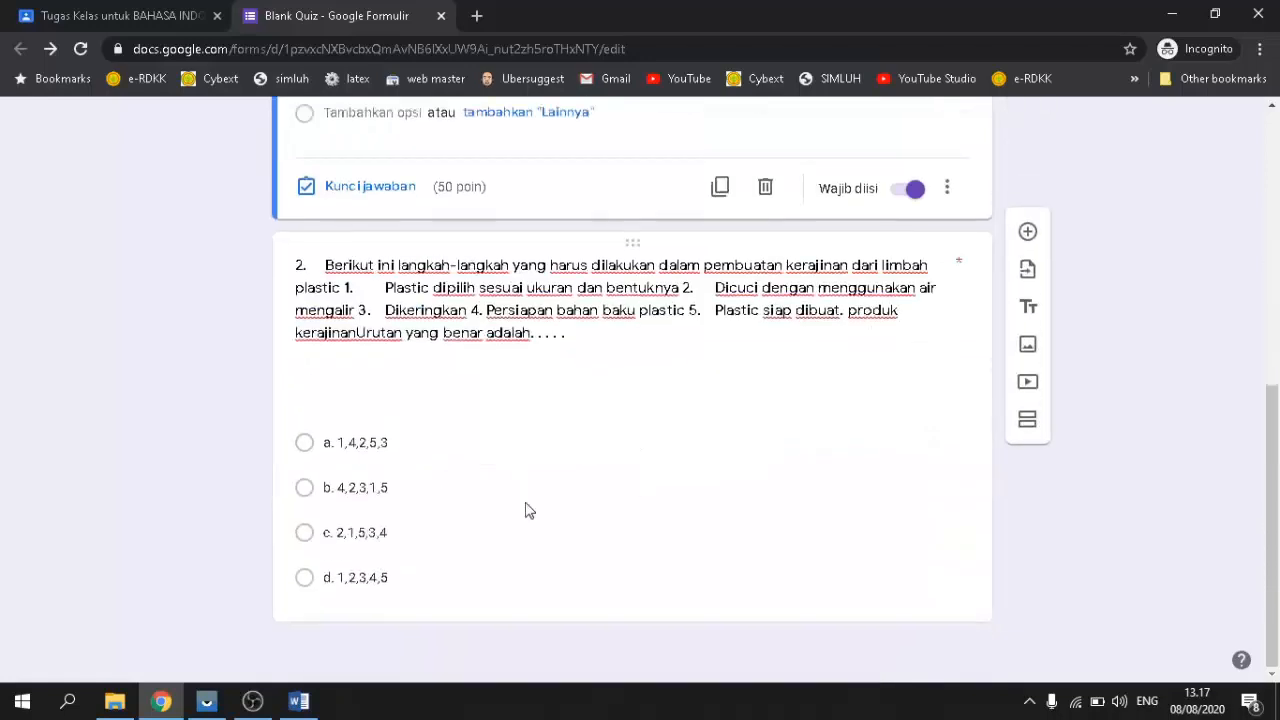
Step: Select question 2 and review its settings across the form
{"action": "left_click", "coordinate": [474, 591]}
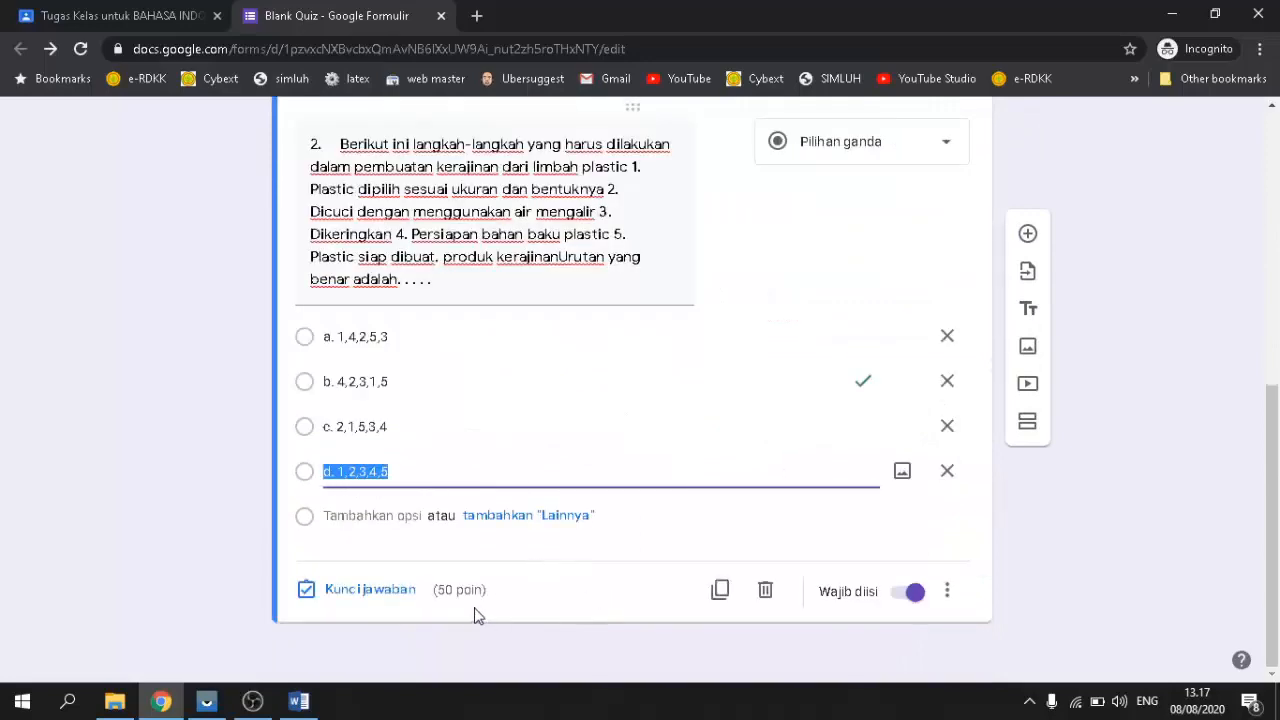
{"action": "scroll", "coordinate": [771, 600], "scroll_direction": "up", "scroll_amount": 5}
{"action": "scroll", "coordinate": [768, 590], "scroll_direction": "down", "scroll_amount": 4}
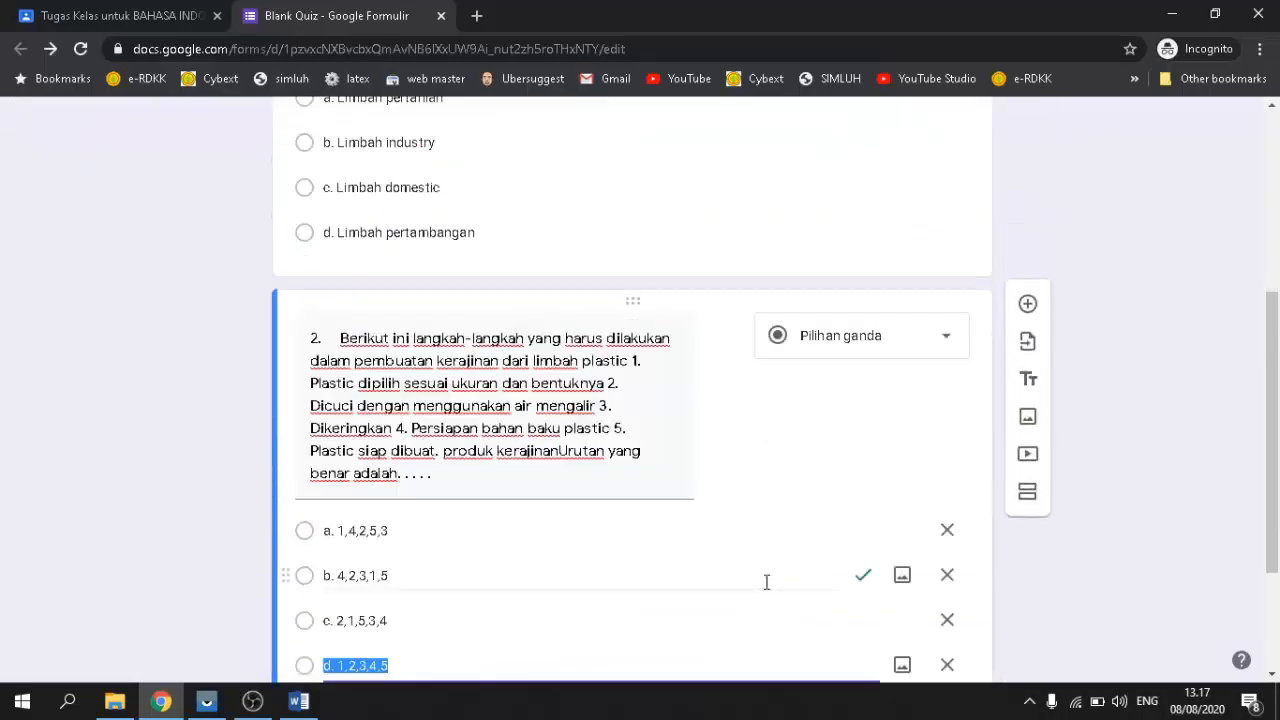
{"action": "scroll", "coordinate": [760, 585], "scroll_direction": "up", "scroll_amount": 3}
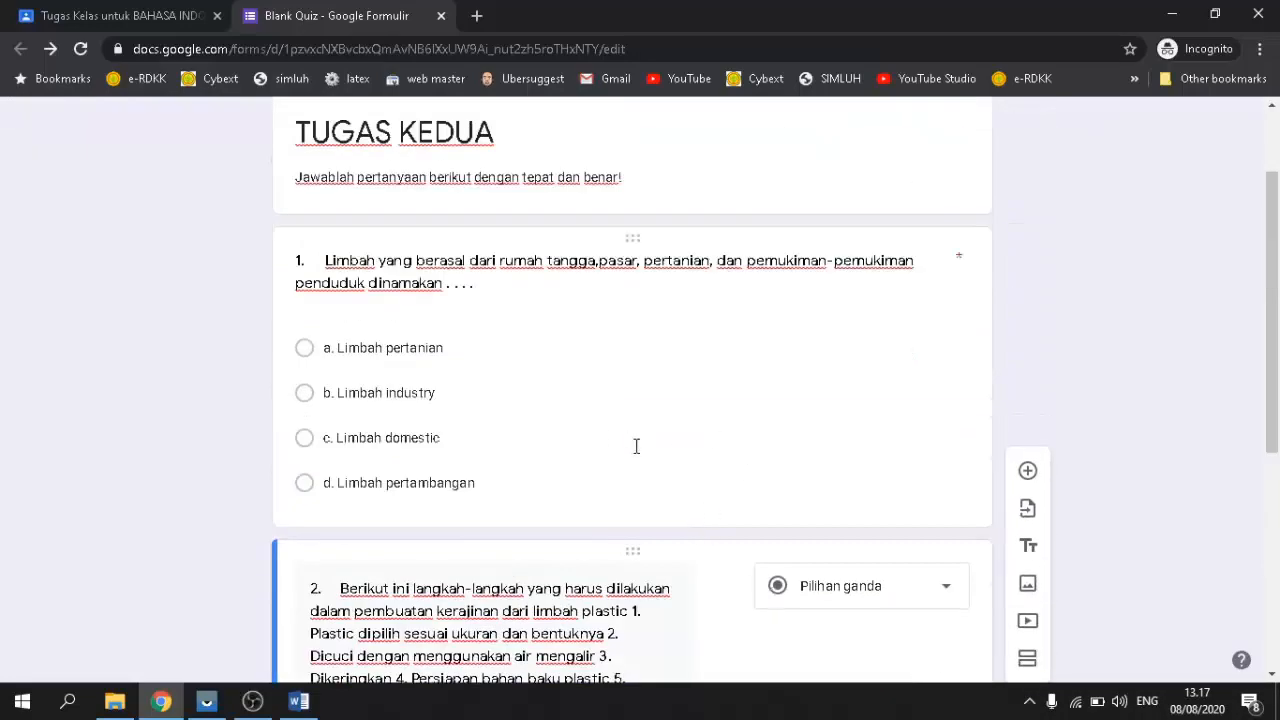
{"action": "scroll", "coordinate": [644, 459], "scroll_direction": "down", "scroll_amount": 2}
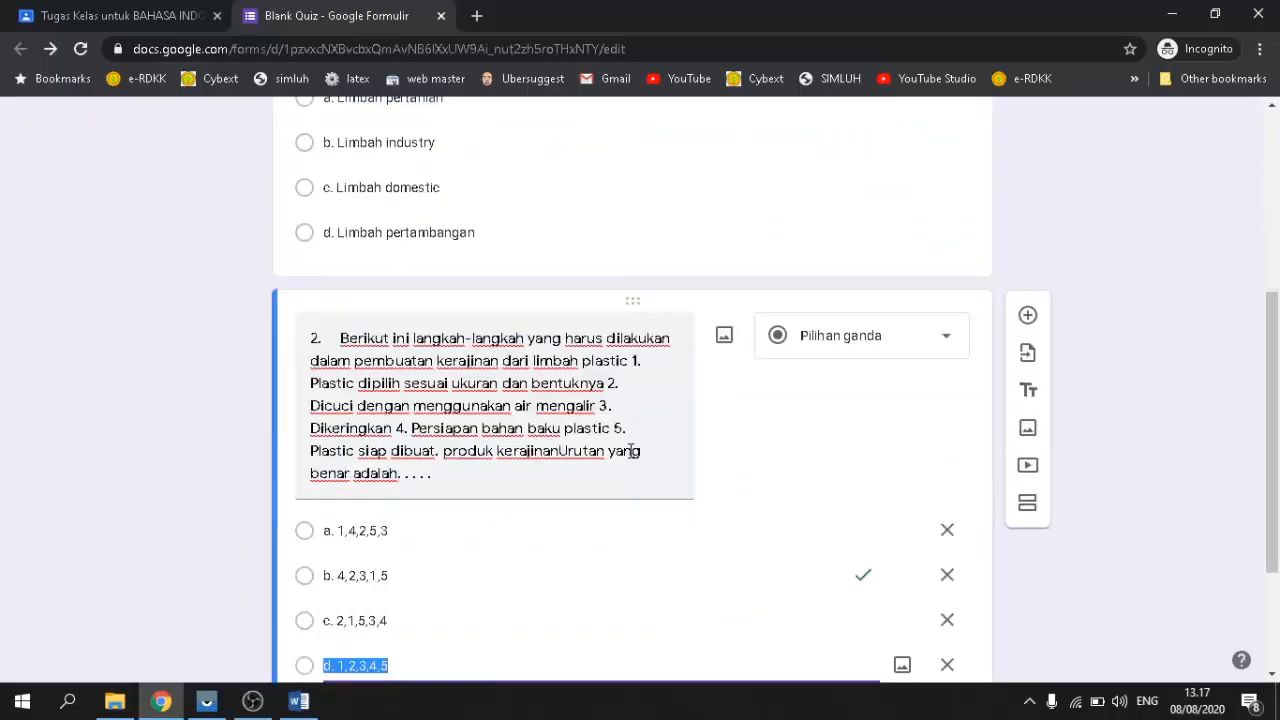
{"action": "scroll", "coordinate": [631, 455], "scroll_direction": "down", "scroll_amount": 2}
{"action": "scroll", "coordinate": [631, 457], "scroll_direction": "up", "scroll_amount": 6}
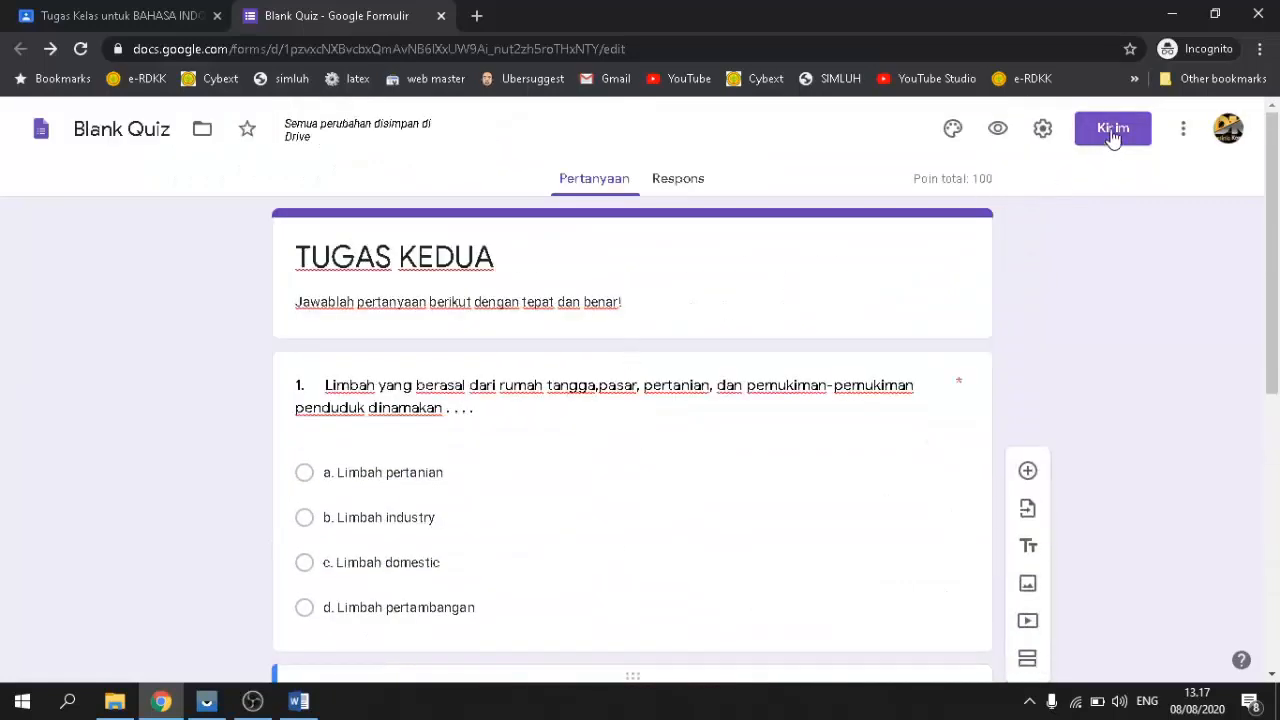
{"action": "left_click", "coordinate": [1113, 140]}
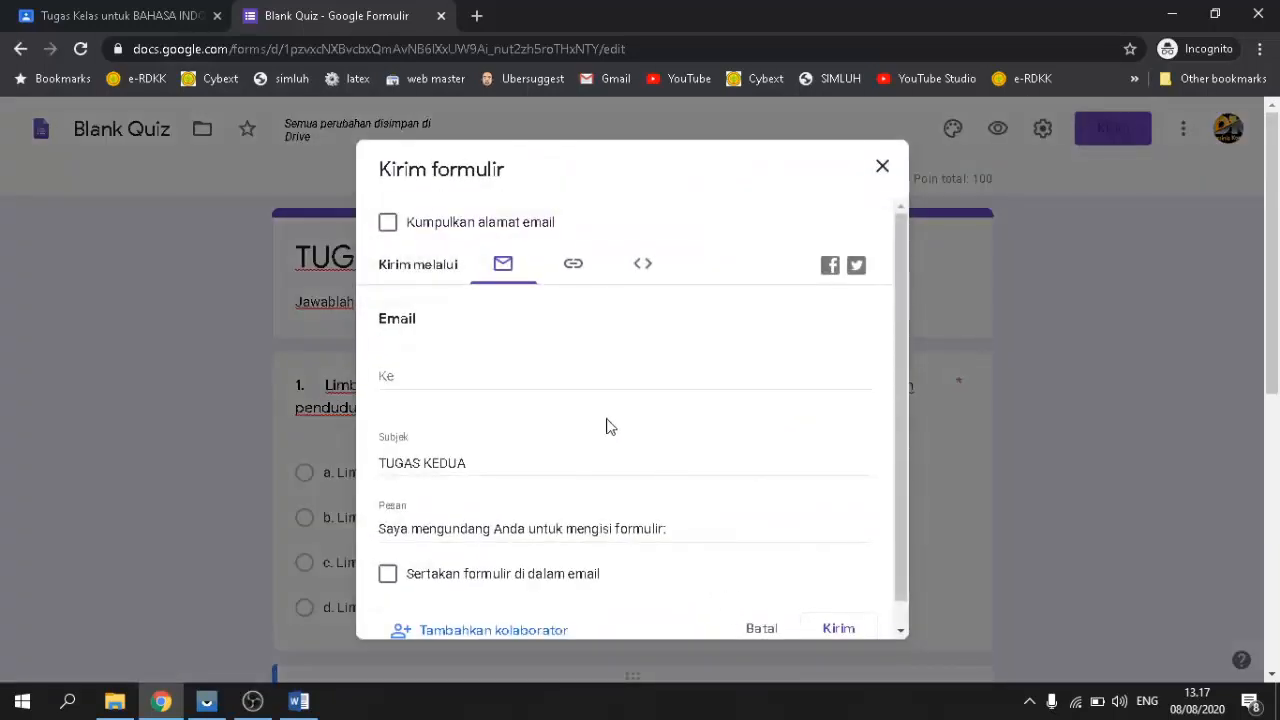
{"action": "scroll", "coordinate": [525, 448], "scroll_direction": "down", "scroll_amount": 1}
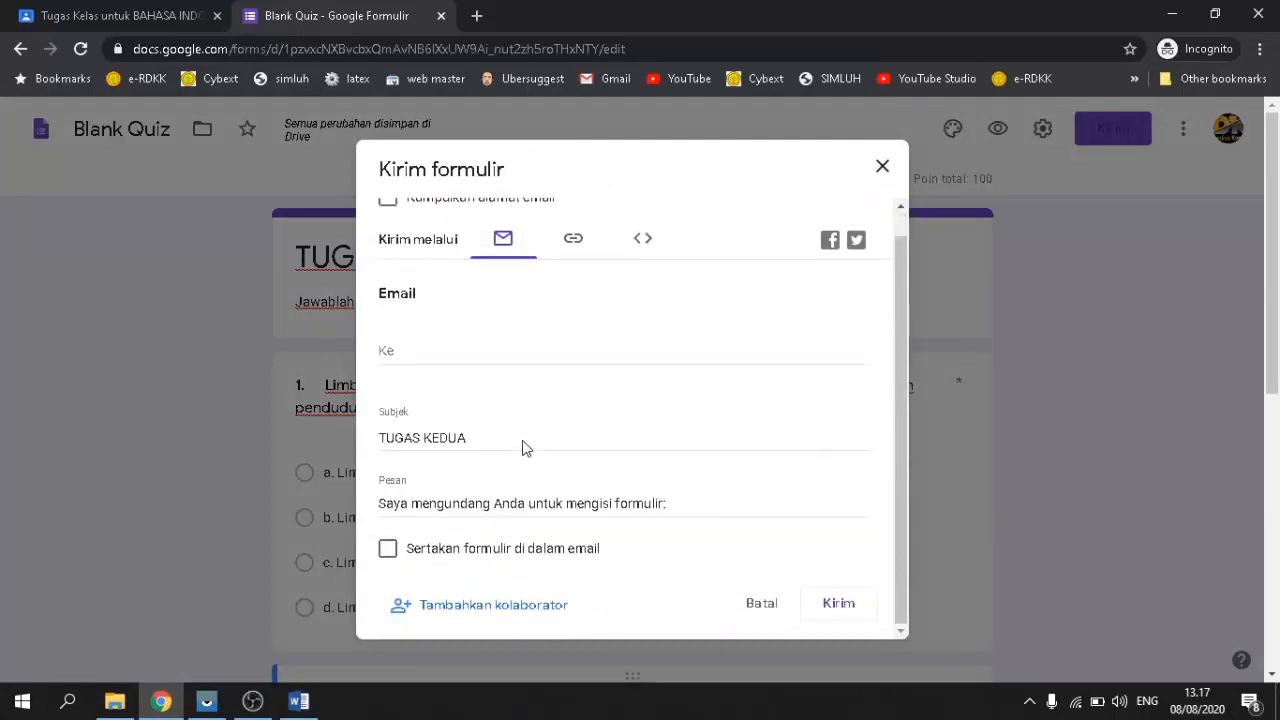
{"action": "scroll", "coordinate": [513, 538], "scroll_direction": "up", "scroll_amount": 1}
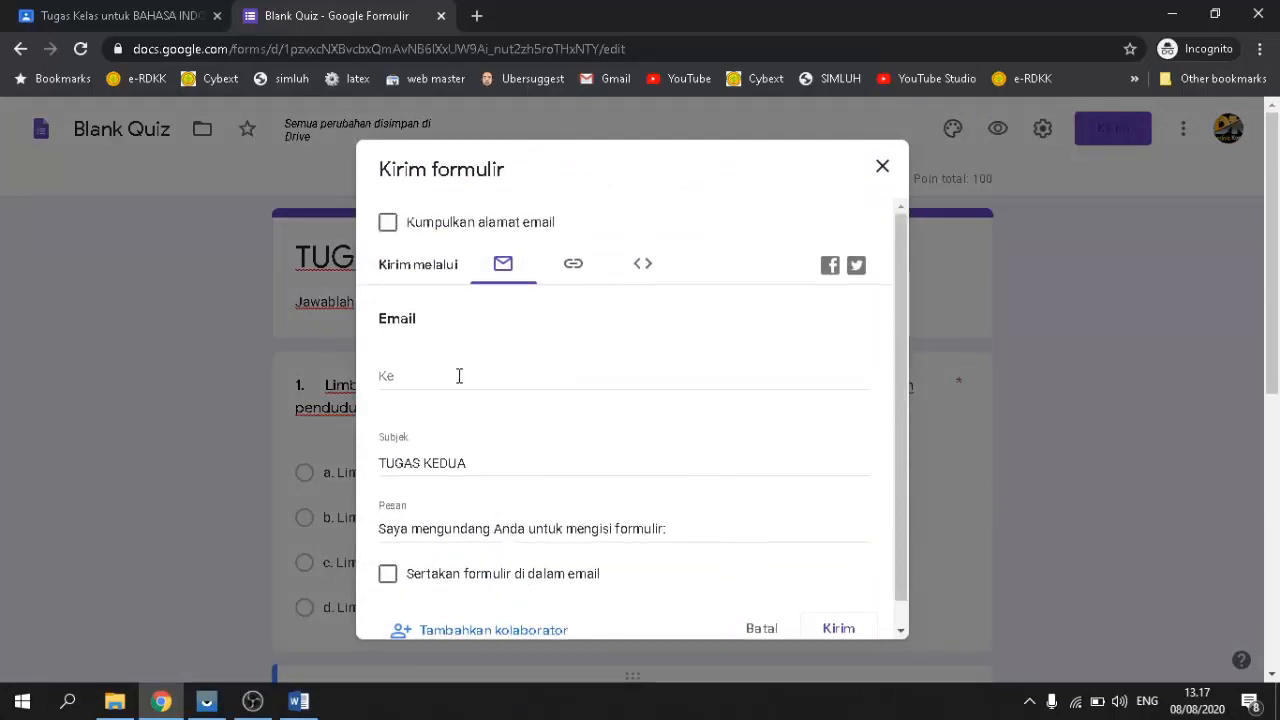
{"action": "scroll", "coordinate": [497, 471], "scroll_direction": "down", "scroll_amount": 3}
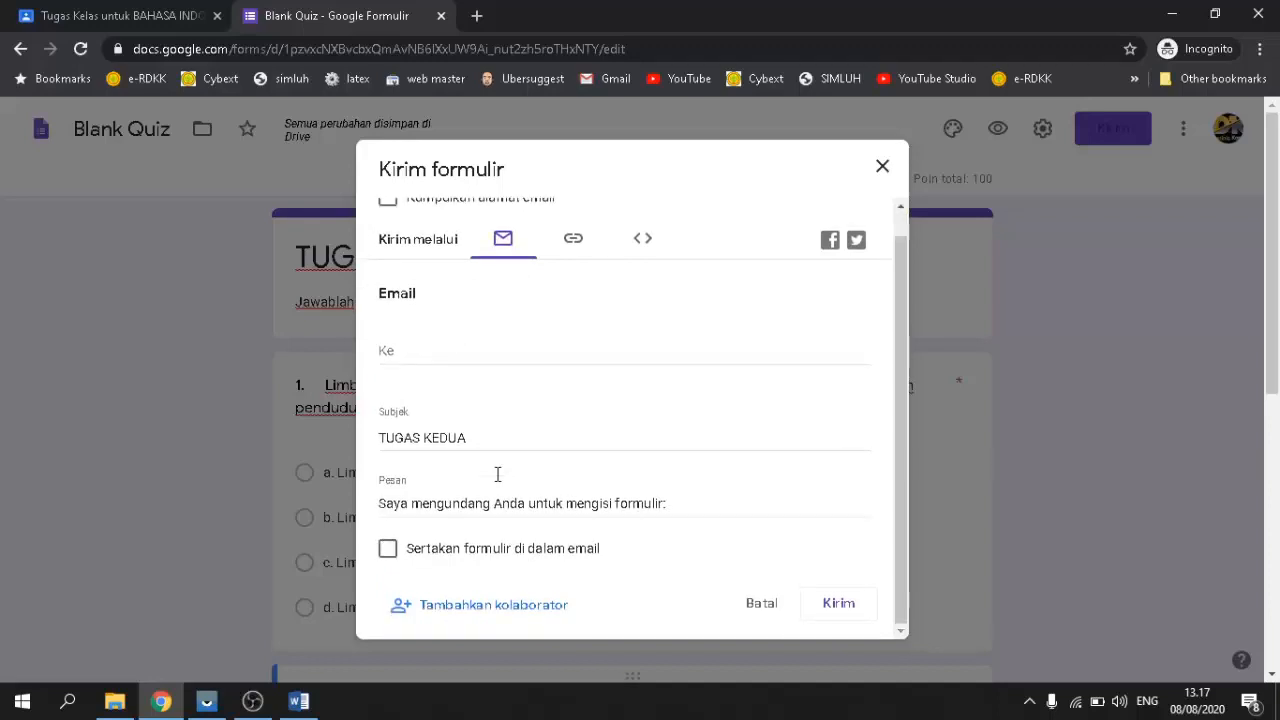
{"action": "scroll", "coordinate": [537, 483], "scroll_direction": "up", "scroll_amount": 1}
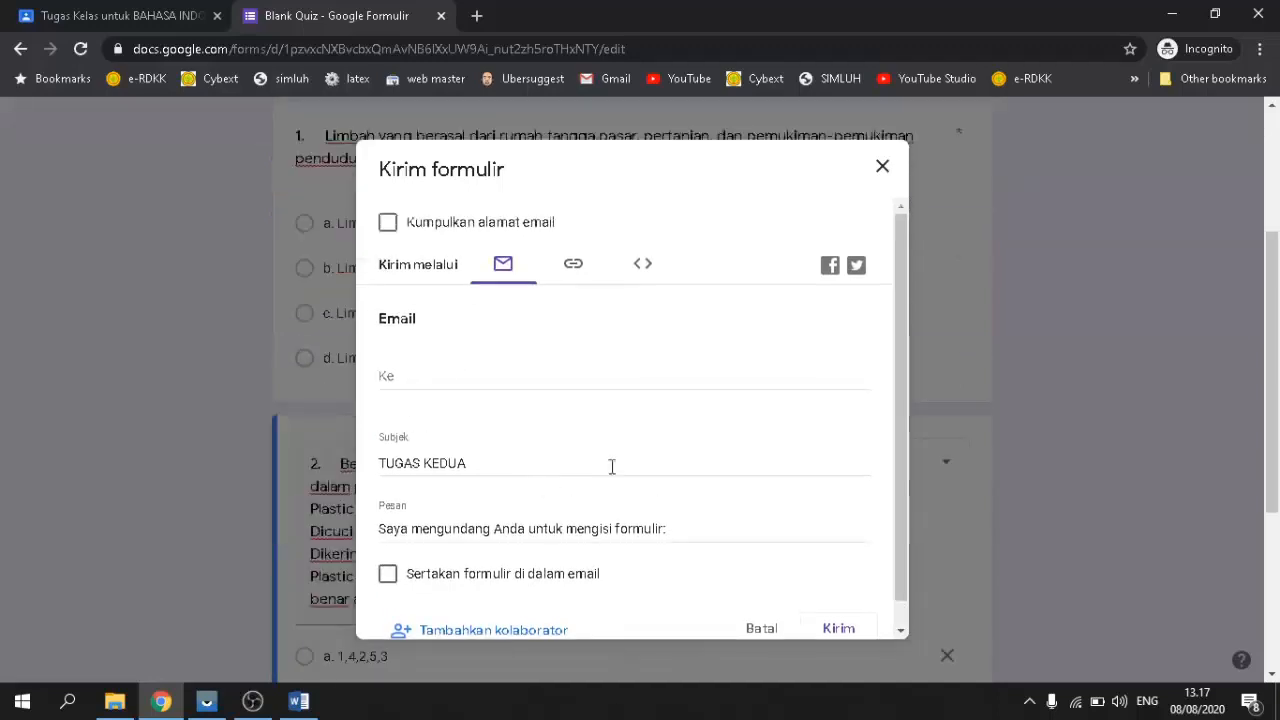
{"action": "left_click", "coordinate": [574, 270]}
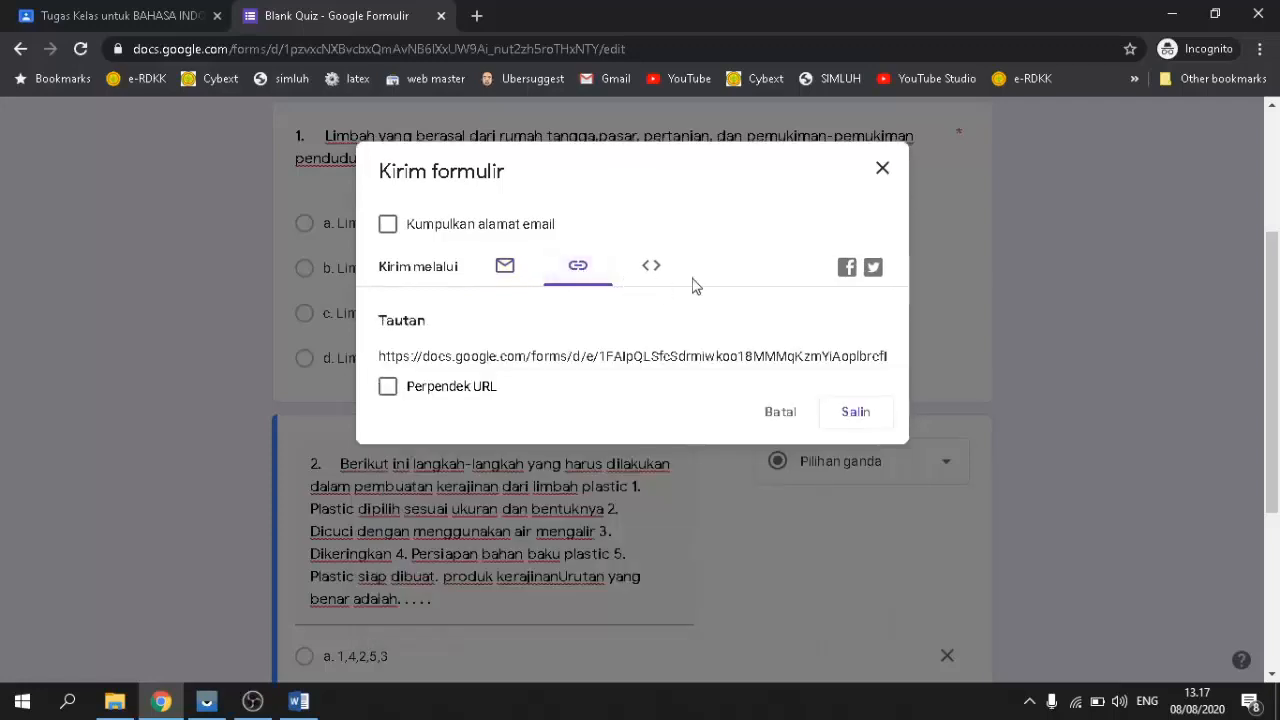
{"action": "left_click", "coordinate": [656, 272]}
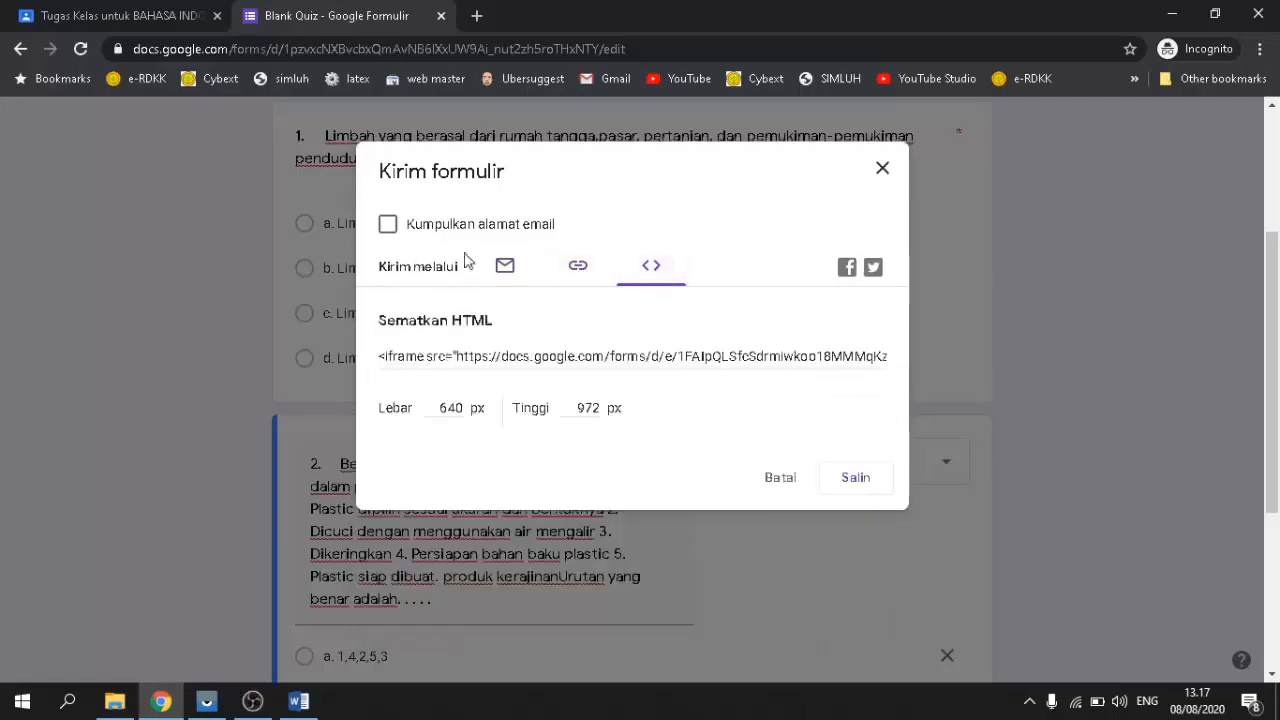
{"action": "left_click", "coordinate": [882, 168]}
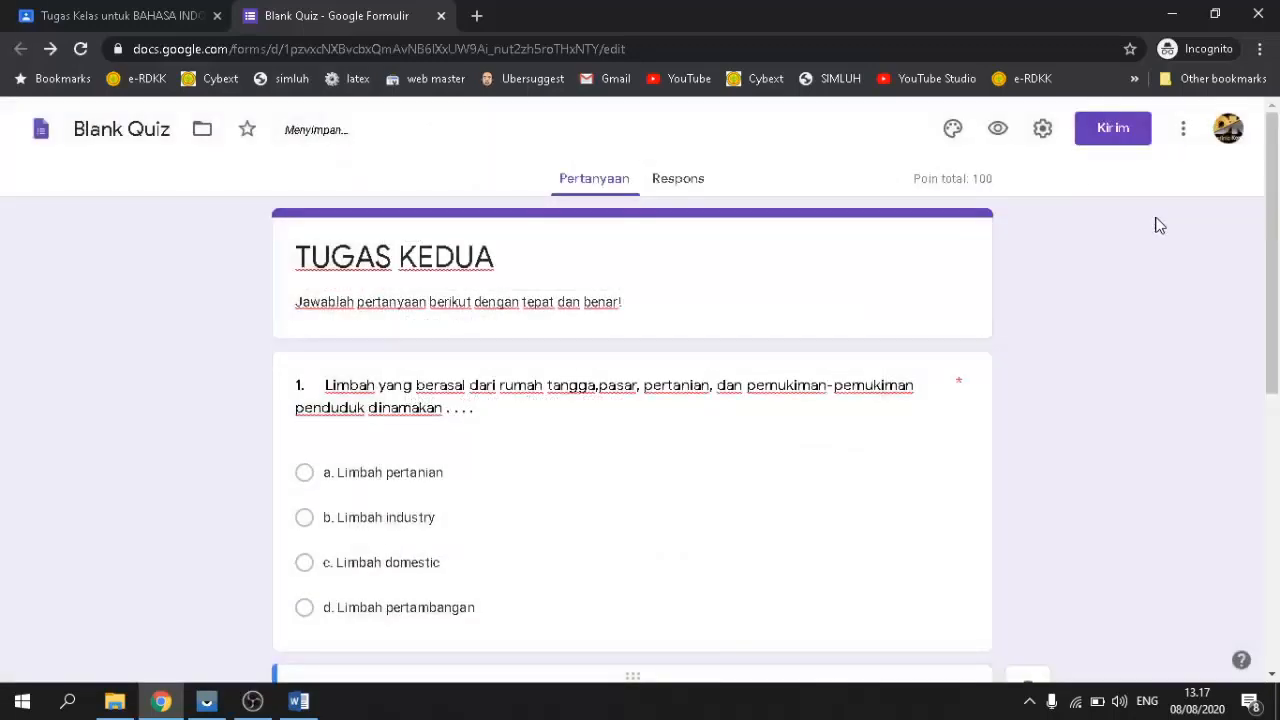
Step: Review the respondent preview of TUGAS KEDUA, then close it and go back to 'tugas kedua'
{"action": "scroll", "coordinate": [962, 410], "scroll_direction": "down", "scroll_amount": 2}
{"action": "scroll", "coordinate": [763, 417], "scroll_direction": "down", "scroll_amount": 4}
{"action": "scroll", "coordinate": [757, 423], "scroll_direction": "up", "scroll_amount": 6}
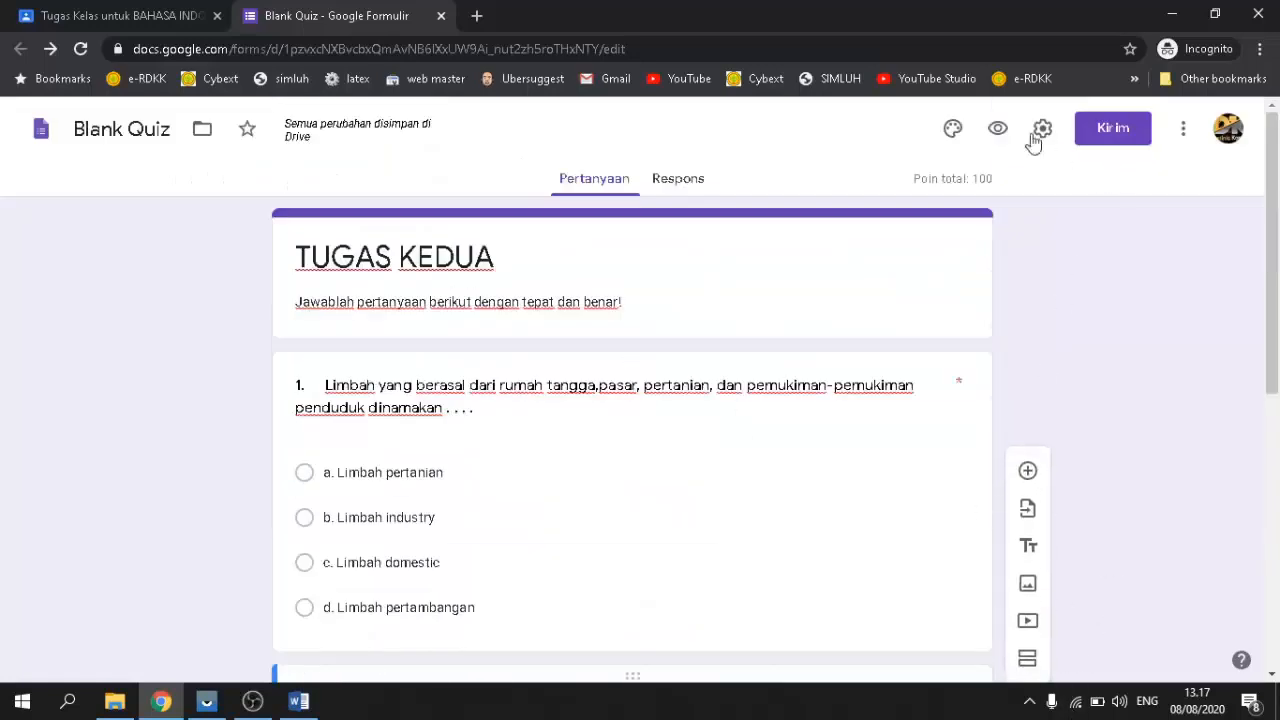
{"action": "left_click", "coordinate": [998, 130]}
{"action": "scroll", "coordinate": [694, 391], "scroll_direction": "down", "scroll_amount": 4}
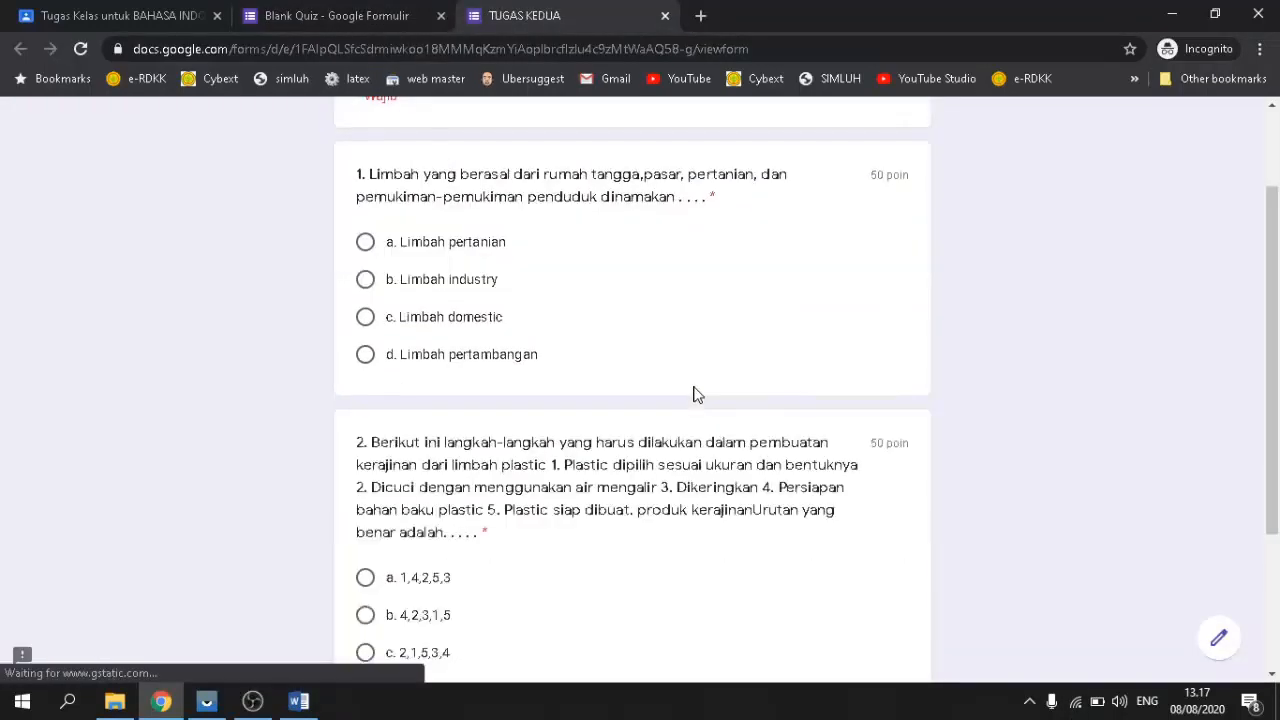
{"action": "scroll", "coordinate": [392, 455], "scroll_direction": "up", "scroll_amount": 4}
{"action": "scroll", "coordinate": [789, 383], "scroll_direction": "down", "scroll_amount": 4}
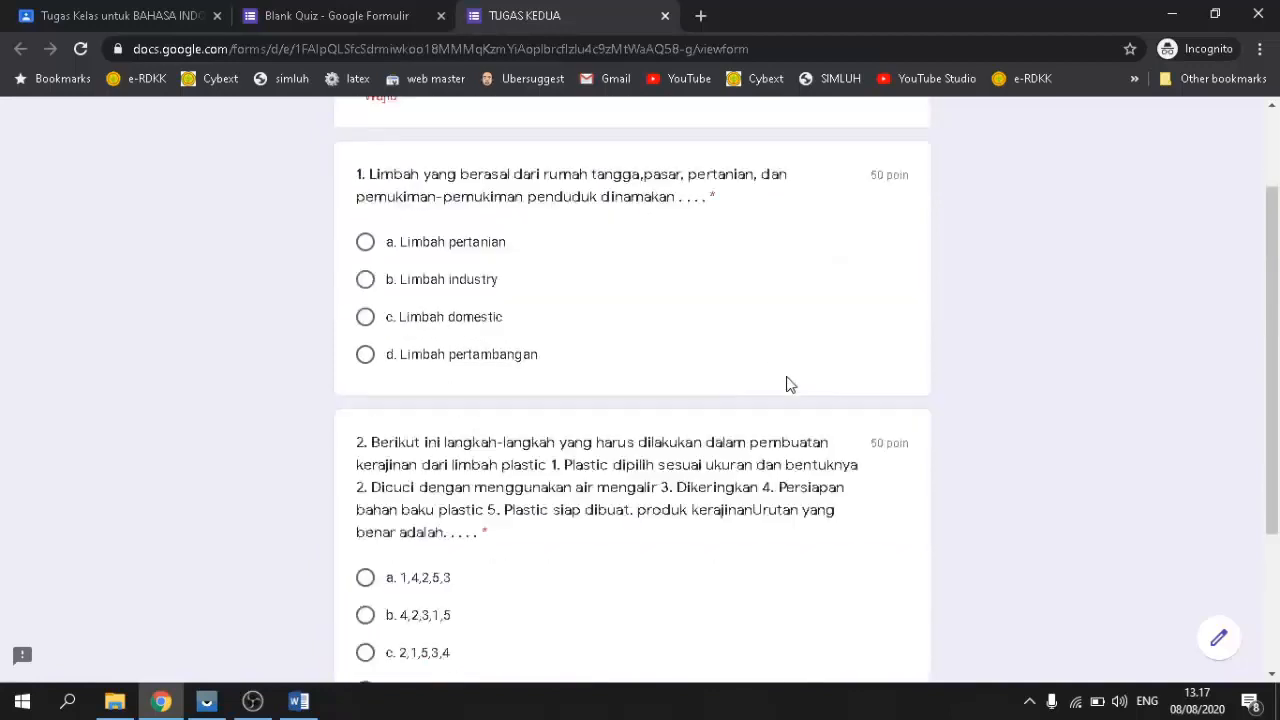
{"action": "scroll", "coordinate": [651, 349], "scroll_direction": "up", "scroll_amount": 4}
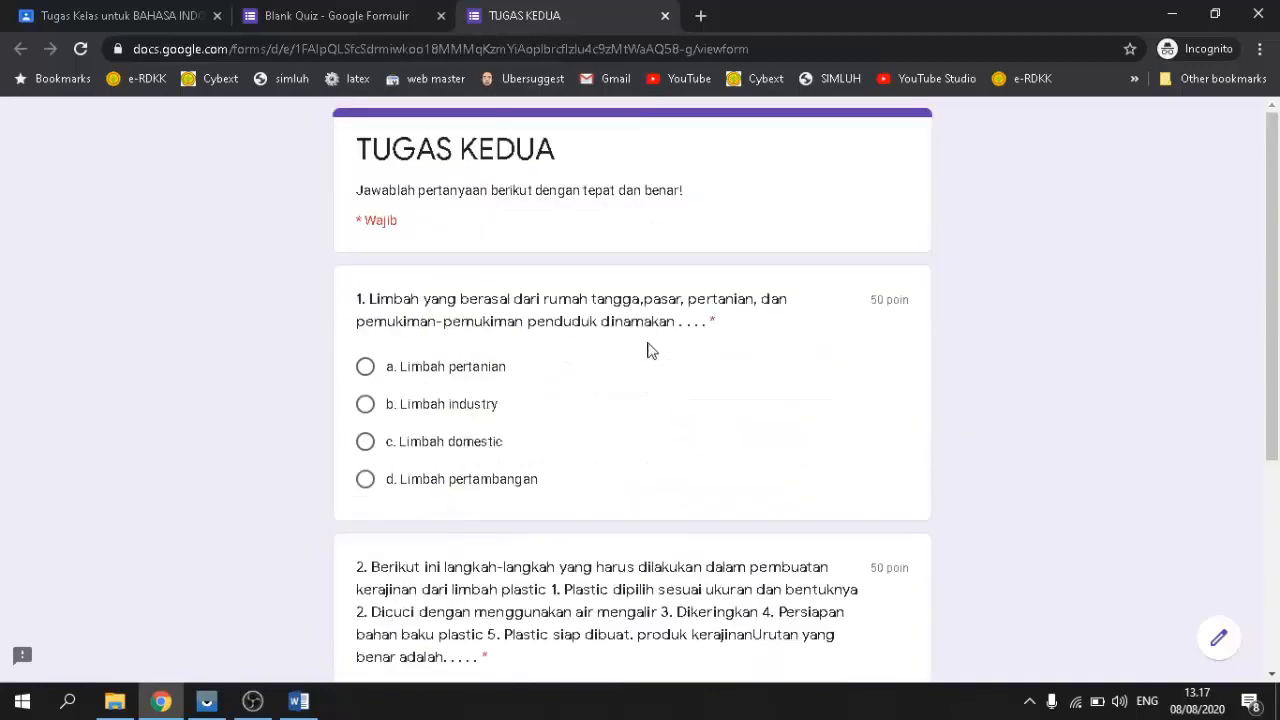
{"action": "left_click", "coordinate": [665, 16]}
{"action": "left_click", "coordinate": [180, 12]}
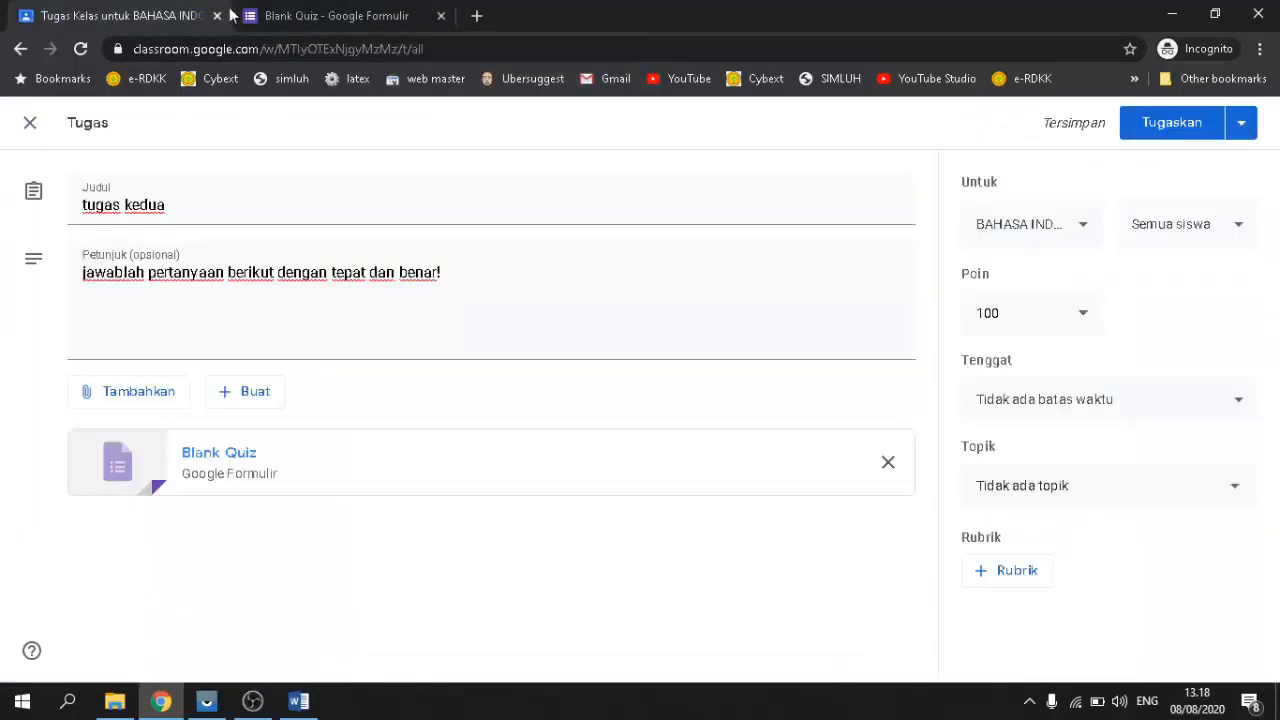
Step: Scroll through the Blank Quiz editor, then go back to the Classroom assignment
{"action": "left_click", "coordinate": [333, 17]}
{"action": "scroll", "coordinate": [567, 488], "scroll_direction": "down", "scroll_amount": 4}
{"action": "scroll", "coordinate": [567, 490], "scroll_direction": "down", "scroll_amount": 2}
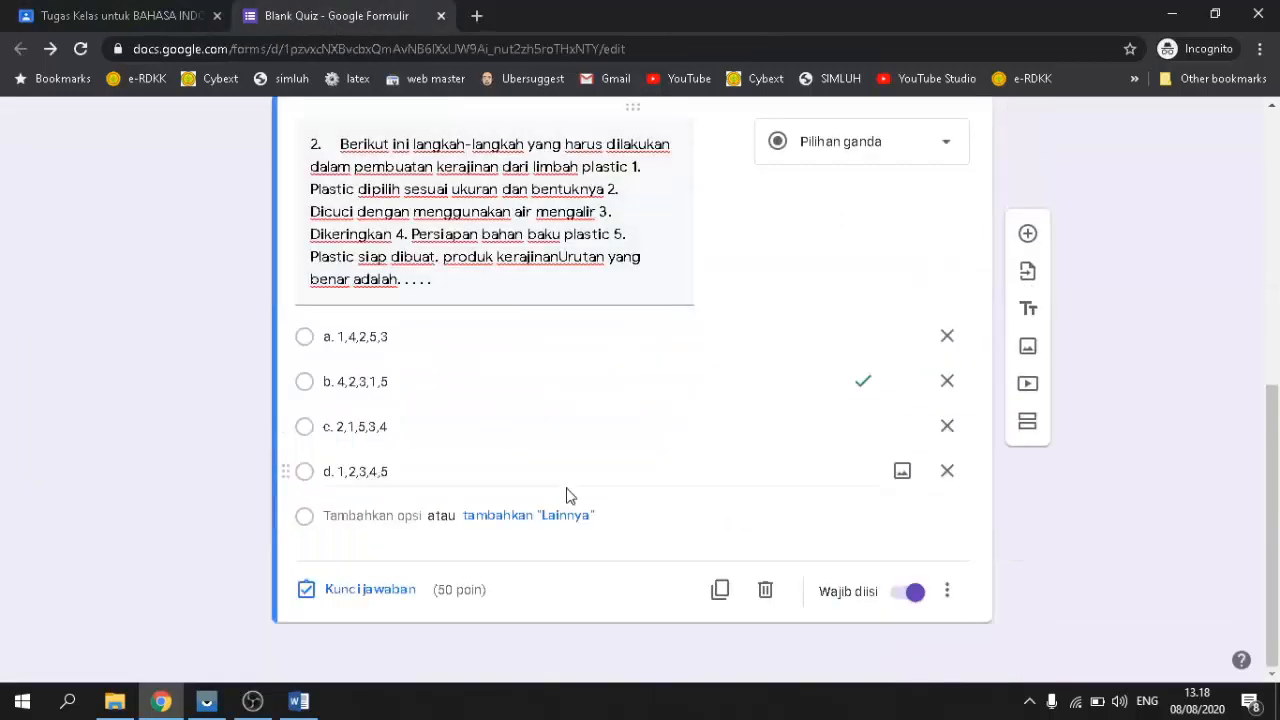
{"action": "scroll", "coordinate": [551, 560], "scroll_direction": "up", "scroll_amount": 6}
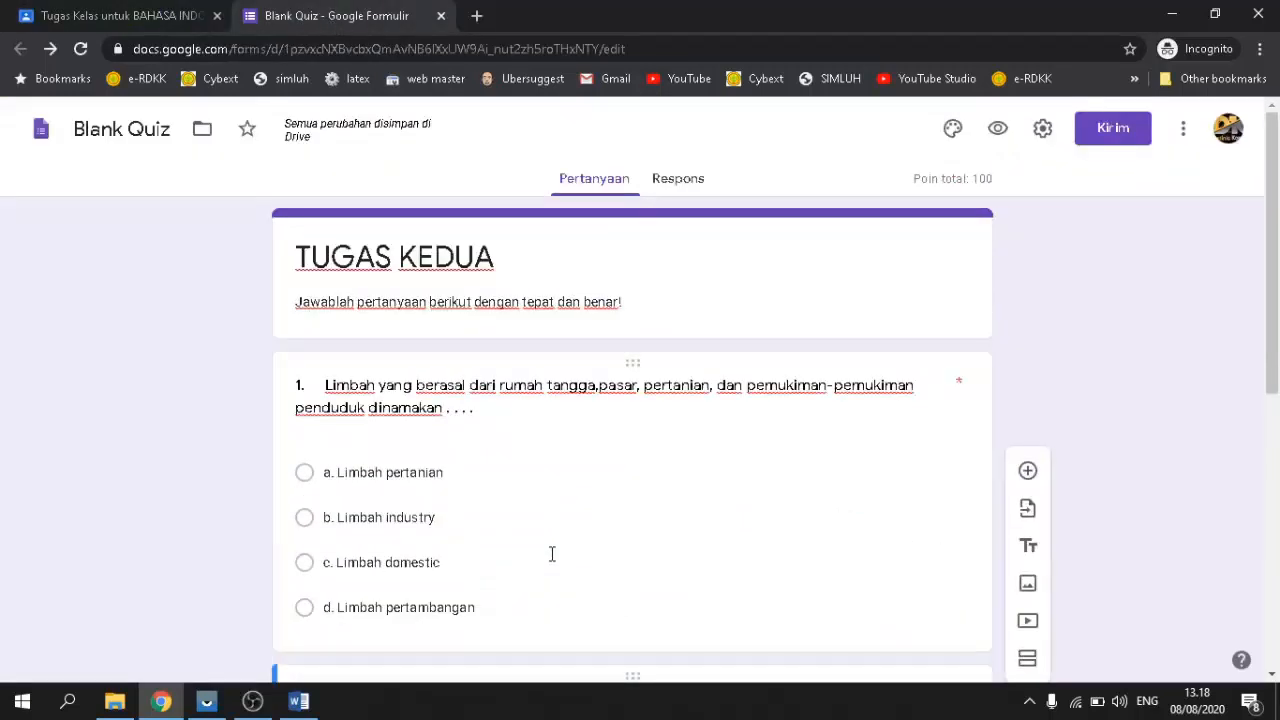
{"action": "scroll", "coordinate": [551, 554], "scroll_direction": "down", "scroll_amount": 4}
{"action": "left_click", "coordinate": [82, 16]}
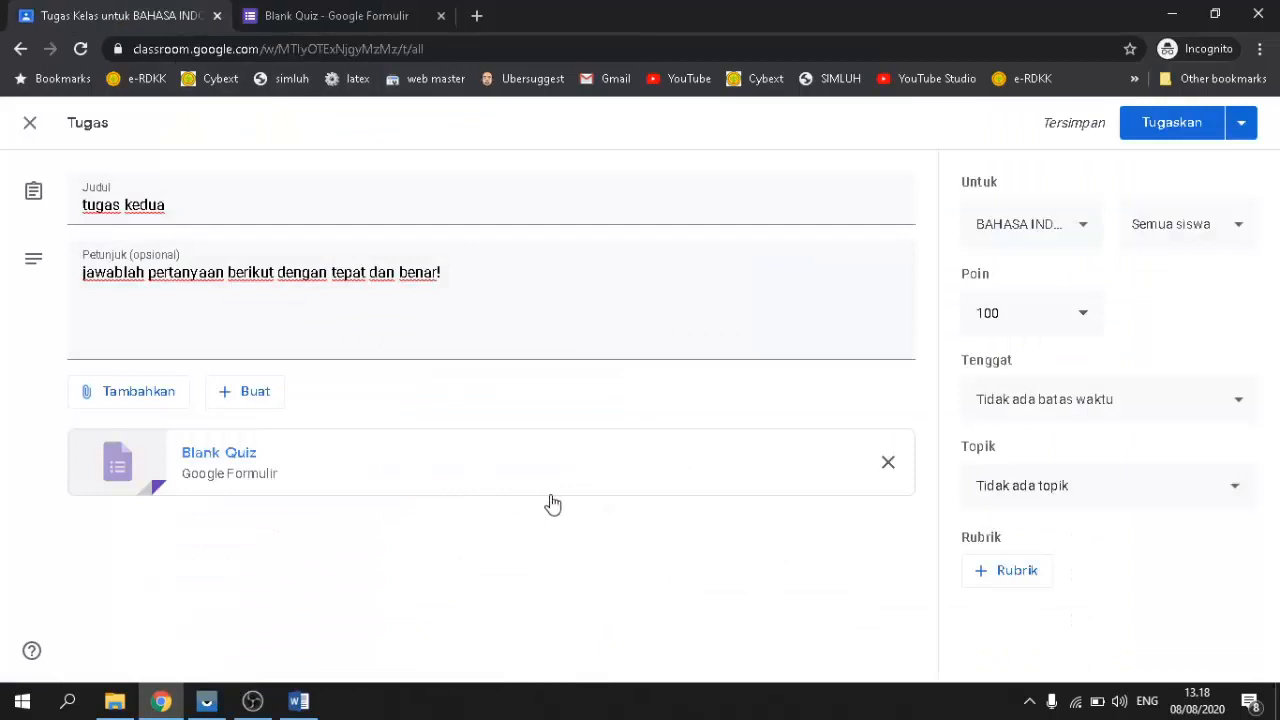
Step: Reload the Blank Quiz form, review it, and return to the tugas kedua draft
{"action": "left_click", "coordinate": [313, 18]}
{"action": "scroll", "coordinate": [330, 300], "scroll_direction": "up", "scroll_amount": 4}
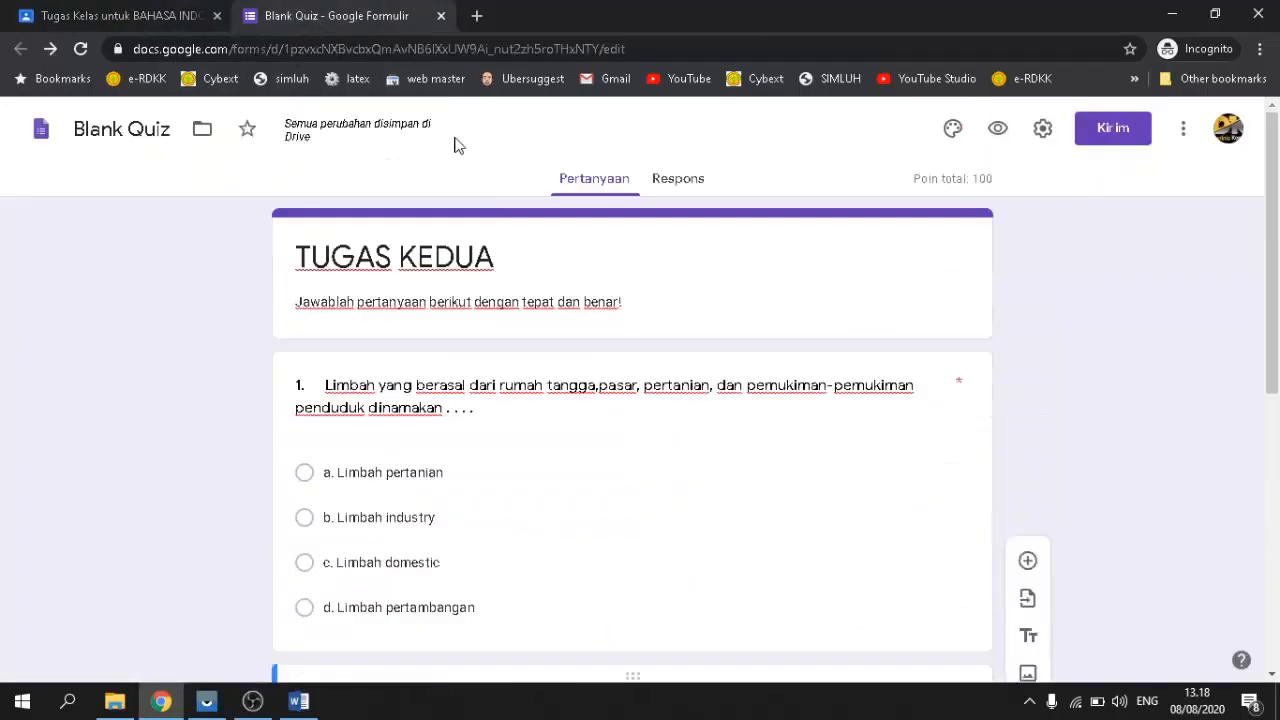
{"action": "left_click", "coordinate": [82, 49]}
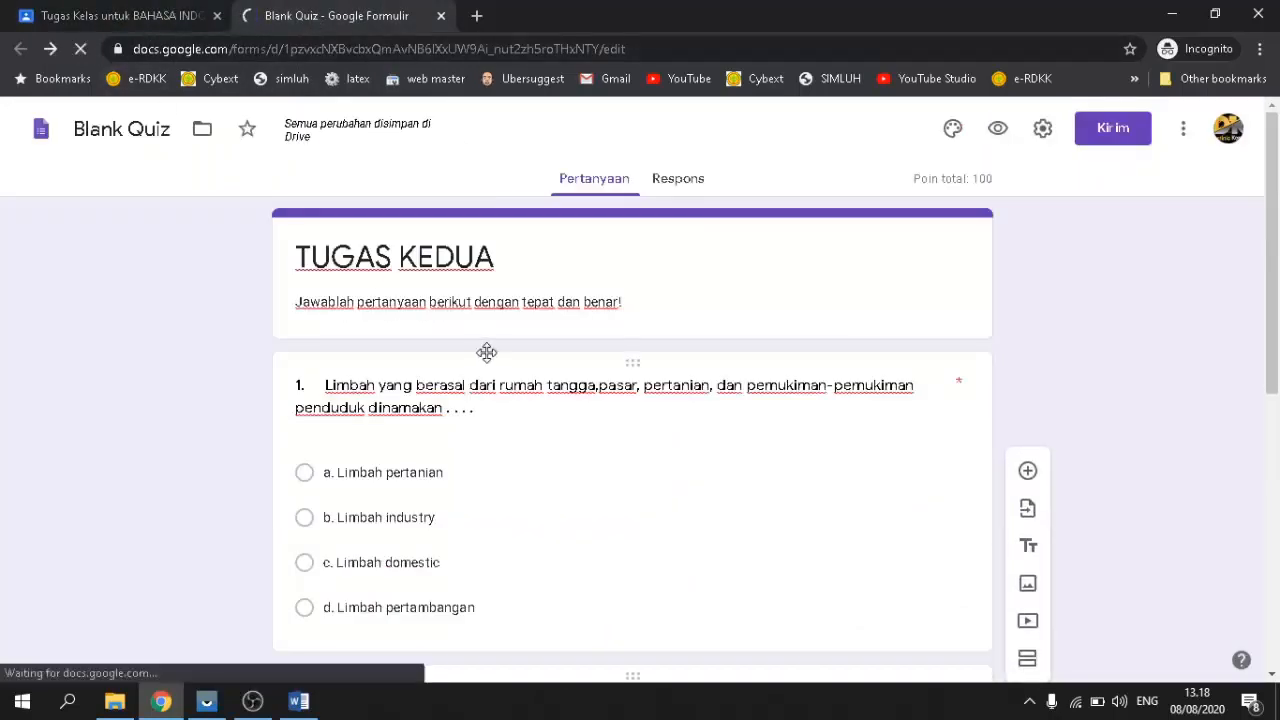
{"action": "scroll", "coordinate": [493, 363], "scroll_direction": "down", "scroll_amount": 3}
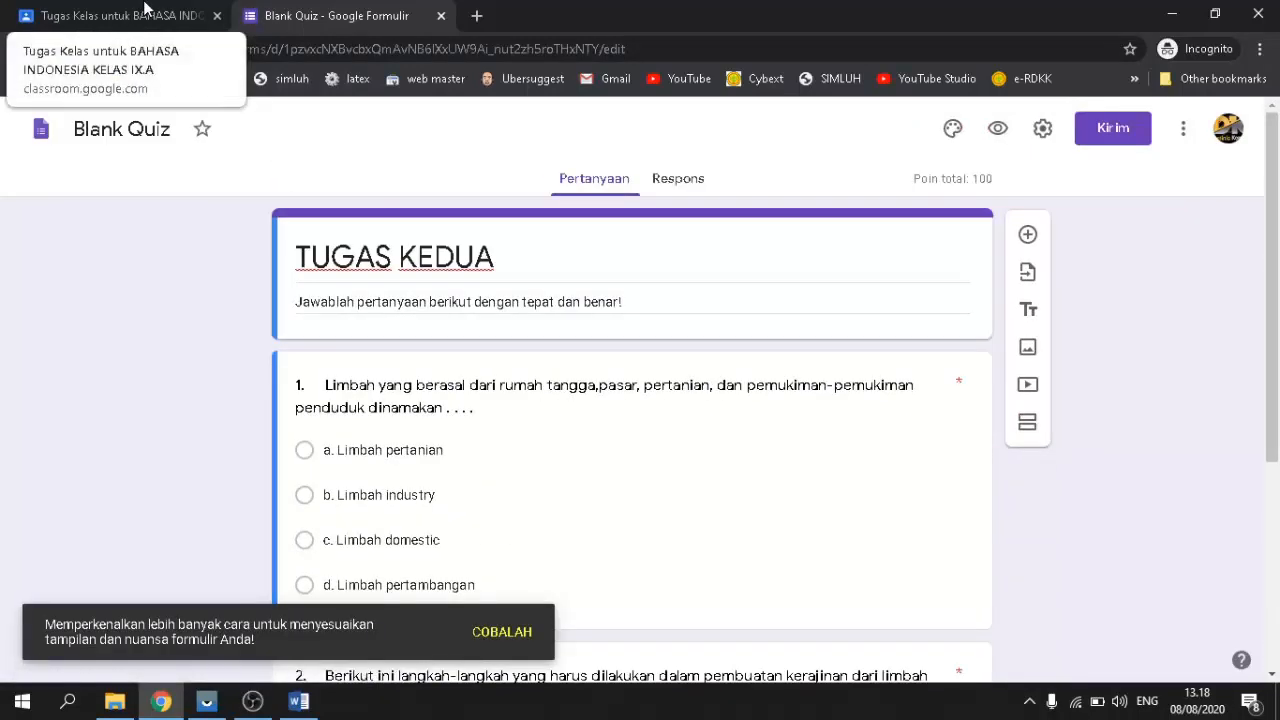
{"action": "left_click", "coordinate": [108, 16]}
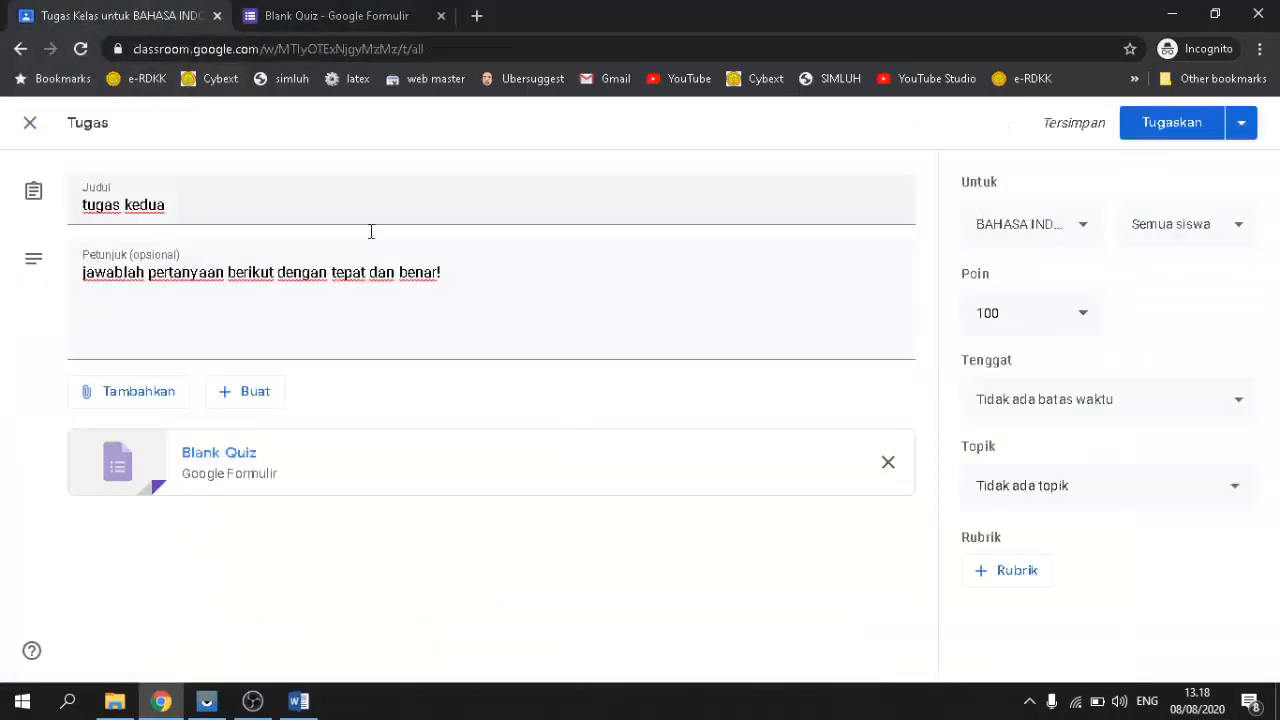
Step: Recheck the quiz form a few more times, finishing on the tugas kedua assignment draft
{"action": "left_click", "coordinate": [292, 30]}
{"action": "scroll", "coordinate": [611, 483], "scroll_direction": "down", "scroll_amount": 3}
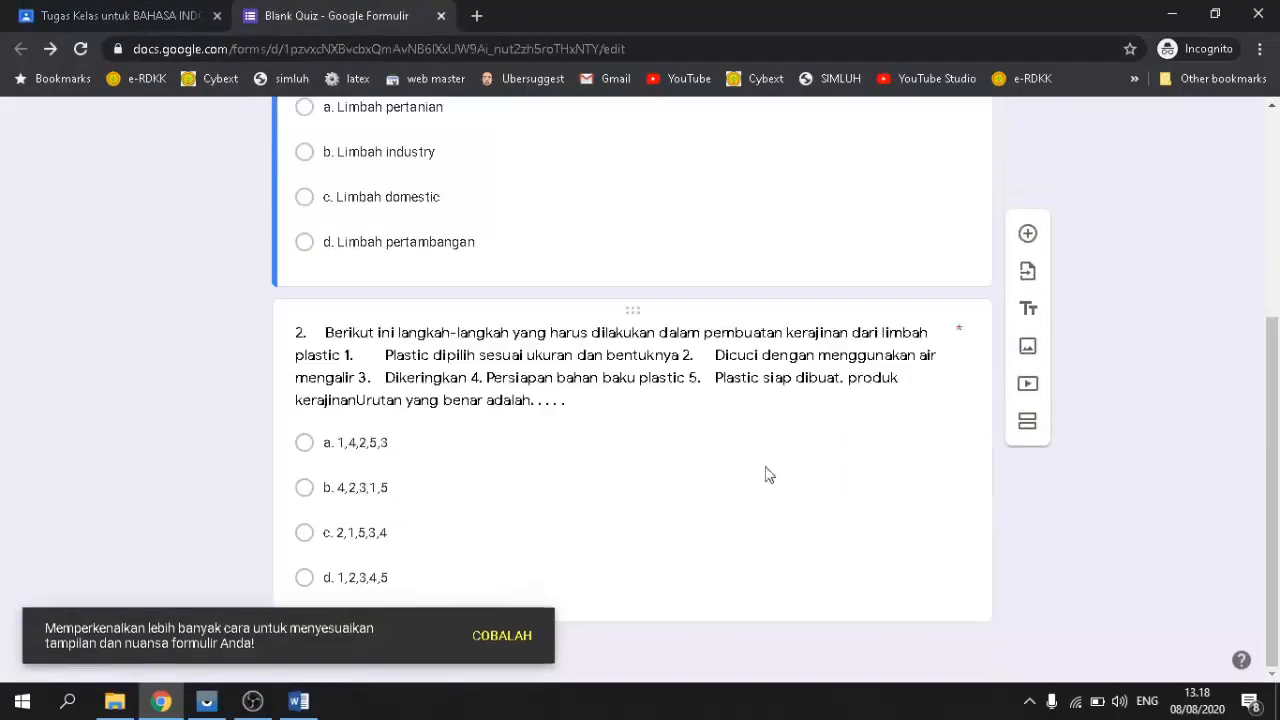
{"action": "scroll", "coordinate": [790, 455], "scroll_direction": "up", "scroll_amount": 4}
{"action": "scroll", "coordinate": [803, 443], "scroll_direction": "down", "scroll_amount": 2}
{"action": "scroll", "coordinate": [803, 443], "scroll_direction": "up", "scroll_amount": 2}
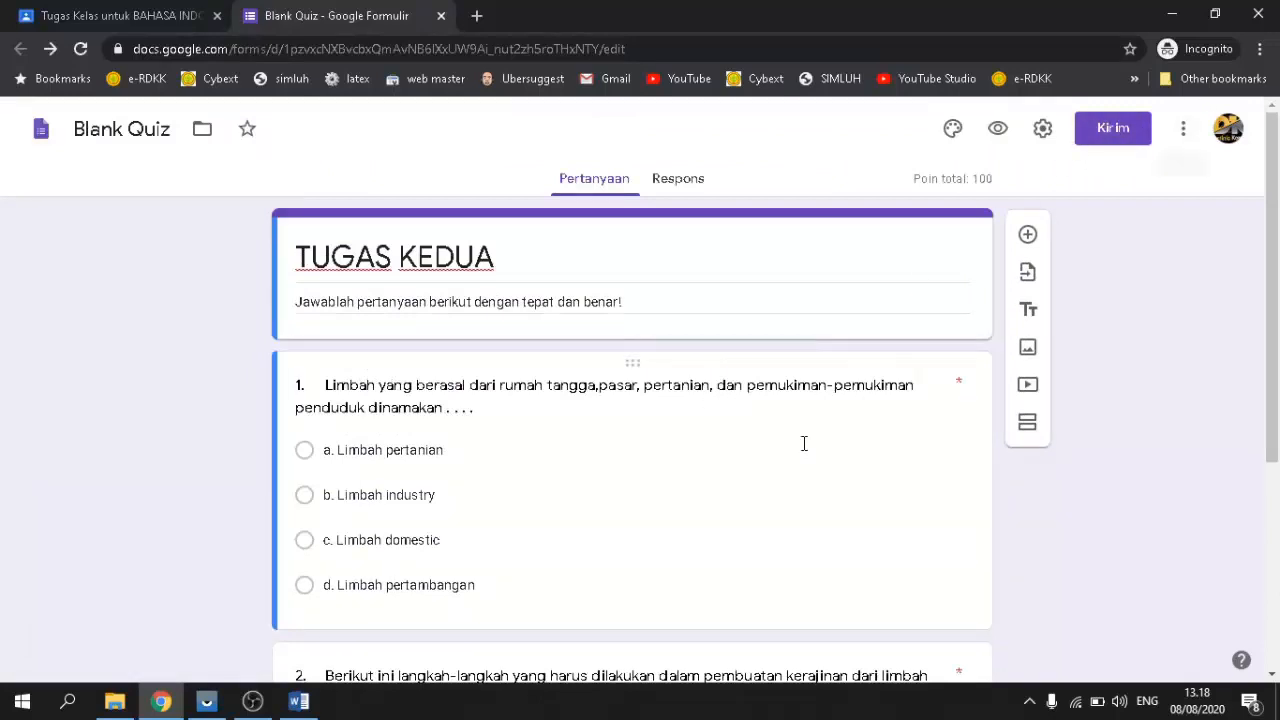
{"action": "scroll", "coordinate": [790, 410], "scroll_direction": "down", "scroll_amount": 3}
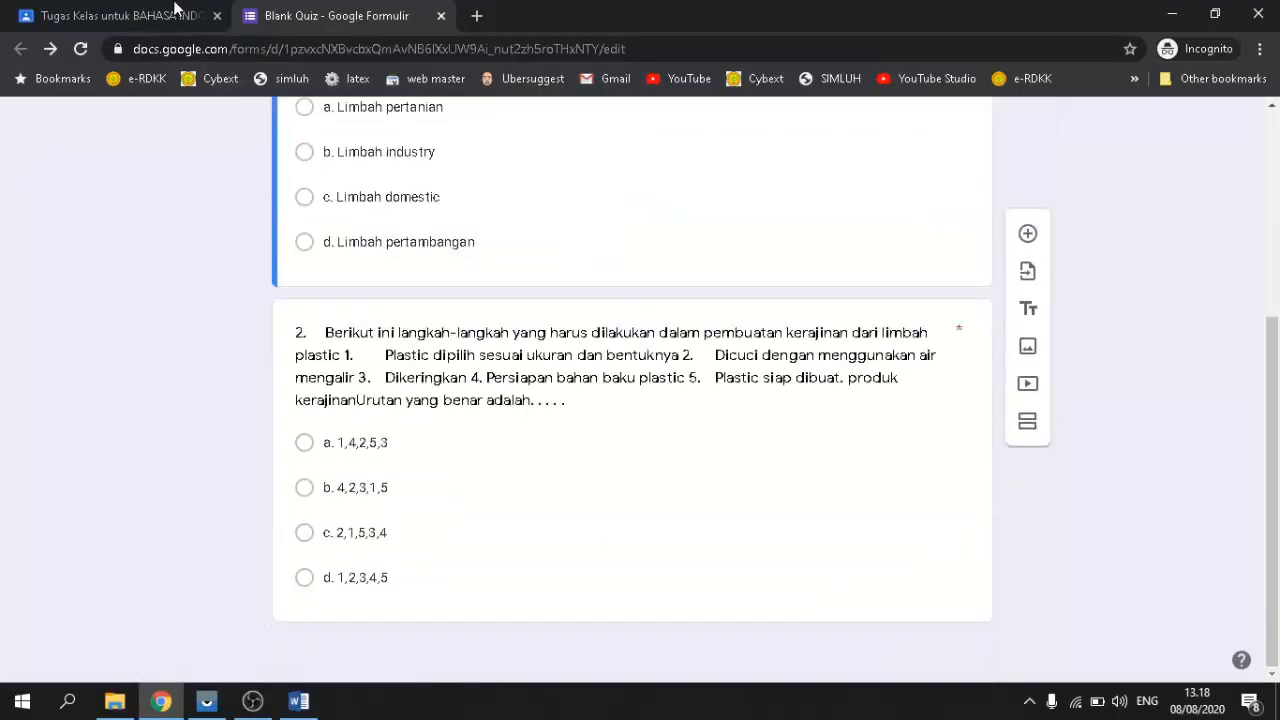
{"action": "left_click", "coordinate": [116, 16]}
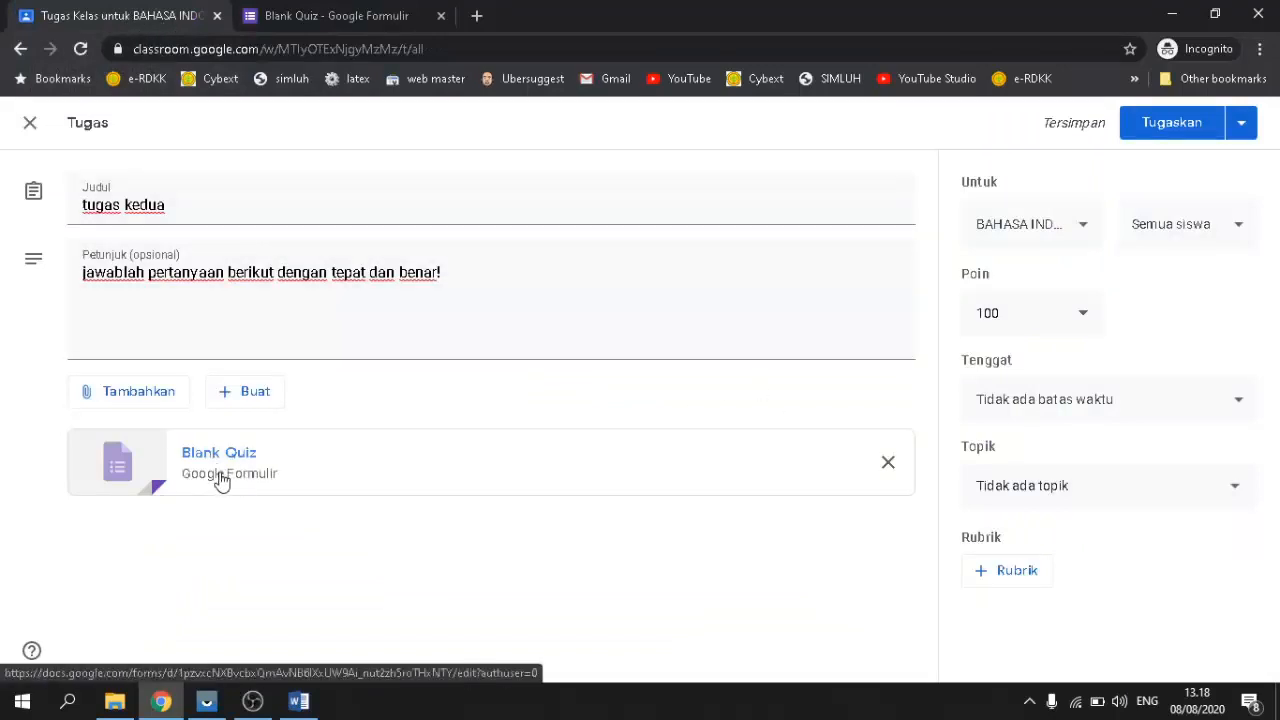
{"action": "left_click", "coordinate": [333, 16]}
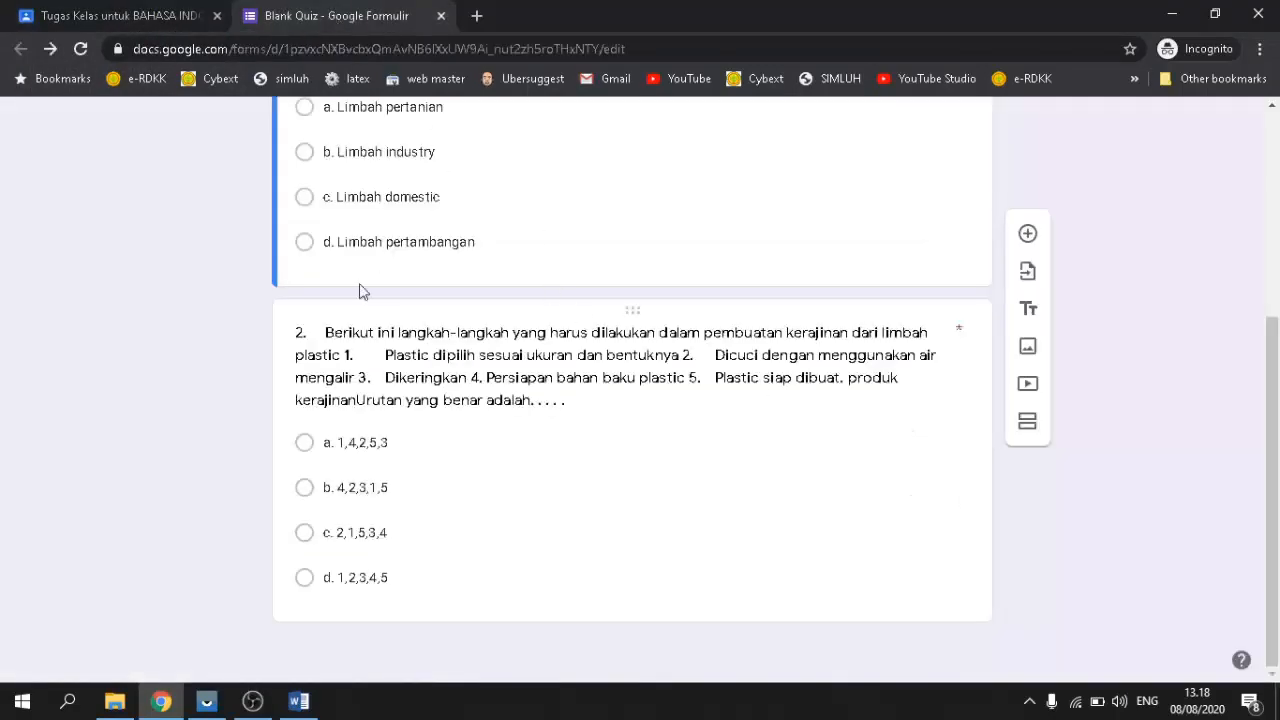
{"action": "scroll", "coordinate": [360, 289], "scroll_direction": "up", "scroll_amount": 4}
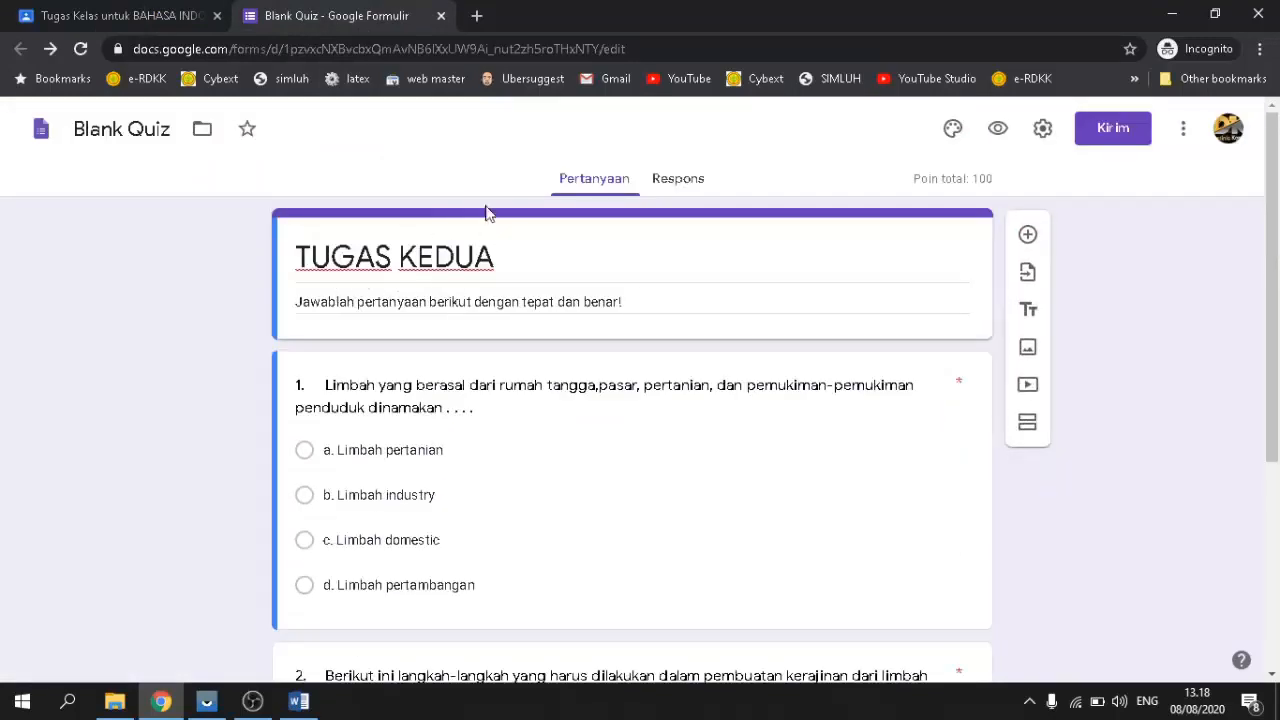
{"action": "left_click", "coordinate": [160, 18]}
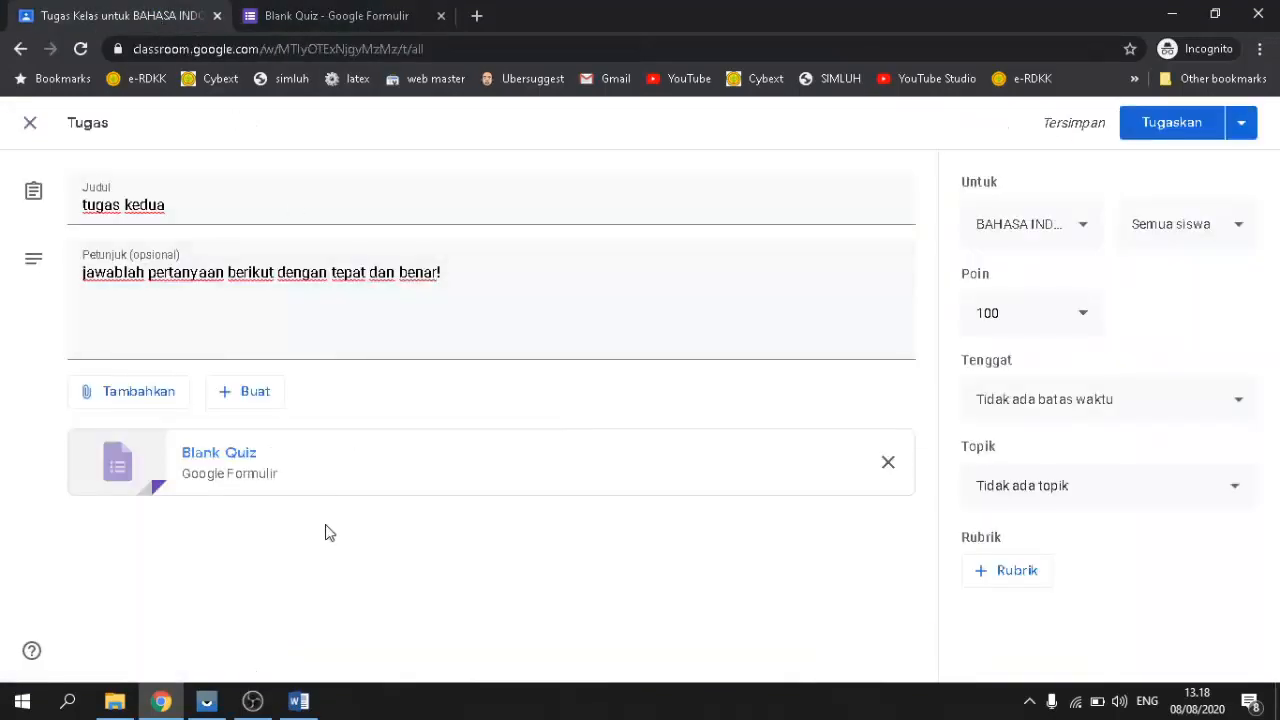
{"action": "left_click", "coordinate": [288, 14]}
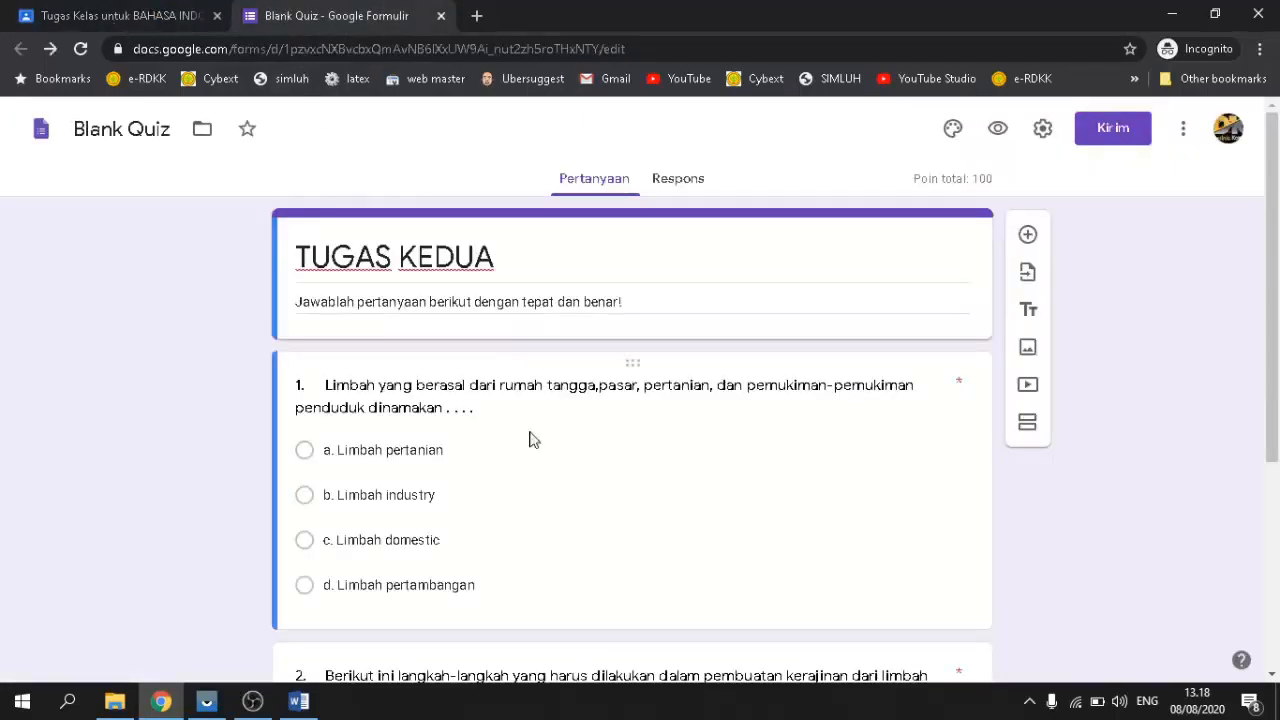
{"action": "left_click", "coordinate": [127, 12]}
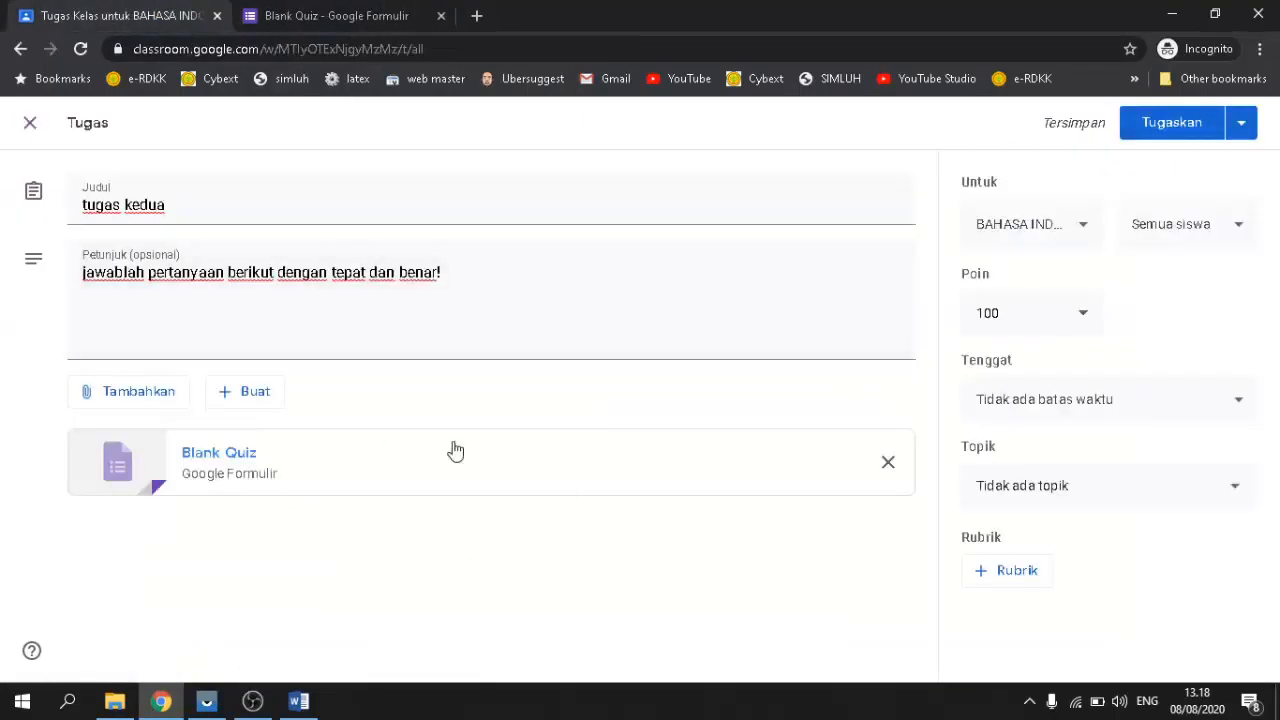
Step: Assign tugas kedua to the class with Tugaskan, then bring up the Vysor phone window
{"action": "left_click", "coordinate": [1165, 124]}
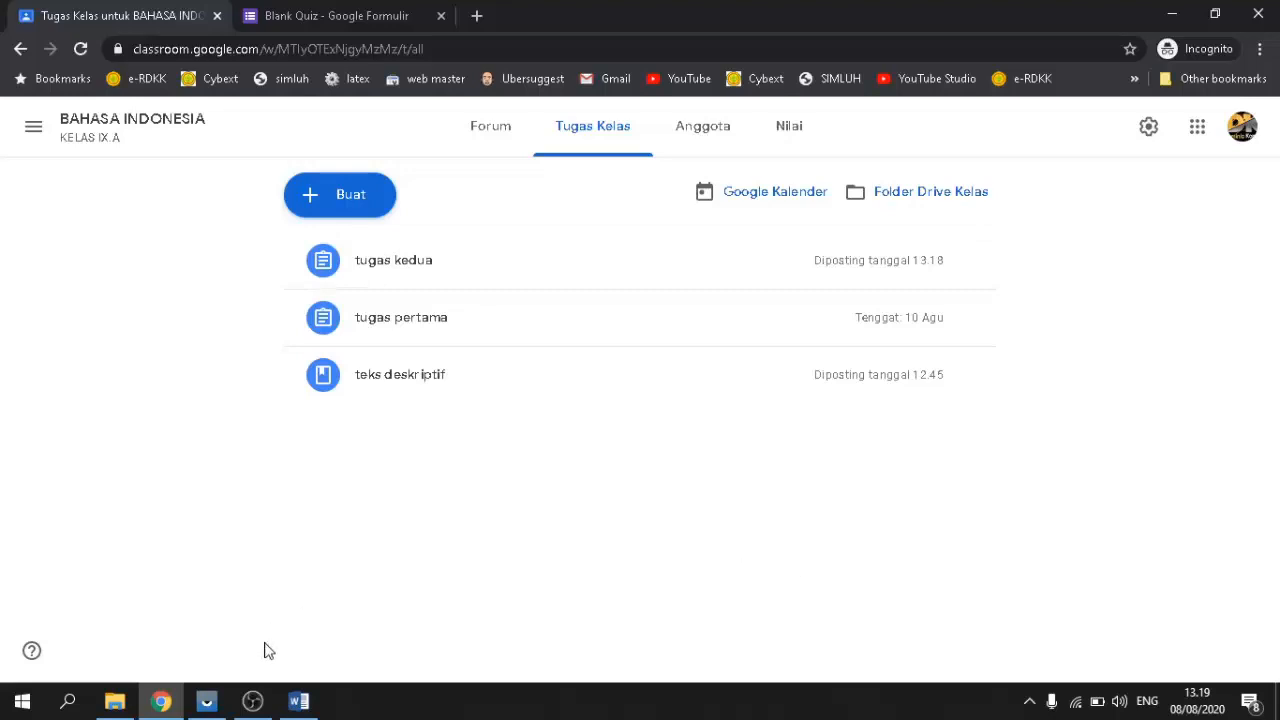
{"action": "left_click", "coordinate": [206, 701]}
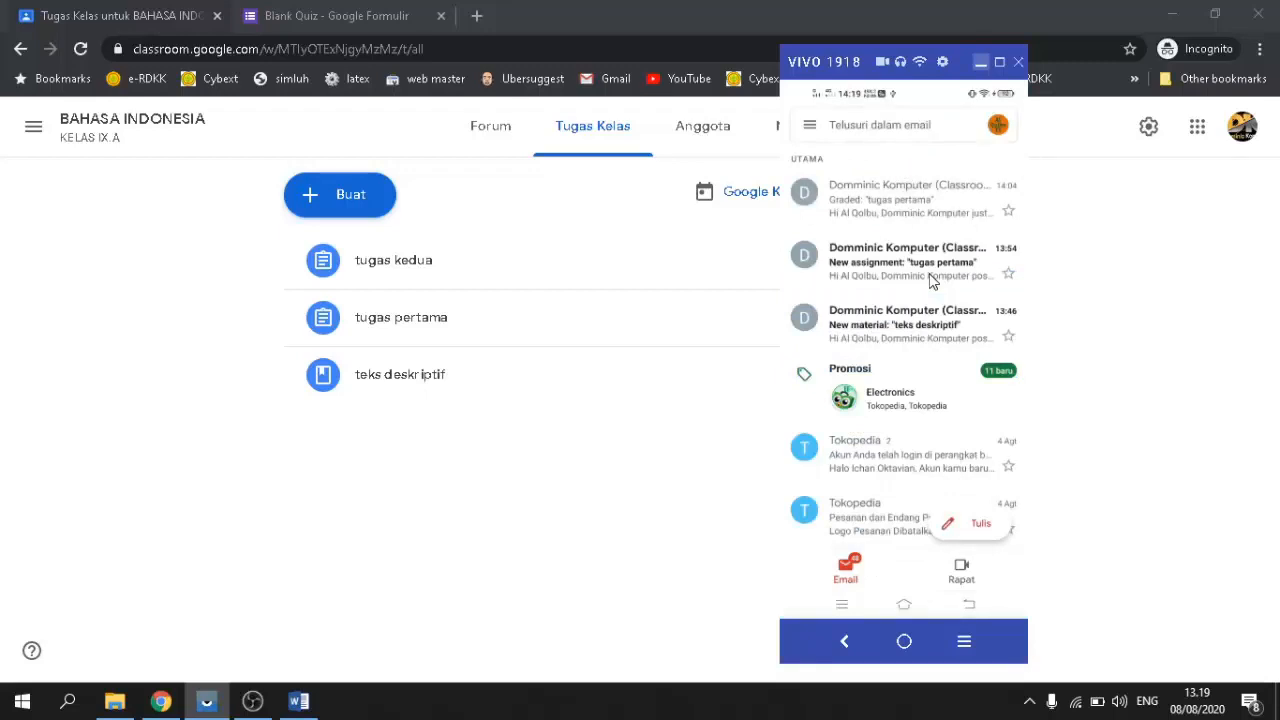
Step: Minimize and restore the Vysor phone mirror to show the tugas kedua Gmail notifications
{"action": "left_click", "coordinate": [980, 62]}
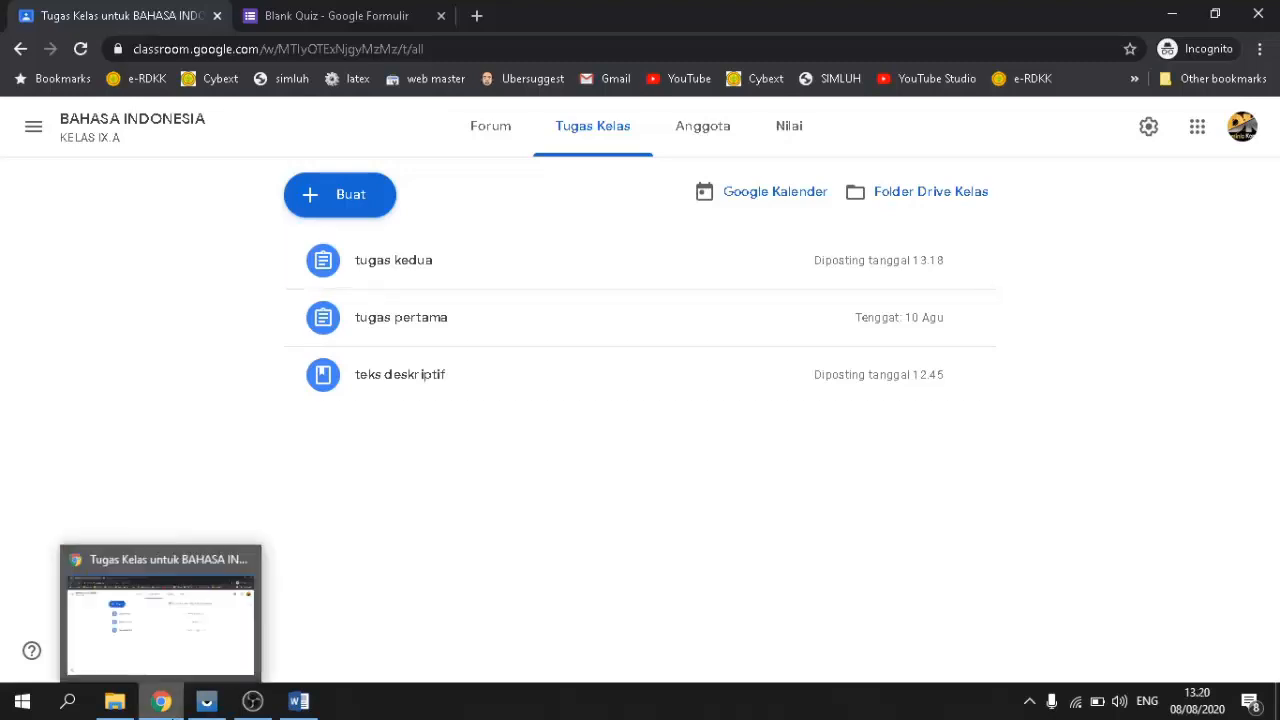
{"action": "left_click", "coordinate": [207, 704]}
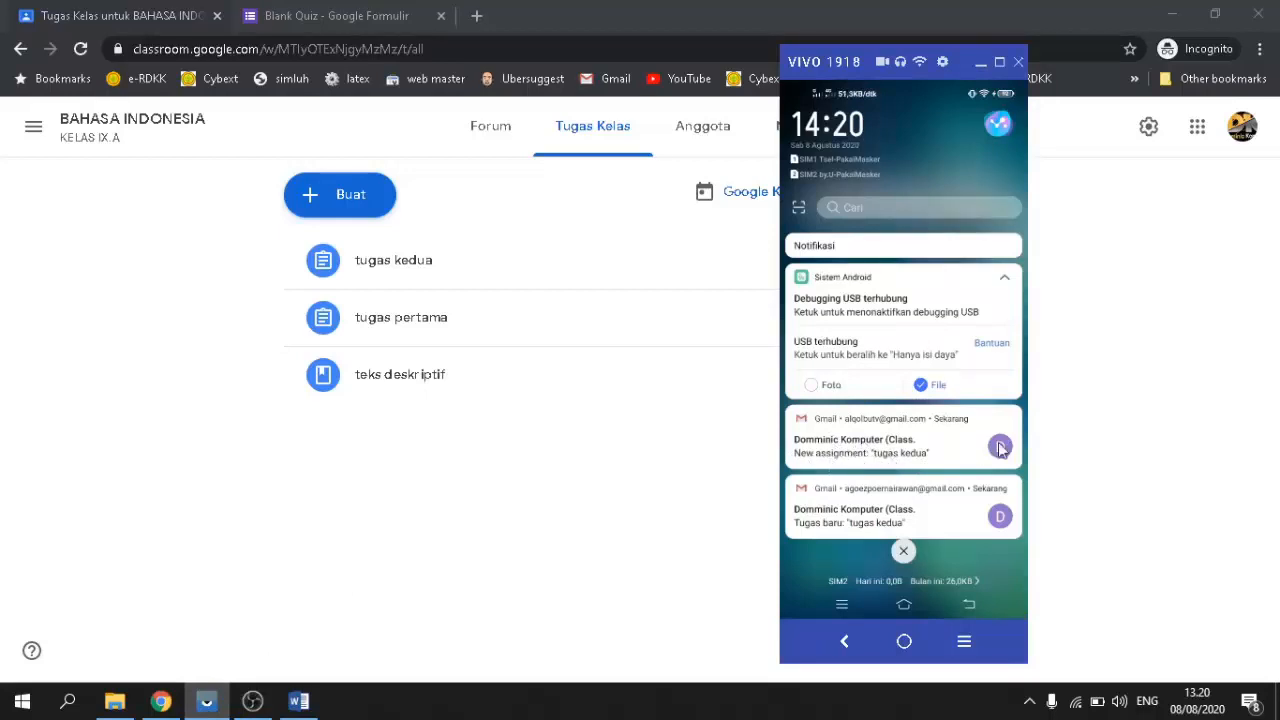
Step: Open the tugas kedua assignment from its email on the phone and clear space around the mirror
{"action": "left_click", "coordinate": [878, 521]}
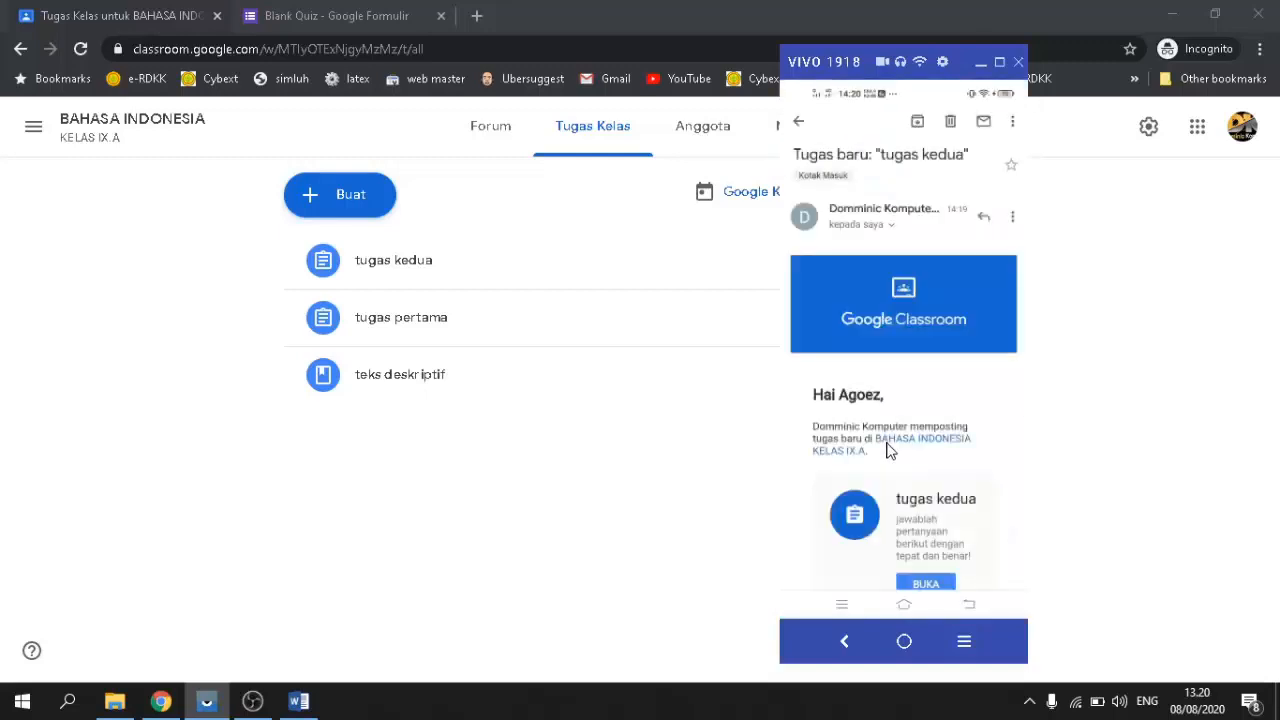
{"action": "scroll", "coordinate": [888, 450], "scroll_direction": "down", "scroll_amount": 5}
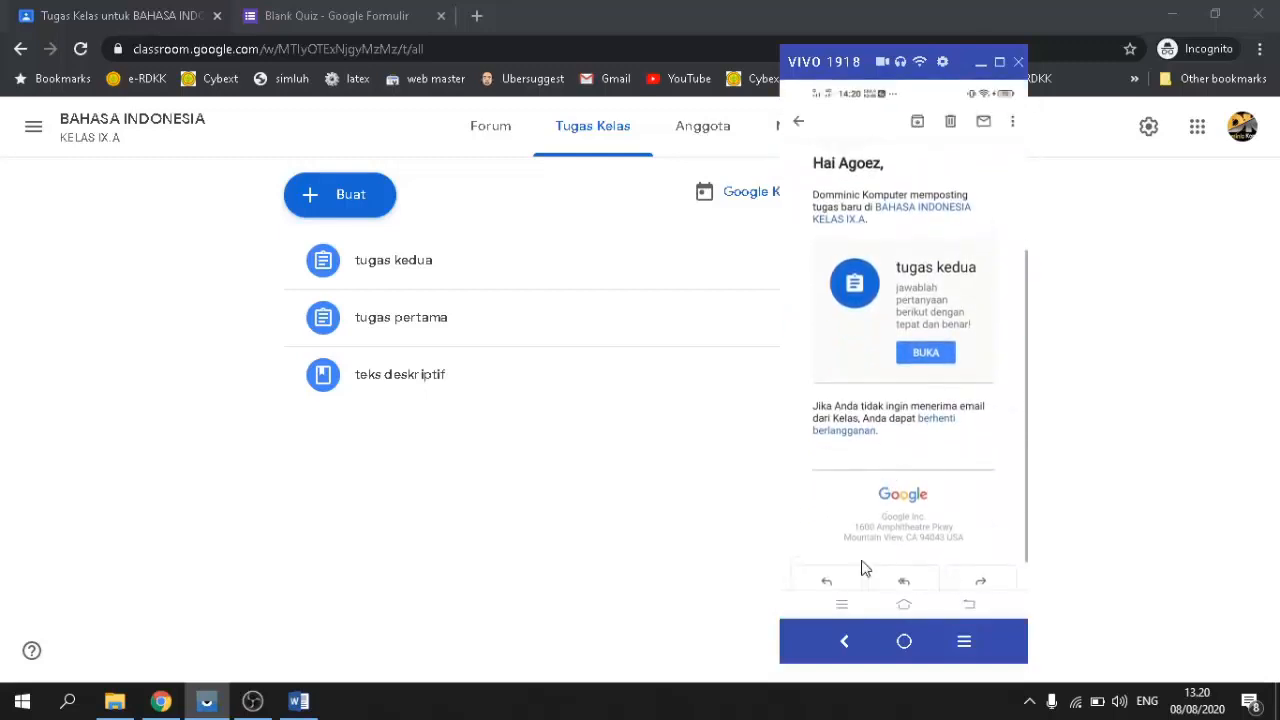
{"action": "left_click", "coordinate": [938, 358]}
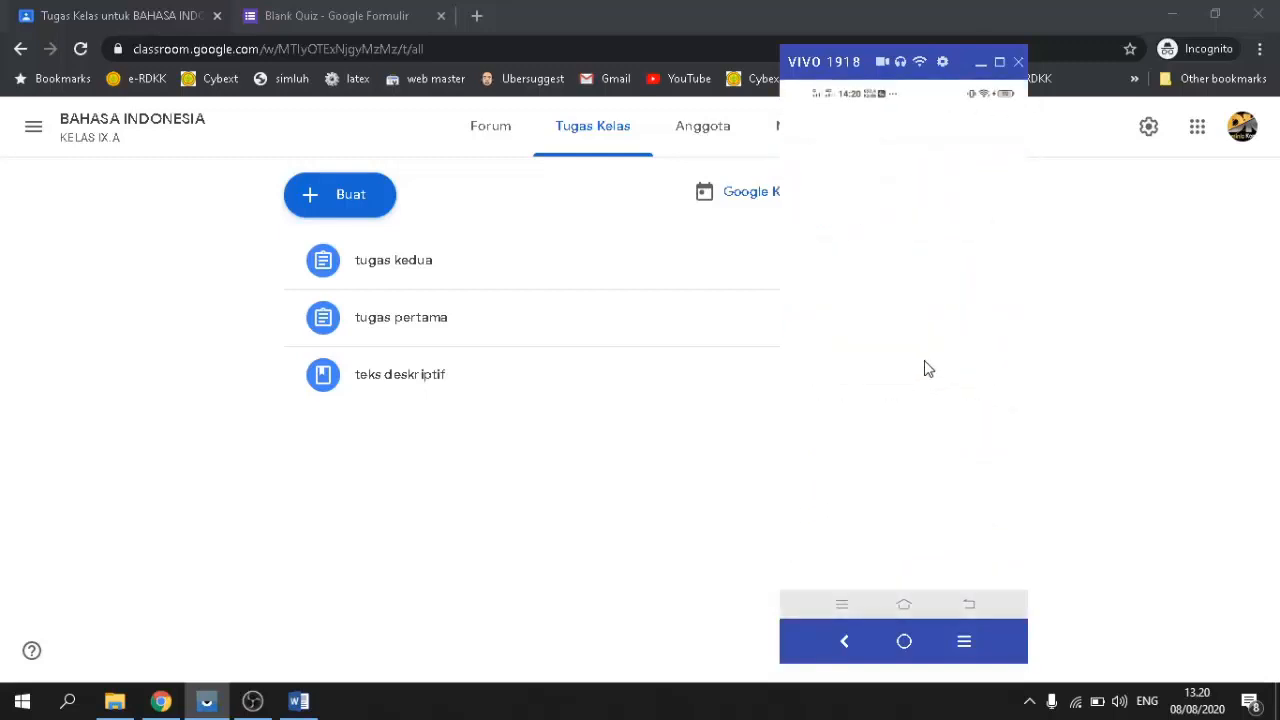
{"action": "left_click", "coordinate": [1173, 14]}
{"action": "left_click", "coordinate": [1173, 14]}
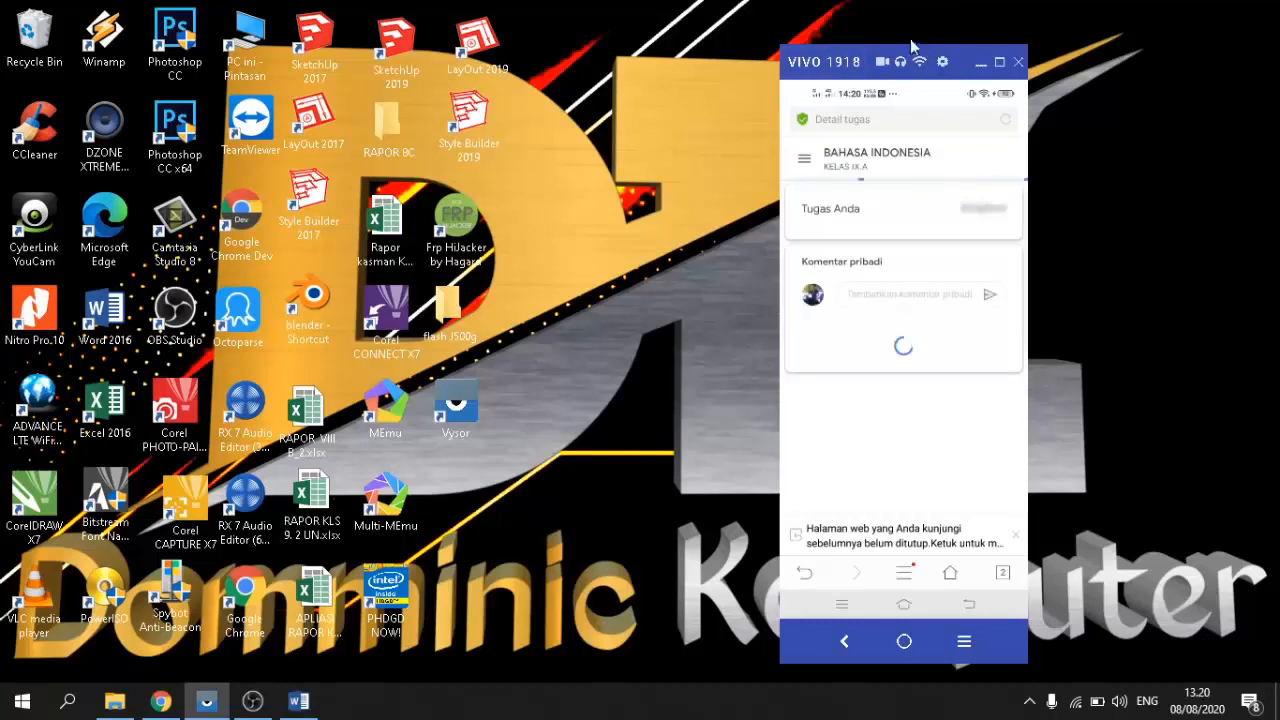
{"action": "left_click_drag", "start_coordinate": [960, 62], "coordinate": [893, 37]}
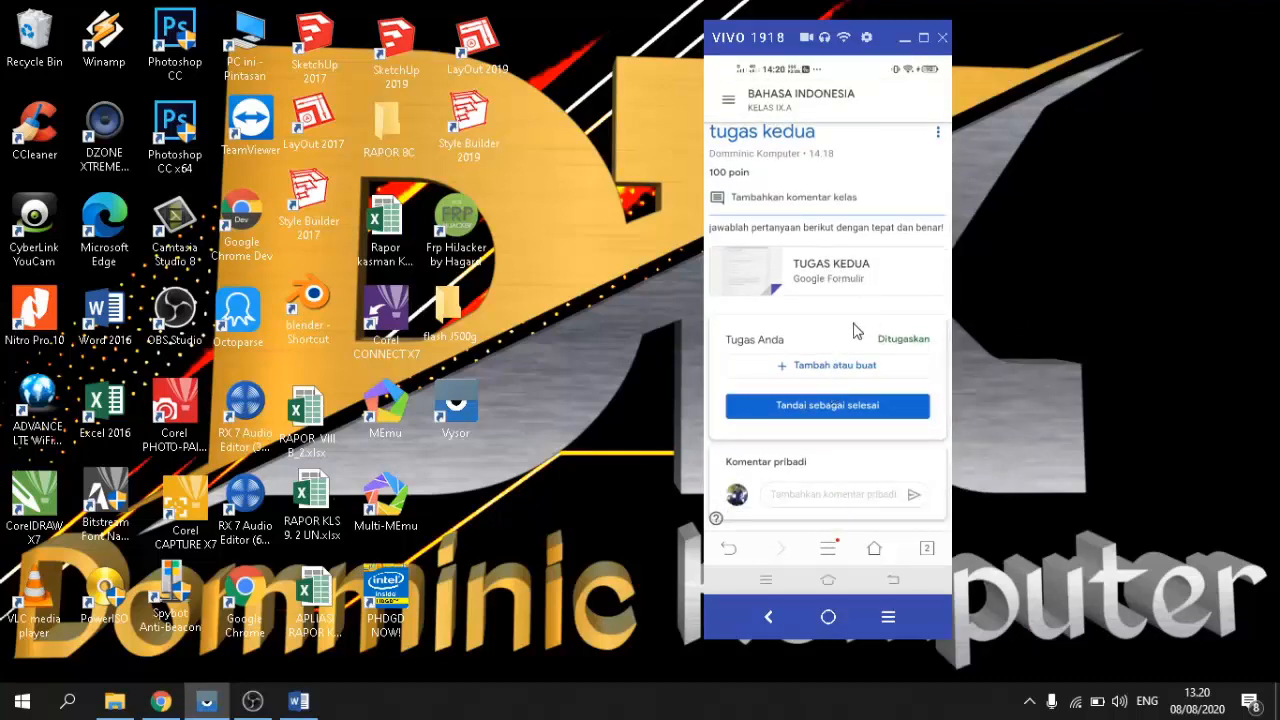
Step: Open the TUGAS KEDUA quiz form from the assignment on the phone
{"action": "scroll", "coordinate": [825, 394], "scroll_direction": "up", "scroll_amount": 1}
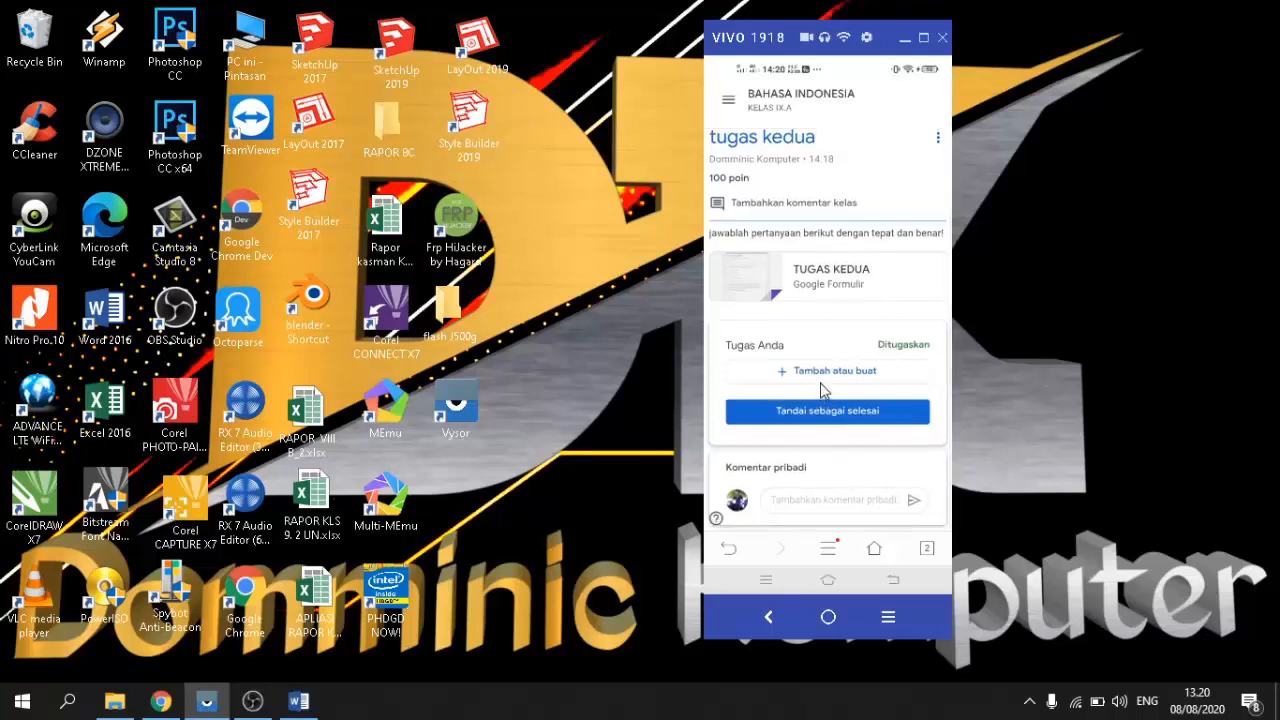
{"action": "scroll", "coordinate": [820, 385], "scroll_direction": "down", "scroll_amount": 1}
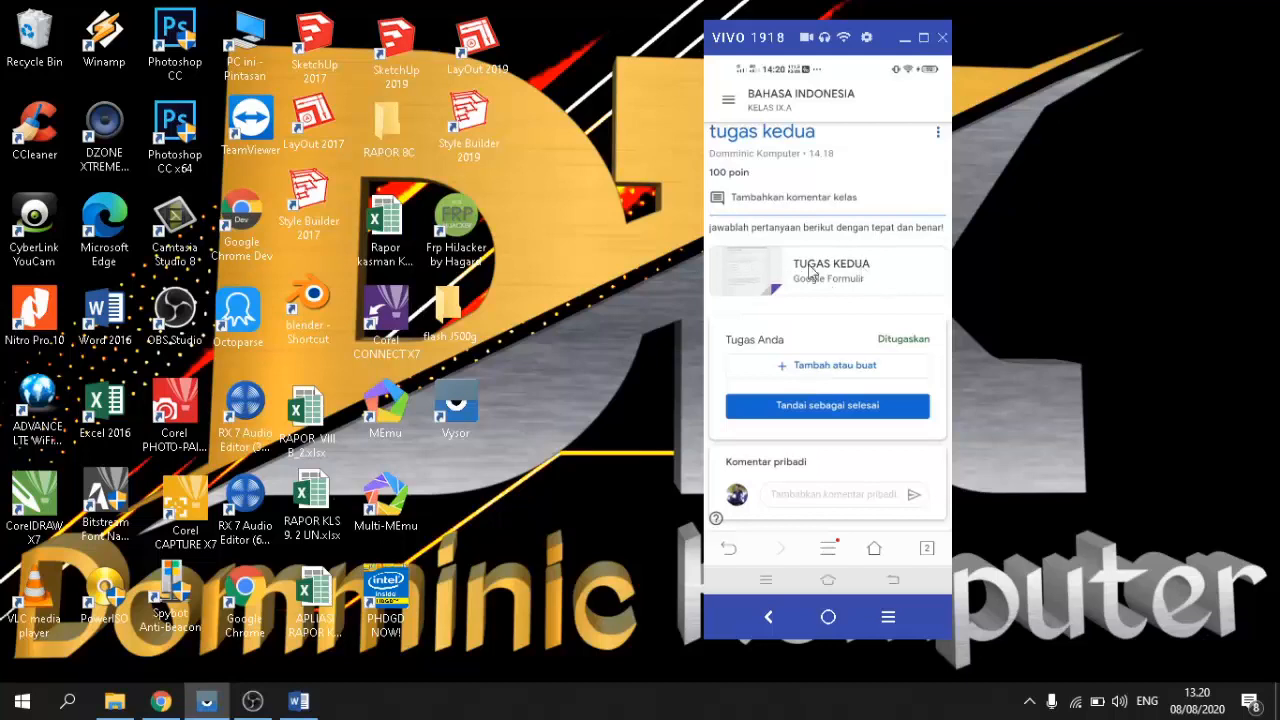
{"action": "scroll", "coordinate": [812, 308], "scroll_direction": "up", "scroll_amount": 1}
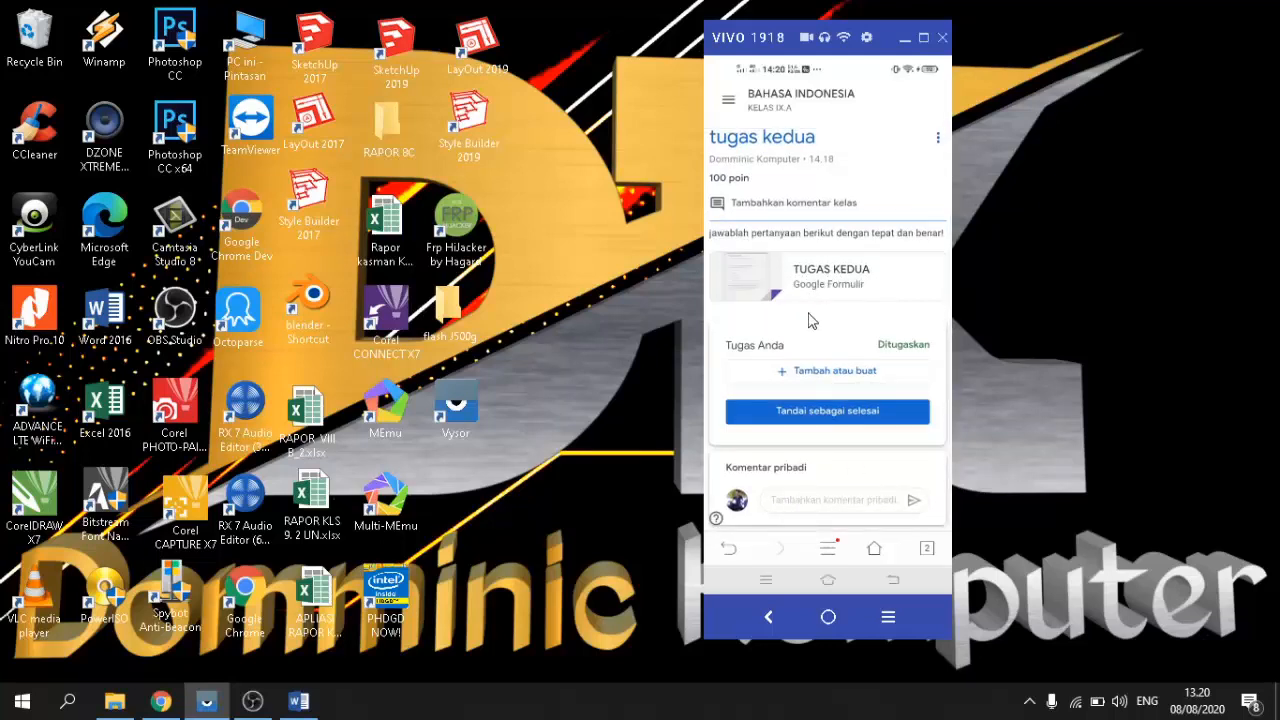
{"action": "scroll", "coordinate": [800, 318], "scroll_direction": "down", "scroll_amount": 1}
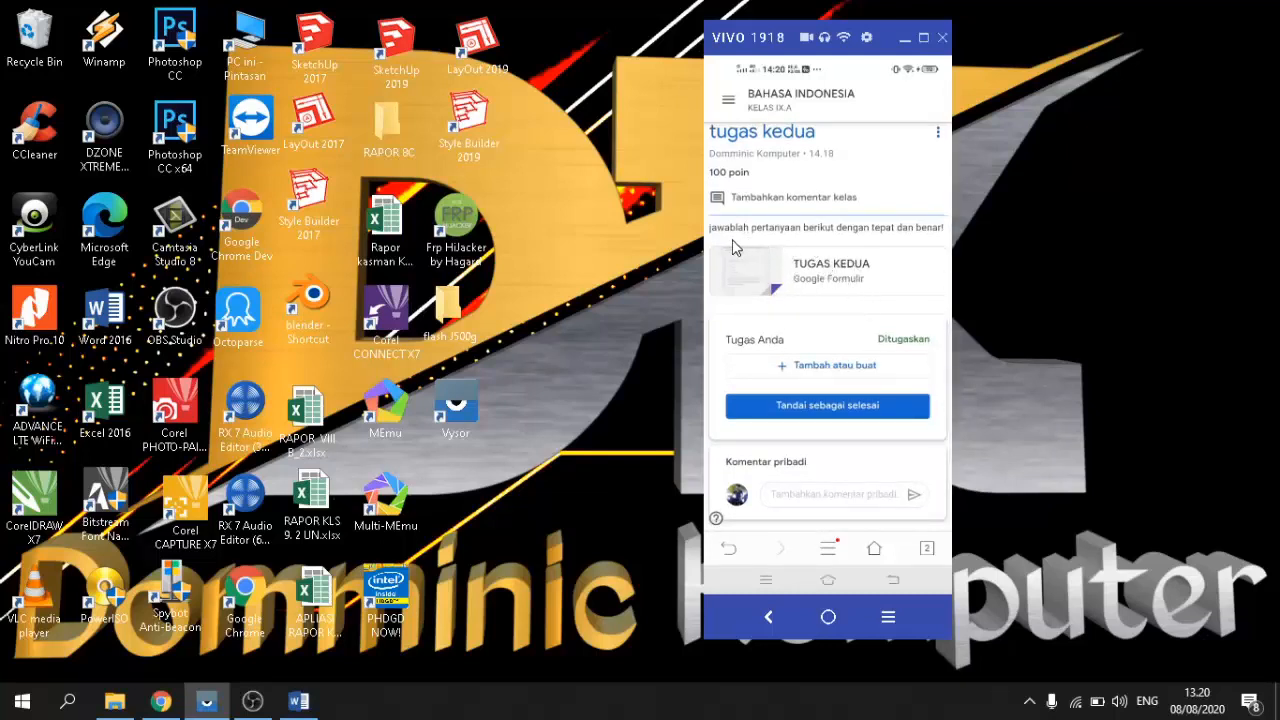
{"action": "scroll", "coordinate": [858, 333], "scroll_direction": "up", "scroll_amount": 1}
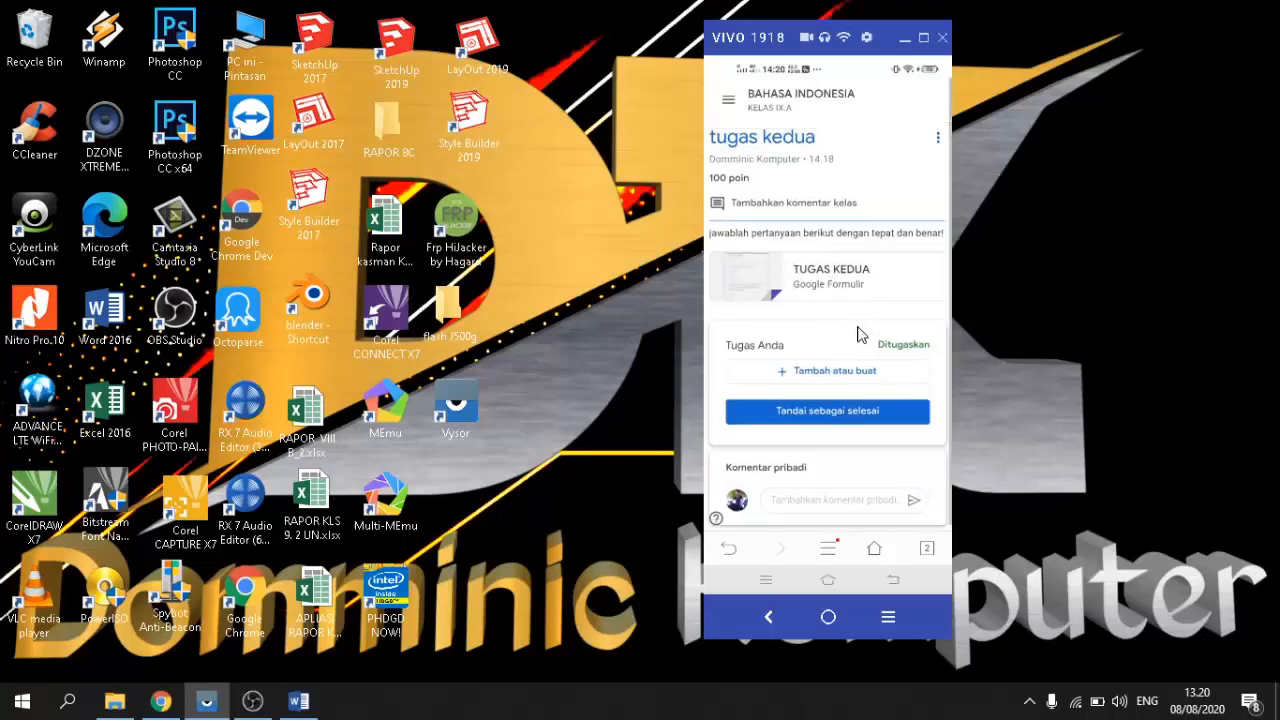
{"action": "left_click", "coordinate": [810, 288]}
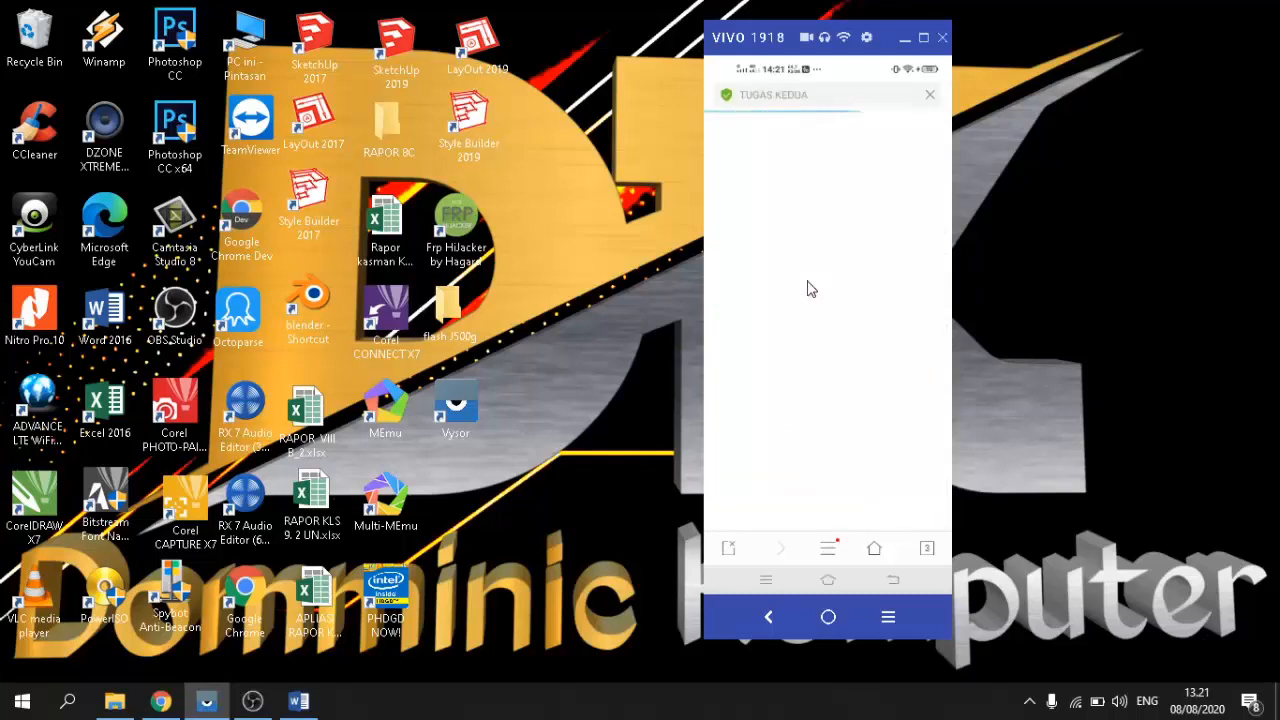
Step: Answer Limbah pertanian for question 1 and 4,2,3,1,5 for question 2, then submit with Kirim
{"action": "scroll", "coordinate": [810, 288], "scroll_direction": "down", "scroll_amount": 5}
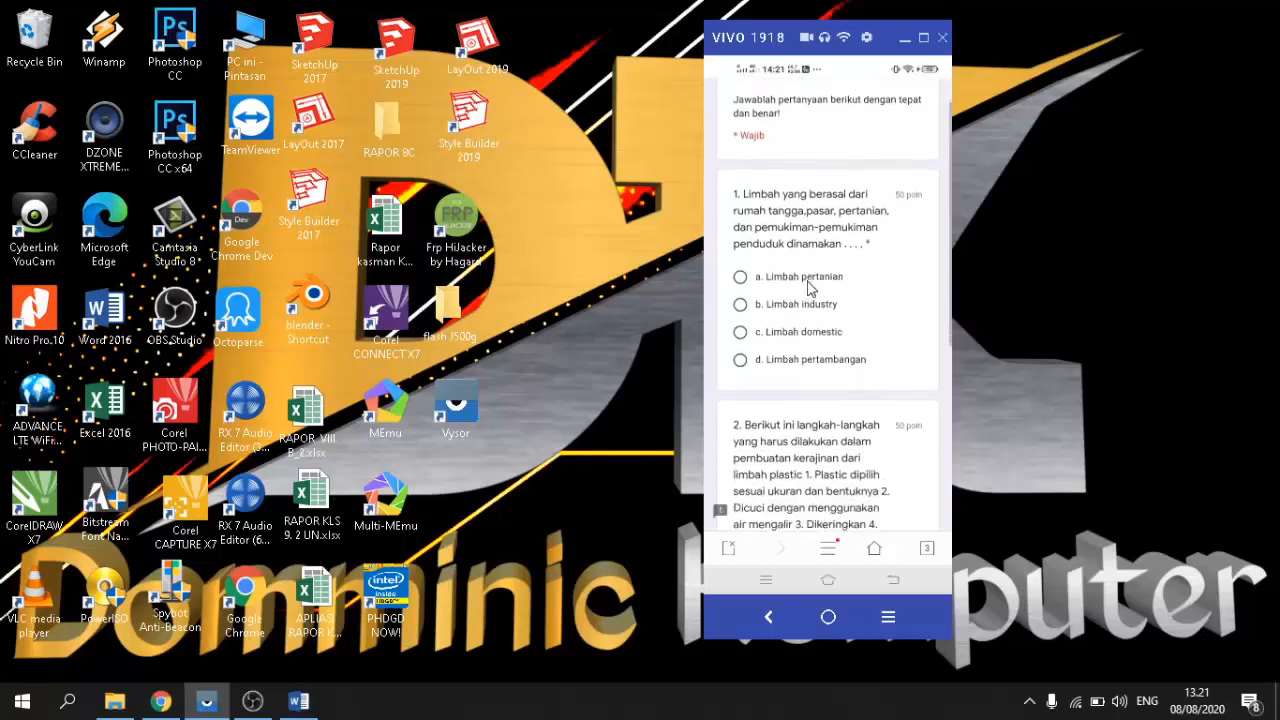
{"action": "scroll", "coordinate": [810, 288], "scroll_direction": "down", "scroll_amount": 3}
{"action": "scroll", "coordinate": [810, 288], "scroll_direction": "up", "scroll_amount": 8}
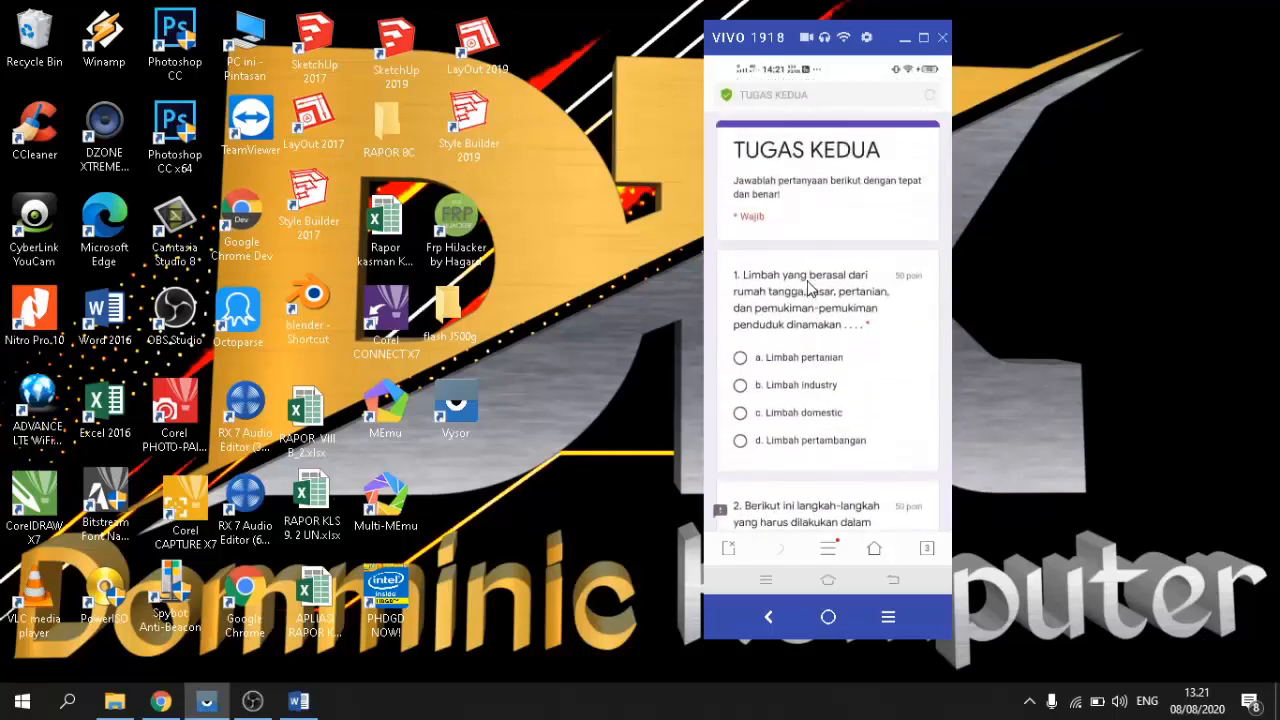
{"action": "scroll", "coordinate": [810, 288], "scroll_direction": "down", "scroll_amount": 5}
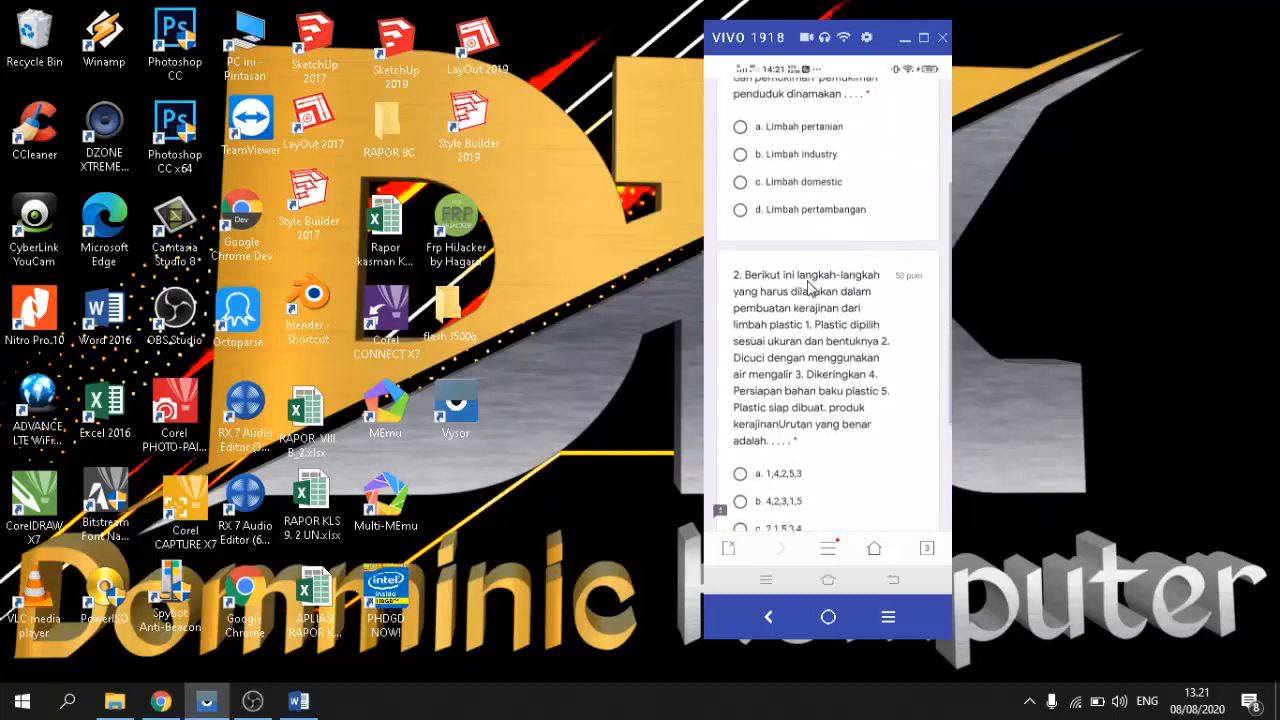
{"action": "scroll", "coordinate": [810, 288], "scroll_direction": "up", "scroll_amount": 5}
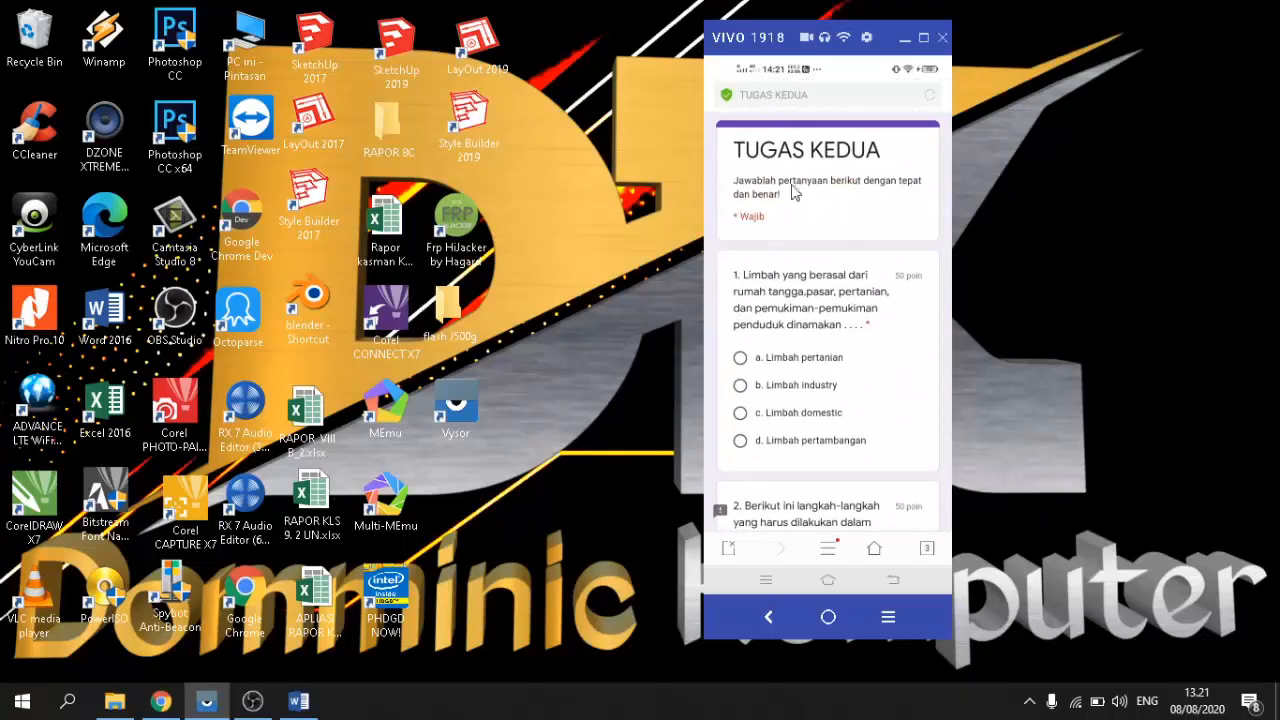
{"action": "scroll", "coordinate": [822, 346], "scroll_direction": "down", "scroll_amount": 1}
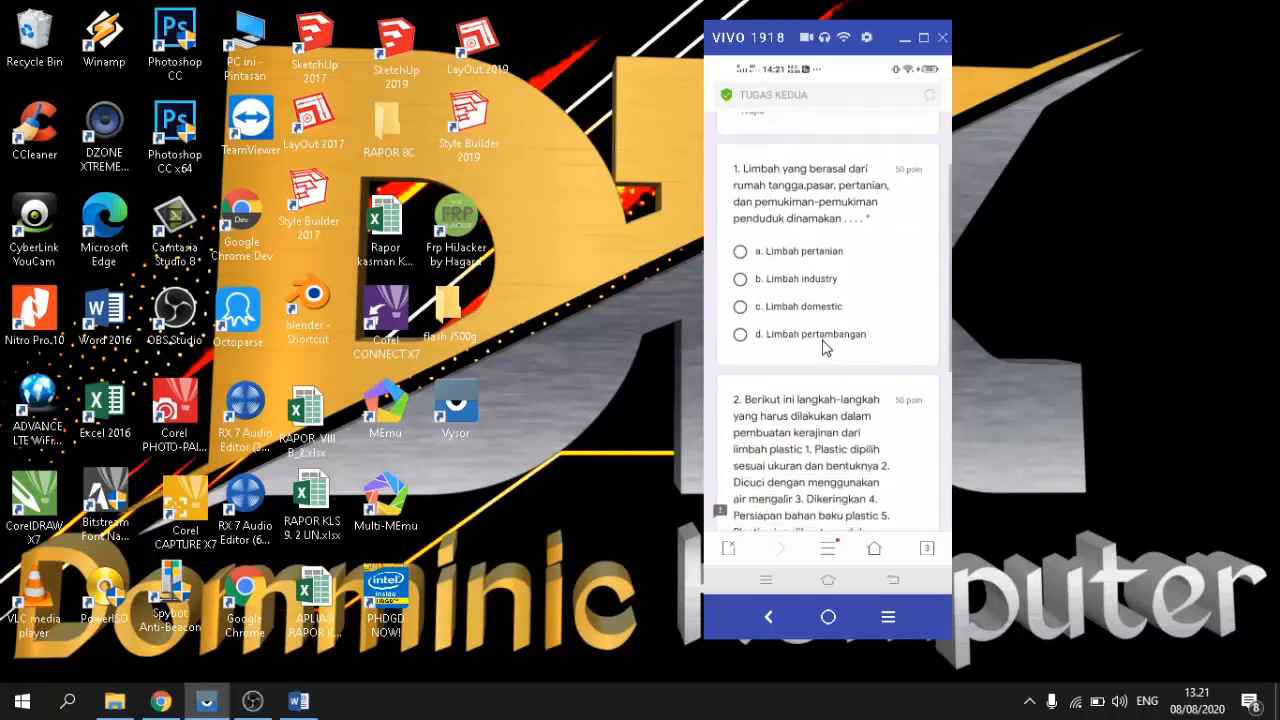
{"action": "scroll", "coordinate": [820, 338], "scroll_direction": "up", "scroll_amount": 1}
{"action": "scroll", "coordinate": [810, 333], "scroll_direction": "down", "scroll_amount": 1}
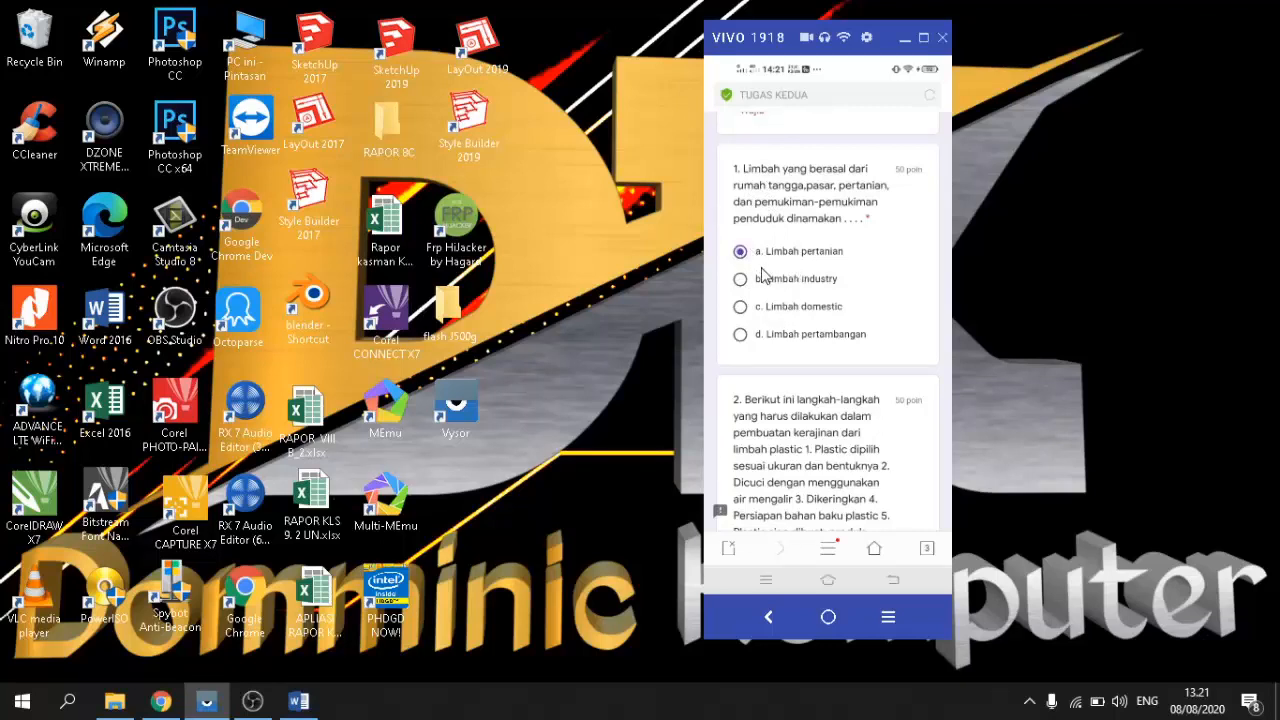
{"action": "scroll", "coordinate": [762, 276], "scroll_direction": "down", "scroll_amount": 3}
{"action": "scroll", "coordinate": [805, 300], "scroll_direction": "down", "scroll_amount": 3}
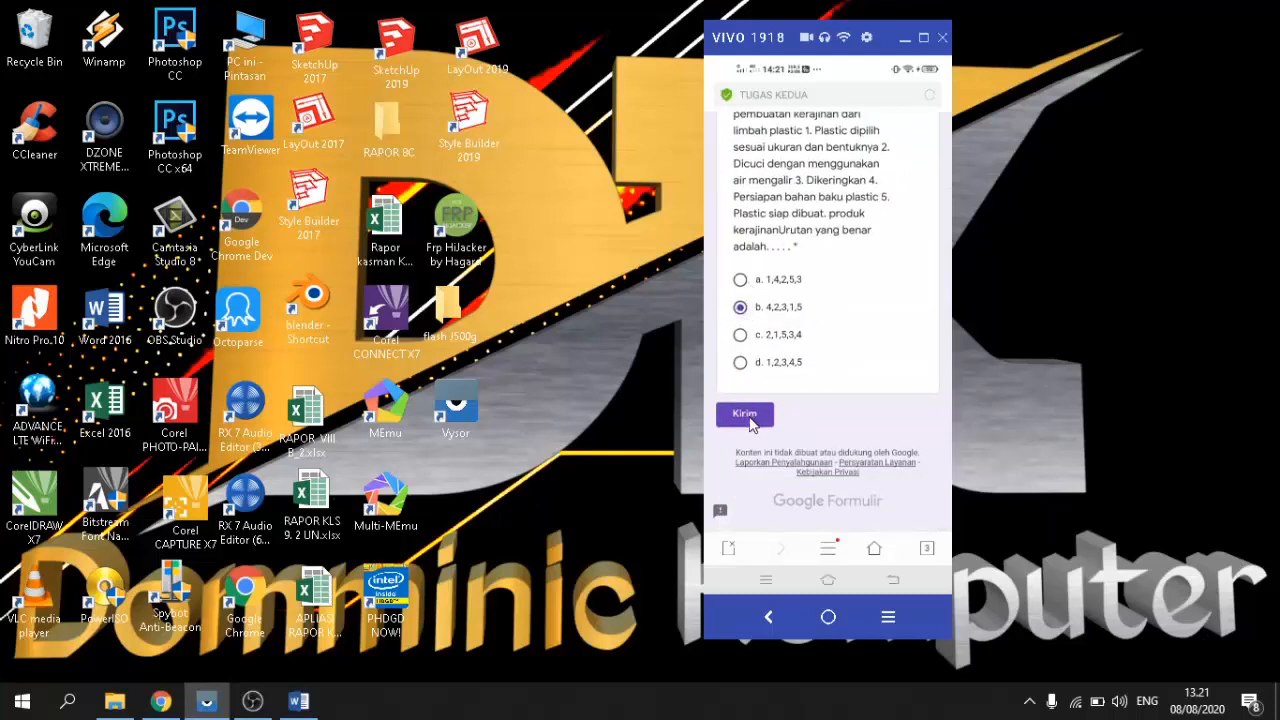
{"action": "scroll", "coordinate": [840, 295], "scroll_direction": "up", "scroll_amount": 1}
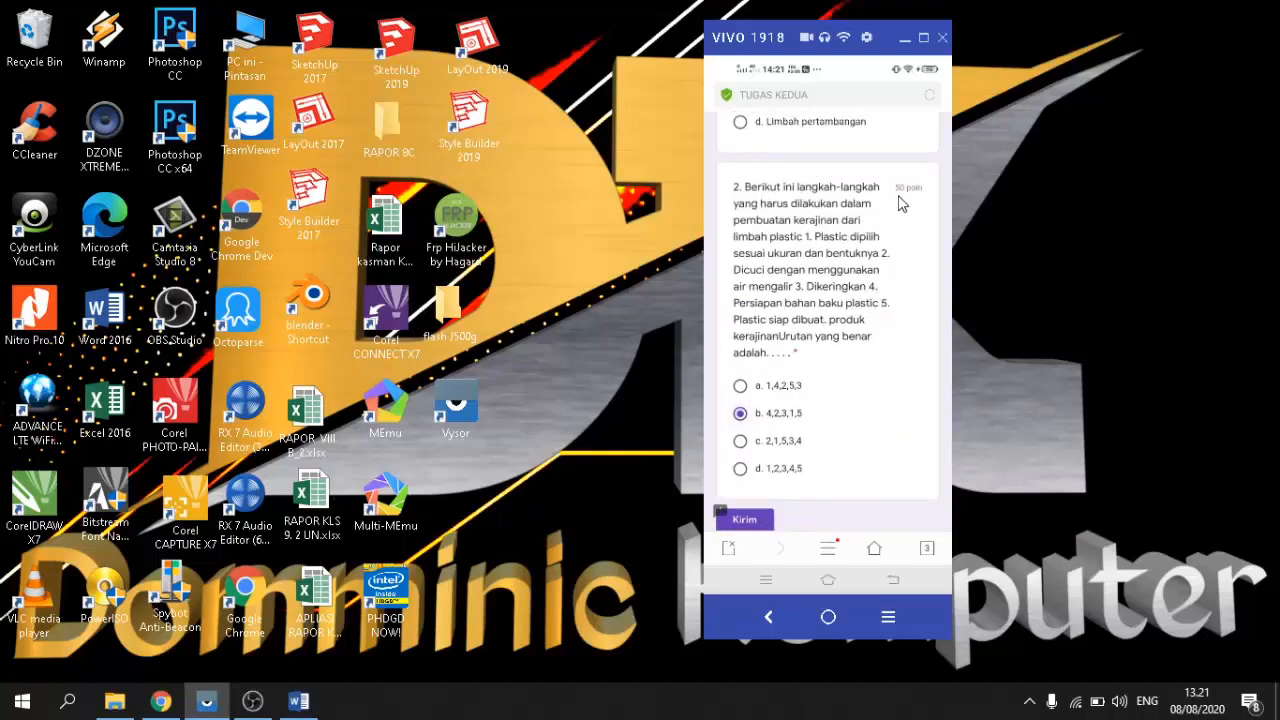
{"action": "scroll", "coordinate": [897, 207], "scroll_direction": "up", "scroll_amount": 1}
{"action": "scroll", "coordinate": [895, 208], "scroll_direction": "down", "scroll_amount": 1}
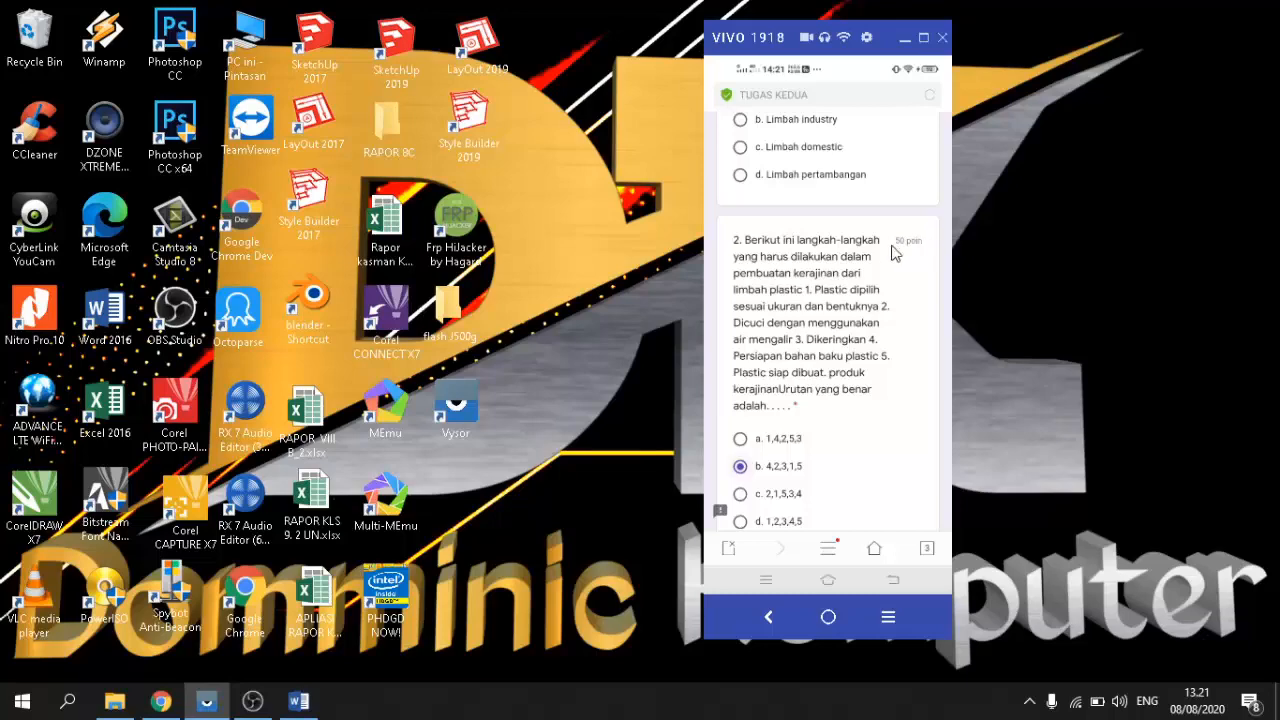
{"action": "scroll", "coordinate": [850, 342], "scroll_direction": "down", "scroll_amount": 3}
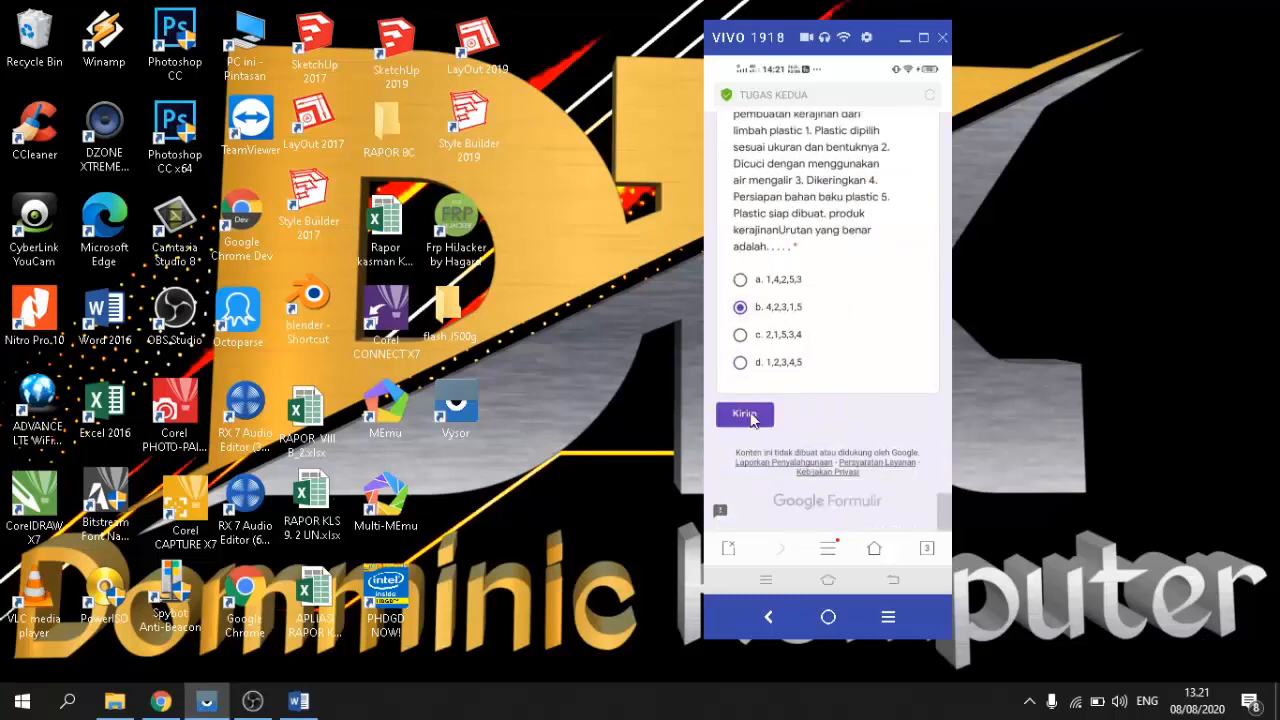
{"action": "scroll", "coordinate": [829, 283], "scroll_direction": "up", "scroll_amount": 5}
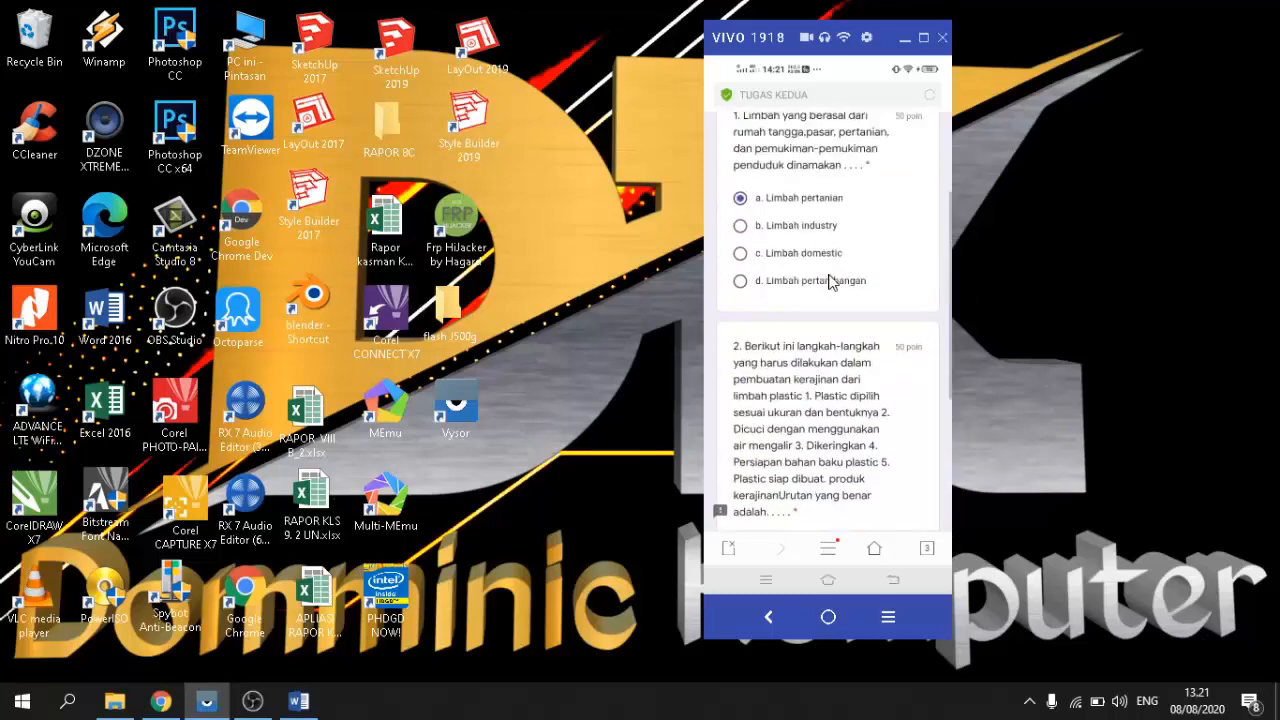
{"action": "scroll", "coordinate": [829, 283], "scroll_direction": "down", "scroll_amount": 5}
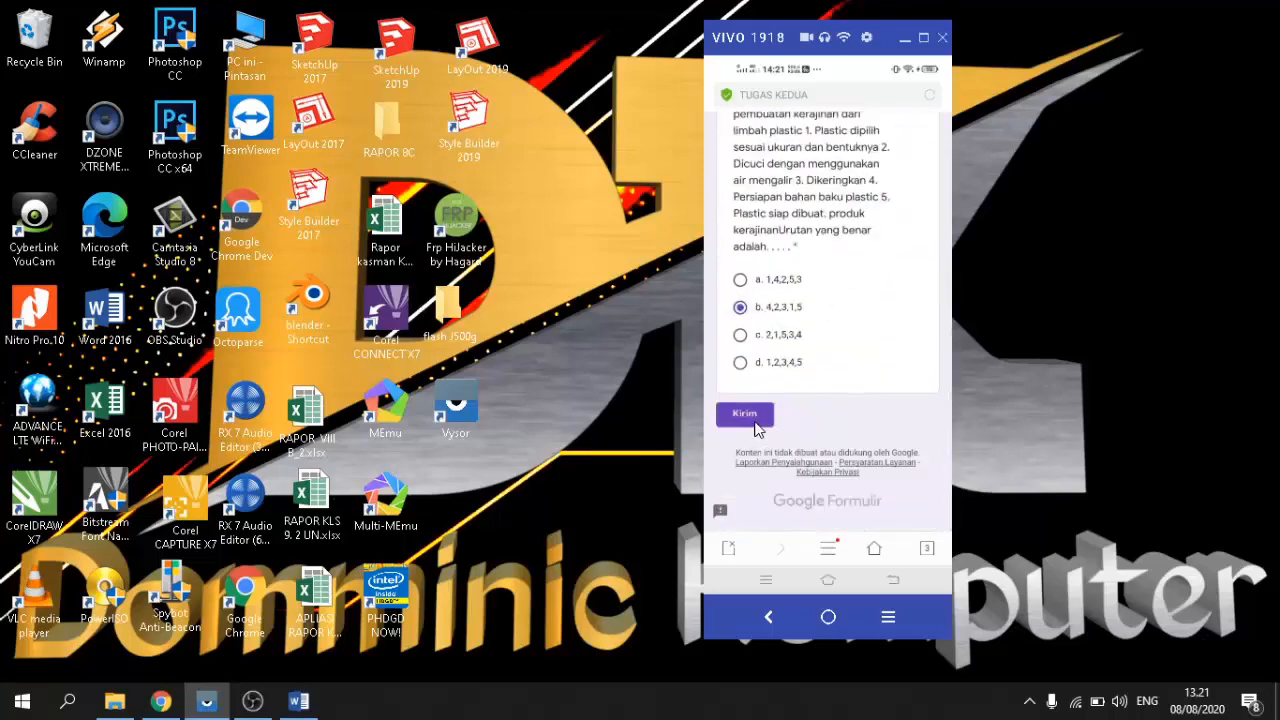
{"action": "left_click", "coordinate": [752, 418]}
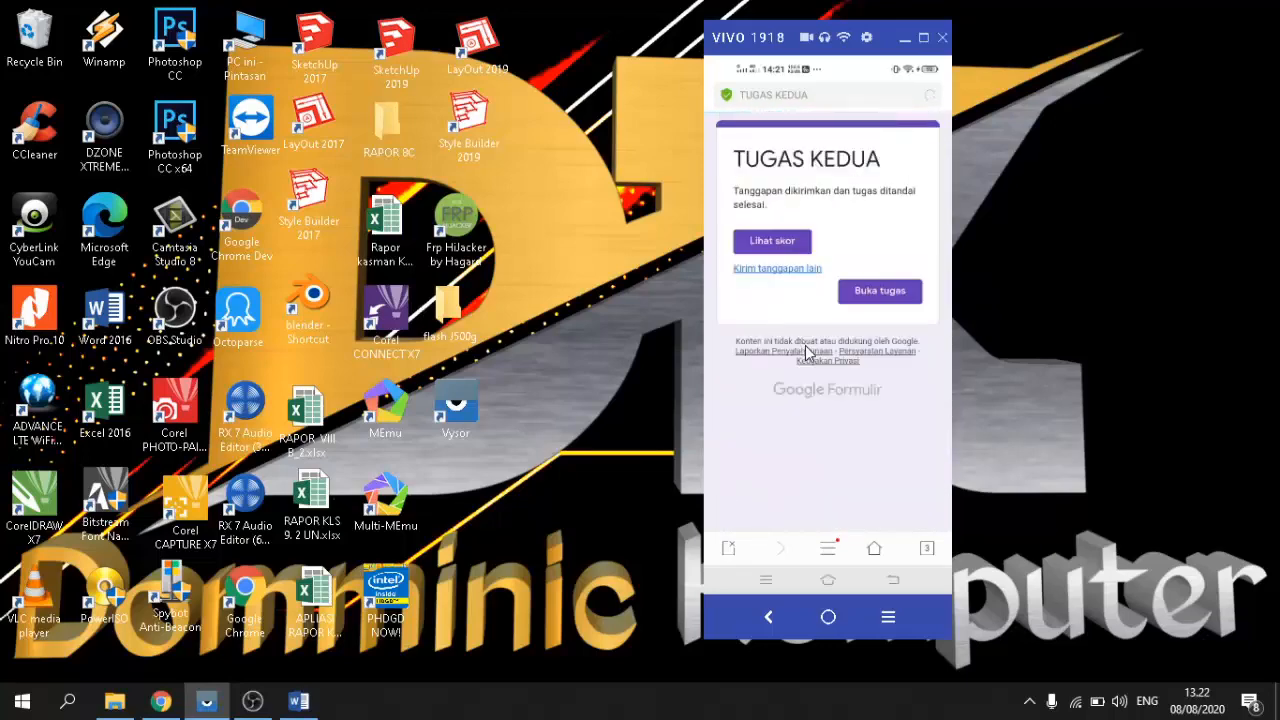
Step: View the 100/100 score and scroll through the graded answers
{"action": "left_click", "coordinate": [772, 245]}
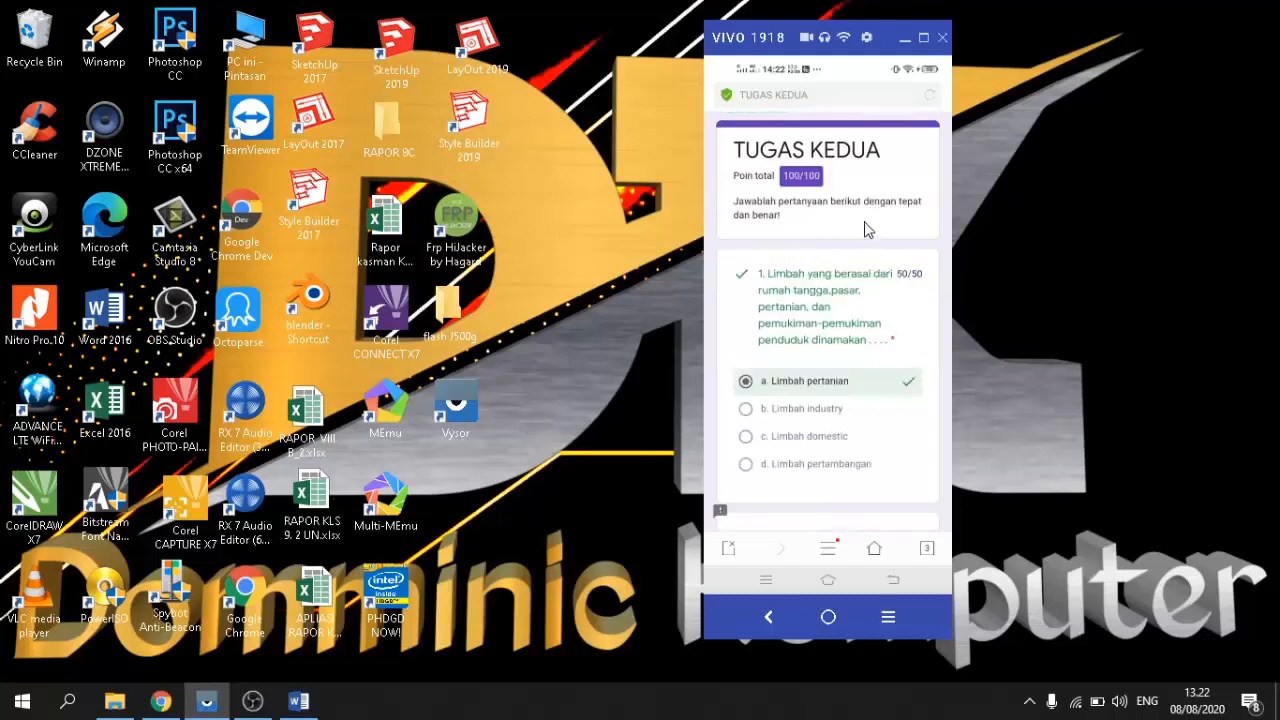
{"action": "scroll", "coordinate": [867, 230], "scroll_direction": "down", "scroll_amount": 5}
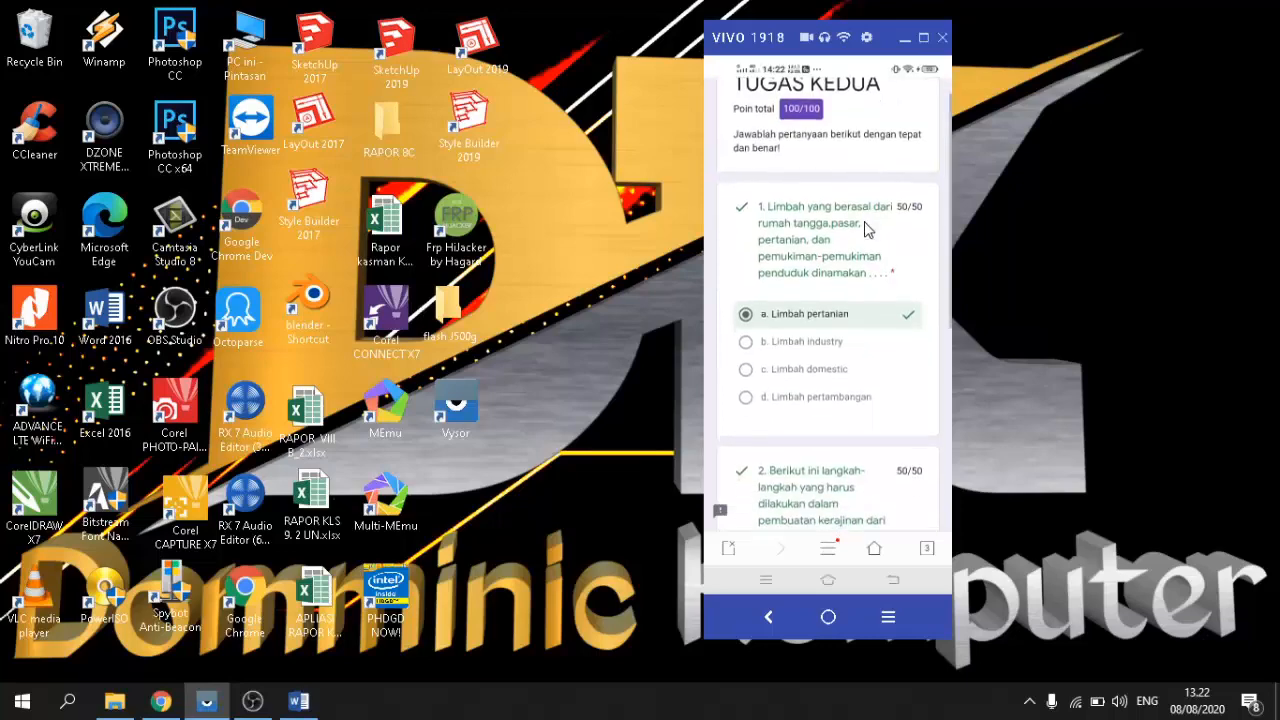
{"action": "scroll", "coordinate": [867, 230], "scroll_direction": "down", "scroll_amount": 2}
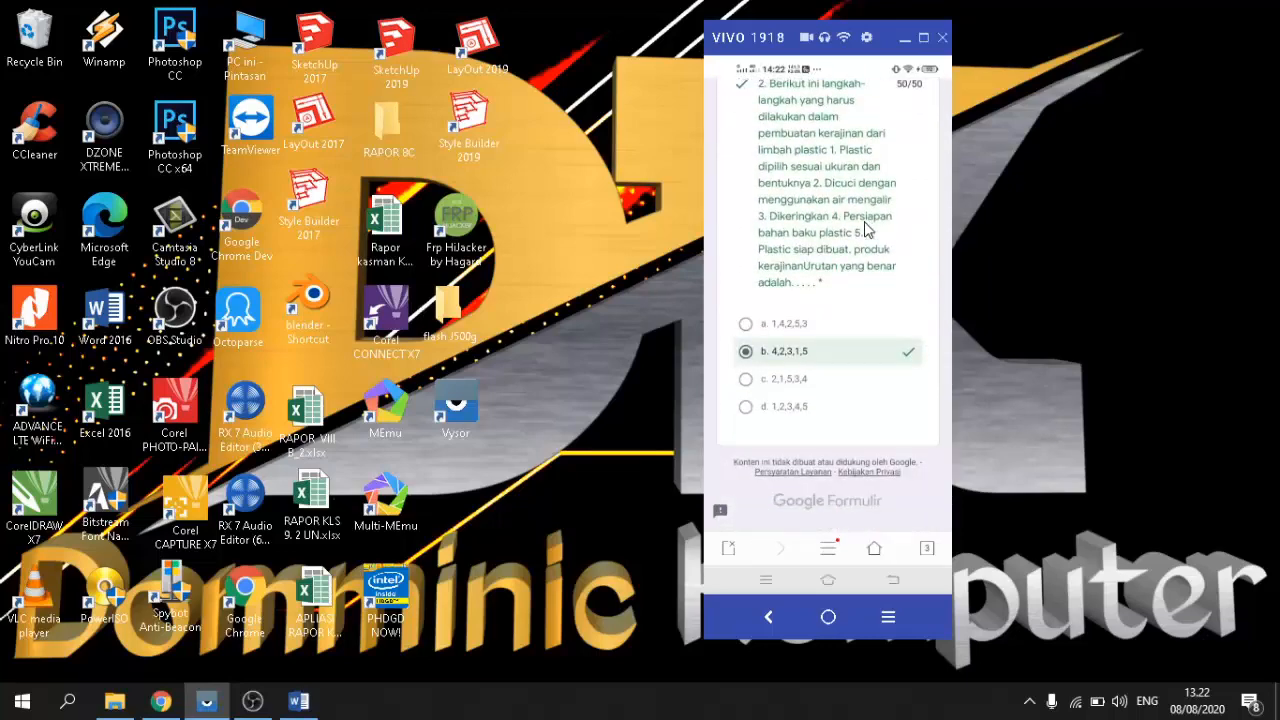
{"action": "scroll", "coordinate": [867, 230], "scroll_direction": "up", "scroll_amount": 6}
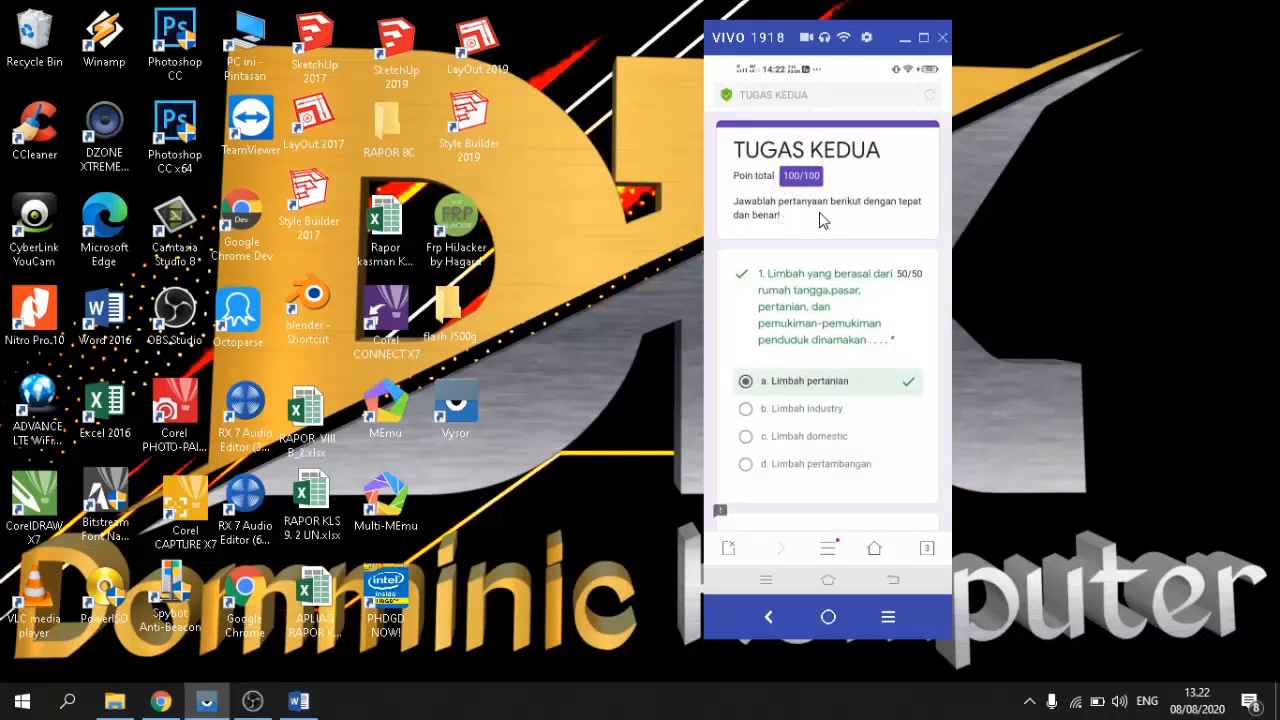
{"action": "scroll", "coordinate": [800, 281], "scroll_direction": "down", "scroll_amount": 1}
{"action": "scroll", "coordinate": [800, 281], "scroll_direction": "up", "scroll_amount": 1}
{"action": "scroll", "coordinate": [826, 268], "scroll_direction": "down", "scroll_amount": 10}
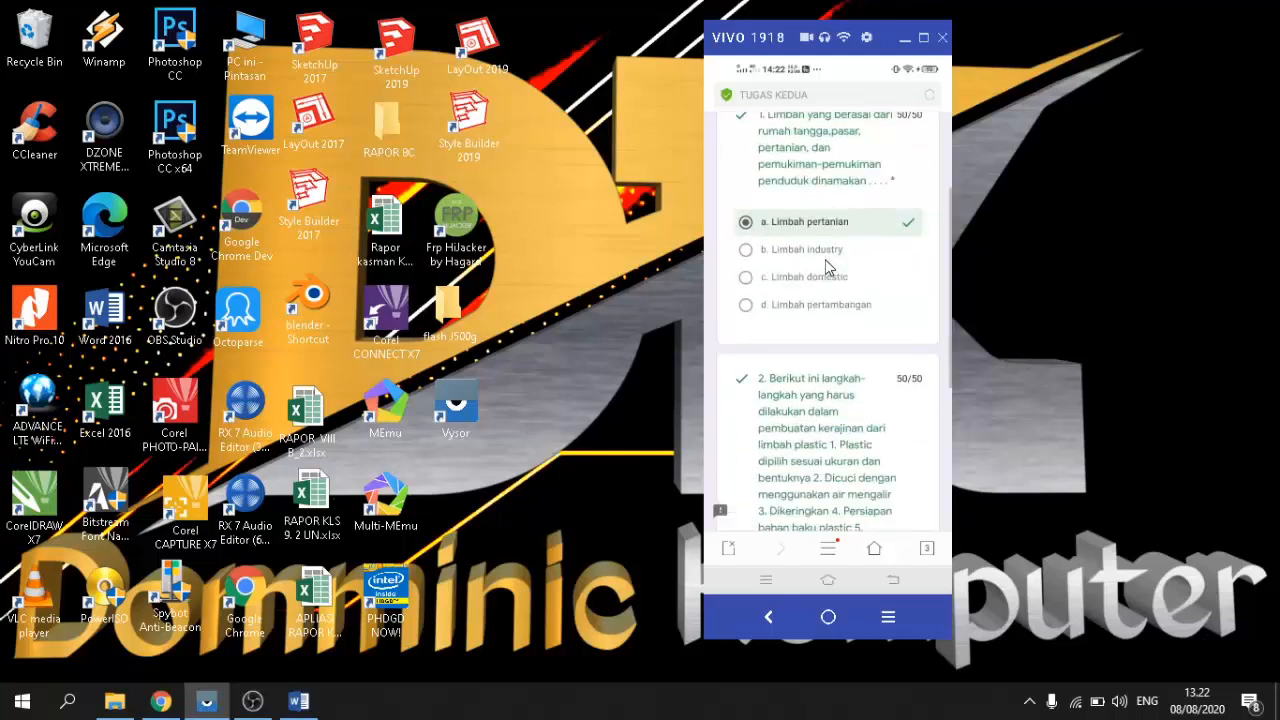
{"action": "scroll", "coordinate": [870, 323], "scroll_direction": "up", "scroll_amount": 10}
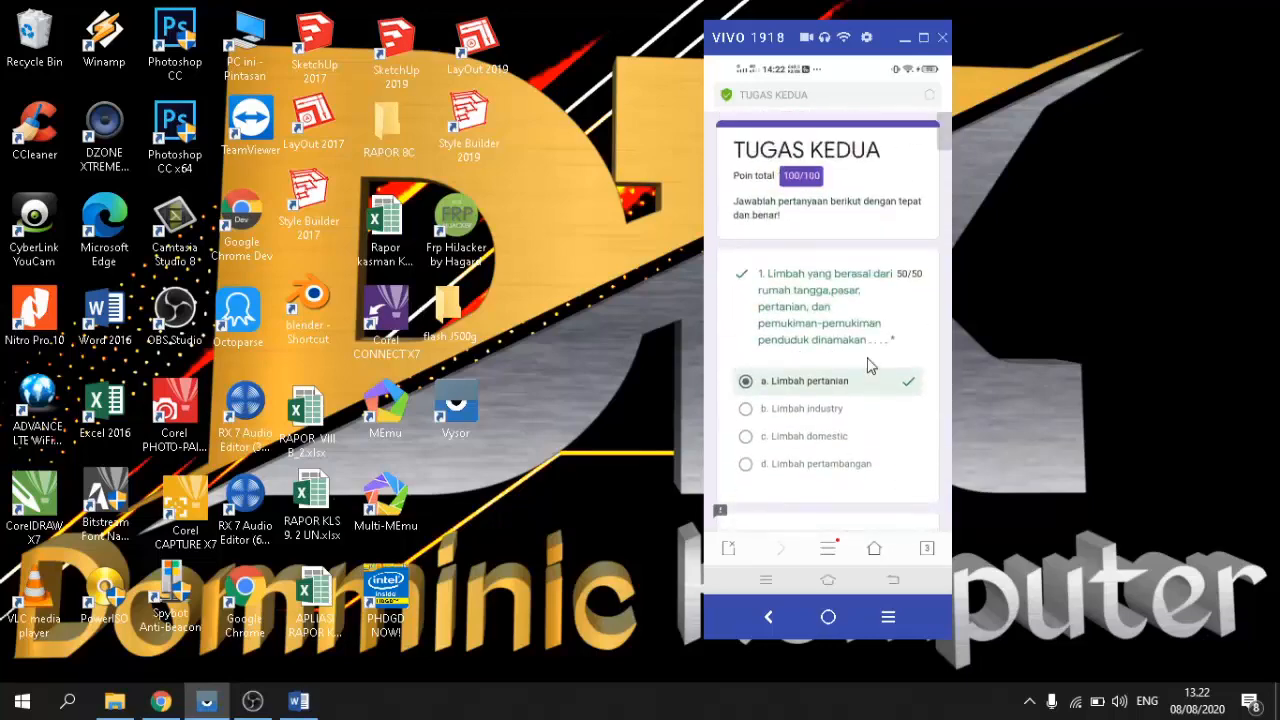
{"action": "scroll", "coordinate": [829, 283], "scroll_direction": "down", "scroll_amount": 5}
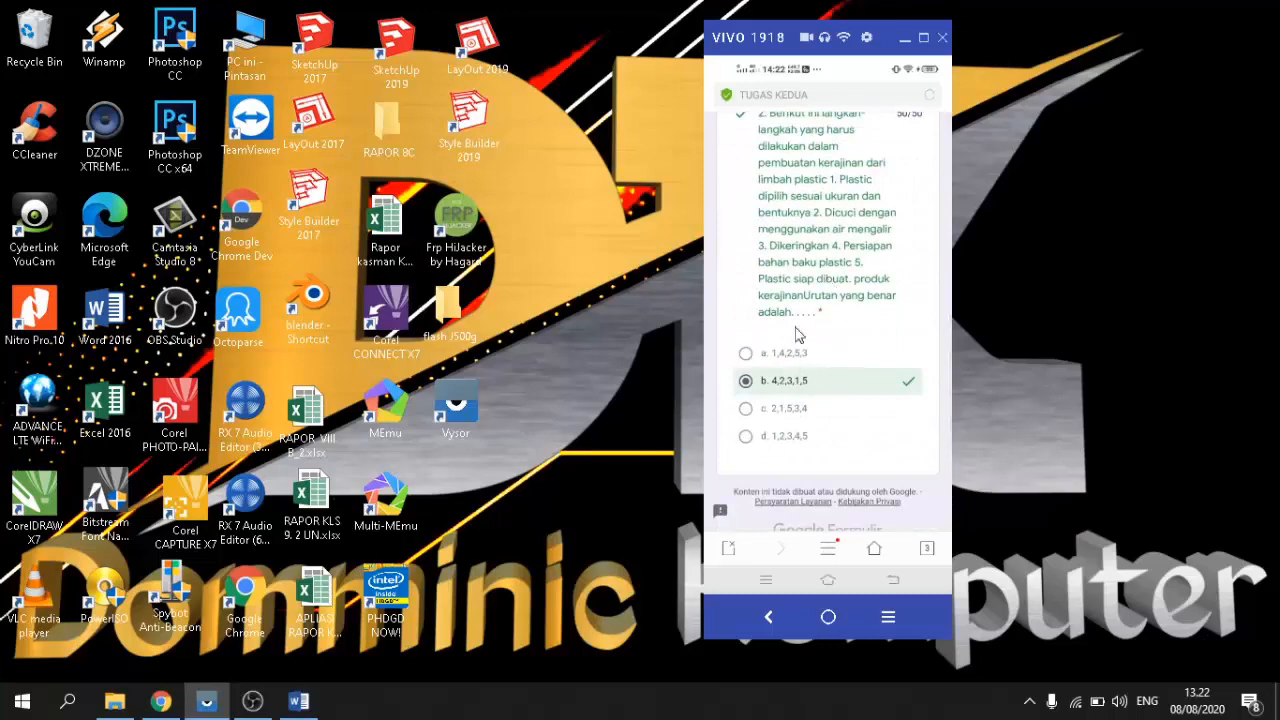
{"action": "scroll", "coordinate": [887, 283], "scroll_direction": "up", "scroll_amount": 5}
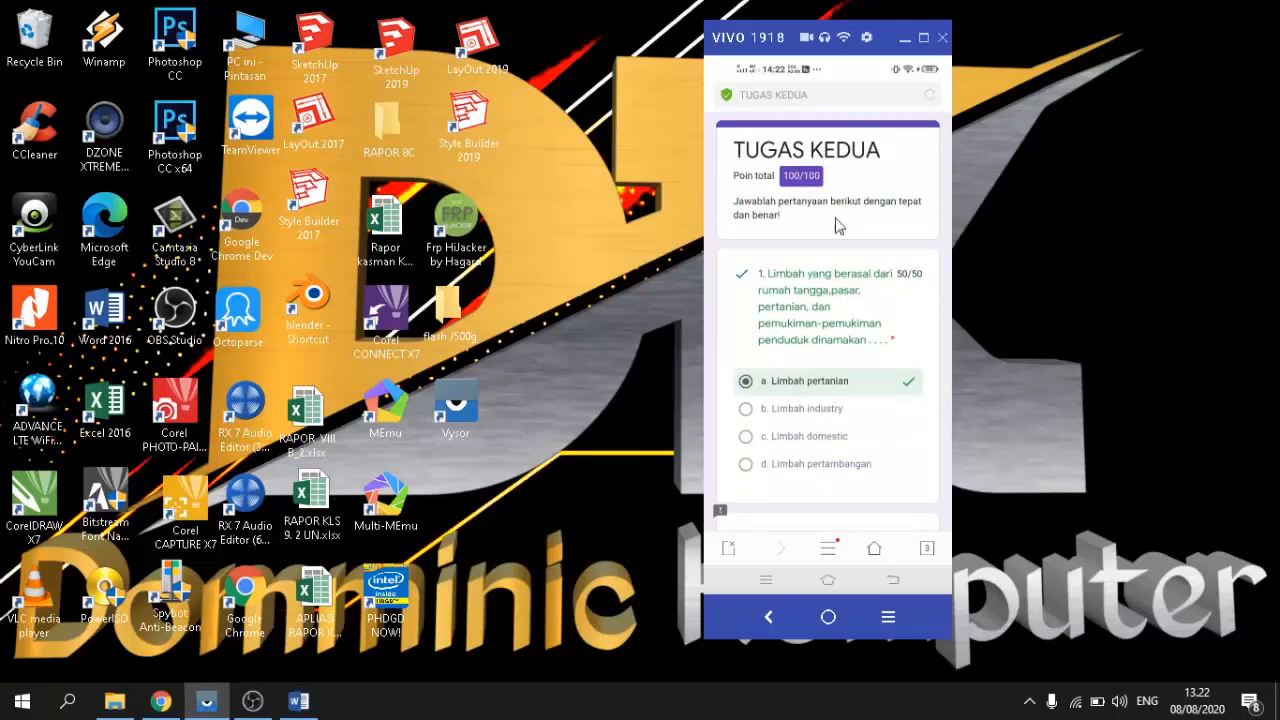
{"action": "scroll", "coordinate": [746, 214], "scroll_direction": "down", "scroll_amount": 4}
{"action": "scroll", "coordinate": [822, 255], "scroll_direction": "down", "scroll_amount": 3}
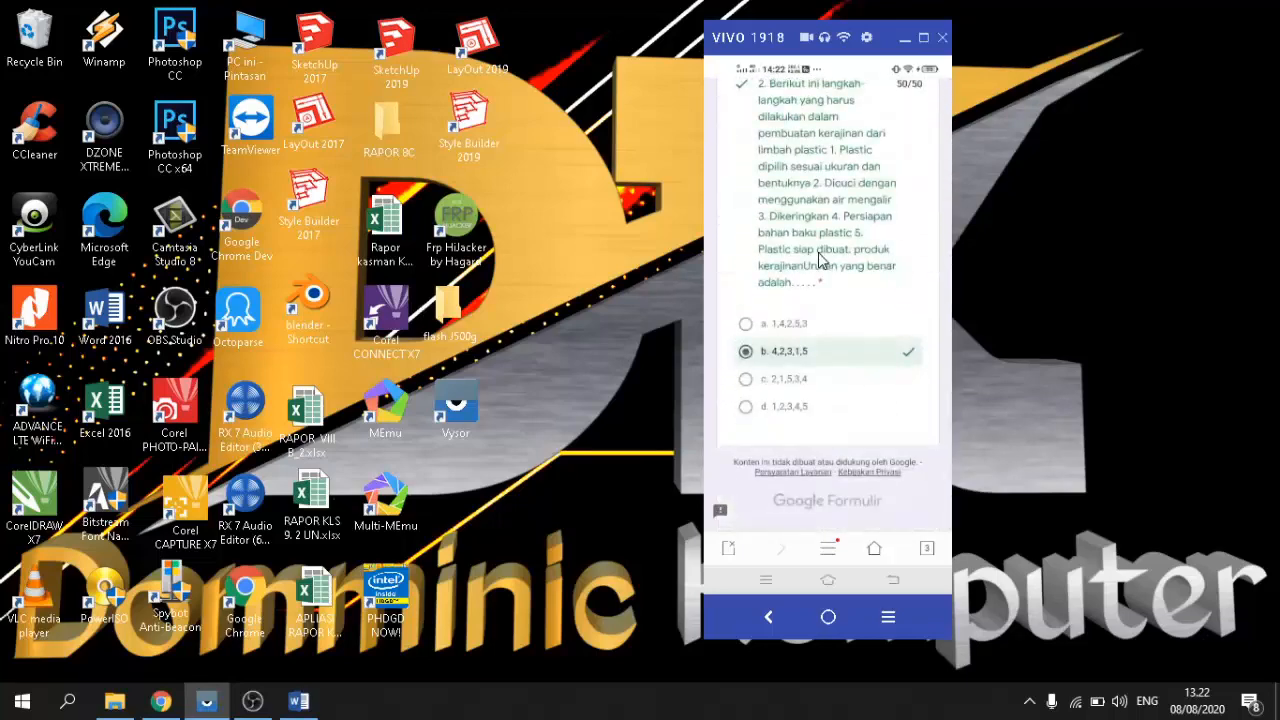
{"action": "scroll", "coordinate": [805, 257], "scroll_direction": "up", "scroll_amount": 5}
{"action": "scroll", "coordinate": [798, 257], "scroll_direction": "down", "scroll_amount": 5}
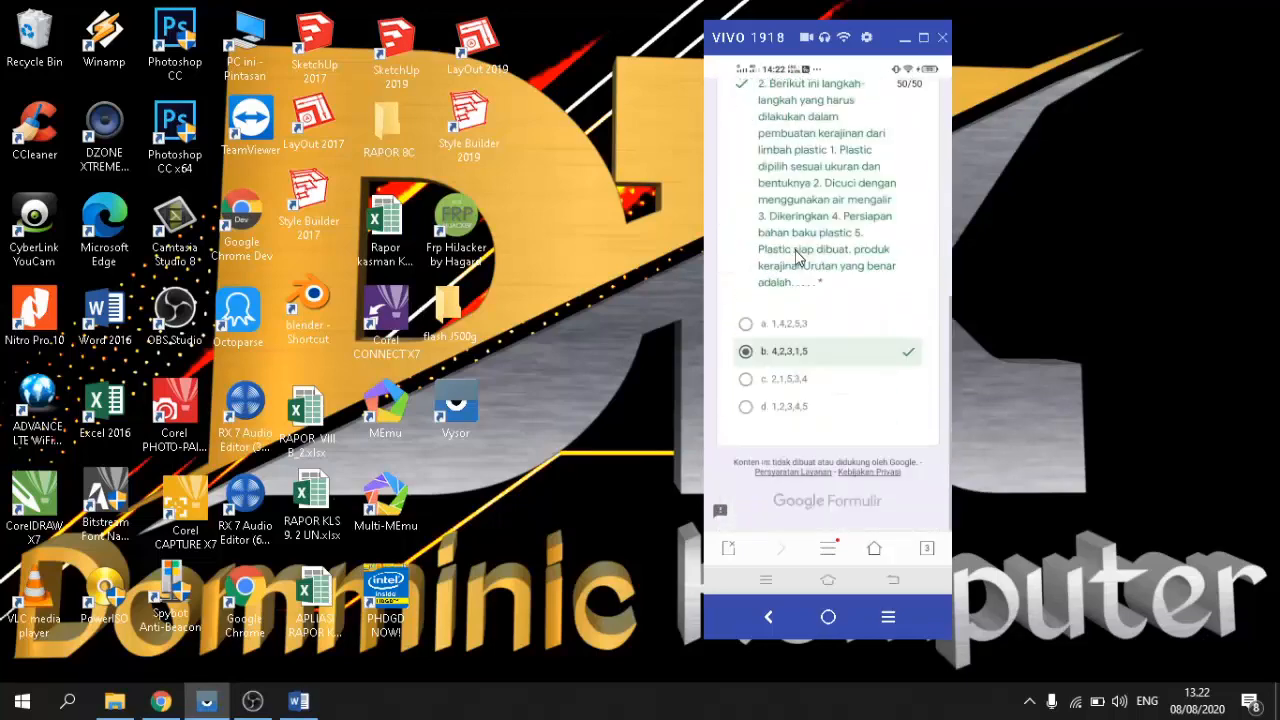
{"action": "scroll", "coordinate": [810, 240], "scroll_direction": "up", "scroll_amount": 5}
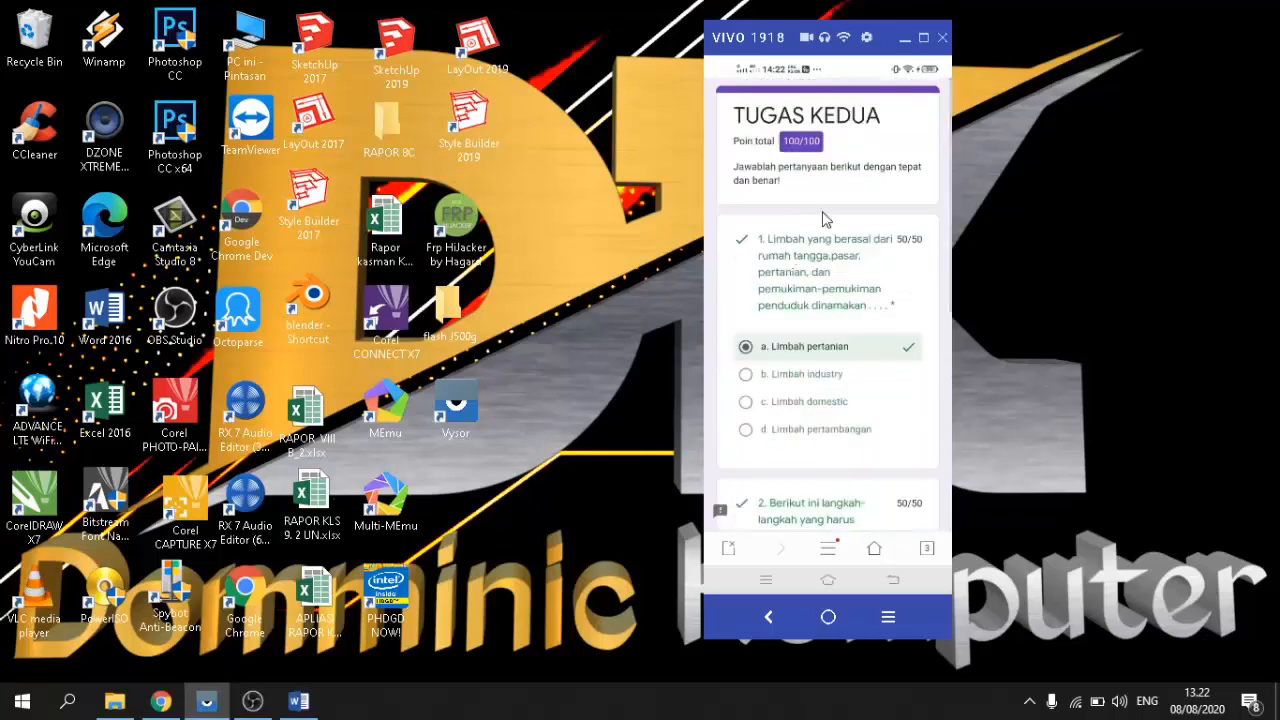
{"action": "scroll", "coordinate": [826, 220], "scroll_direction": "down", "scroll_amount": 5}
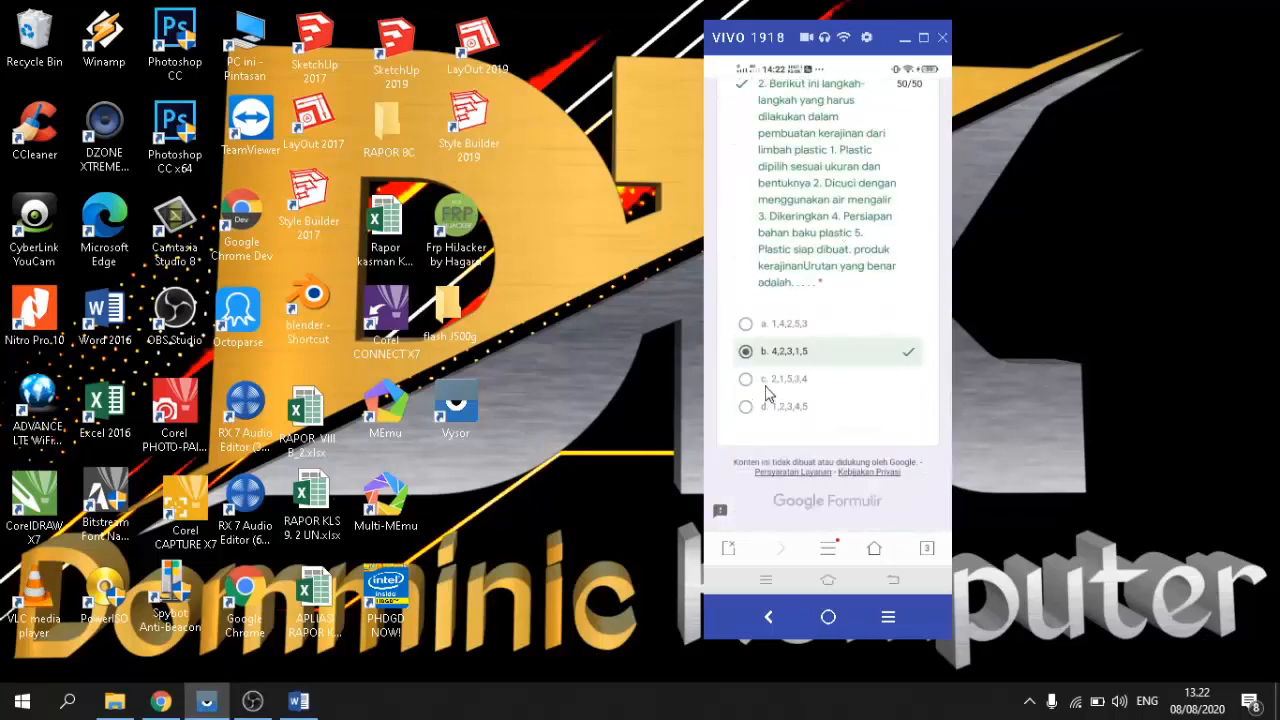
Step: Go back twice, return to the phone's home screen, and bring Classroom forward
{"action": "left_click", "coordinate": [775, 617]}
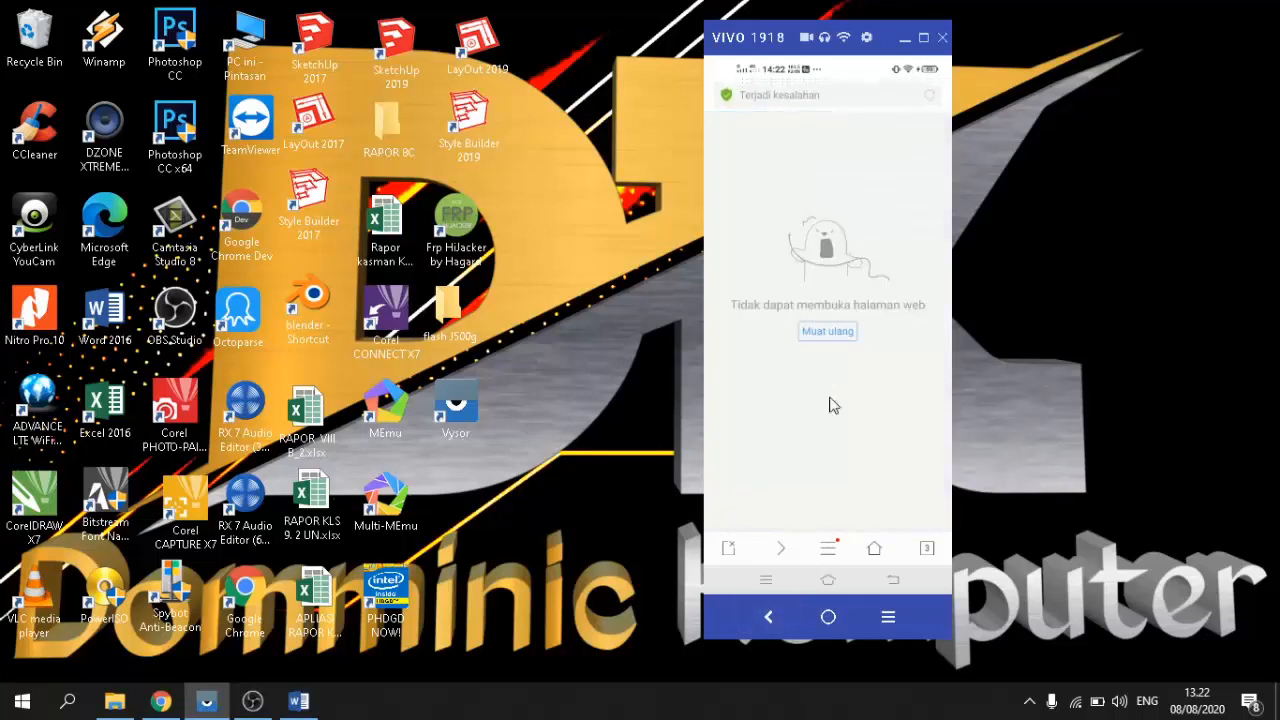
{"action": "left_click", "coordinate": [767, 620]}
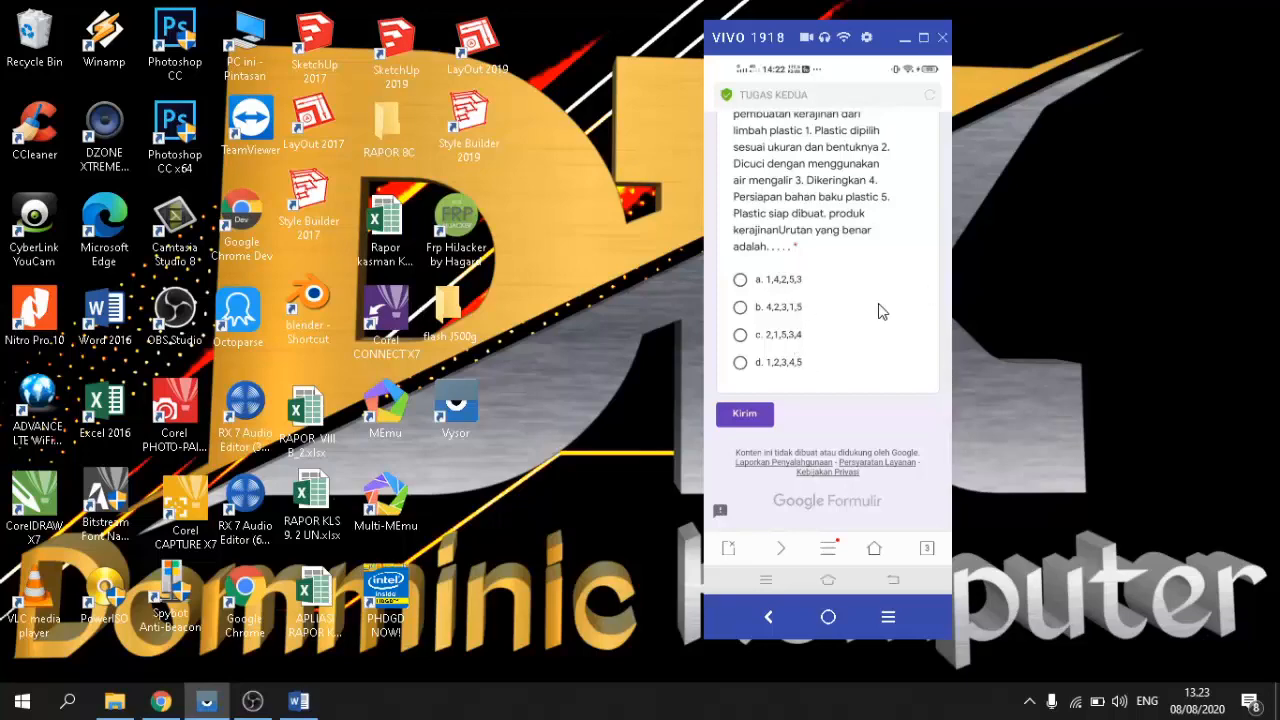
{"action": "left_click", "coordinate": [828, 617]}
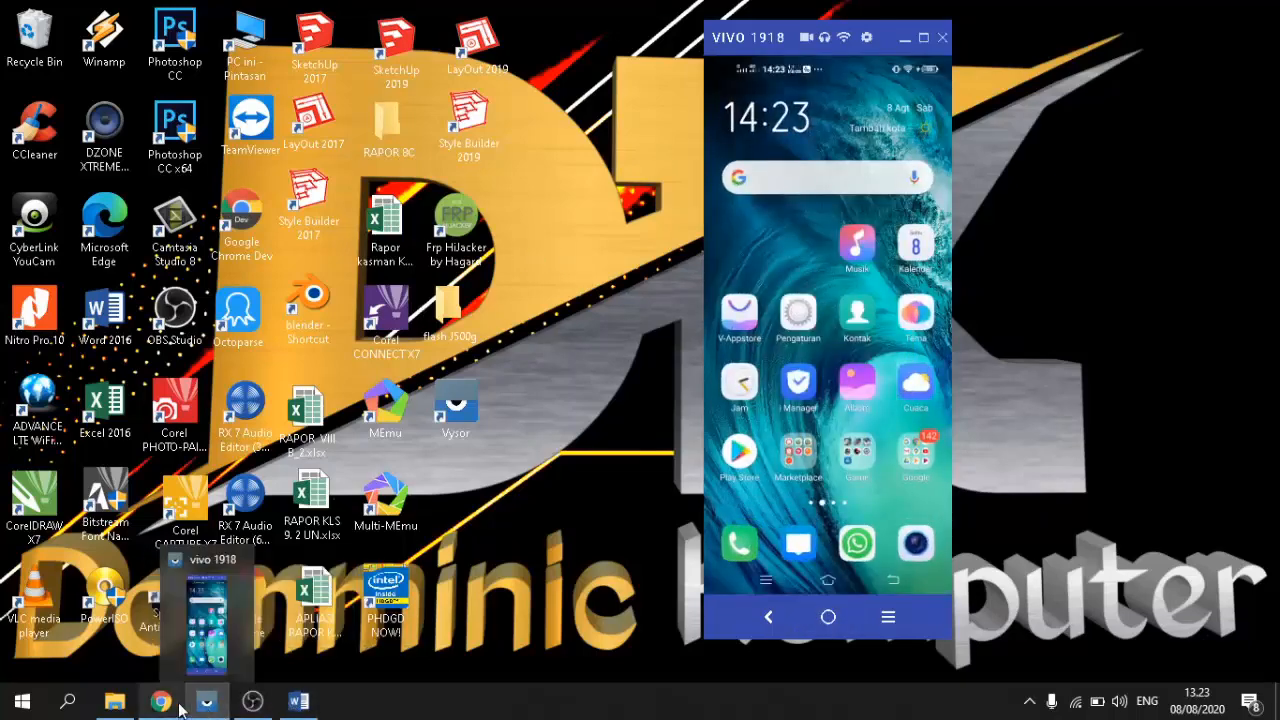
{"action": "left_click", "coordinate": [158, 700]}
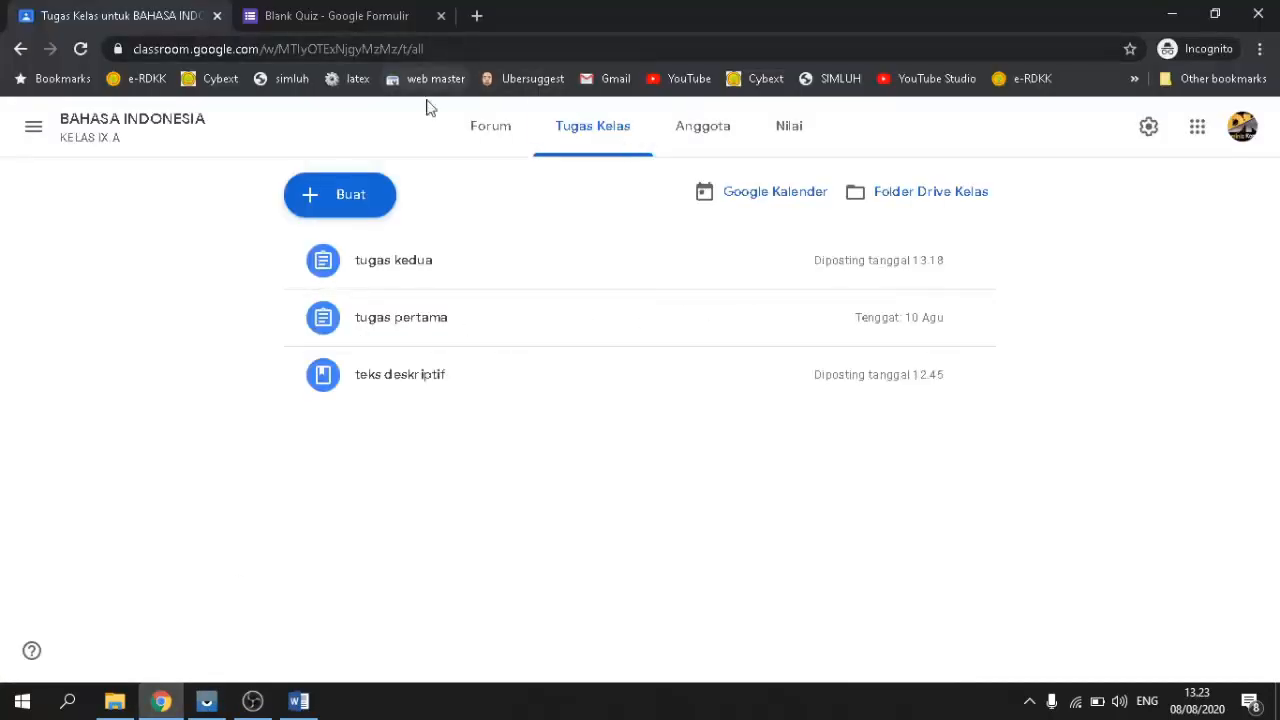
Step: Reload Classroom, preview tugas kedua's form via Lihat tugas, then close that tab
{"action": "left_click", "coordinate": [84, 52]}
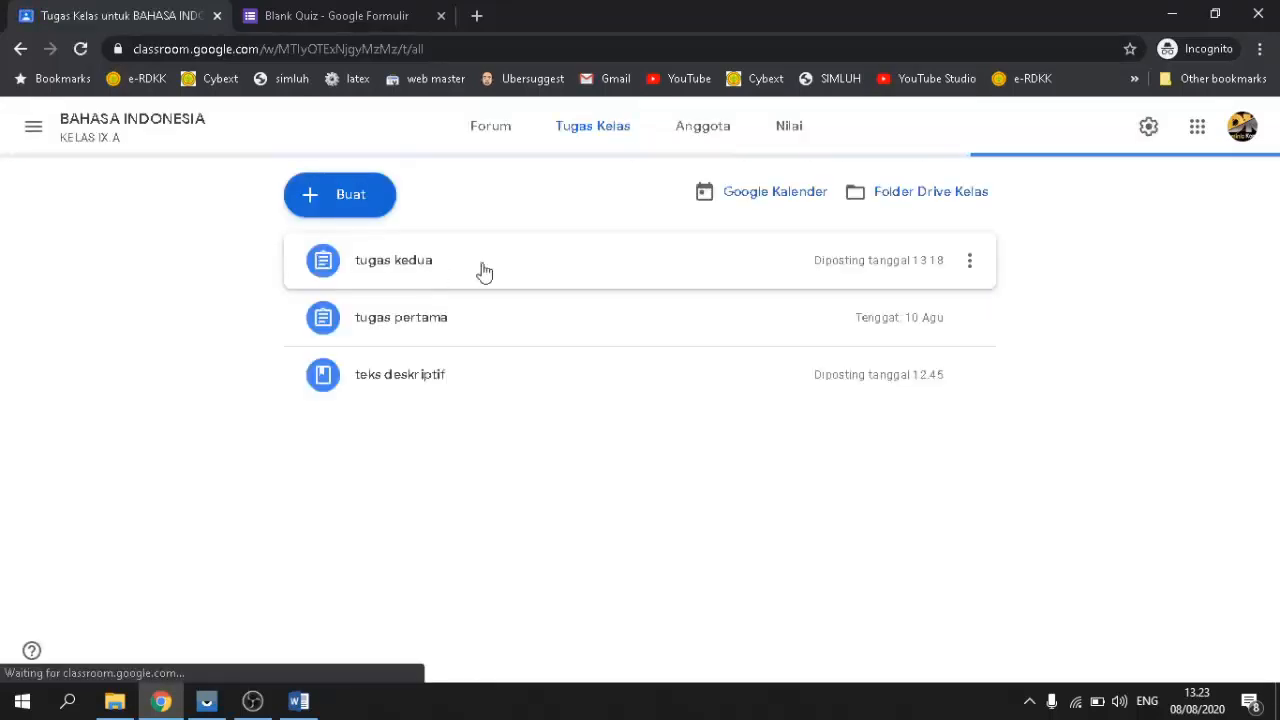
{"action": "left_click", "coordinate": [518, 272]}
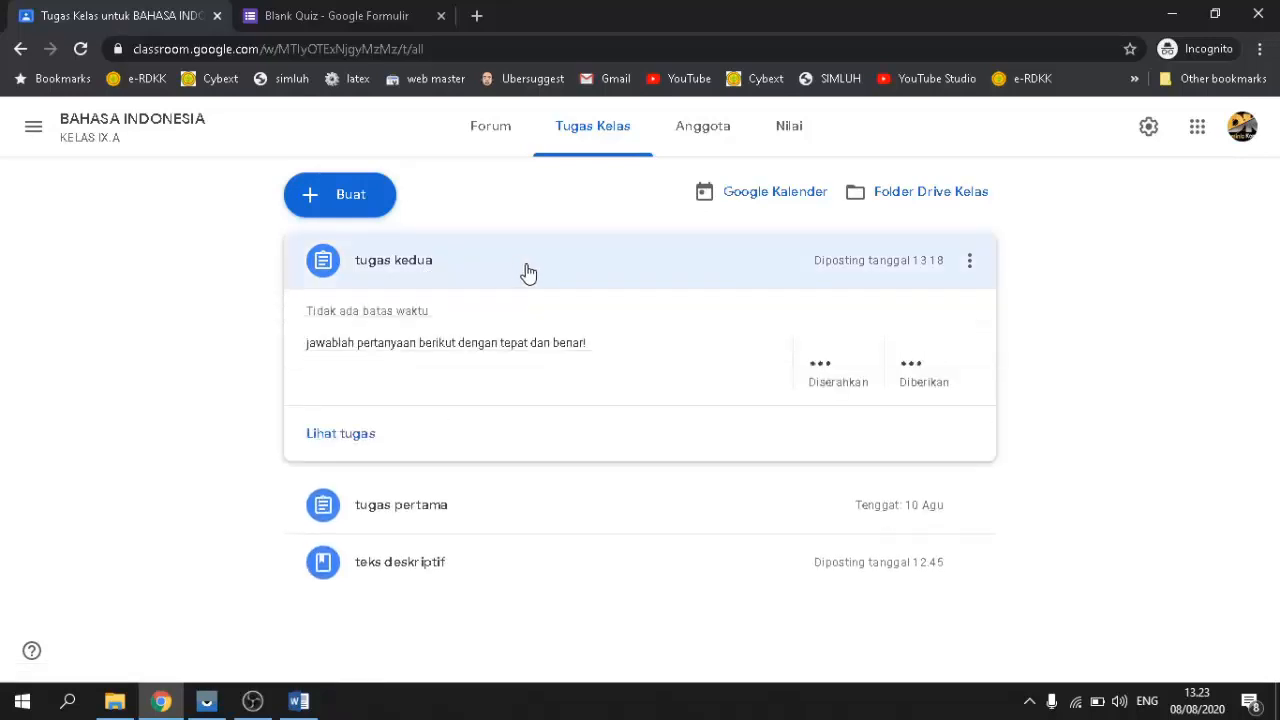
{"action": "left_click", "coordinate": [344, 444]}
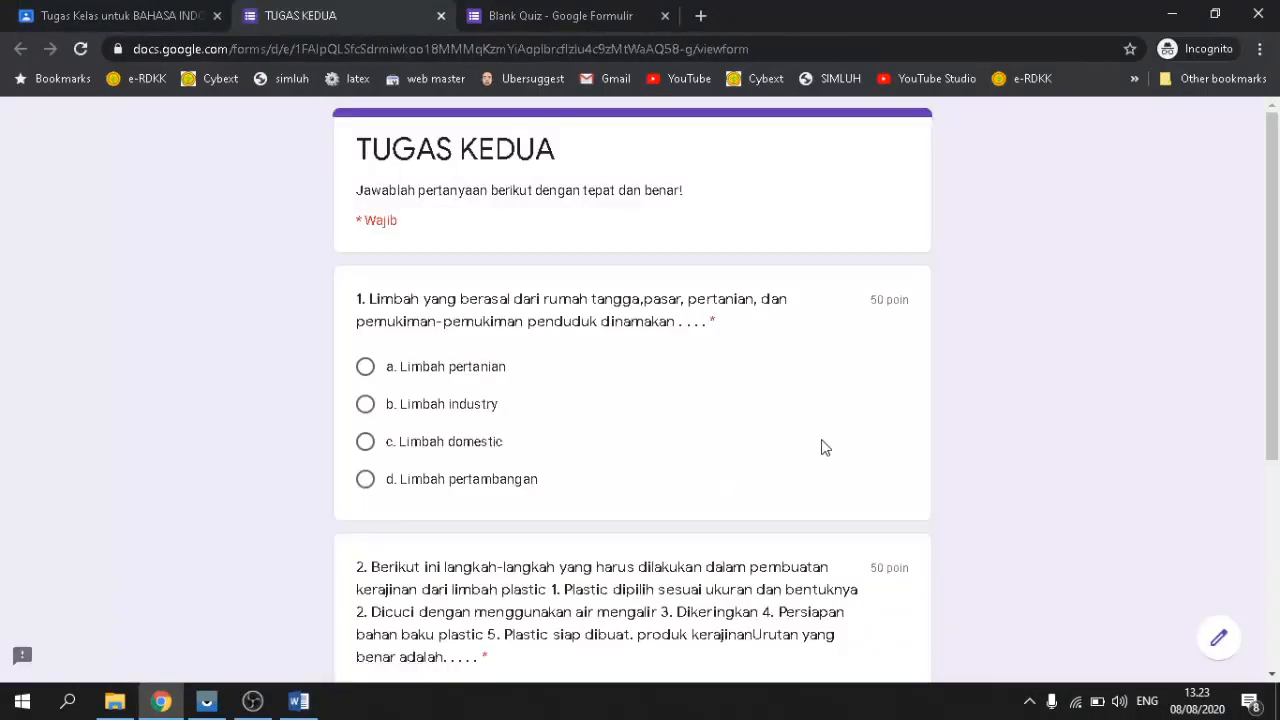
{"action": "scroll", "coordinate": [780, 460], "scroll_direction": "down", "scroll_amount": 4}
{"action": "scroll", "coordinate": [683, 517], "scroll_direction": "up", "scroll_amount": 4}
{"action": "scroll", "coordinate": [640, 460], "scroll_direction": "down", "scroll_amount": 4}
{"action": "left_click", "coordinate": [441, 16]}
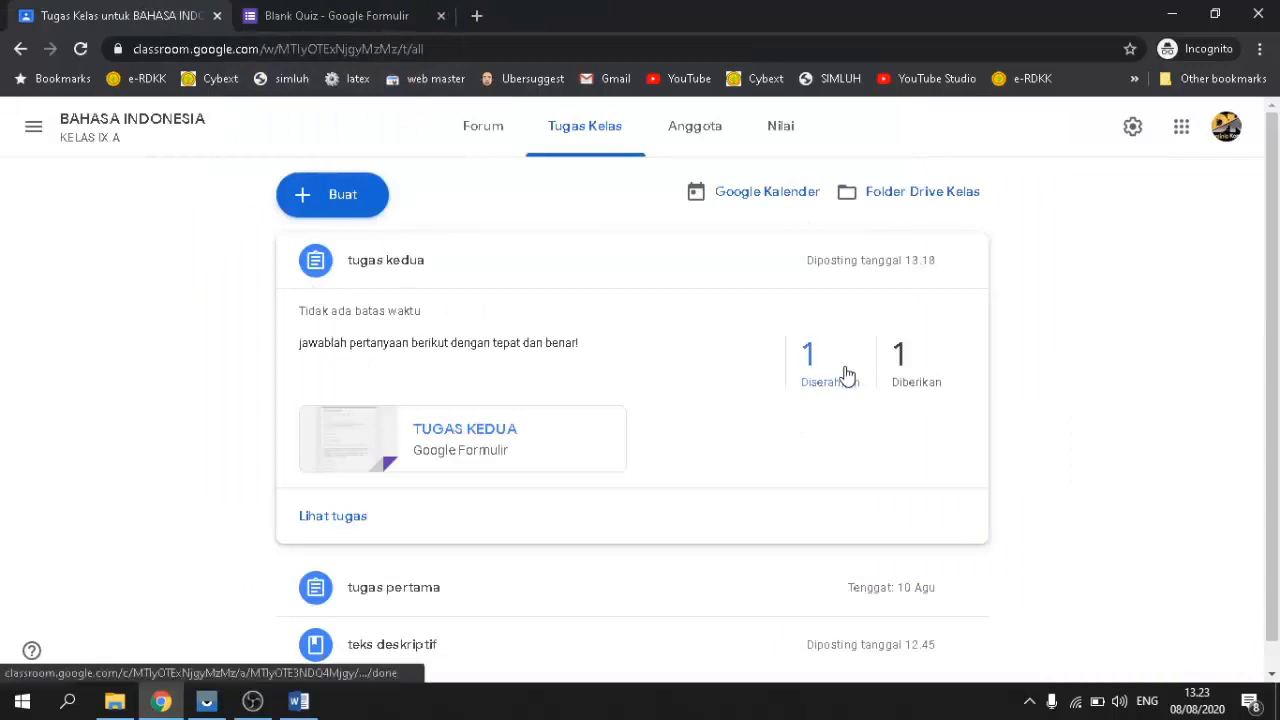
{"action": "scroll", "coordinate": [843, 374], "scroll_direction": "down", "scroll_amount": 1}
{"action": "scroll", "coordinate": [830, 362], "scroll_direction": "up", "scroll_amount": 1}
Step: Open tugas kedua's handed-in work and its TUGAS KEDUA form, then close the form tab
{"action": "left_click", "coordinate": [822, 355]}
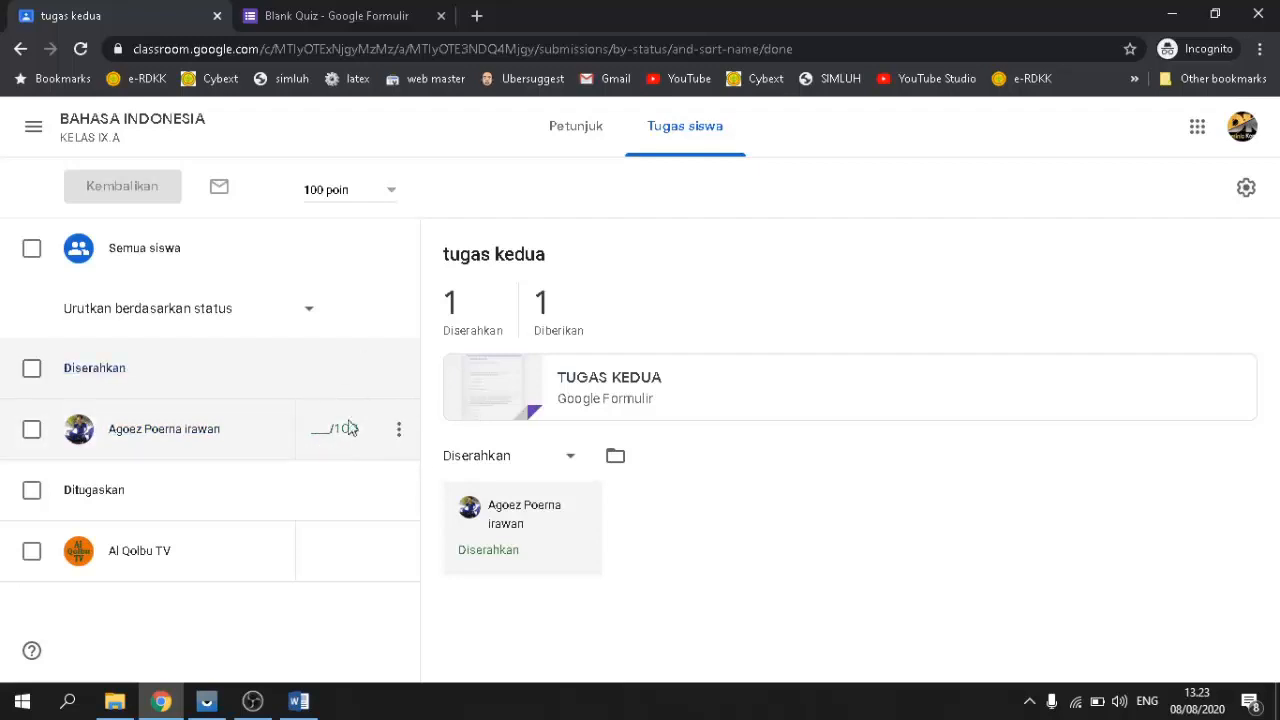
{"action": "left_click", "coordinate": [606, 386]}
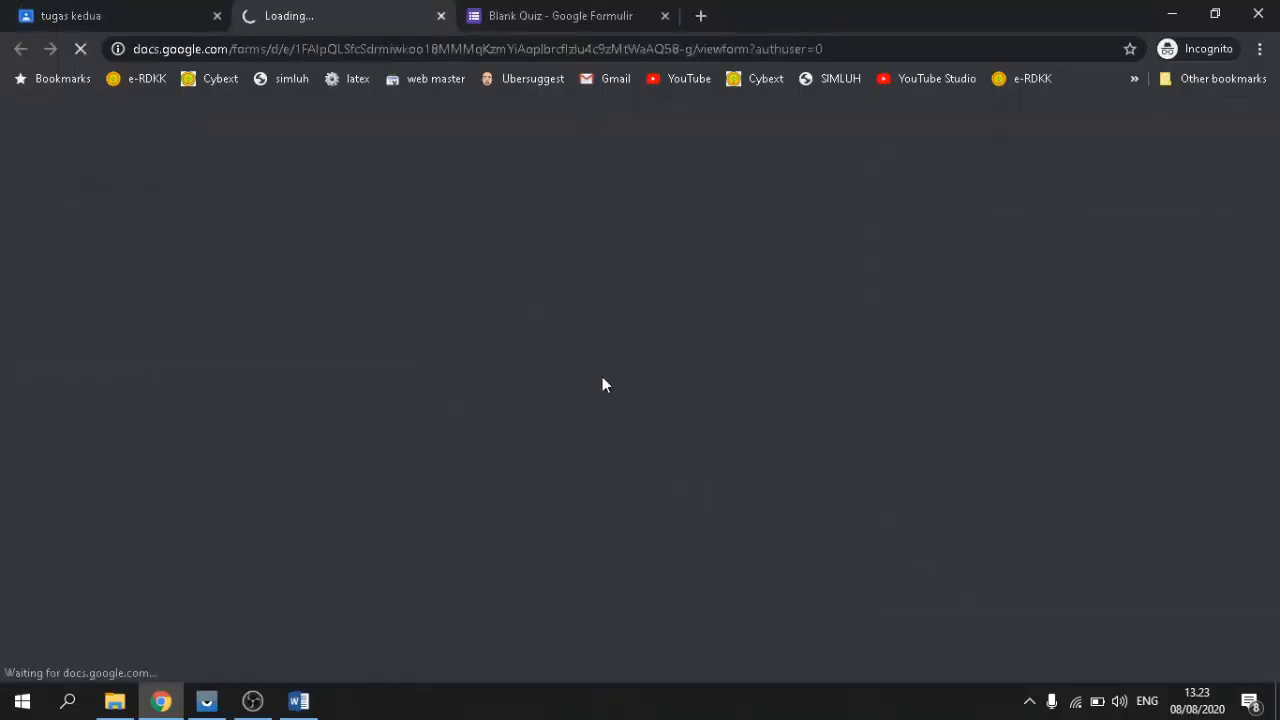
{"action": "scroll", "coordinate": [507, 386], "scroll_direction": "down", "scroll_amount": 4}
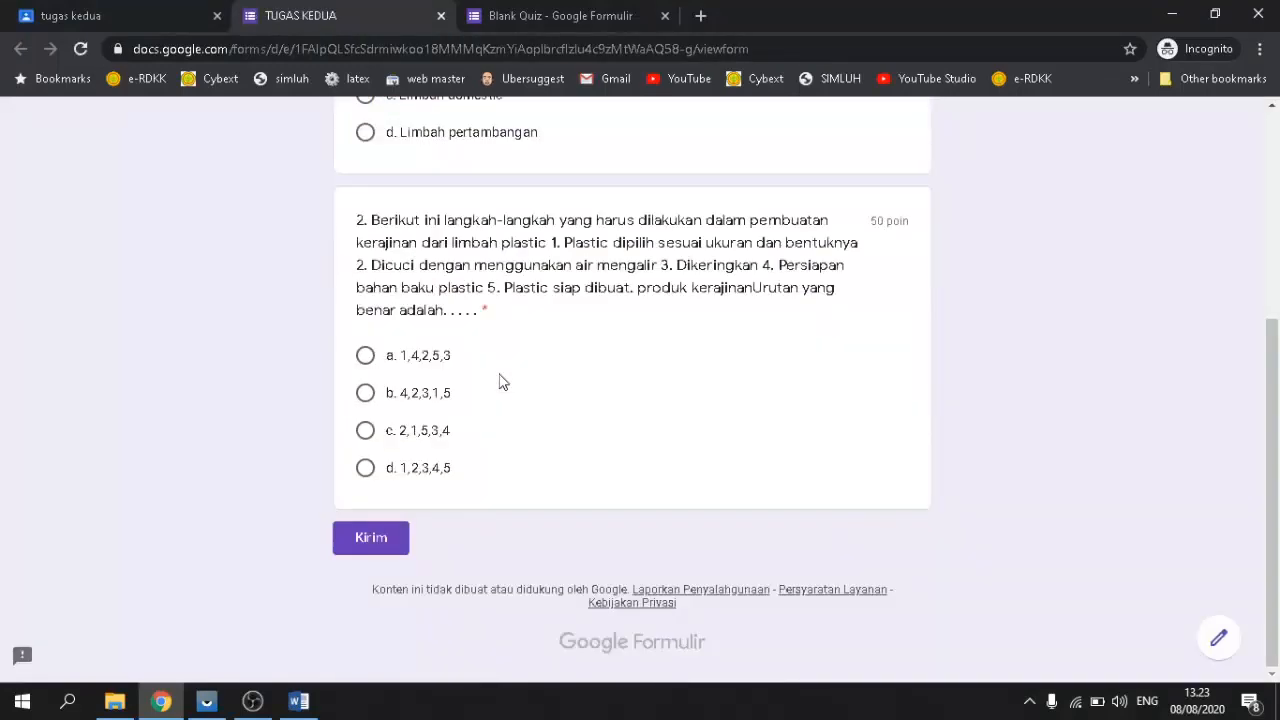
{"action": "scroll", "coordinate": [502, 382], "scroll_direction": "up", "scroll_amount": 4}
{"action": "scroll", "coordinate": [502, 382], "scroll_direction": "down", "scroll_amount": 4}
{"action": "scroll", "coordinate": [413, 483], "scroll_direction": "up", "scroll_amount": 5}
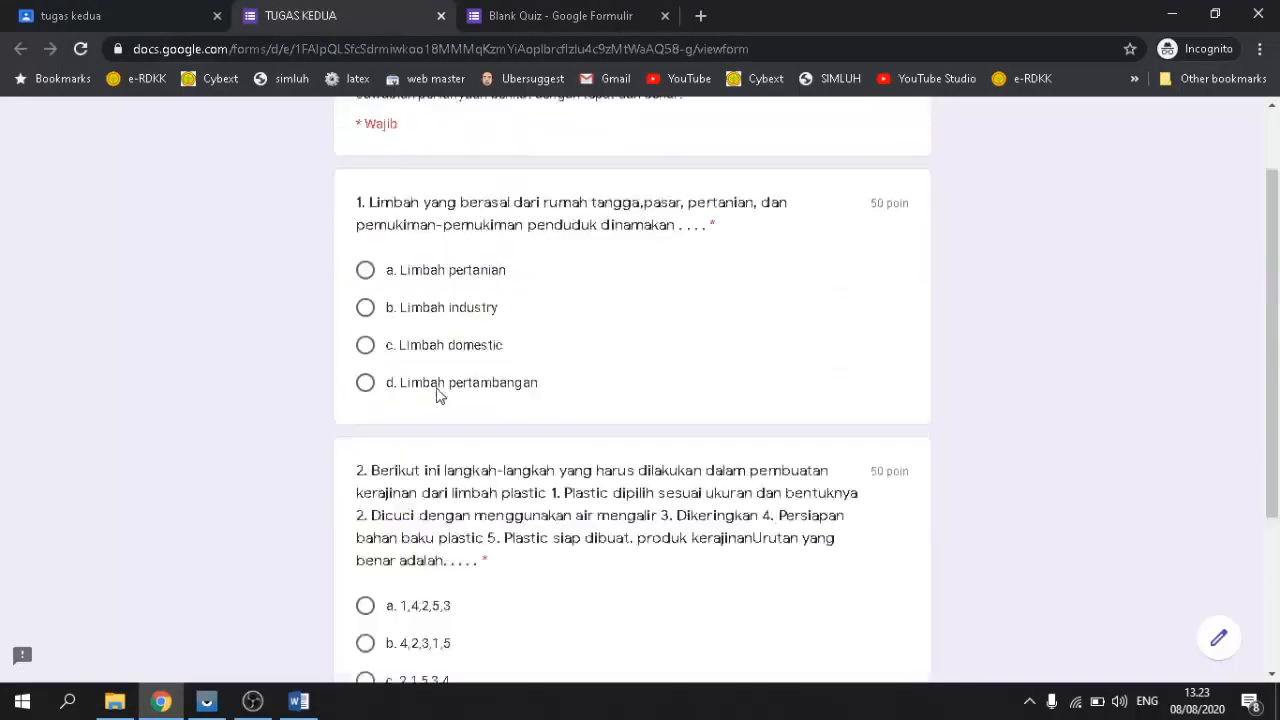
{"action": "left_click", "coordinate": [440, 16]}
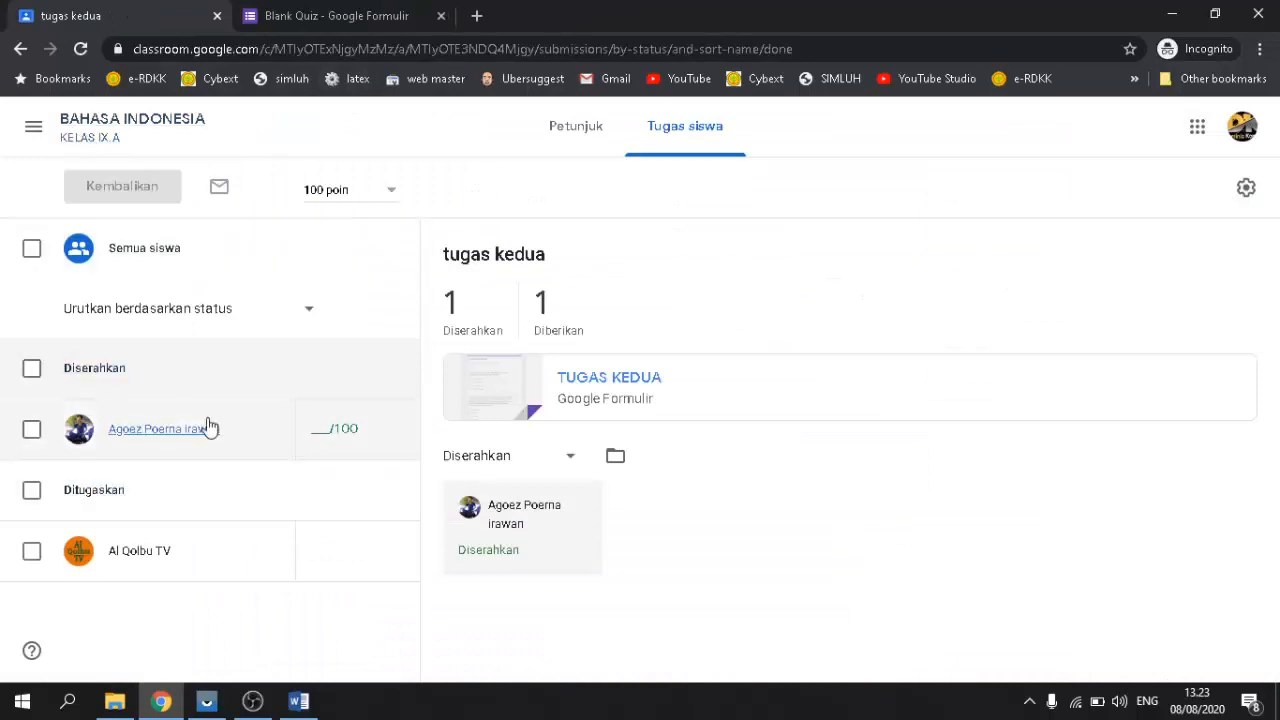
Step: Open My Drive (Drive Saya) in a new tab and dismiss the desktop app promotion
{"action": "left_click", "coordinate": [479, 17]}
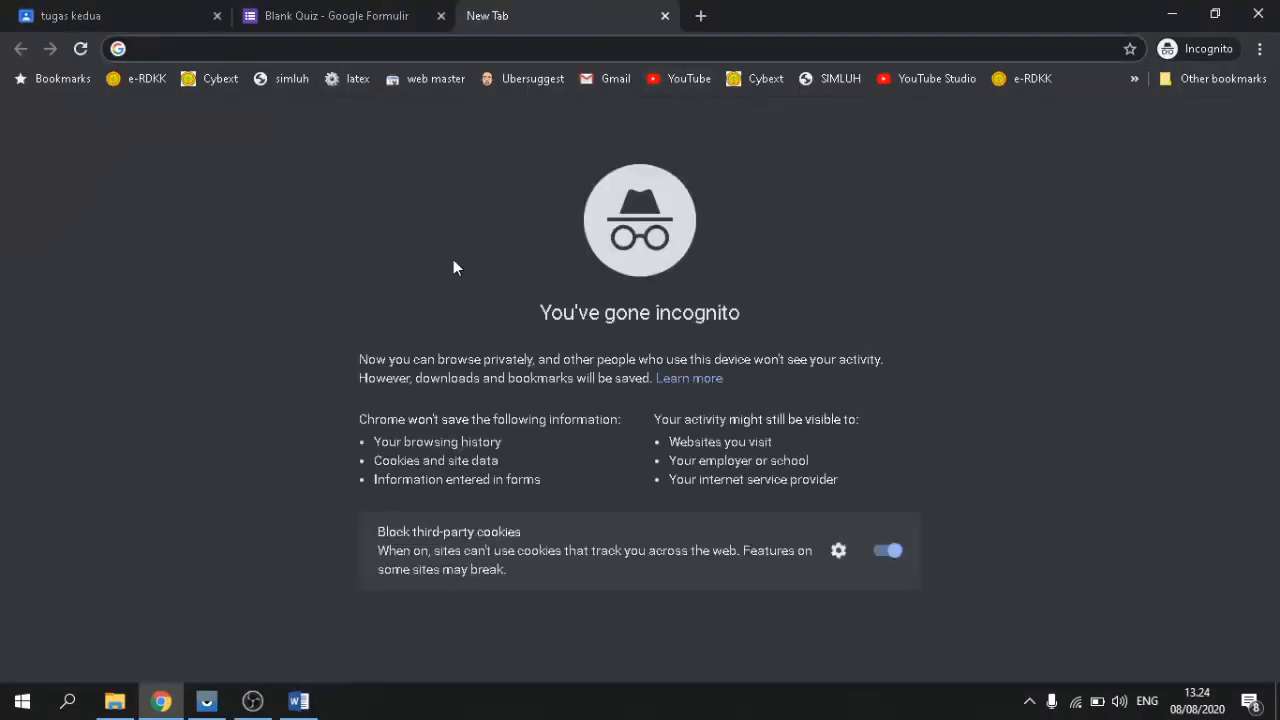
{"action": "type", "text": "goo"}
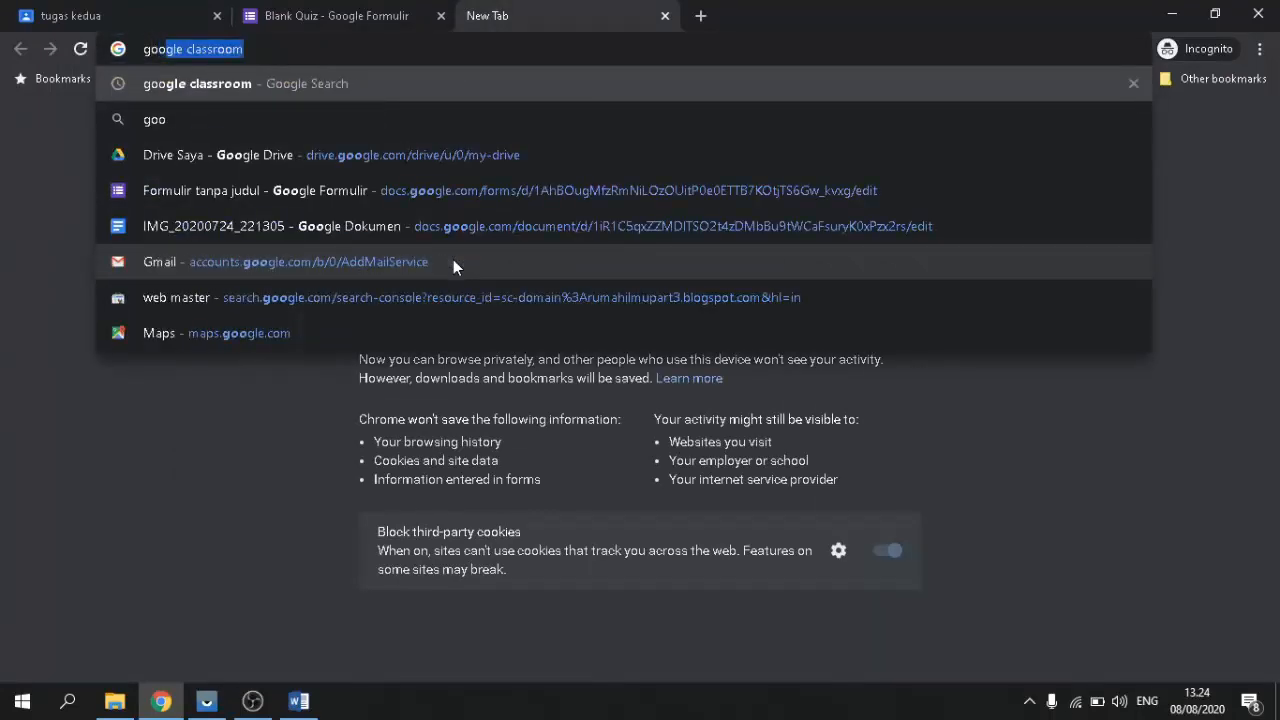
{"action": "type", "text": "g"}
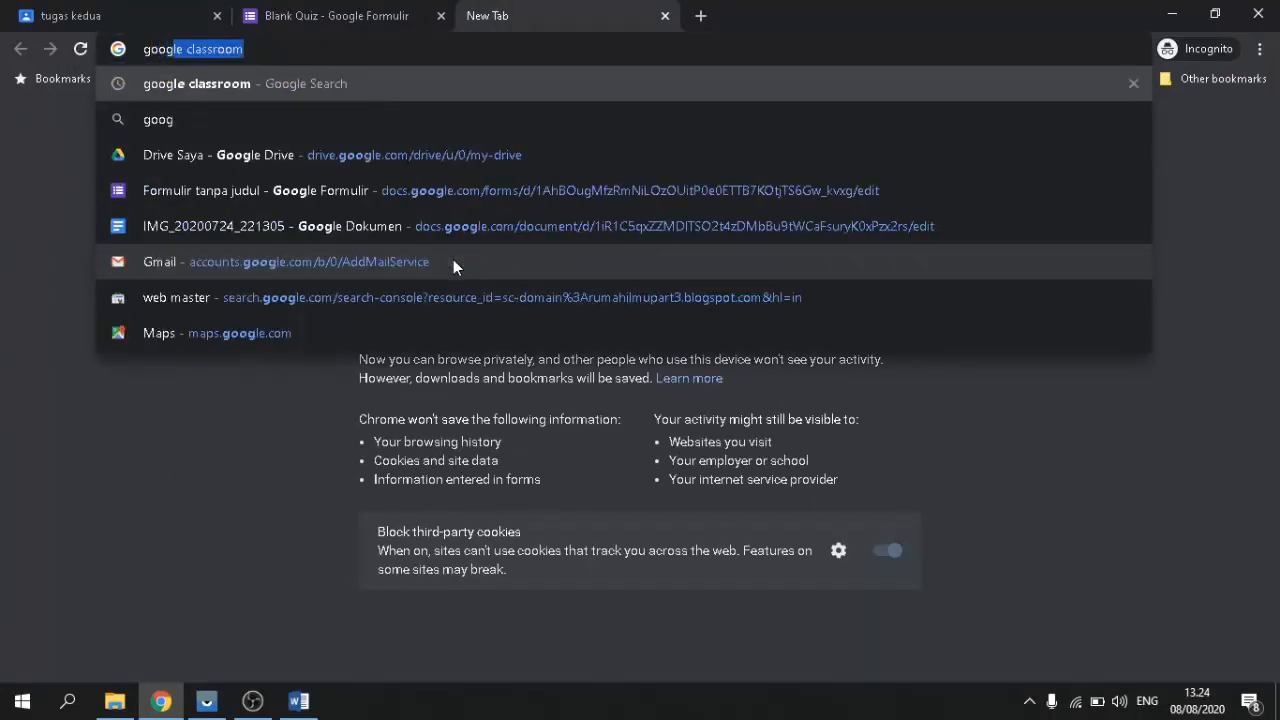
{"action": "left_click", "coordinate": [188, 160]}
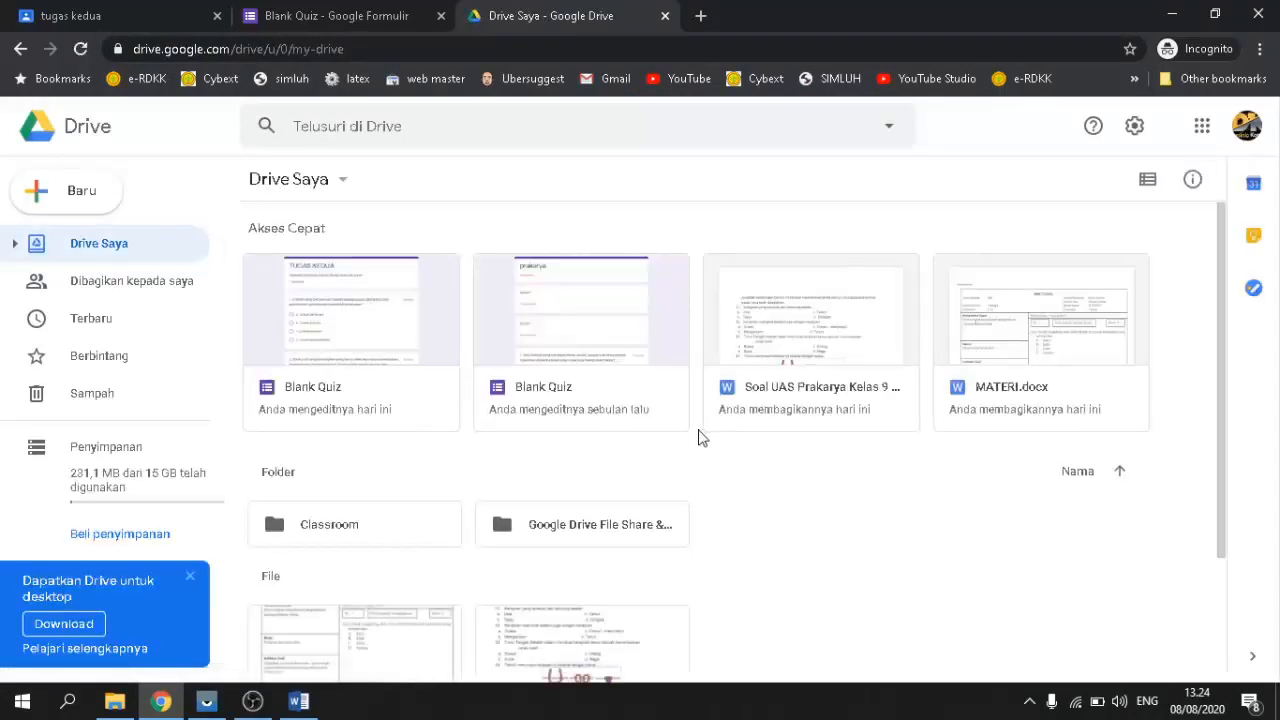
{"action": "scroll", "coordinate": [680, 434], "scroll_direction": "down", "scroll_amount": 2}
{"action": "scroll", "coordinate": [665, 430], "scroll_direction": "up", "scroll_amount": 2}
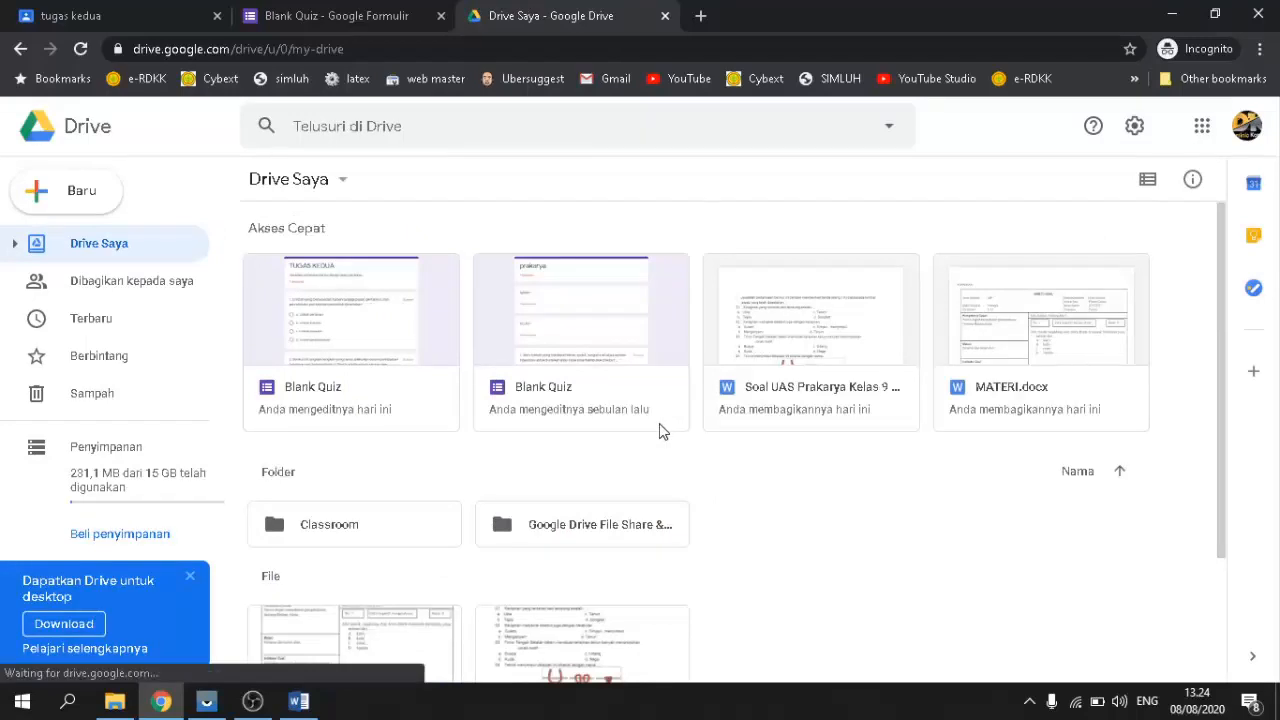
{"action": "scroll", "coordinate": [658, 431], "scroll_direction": "down", "scroll_amount": 2}
{"action": "scroll", "coordinate": [653, 431], "scroll_direction": "up", "scroll_amount": 2}
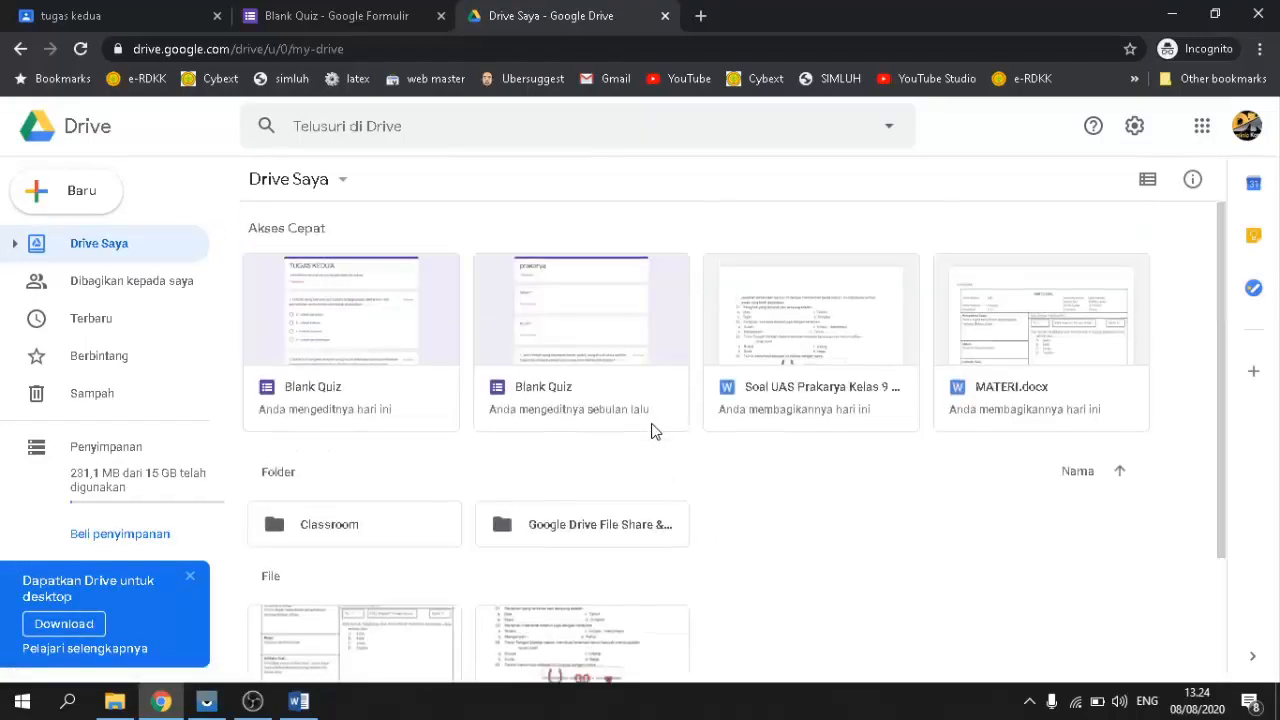
{"action": "left_click", "coordinate": [190, 577]}
{"action": "scroll", "coordinate": [574, 397], "scroll_direction": "down", "scroll_amount": 2}
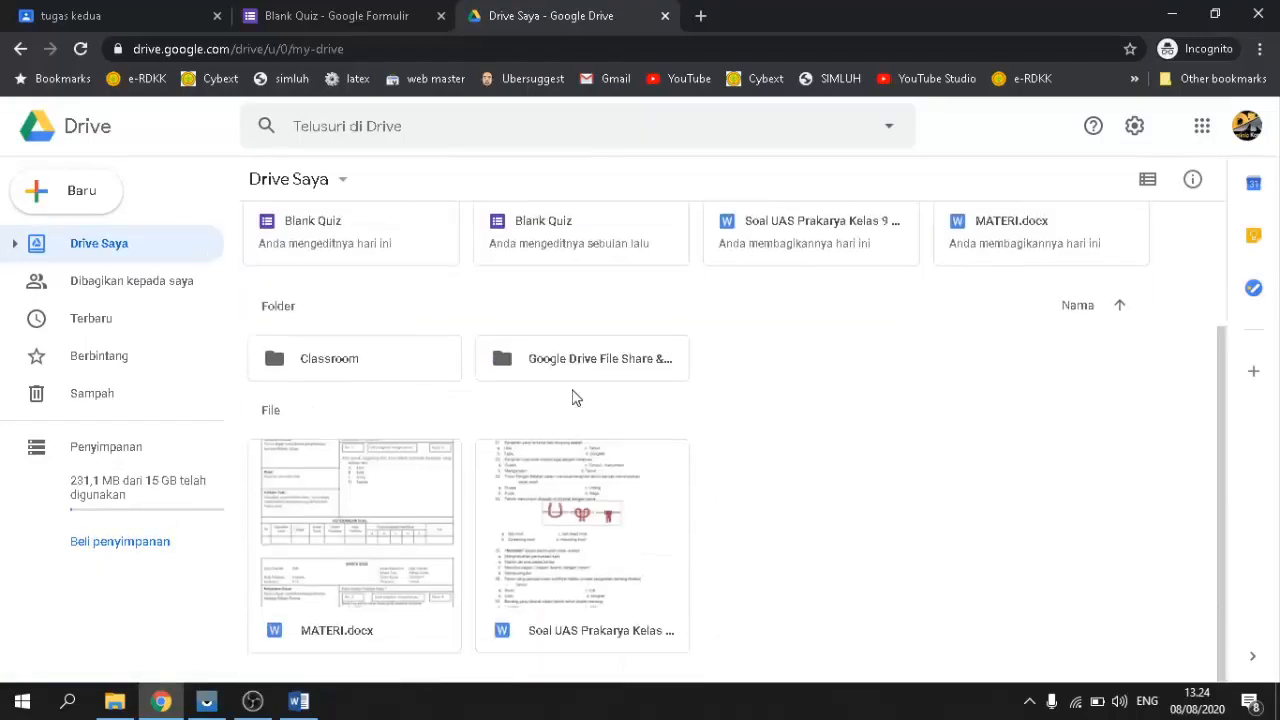
{"action": "scroll", "coordinate": [575, 396], "scroll_direction": "up", "scroll_amount": 2}
Step: Open the TUGAS KEDUA Blank Quiz with Google Formulir, close the duplicate editor, return to Classroom
{"action": "left_click", "coordinate": [349, 316]}
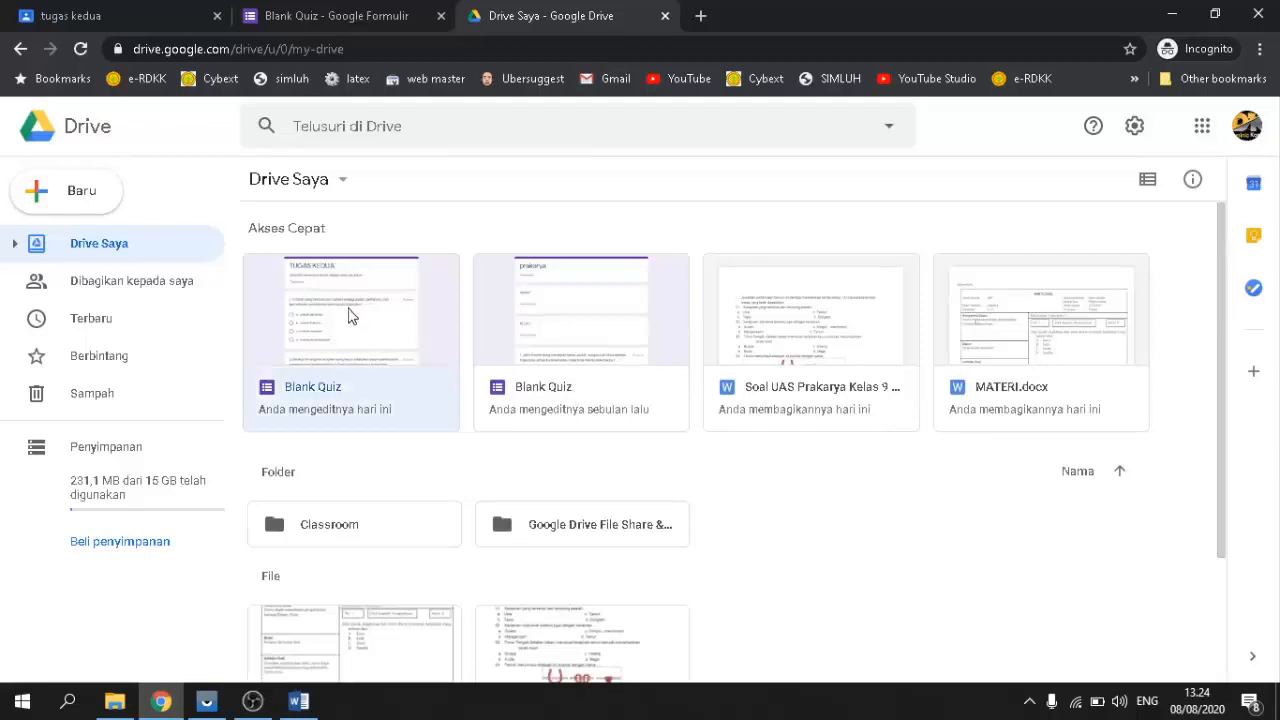
{"action": "right_click", "coordinate": [321, 395]}
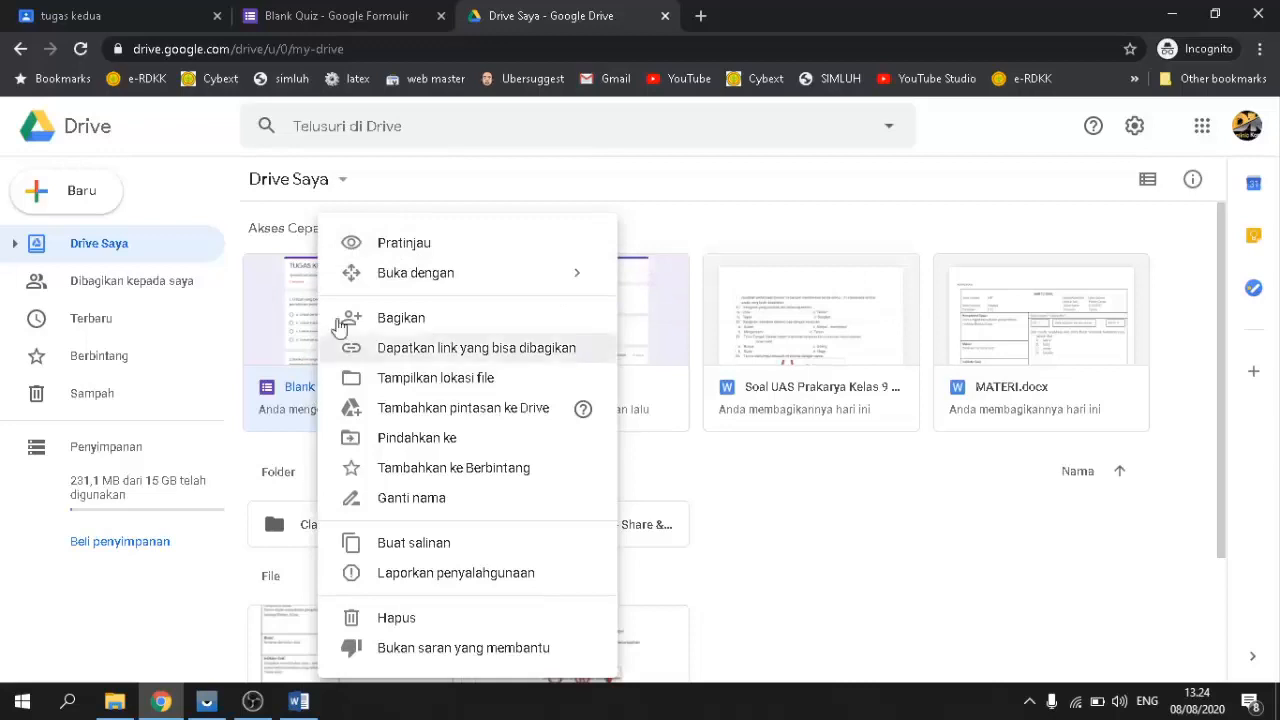
{"action": "mouse_move", "coordinate": [604, 286]}
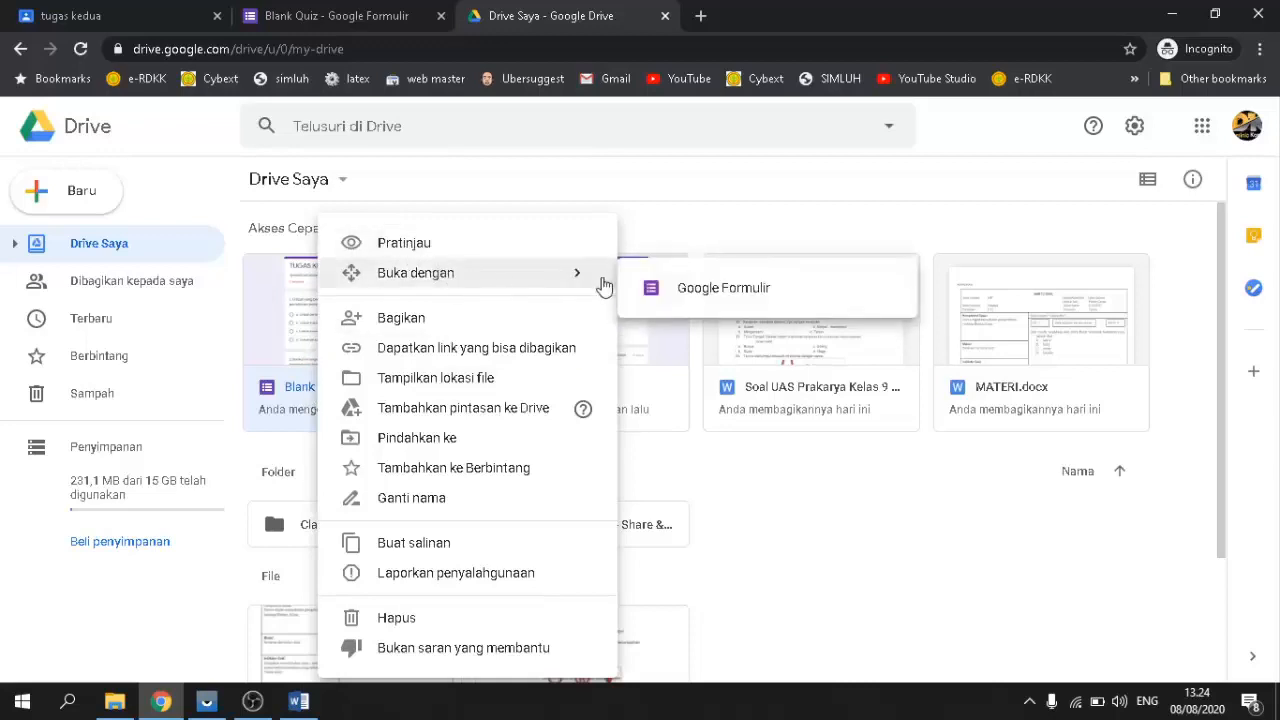
{"action": "left_click", "coordinate": [755, 290]}
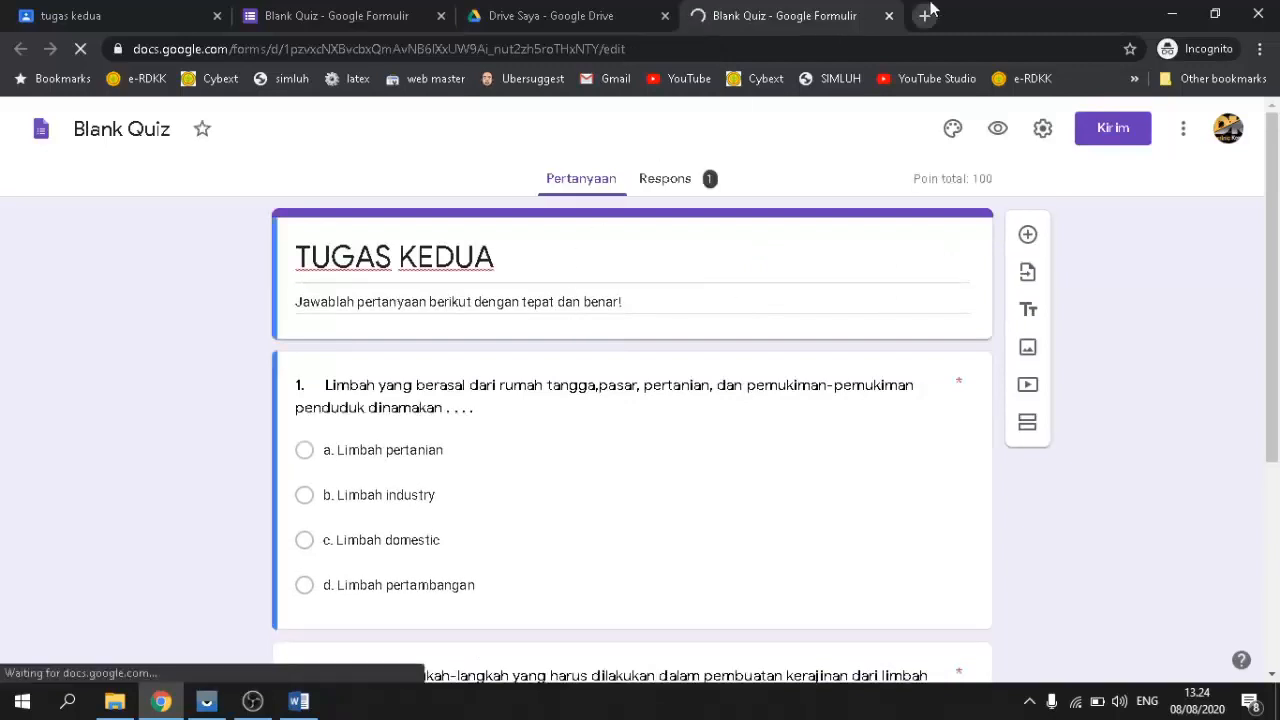
{"action": "left_click", "coordinate": [557, 12]}
{"action": "left_click", "coordinate": [760, 28]}
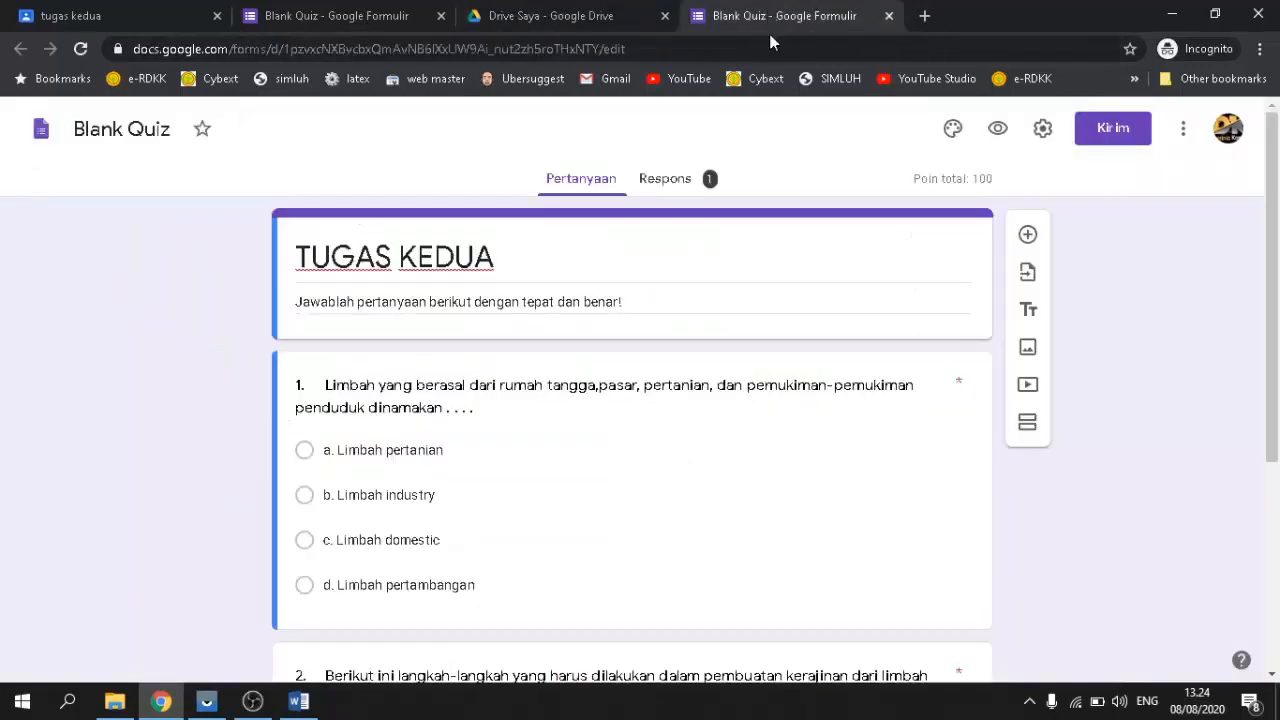
{"action": "left_click", "coordinate": [290, 12]}
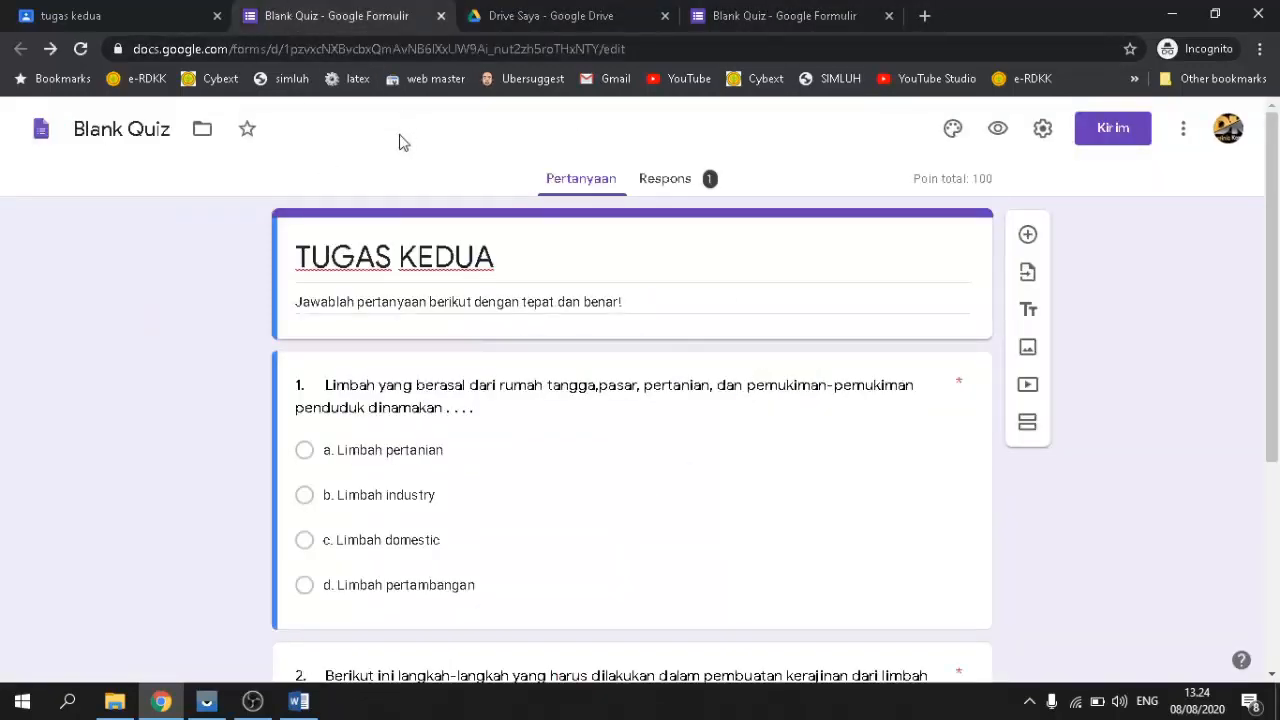
{"action": "left_click", "coordinate": [889, 15]}
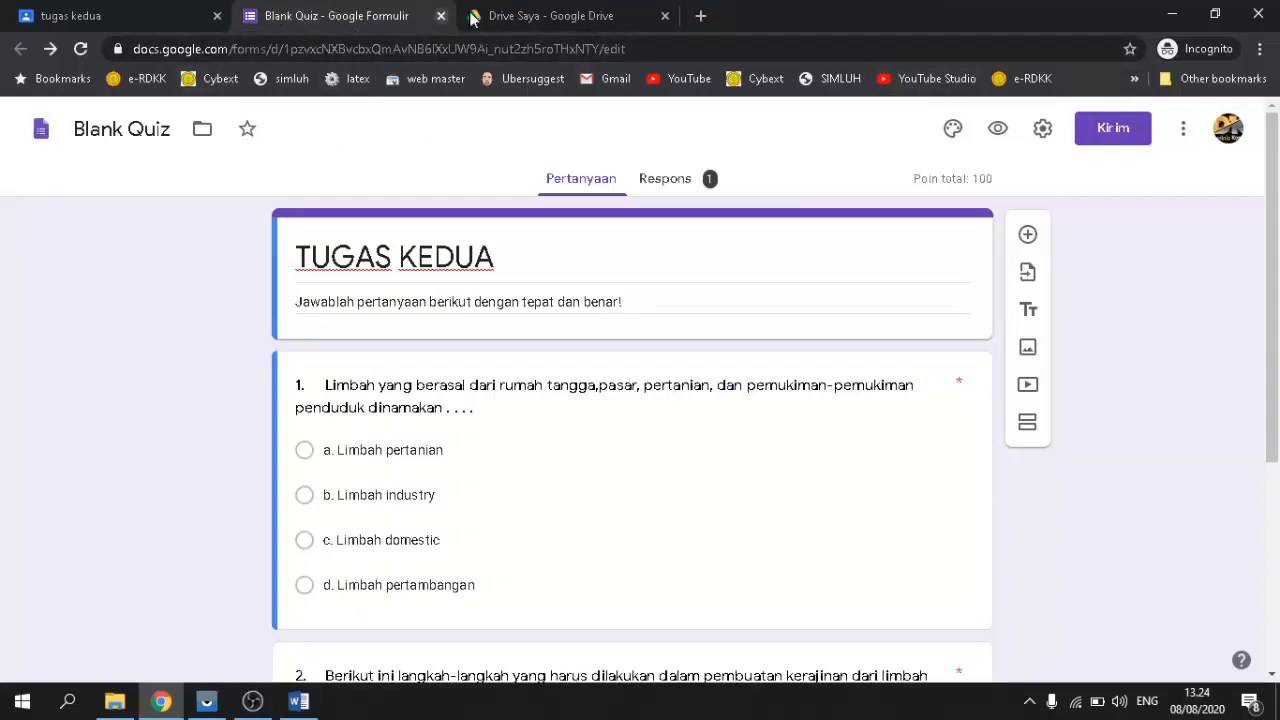
{"action": "left_click", "coordinate": [137, 10]}
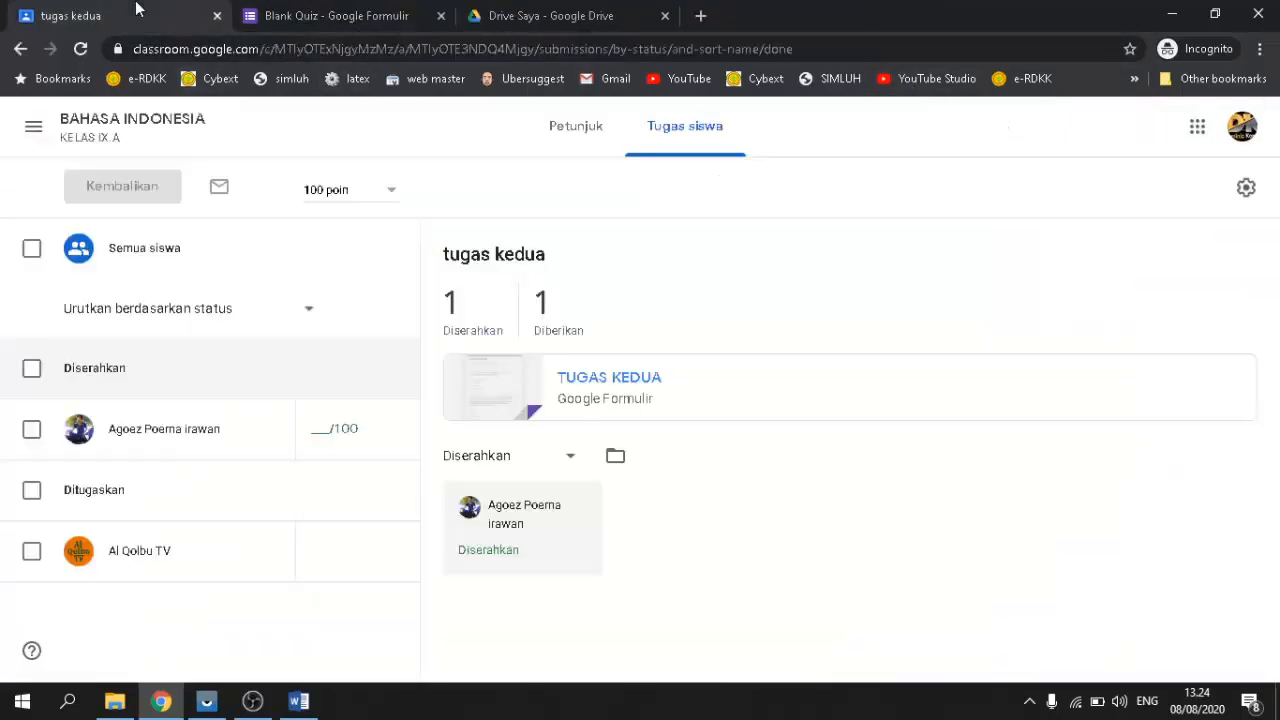
Step: Close the form and go to Tugas Kelas of BAHASA INDONESIA KELAS IX.A
{"action": "left_click", "coordinate": [441, 16]}
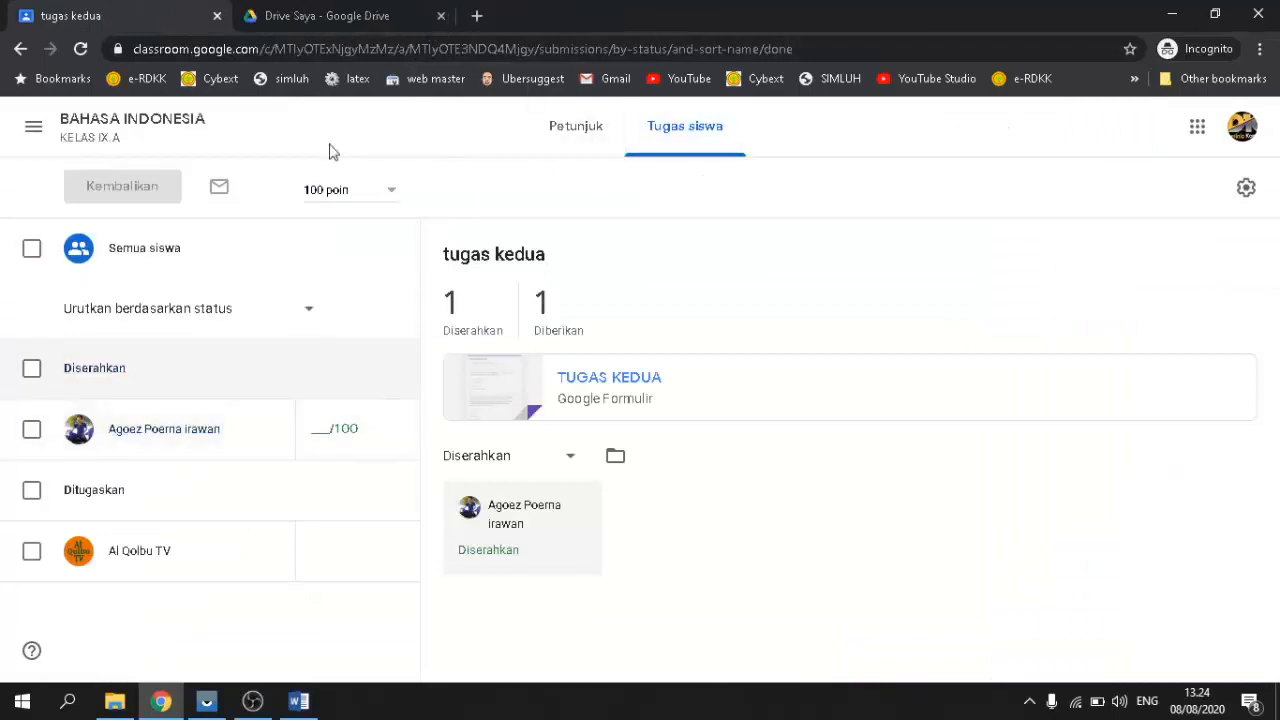
{"action": "left_click", "coordinate": [33, 126]}
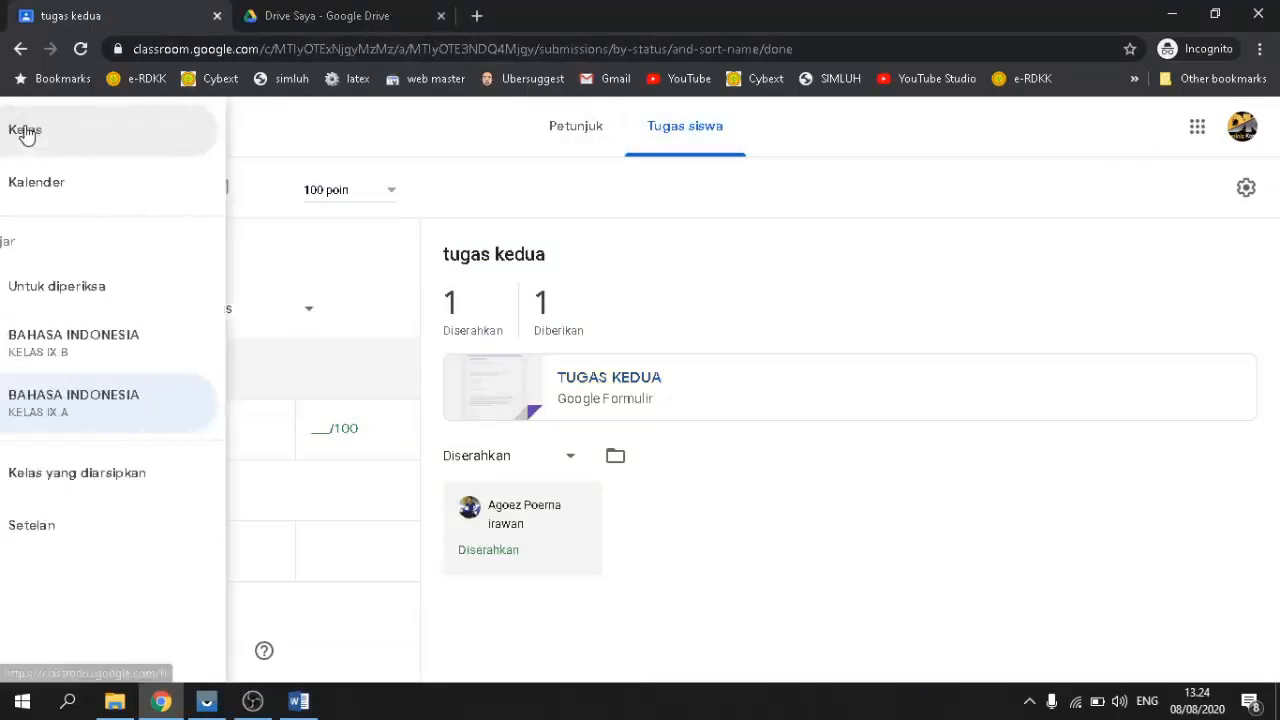
{"action": "left_click", "coordinate": [131, 160]}
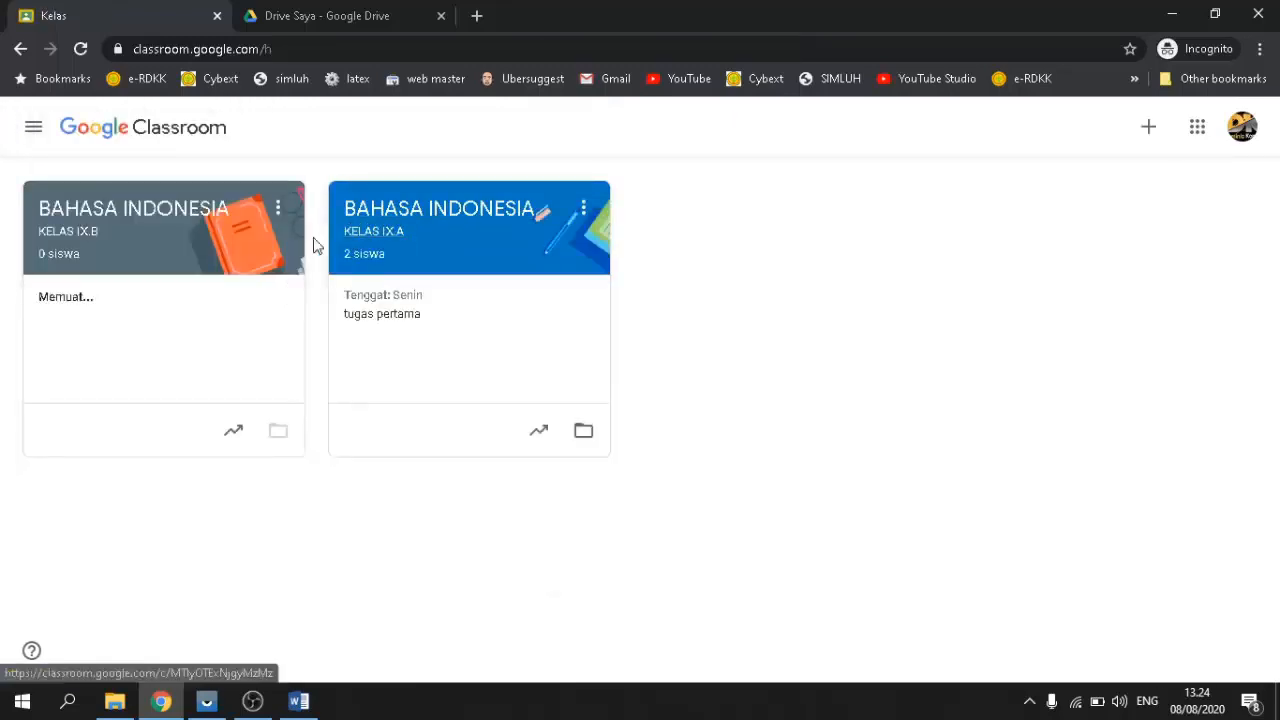
{"action": "left_click", "coordinate": [468, 225]}
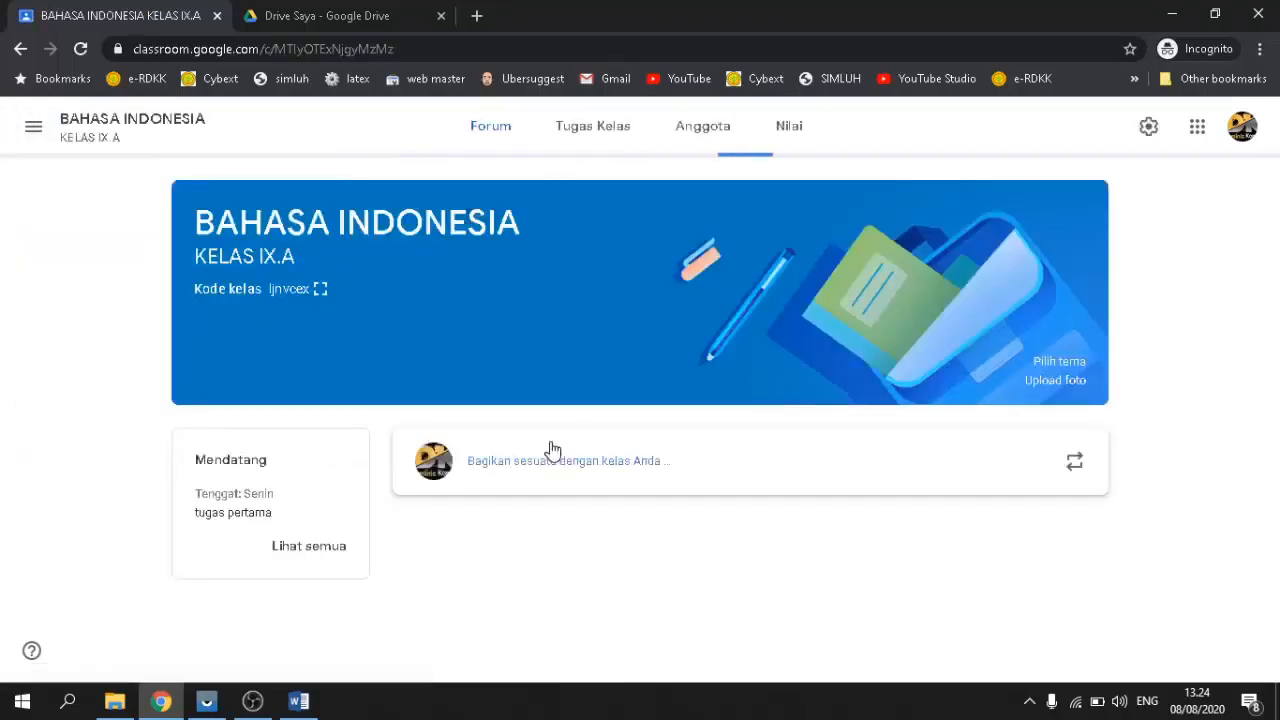
{"action": "left_click", "coordinate": [592, 124]}
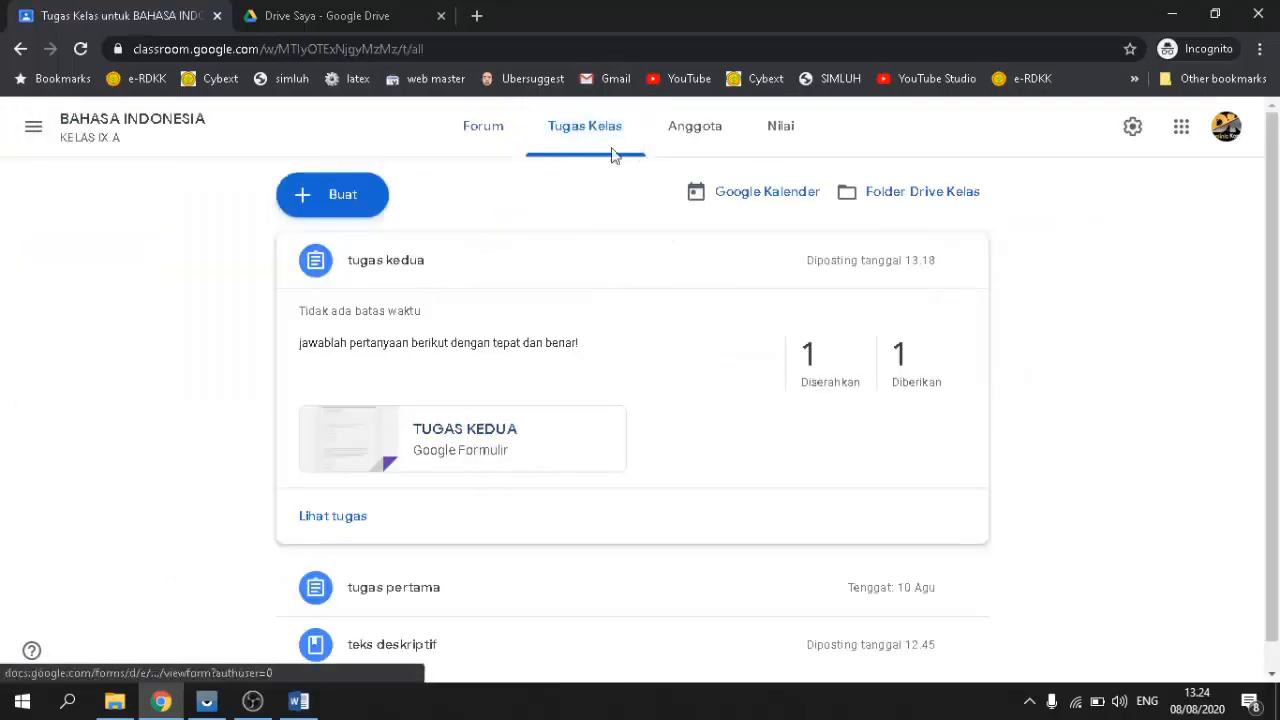
Step: Open the tugas kedua assignment via Lihat tugas and its TUGAS KEDUA form attachment
{"action": "scroll", "coordinate": [523, 485], "scroll_direction": "down", "scroll_amount": 1}
{"action": "scroll", "coordinate": [745, 480], "scroll_direction": "up", "scroll_amount": 1}
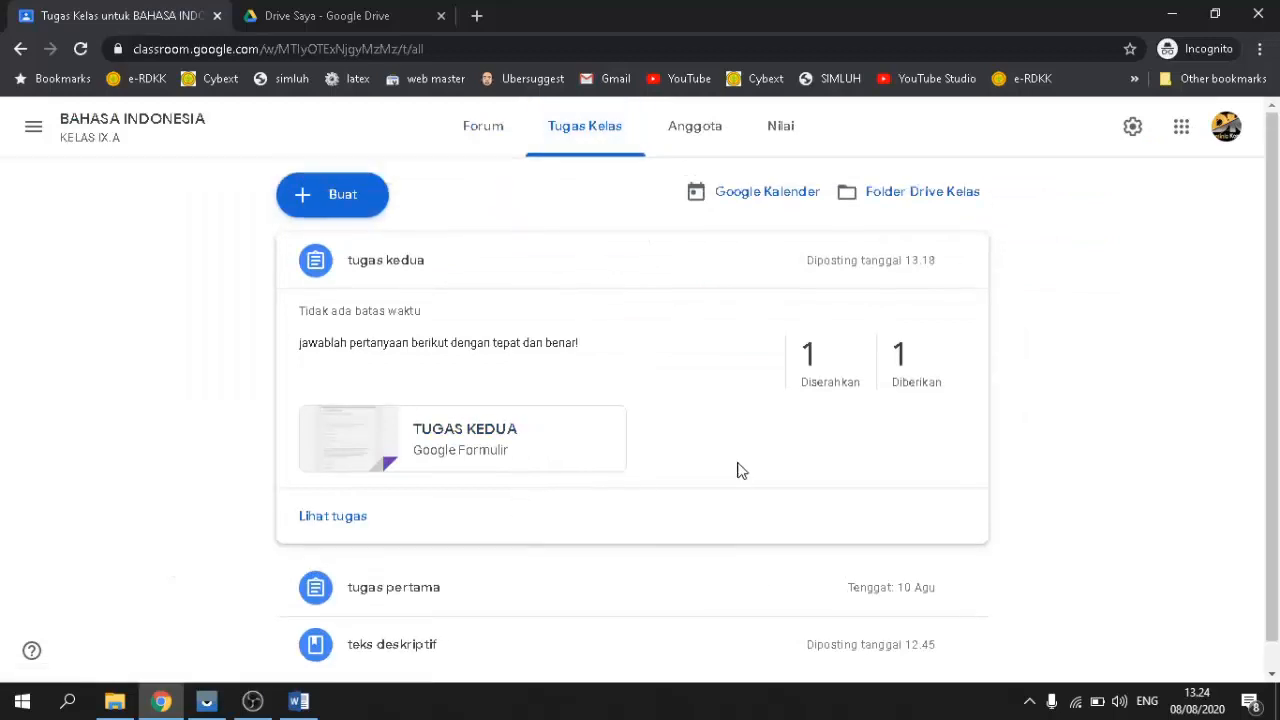
{"action": "left_click", "coordinate": [690, 268]}
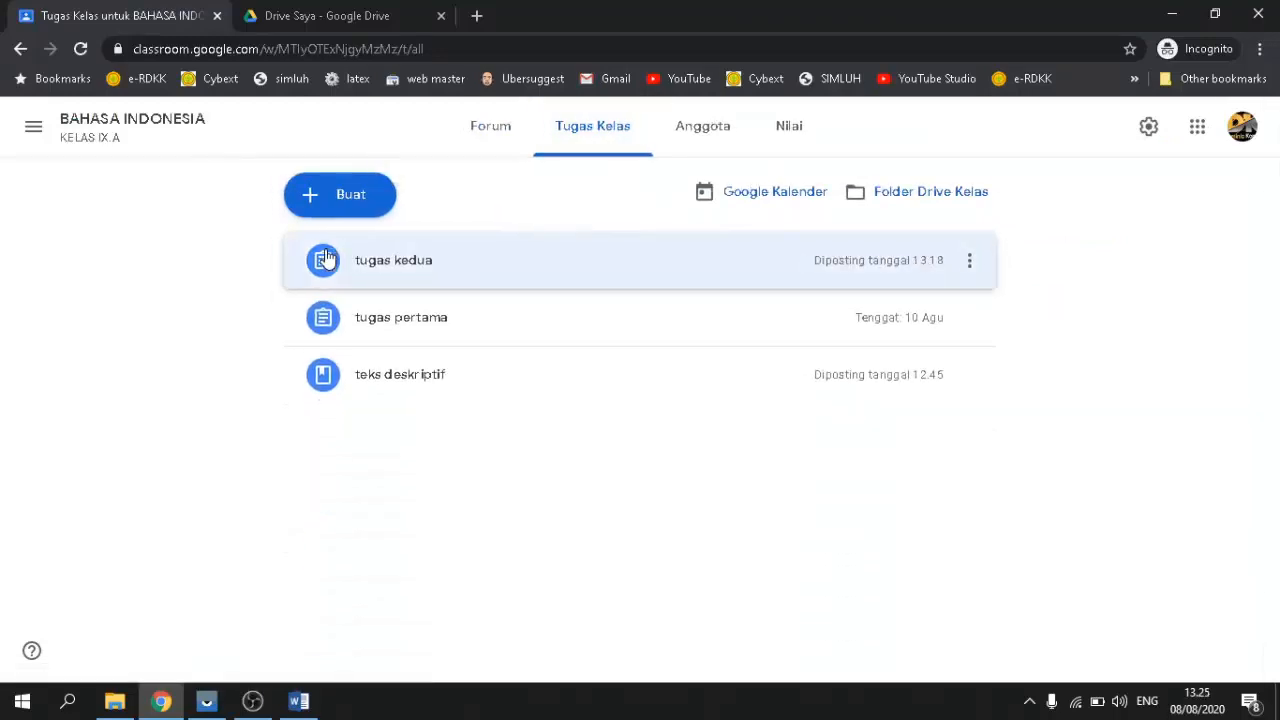
{"action": "left_click", "coordinate": [424, 265]}
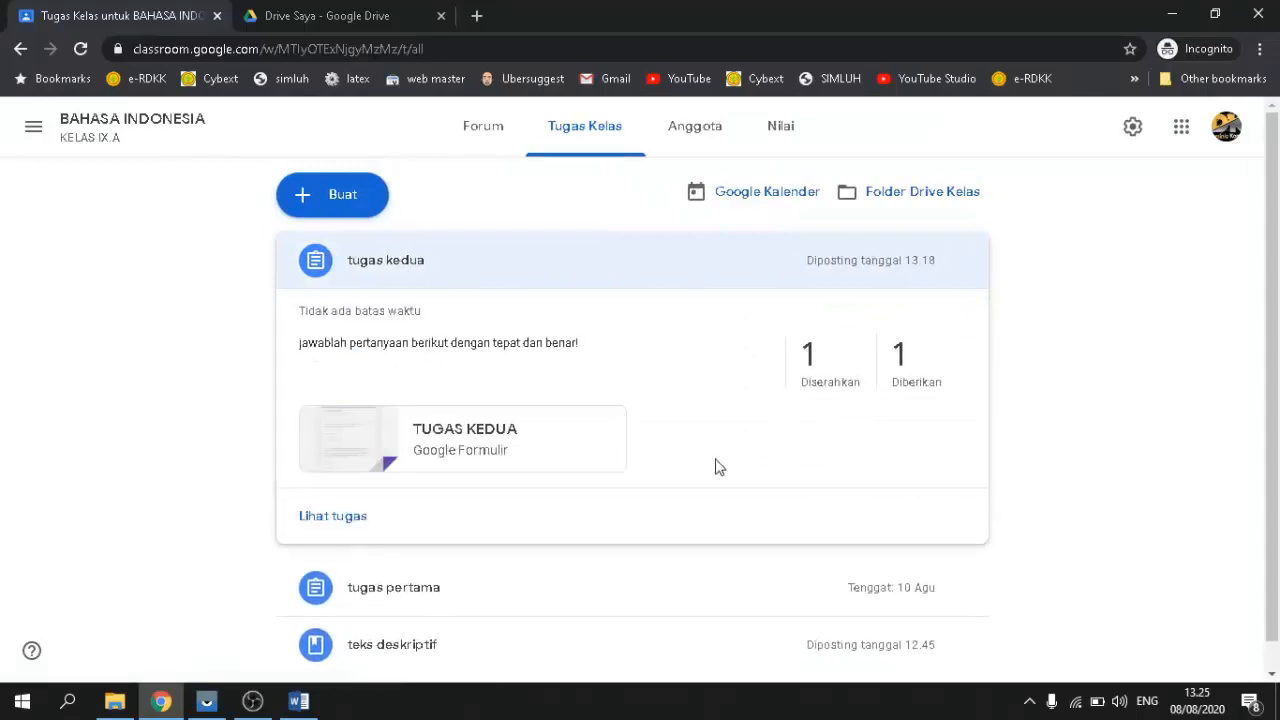
{"action": "left_click", "coordinate": [330, 518]}
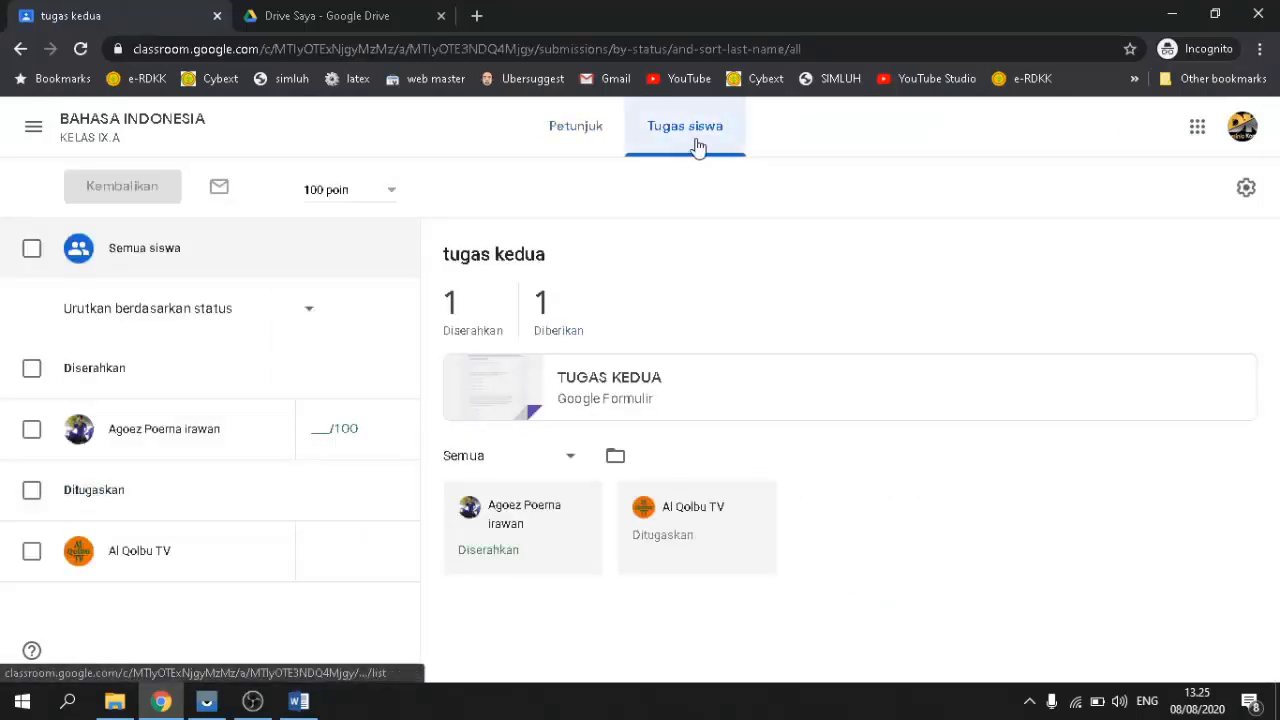
{"action": "left_click", "coordinate": [581, 392]}
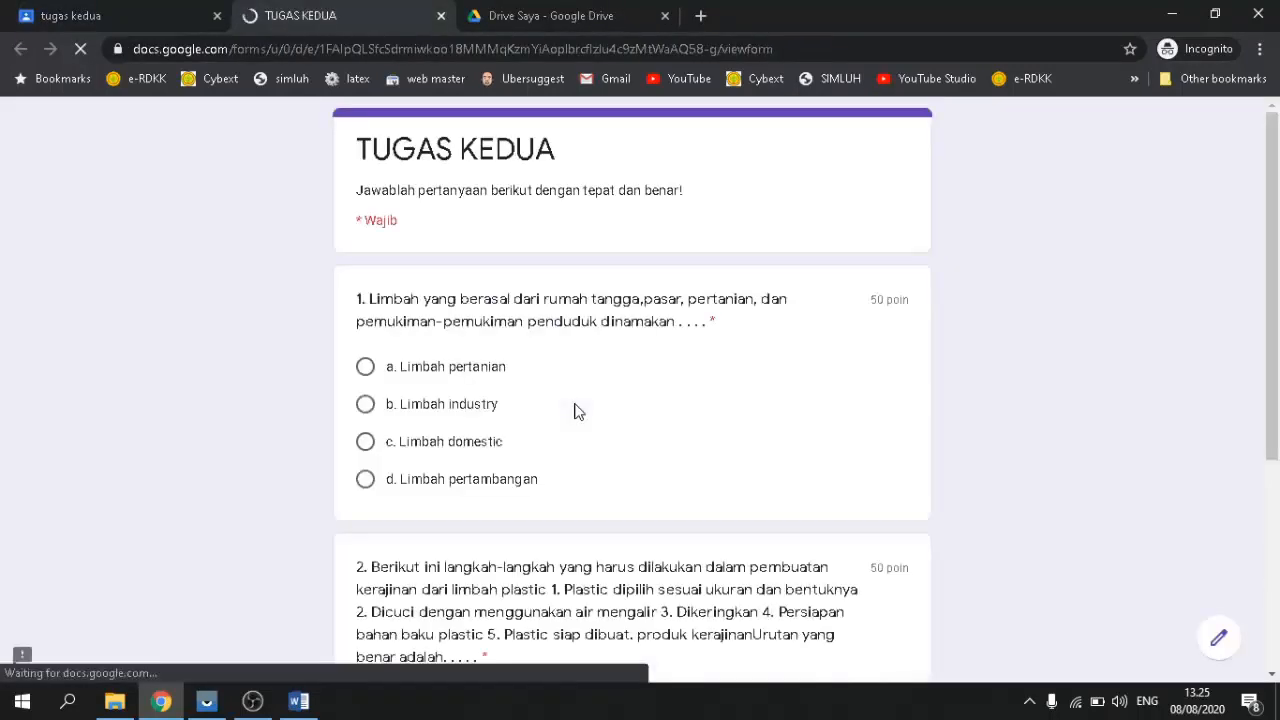
Step: Scroll the TUGAS KEDUA form down to Kirim and back, then switch to Drive Saya
{"action": "scroll", "coordinate": [564, 410], "scroll_direction": "down", "scroll_amount": 1}
{"action": "scroll", "coordinate": [563, 411], "scroll_direction": "up", "scroll_amount": 1}
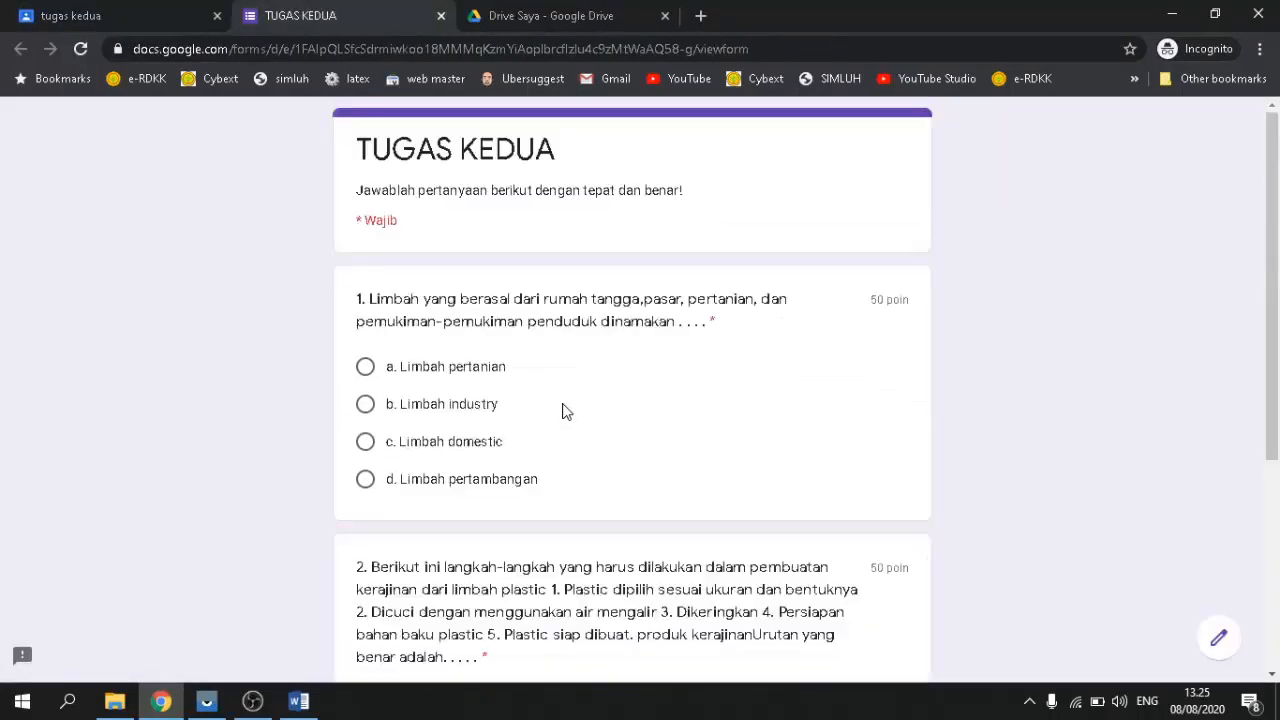
{"action": "scroll", "coordinate": [674, 414], "scroll_direction": "down", "scroll_amount": 3}
{"action": "scroll", "coordinate": [669, 414], "scroll_direction": "up", "scroll_amount": 3}
{"action": "scroll", "coordinate": [663, 406], "scroll_direction": "down", "scroll_amount": 3}
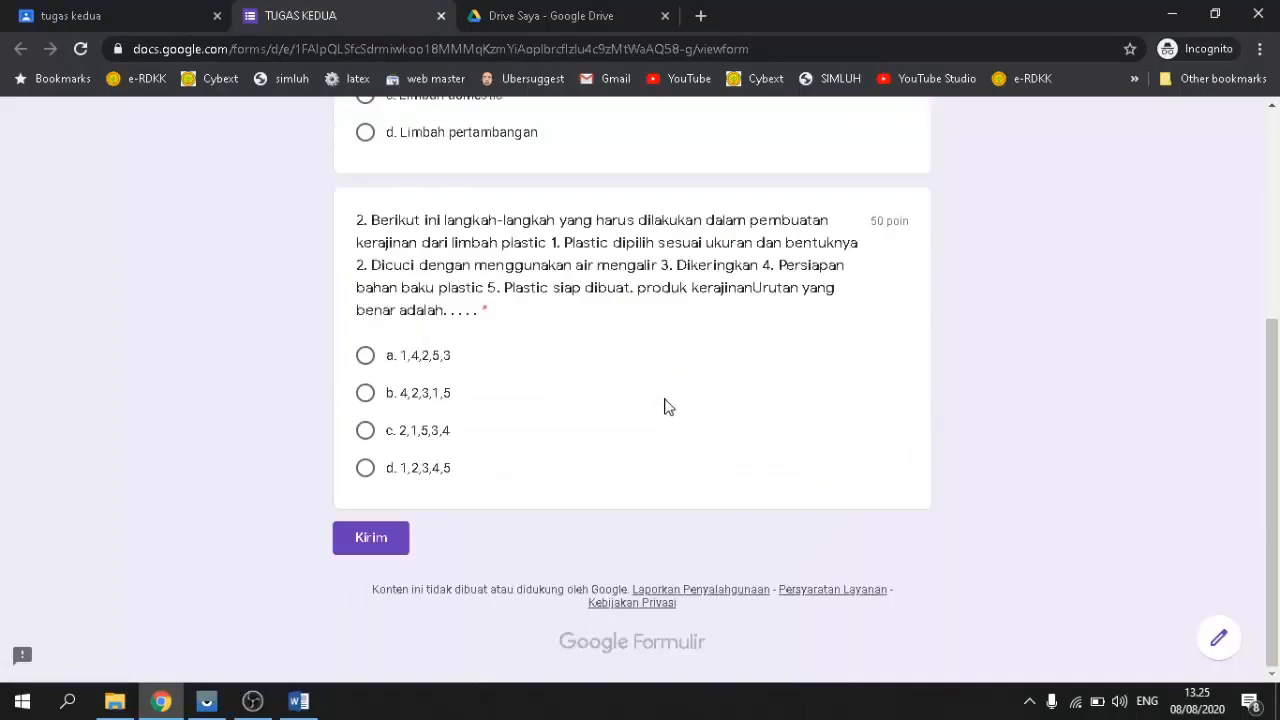
{"action": "scroll", "coordinate": [640, 395], "scroll_direction": "up", "scroll_amount": 3}
{"action": "left_click", "coordinate": [540, 15]}
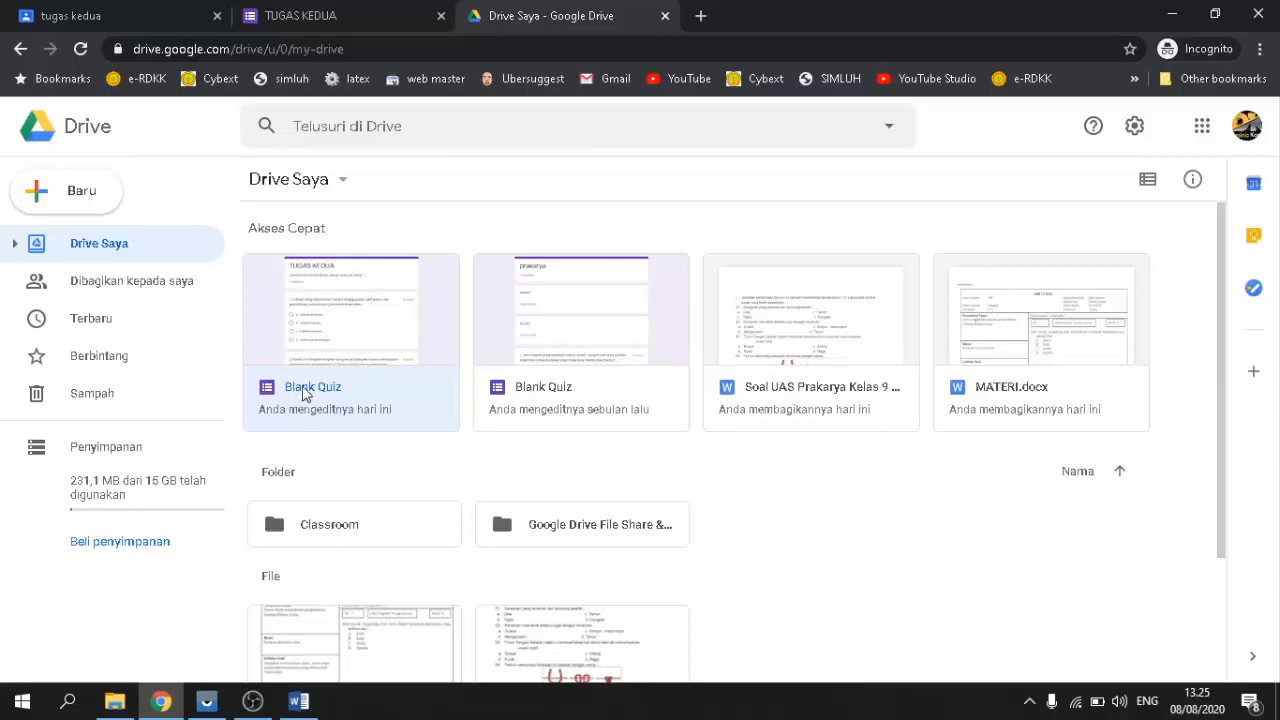
Step: Open the TUGAS KEDUA Blank Quiz in the Forms editor, showing 1 response and 100 points
{"action": "right_click", "coordinate": [303, 393]}
{"action": "mouse_move", "coordinate": [386, 283]}
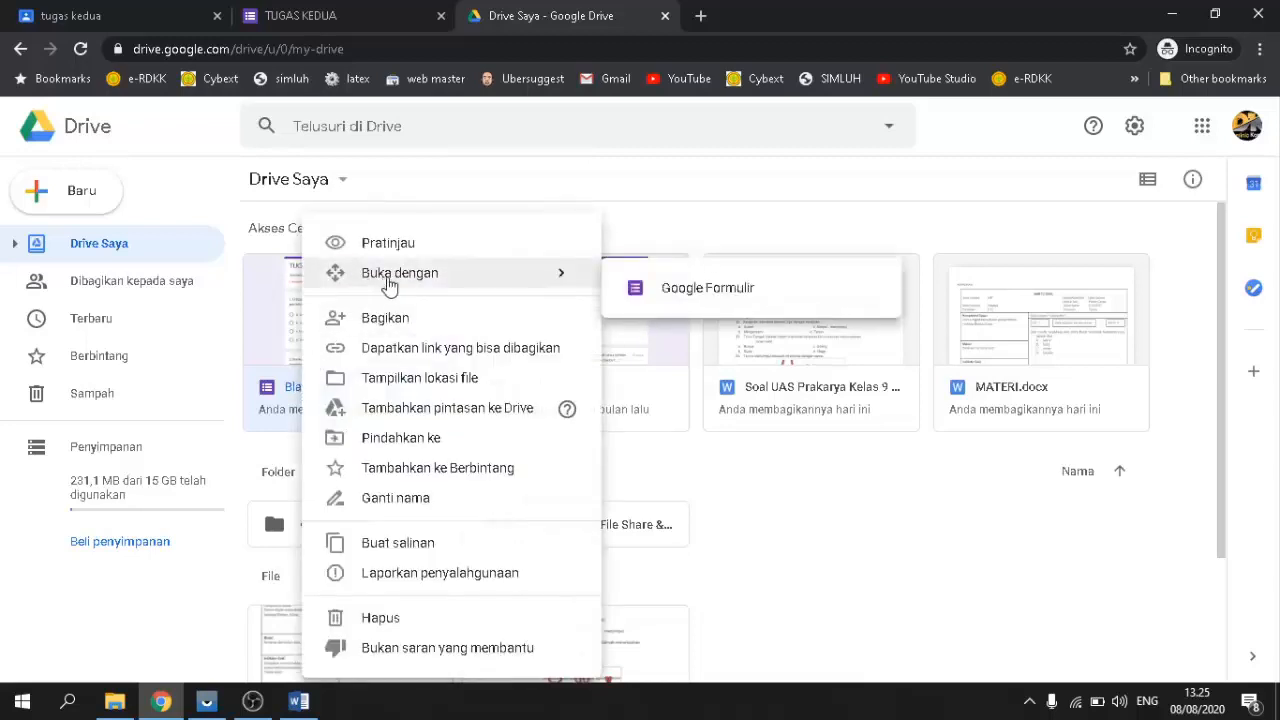
{"action": "left_click", "coordinate": [697, 290]}
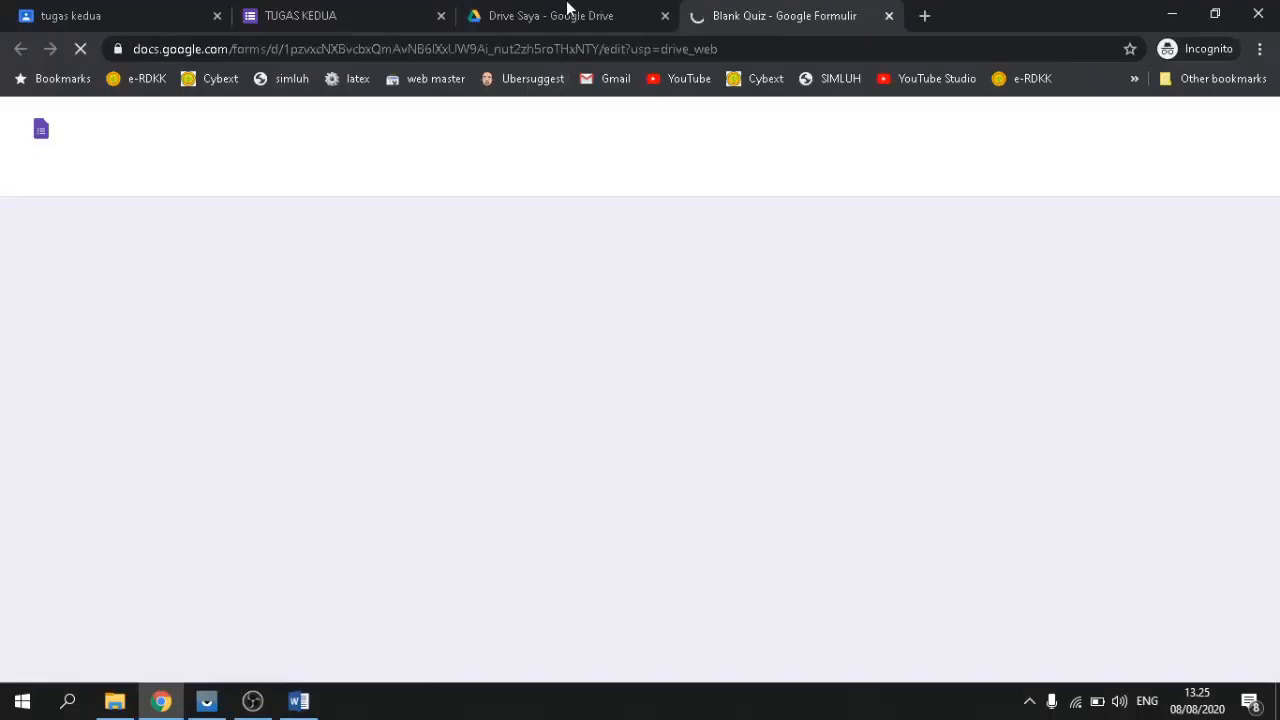
{"action": "left_click", "coordinate": [550, 16]}
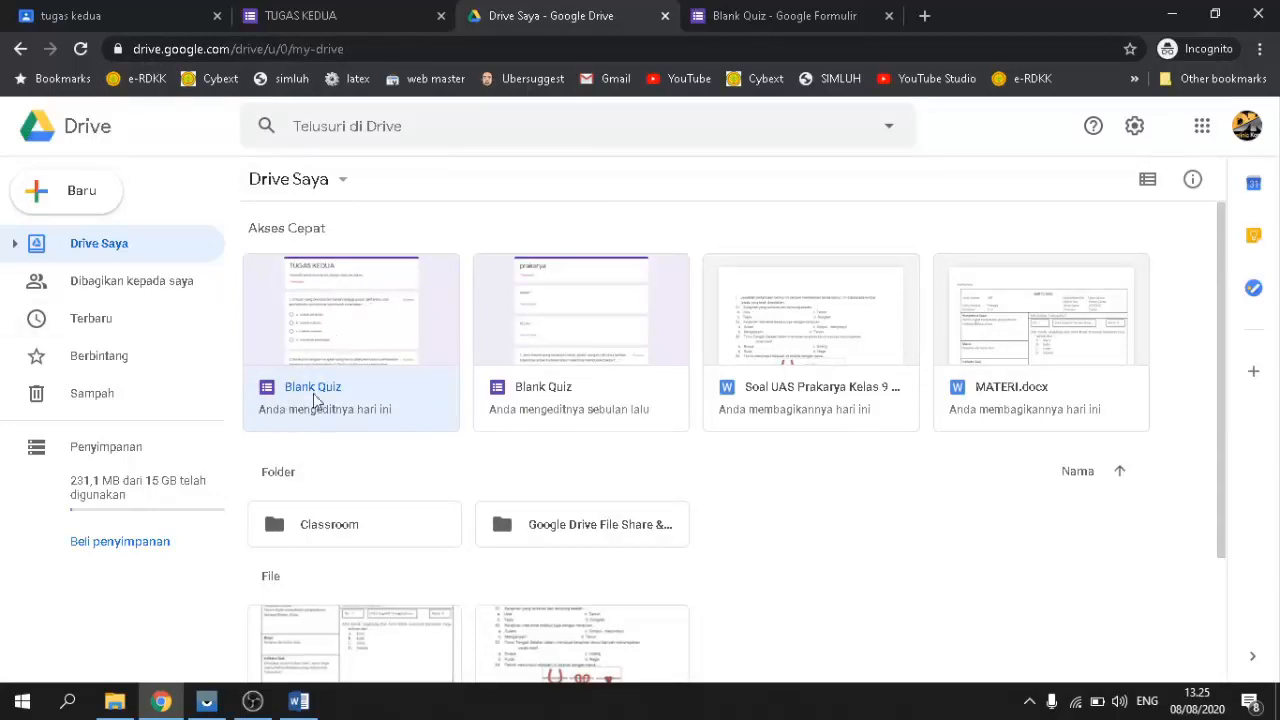
{"action": "left_click", "coordinate": [755, 12]}
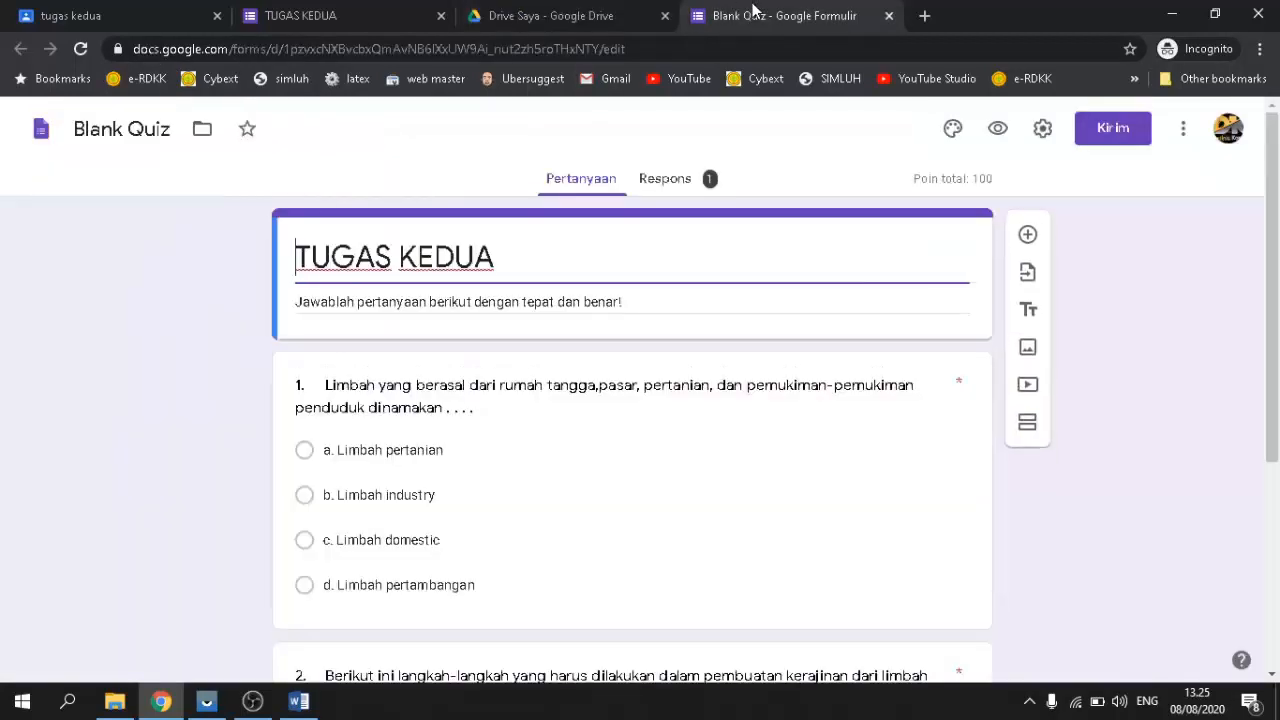
{"action": "scroll", "coordinate": [742, 440], "scroll_direction": "down", "scroll_amount": 3}
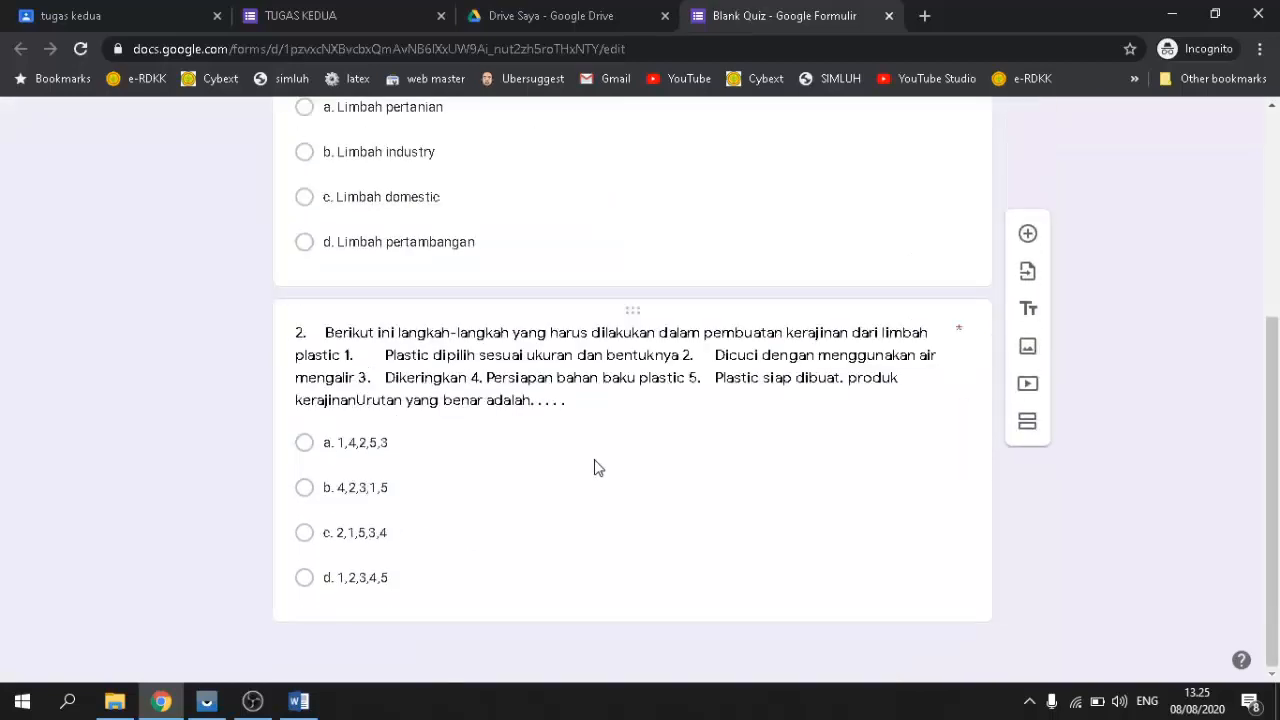
{"action": "scroll", "coordinate": [594, 462], "scroll_direction": "up", "scroll_amount": 3}
{"action": "scroll", "coordinate": [590, 460], "scroll_direction": "down", "scroll_amount": 3}
{"action": "scroll", "coordinate": [575, 450], "scroll_direction": "up", "scroll_amount": 3}
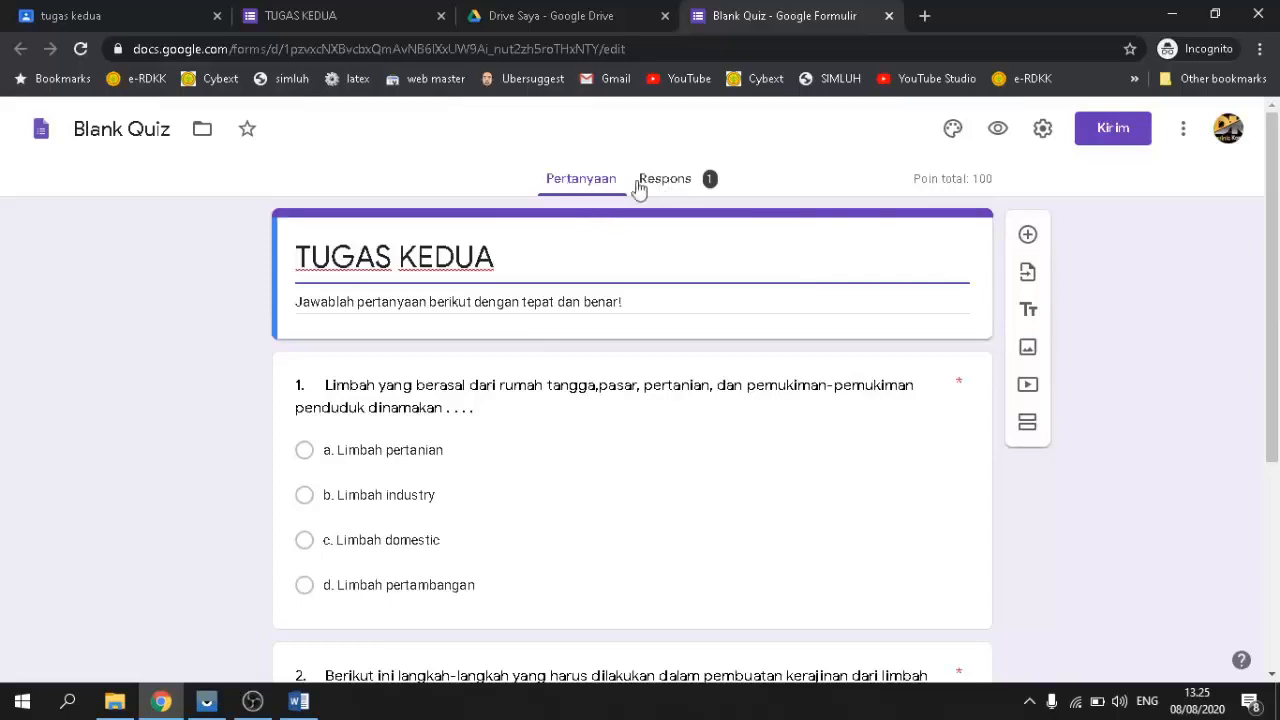
{"action": "left_click", "coordinate": [666, 186]}
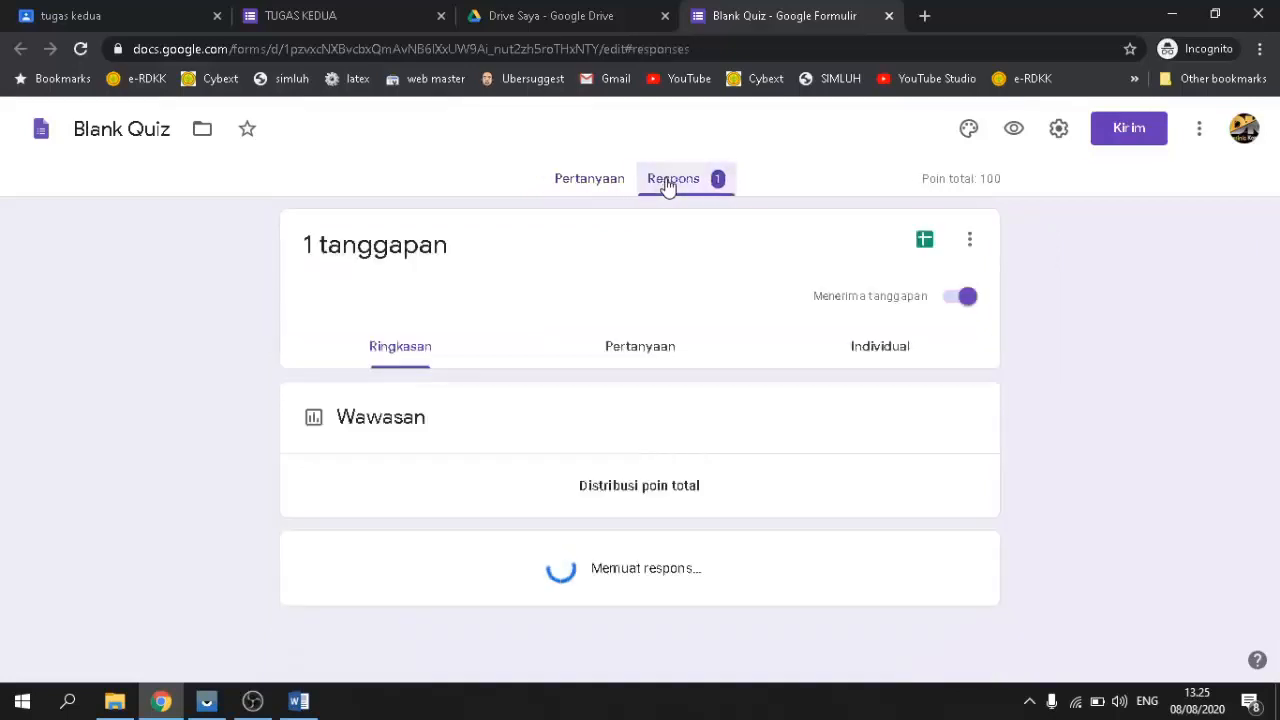
{"action": "scroll", "coordinate": [574, 449], "scroll_direction": "down", "scroll_amount": 5}
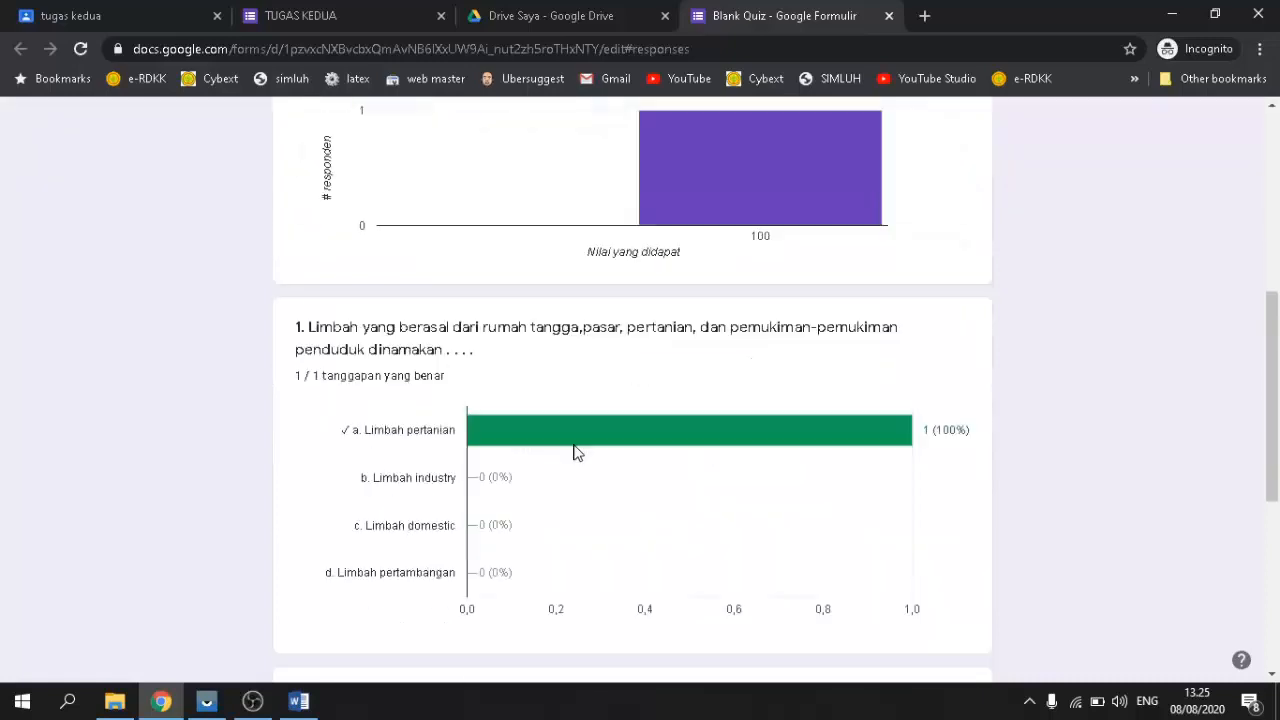
{"action": "scroll", "coordinate": [573, 452], "scroll_direction": "up", "scroll_amount": 5}
{"action": "scroll", "coordinate": [574, 449], "scroll_direction": "down", "scroll_amount": 1}
{"action": "scroll", "coordinate": [574, 449], "scroll_direction": "up", "scroll_amount": 1}
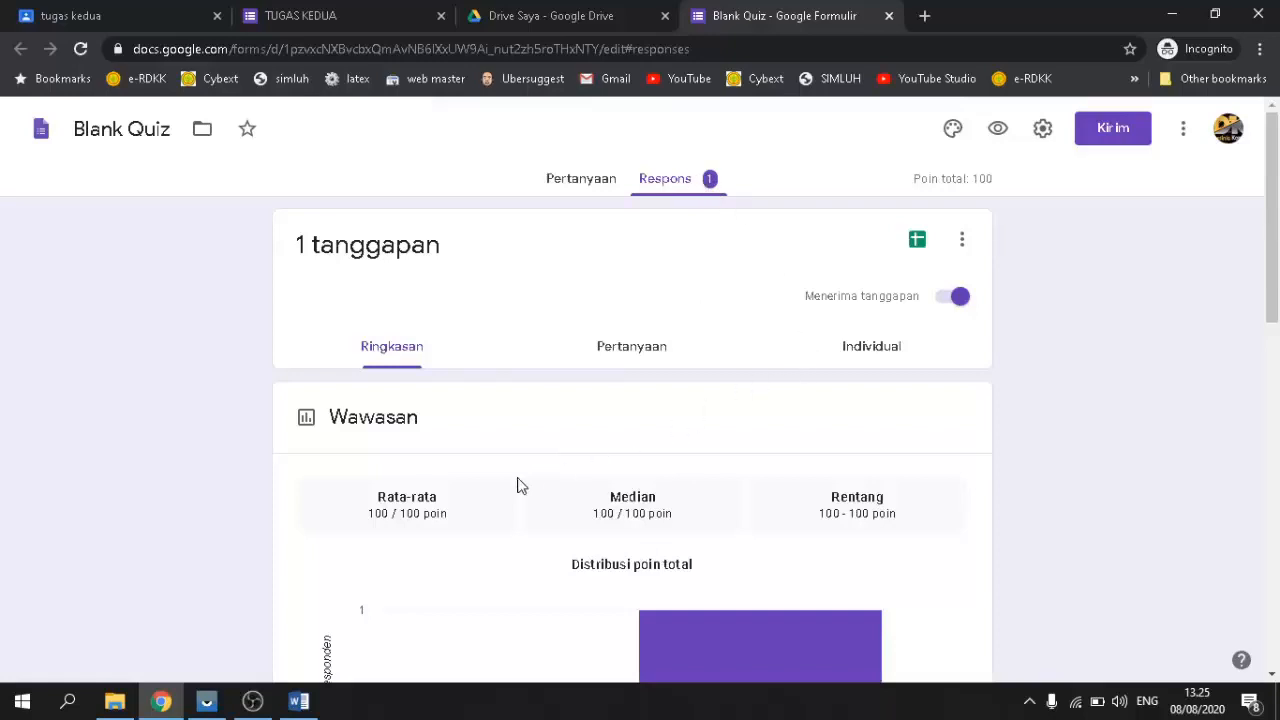
{"action": "scroll", "coordinate": [517, 488], "scroll_direction": "down", "scroll_amount": 1}
{"action": "scroll", "coordinate": [925, 418], "scroll_direction": "down", "scroll_amount": 1}
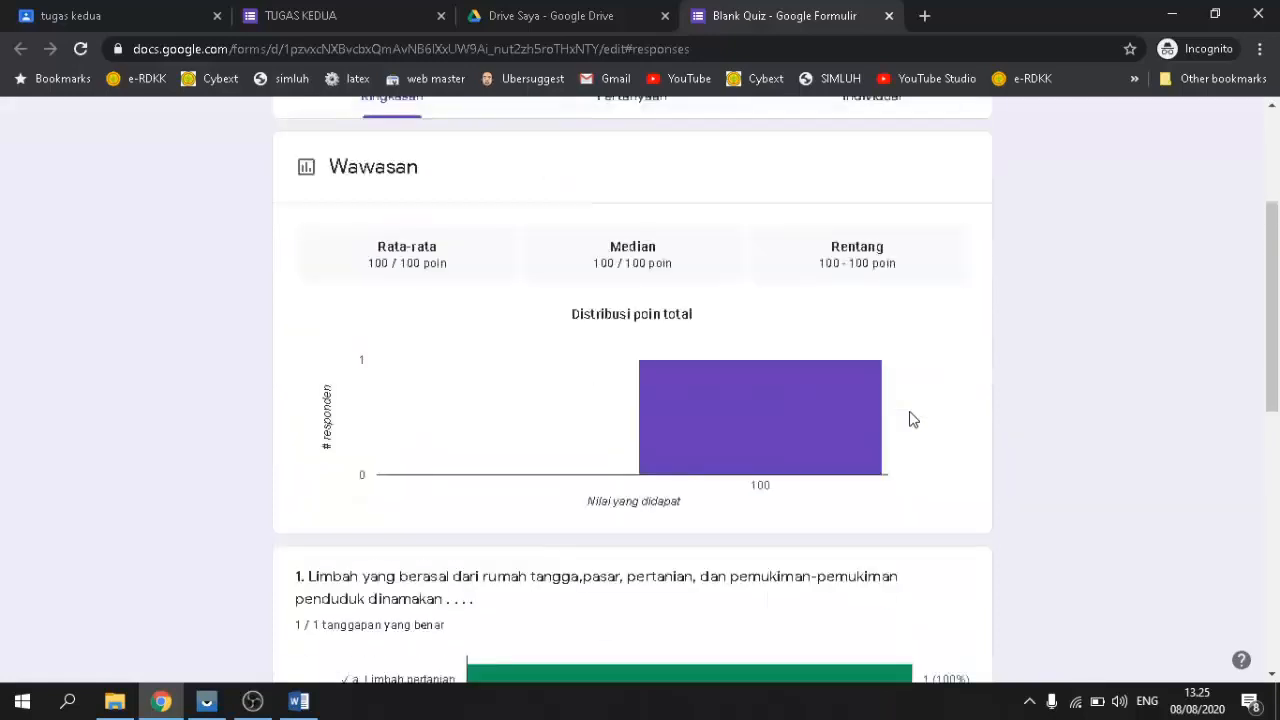
{"action": "scroll", "coordinate": [911, 417], "scroll_direction": "up", "scroll_amount": 2}
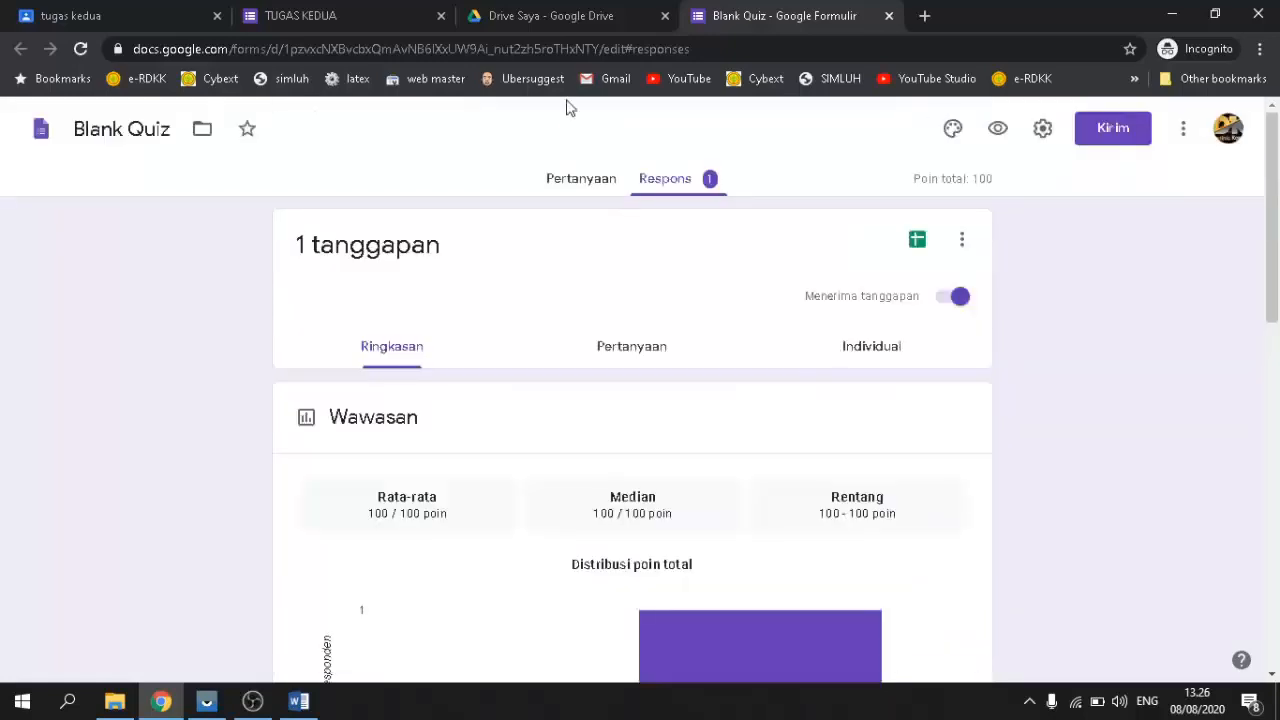
{"action": "left_click", "coordinate": [577, 16]}
{"action": "left_click", "coordinate": [778, 18]}
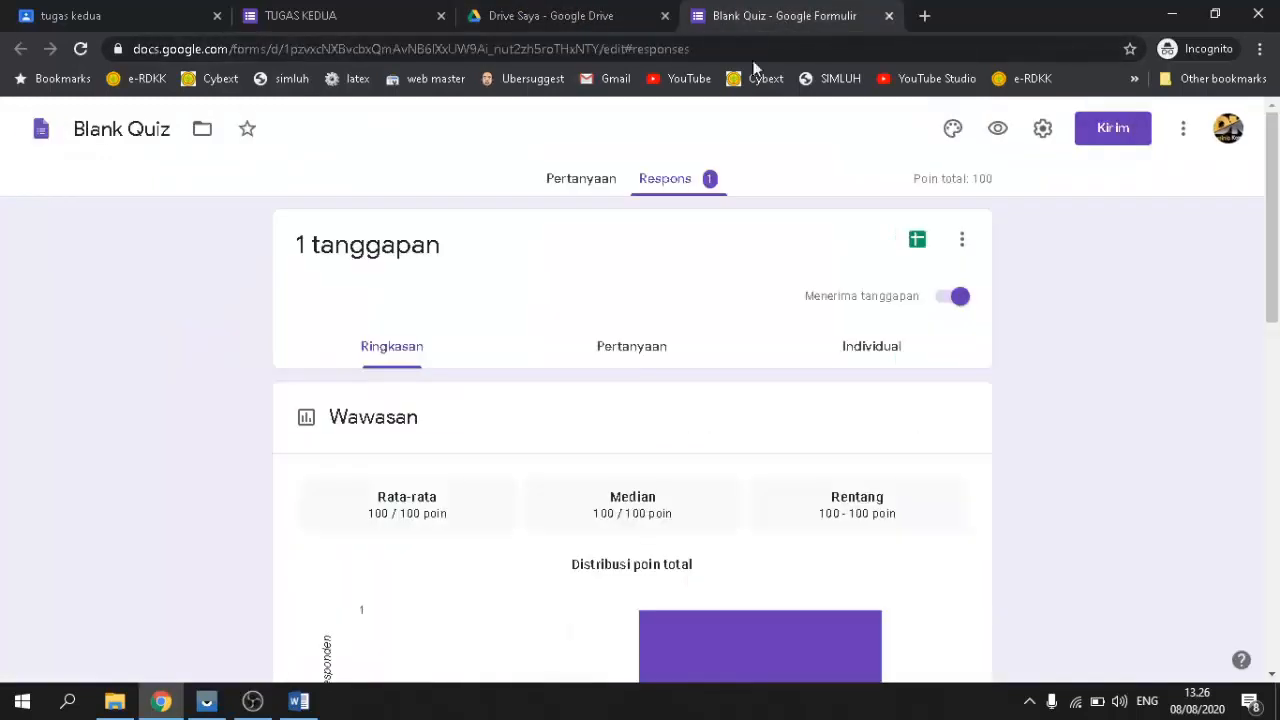
{"action": "left_click", "coordinate": [581, 179]}
{"action": "scroll", "coordinate": [543, 491], "scroll_direction": "down", "scroll_amount": 3}
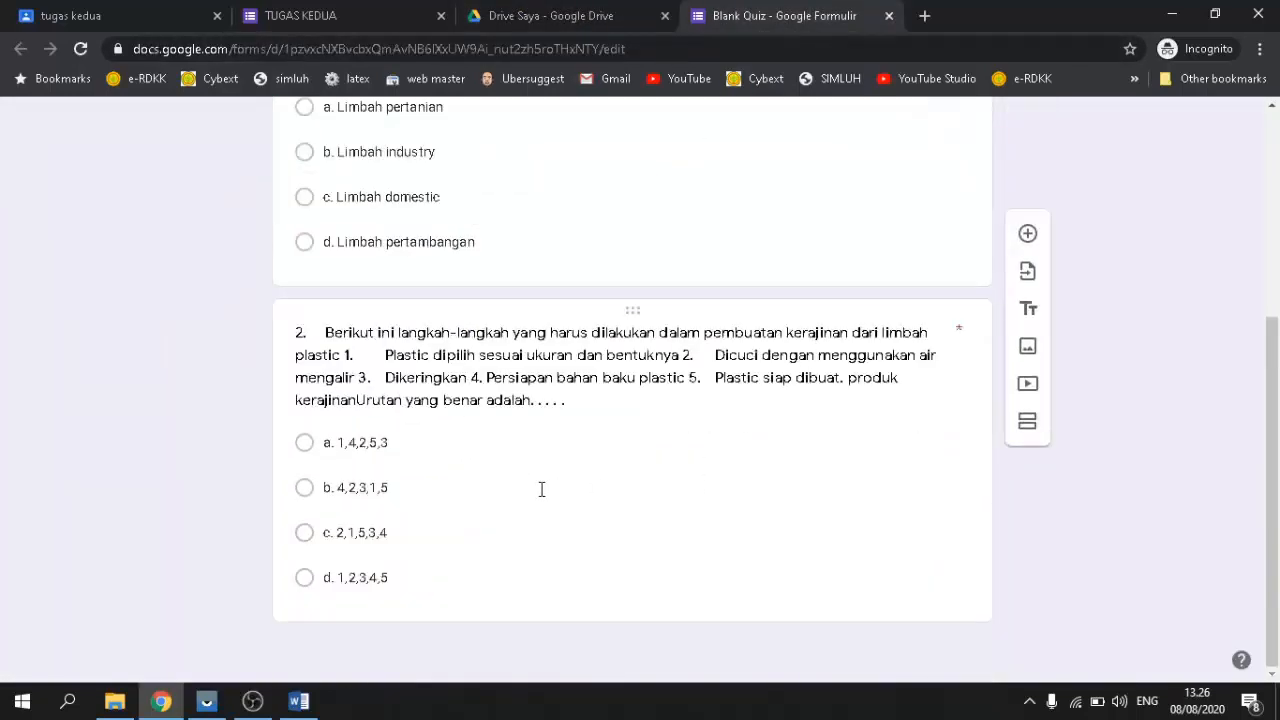
{"action": "scroll", "coordinate": [537, 486], "scroll_direction": "up", "scroll_amount": 3}
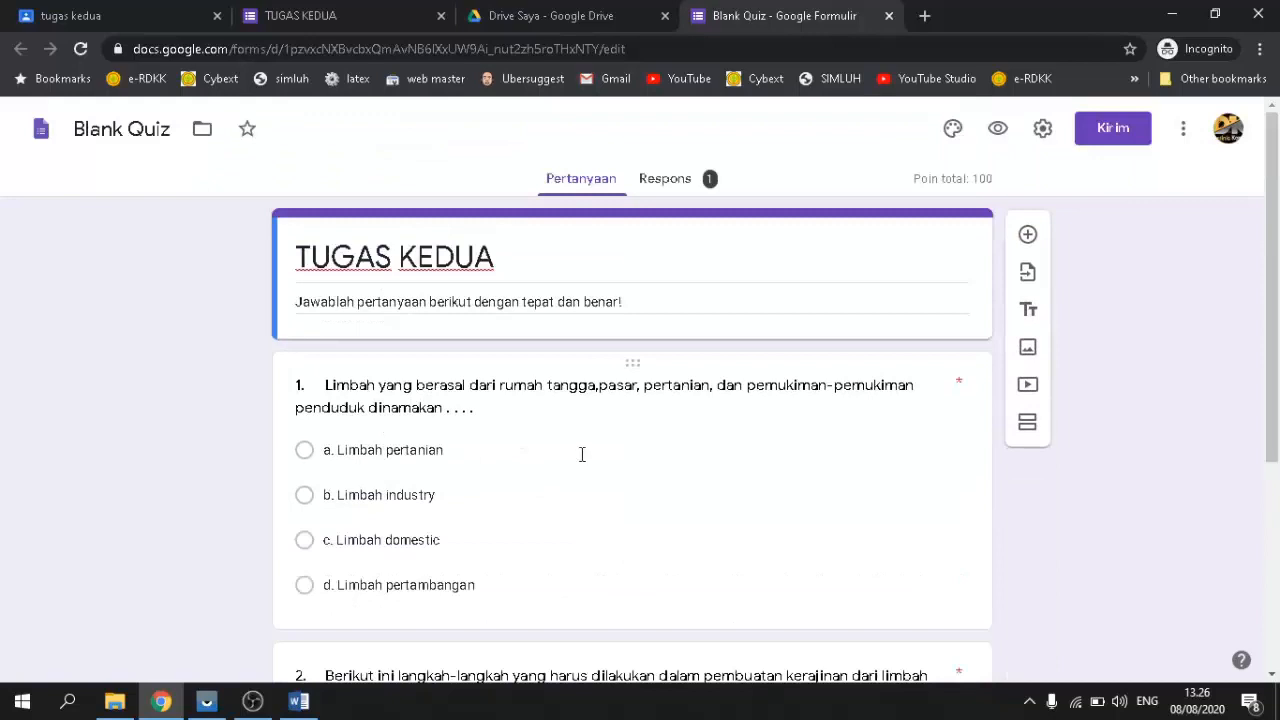
{"action": "scroll", "coordinate": [527, 438], "scroll_direction": "down", "scroll_amount": 3}
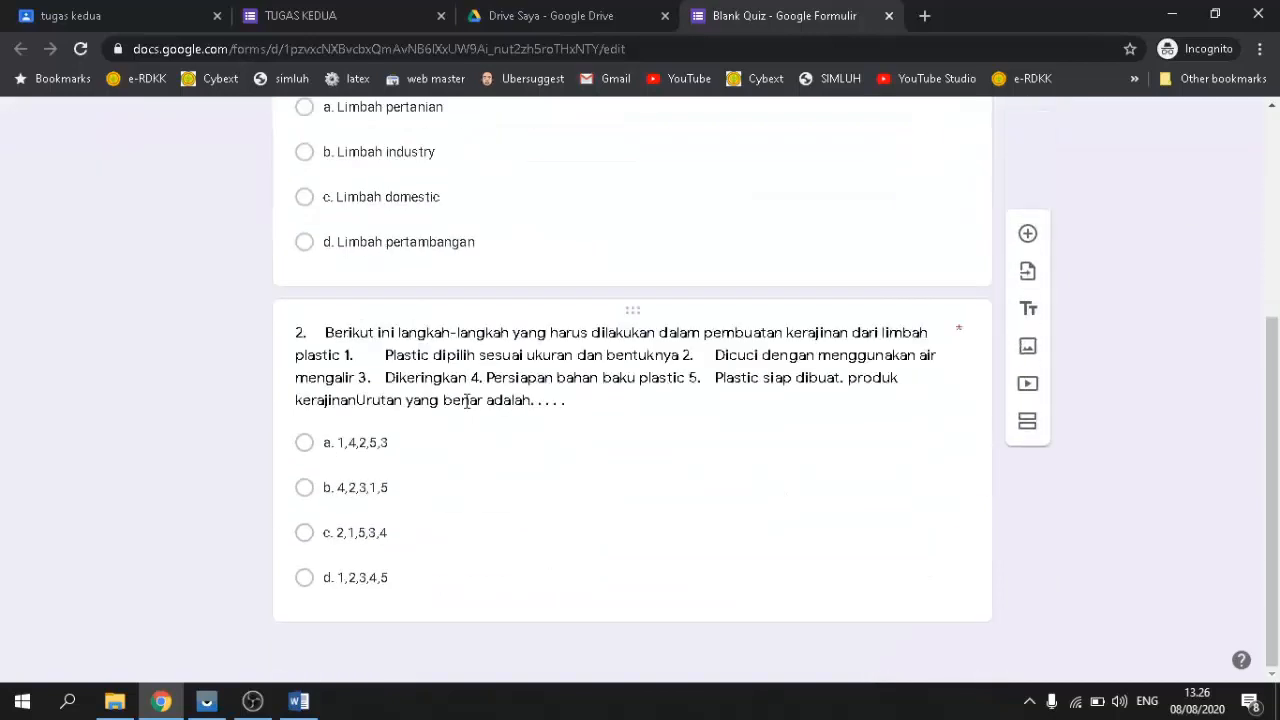
{"action": "scroll", "coordinate": [527, 438], "scroll_direction": "up", "scroll_amount": 3}
{"action": "left_click", "coordinate": [662, 180]}
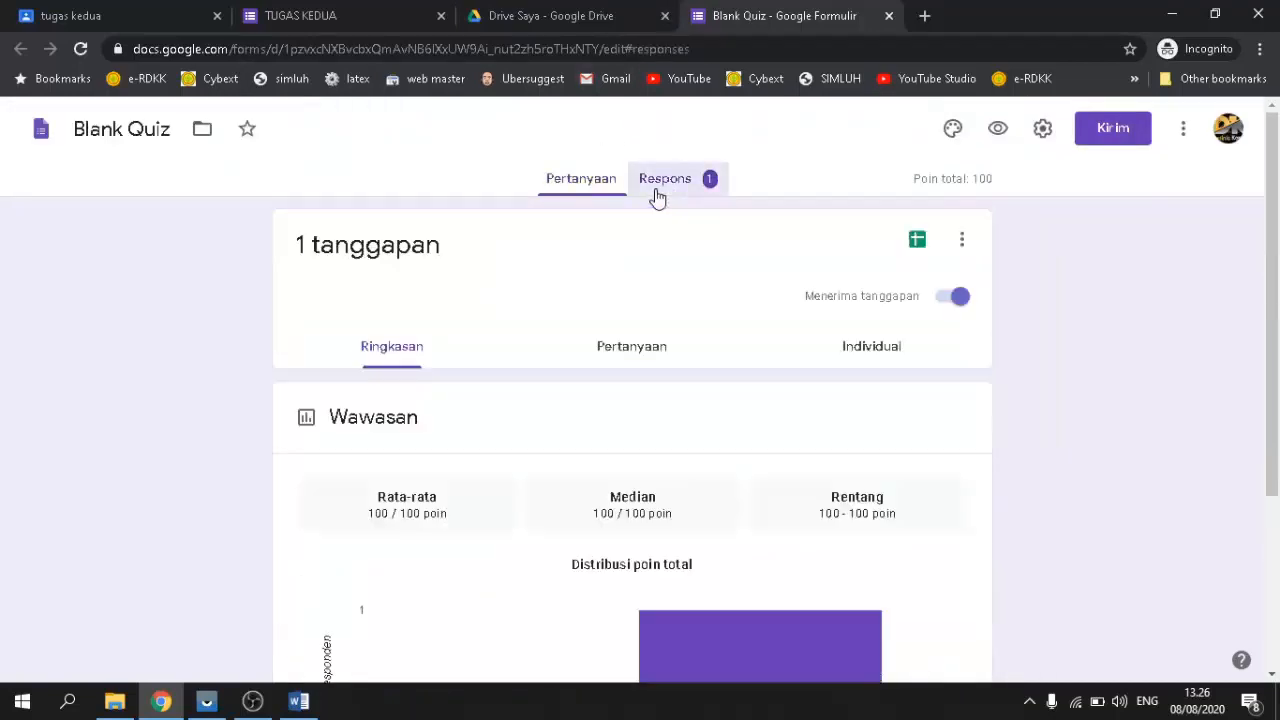
{"action": "scroll", "coordinate": [557, 403], "scroll_direction": "down", "scroll_amount": 4}
{"action": "scroll", "coordinate": [557, 403], "scroll_direction": "up", "scroll_amount": 1}
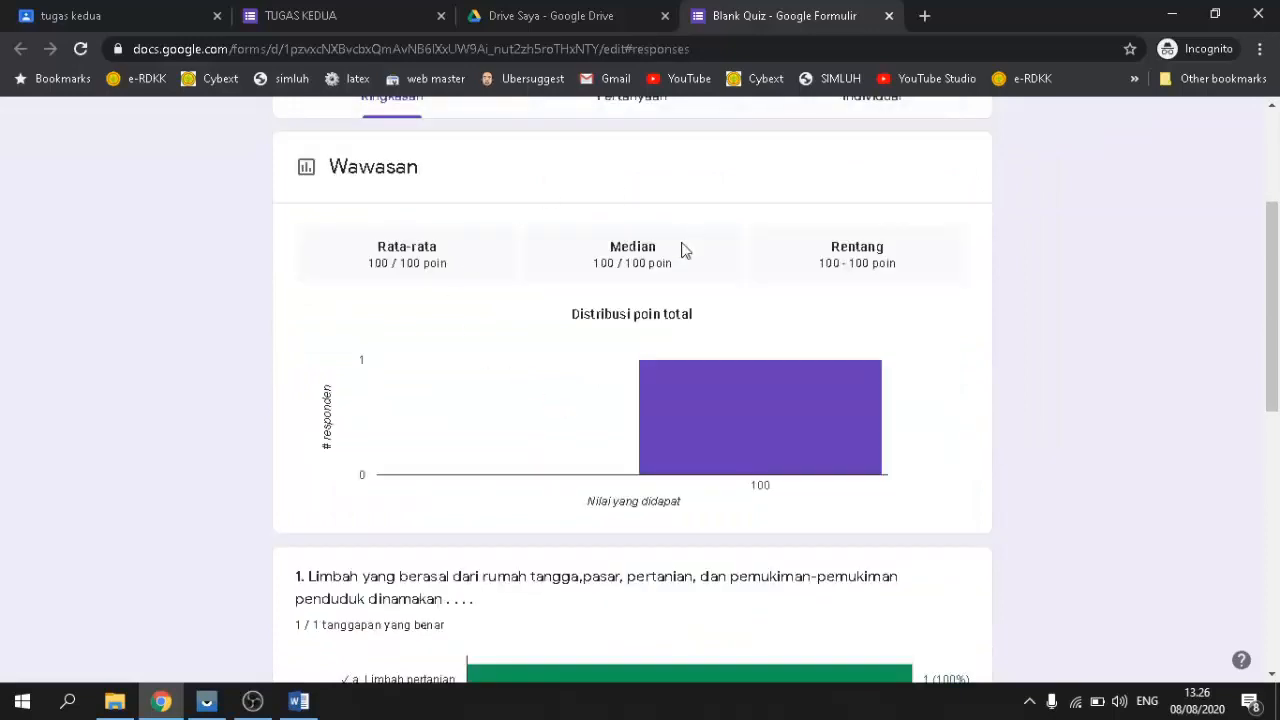
{"action": "scroll", "coordinate": [505, 360], "scroll_direction": "up", "scroll_amount": 2}
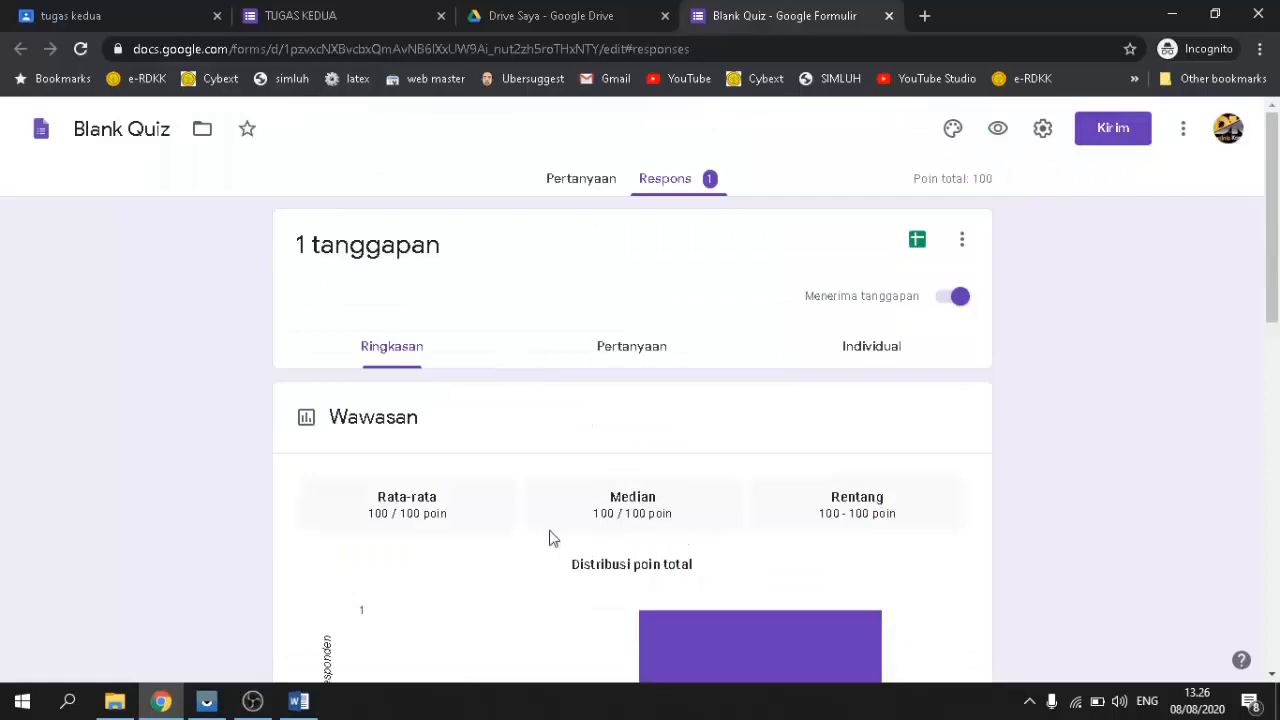
{"action": "scroll", "coordinate": [643, 512], "scroll_direction": "down", "scroll_amount": 2}
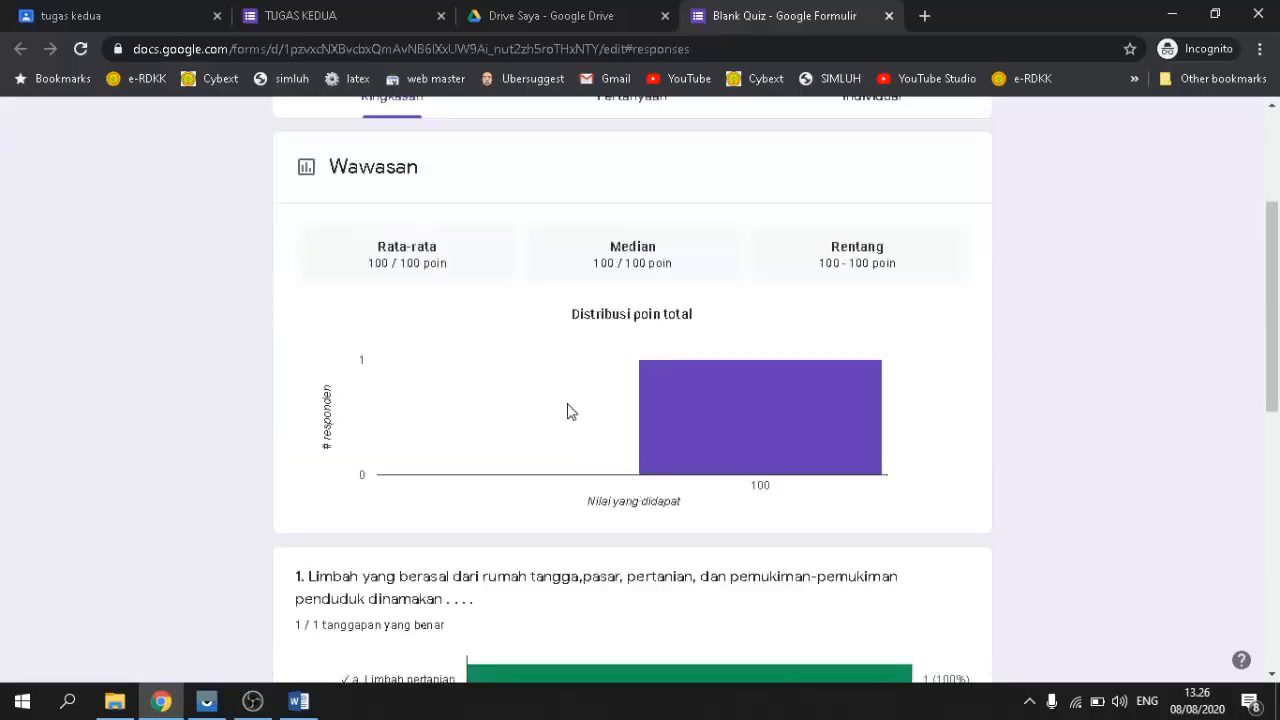
{"action": "scroll", "coordinate": [567, 410], "scroll_direction": "down", "scroll_amount": 2}
{"action": "scroll", "coordinate": [567, 410], "scroll_direction": "up", "scroll_amount": 2}
{"action": "scroll", "coordinate": [587, 290], "scroll_direction": "up", "scroll_amount": 2}
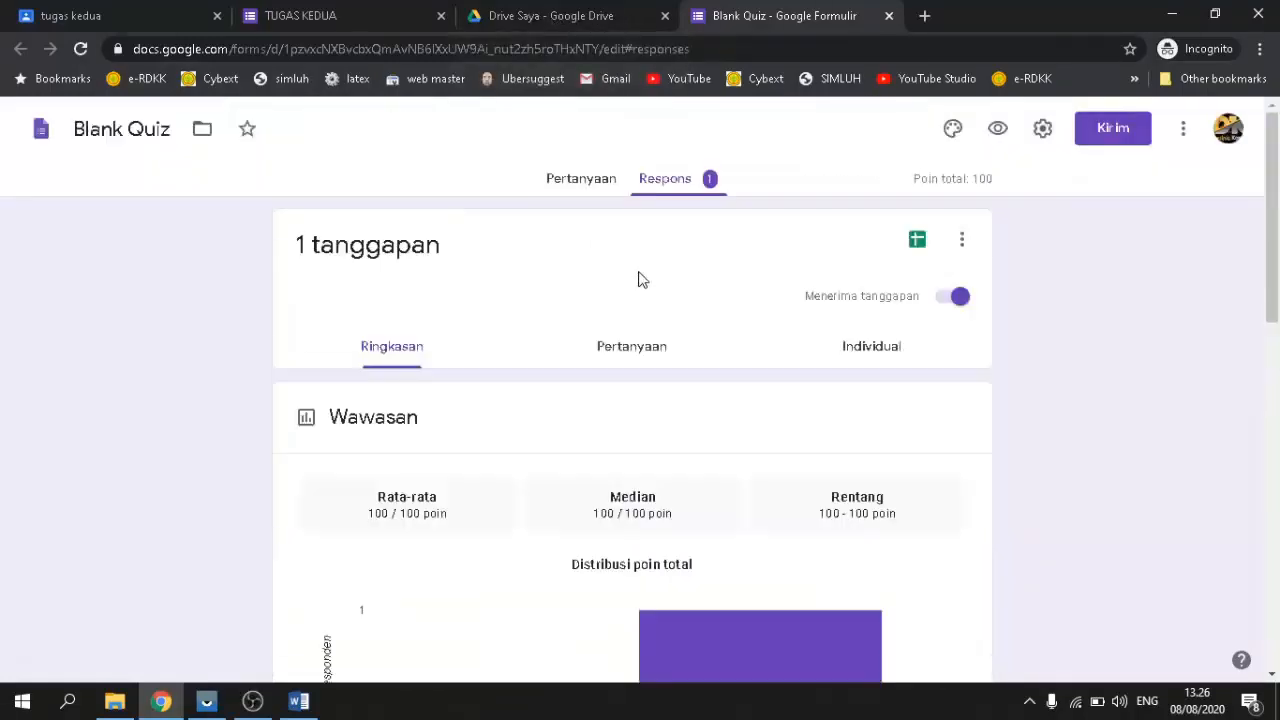
{"action": "left_click", "coordinate": [577, 180]}
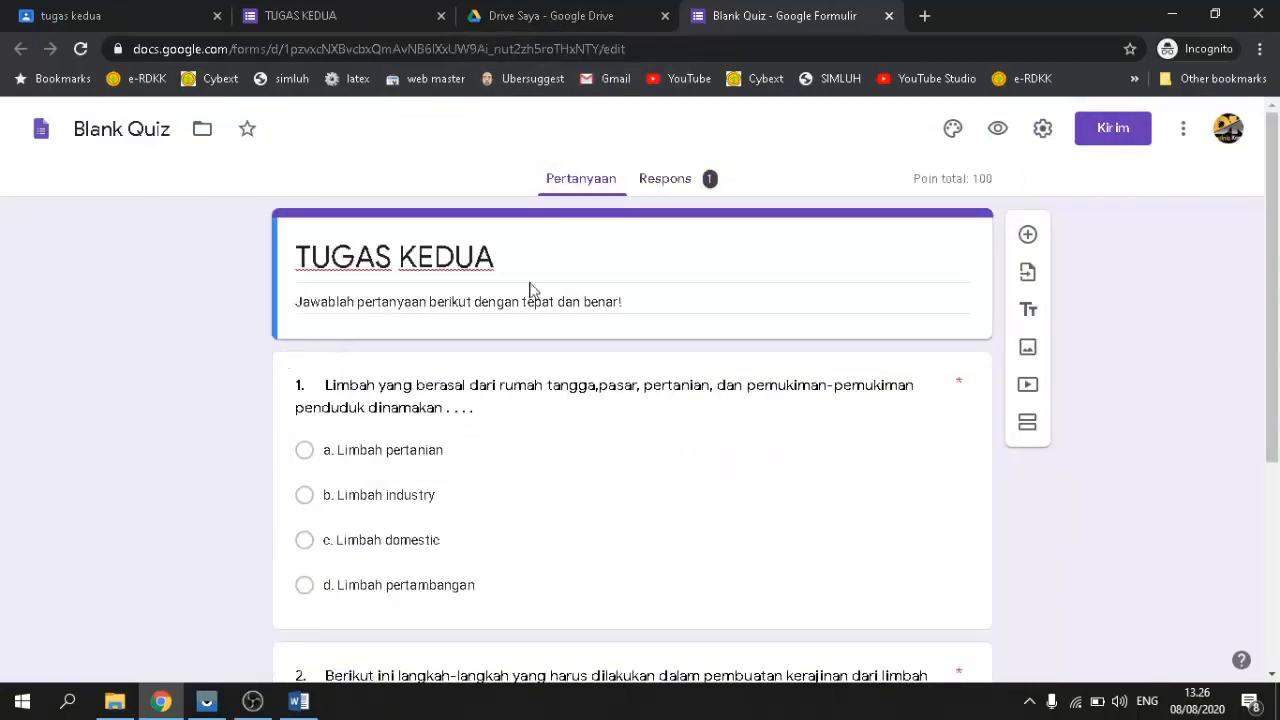
Step: Insert a new question titled NAMA below the form header
{"action": "triple_click", "coordinate": [675, 298]}
{"action": "left_click", "coordinate": [718, 300]}
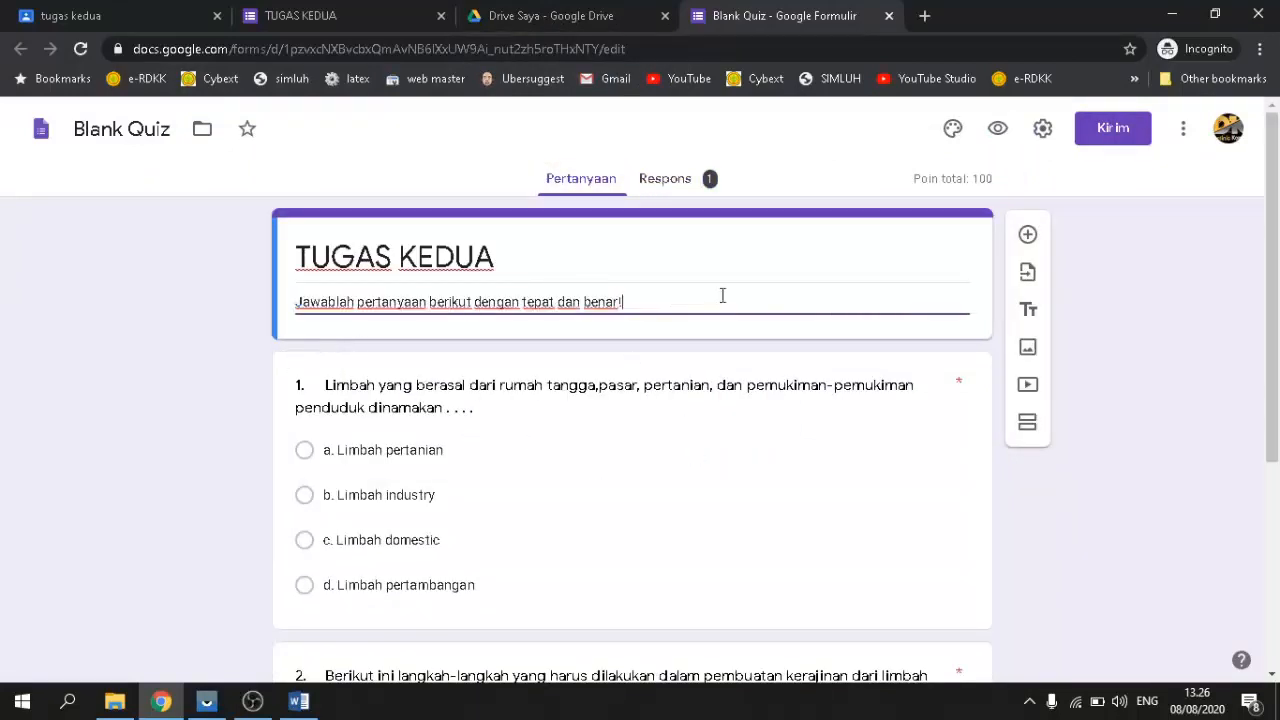
{"action": "left_click", "coordinate": [1028, 235]}
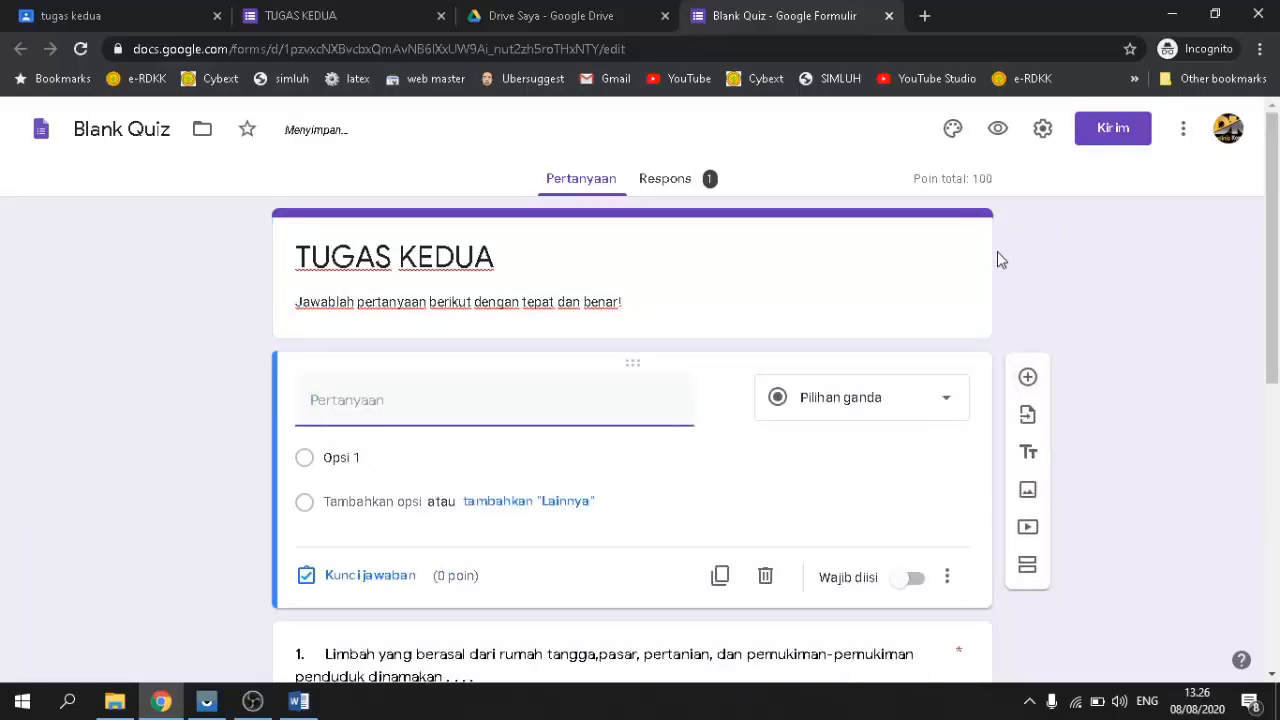
{"action": "scroll", "coordinate": [534, 397], "scroll_direction": "down", "scroll_amount": 3}
{"action": "scroll", "coordinate": [517, 357], "scroll_direction": "up", "scroll_amount": 3}
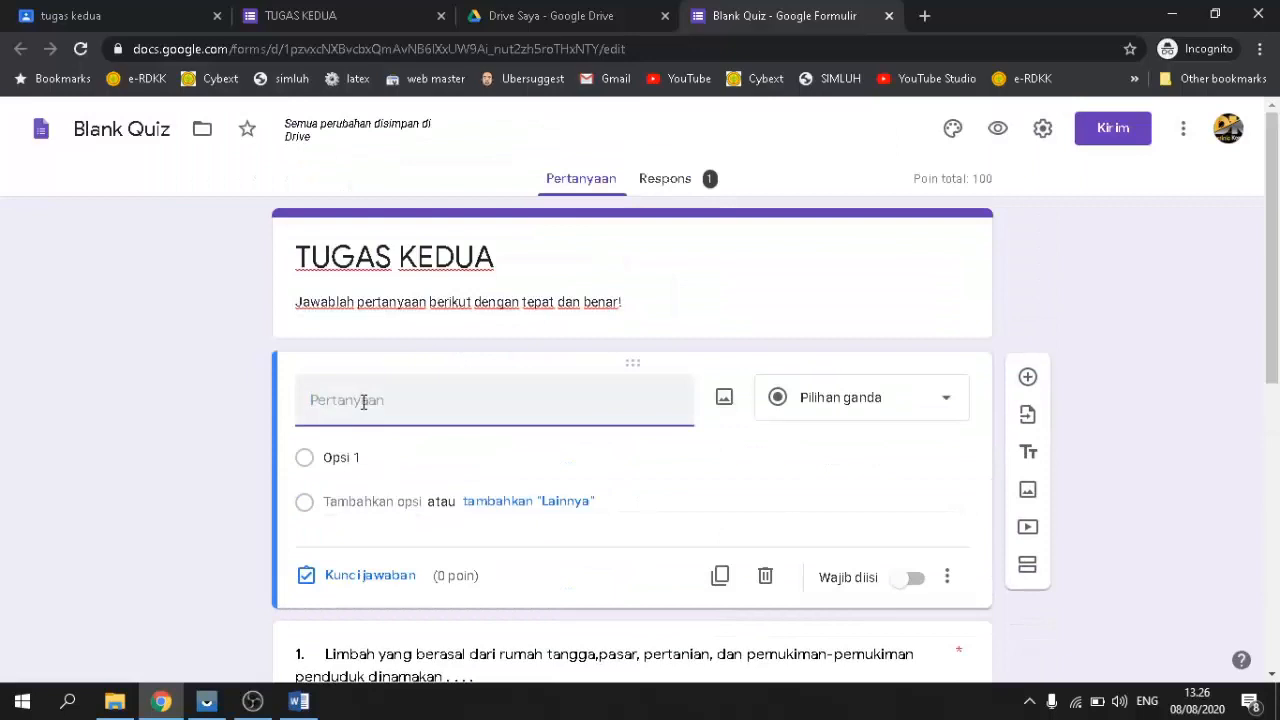
{"action": "type", "text": "NMA"}
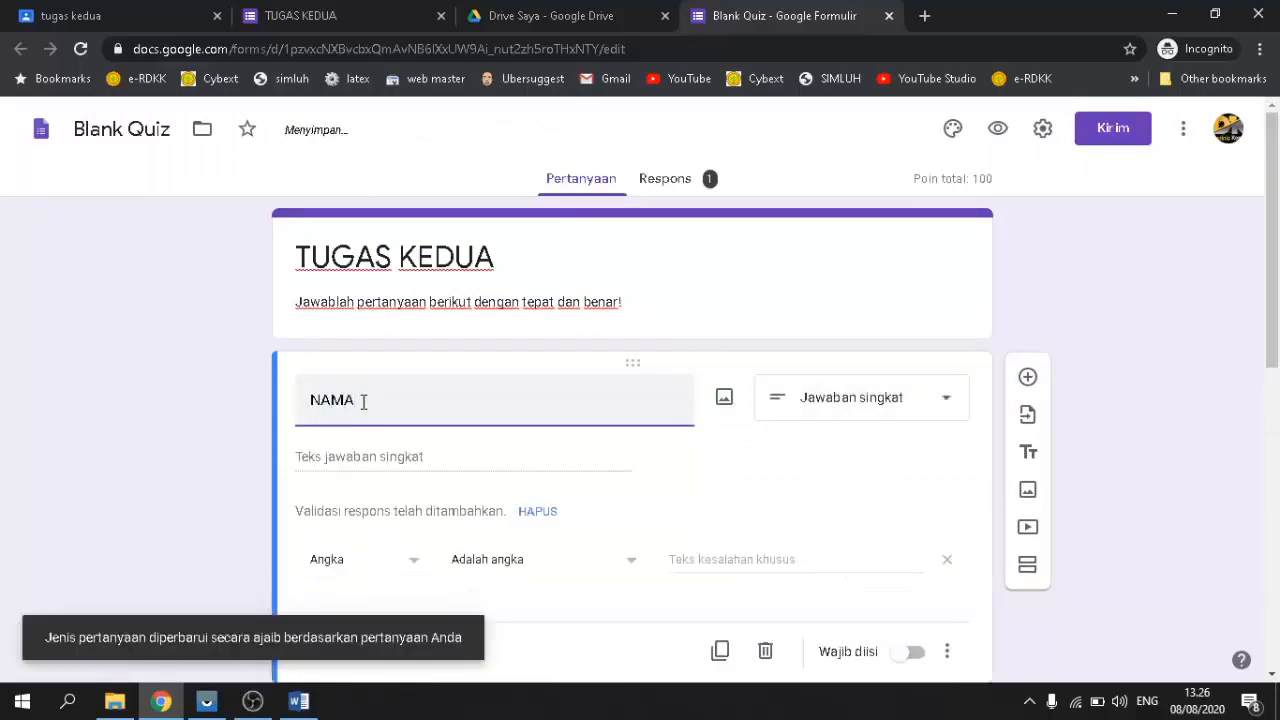
Step: Make NAMA a required Jawaban singkat question and add a new blank question below it
{"action": "left_click", "coordinate": [937, 405]}
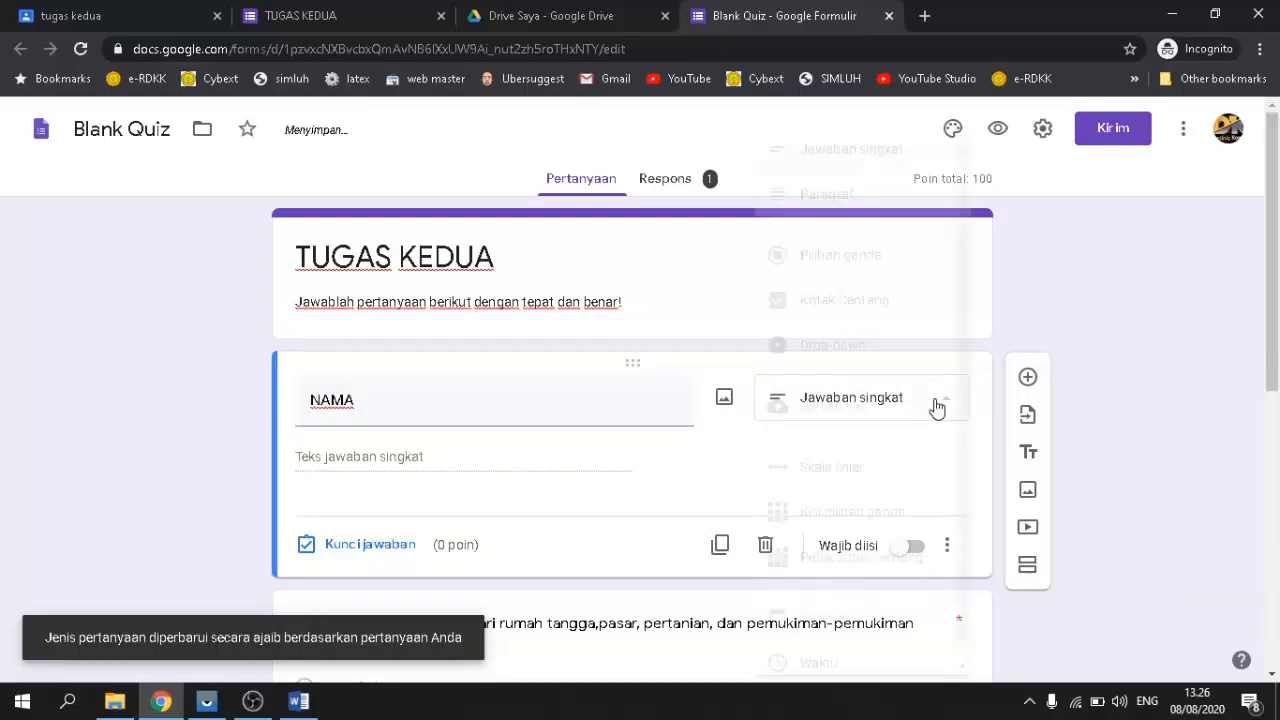
{"action": "left_click", "coordinate": [878, 158]}
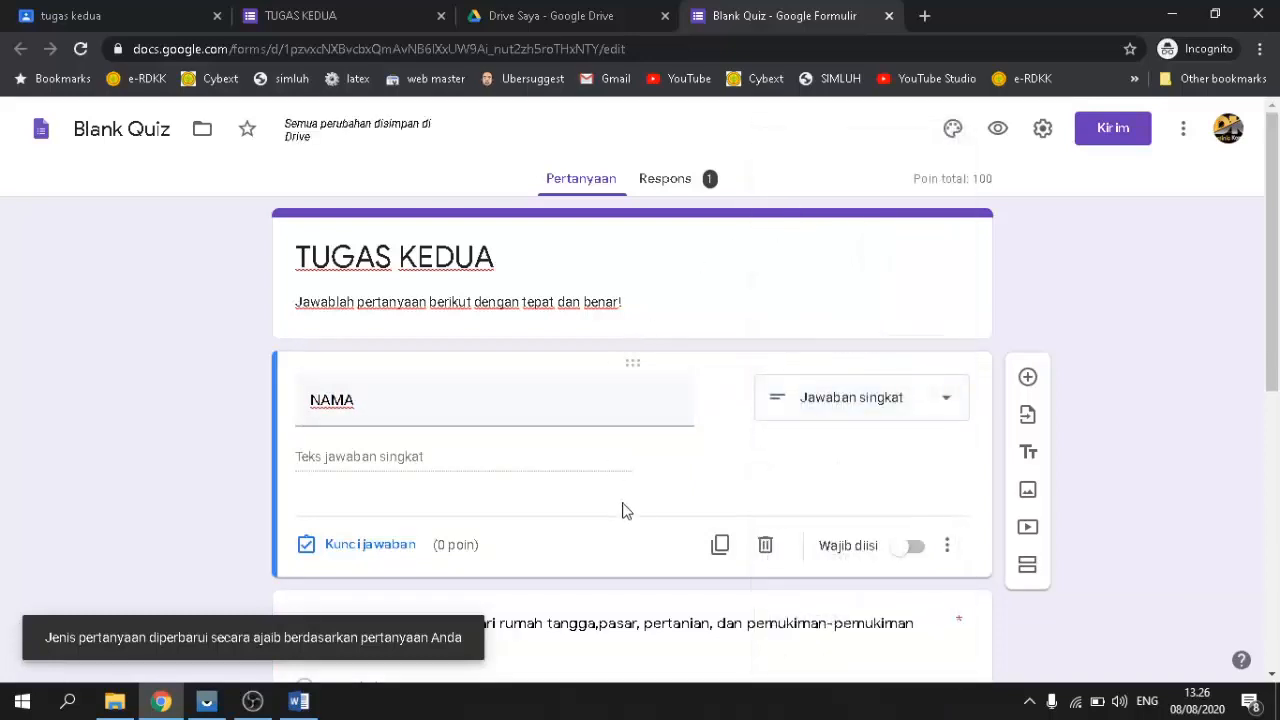
{"action": "left_click", "coordinate": [912, 547]}
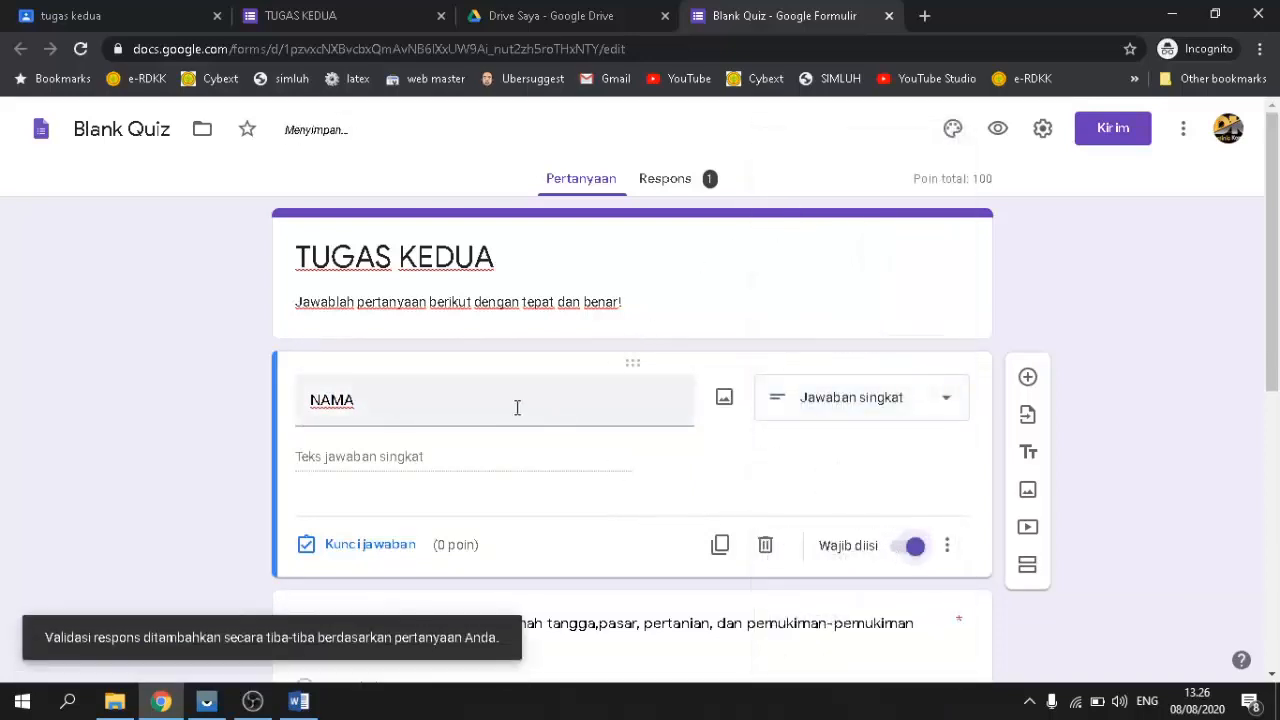
{"action": "scroll", "coordinate": [520, 406], "scroll_direction": "down", "scroll_amount": 1}
{"action": "scroll", "coordinate": [531, 403], "scroll_direction": "up", "scroll_amount": 1}
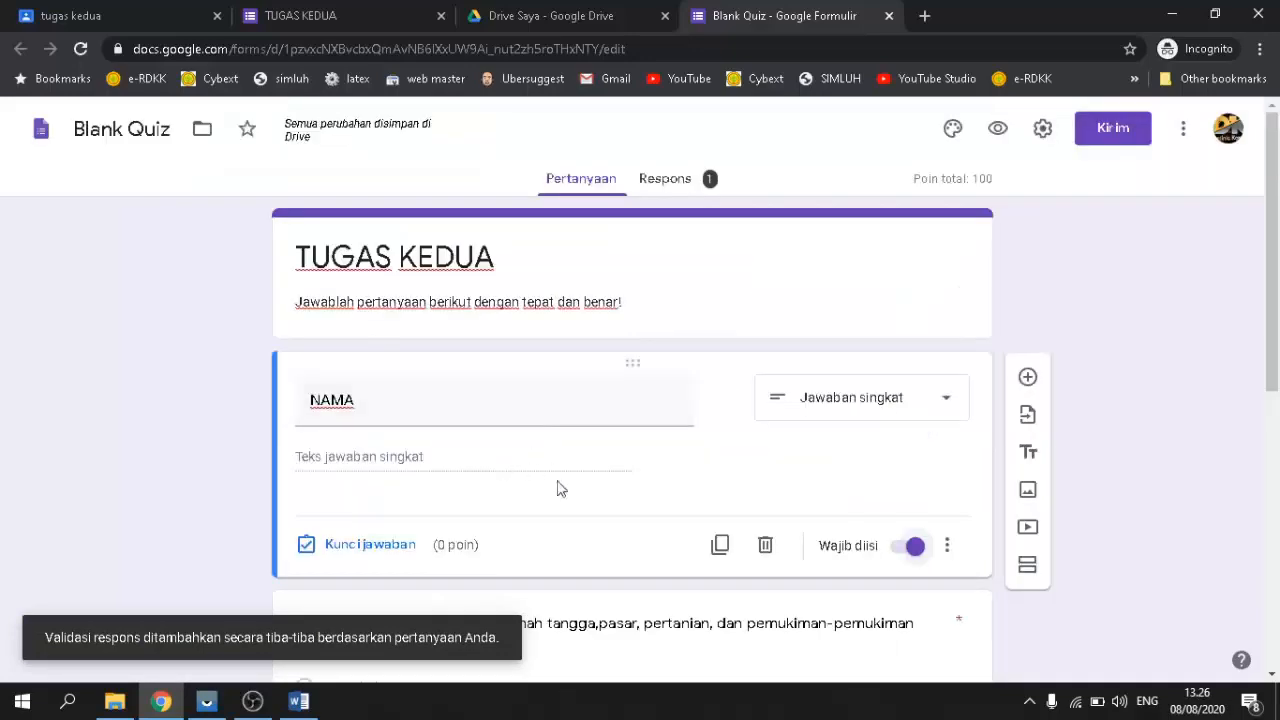
{"action": "left_click", "coordinate": [1025, 380]}
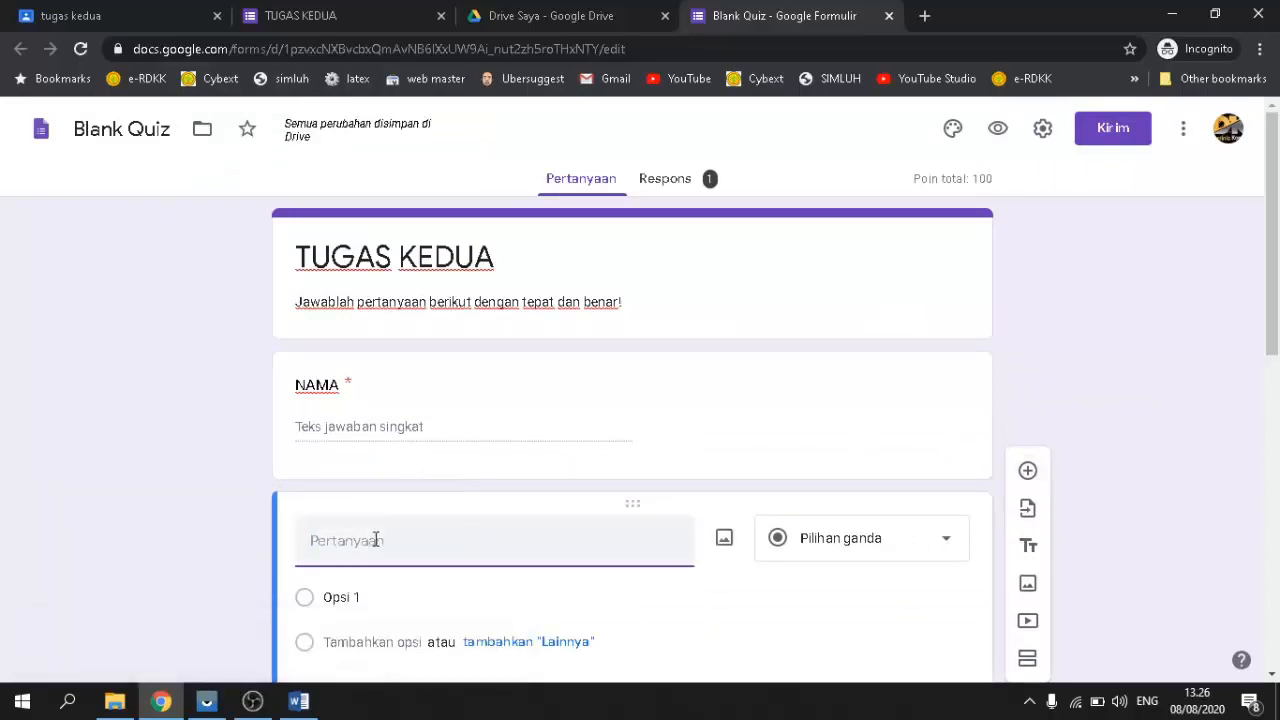
Step: Title the new question NIS and make it required
{"action": "type", "text": "NIS"}
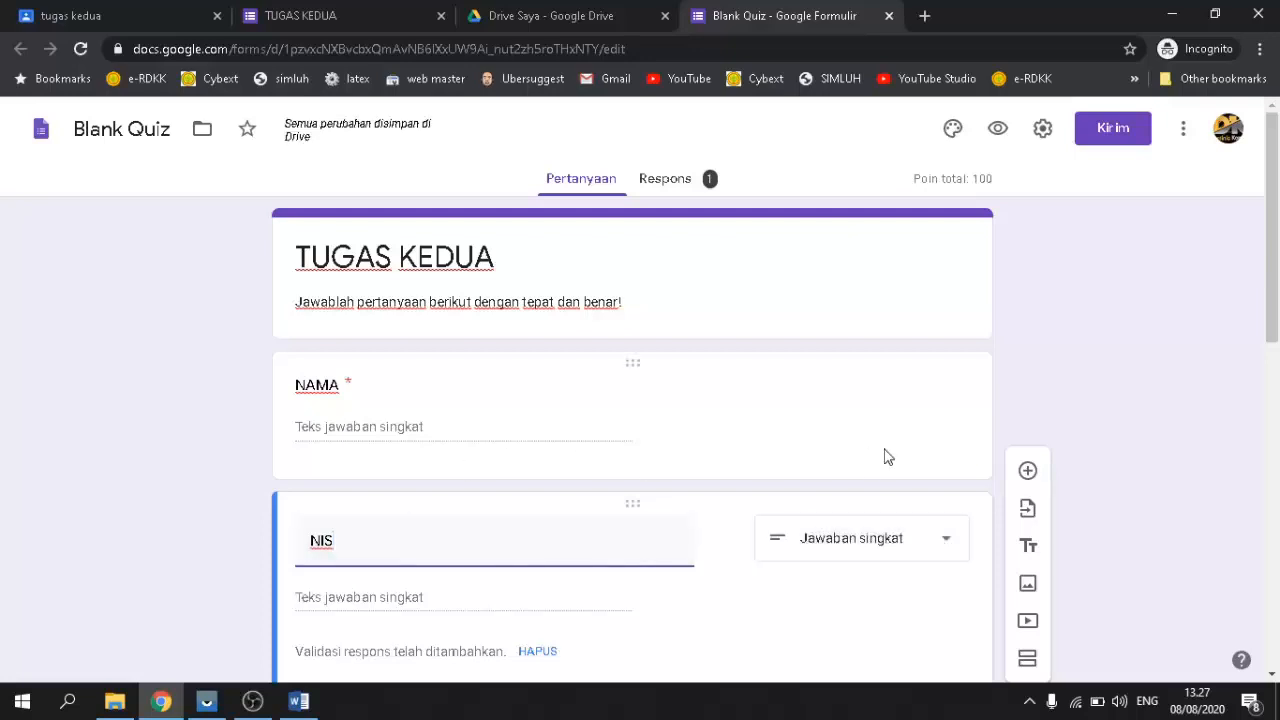
{"action": "scroll", "coordinate": [886, 455], "scroll_direction": "down", "scroll_amount": 3}
{"action": "scroll", "coordinate": [886, 455], "scroll_direction": "up", "scroll_amount": 1}
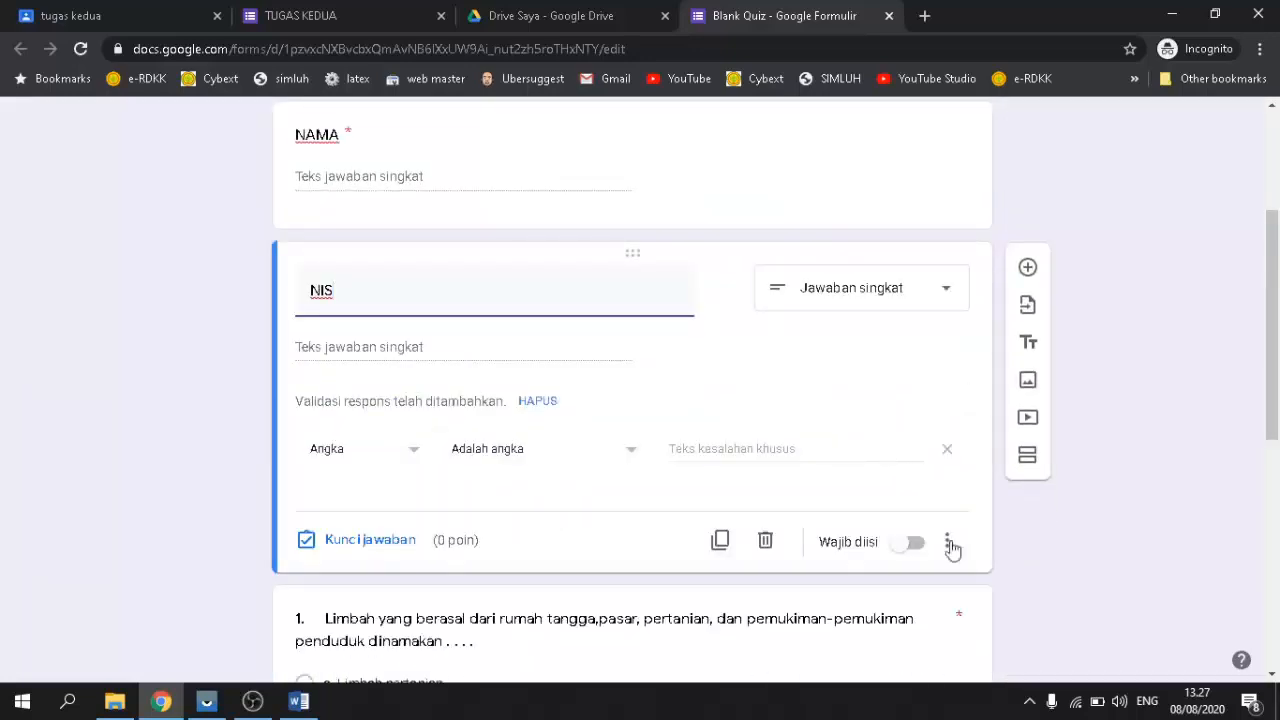
{"action": "left_click", "coordinate": [912, 542]}
{"action": "scroll", "coordinate": [570, 424], "scroll_direction": "up", "scroll_amount": 2}
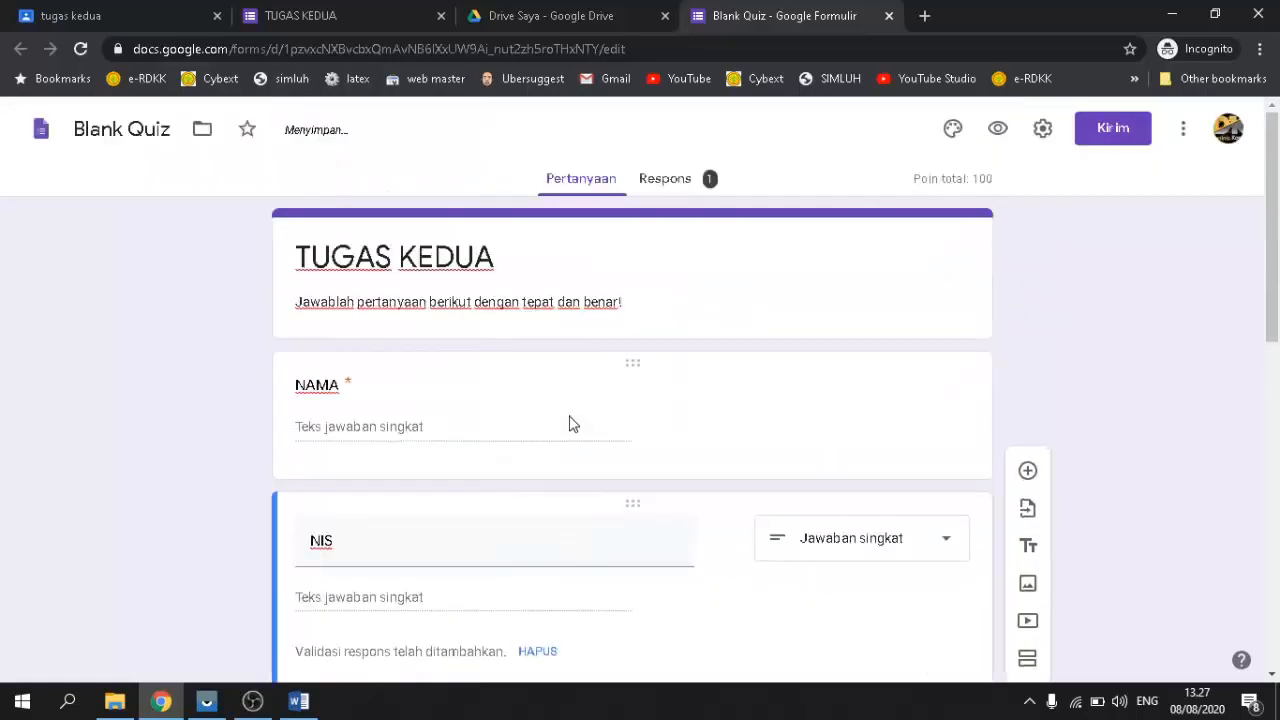
{"action": "scroll", "coordinate": [569, 418], "scroll_direction": "down", "scroll_amount": 2}
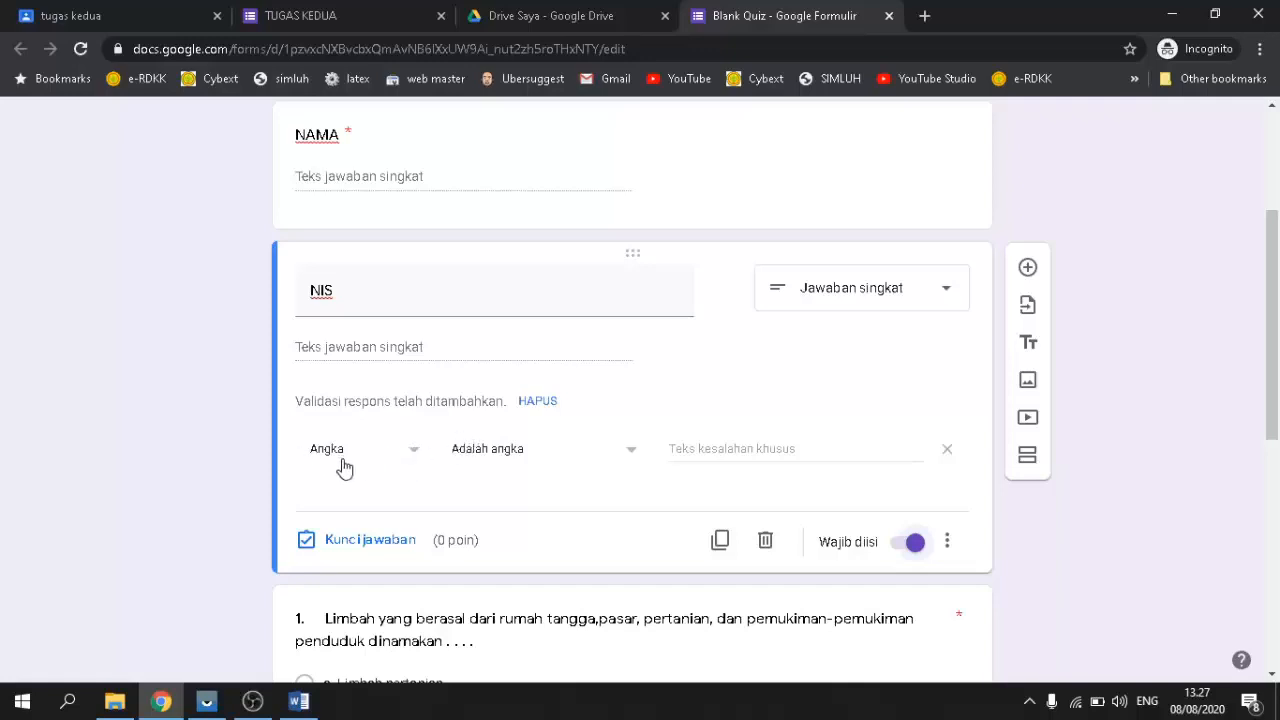
Step: Set the NIS response validation type to Teks
{"action": "left_click", "coordinate": [411, 449]}
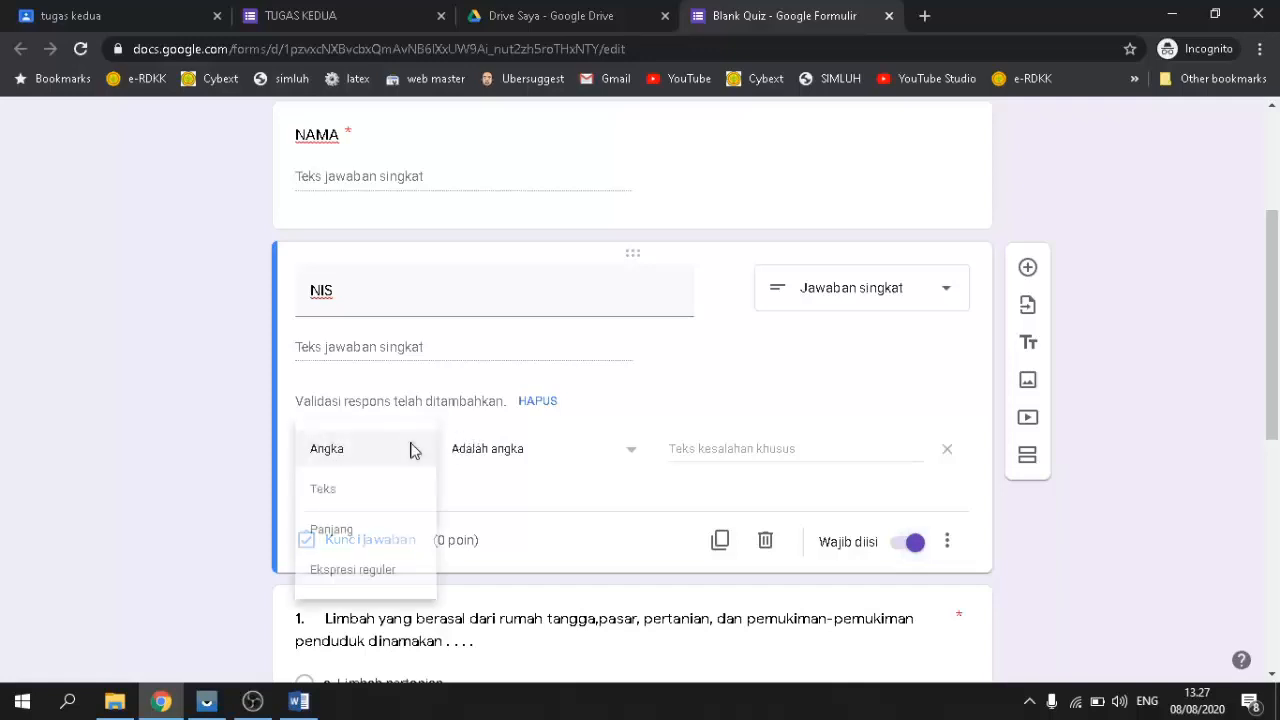
{"action": "left_click", "coordinate": [340, 490]}
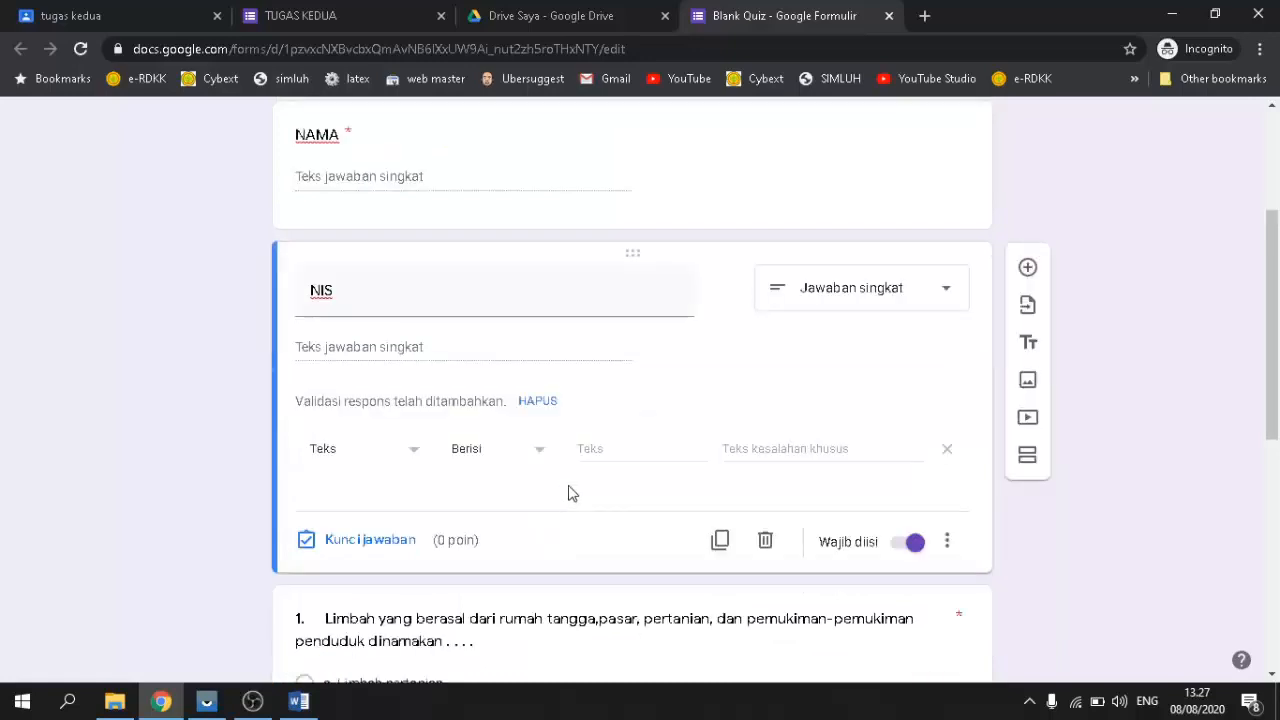
{"action": "scroll", "coordinate": [571, 493], "scroll_direction": "up", "scroll_amount": 1}
Step: Recheck the NAMA and NIS questions, then preview the live quiz in a new tab
{"action": "left_click", "coordinate": [463, 300]}
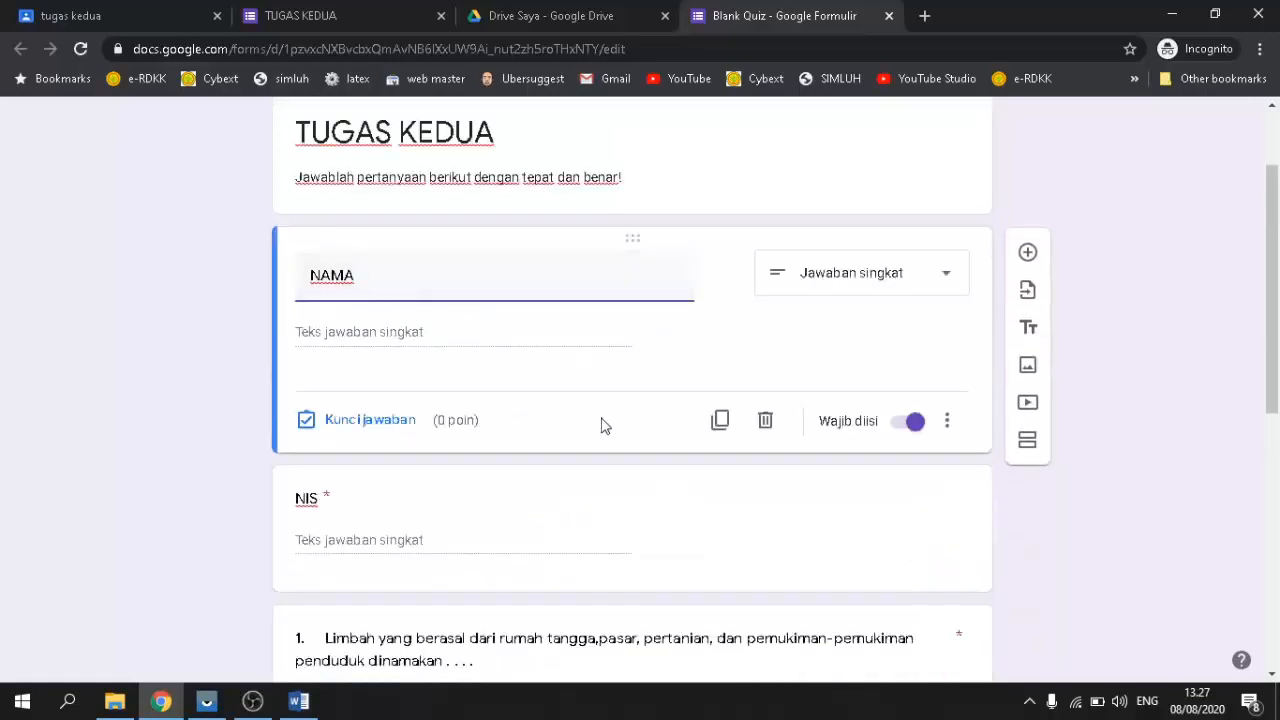
{"action": "scroll", "coordinate": [524, 443], "scroll_direction": "down", "scroll_amount": 3}
{"action": "scroll", "coordinate": [523, 443], "scroll_direction": "up", "scroll_amount": 3}
{"action": "scroll", "coordinate": [523, 443], "scroll_direction": "down", "scroll_amount": 4}
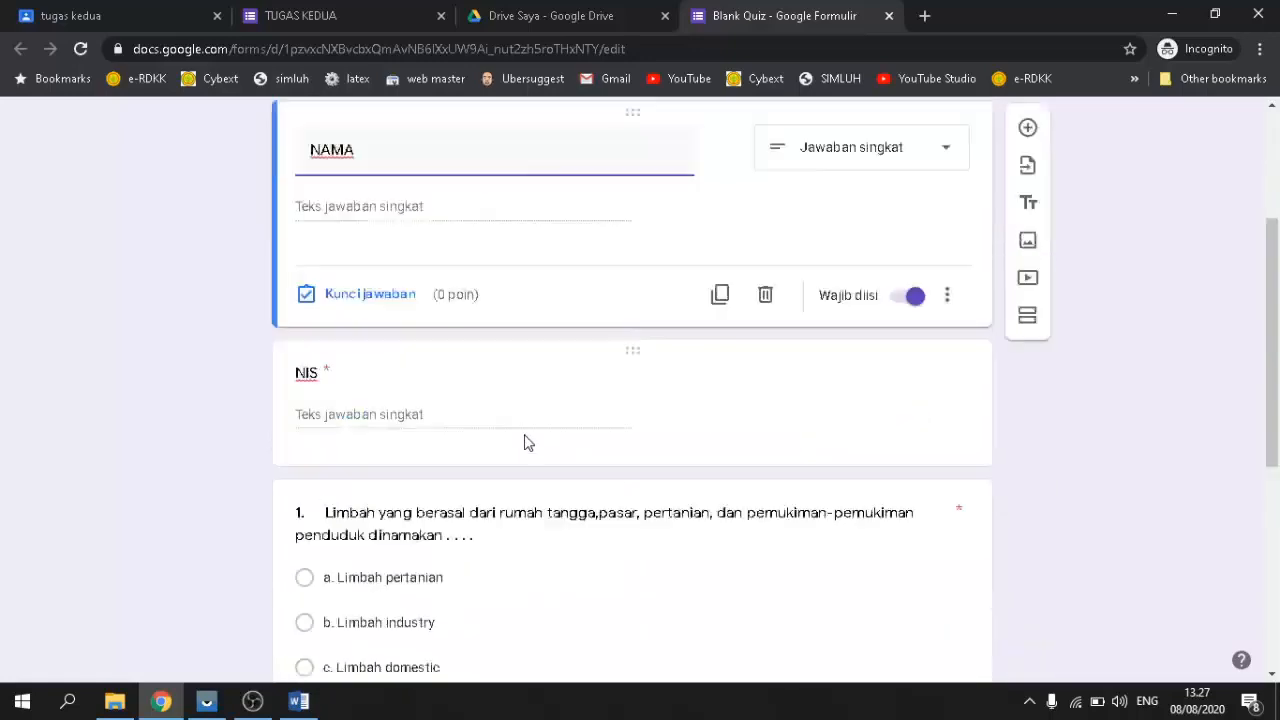
{"action": "scroll", "coordinate": [548, 440], "scroll_direction": "up", "scroll_amount": 3}
{"action": "left_click", "coordinate": [518, 410]}
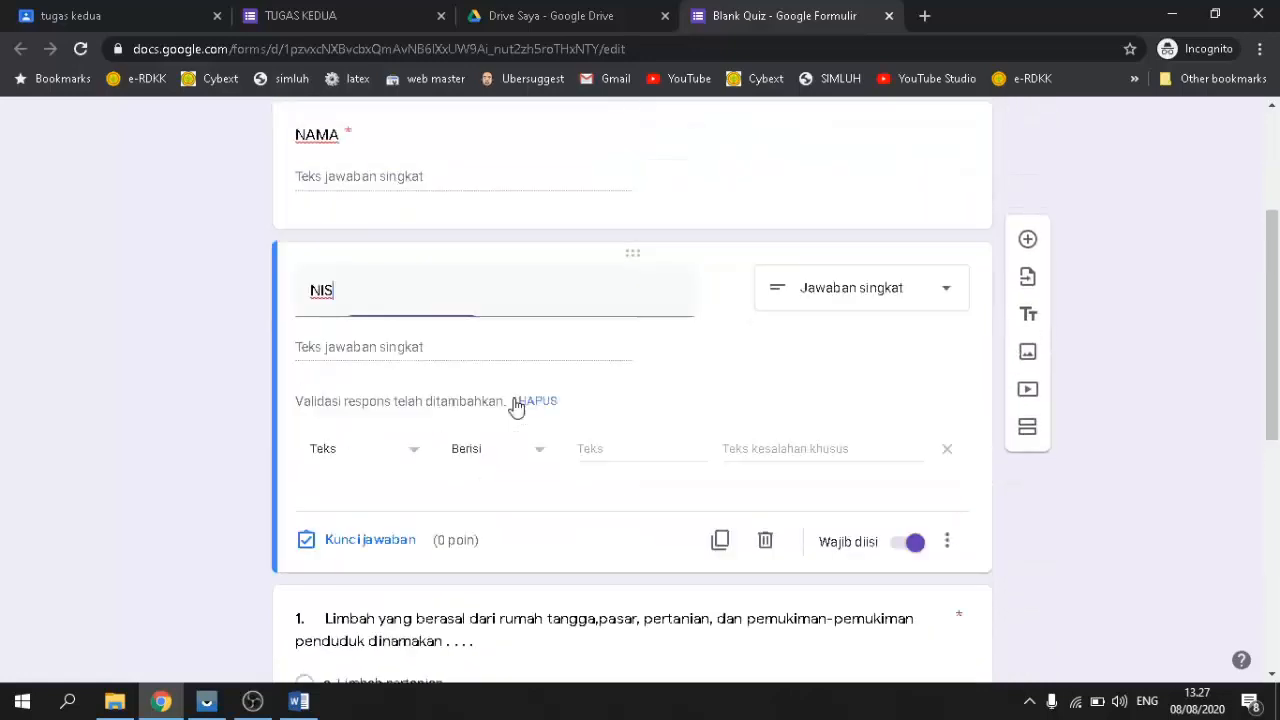
{"action": "scroll", "coordinate": [540, 405], "scroll_direction": "up", "scroll_amount": 3}
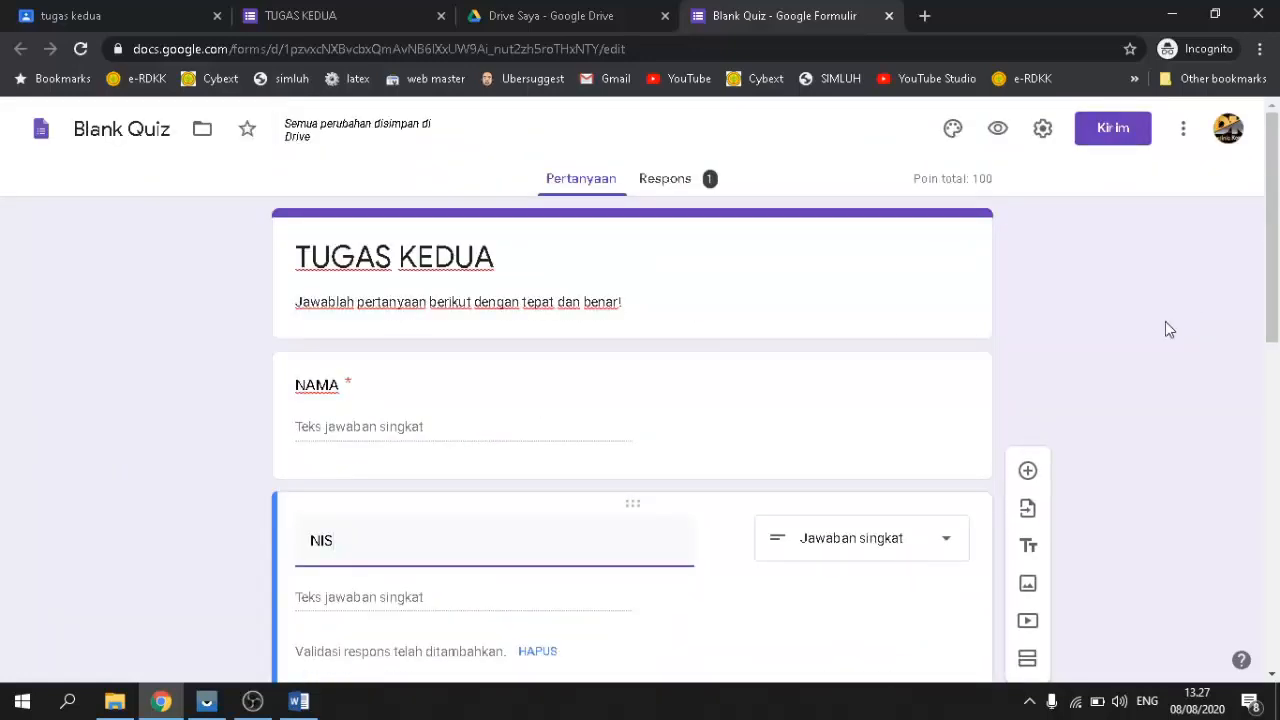
{"action": "left_click", "coordinate": [998, 129]}
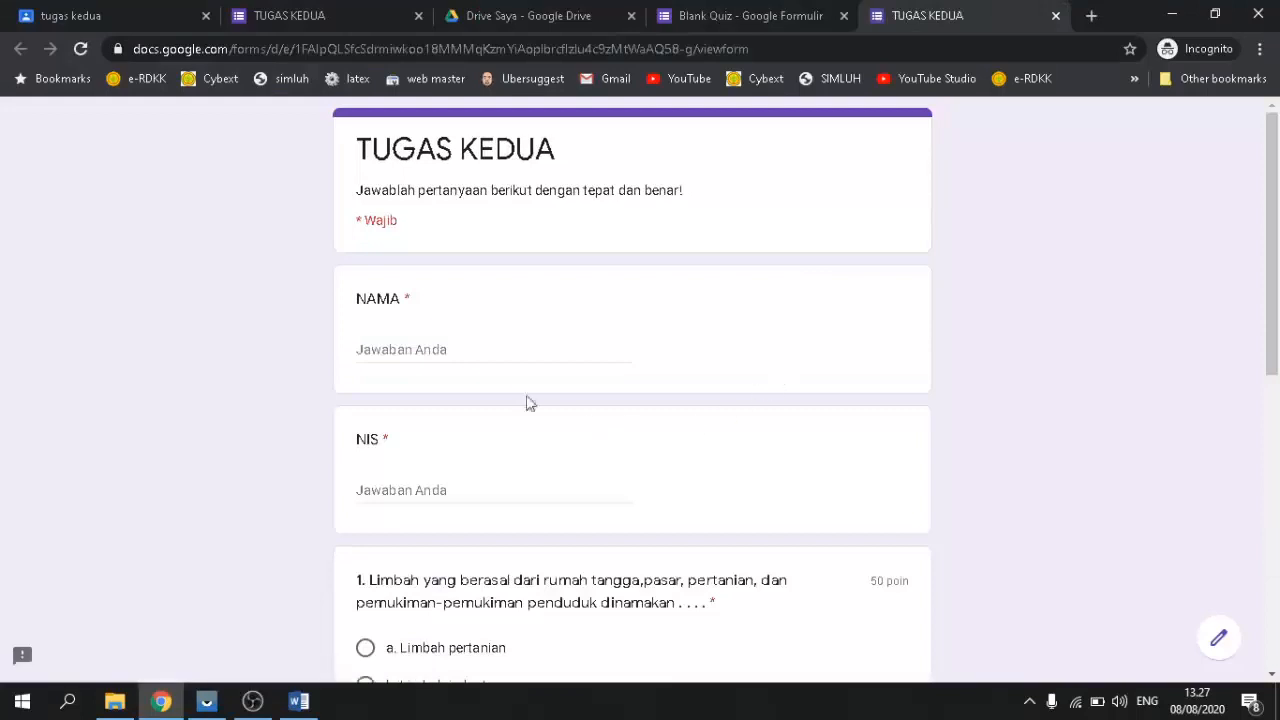
Step: Back in the editor, view the Respons summary showing 1 response at 100/100 points
{"action": "scroll", "coordinate": [514, 391], "scroll_direction": "down", "scroll_amount": 4}
{"action": "scroll", "coordinate": [514, 383], "scroll_direction": "up", "scroll_amount": 4}
{"action": "left_click", "coordinate": [720, 17]}
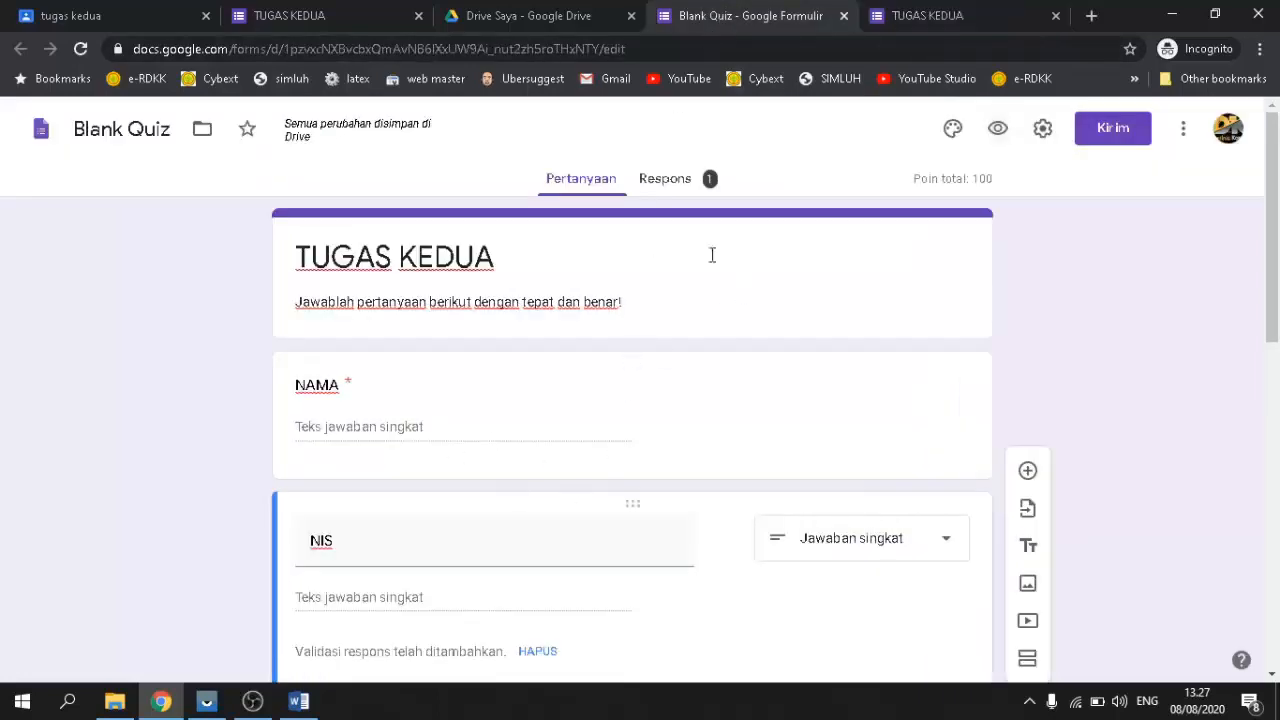
{"action": "left_click", "coordinate": [653, 182]}
{"action": "scroll", "coordinate": [738, 521], "scroll_direction": "down", "scroll_amount": 1}
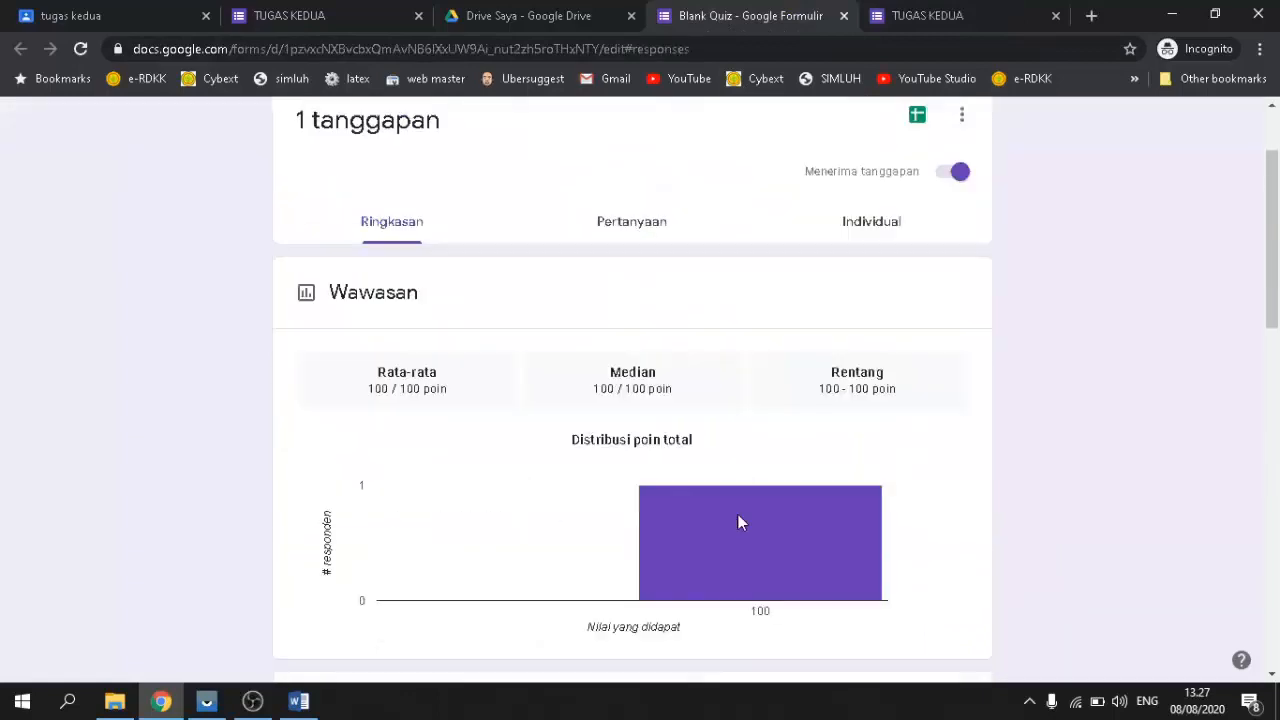
{"action": "scroll", "coordinate": [637, 426], "scroll_direction": "up", "scroll_amount": 1}
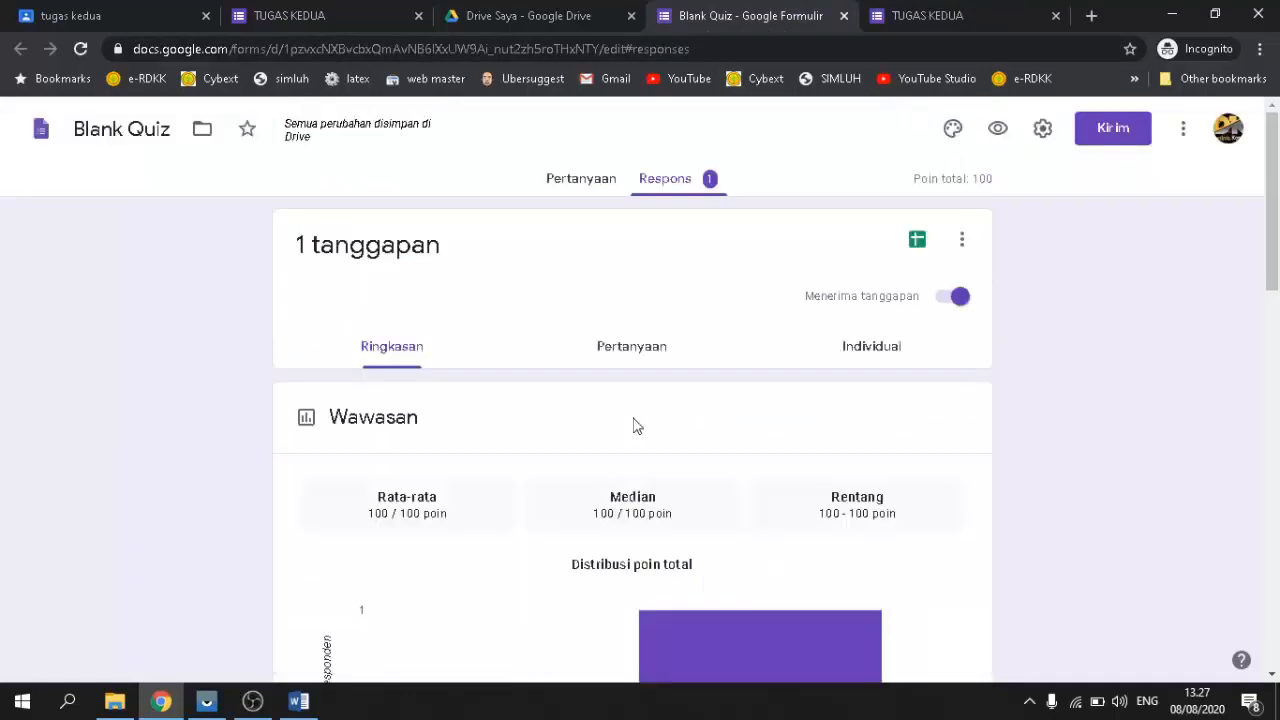
{"action": "left_click", "coordinate": [588, 186]}
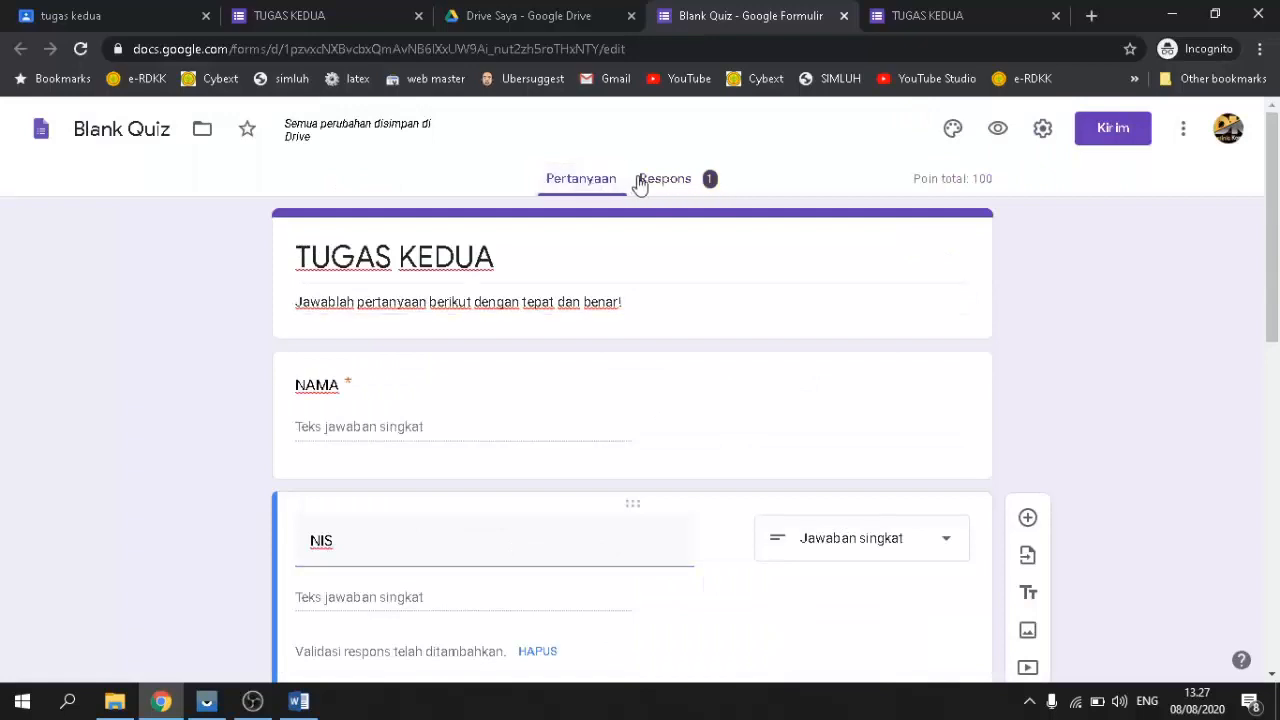
{"action": "left_click", "coordinate": [675, 186]}
{"action": "left_click", "coordinate": [565, 186]}
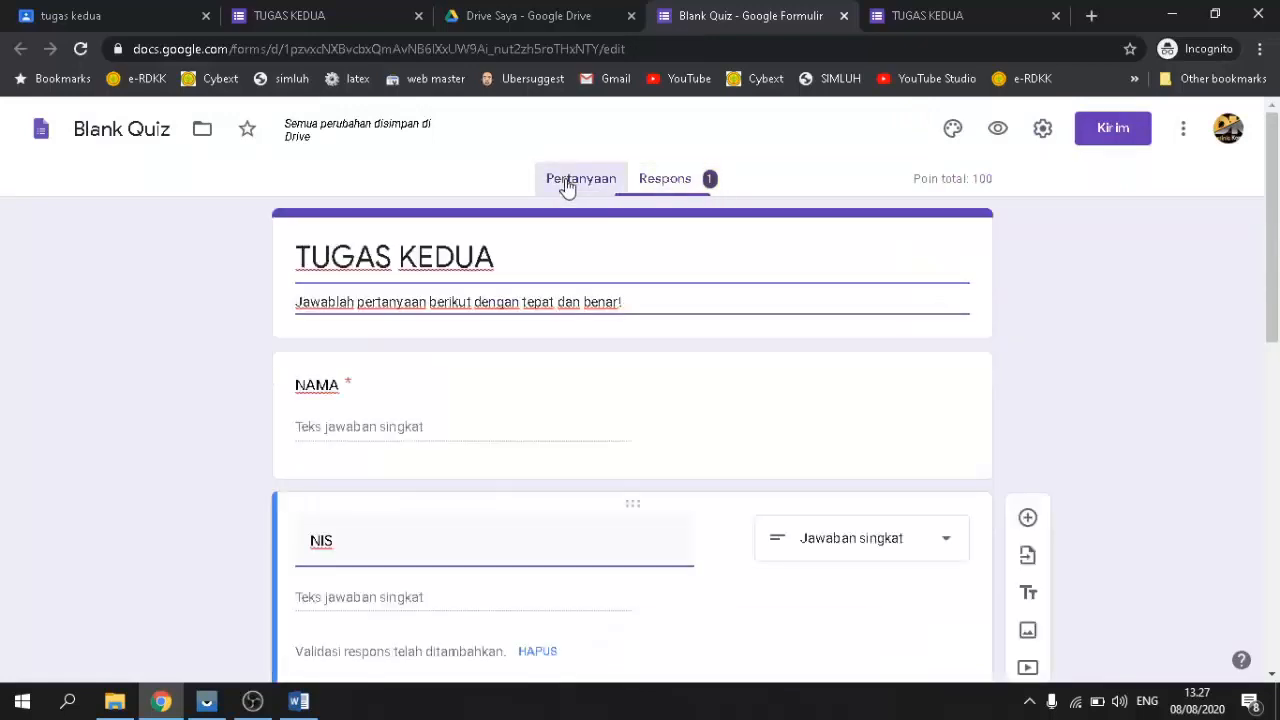
{"action": "left_click", "coordinate": [670, 186]}
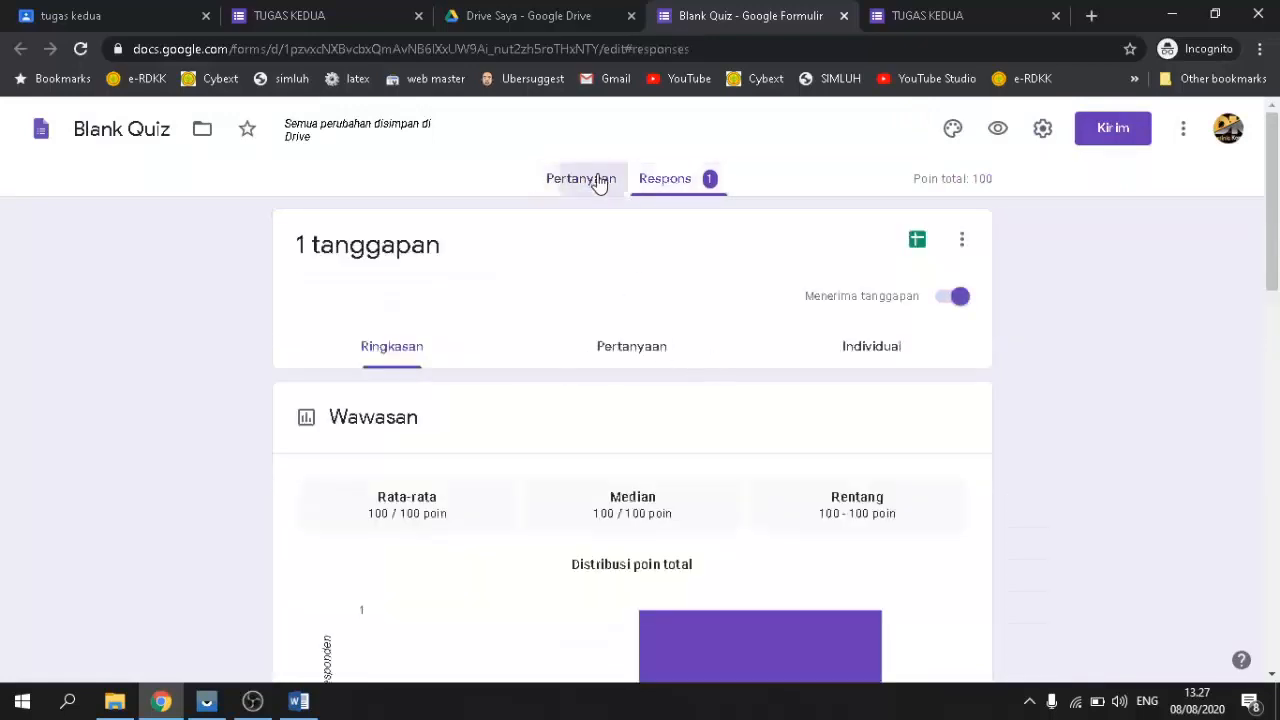
{"action": "left_click", "coordinate": [597, 180]}
Step: Check the response summary once more, then go back to the Pertanyaan questions
{"action": "scroll", "coordinate": [400, 305], "scroll_direction": "down", "scroll_amount": 1}
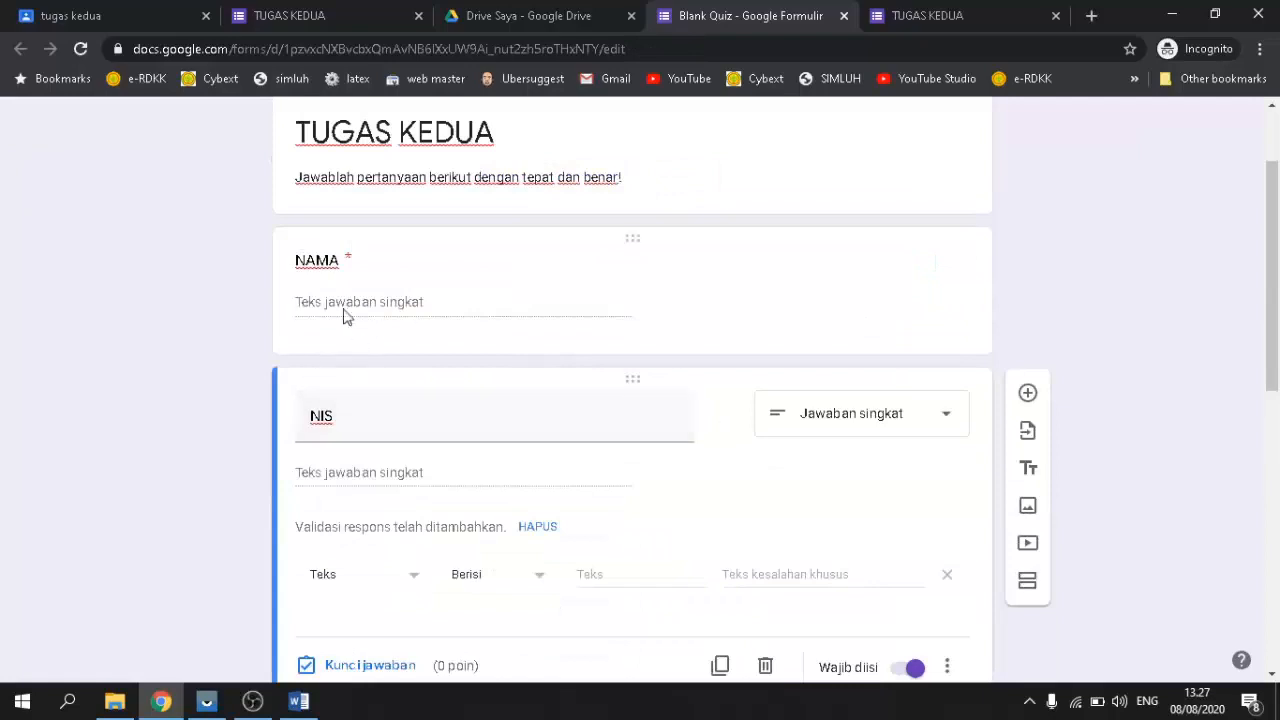
{"action": "scroll", "coordinate": [350, 380], "scroll_direction": "down", "scroll_amount": 1}
{"action": "scroll", "coordinate": [355, 426], "scroll_direction": "up", "scroll_amount": 1}
{"action": "scroll", "coordinate": [616, 481], "scroll_direction": "down", "scroll_amount": 3}
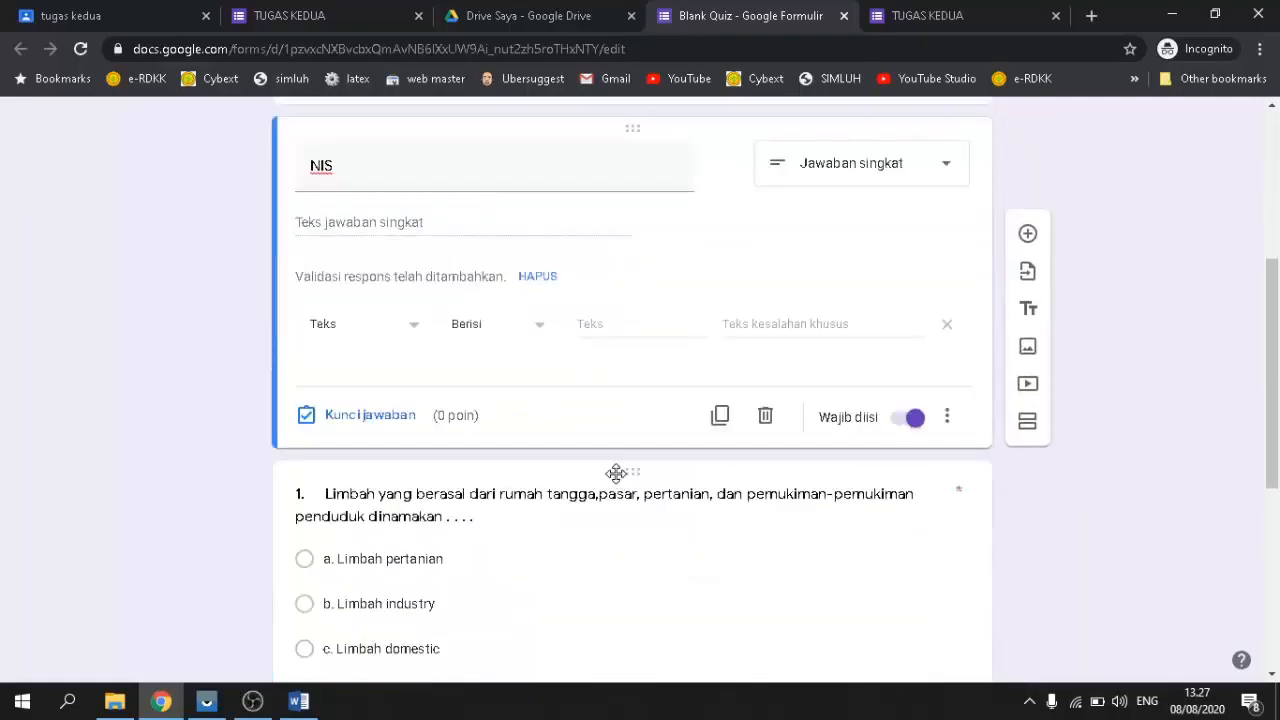
{"action": "scroll", "coordinate": [800, 474], "scroll_direction": "up", "scroll_amount": 4}
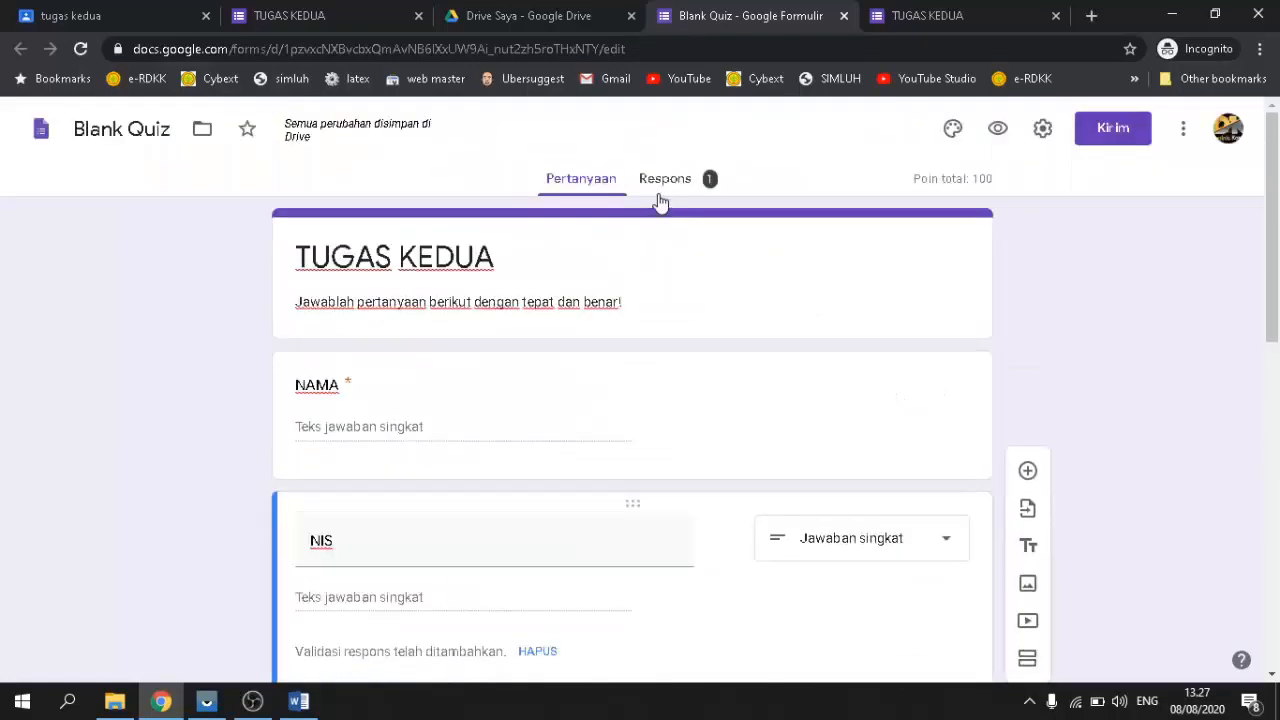
{"action": "left_click", "coordinate": [663, 182]}
{"action": "scroll", "coordinate": [615, 515], "scroll_direction": "down", "scroll_amount": 1}
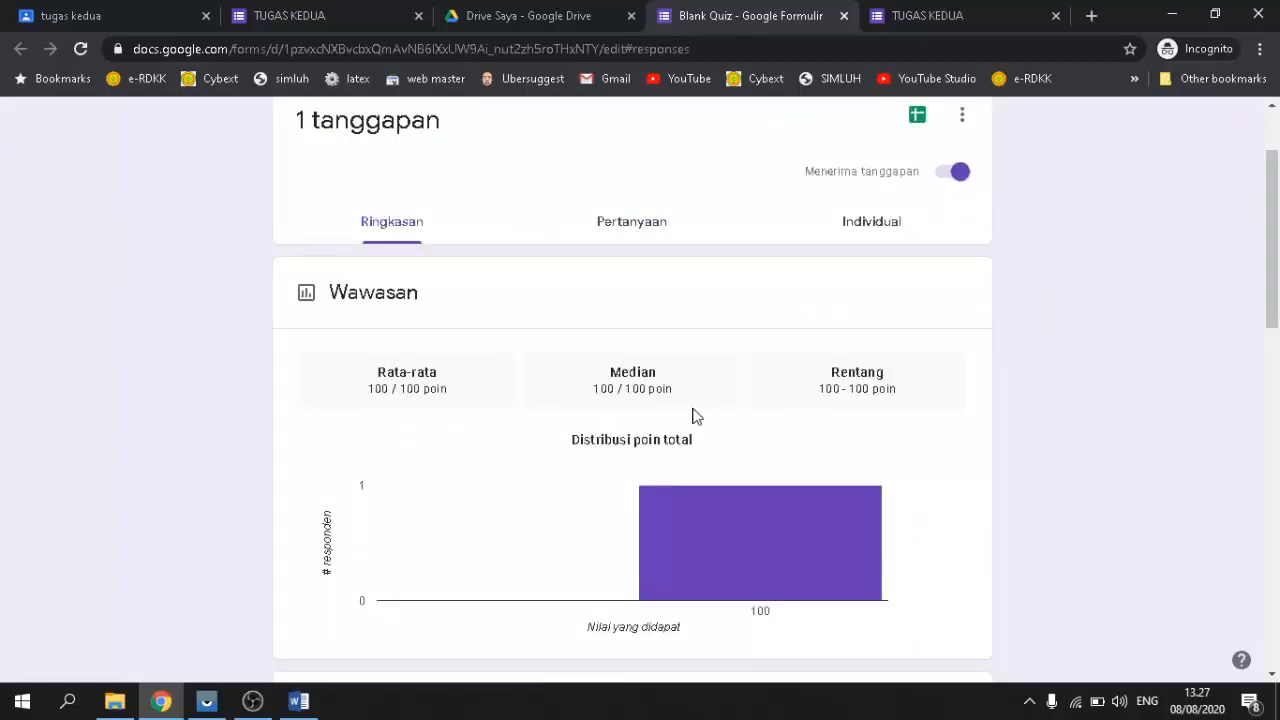
{"action": "scroll", "coordinate": [697, 417], "scroll_direction": "up", "scroll_amount": 1}
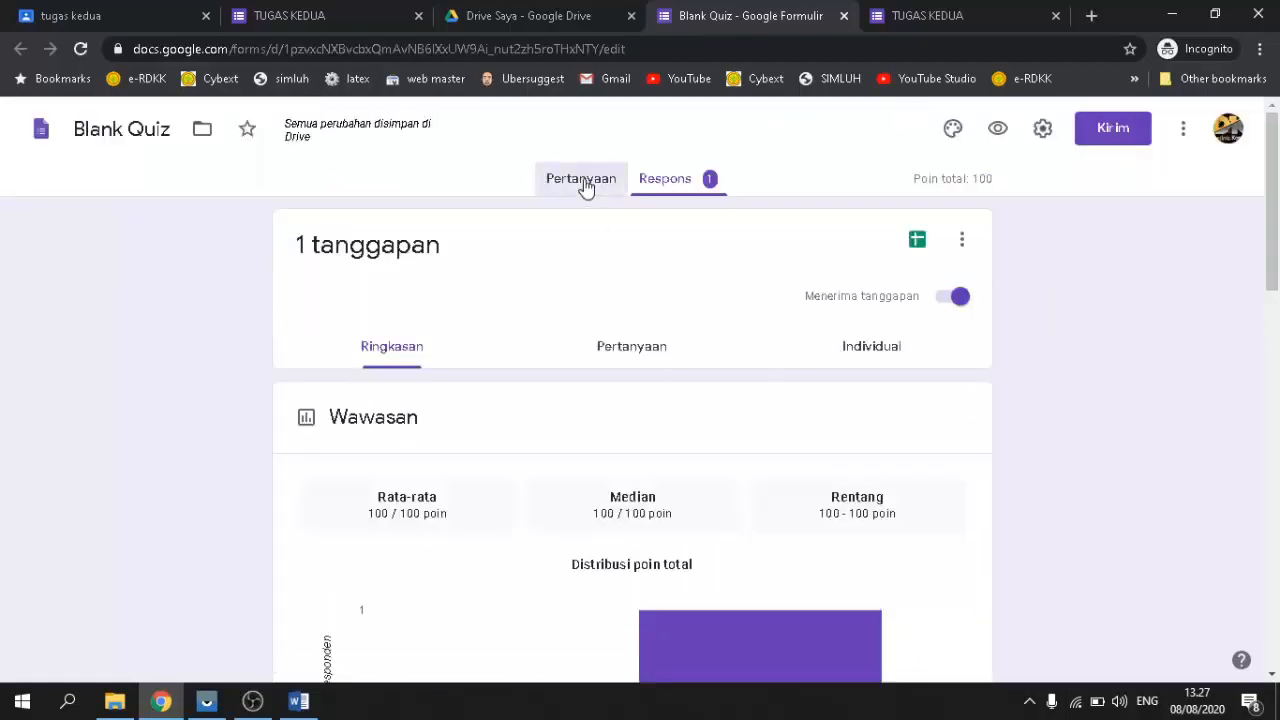
{"action": "left_click", "coordinate": [586, 186]}
Step: Select the NIS question title text
{"action": "scroll", "coordinate": [543, 449], "scroll_direction": "down", "scroll_amount": 2}
{"action": "scroll", "coordinate": [543, 441], "scroll_direction": "up", "scroll_amount": 1}
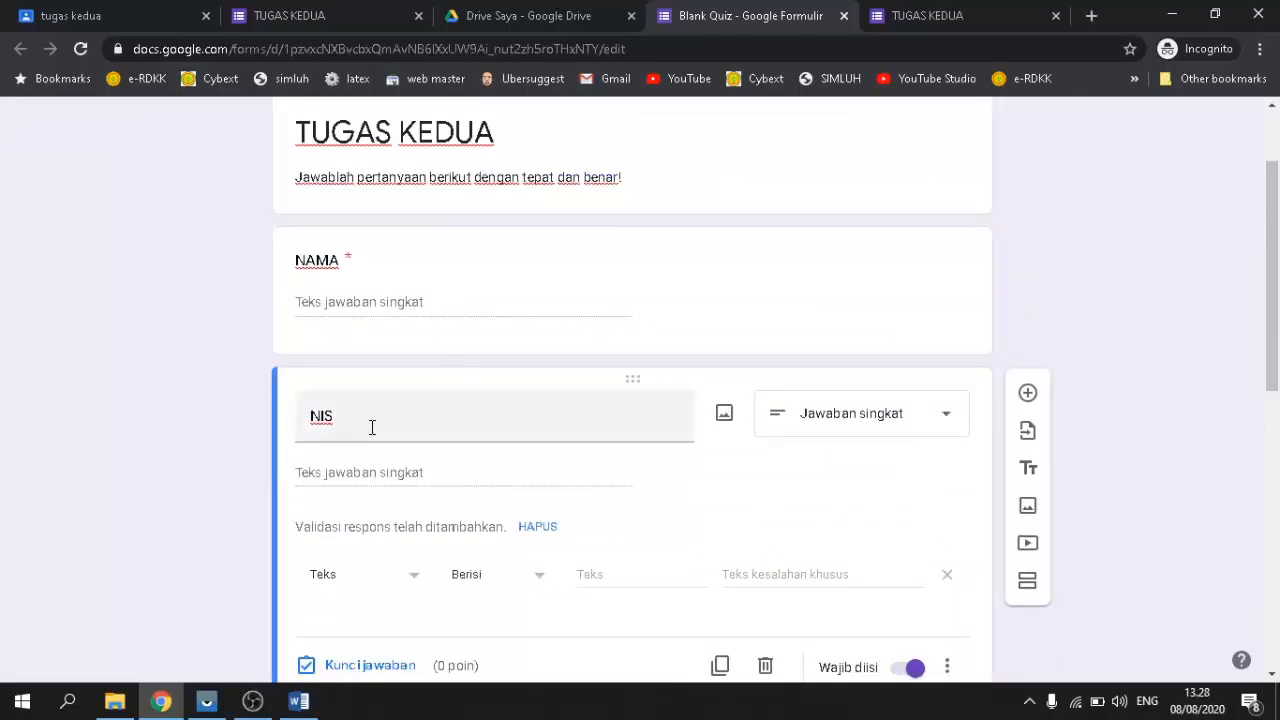
{"action": "double_click", "coordinate": [371, 428]}
{"action": "scroll", "coordinate": [630, 445], "scroll_direction": "down", "scroll_amount": 2}
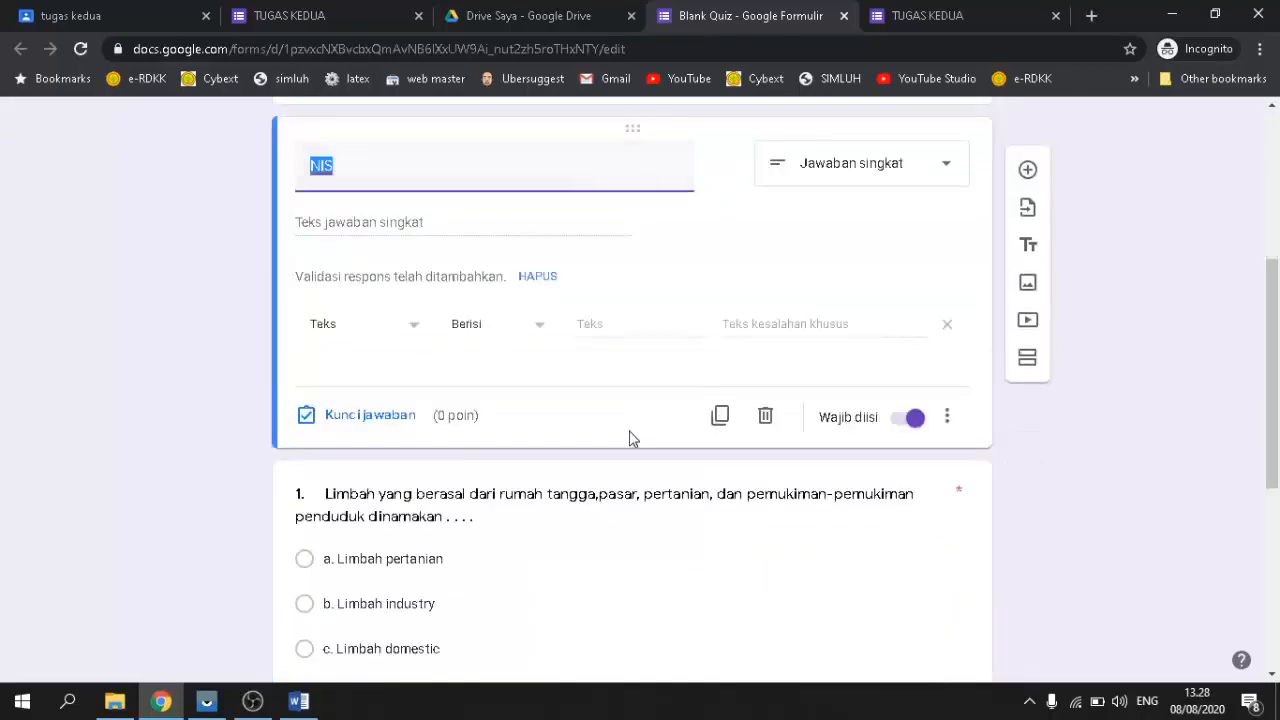
{"action": "scroll", "coordinate": [630, 440], "scroll_direction": "up", "scroll_amount": 3}
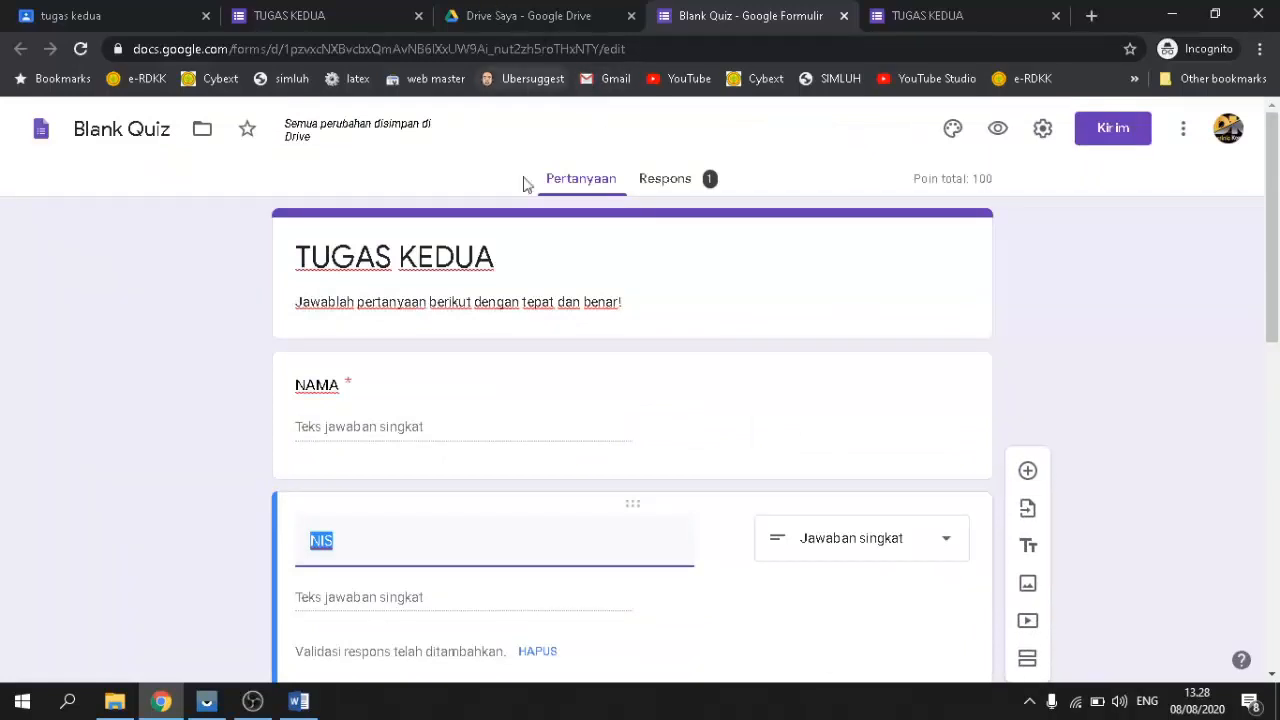
{"action": "mouse_move", "coordinate": [252, 701]}
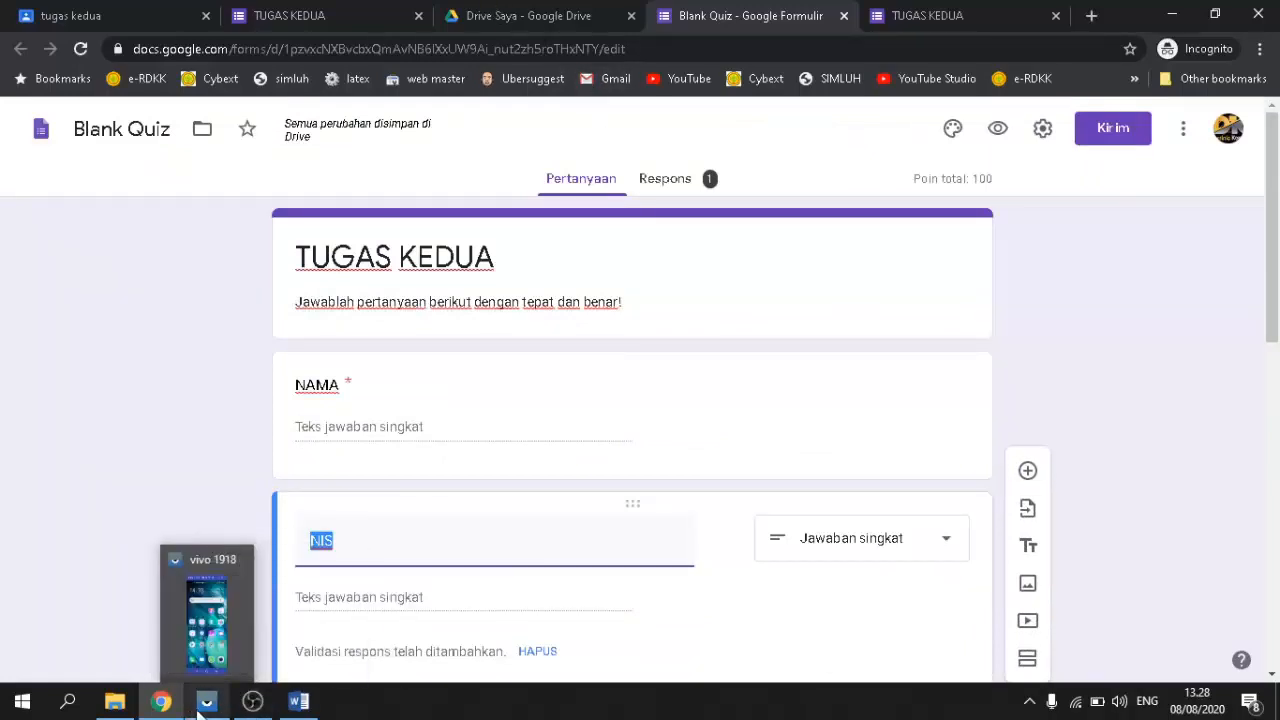
{"action": "left_click", "coordinate": [206, 701]}
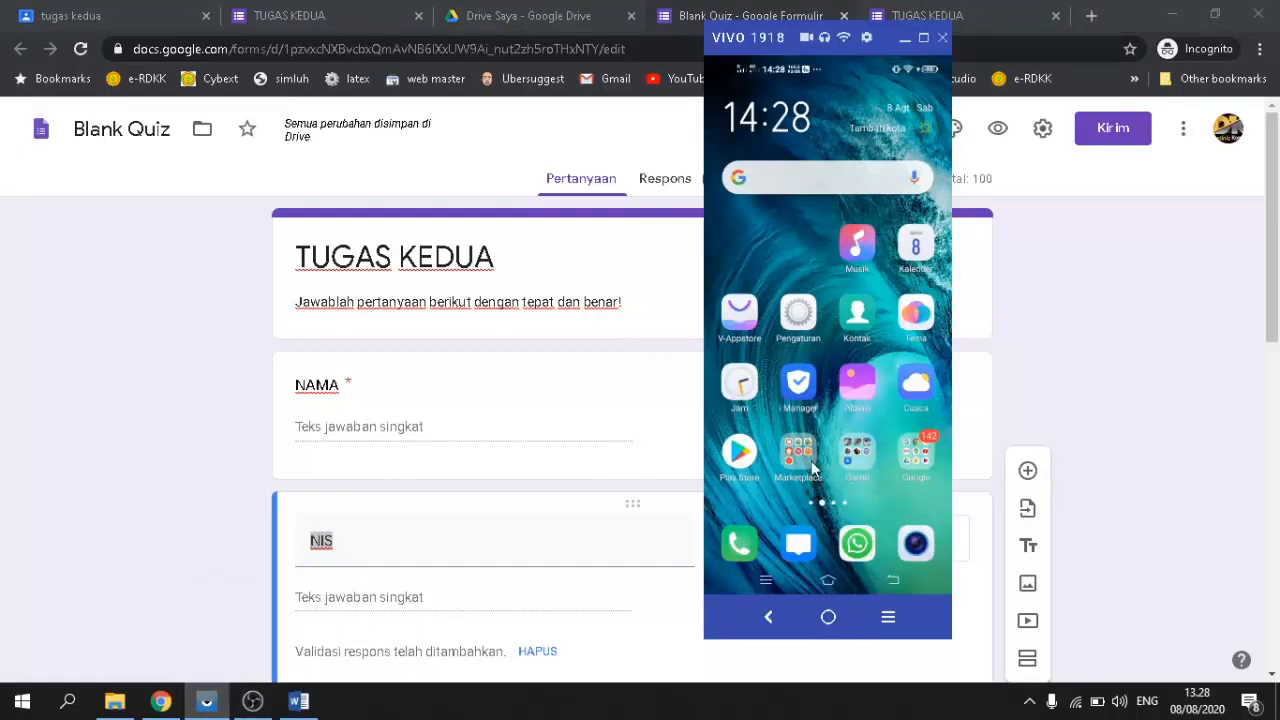
{"action": "left_click", "coordinate": [936, 455]}
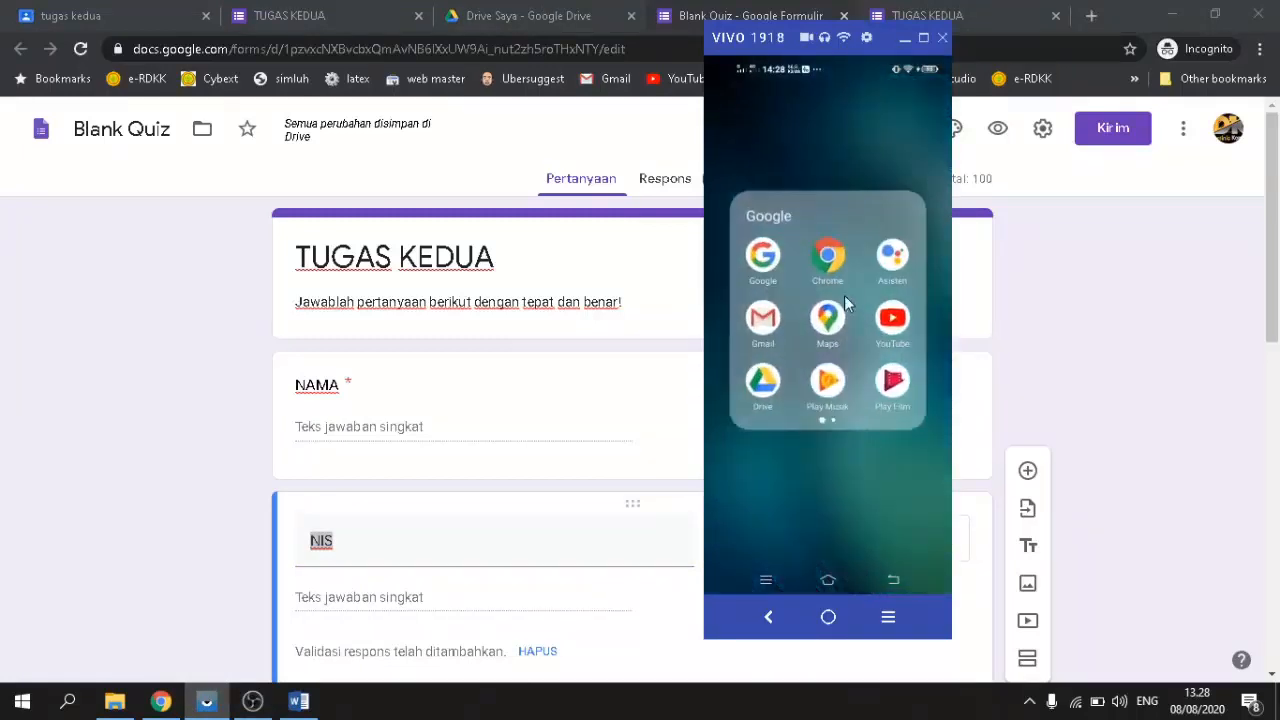
{"action": "left_click", "coordinate": [828, 256]}
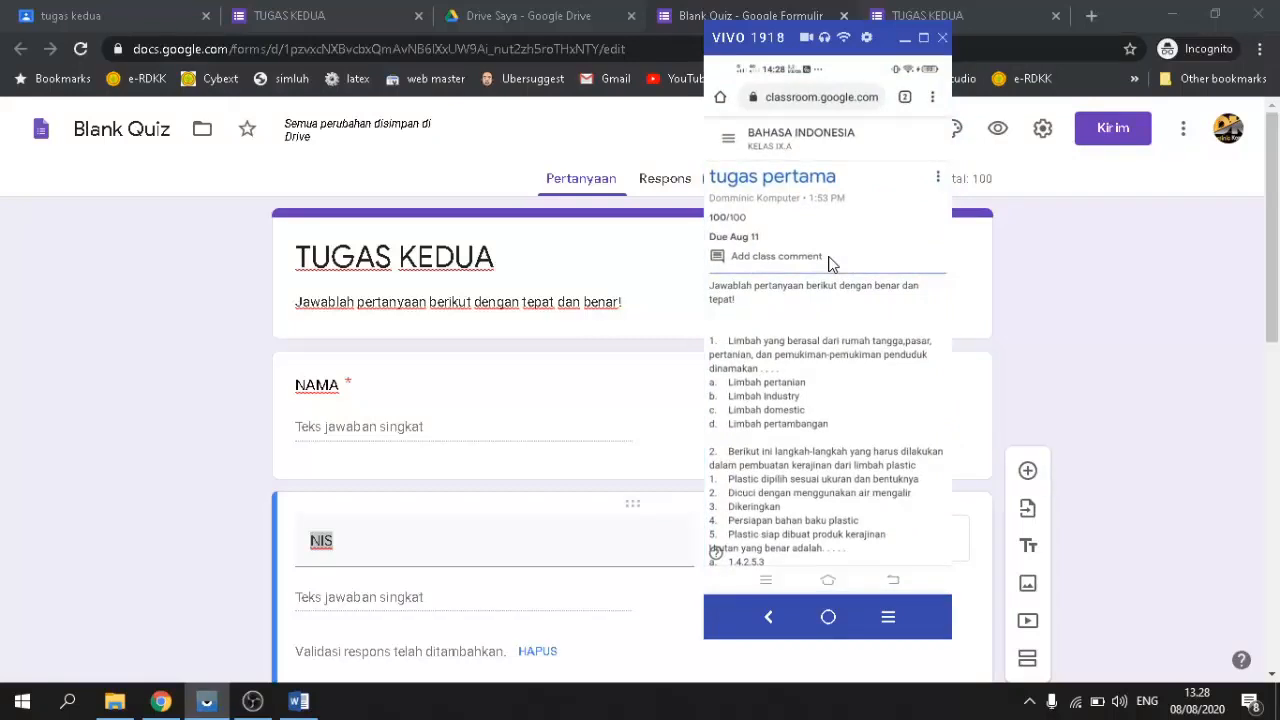
{"action": "scroll", "coordinate": [828, 263], "scroll_direction": "down", "scroll_amount": 10}
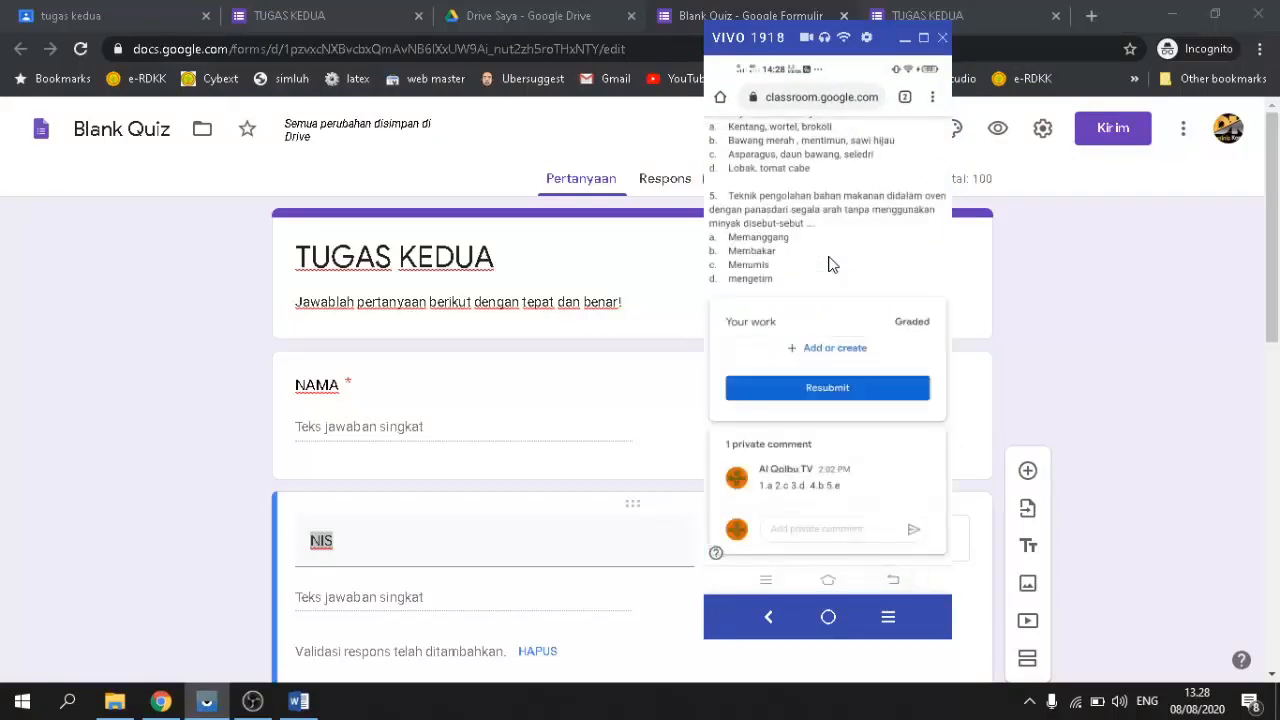
{"action": "right_click", "coordinate": [828, 264]}
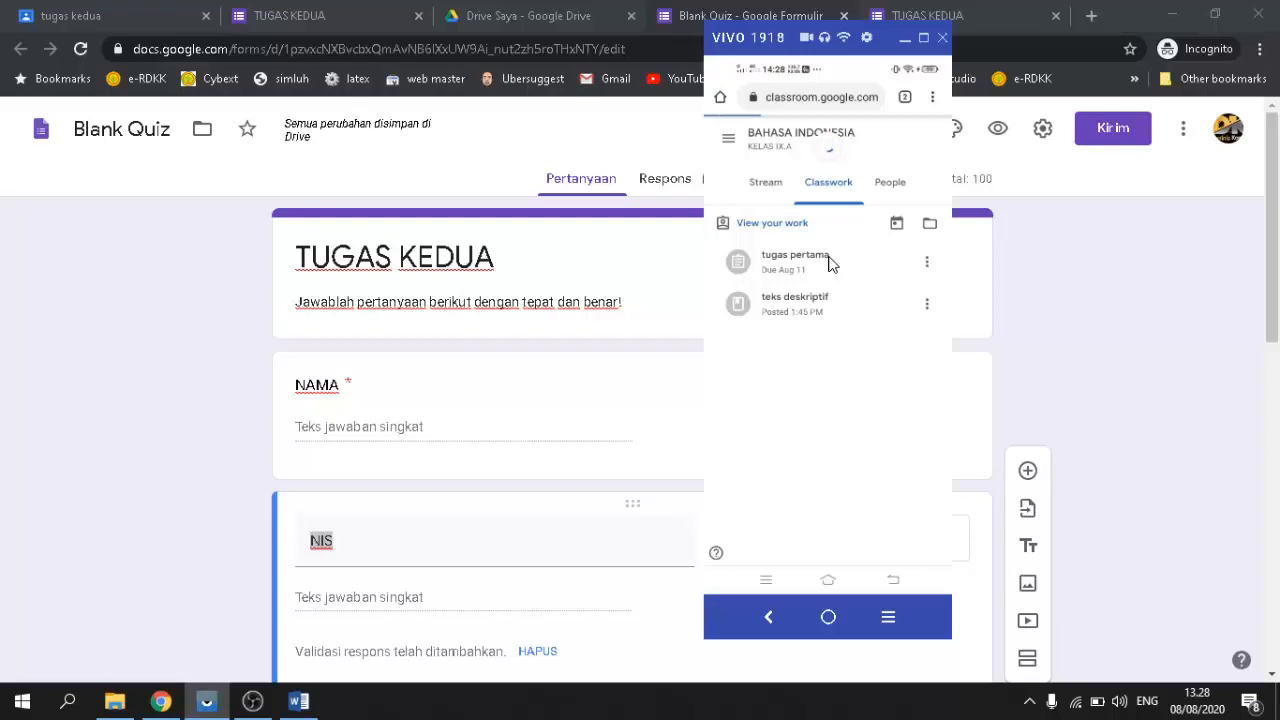
{"action": "left_click", "coordinate": [1172, 15]}
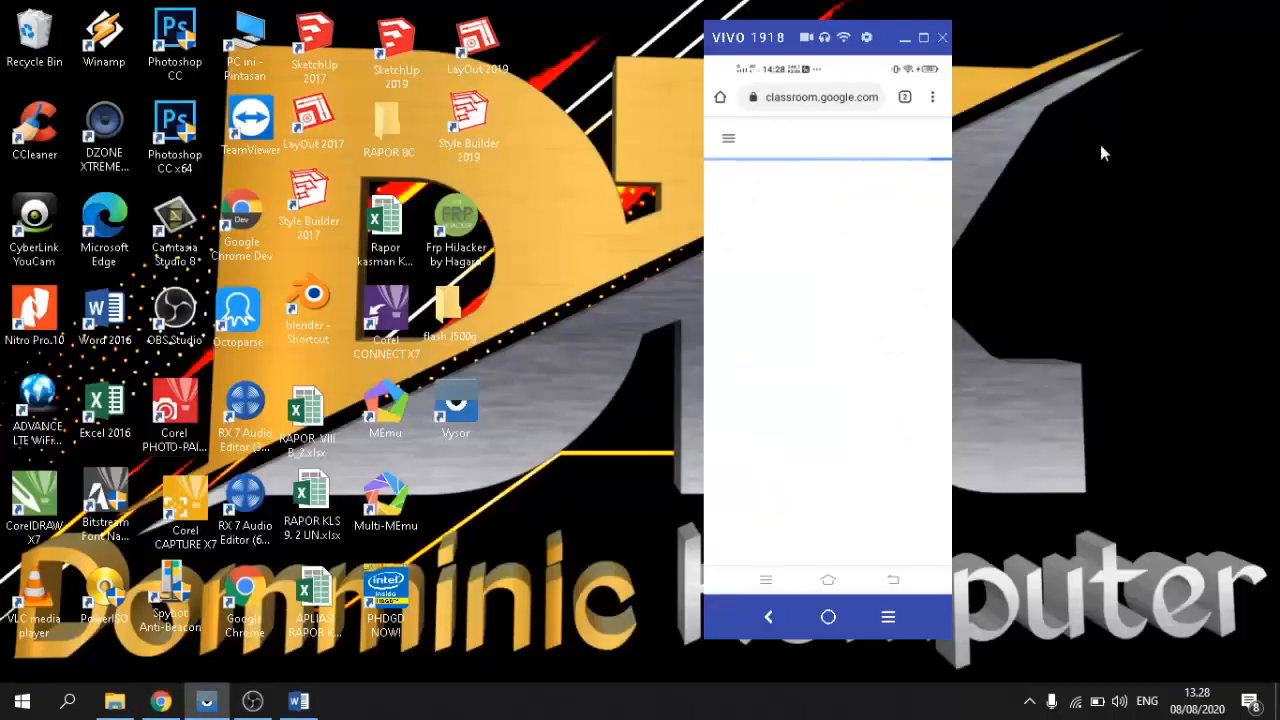
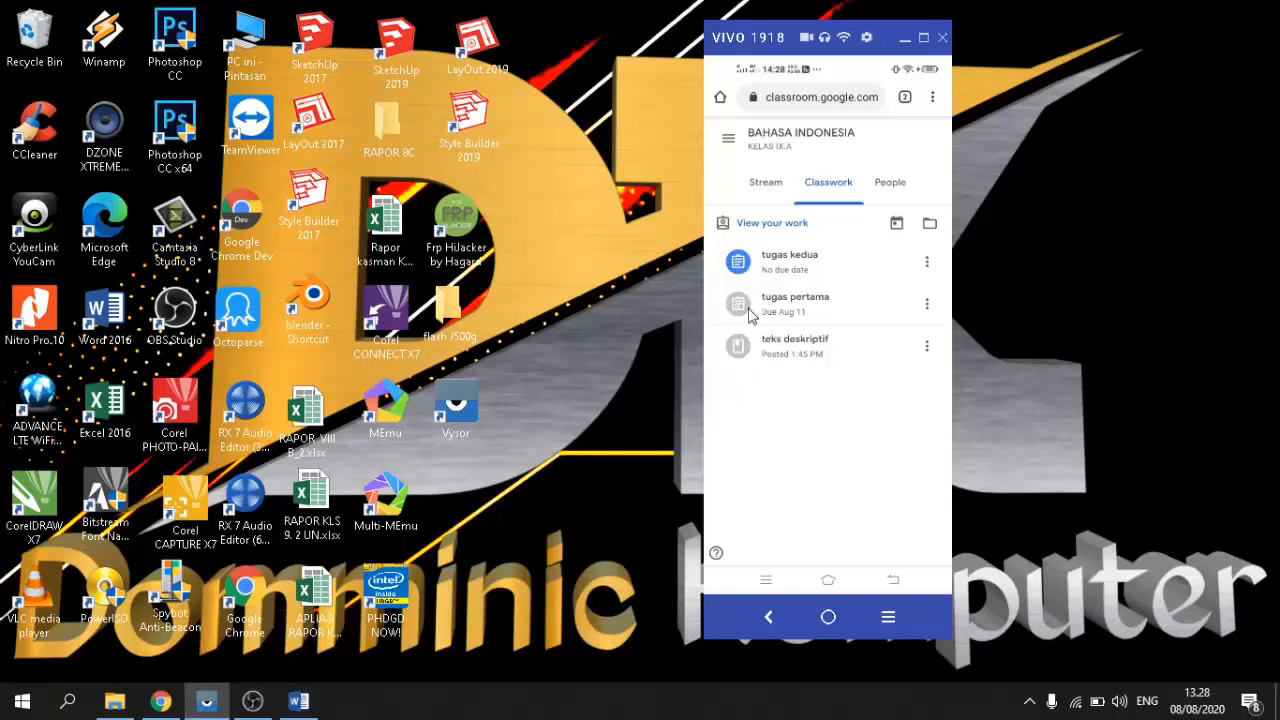
Step: Open the 'tugas kedua' assignment in Classroom and its attached TUGAS KEDUA quiz form
{"action": "left_click", "coordinate": [785, 265]}
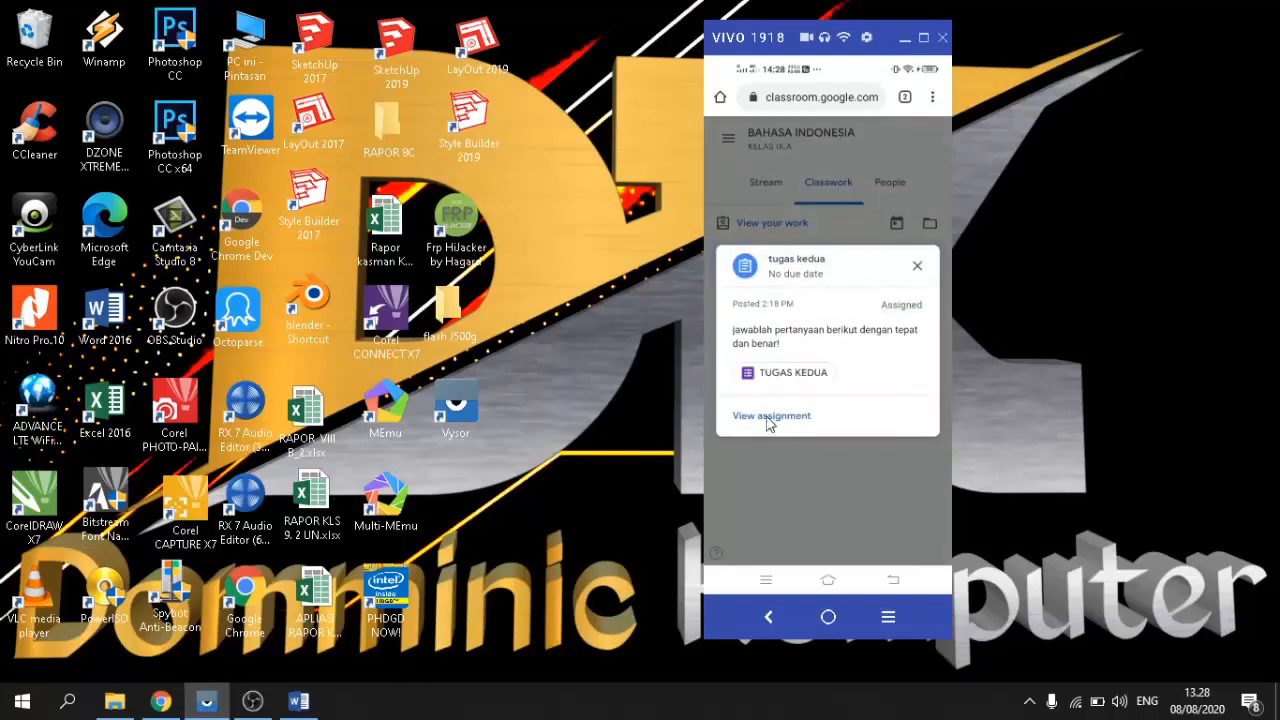
{"action": "left_click", "coordinate": [768, 418]}
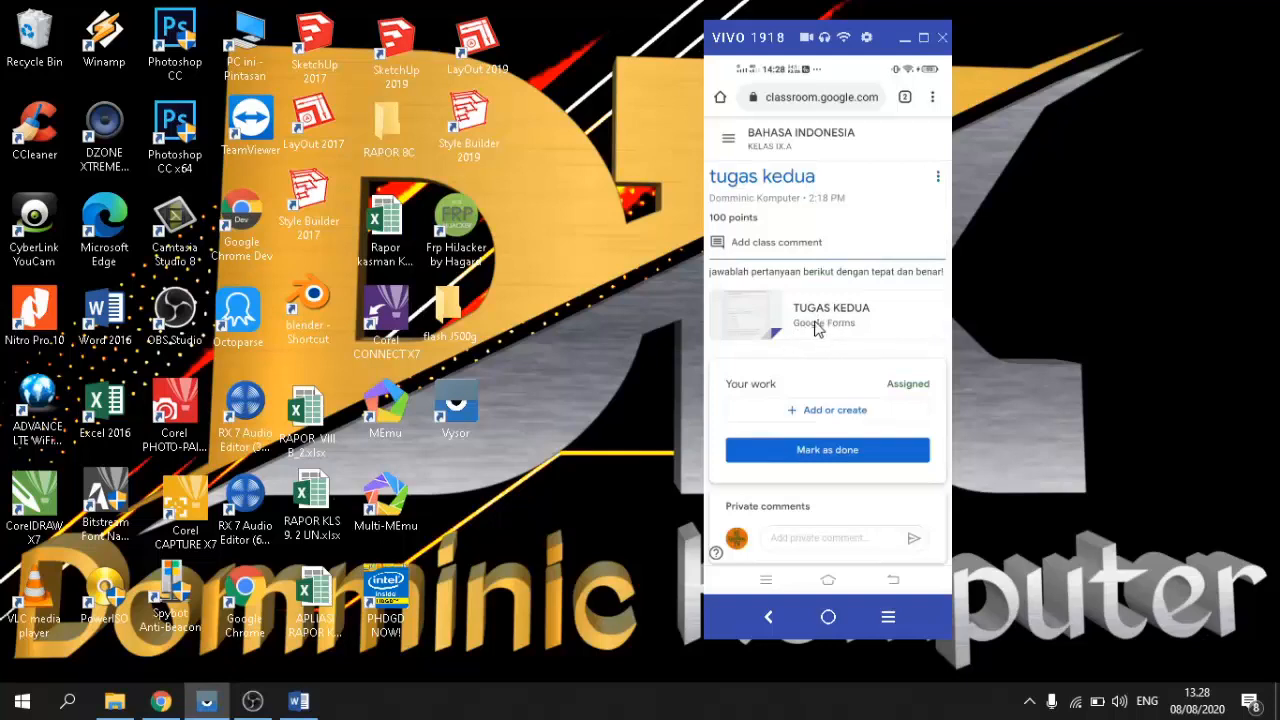
{"action": "left_click", "coordinate": [813, 330]}
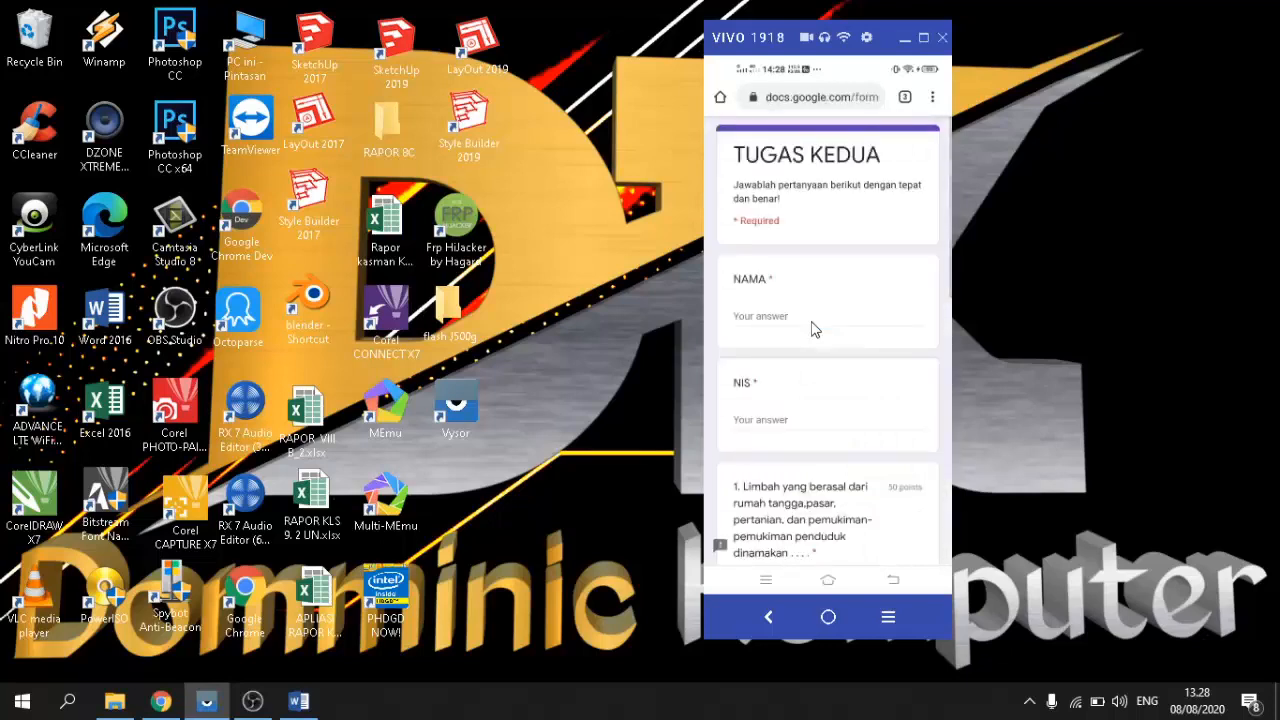
Step: Fill in the student's name in NAMA and the student's number in NIS
{"action": "scroll", "coordinate": [815, 330], "scroll_direction": "down", "scroll_amount": 3}
{"action": "scroll", "coordinate": [815, 330], "scroll_direction": "up", "scroll_amount": 2}
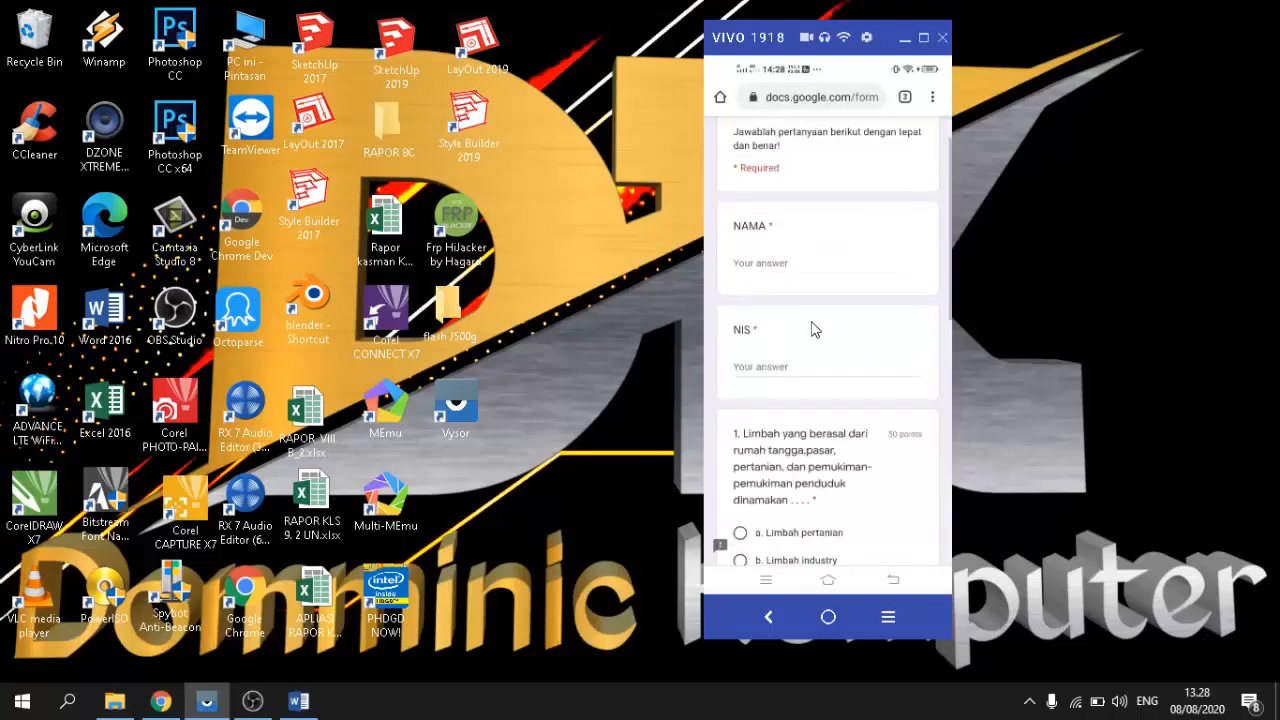
{"action": "left_click", "coordinate": [757, 268]}
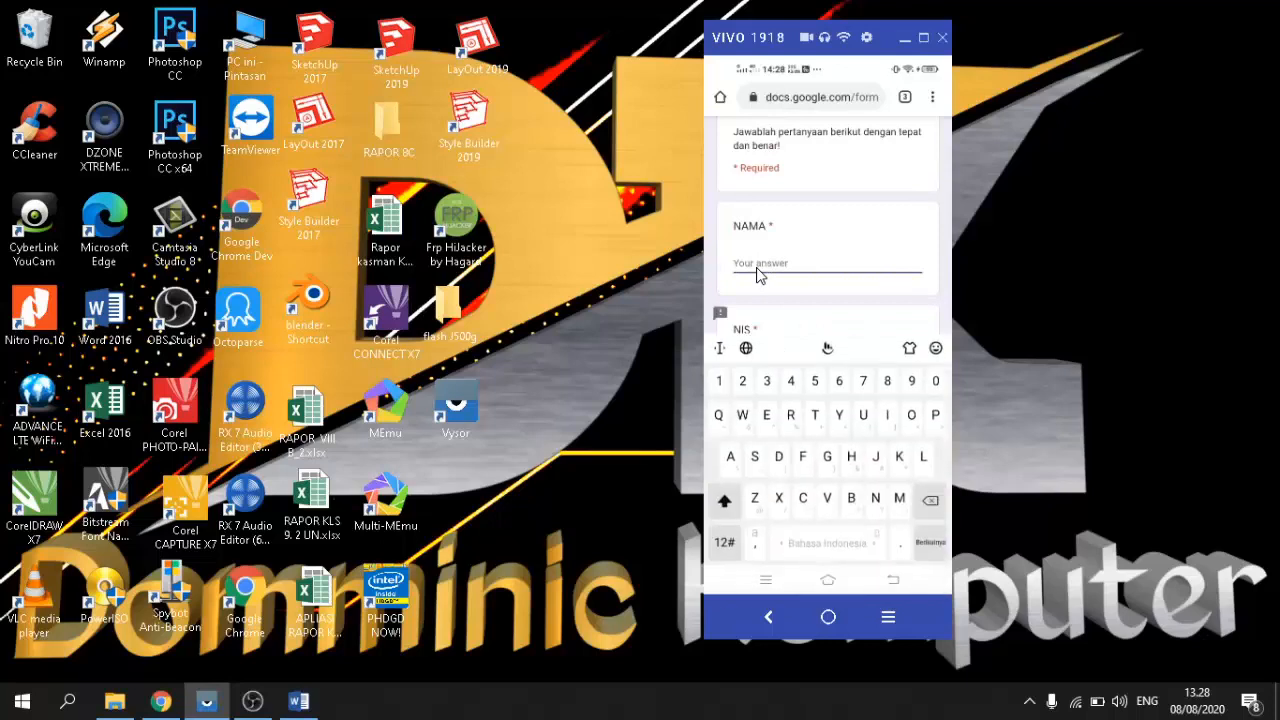
{"action": "type", "text": "Andi"}
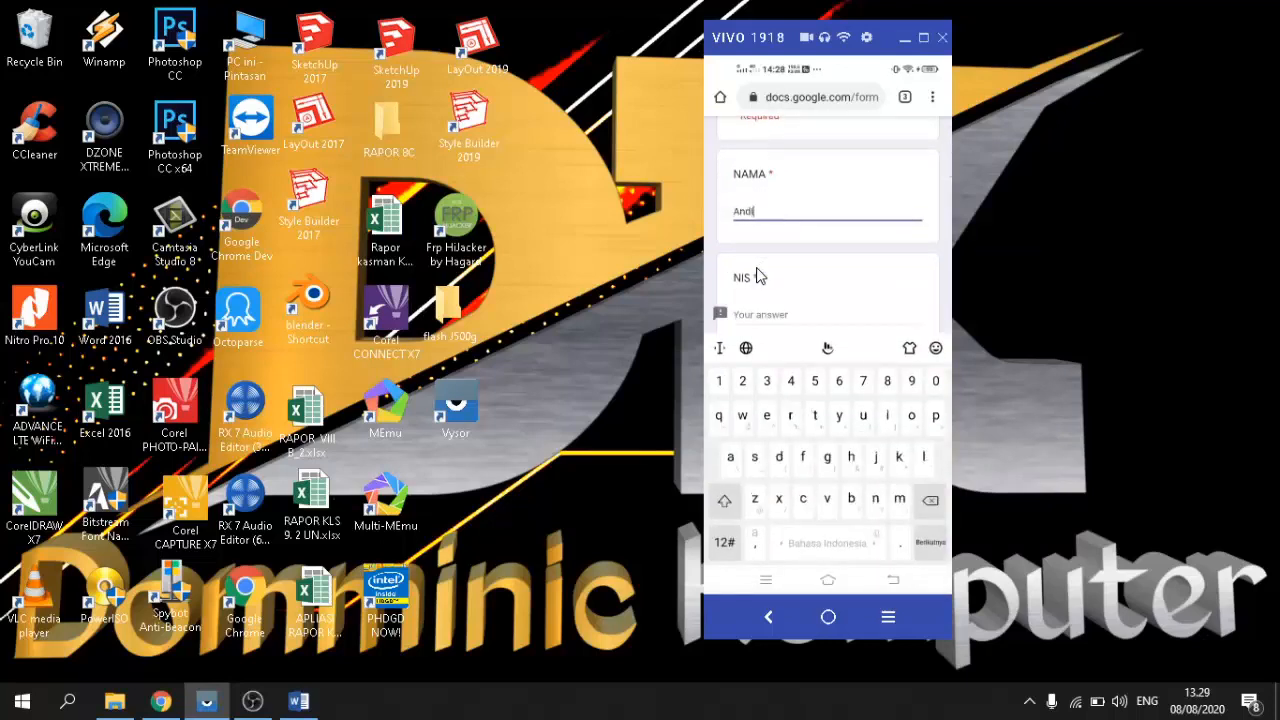
{"action": "key", "text": "Tab"}
{"action": "type", "text": "124"}
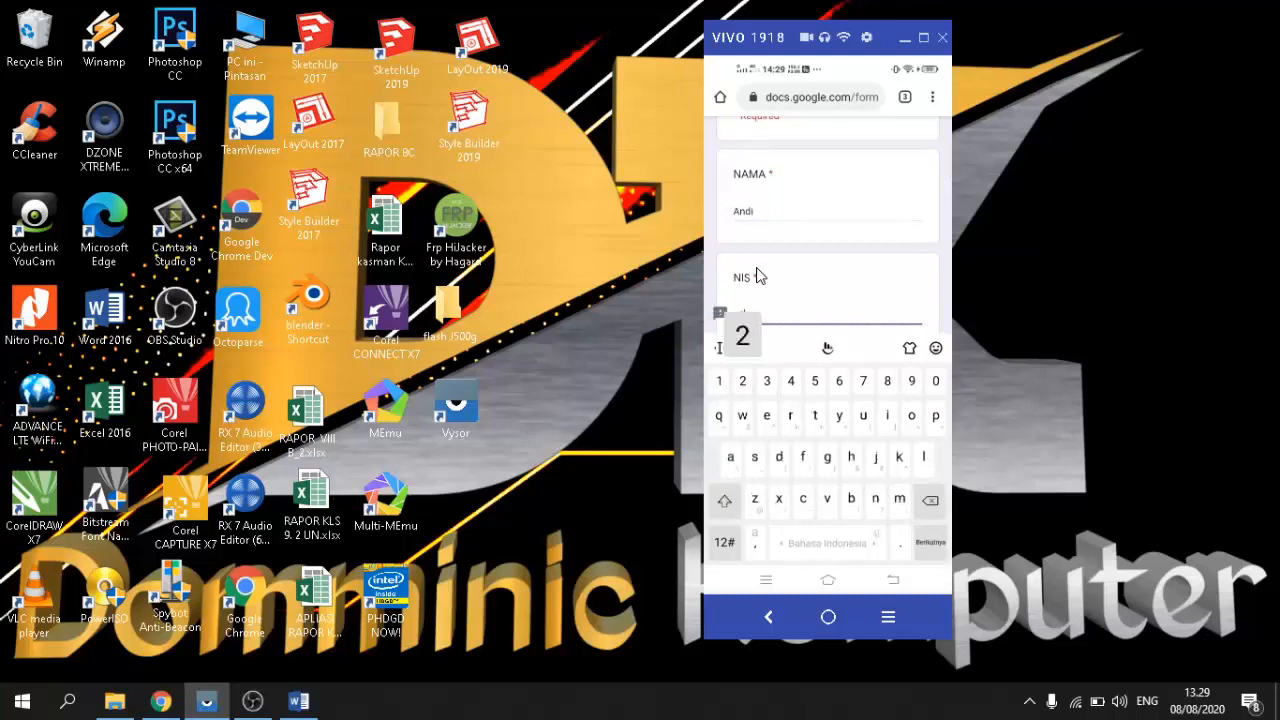
{"action": "type", "text": "34"}
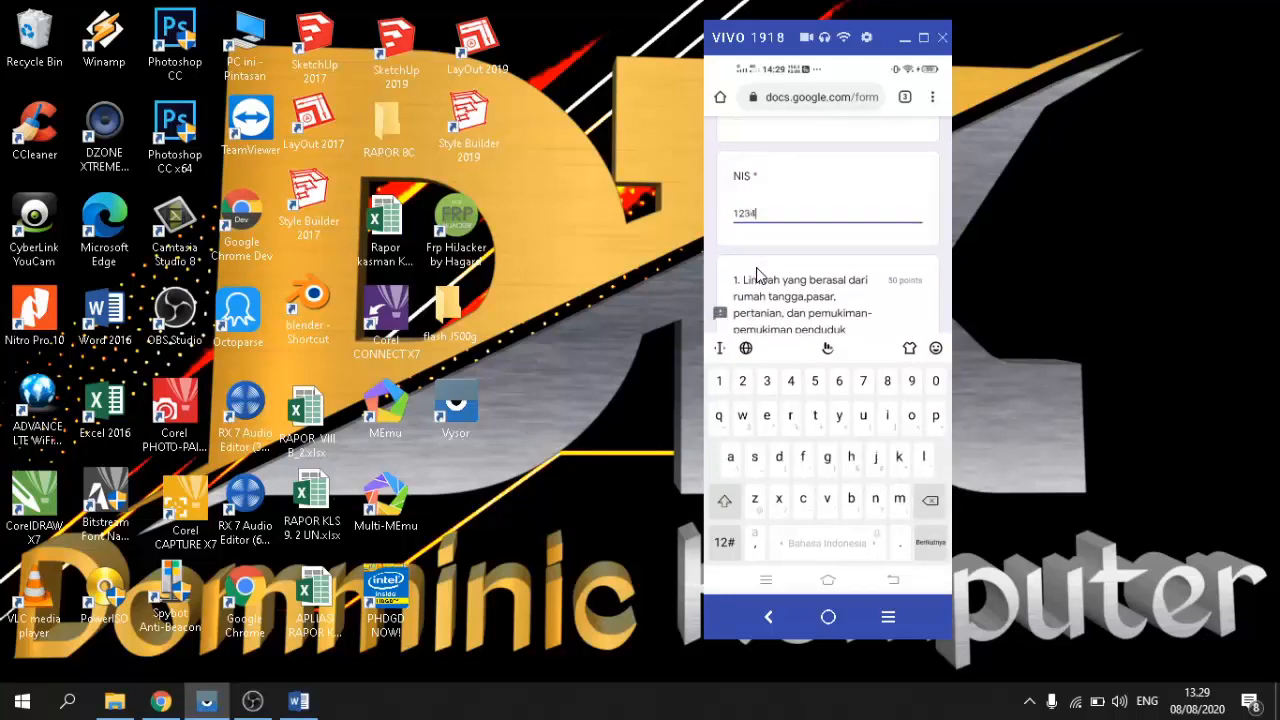
Step: Answer the quiz questions, question 2 with b. 4,2,3,1,5, and submit the form
{"action": "scroll", "coordinate": [756, 275], "scroll_direction": "down", "scroll_amount": 3}
{"action": "scroll", "coordinate": [756, 275], "scroll_direction": "up", "scroll_amount": 1}
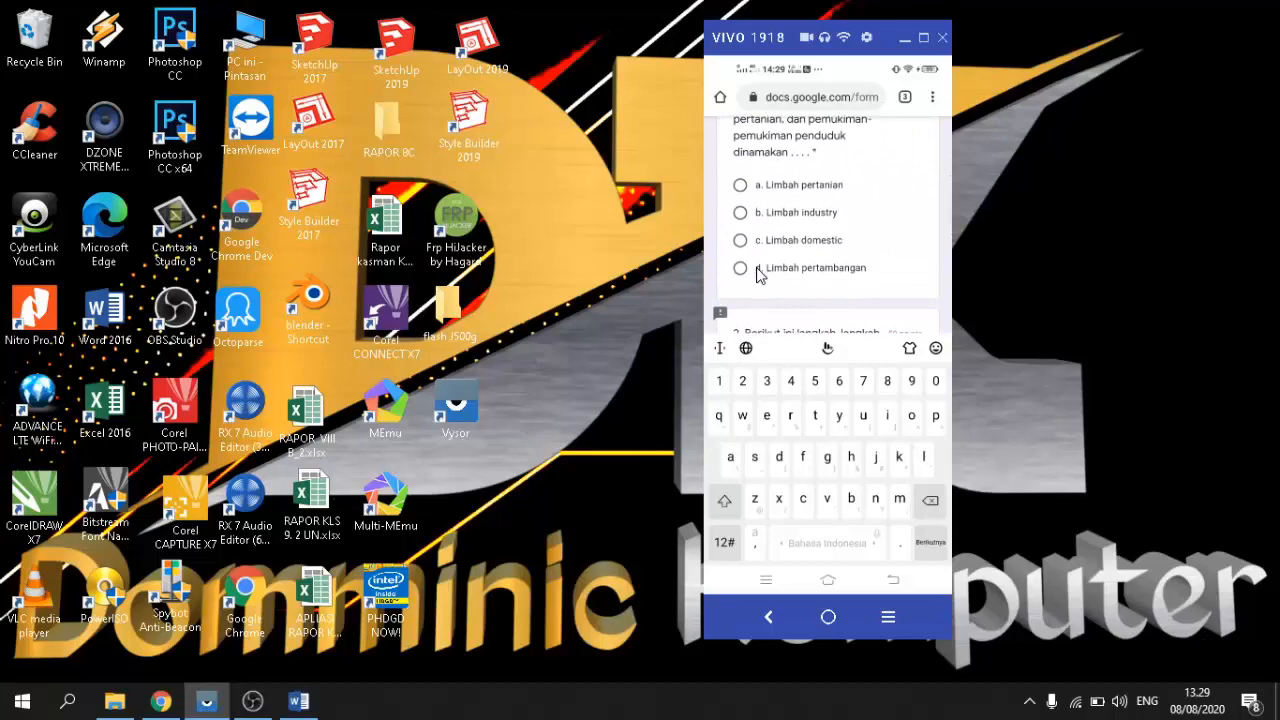
{"action": "scroll", "coordinate": [756, 275], "scroll_direction": "down", "scroll_amount": 5}
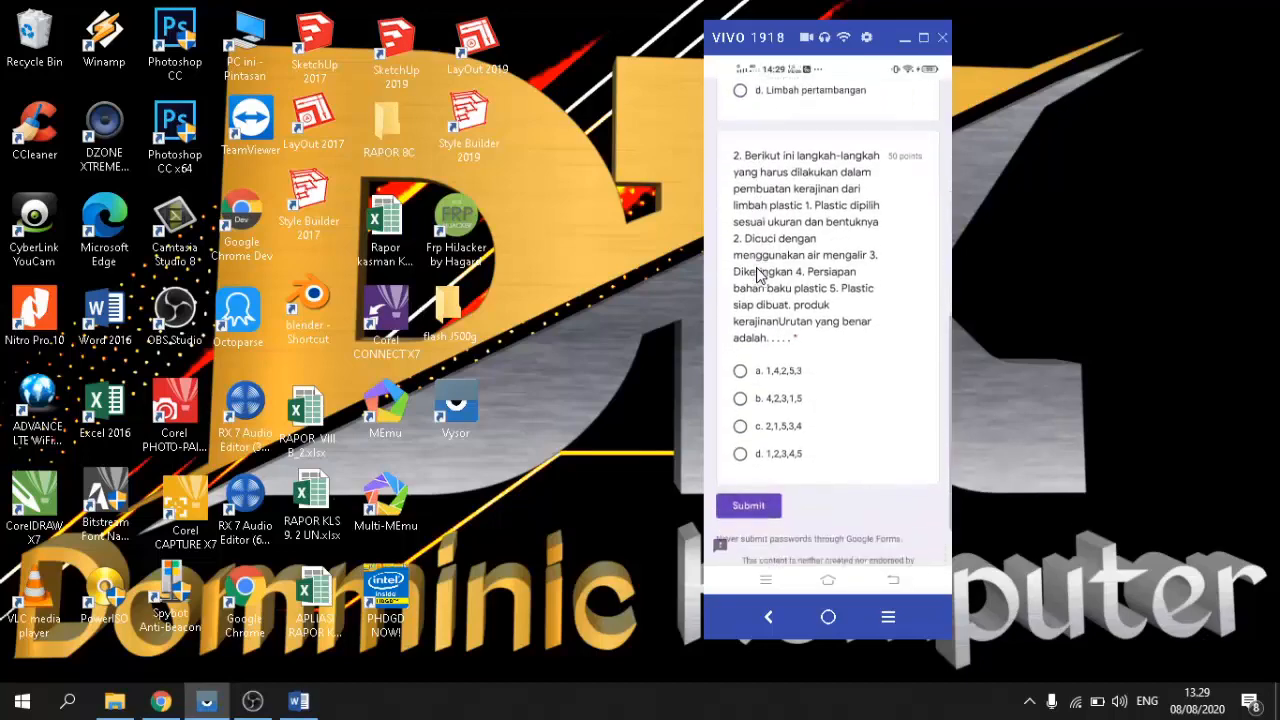
{"action": "scroll", "coordinate": [756, 275], "scroll_direction": "down", "scroll_amount": 1}
{"action": "scroll", "coordinate": [756, 275], "scroll_direction": "up", "scroll_amount": 1}
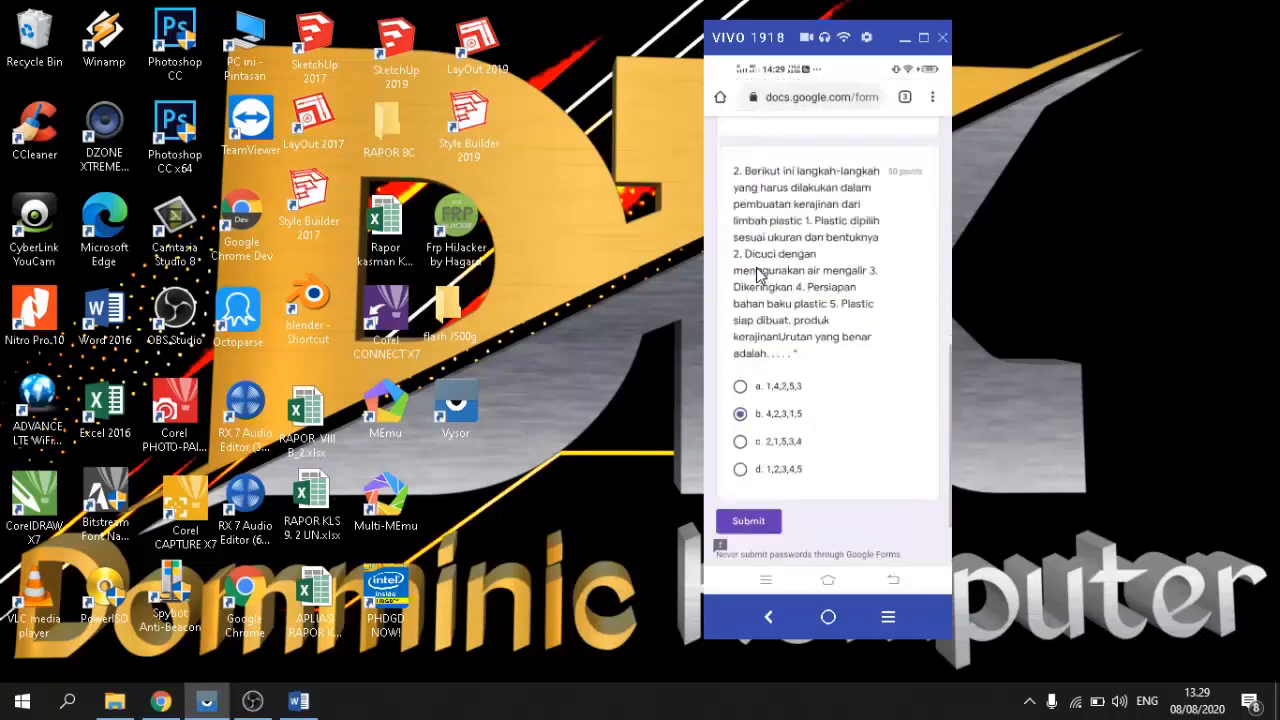
{"action": "scroll", "coordinate": [756, 275], "scroll_direction": "up", "scroll_amount": 5}
{"action": "scroll", "coordinate": [756, 275], "scroll_direction": "down", "scroll_amount": 6}
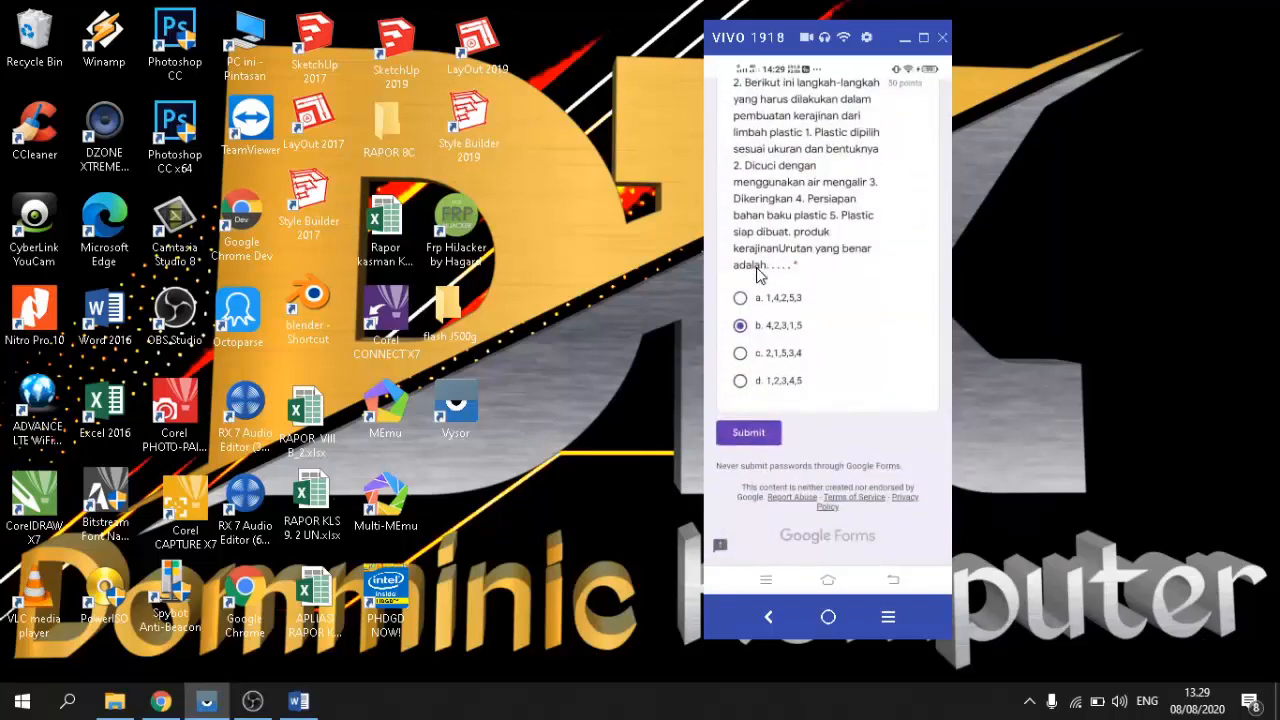
{"action": "left_click", "coordinate": [762, 435]}
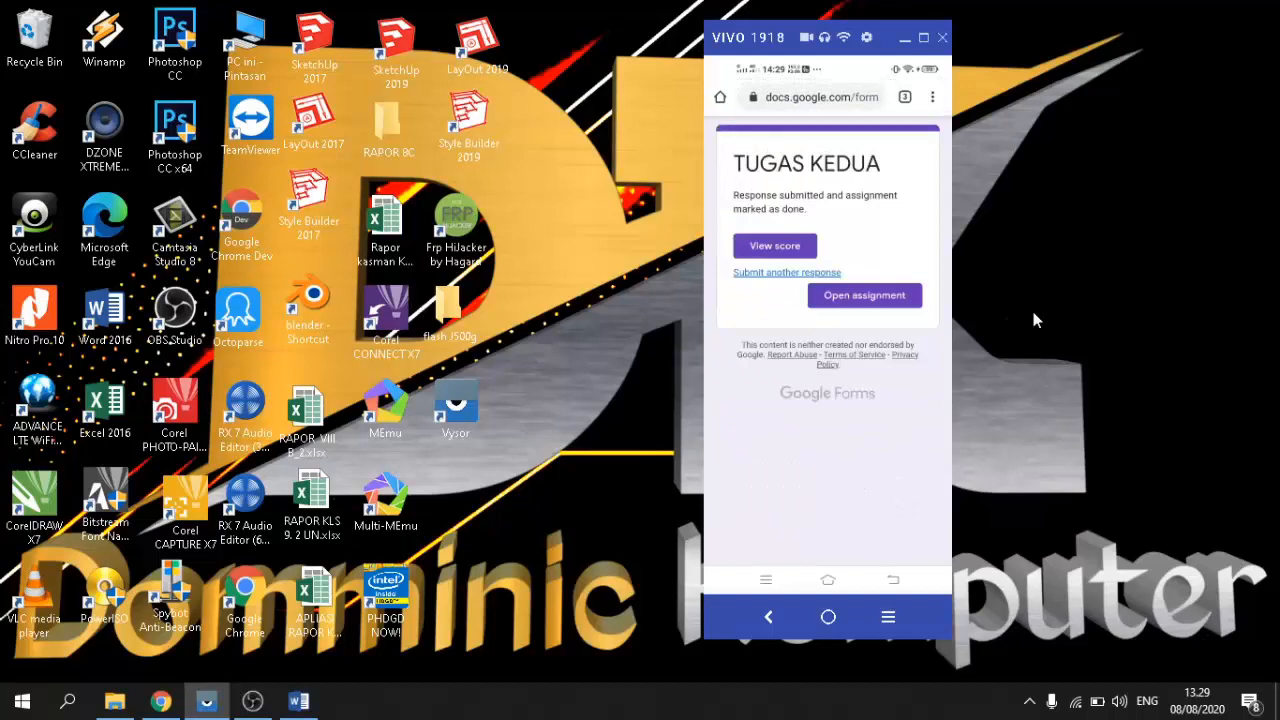
Step: Review the graded result: 50/100, question 1 wrong, question 2 earning 50/50
{"action": "left_click", "coordinate": [783, 250]}
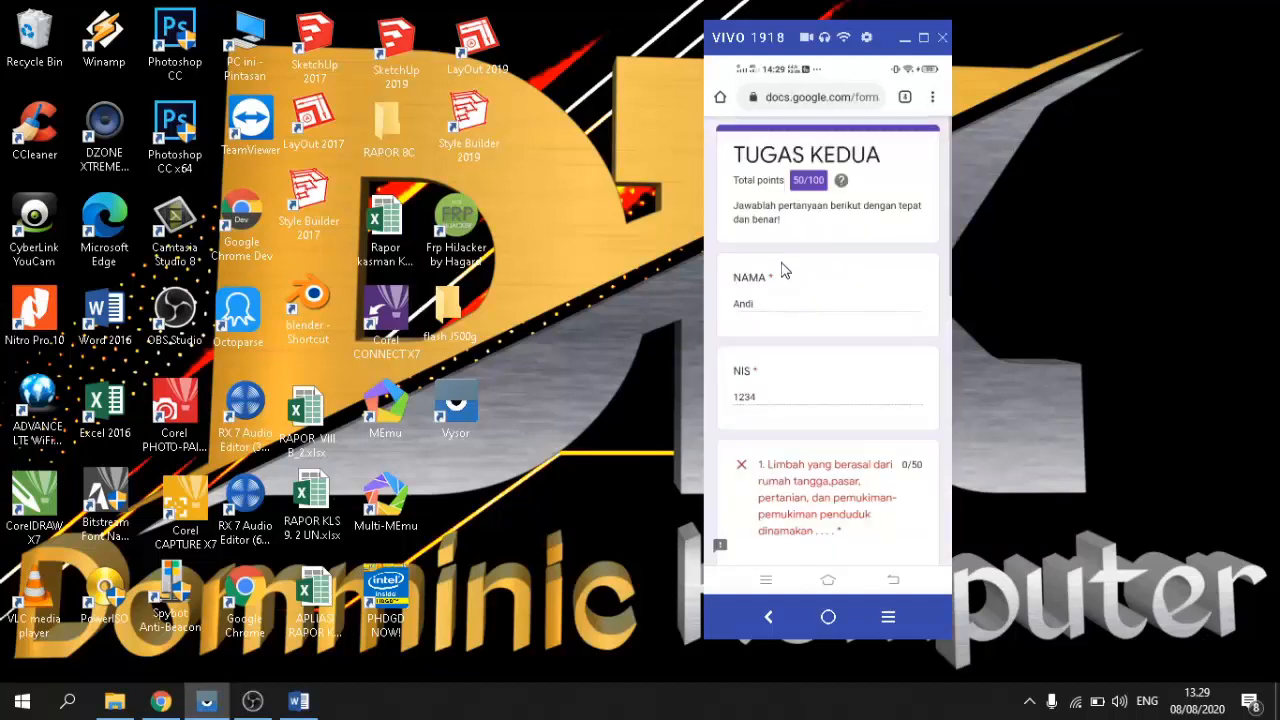
{"action": "scroll", "coordinate": [810, 316], "scroll_direction": "down", "scroll_amount": 2}
{"action": "scroll", "coordinate": [811, 317], "scroll_direction": "up", "scroll_amount": 2}
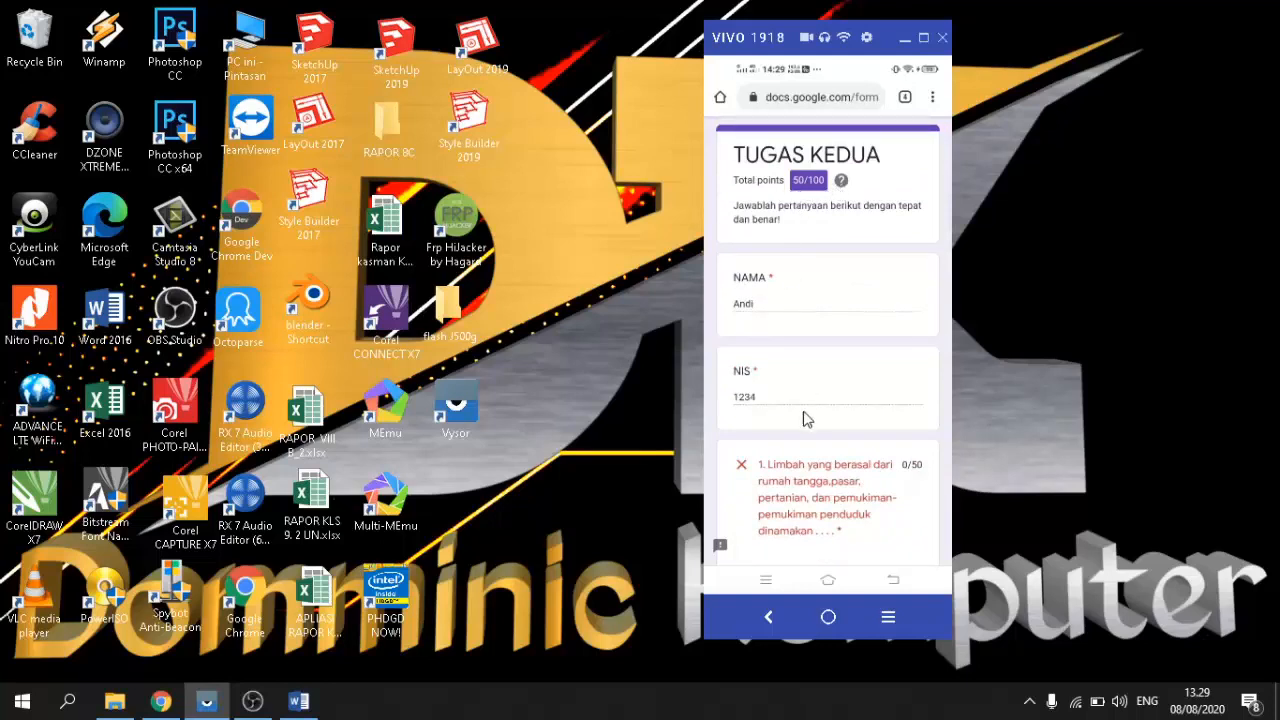
{"action": "left_click_drag", "start_coordinate": [780, 411], "coordinate": [776, 300]}
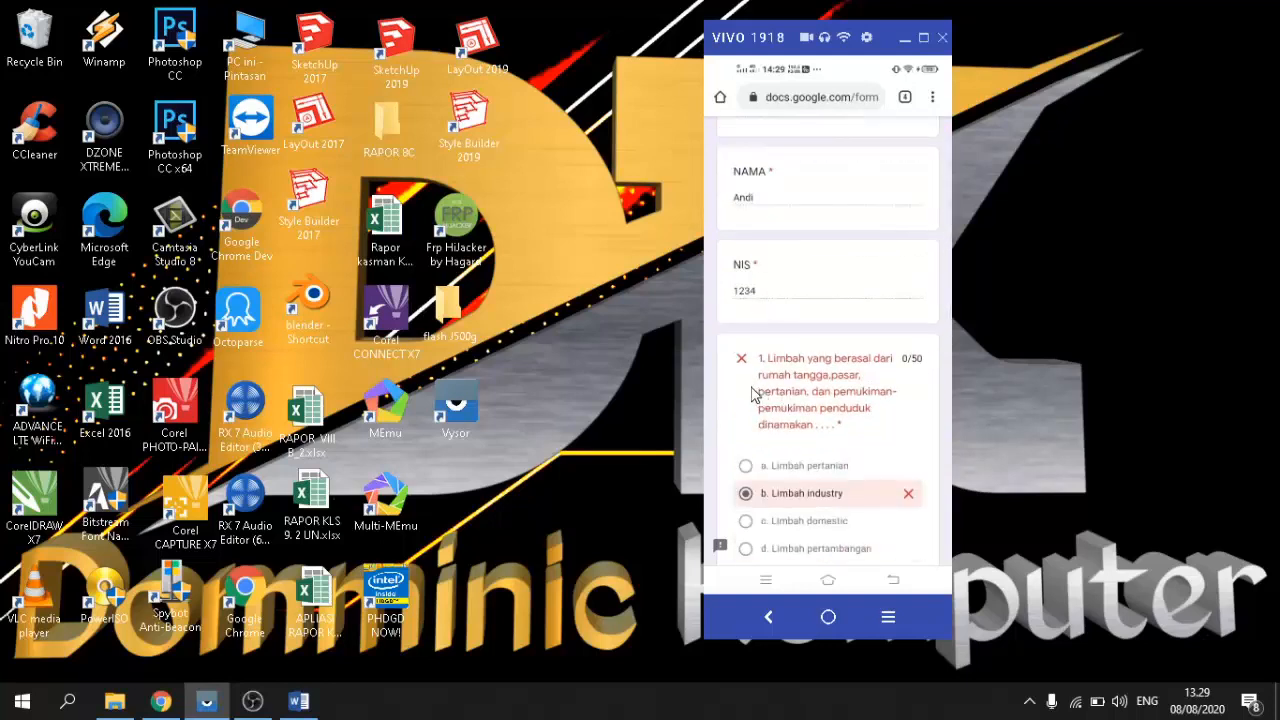
{"action": "scroll", "coordinate": [754, 394], "scroll_direction": "down", "scroll_amount": 2}
{"action": "scroll", "coordinate": [779, 476], "scroll_direction": "down", "scroll_amount": 1}
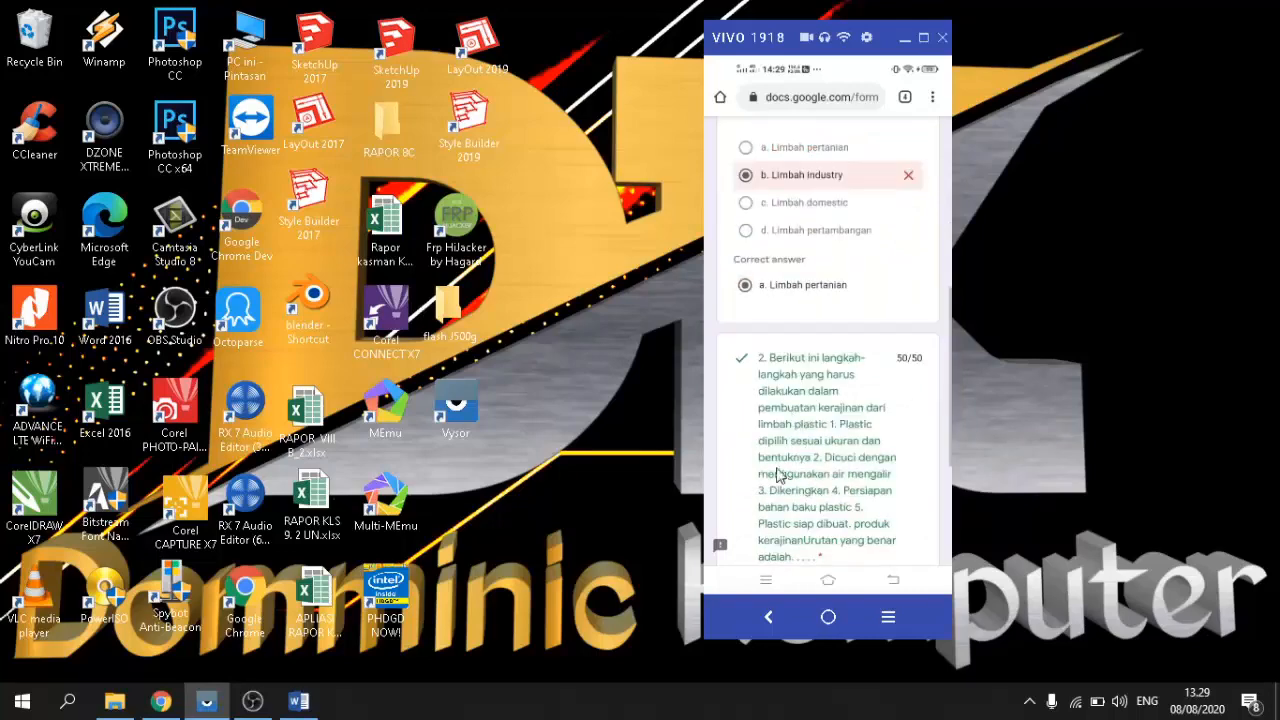
{"action": "scroll", "coordinate": [779, 476], "scroll_direction": "down", "scroll_amount": 3}
{"action": "scroll", "coordinate": [767, 443], "scroll_direction": "up", "scroll_amount": 6}
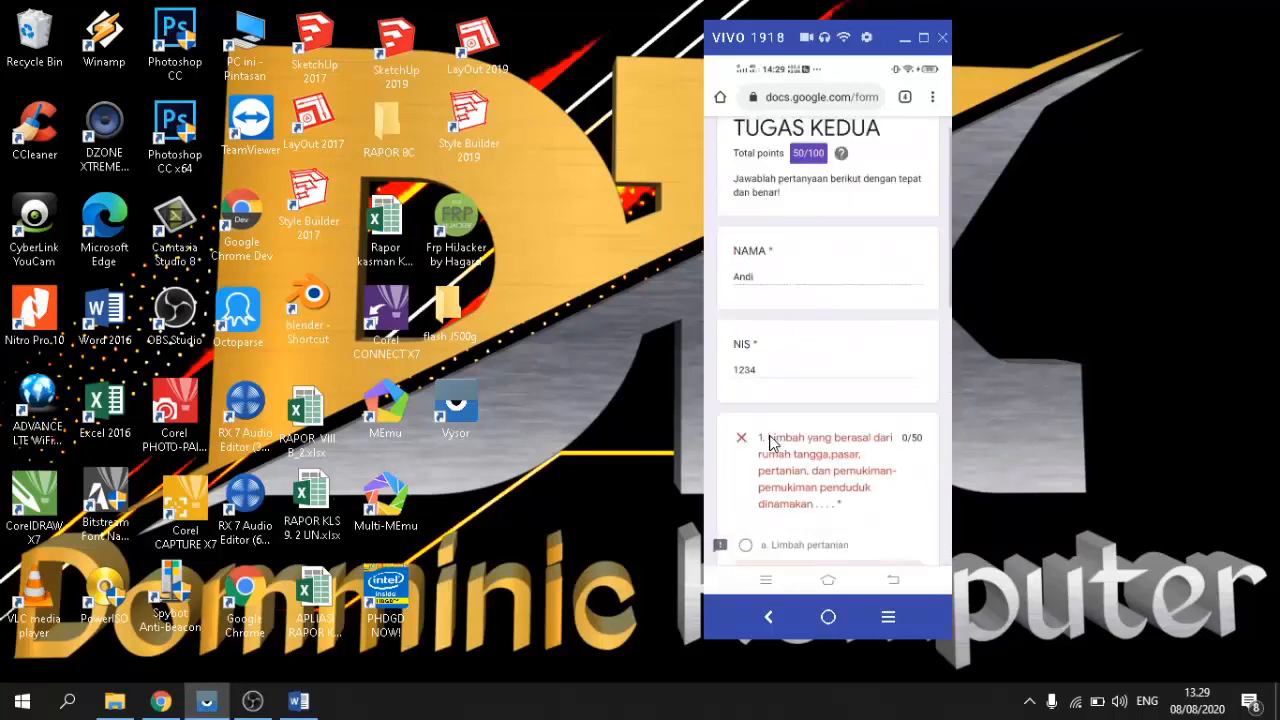
{"action": "scroll", "coordinate": [810, 458], "scroll_direction": "down", "scroll_amount": 2}
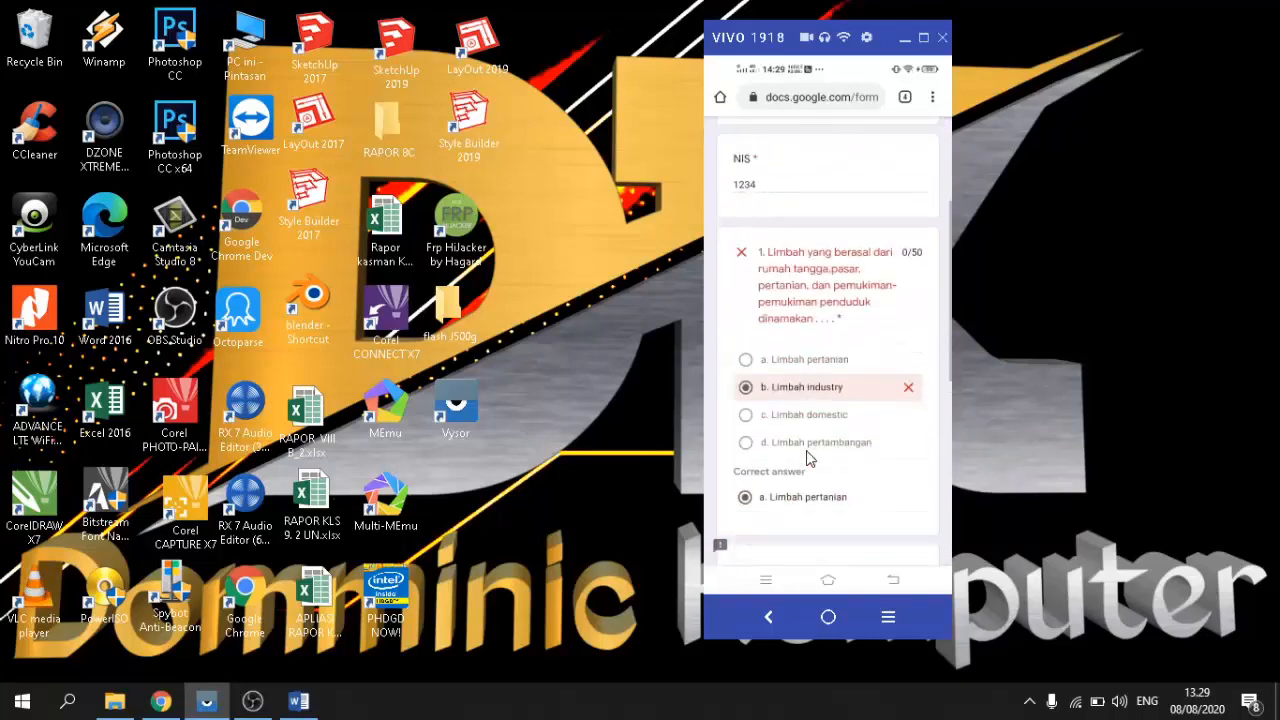
{"action": "scroll", "coordinate": [810, 458], "scroll_direction": "down", "scroll_amount": 5}
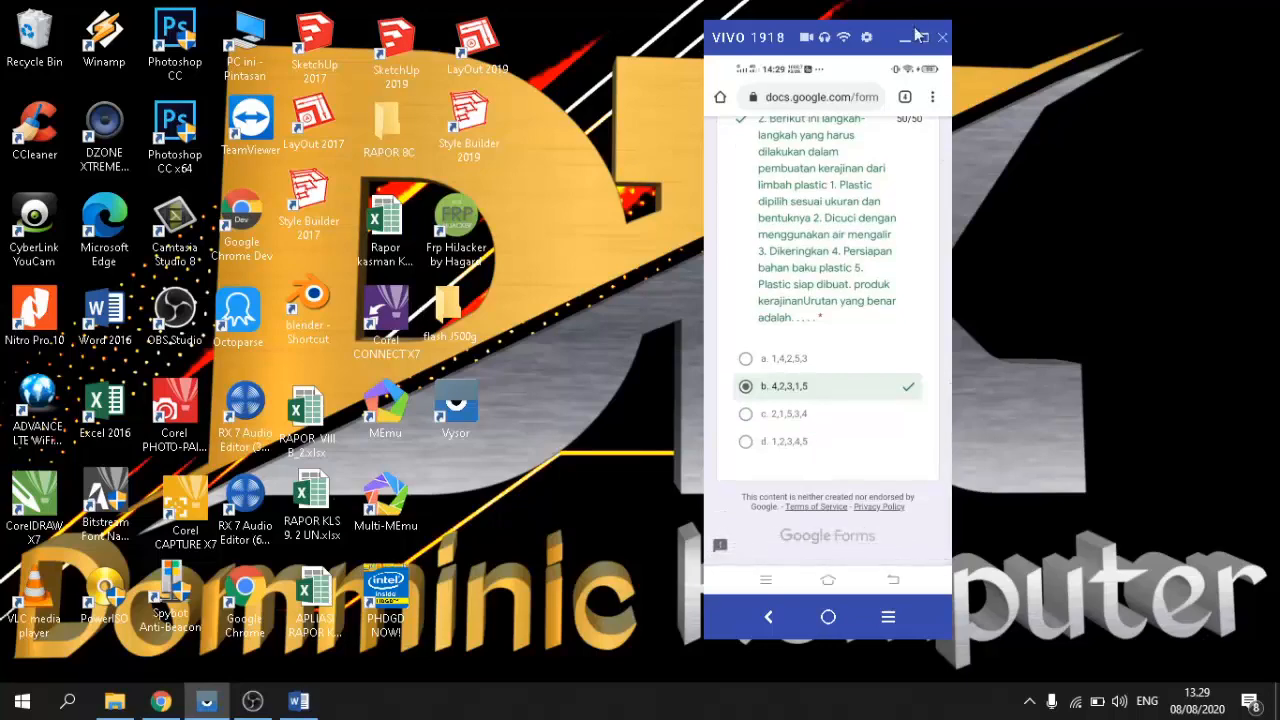
{"action": "left_click", "coordinate": [906, 37]}
Step: Review the Blank Quiz response summary: 2 submissions averaging 75/100
{"action": "left_click", "coordinate": [160, 700]}
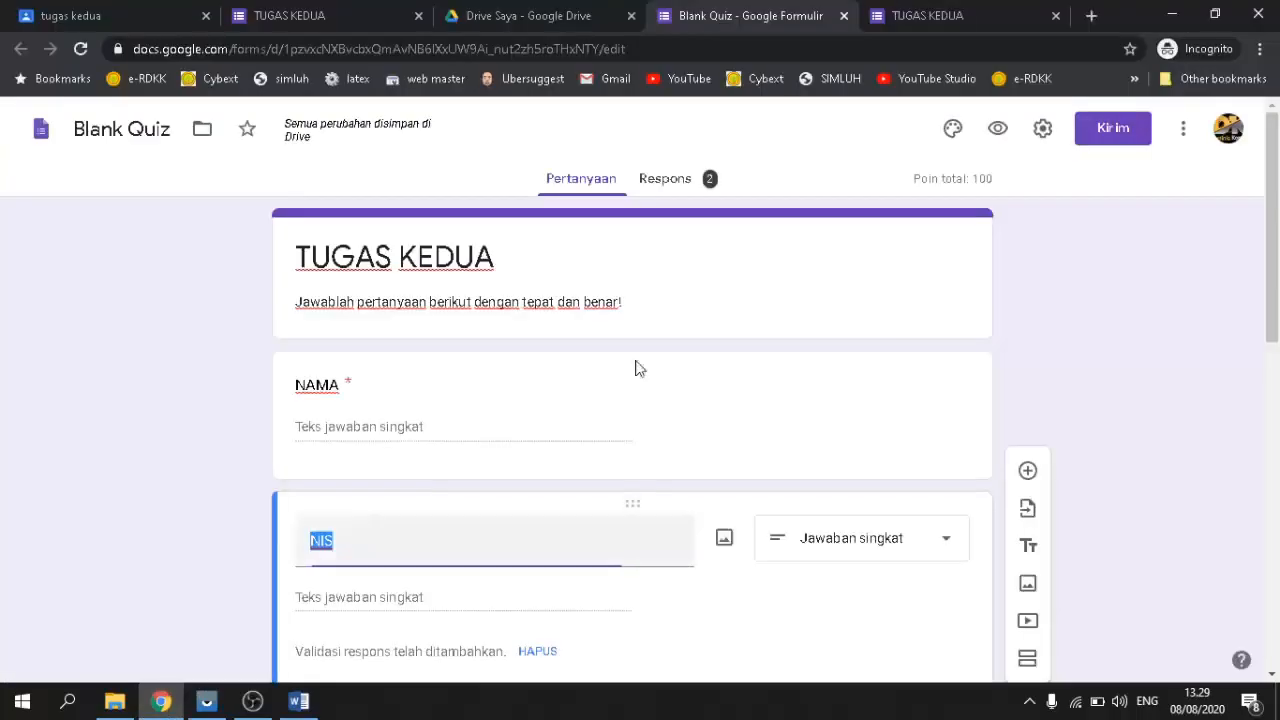
{"action": "left_click", "coordinate": [686, 188]}
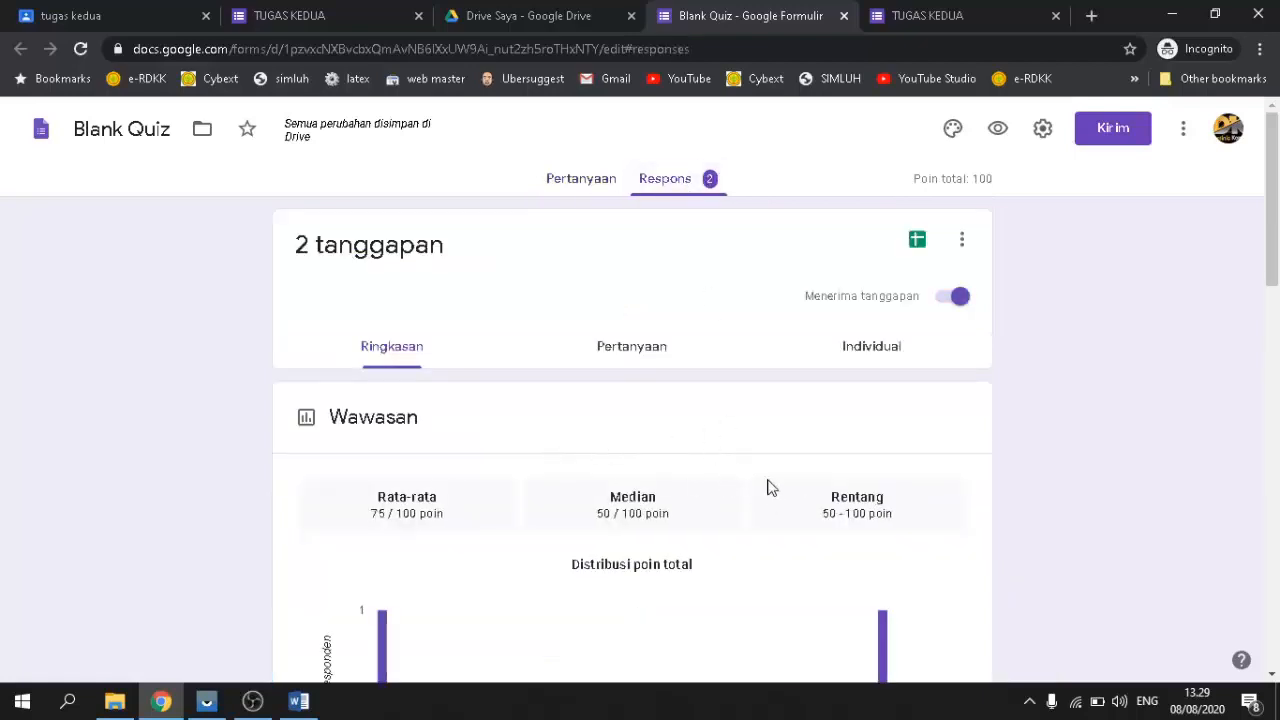
{"action": "scroll", "coordinate": [674, 371], "scroll_direction": "down", "scroll_amount": 3}
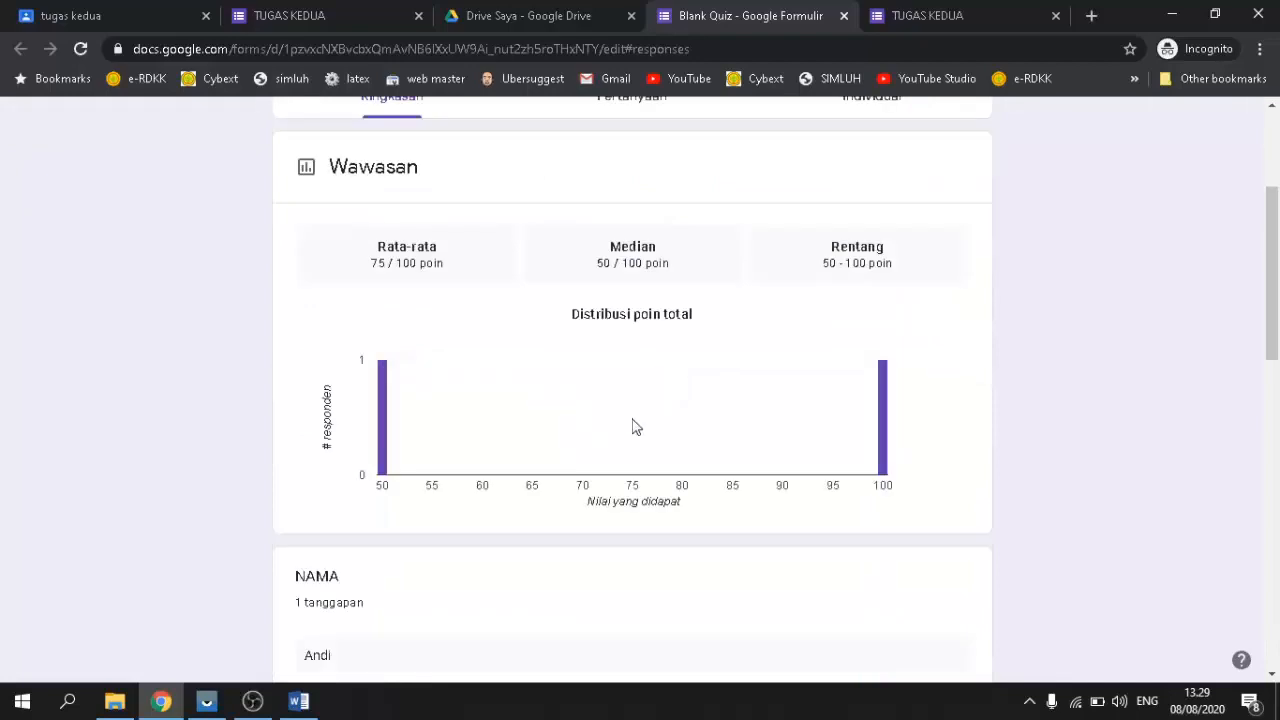
{"action": "scroll", "coordinate": [622, 417], "scroll_direction": "up", "scroll_amount": 3}
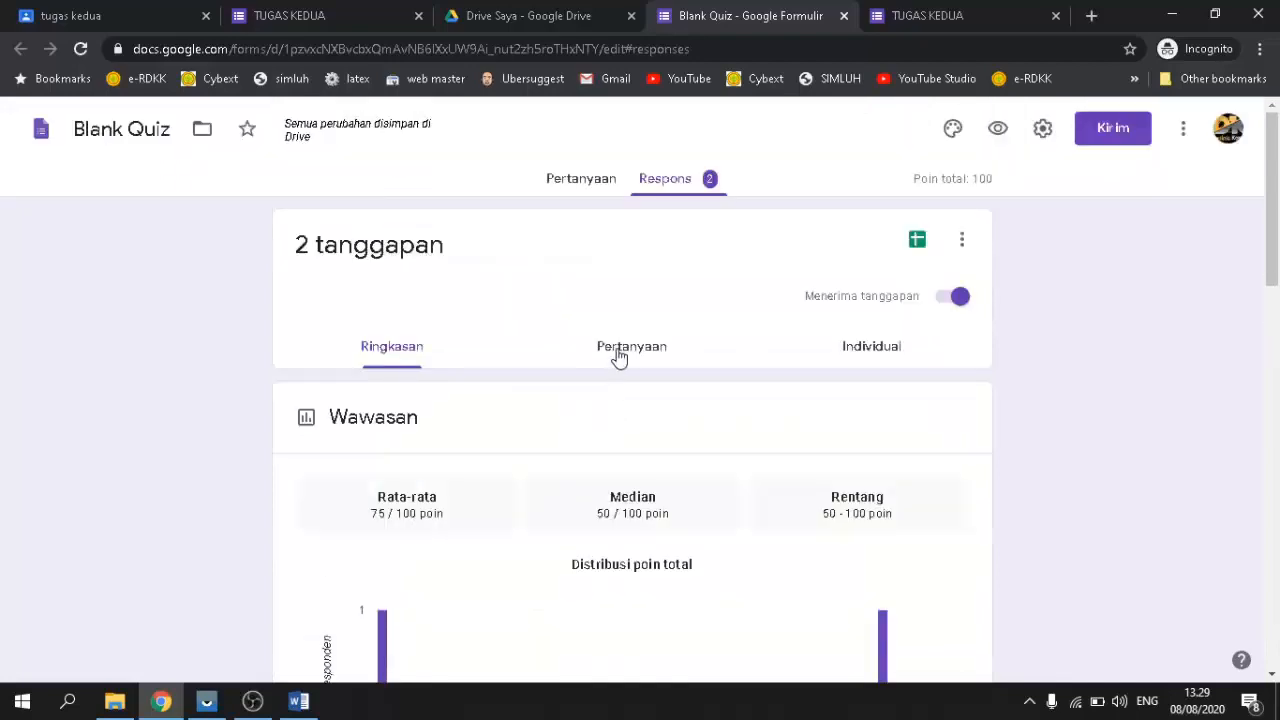
{"action": "scroll", "coordinate": [620, 382], "scroll_direction": "down", "scroll_amount": 5}
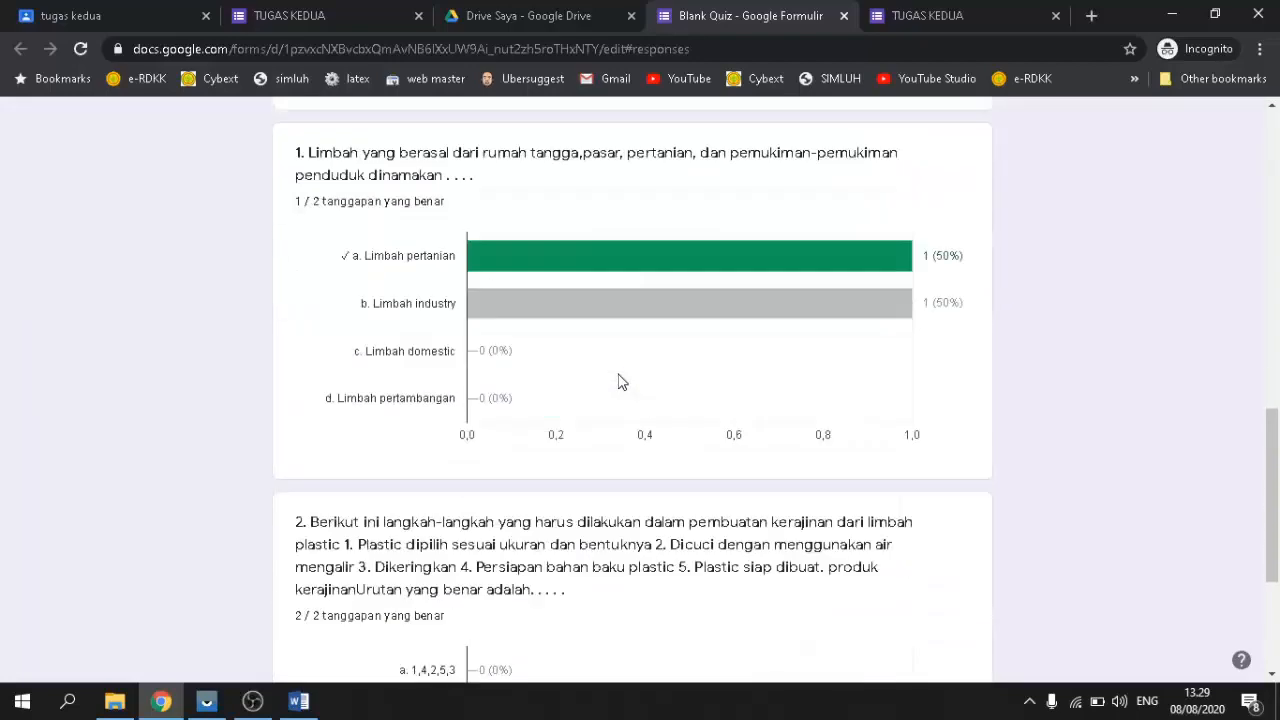
{"action": "scroll", "coordinate": [618, 374], "scroll_direction": "up", "scroll_amount": 1}
{"action": "scroll", "coordinate": [618, 374], "scroll_direction": "down", "scroll_amount": 4}
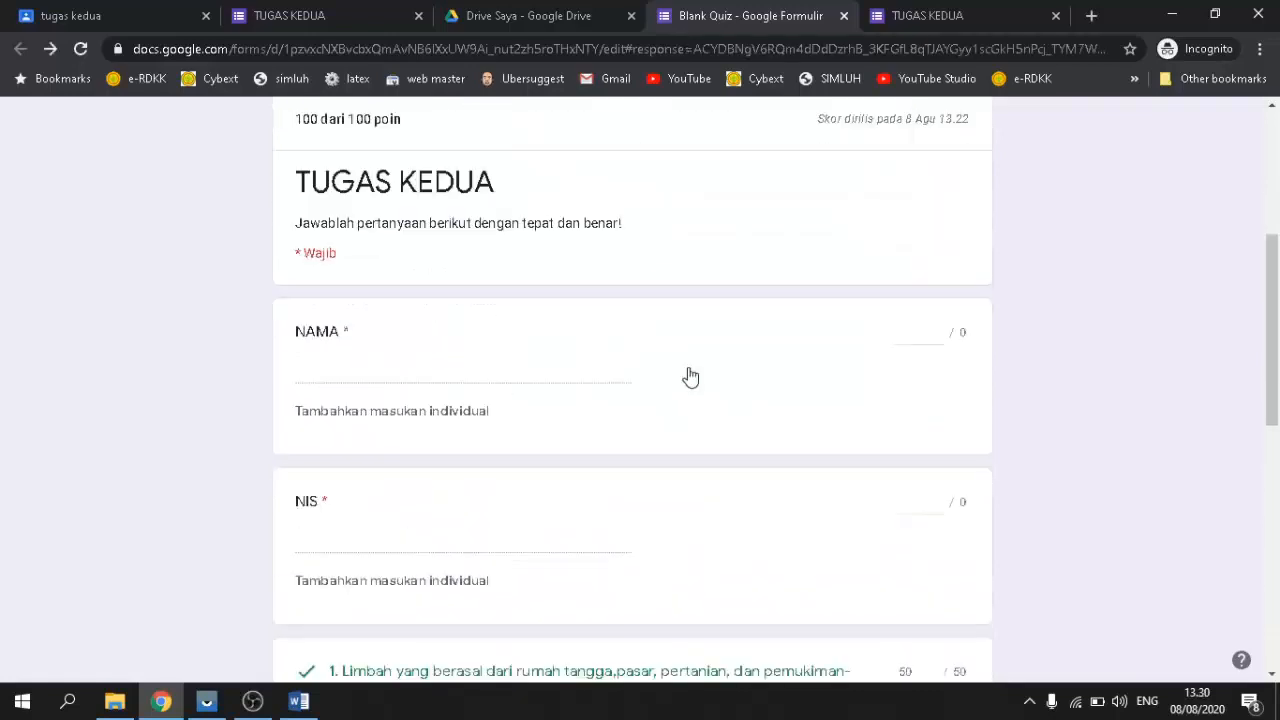
{"action": "scroll", "coordinate": [690, 377], "scroll_direction": "up", "scroll_amount": 4}
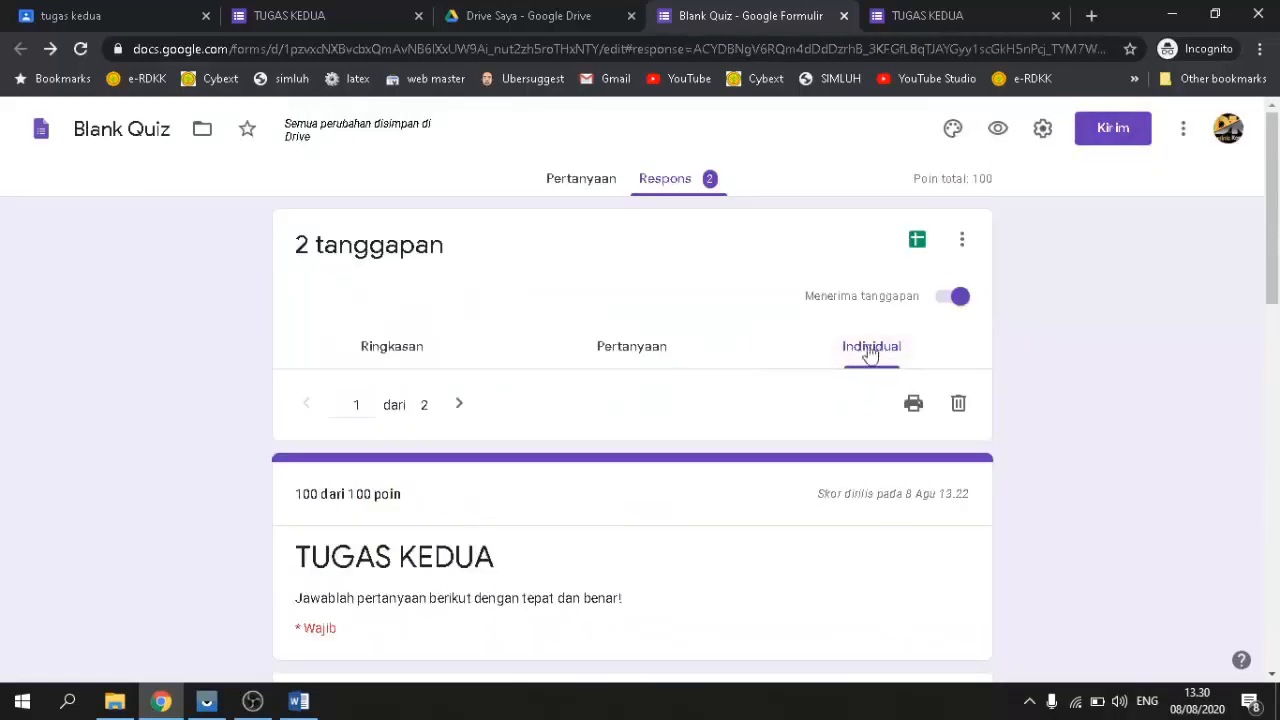
Step: Scroll through individual response 1 of 2, scored 100/100
{"action": "scroll", "coordinate": [790, 372], "scroll_direction": "down", "scroll_amount": 5}
{"action": "scroll", "coordinate": [787, 372], "scroll_direction": "up", "scroll_amount": 3}
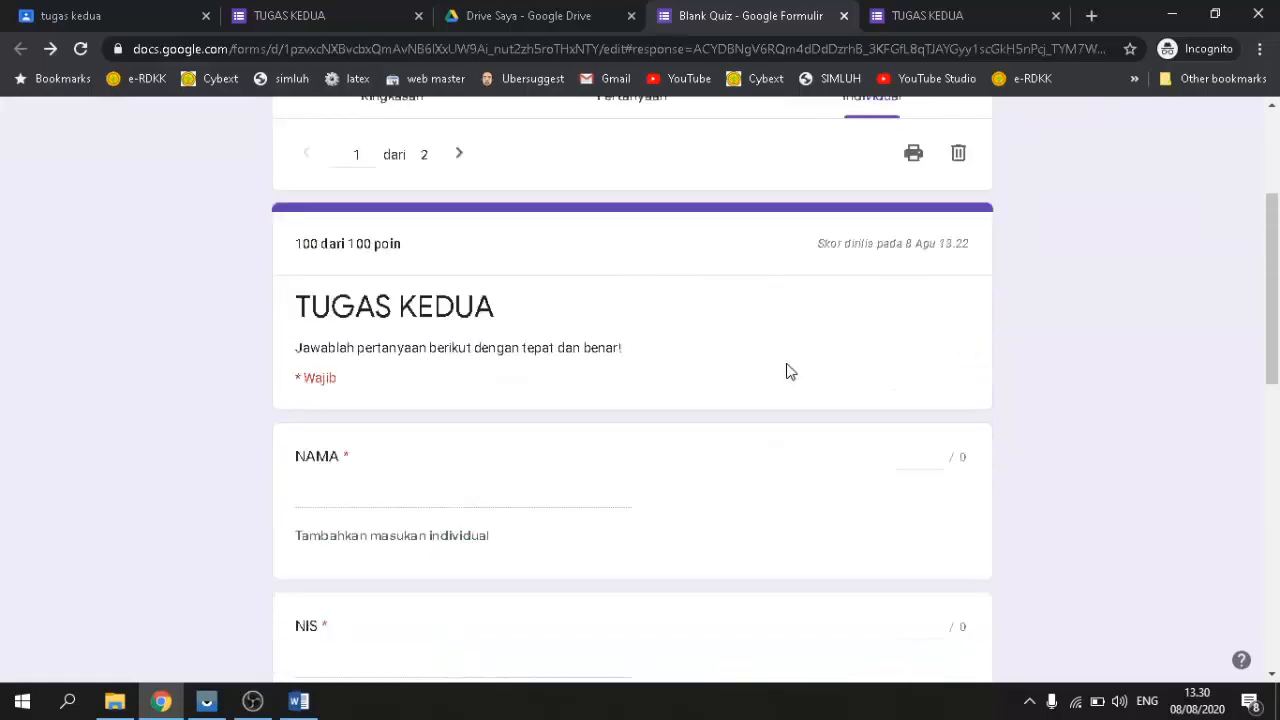
{"action": "scroll", "coordinate": [674, 410], "scroll_direction": "up", "scroll_amount": 3}
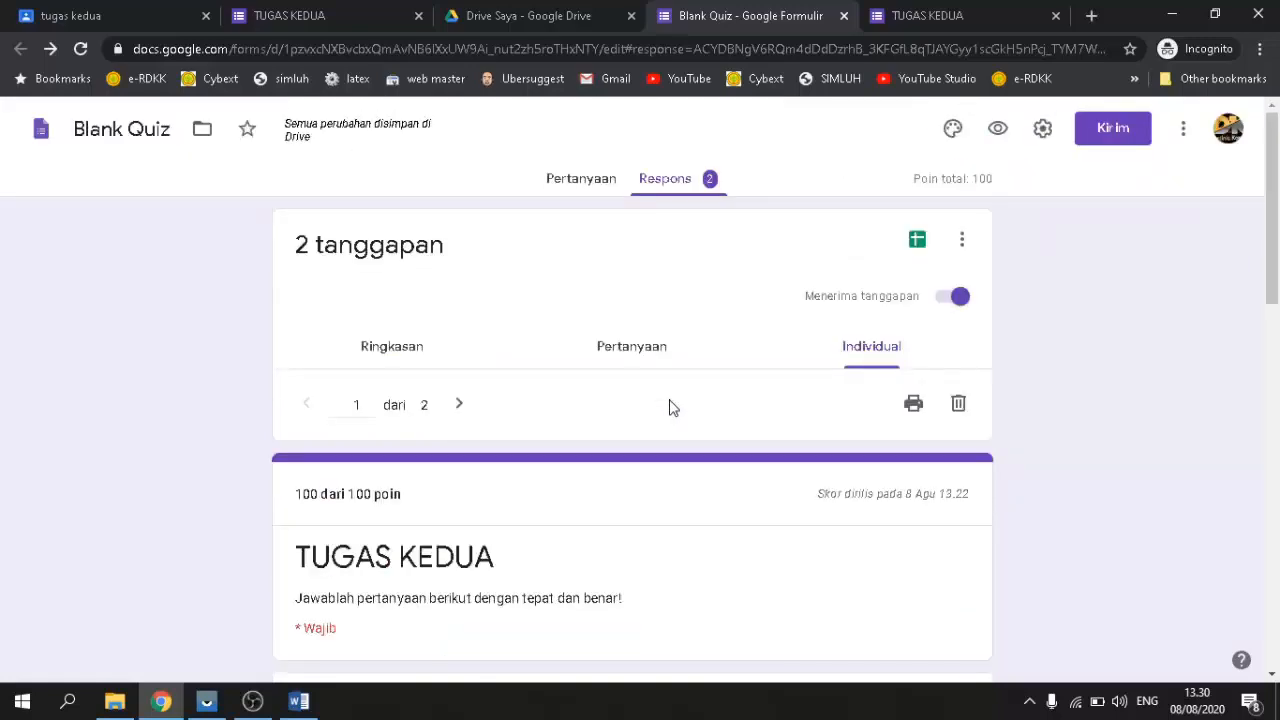
{"action": "scroll", "coordinate": [671, 406], "scroll_direction": "down", "scroll_amount": 5}
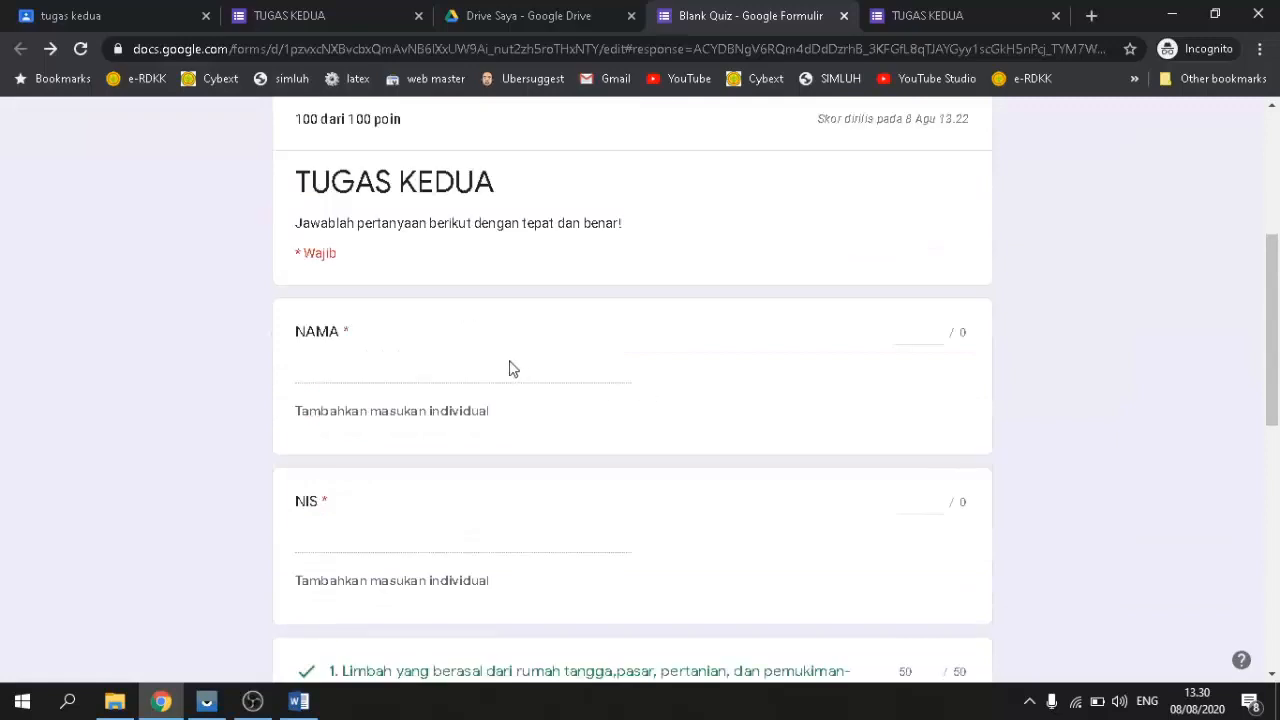
{"action": "scroll", "coordinate": [435, 316], "scroll_direction": "up", "scroll_amount": 2}
{"action": "scroll", "coordinate": [508, 450], "scroll_direction": "down", "scroll_amount": 2}
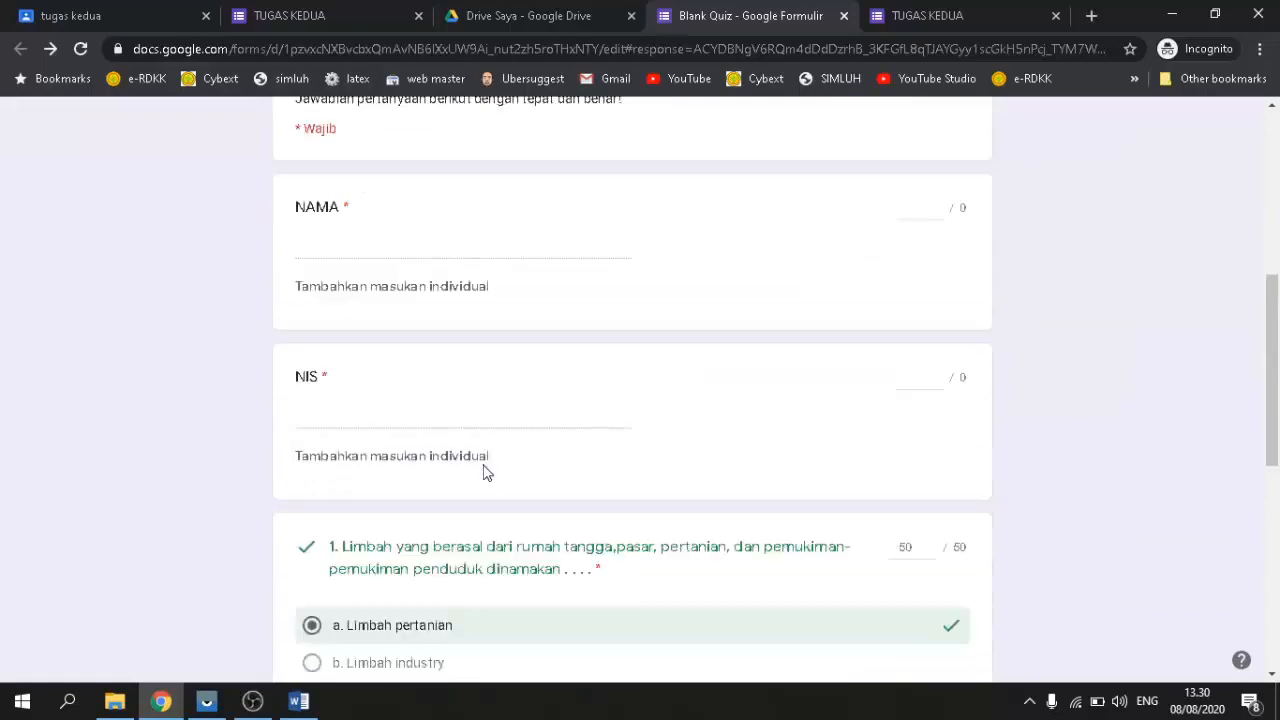
{"action": "scroll", "coordinate": [509, 543], "scroll_direction": "down", "scroll_amount": 4}
{"action": "scroll", "coordinate": [506, 523], "scroll_direction": "up", "scroll_amount": 3}
{"action": "scroll", "coordinate": [515, 515], "scroll_direction": "up", "scroll_amount": 4}
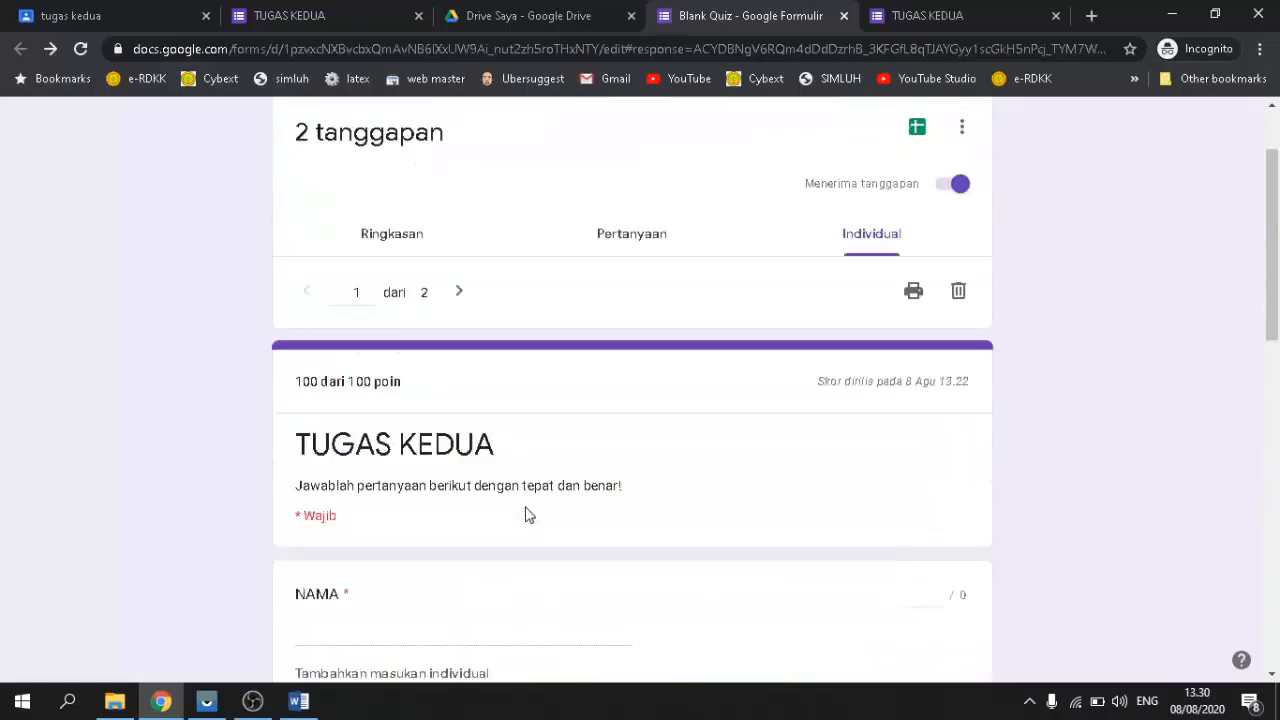
{"action": "scroll", "coordinate": [637, 517], "scroll_direction": "down", "scroll_amount": 2}
{"action": "scroll", "coordinate": [631, 511], "scroll_direction": "up", "scroll_amount": 2}
{"action": "scroll", "coordinate": [538, 438], "scroll_direction": "up", "scroll_amount": 1}
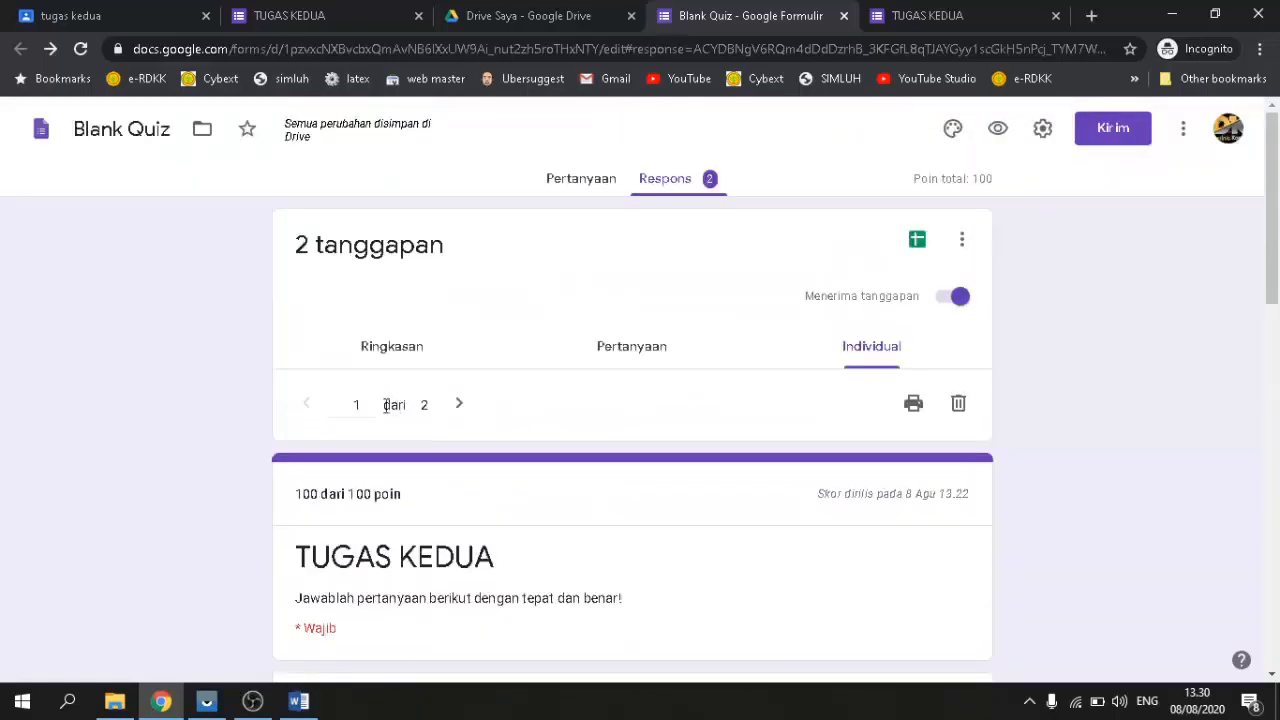
Step: Show individual response 2 of 2, scored 50/100 with question 2 earning 50/50
{"action": "left_click", "coordinate": [461, 405]}
{"action": "scroll", "coordinate": [462, 409], "scroll_direction": "down", "scroll_amount": 1}
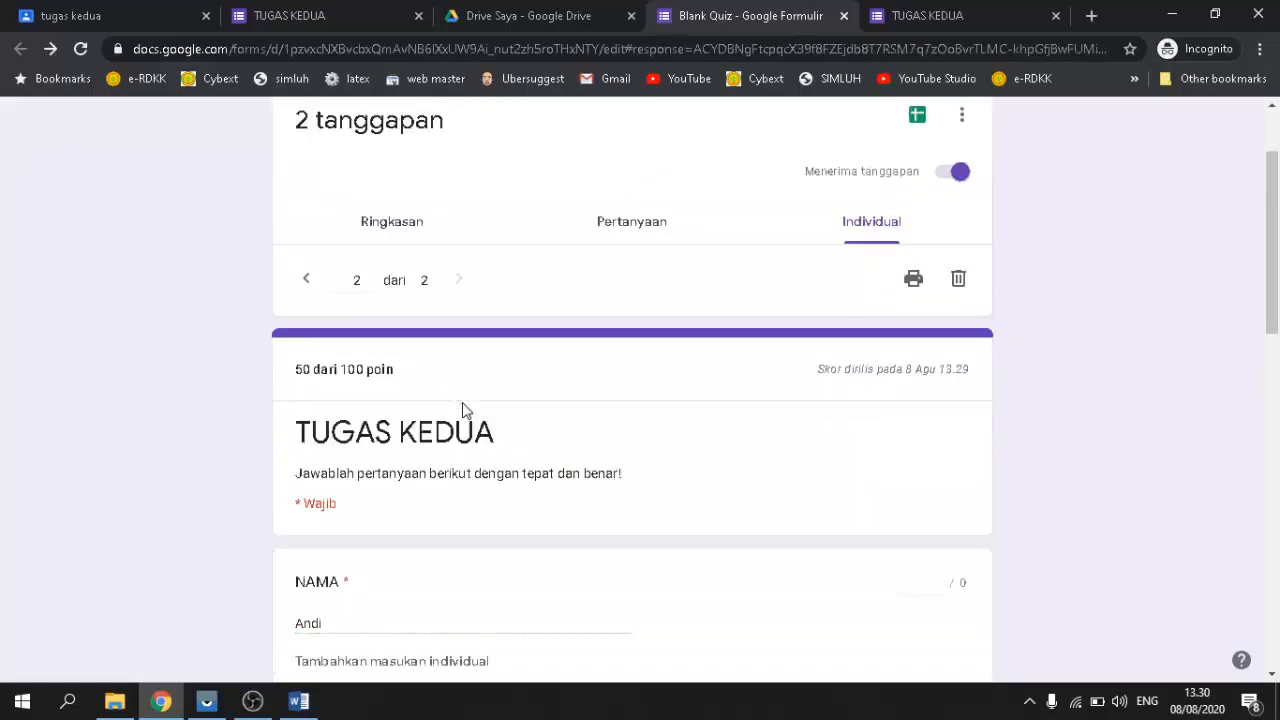
{"action": "scroll", "coordinate": [462, 409], "scroll_direction": "down", "scroll_amount": 2}
{"action": "scroll", "coordinate": [418, 378], "scroll_direction": "up", "scroll_amount": 1}
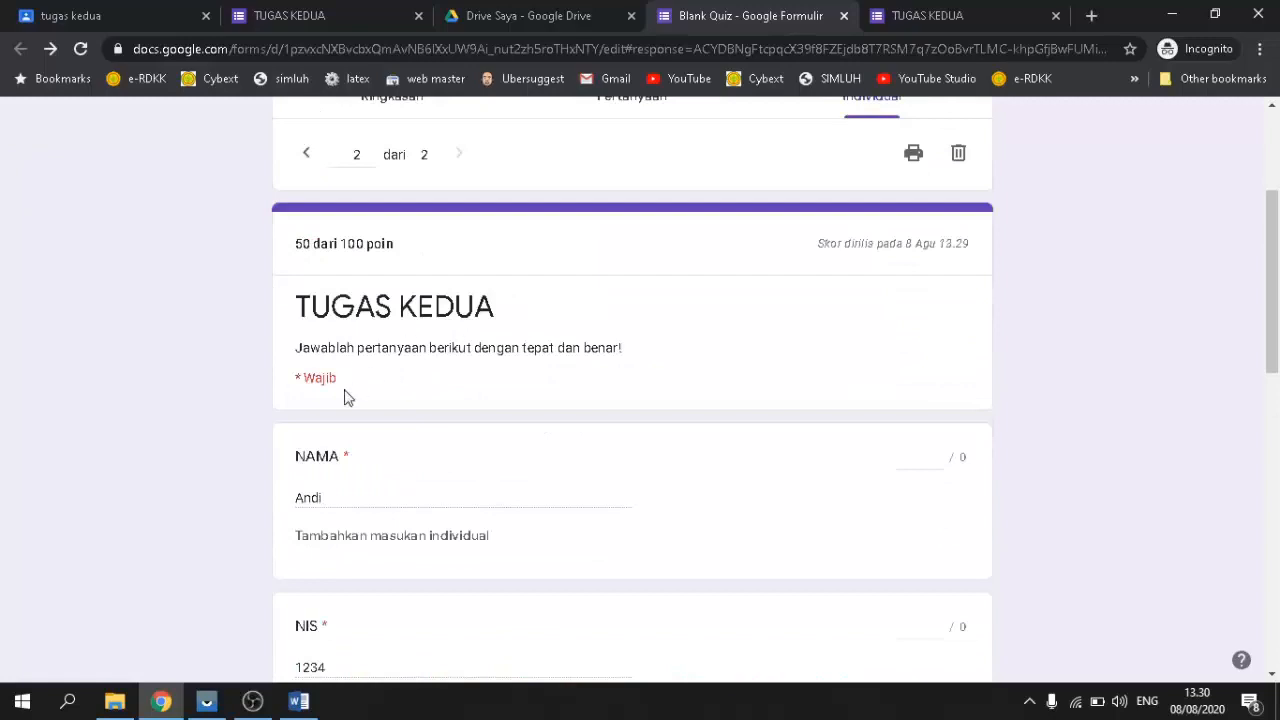
{"action": "scroll", "coordinate": [509, 406], "scroll_direction": "up", "scroll_amount": 1}
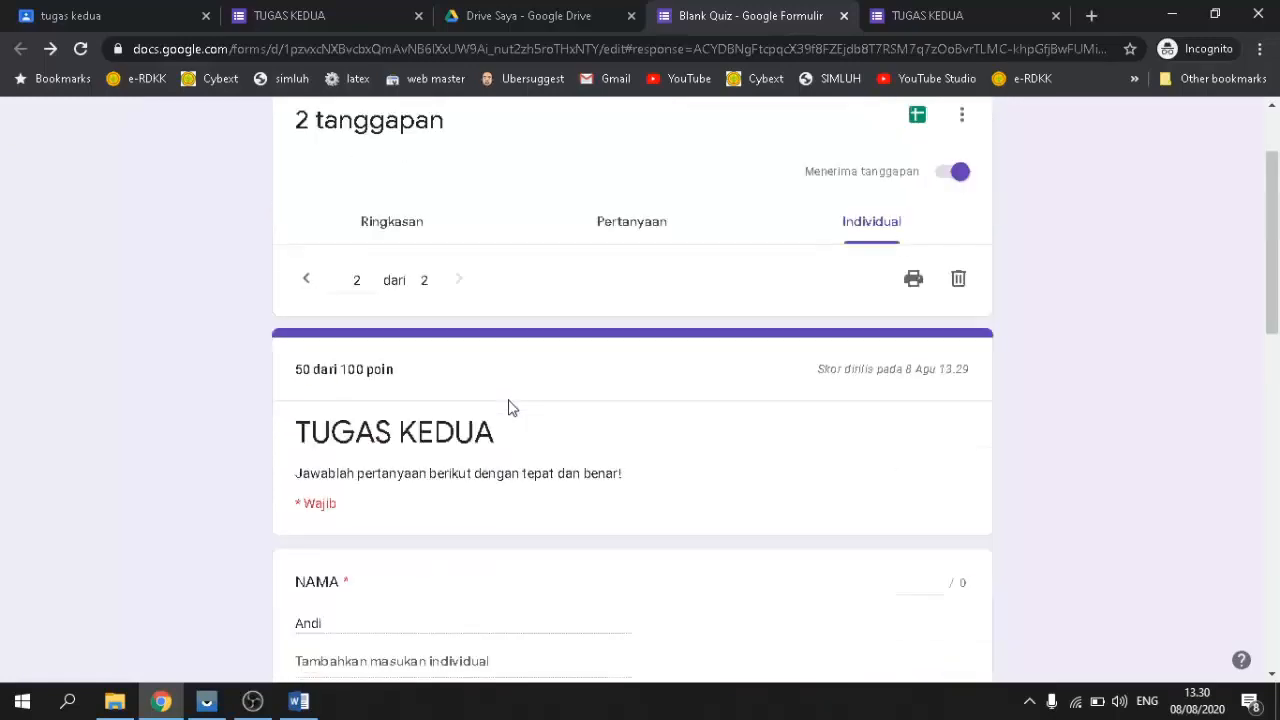
{"action": "scroll", "coordinate": [509, 406], "scroll_direction": "down", "scroll_amount": 2}
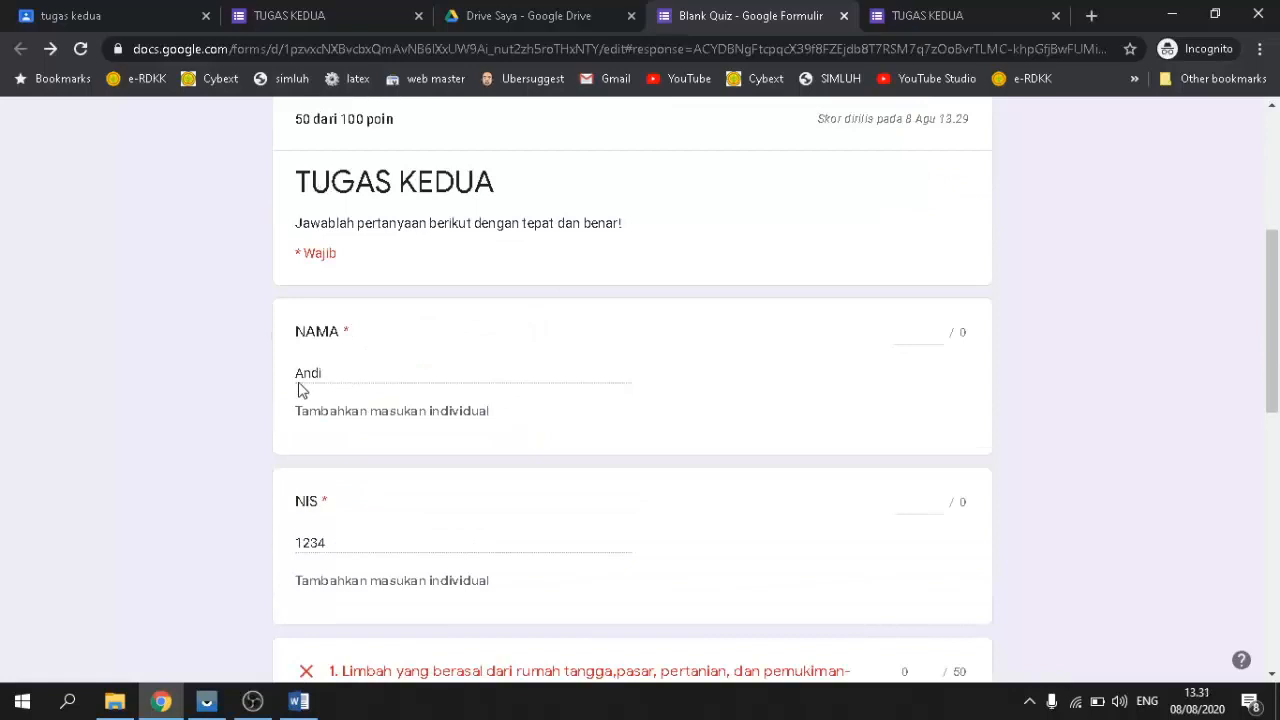
{"action": "scroll", "coordinate": [437, 389], "scroll_direction": "up", "scroll_amount": 2}
{"action": "scroll", "coordinate": [455, 340], "scroll_direction": "down", "scroll_amount": 3}
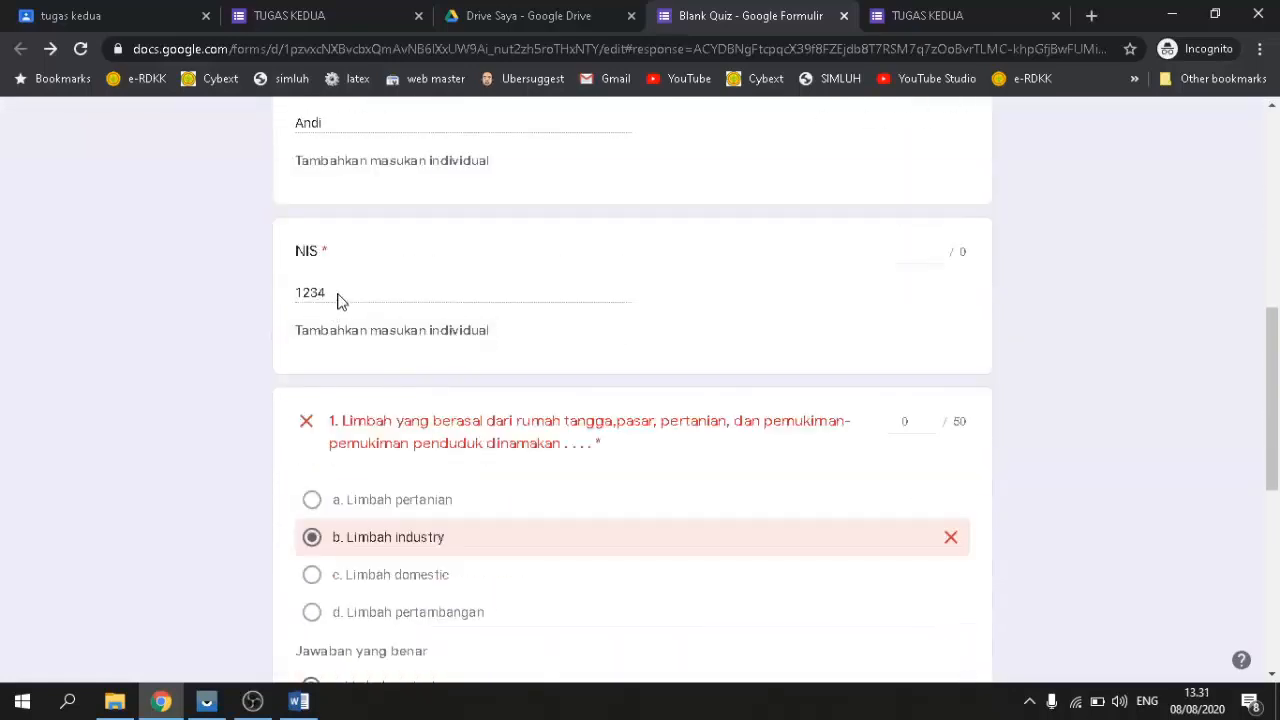
{"action": "scroll", "coordinate": [406, 285], "scroll_direction": "down", "scroll_amount": 4}
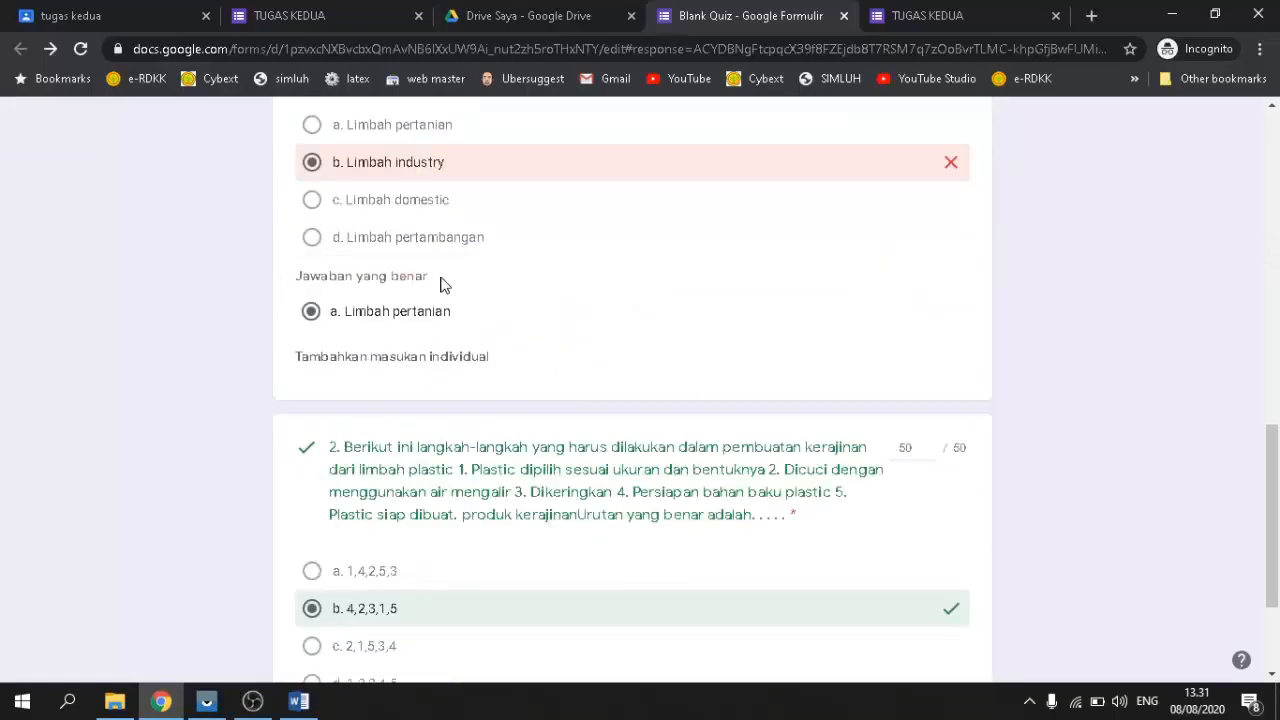
{"action": "scroll", "coordinate": [443, 286], "scroll_direction": "up", "scroll_amount": 3}
{"action": "scroll", "coordinate": [420, 320], "scroll_direction": "down", "scroll_amount": 3}
{"action": "scroll", "coordinate": [388, 338], "scroll_direction": "up", "scroll_amount": 3}
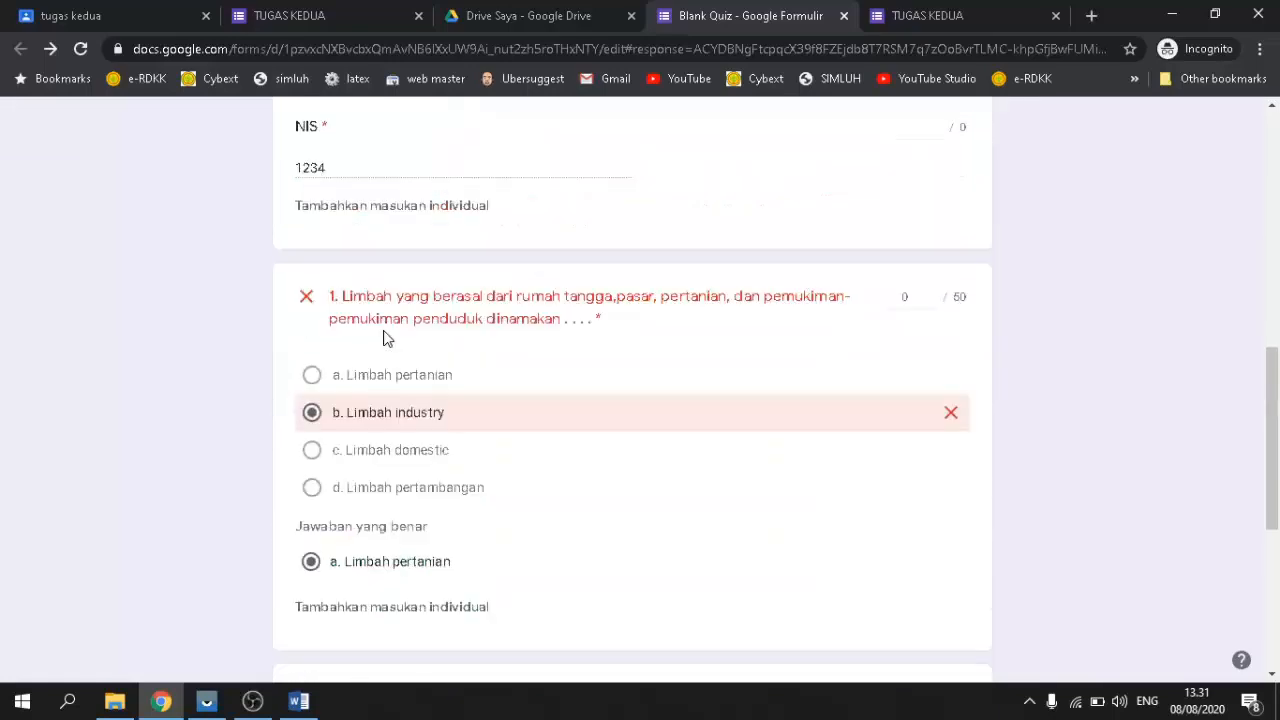
{"action": "scroll", "coordinate": [420, 400], "scroll_direction": "down", "scroll_amount": 5}
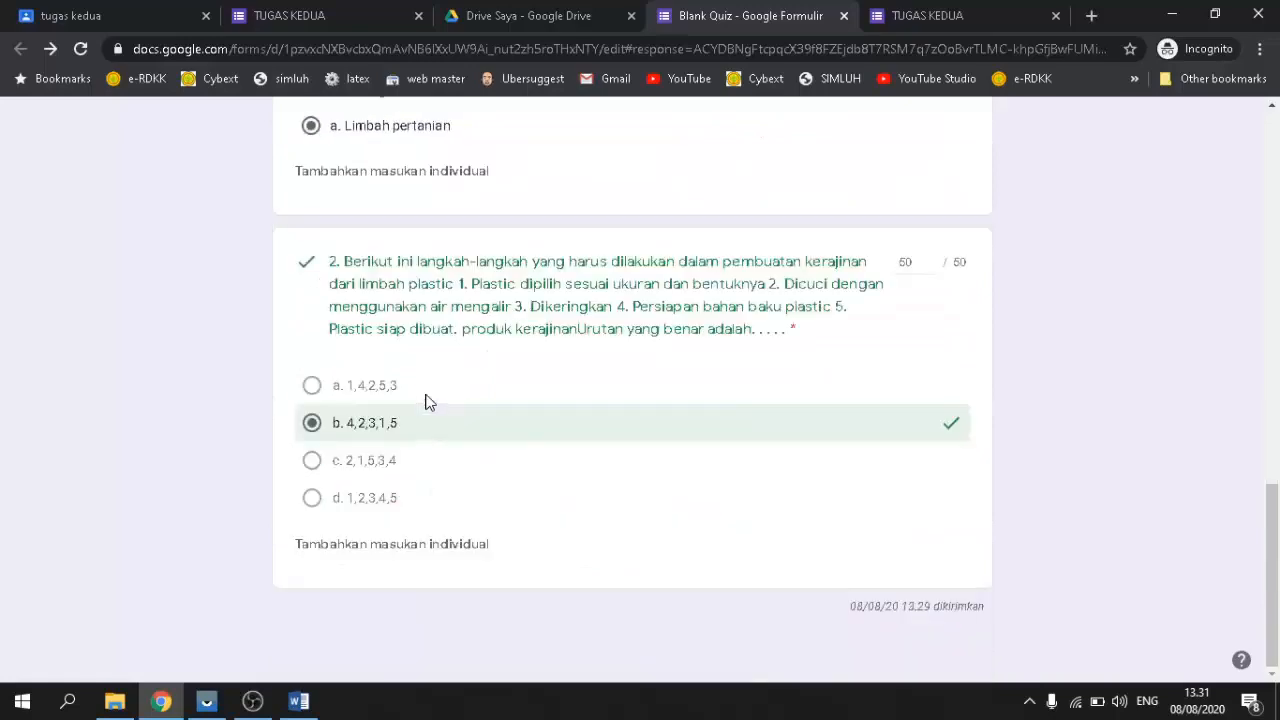
{"action": "scroll", "coordinate": [847, 474], "scroll_direction": "up", "scroll_amount": 3}
{"action": "scroll", "coordinate": [847, 474], "scroll_direction": "up", "scroll_amount": 10}
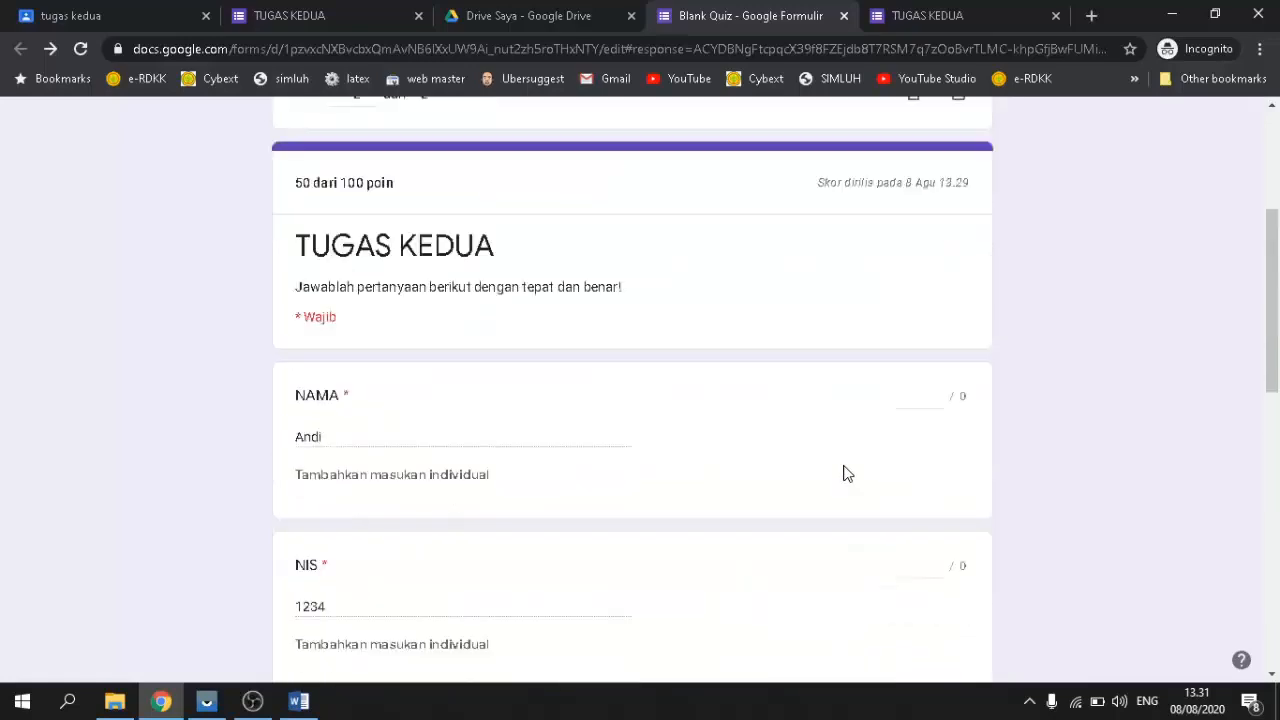
{"action": "scroll", "coordinate": [847, 474], "scroll_direction": "down", "scroll_amount": 3}
{"action": "scroll", "coordinate": [847, 474], "scroll_direction": "up", "scroll_amount": 1}
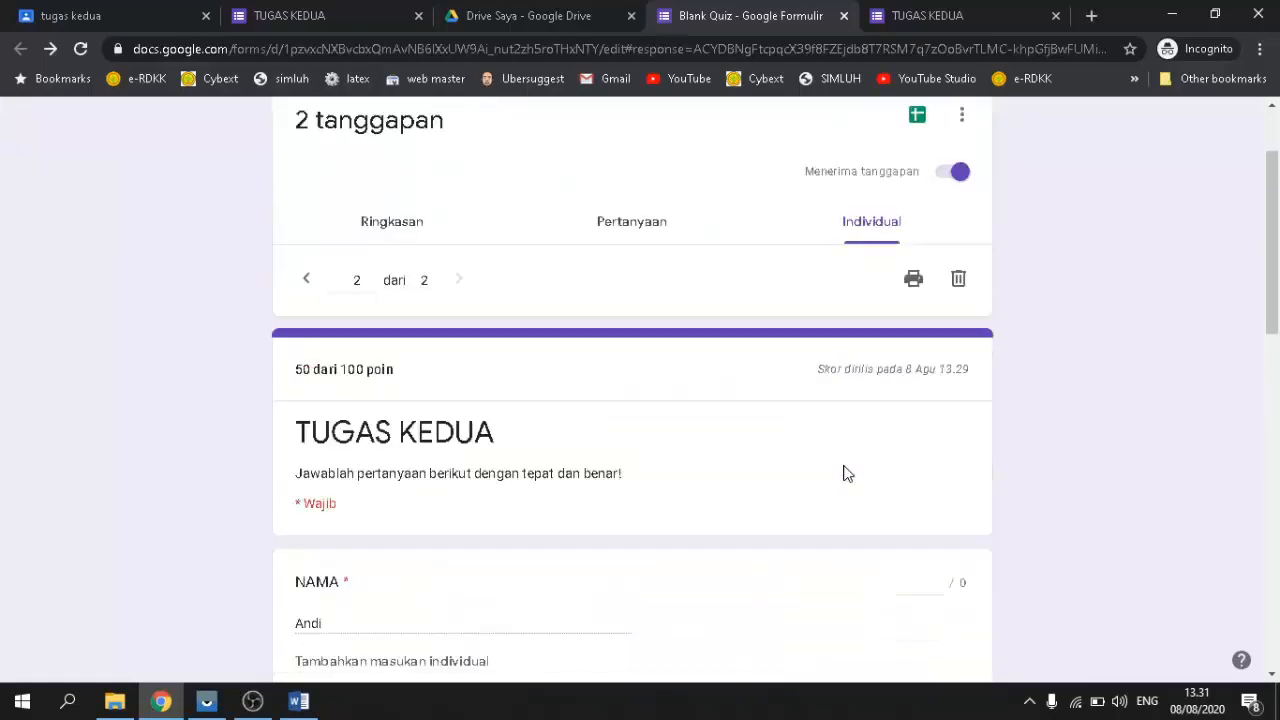
{"action": "scroll", "coordinate": [847, 474], "scroll_direction": "down", "scroll_amount": 1}
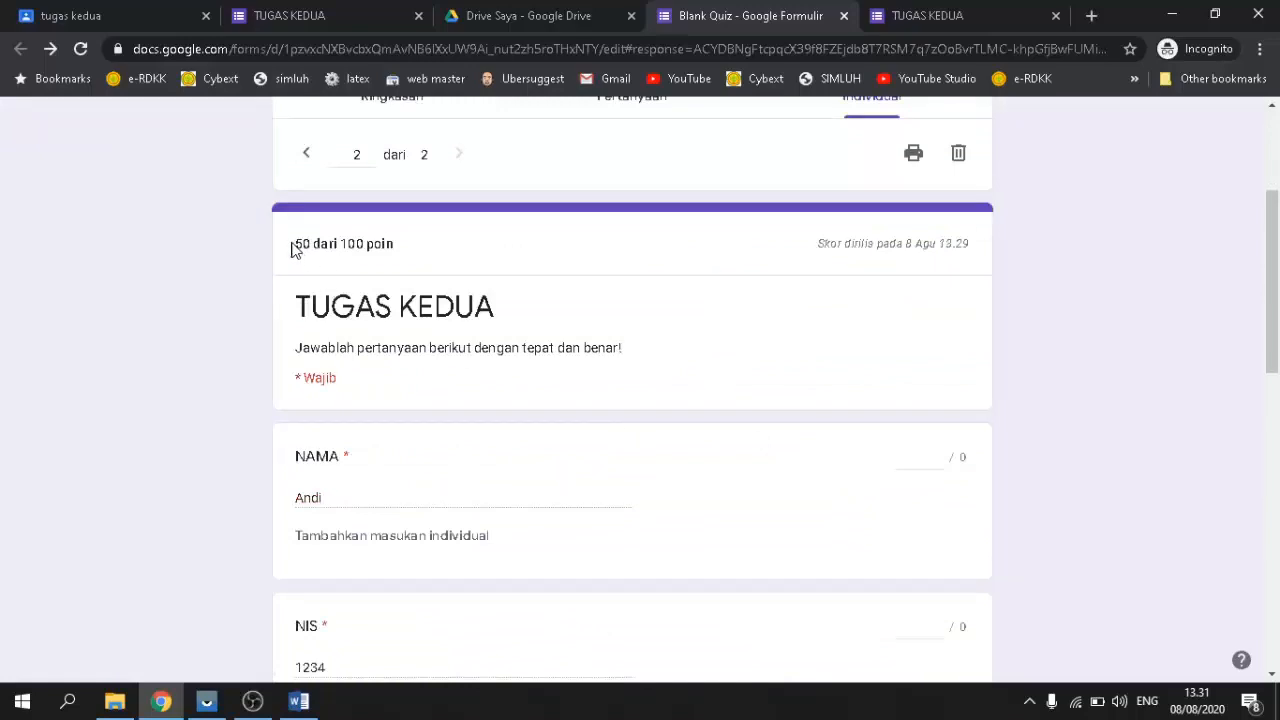
{"action": "scroll", "coordinate": [392, 247], "scroll_direction": "up", "scroll_amount": 1}
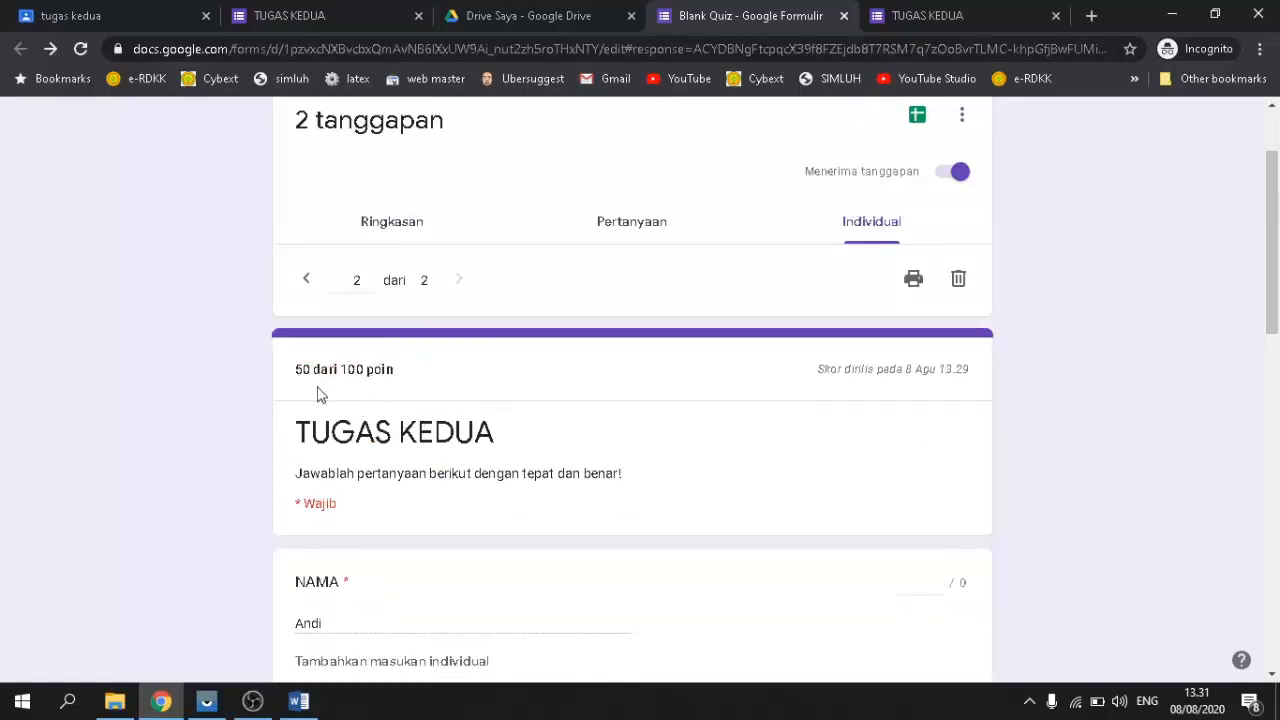
{"action": "scroll", "coordinate": [320, 395], "scroll_direction": "up", "scroll_amount": 1}
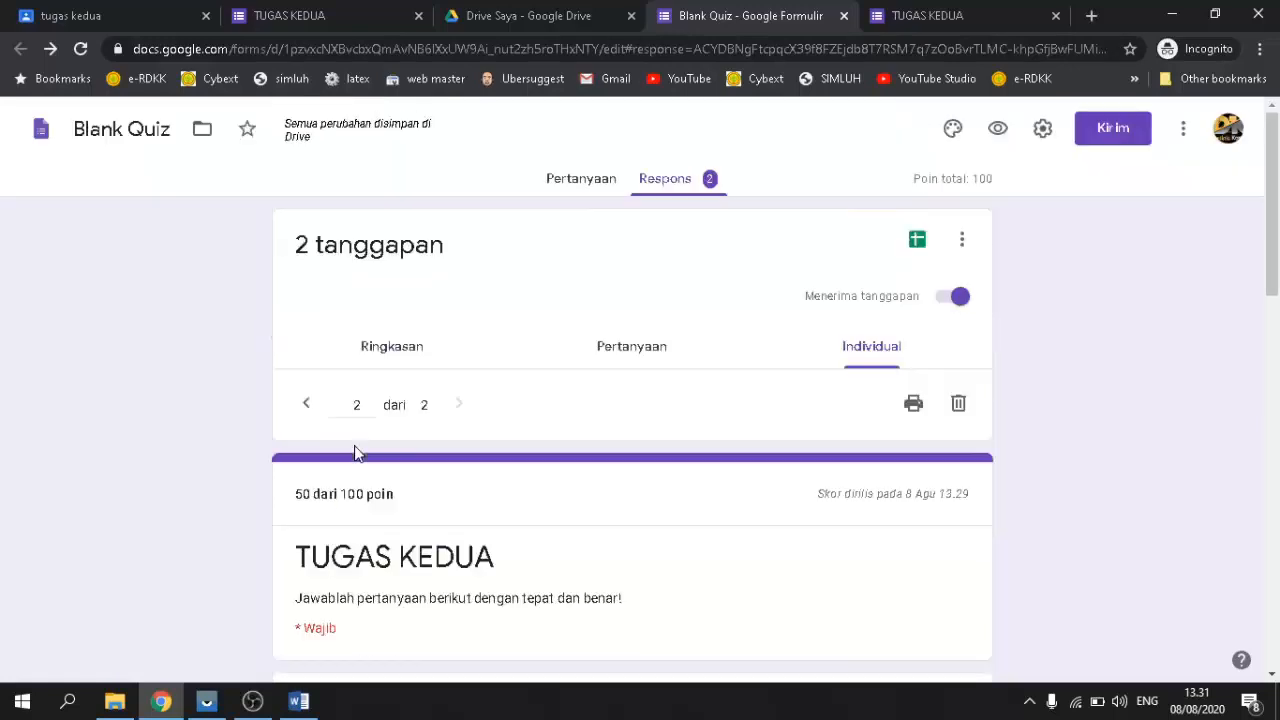
Step: Compare the Classroom tugas kedua submissions with the TUGAS KEDUA form
{"action": "left_click", "coordinate": [123, 16]}
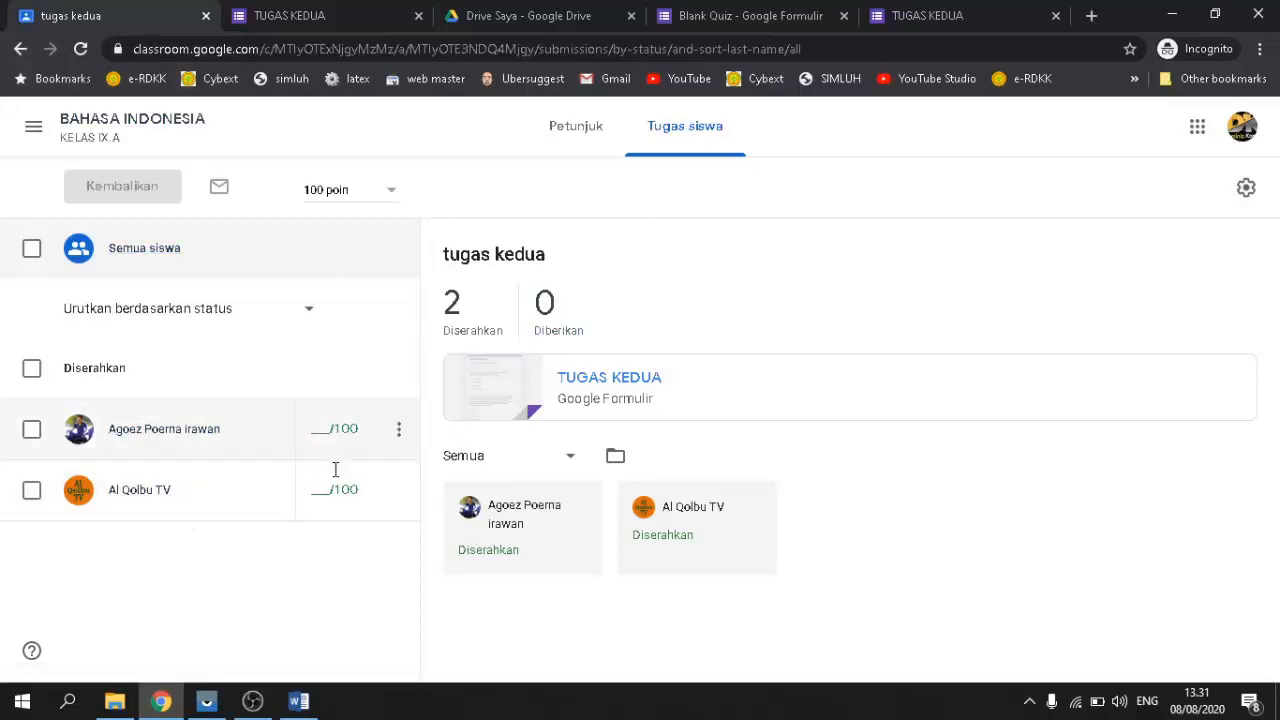
{"action": "left_click", "coordinate": [912, 13]}
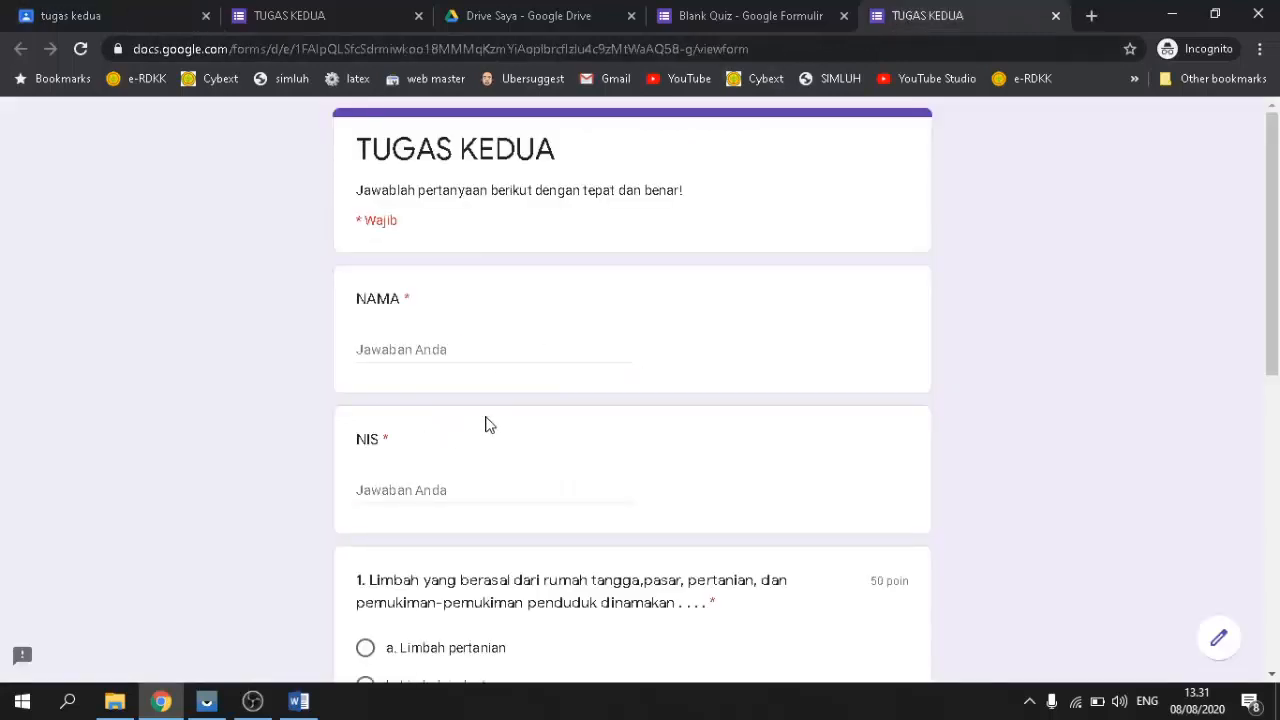
{"action": "scroll", "coordinate": [480, 418], "scroll_direction": "down", "scroll_amount": 4}
{"action": "scroll", "coordinate": [480, 416], "scroll_direction": "up", "scroll_amount": 4}
{"action": "scroll", "coordinate": [480, 411], "scroll_direction": "down", "scroll_amount": 8}
{"action": "scroll", "coordinate": [470, 400], "scroll_direction": "up", "scroll_amount": 7}
{"action": "left_click", "coordinate": [75, 14]}
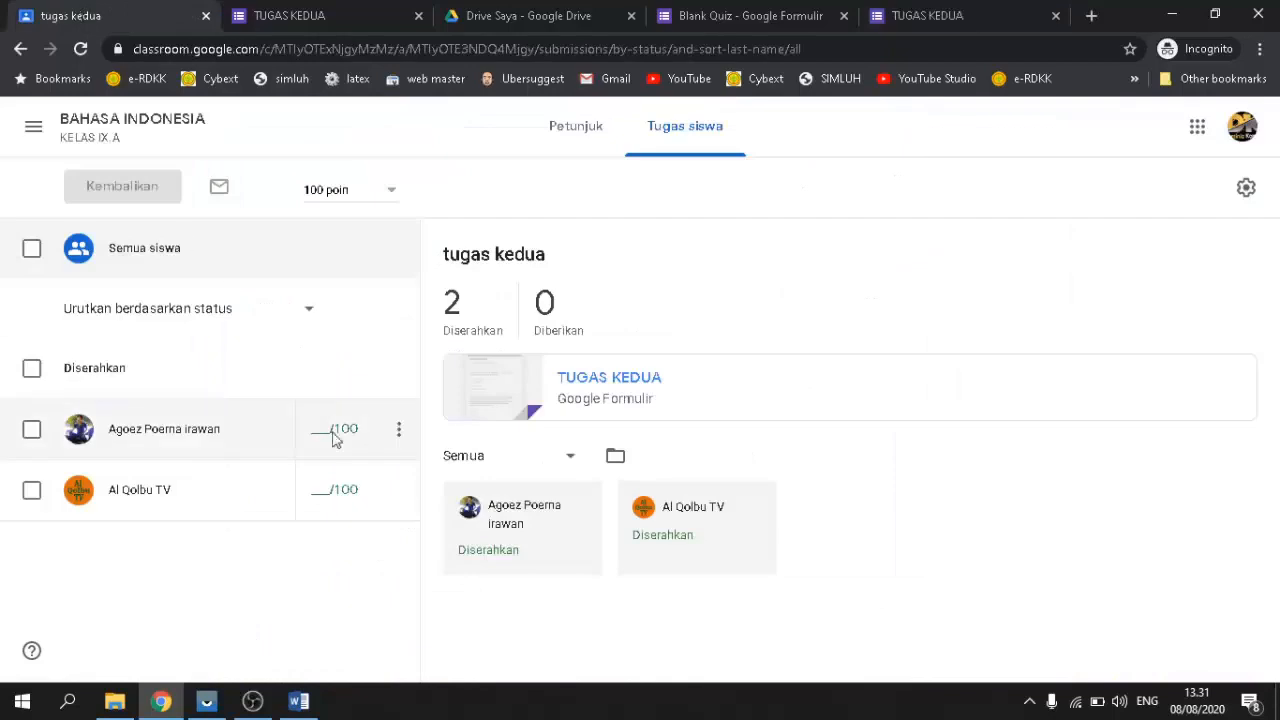
Step: Enter grades of 100 and 50 for the two students
{"action": "left_click", "coordinate": [325, 434]}
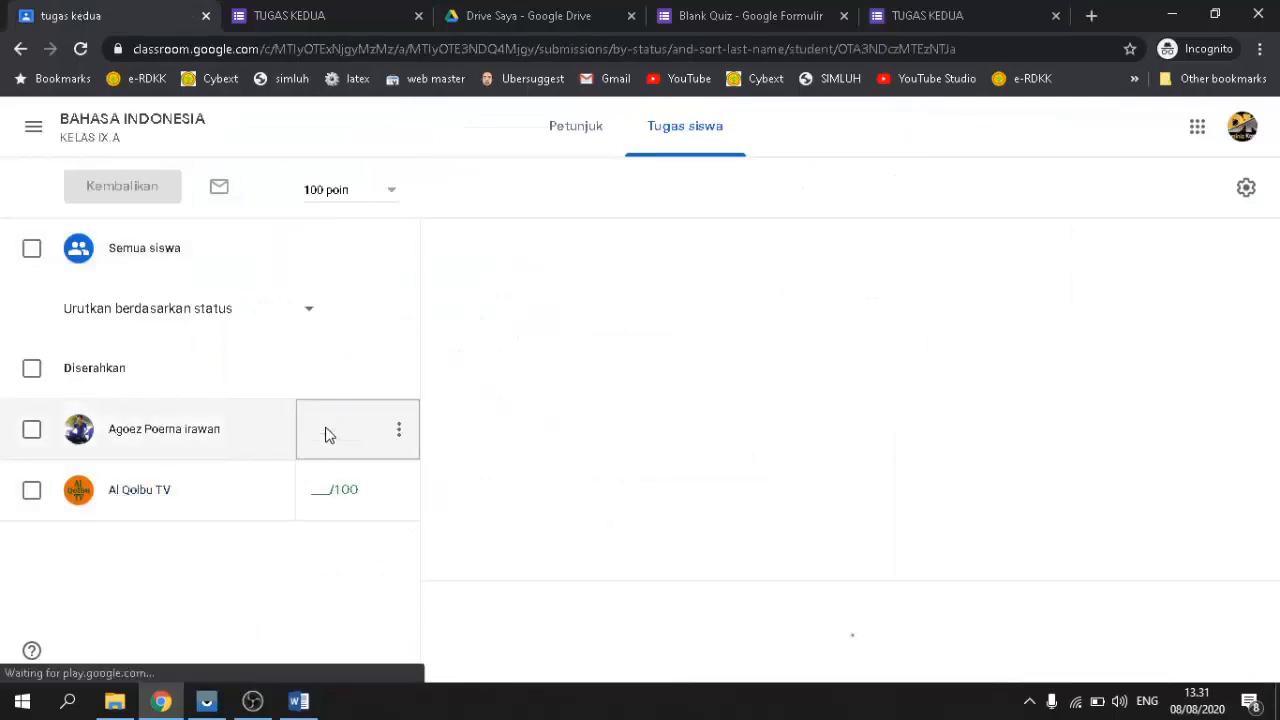
{"action": "type", "text": "1"}
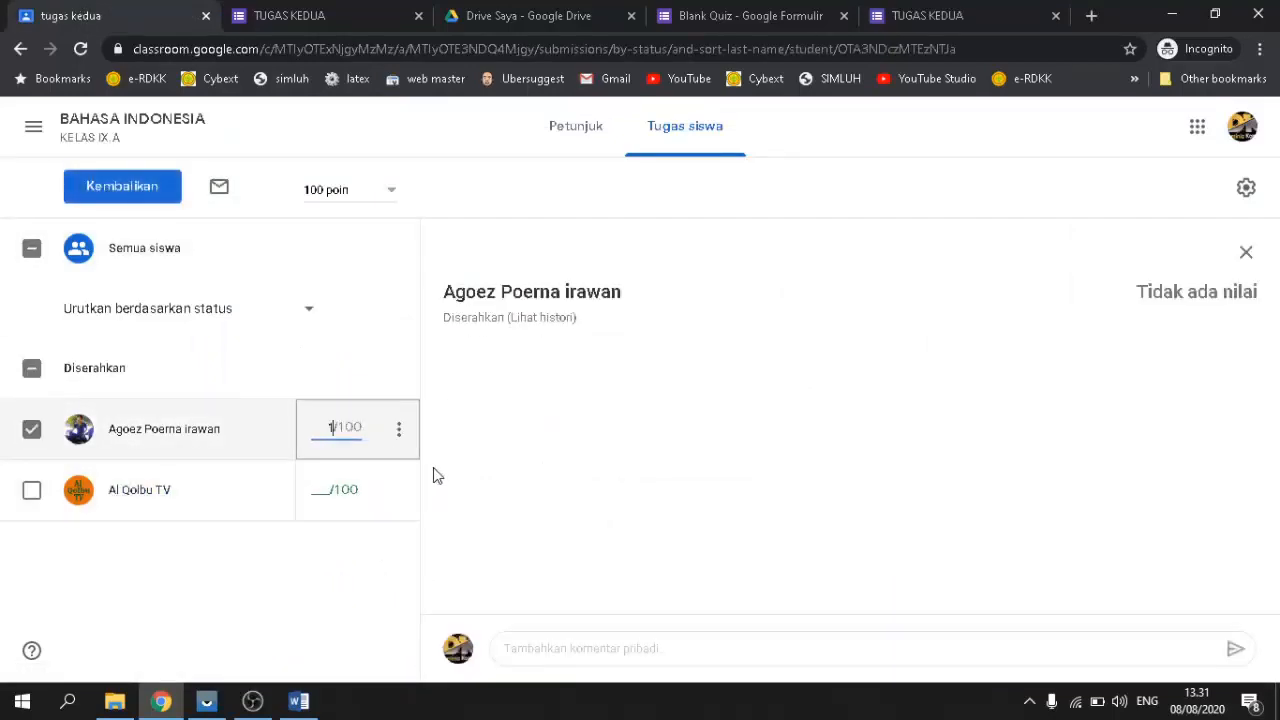
{"action": "type", "text": "00"}
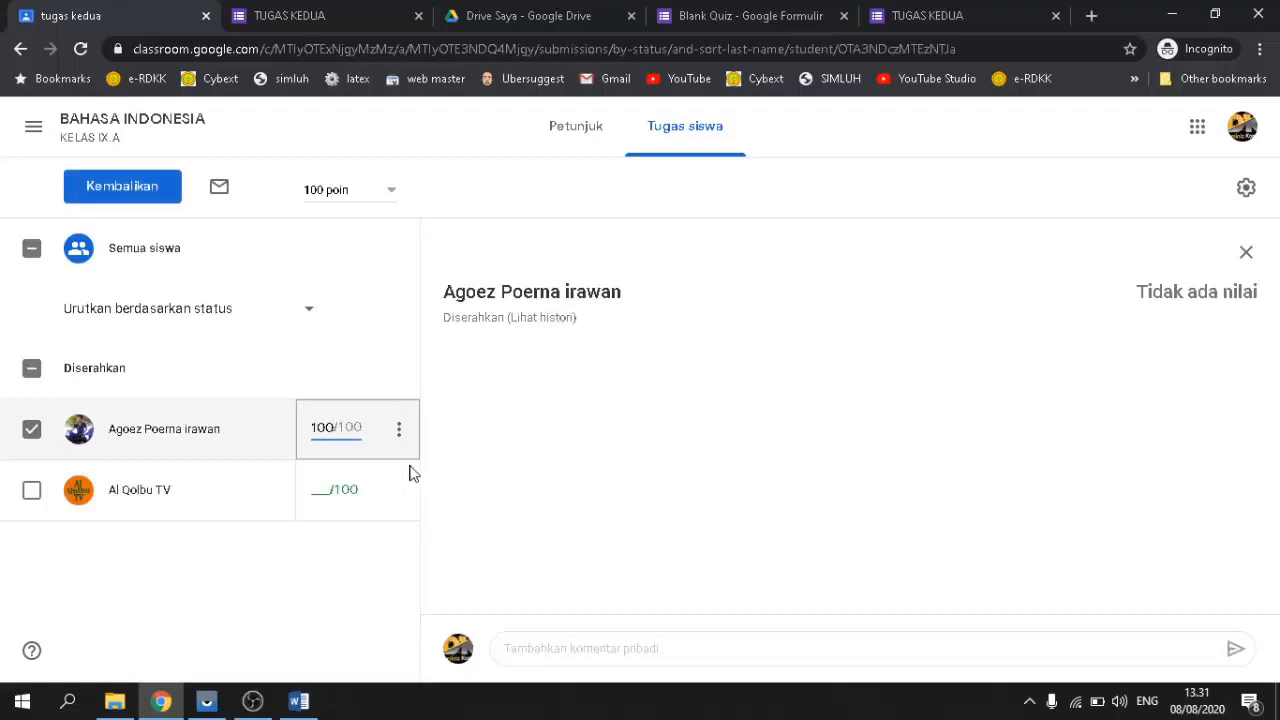
{"action": "left_click", "coordinate": [321, 492]}
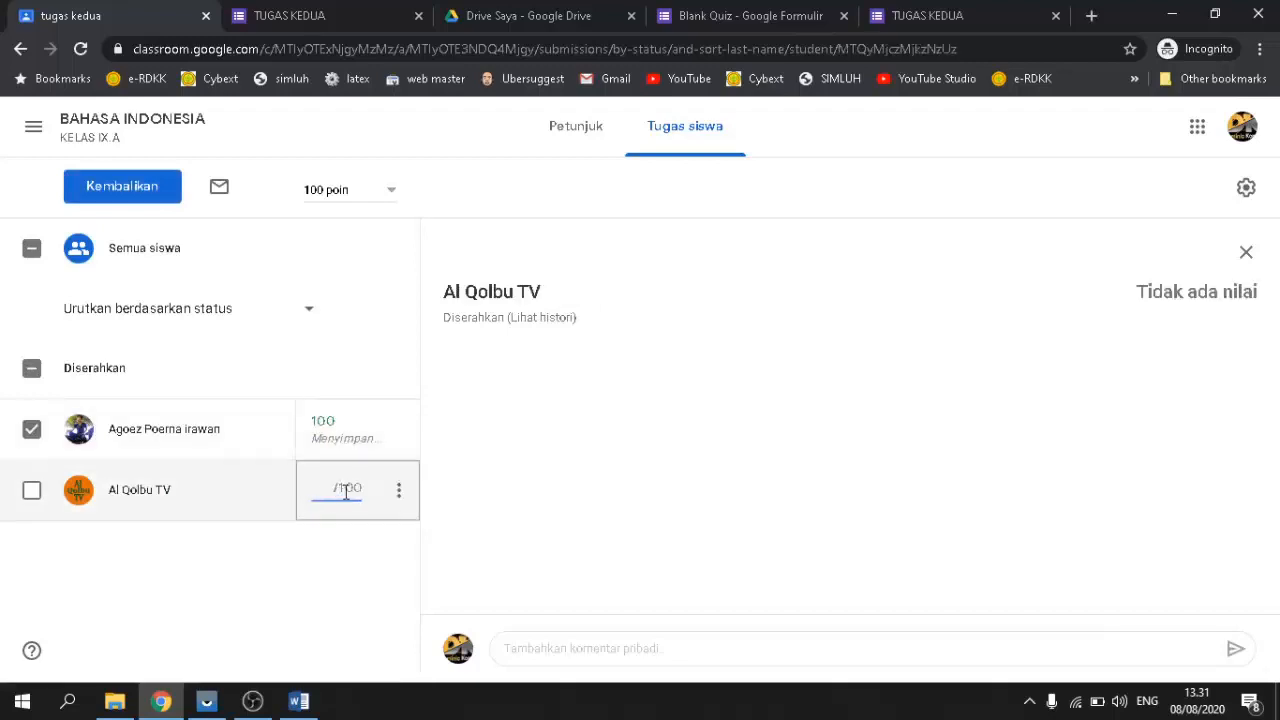
{"action": "type", "text": "50"}
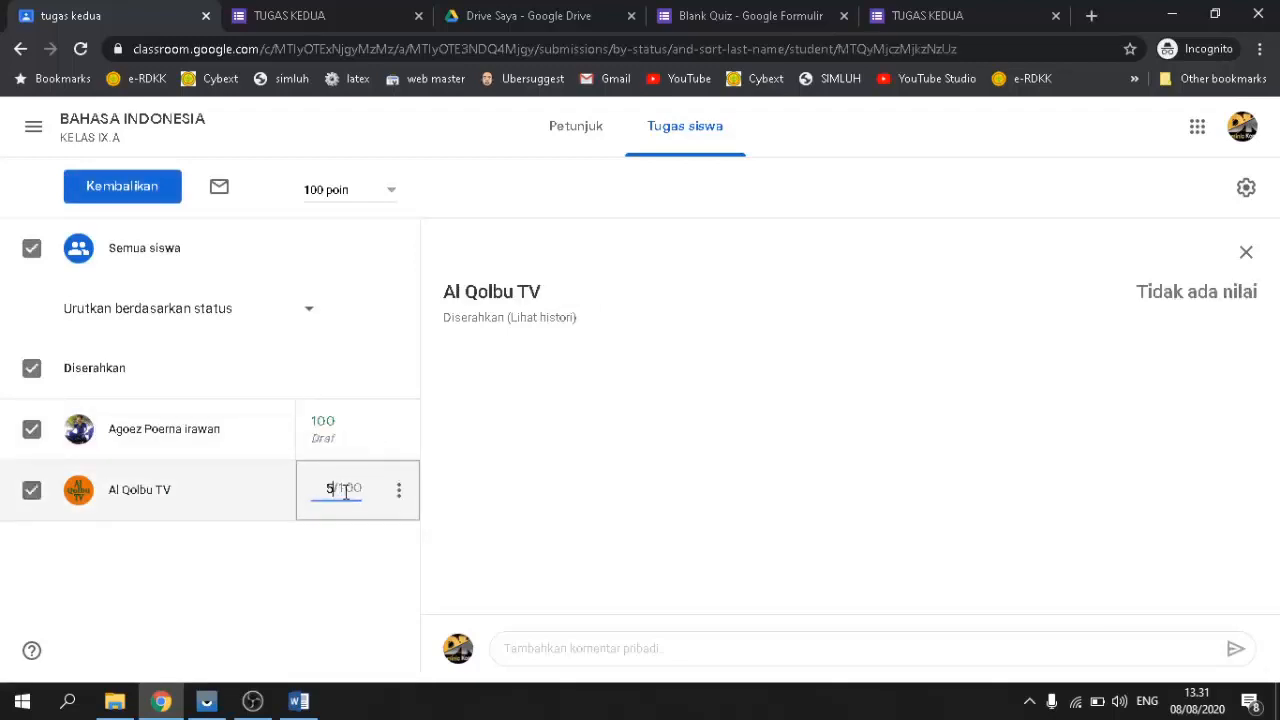
{"action": "left_click", "coordinate": [398, 432]}
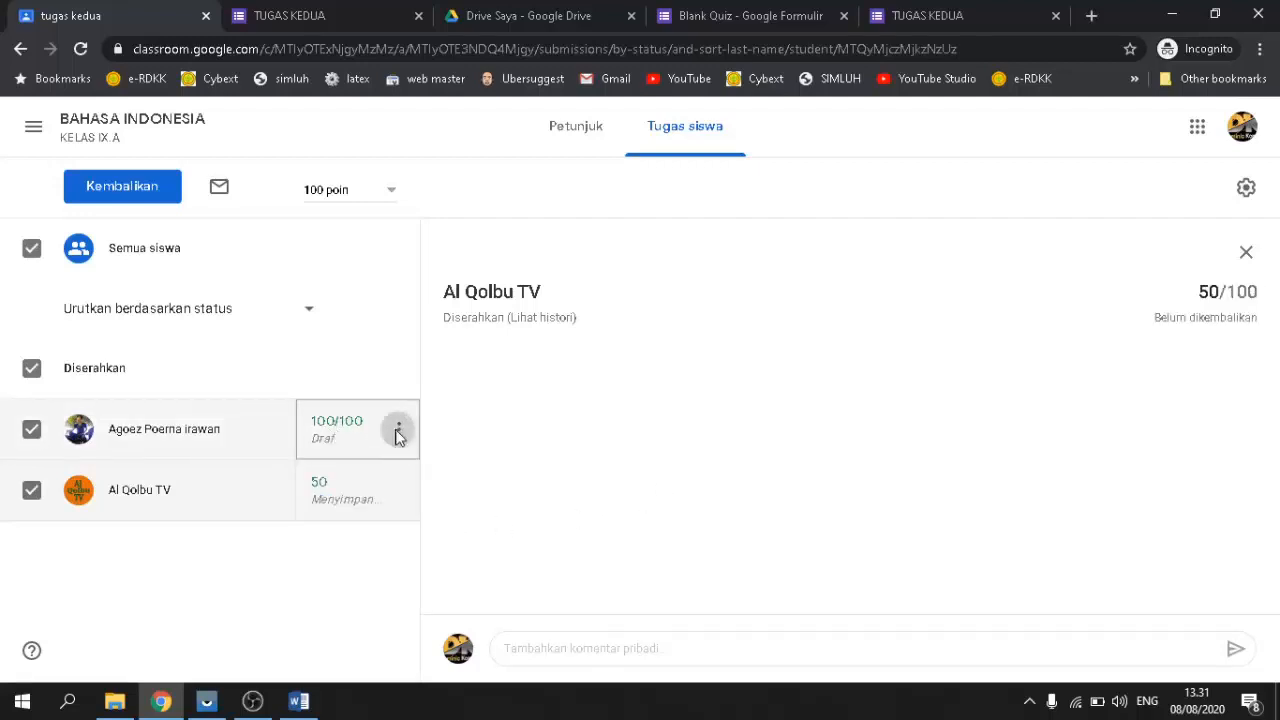
{"action": "left_click", "coordinate": [350, 564]}
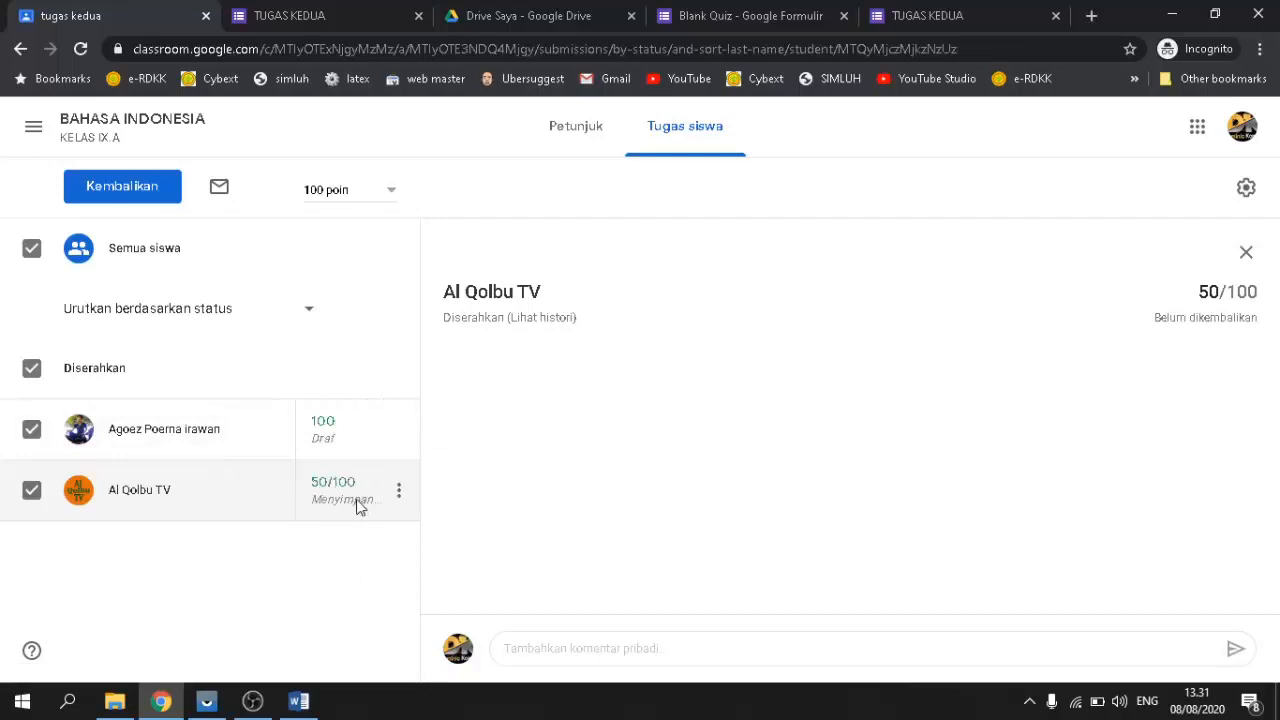
{"action": "left_click", "coordinate": [358, 433]}
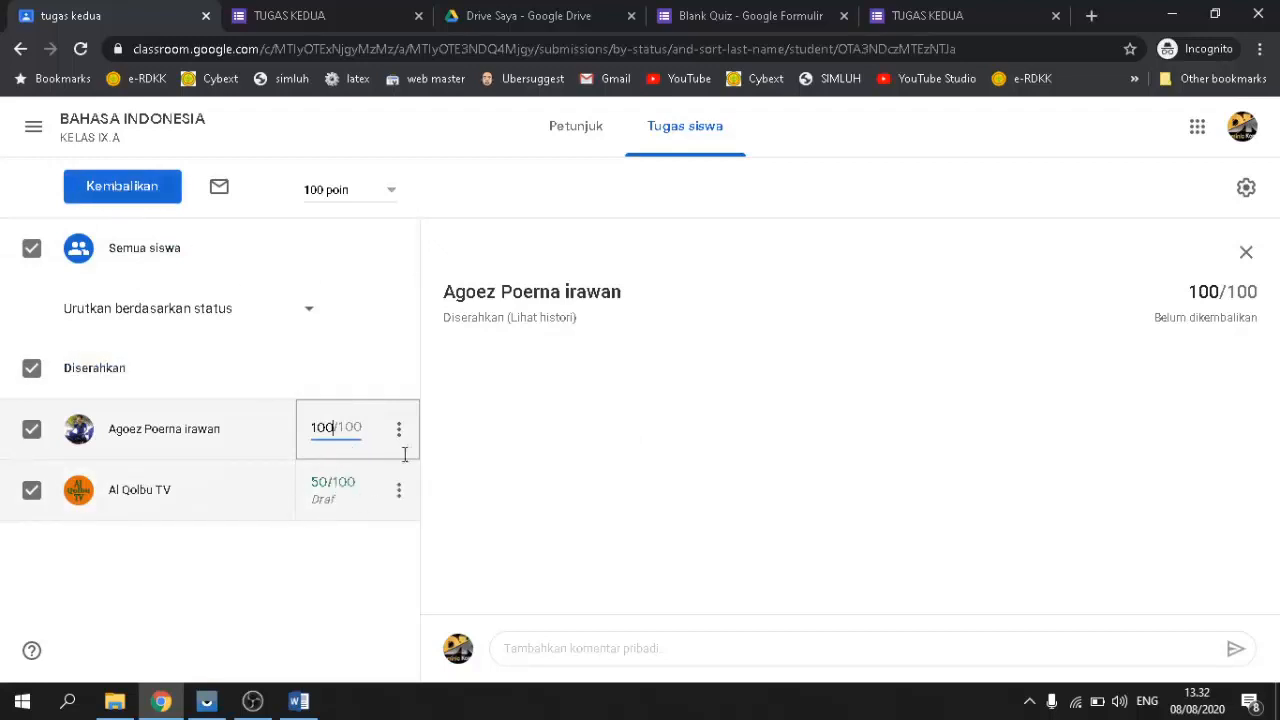
Step: Return the graded work to both students with Kembalikan
{"action": "left_click", "coordinate": [120, 188]}
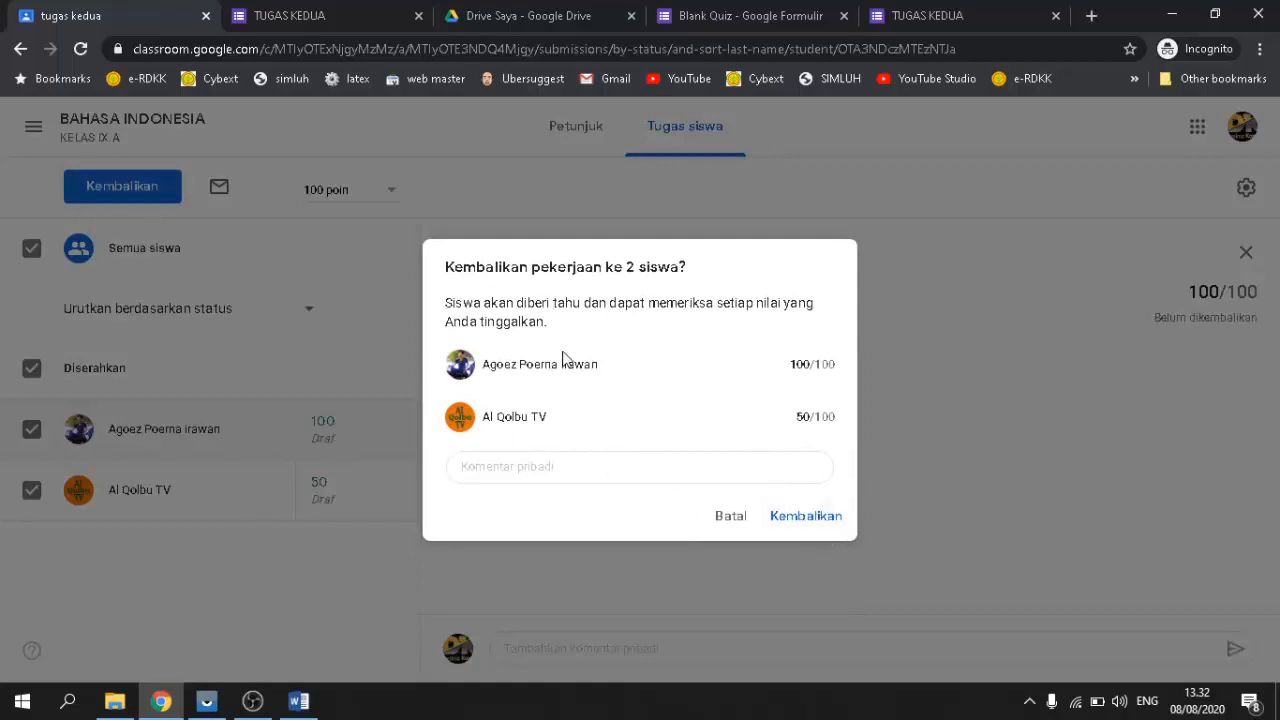
{"action": "left_click", "coordinate": [812, 516]}
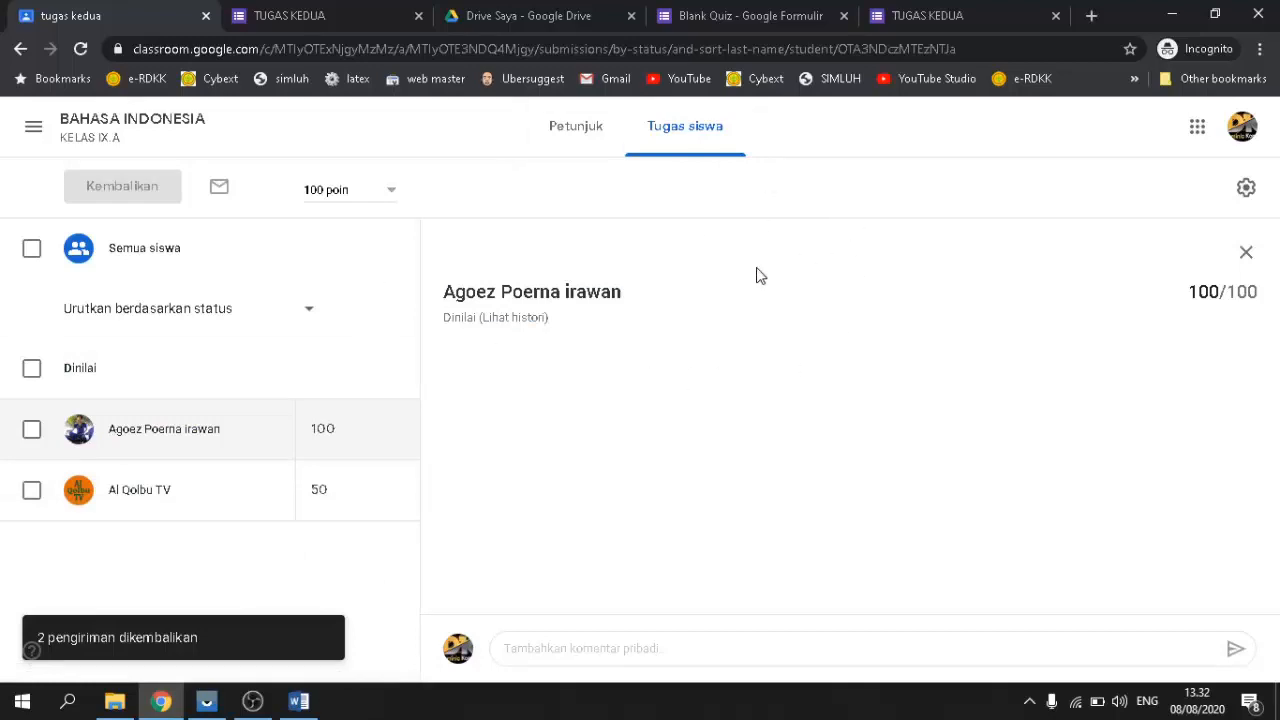
{"action": "left_click", "coordinate": [920, 14]}
{"action": "scroll", "coordinate": [500, 428], "scroll_direction": "down", "scroll_amount": 3}
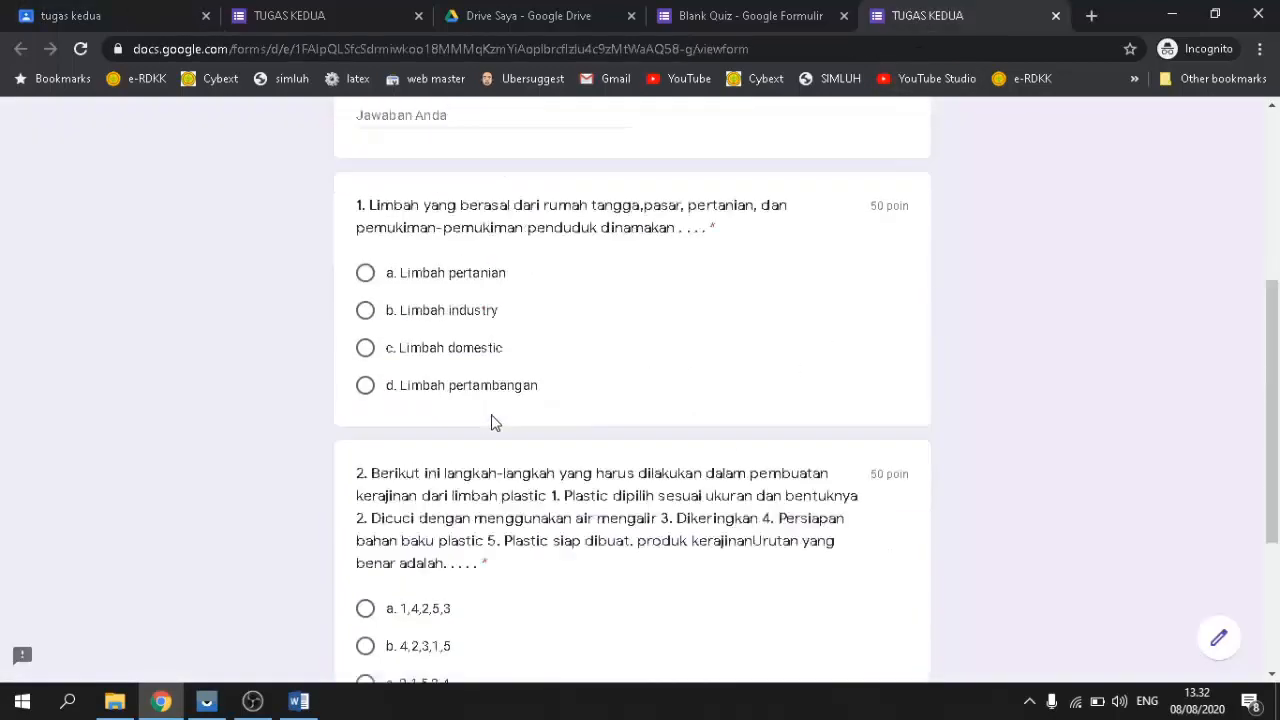
{"action": "scroll", "coordinate": [627, 230], "scroll_direction": "up", "scroll_amount": 4}
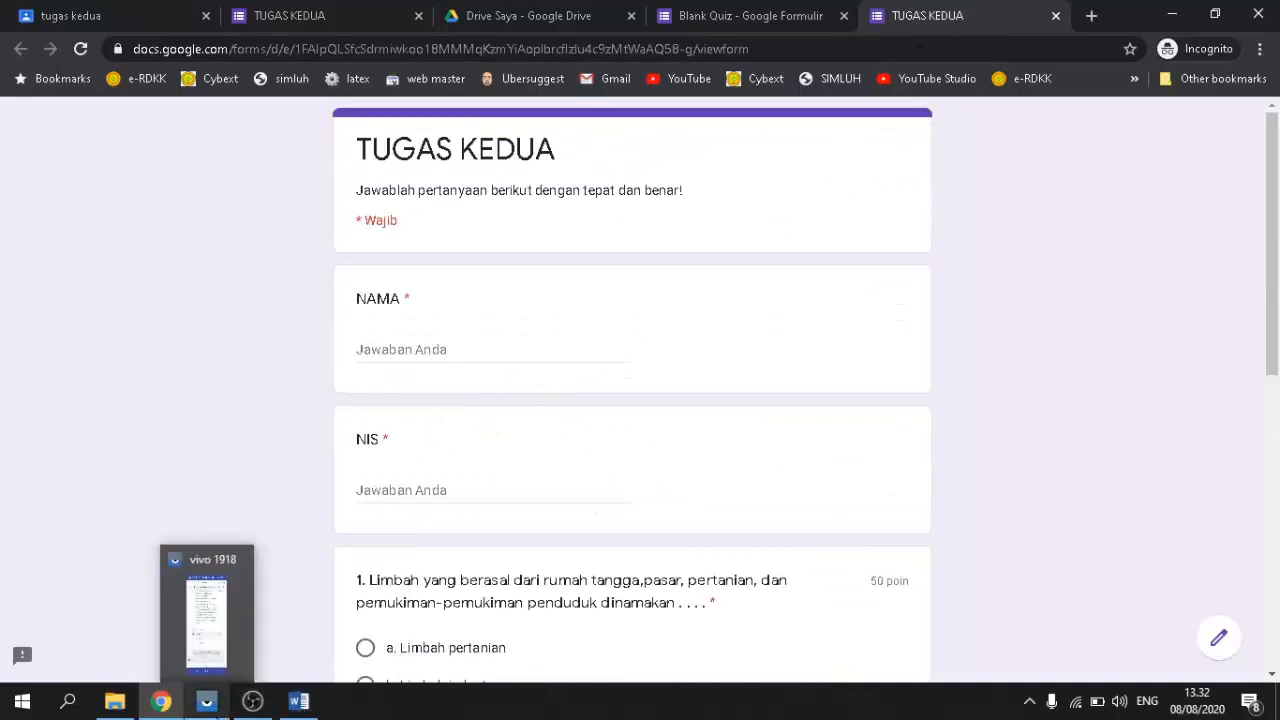
{"action": "left_click", "coordinate": [206, 701]}
{"action": "scroll", "coordinate": [829, 391], "scroll_direction": "up", "scroll_amount": 5}
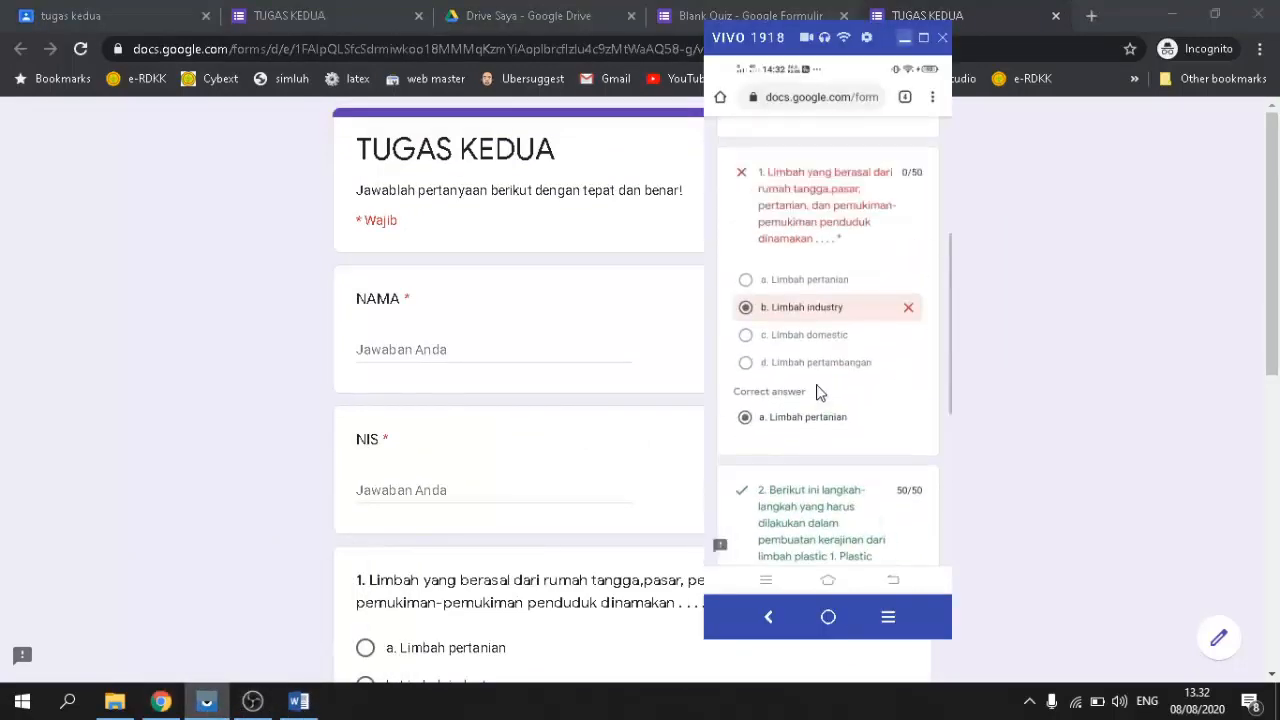
{"action": "left_click", "coordinate": [904, 37]}
{"action": "left_click", "coordinate": [120, 15]}
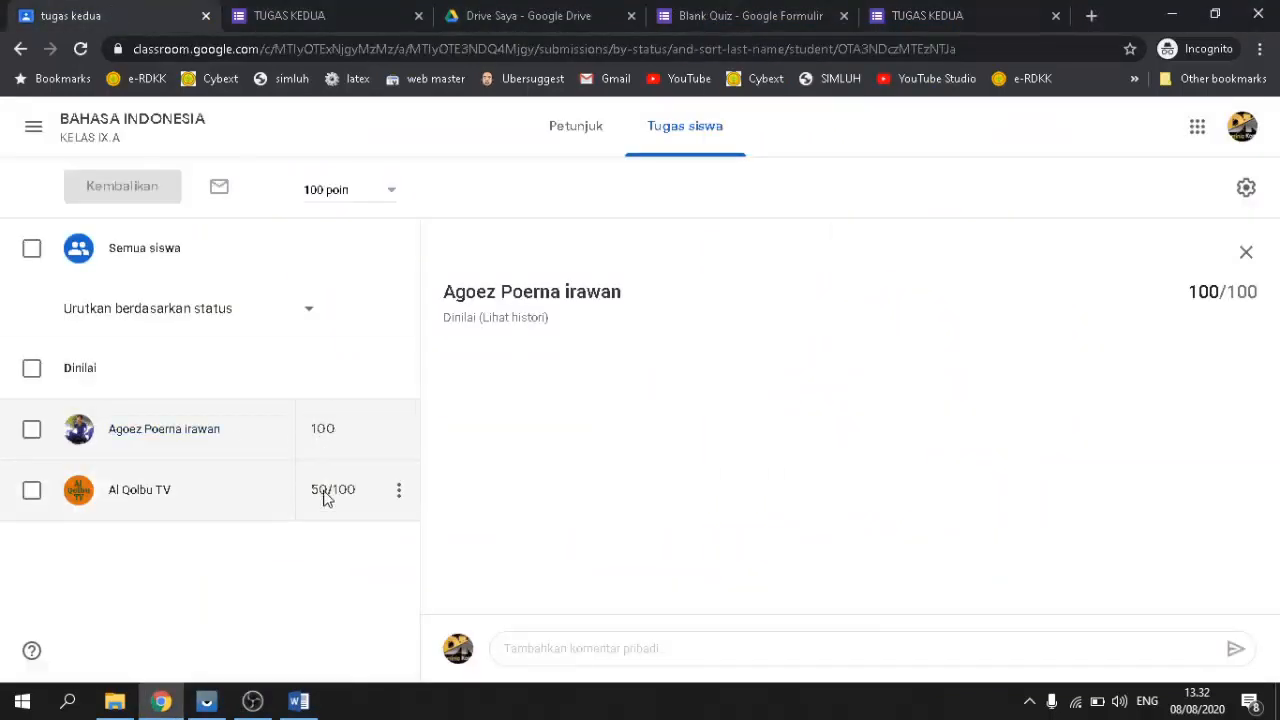
{"action": "left_click", "coordinate": [920, 30]}
{"action": "scroll", "coordinate": [543, 429], "scroll_direction": "down", "scroll_amount": 5}
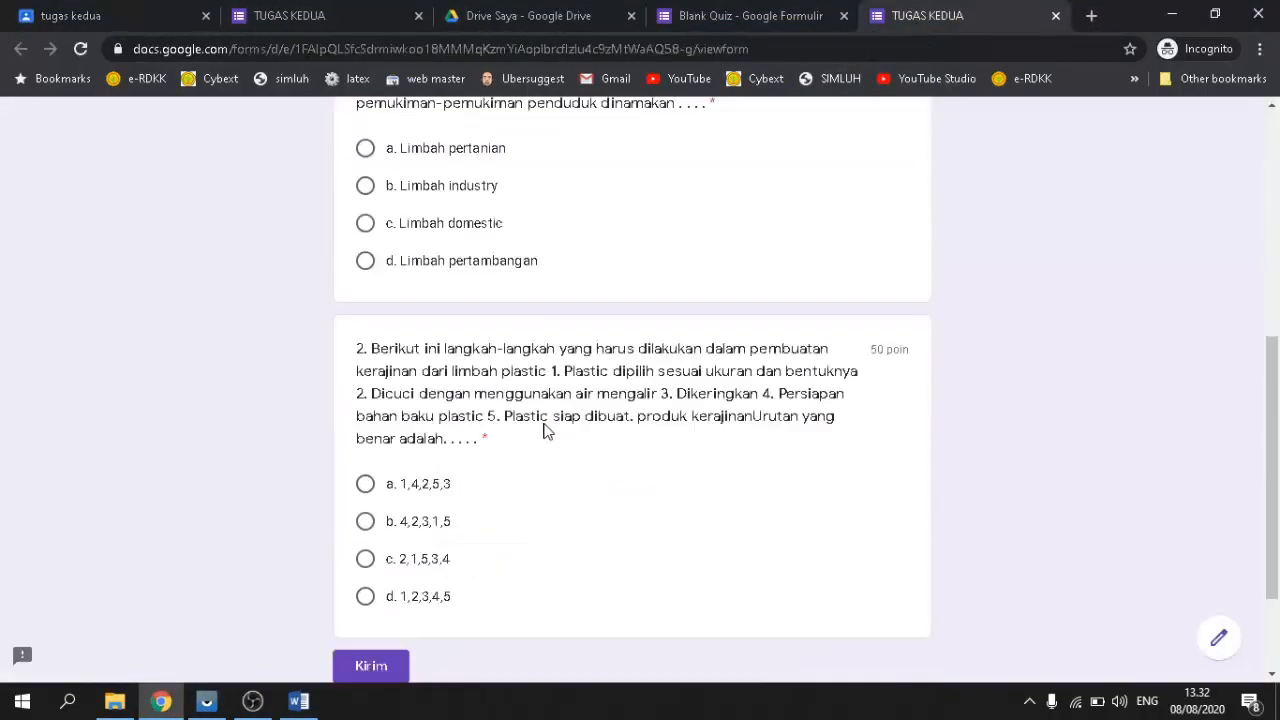
{"action": "scroll", "coordinate": [543, 429], "scroll_direction": "down", "scroll_amount": 2}
{"action": "scroll", "coordinate": [545, 420], "scroll_direction": "up", "scroll_amount": 7}
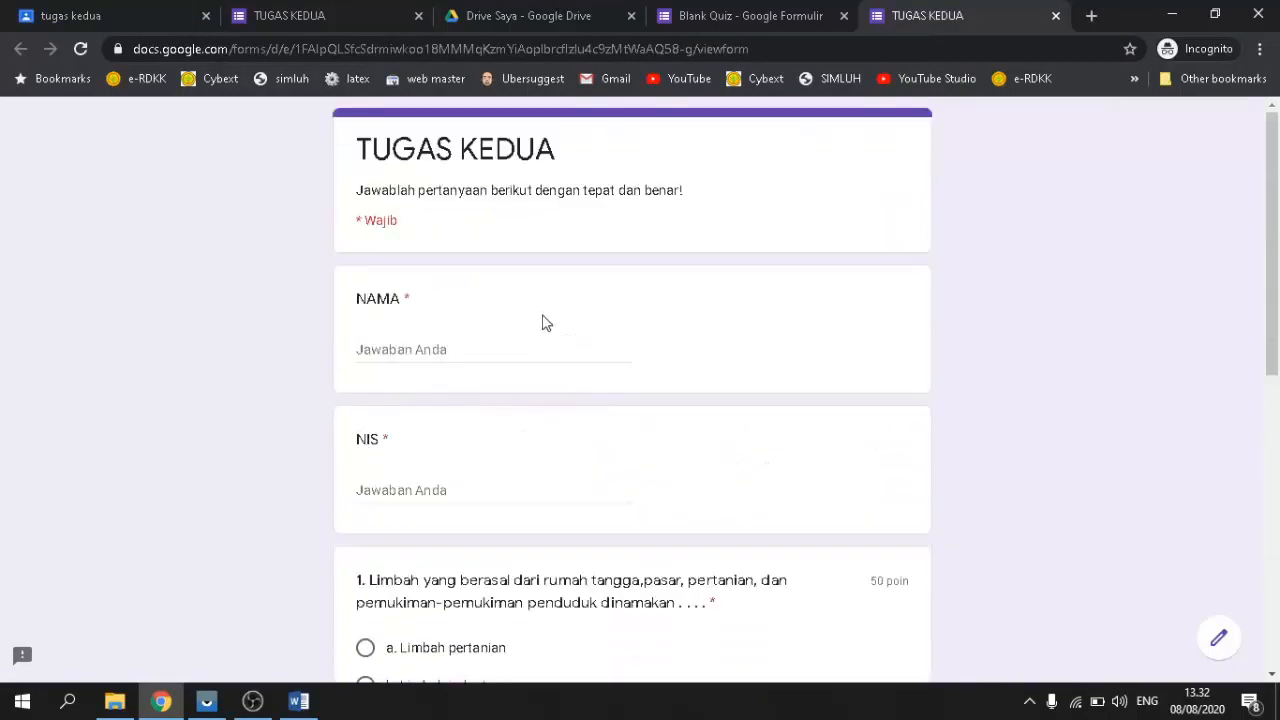
{"action": "left_click", "coordinate": [115, 18]}
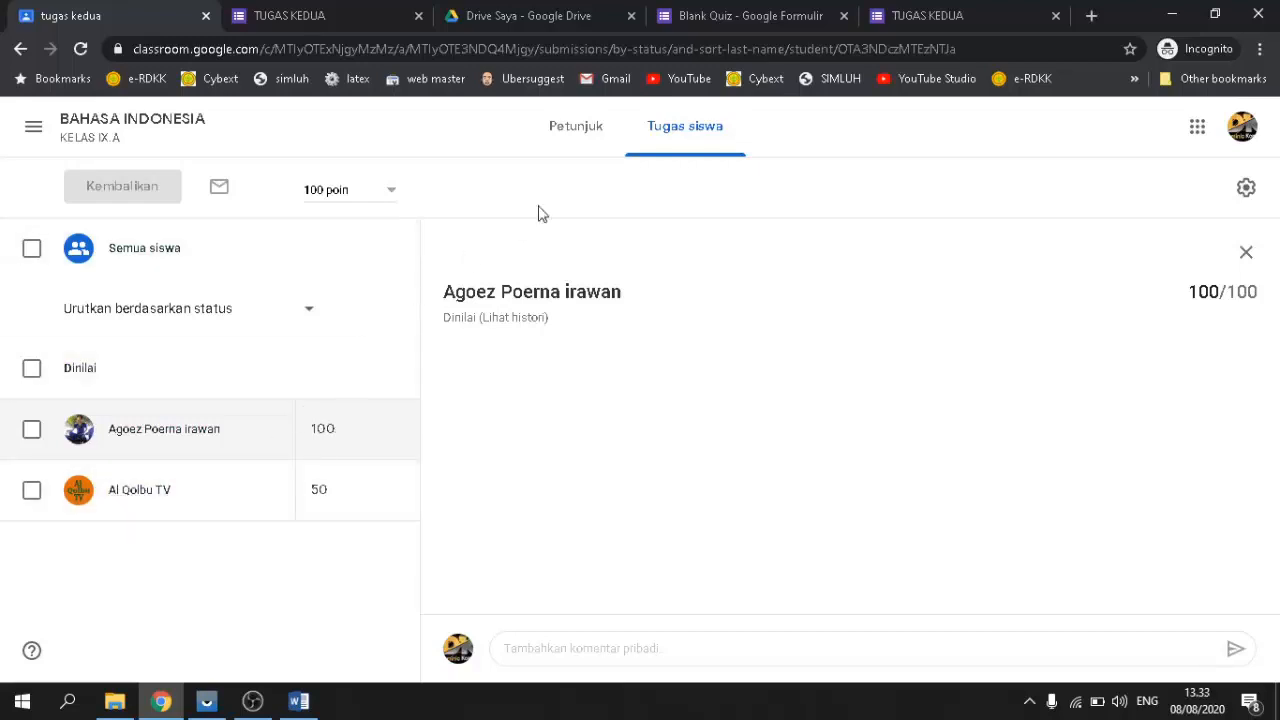
Step: Go to the BAHASA INDONESIA IX.A Tugas Kelas page and collapse the tugas kedua card
{"action": "left_click", "coordinate": [35, 132]}
{"action": "left_click", "coordinate": [440, 134]}
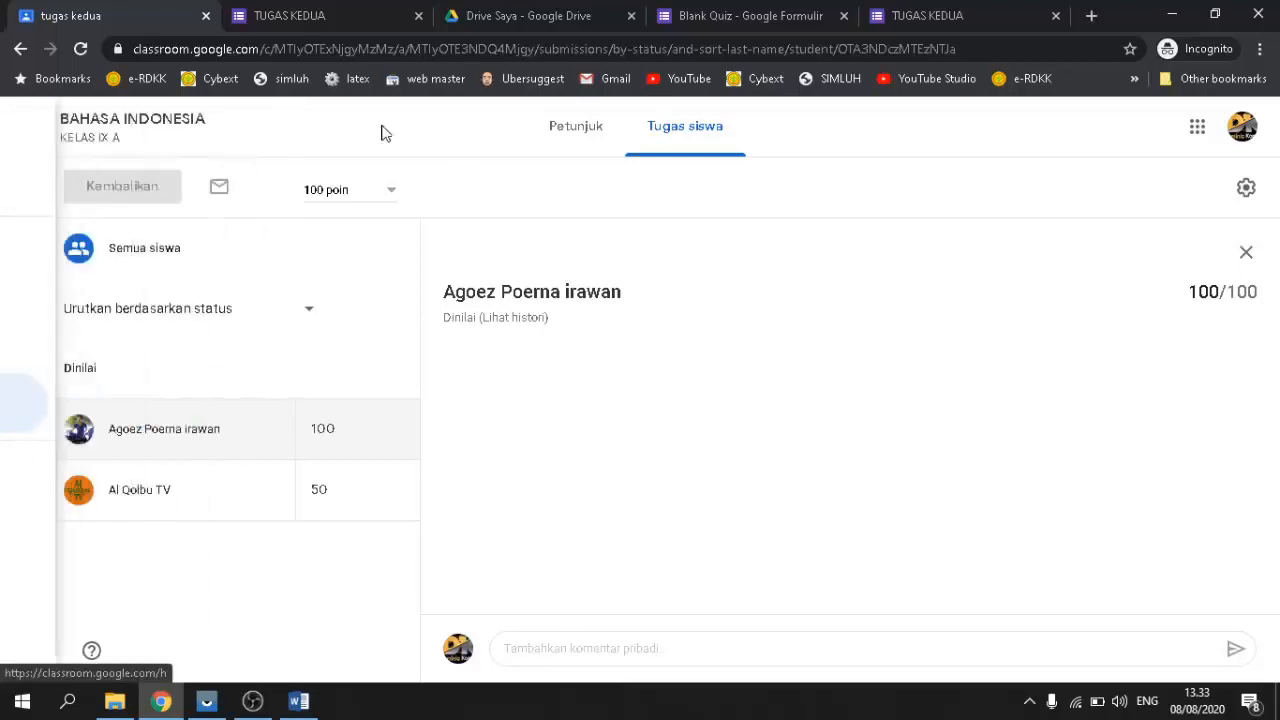
{"action": "left_click", "coordinate": [177, 131]}
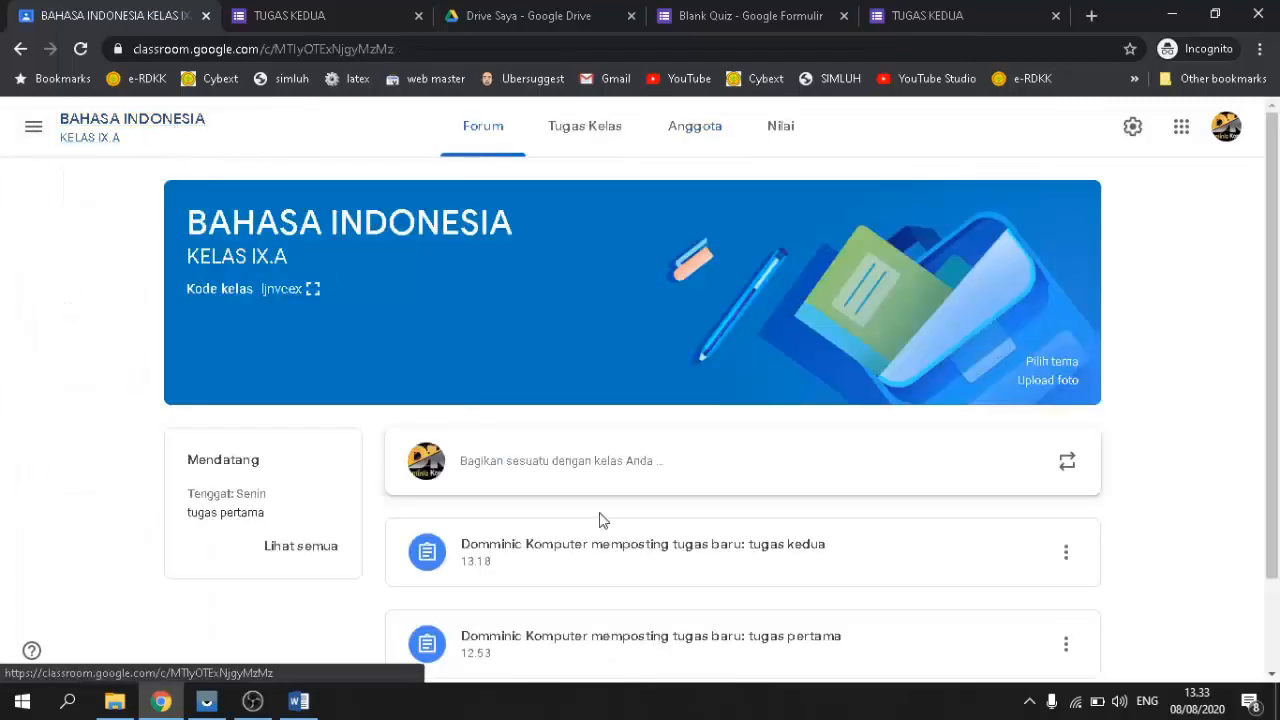
{"action": "left_click", "coordinate": [576, 134]}
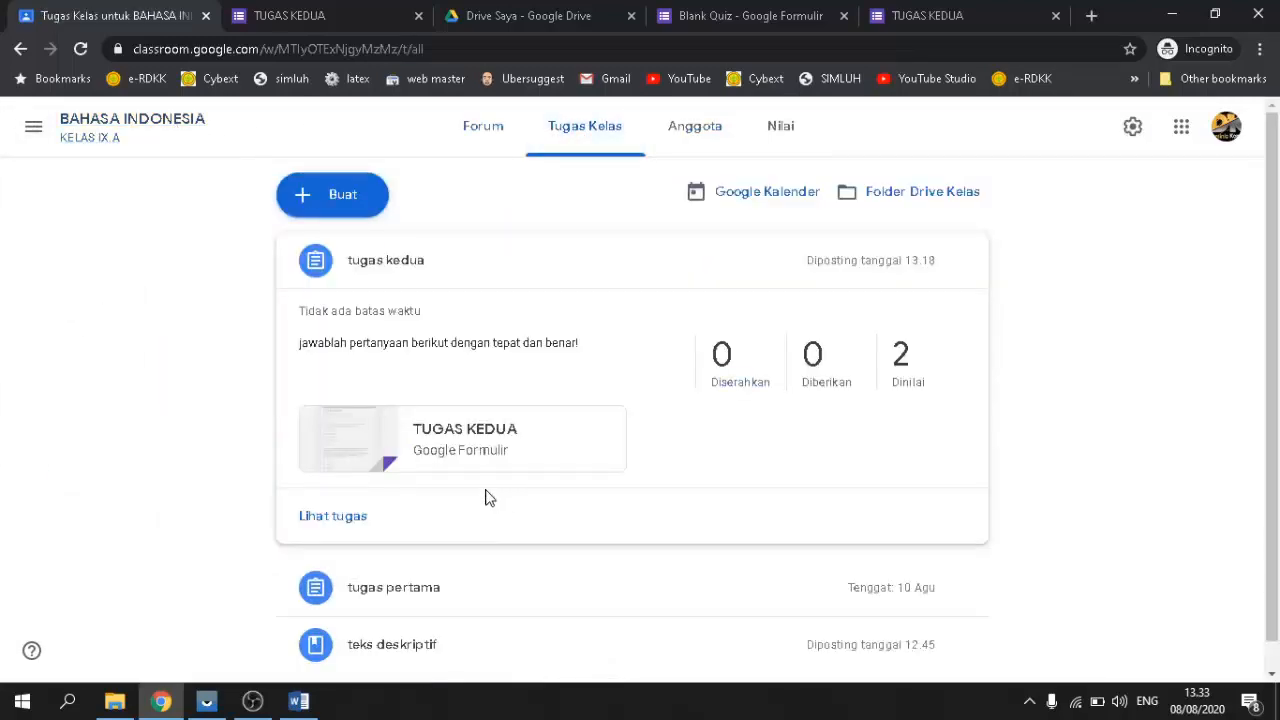
{"action": "left_click", "coordinate": [457, 270]}
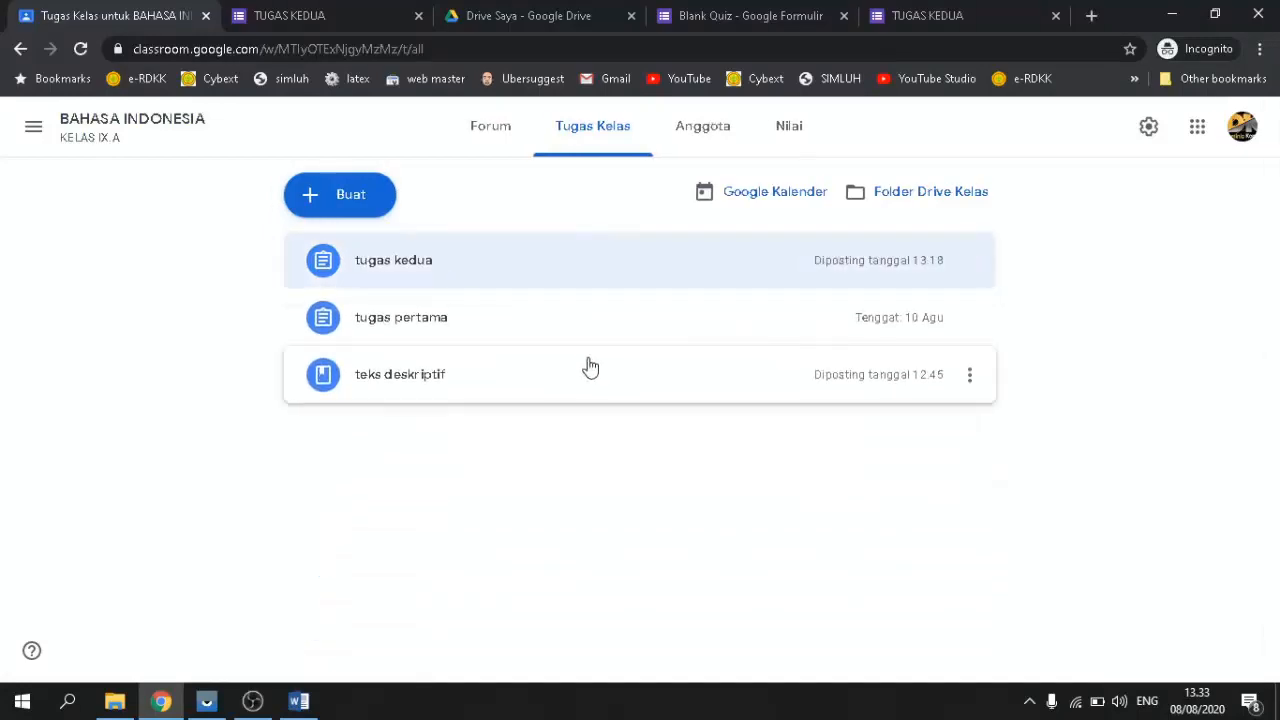
Step: Bring up the Buat menu of new-post options
{"action": "left_click", "coordinate": [347, 194]}
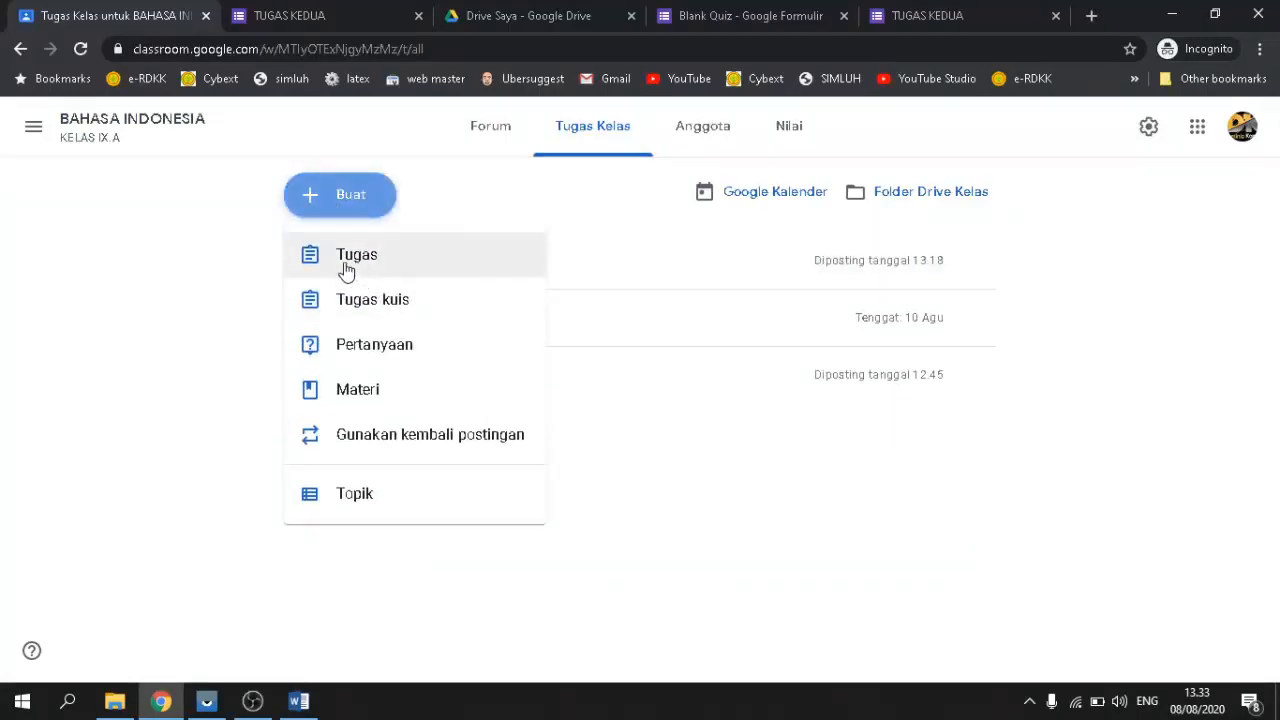
{"action": "left_click", "coordinate": [226, 269]}
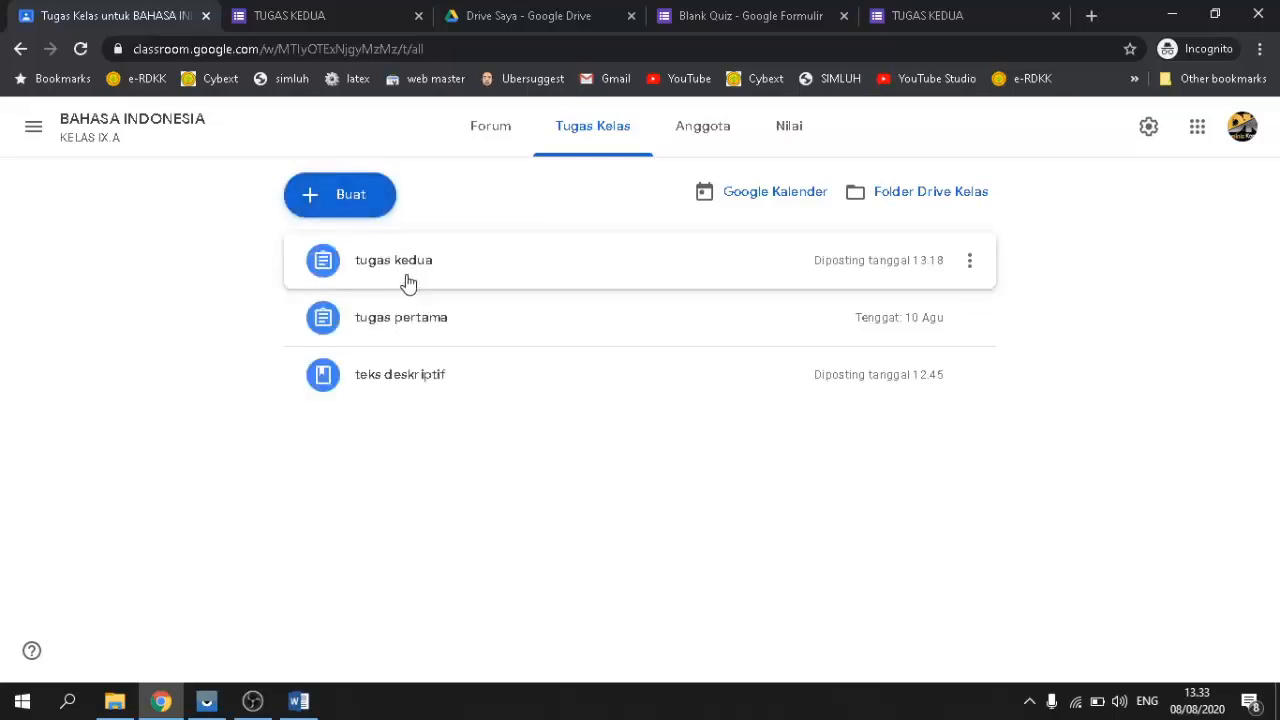
{"action": "left_click", "coordinate": [368, 208]}
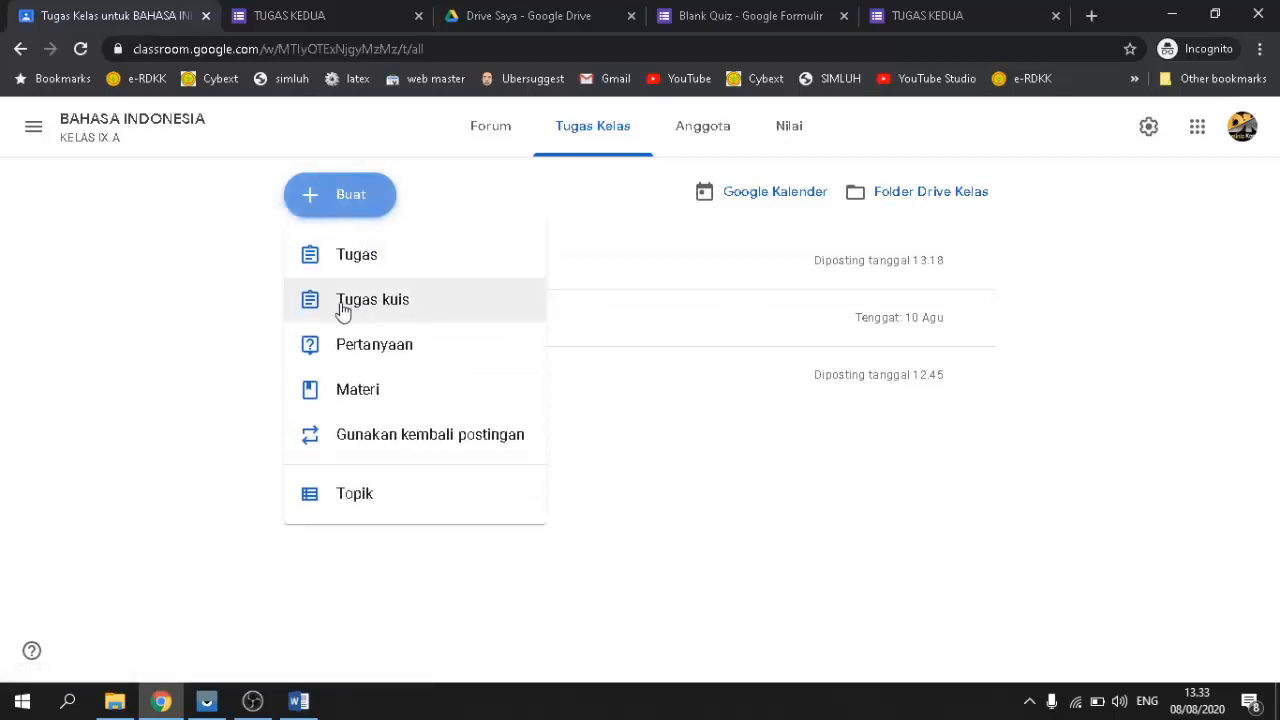
{"action": "left_click", "coordinate": [245, 278]}
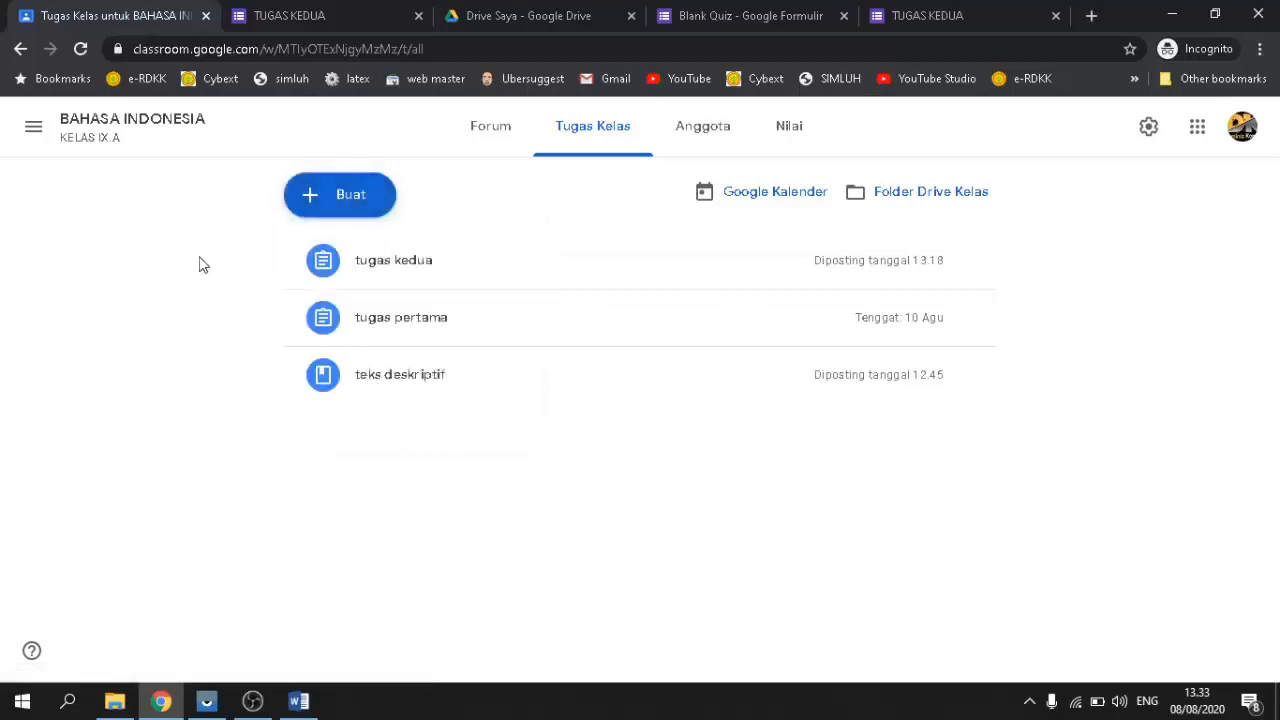
{"action": "left_click", "coordinate": [346, 194]}
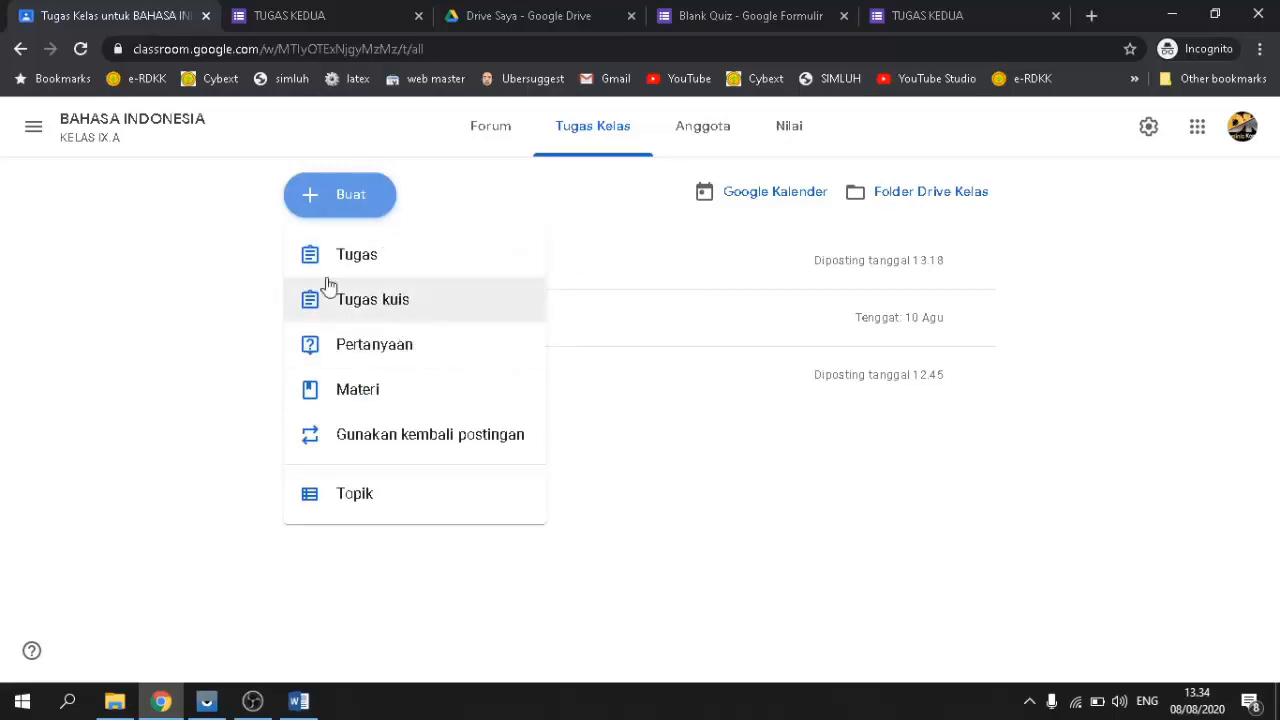
Step: Close the Buat menu and go to the Kelas home page listing IX.A and IX.B
{"action": "left_click", "coordinate": [219, 235]}
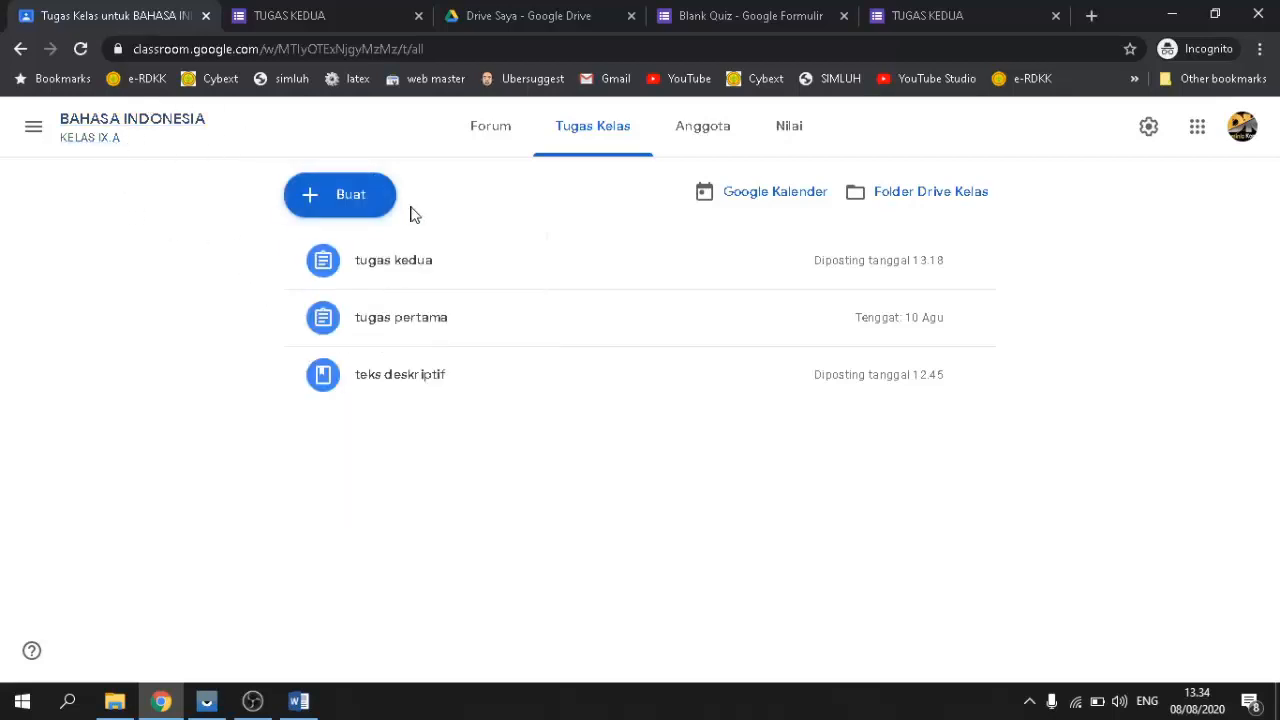
{"action": "left_click", "coordinate": [34, 130]}
{"action": "left_click", "coordinate": [85, 145]}
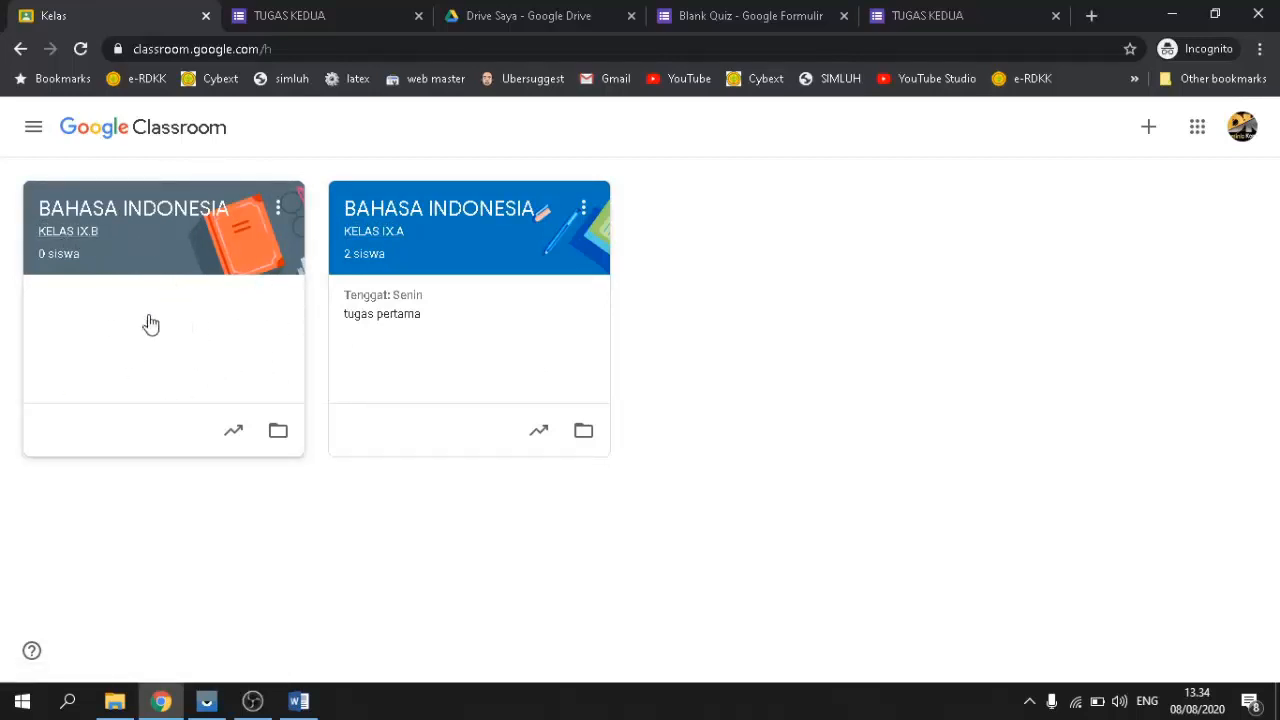
{"action": "left_click", "coordinate": [102, 213]}
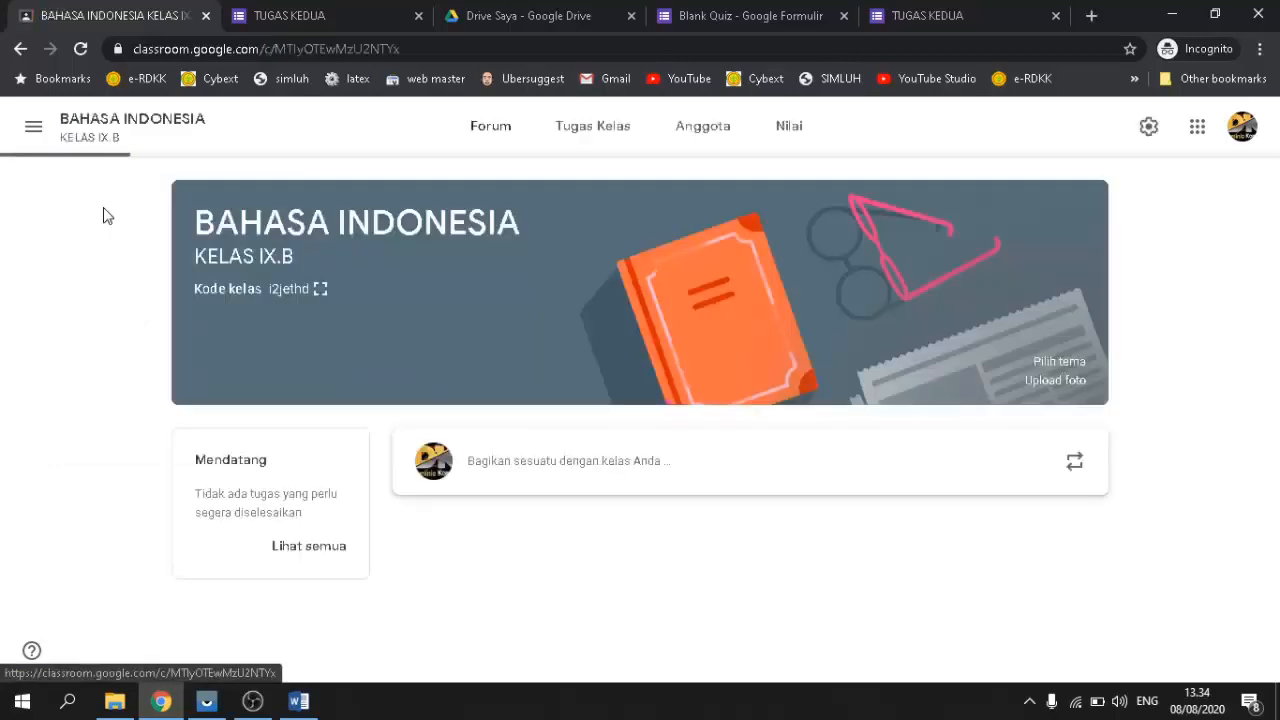
{"action": "left_click", "coordinate": [574, 131]}
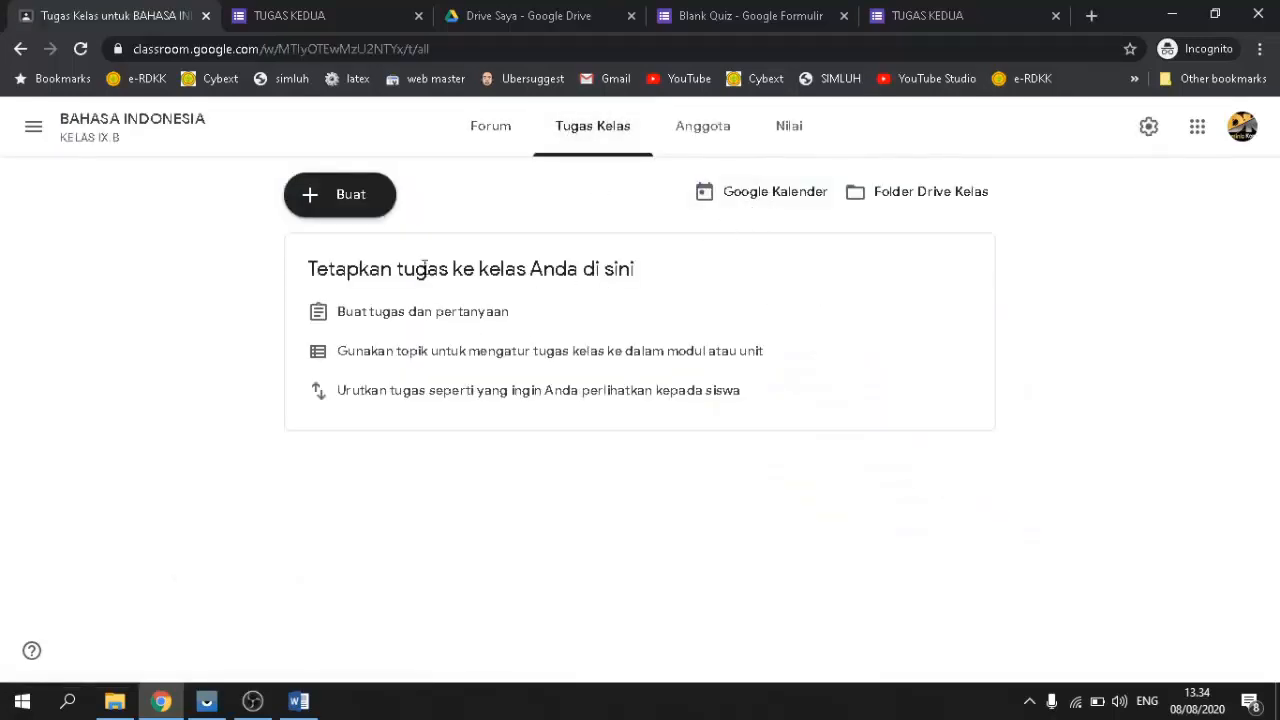
{"action": "left_click", "coordinate": [368, 207]}
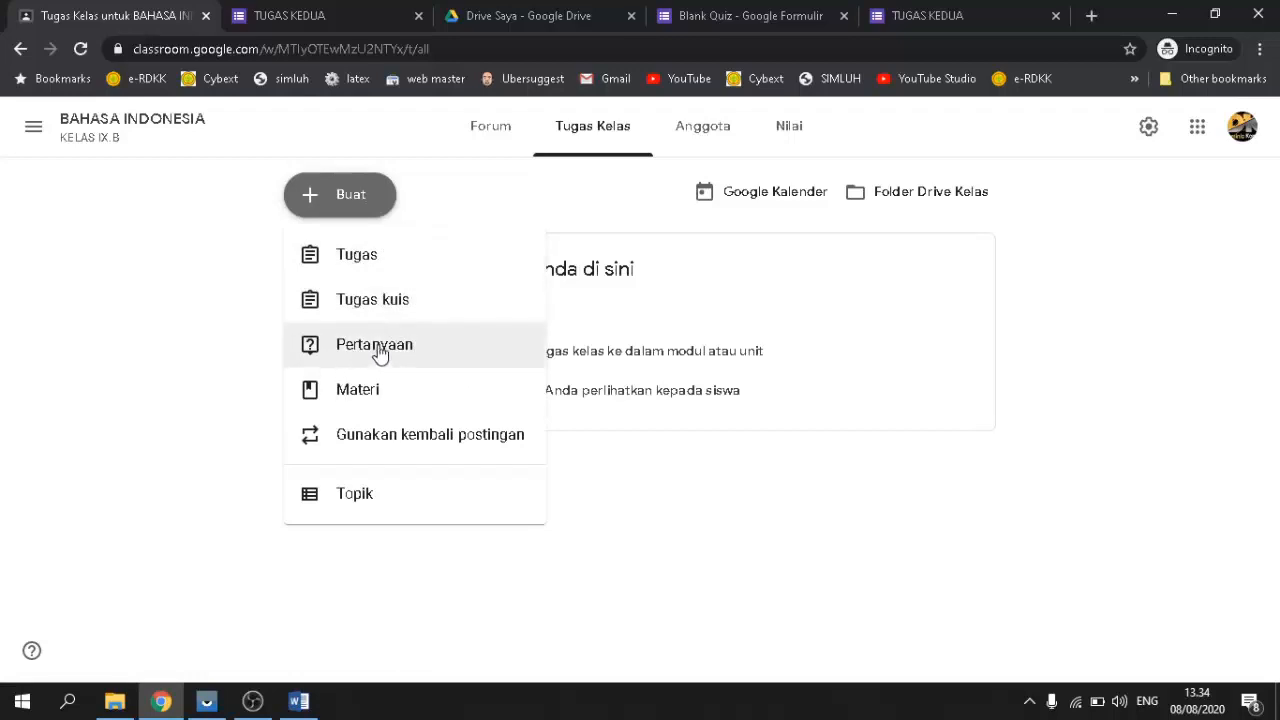
{"action": "left_click", "coordinate": [193, 309]}
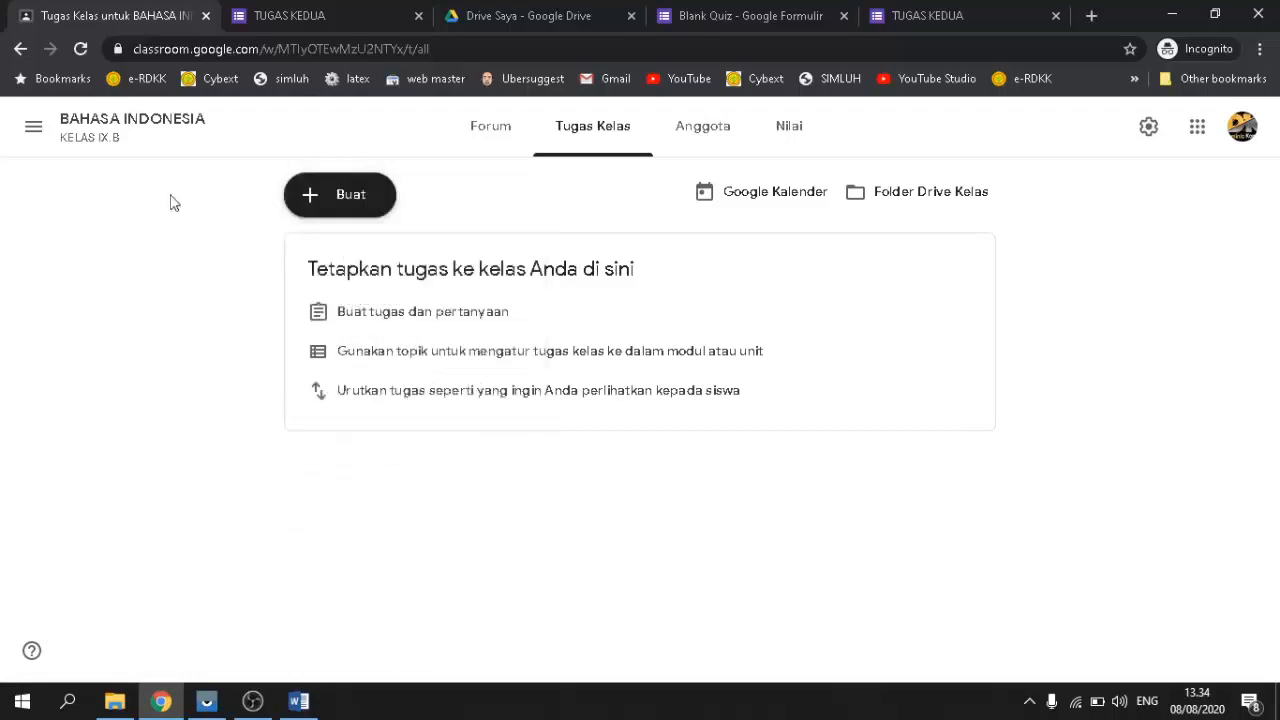
{"action": "left_click", "coordinate": [33, 126]}
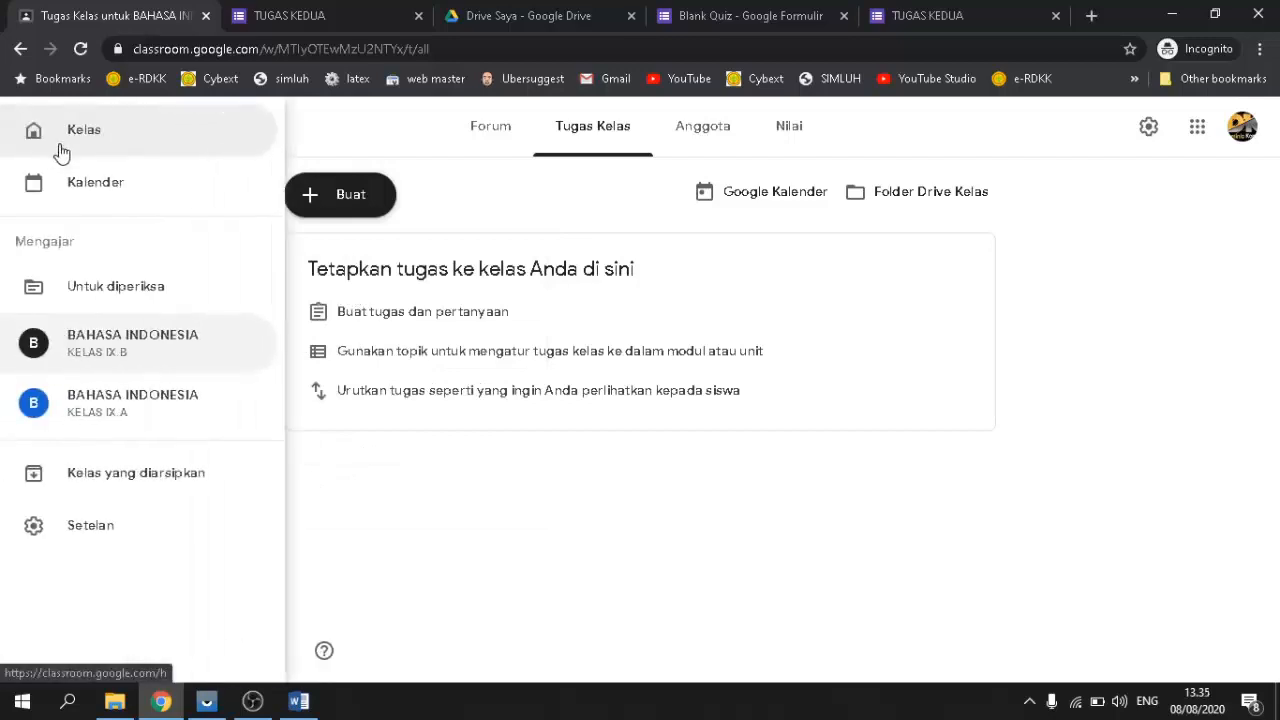
{"action": "left_click", "coordinate": [90, 142]}
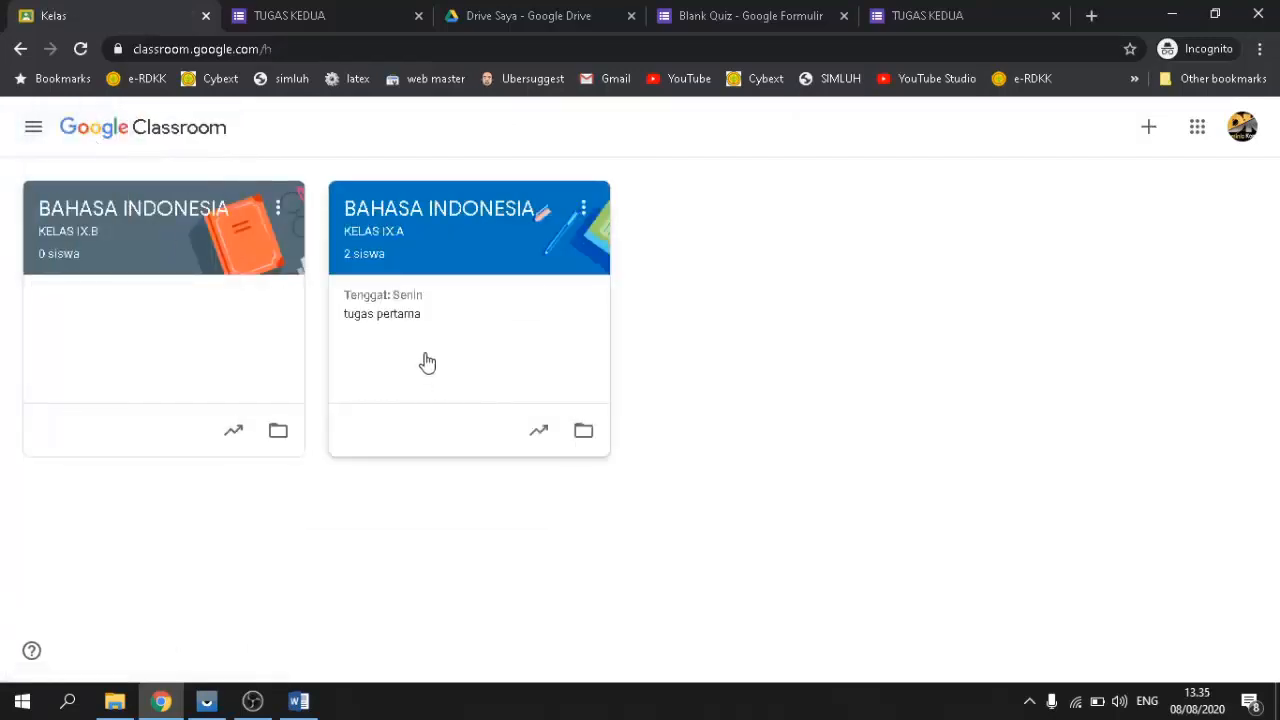